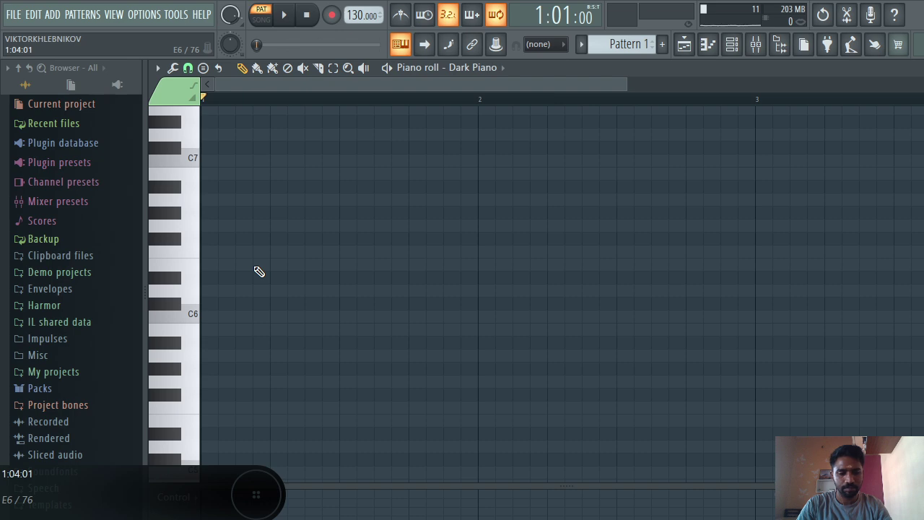
- Draw a C4 note at the start of bar 1 and lengthen it to three beats
key(z)
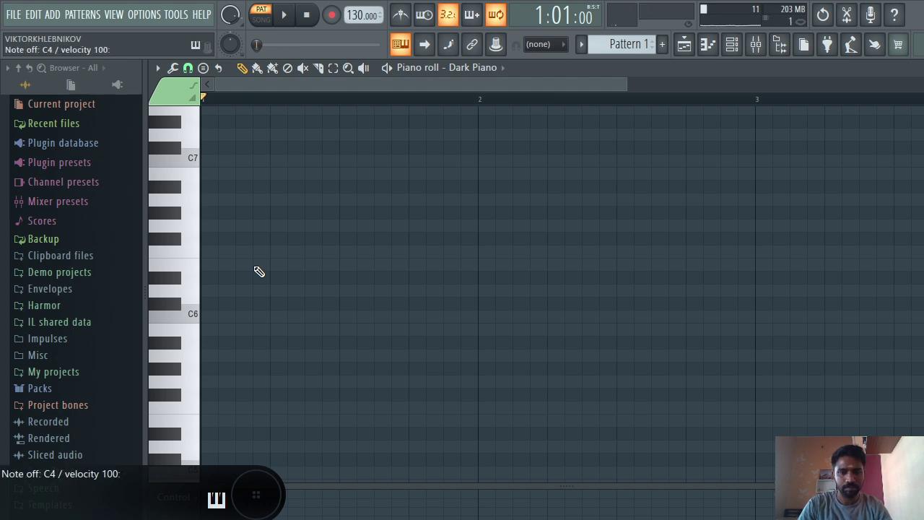
scroll(259, 272, down, 5)
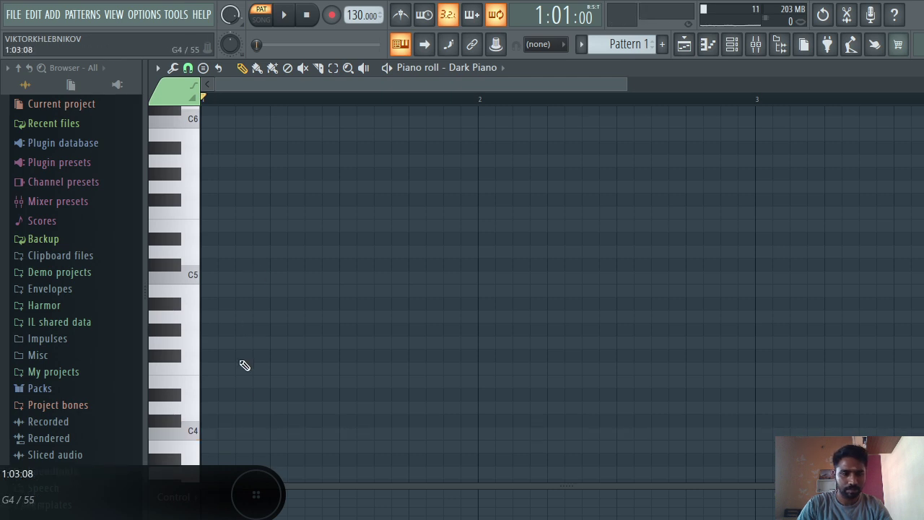
click(213, 437)
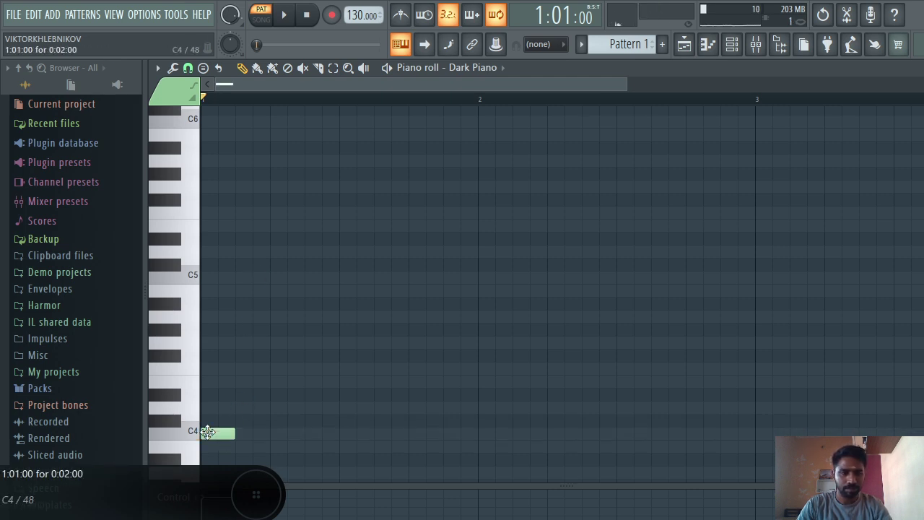
drag(232, 434, 409, 433)
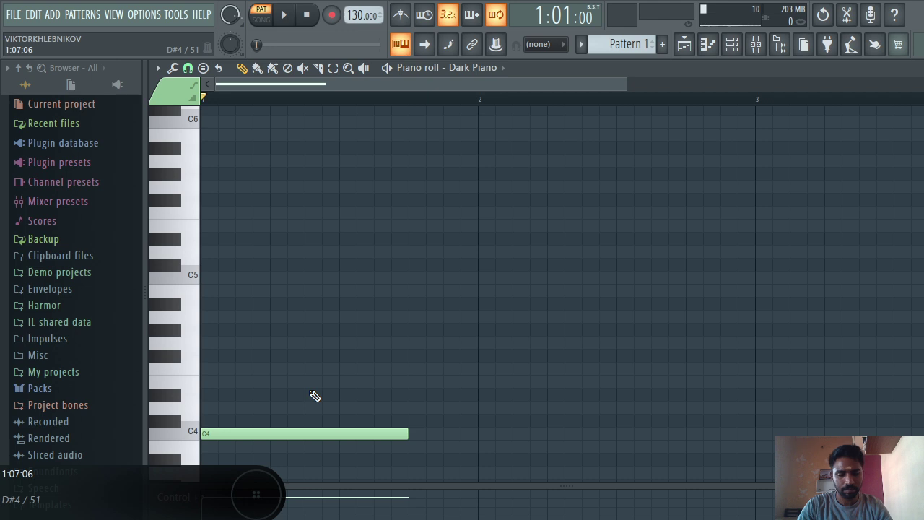
- Add three-beat G4, F#4 and F4 notes above the C4 at the start of bar 1 and play the pattern
key(b)
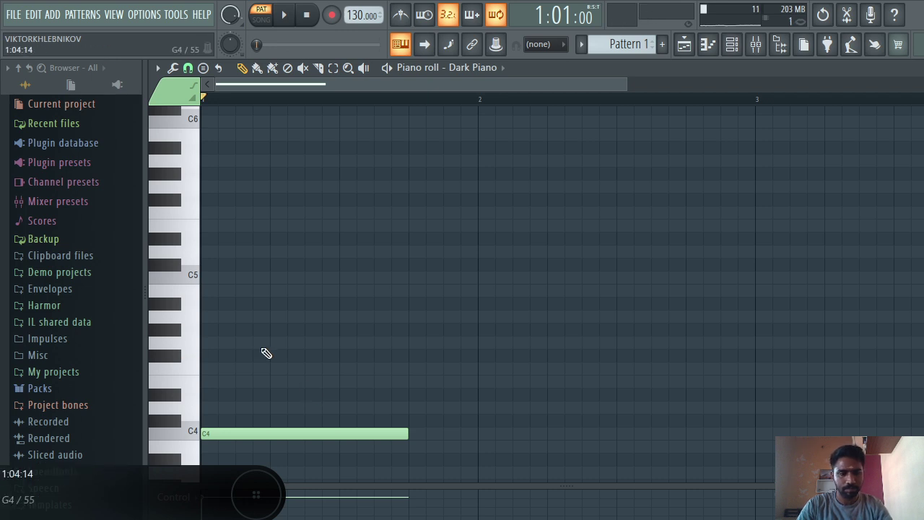
click(205, 343)
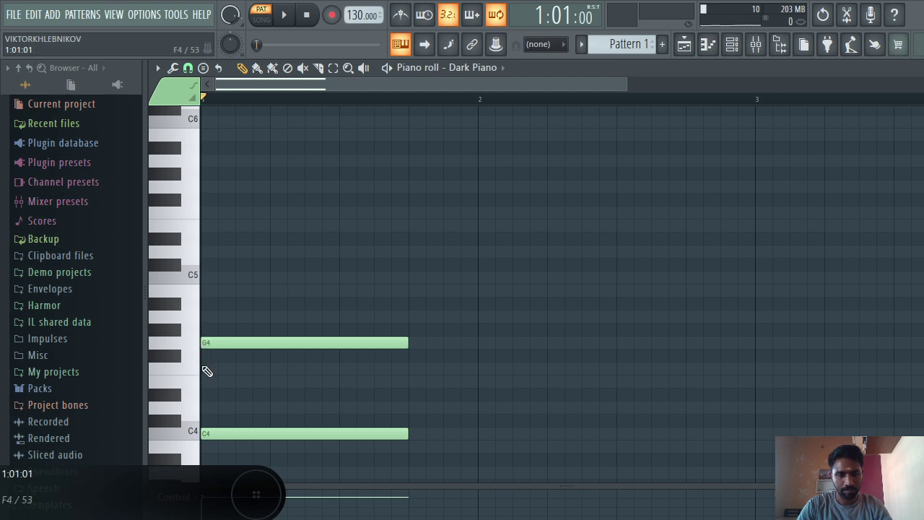
click(204, 356)
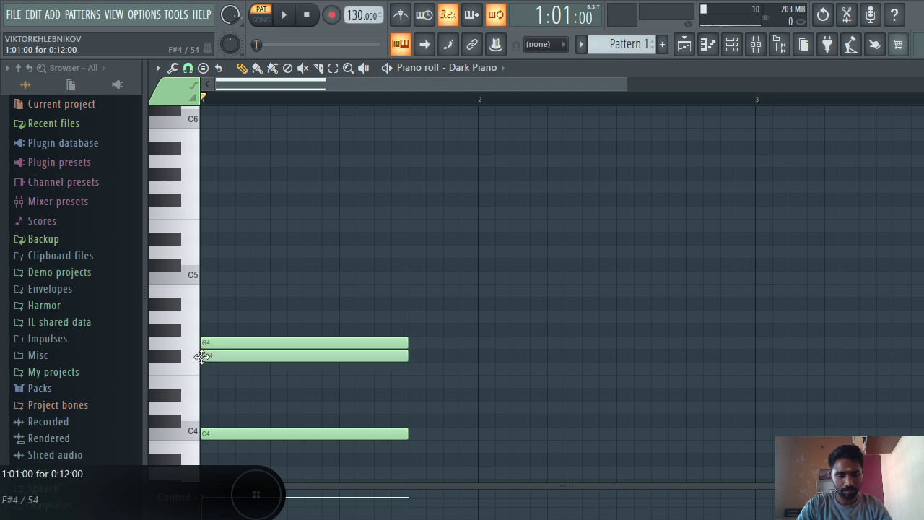
click(202, 369)
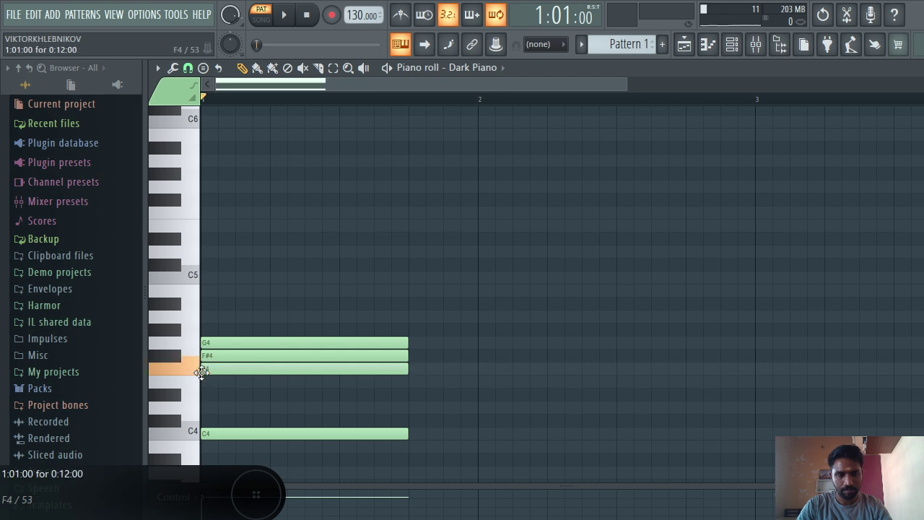
key(space)
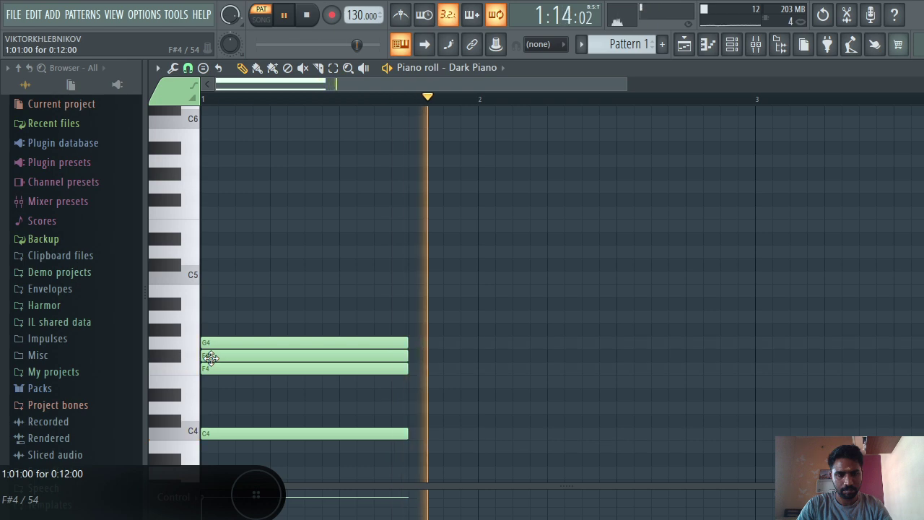
- Lengthen the three upper notes to one full bar, and lower the F4 note to E4 and the F#4 note to F4
key(space)
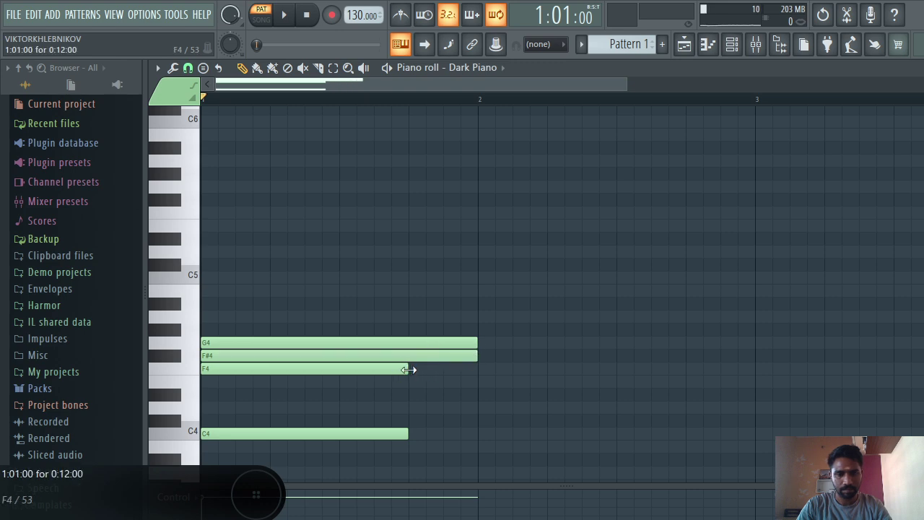
drag(408, 369, 464, 371)
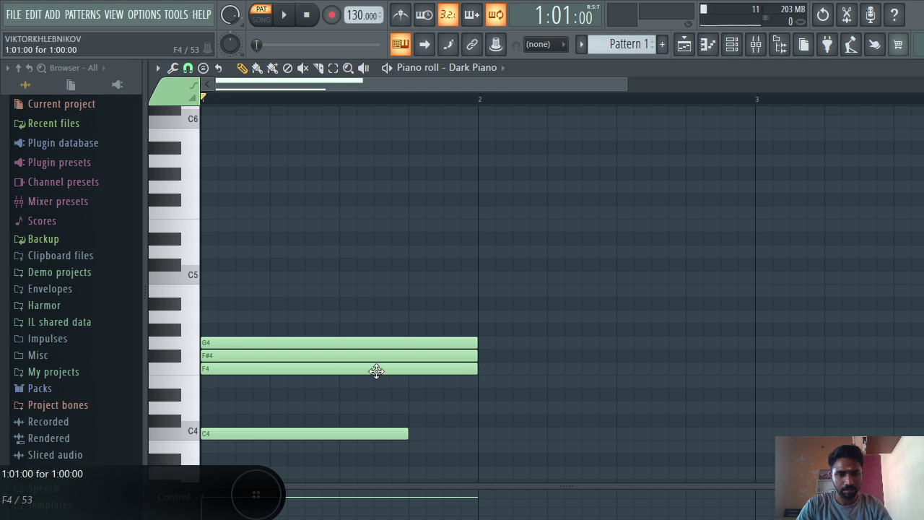
drag(377, 371, 375, 394)
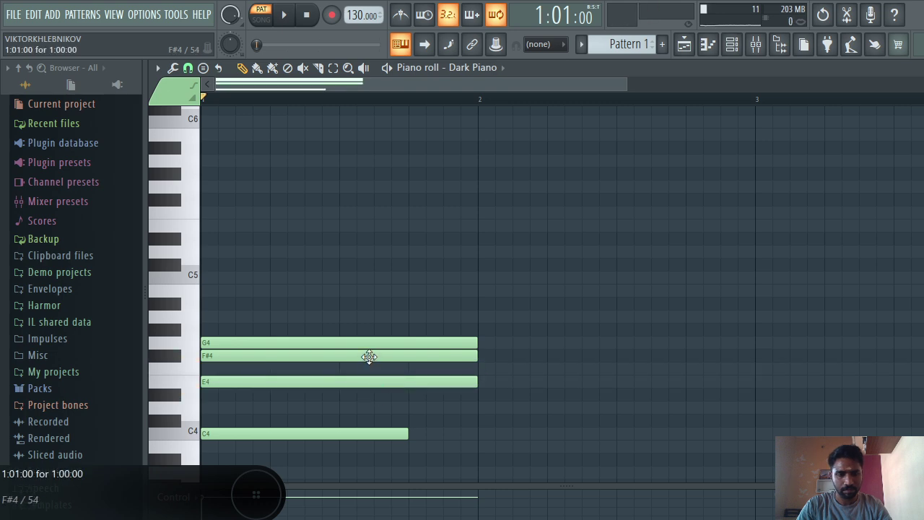
drag(368, 361, 369, 373)
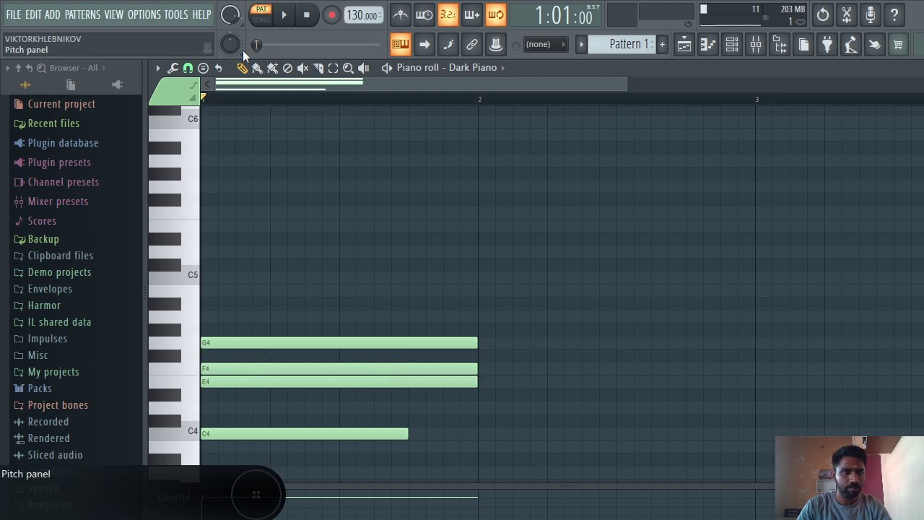
- Slice the F4 note at beat 2 and the E4 note at beat 3 of bar 1
click(319, 68)
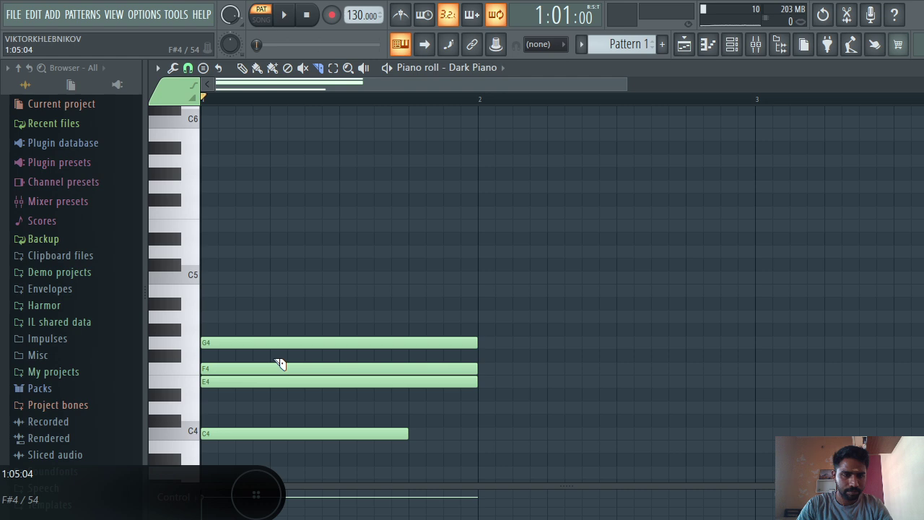
drag(276, 379, 278, 382)
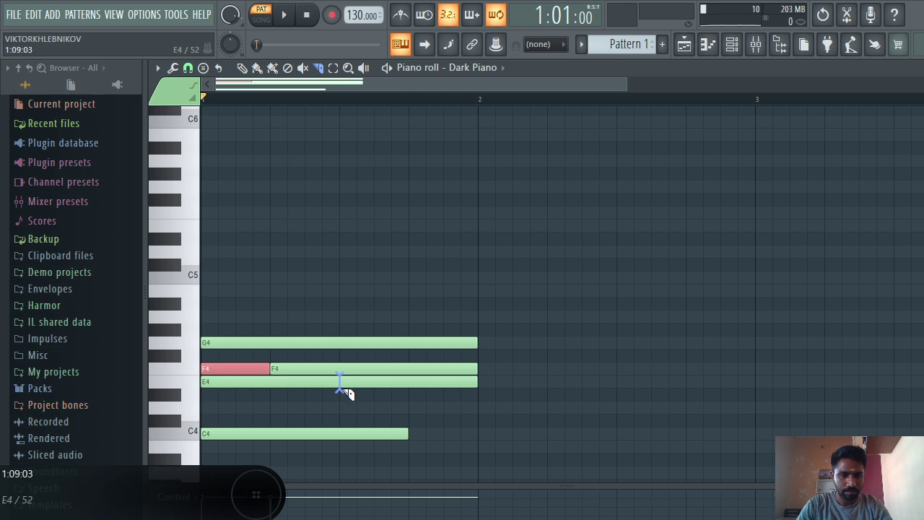
drag(344, 389, 346, 397)
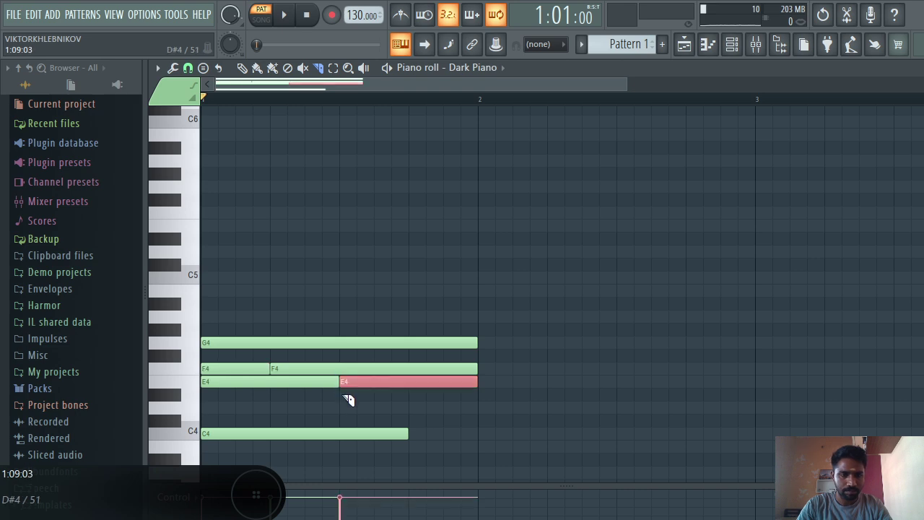
- Delete the leading pieces of the sliced F4 and E4 notes and play the pattern
right_click(252, 378)
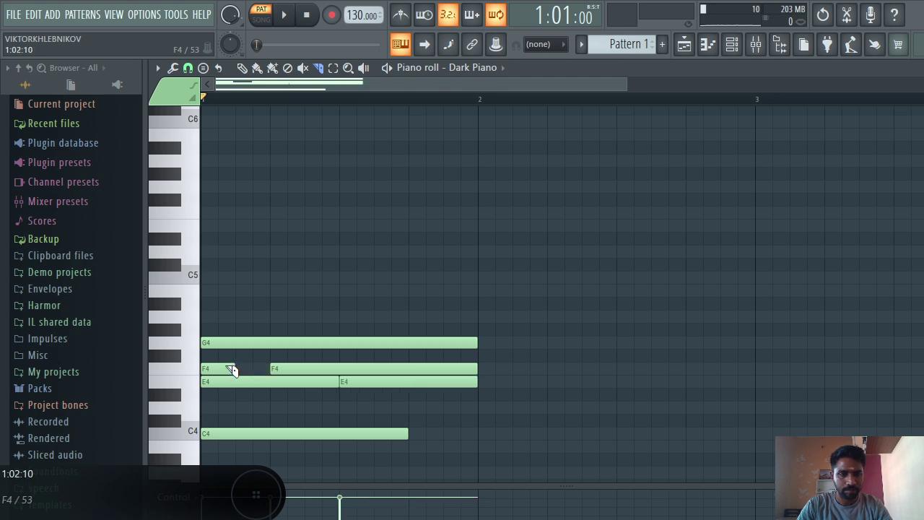
click(291, 68)
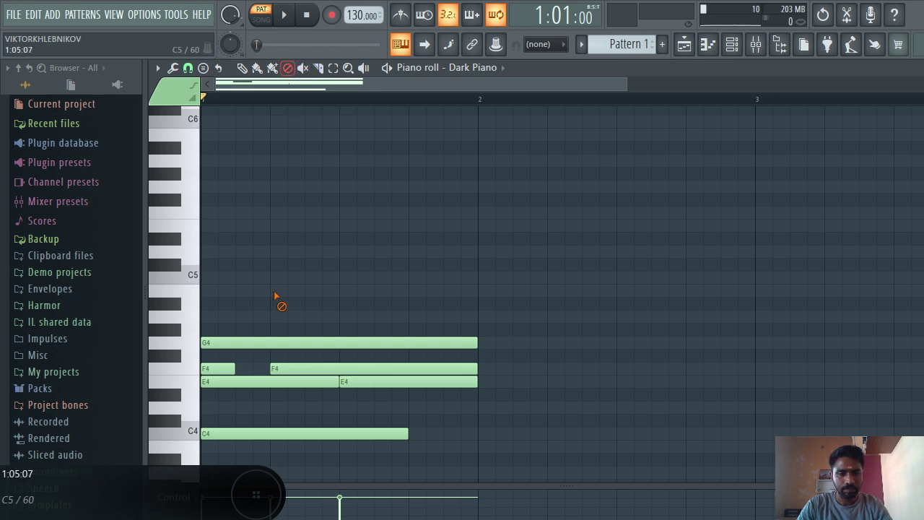
click(228, 369)
click(247, 382)
key(space)
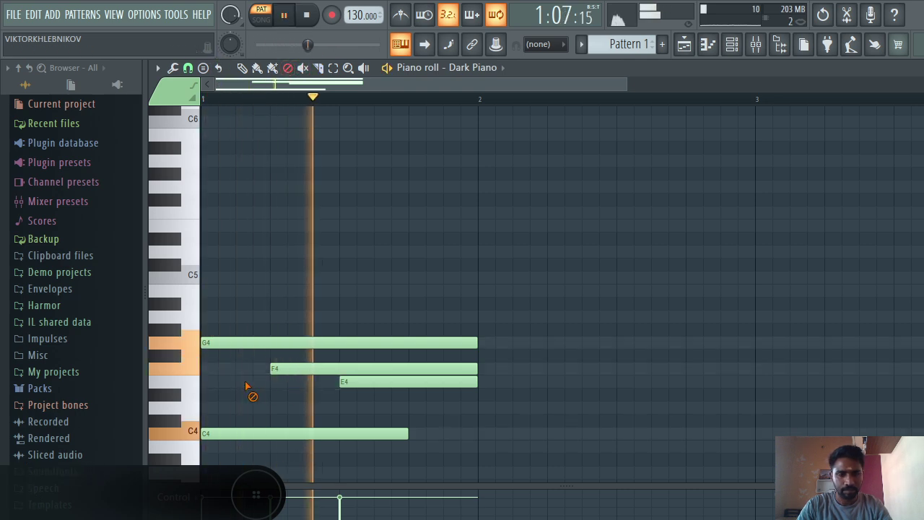
- Lengthen the C4 note to the full bar and play the pattern again
key(space)
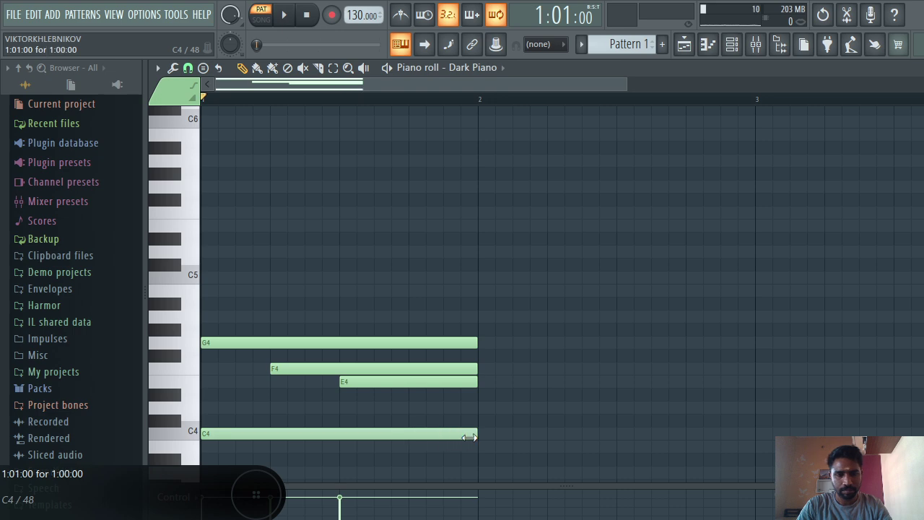
key(space)
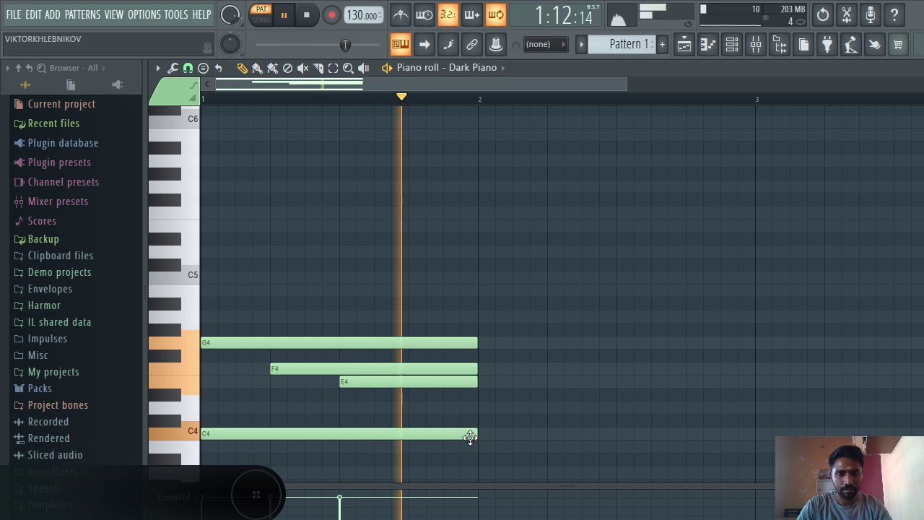
key(space)
- Duplicate the bar 1 notes into bar 2 and raise the copy by two semitones
key(ctrl+b)
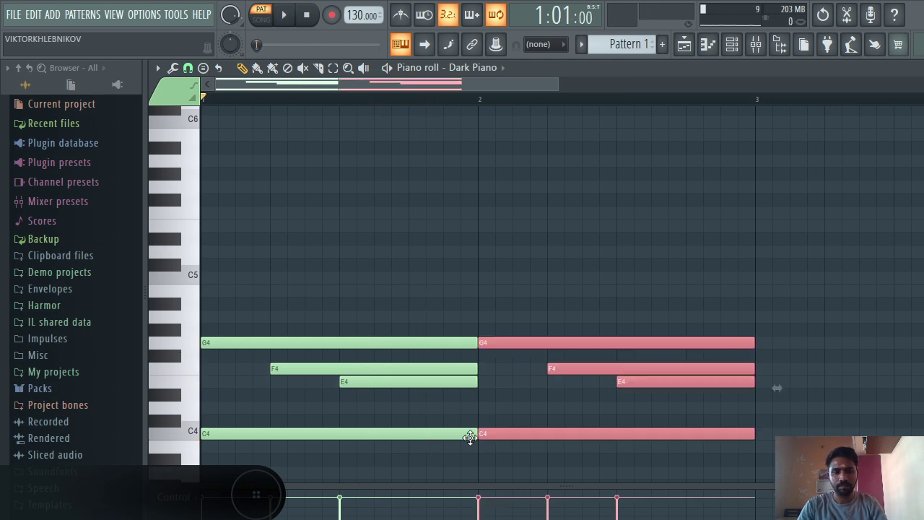
key(shift+Up)
key(shift+Up)
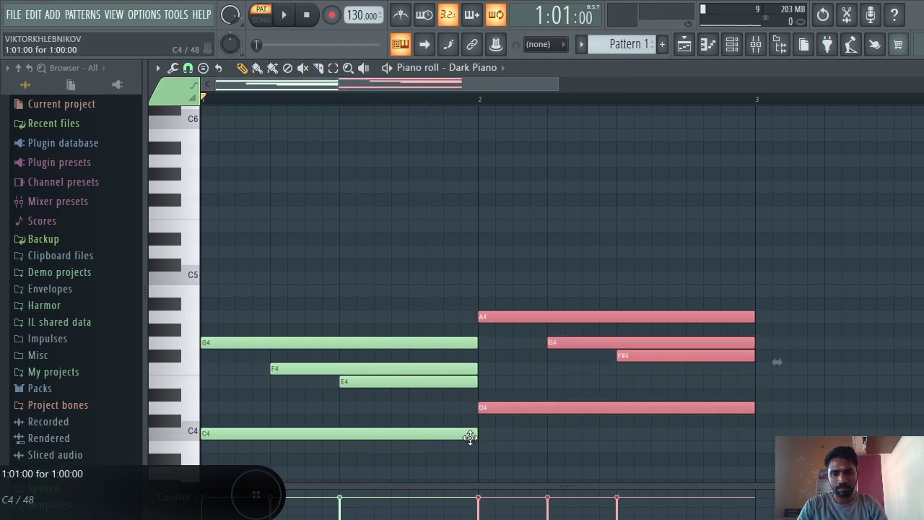
- Add a two-beat E4 note starting at beat 3 of bar 2
double_click(655, 355)
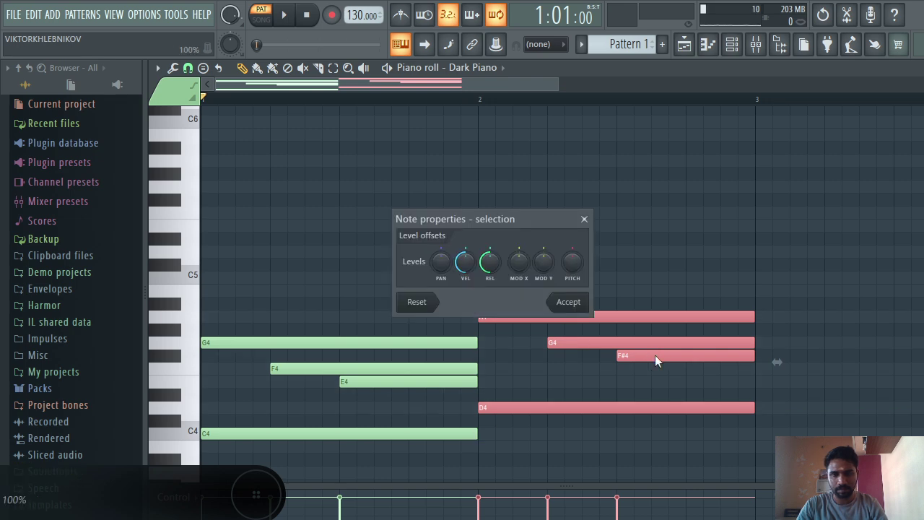
click(585, 219)
click(642, 332)
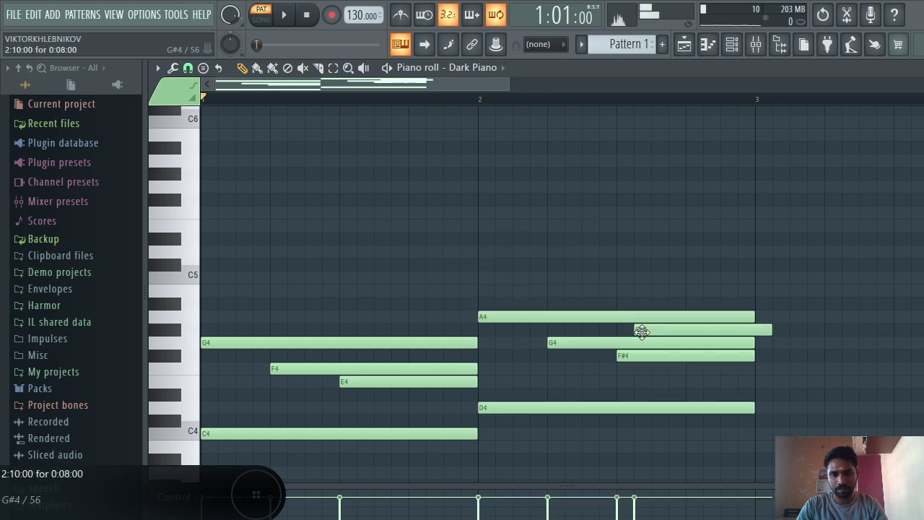
drag(654, 329, 635, 381)
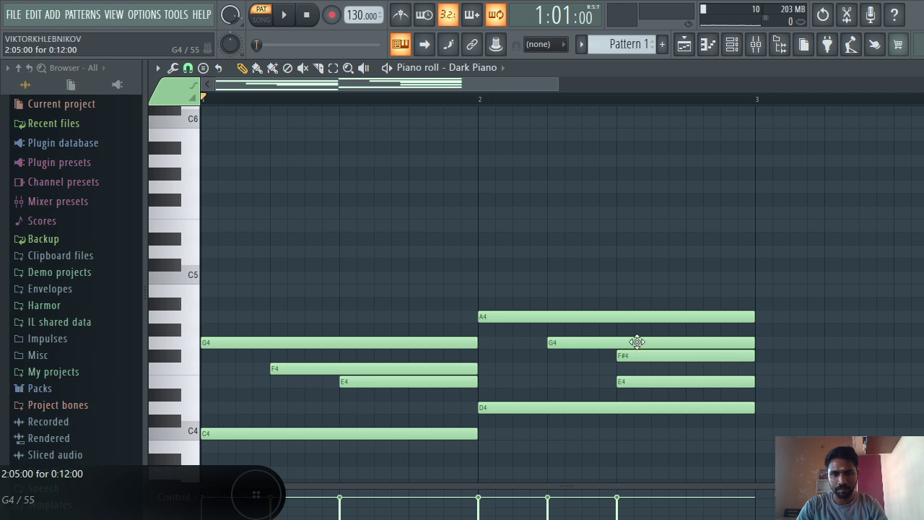
- Replace the G4 and F#4 notes in bar 2 with one two-beat G4 note at 2:07 and play the pattern
right_click(637, 342)
right_click(640, 355)
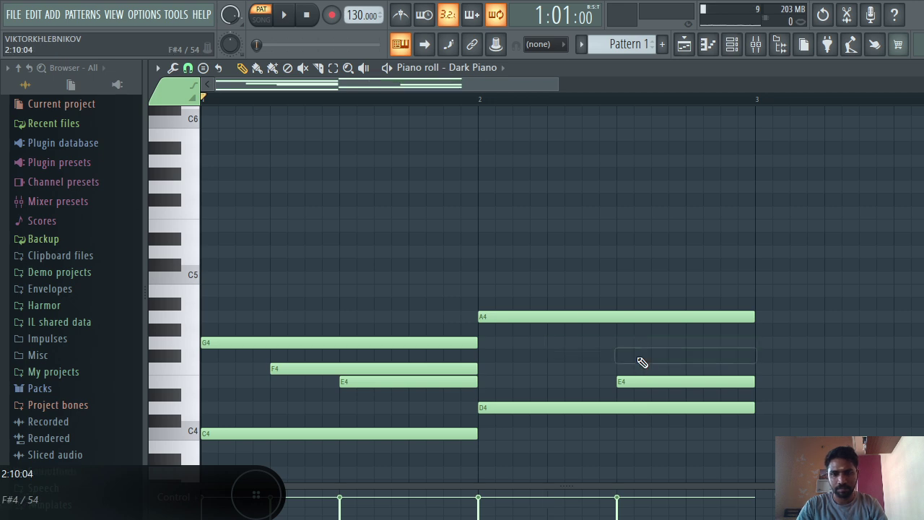
click(586, 343)
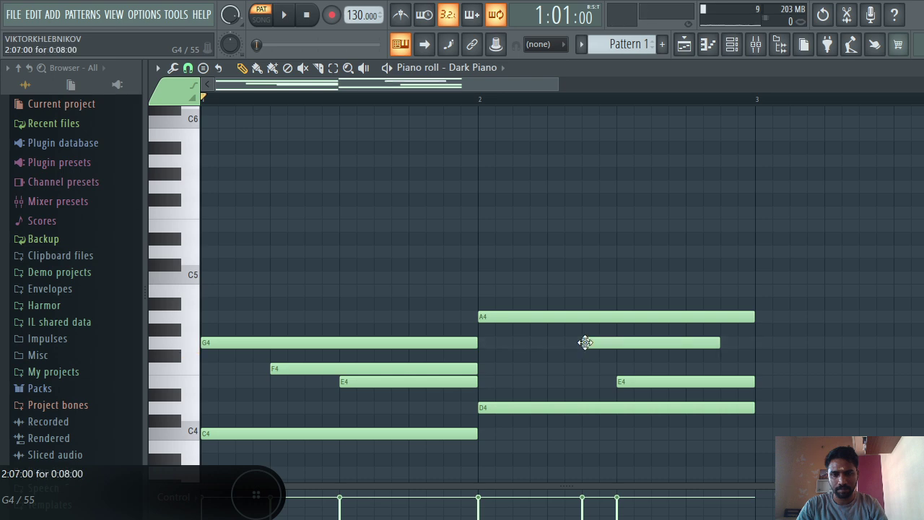
key(space)
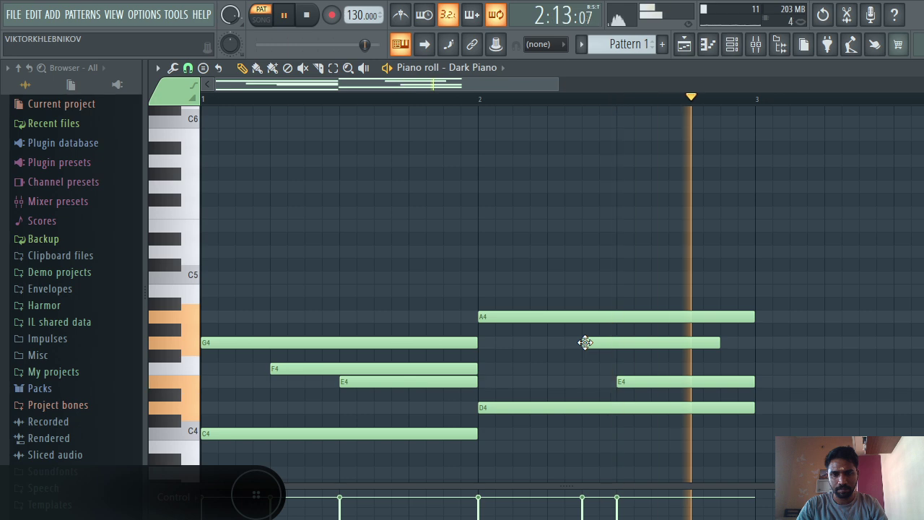
- Duplicate the notes of bars 1–2 into bars 3–4 and lower the copy by three semitones
key(ctrl+b)
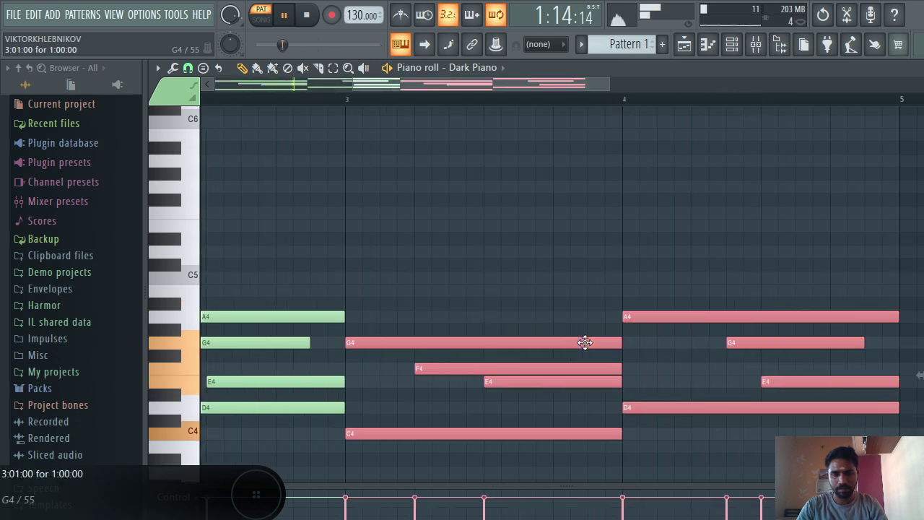
key(Down)
key(Down)
key(Down)
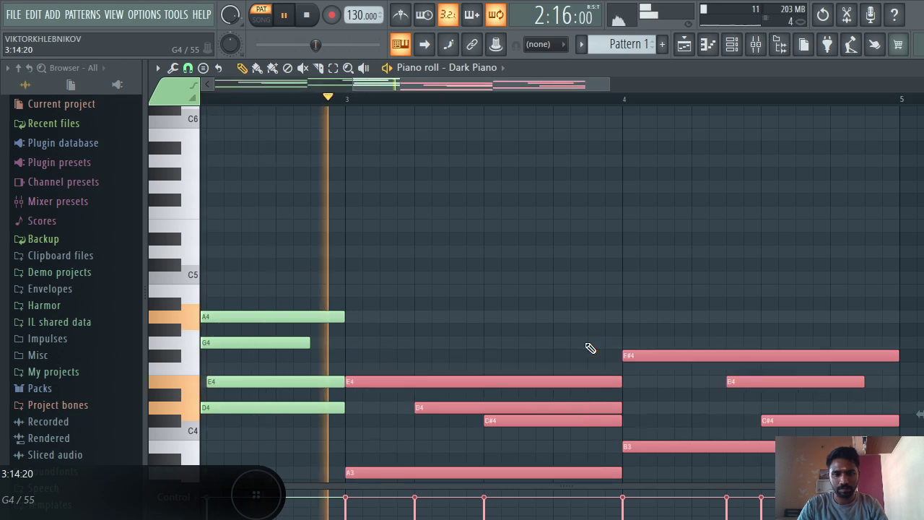
- Duplicate the notes of bars 3–4 into bars 5–6, raise the copy by three semitones and stop playback
key(ctrl+b)
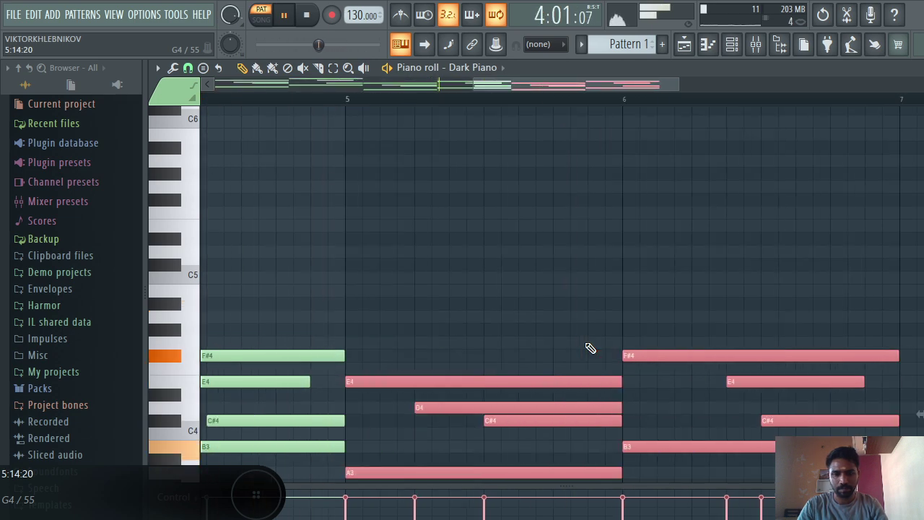
key(Up)
key(Up)
key(Up)
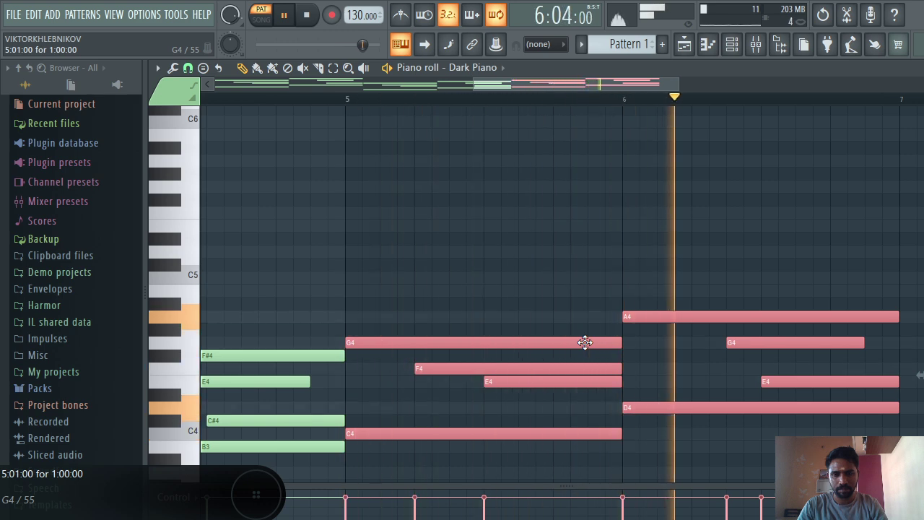
key(space)
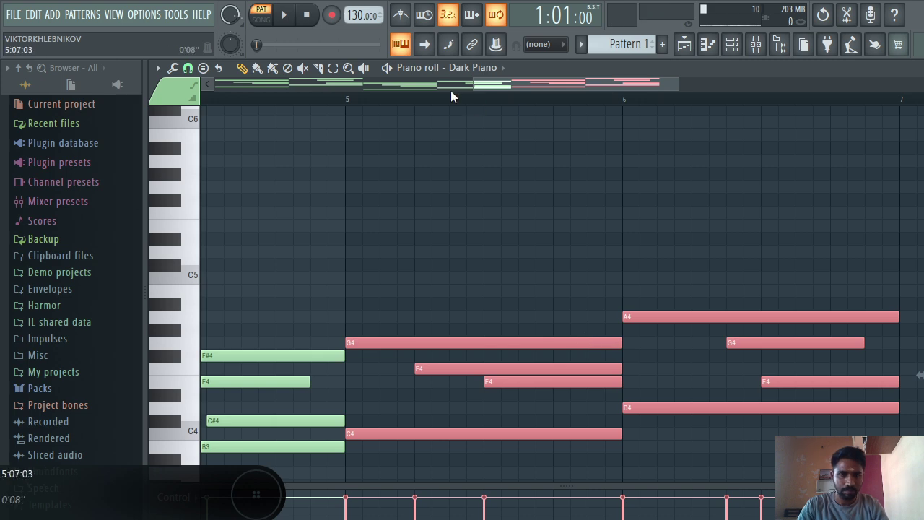
drag(470, 84, 312, 84)
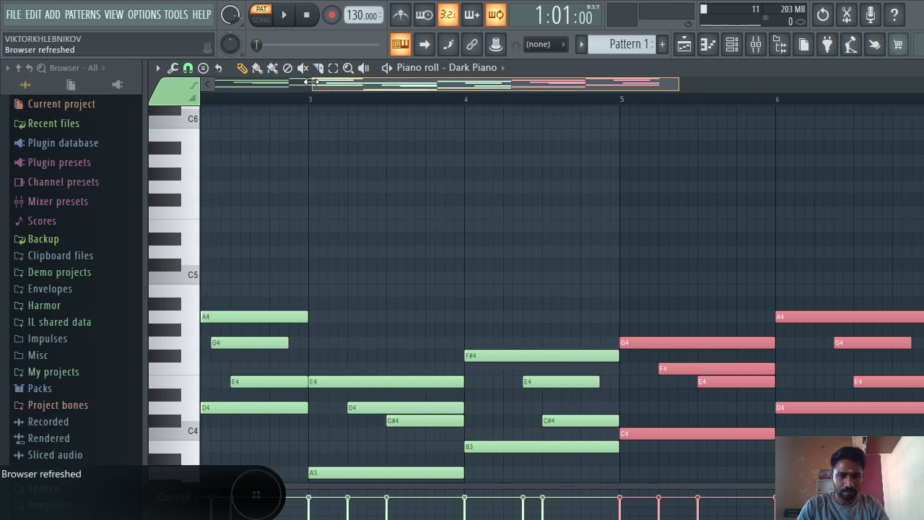
- Lower bar 3's C#4 note to C4 and, during playback, try bar 2's E4 note at F4 and undo that change
drag(427, 422, 425, 434)
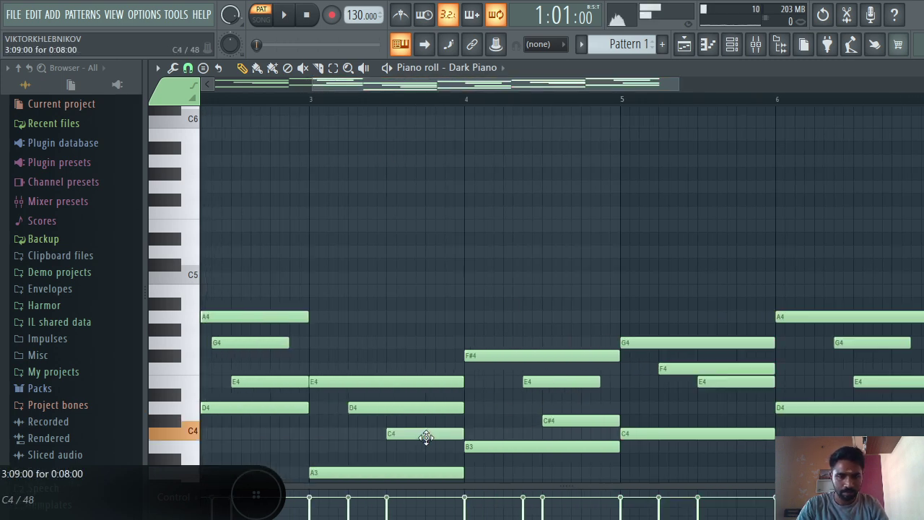
key(space)
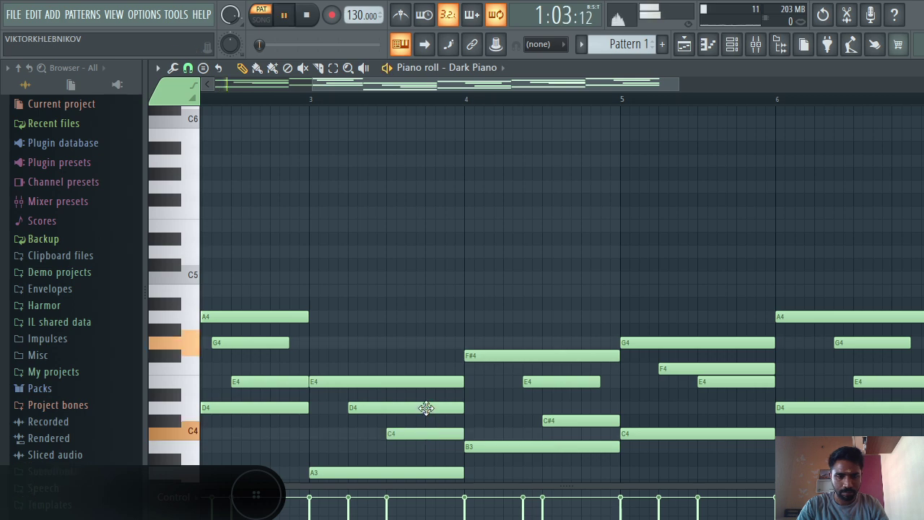
drag(278, 383, 278, 369)
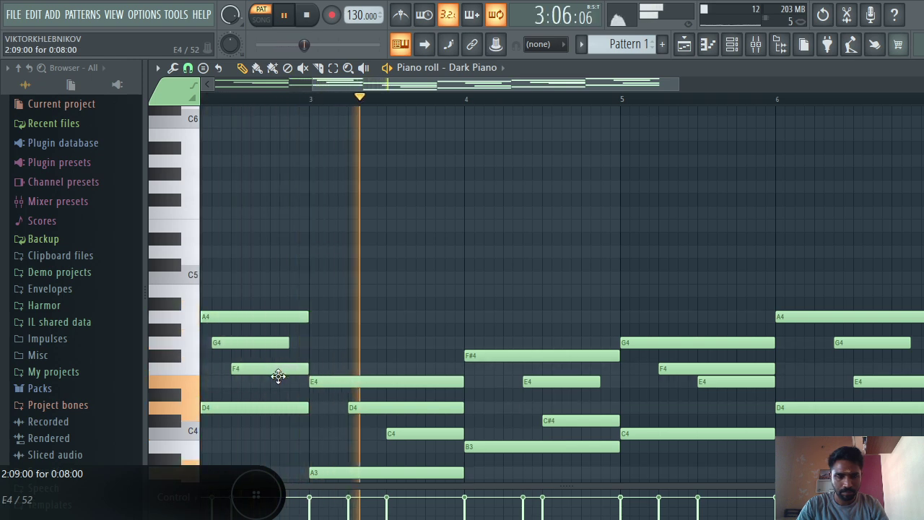
key(ctrl+z)
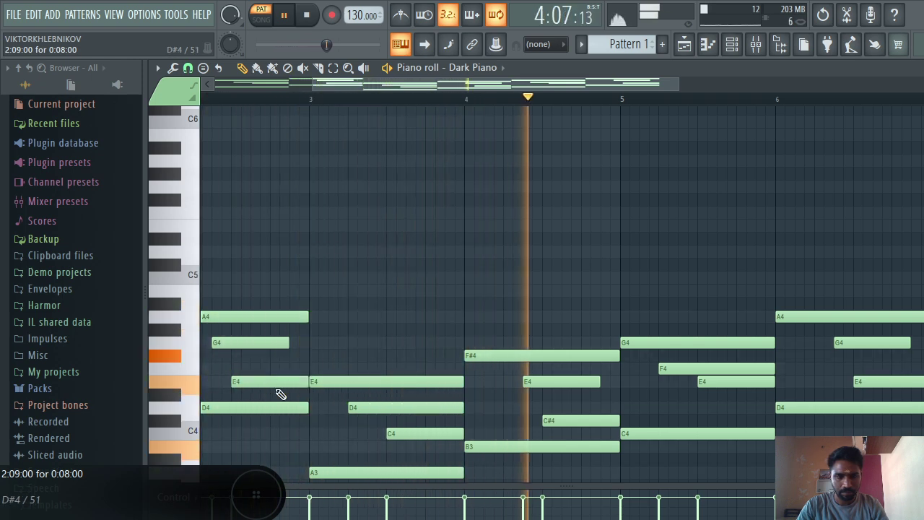
- Shift bar 4's E4 note earlier to 4:04, delete the F#4 note in that bar and restart playback
drag(557, 382, 526, 383)
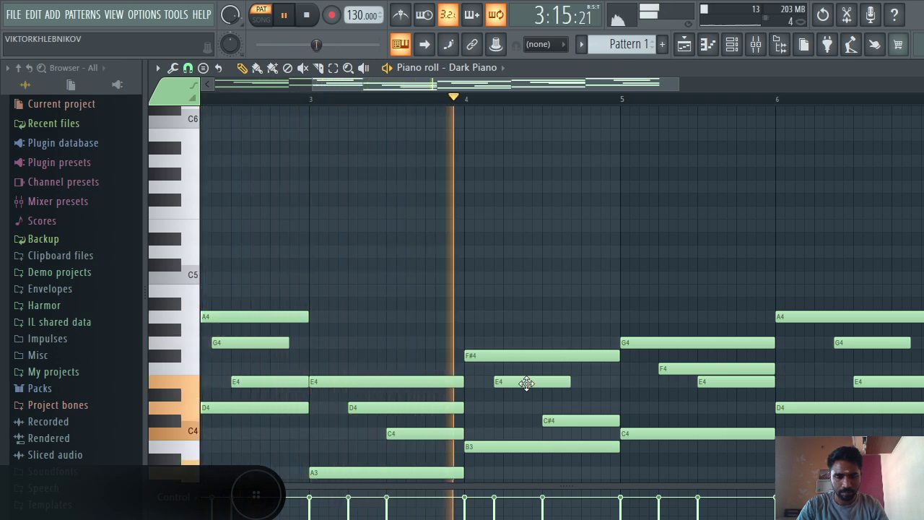
key(space)
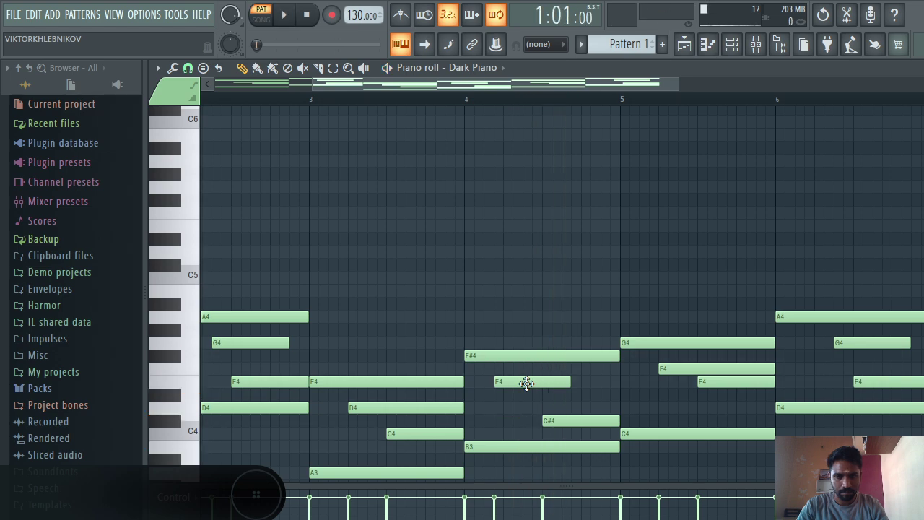
right_click(527, 357)
key(space)
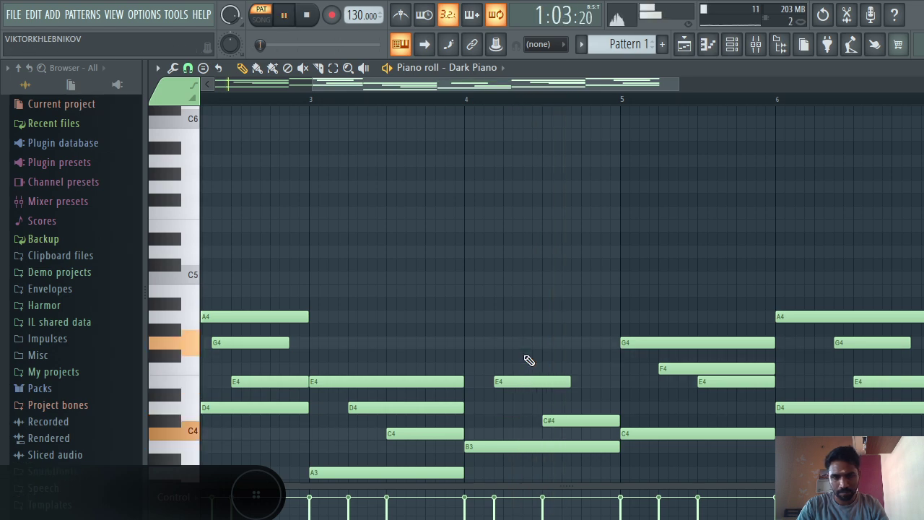
- Try an added two-beat A3 note at 4:04 and move bar 4's E4 note down to D4
click(506, 472)
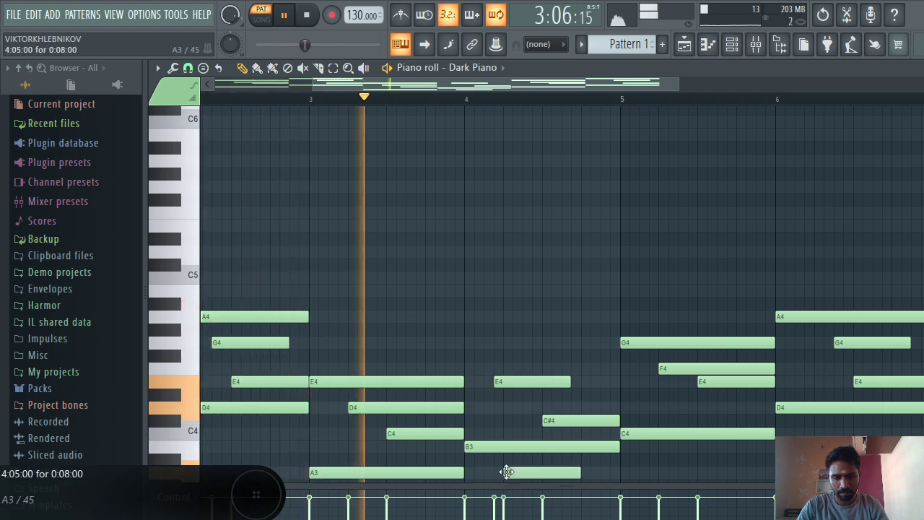
drag(506, 472, 519, 472)
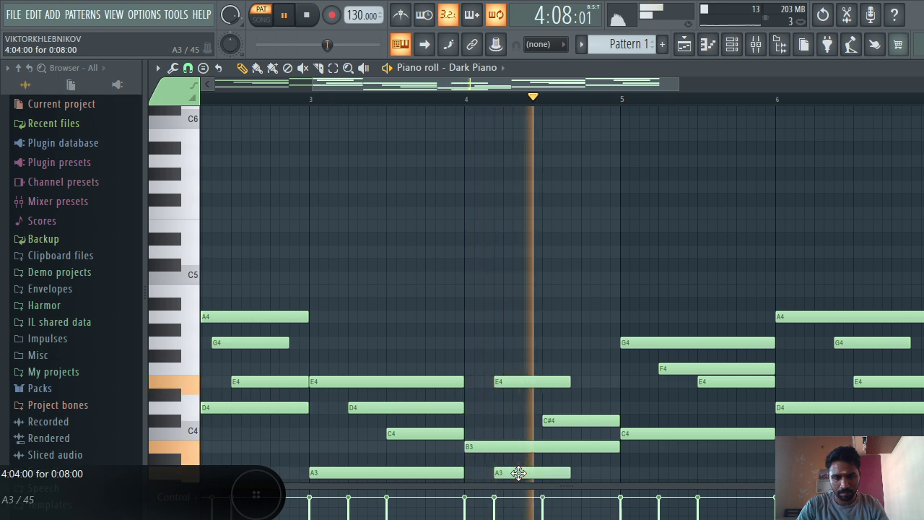
drag(517, 391, 508, 406)
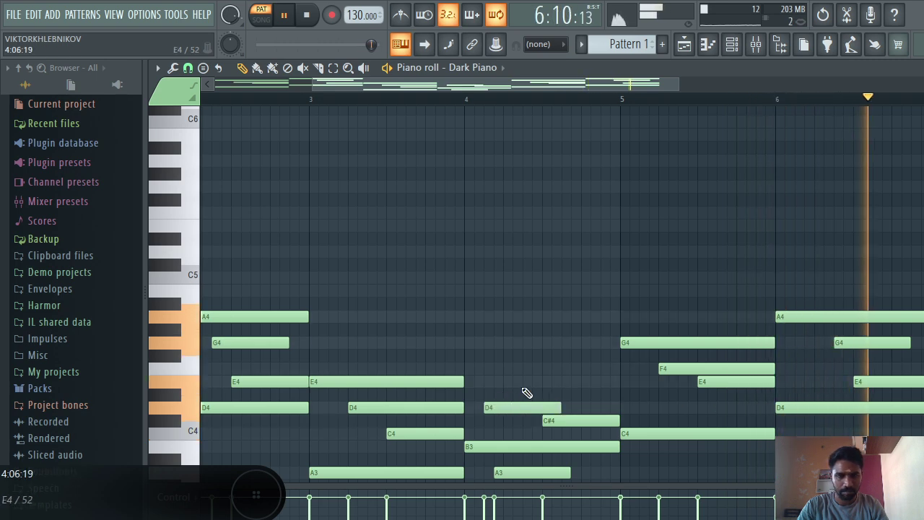
- Delete all the remaining notes in bar 4
right_click(507, 407)
right_click(542, 446)
scroll(548, 405, down, 1)
right_click(578, 420)
right_click(534, 472)
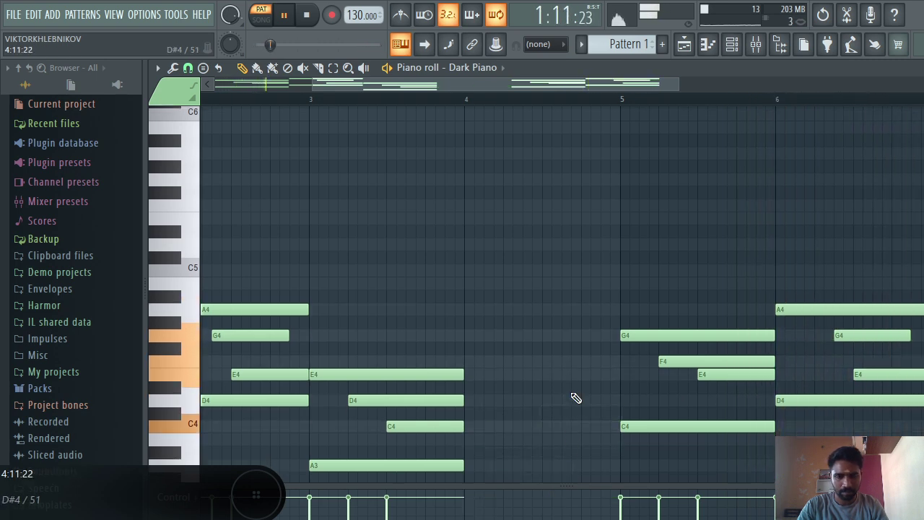
- Add rising two-beat notes in bar 4: E3 at beat 1, F3 at beat 2 and G3 at beat 3
scroll(576, 395, down, 3)
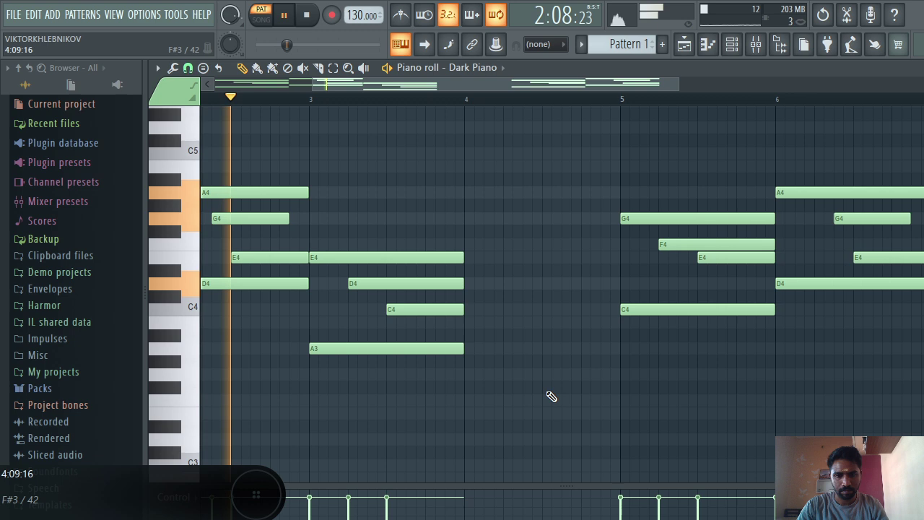
click(468, 413)
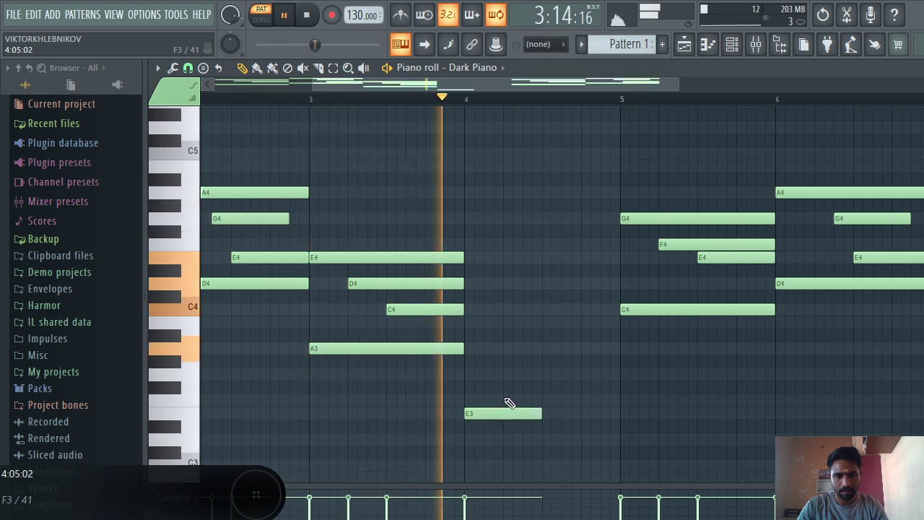
click(504, 398)
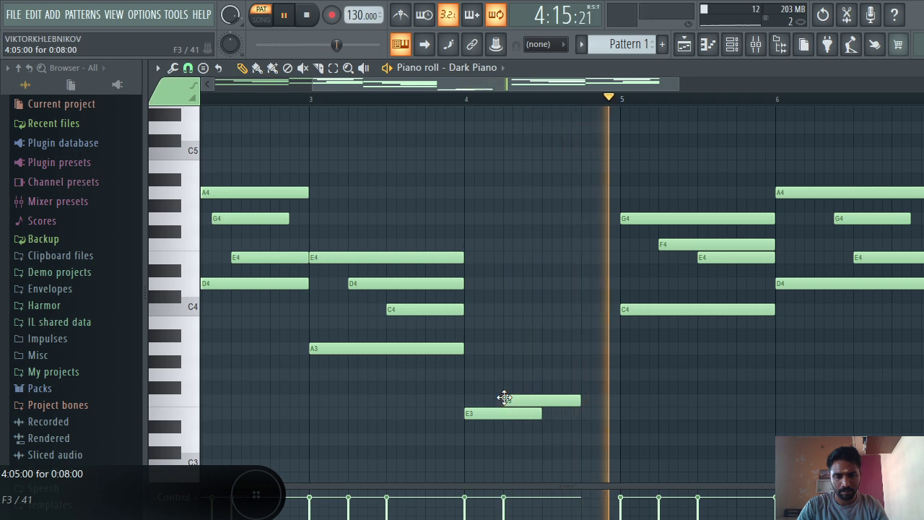
click(538, 374)
drag(538, 374, 554, 374)
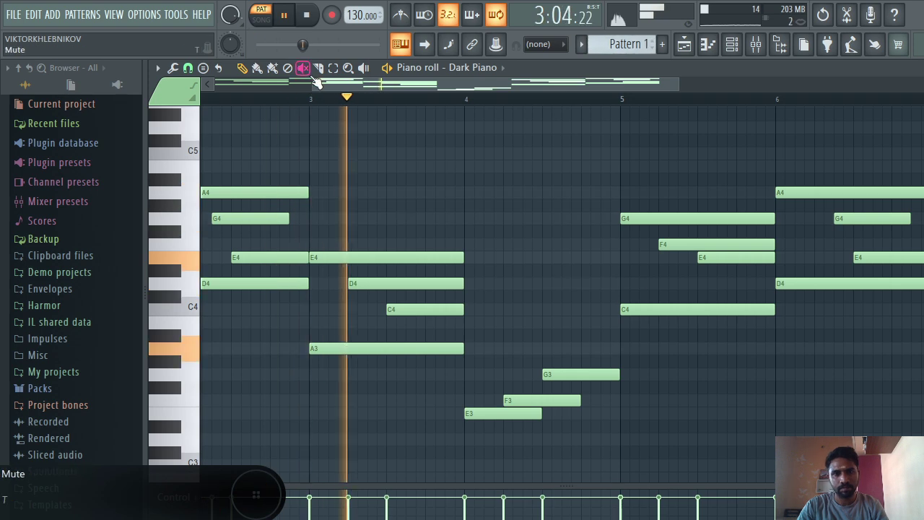
- Stop playback and open the piano roll of the Fairy Sparkle channel
drag(312, 83, 165, 90)
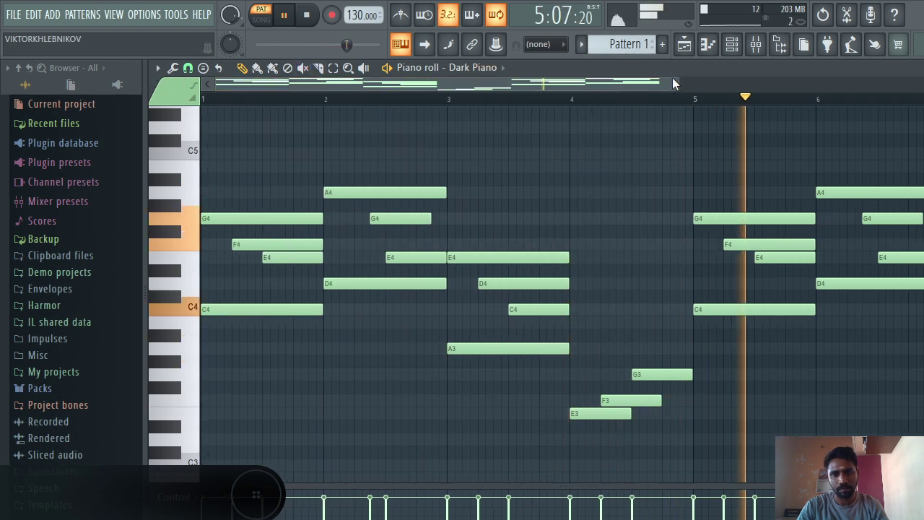
drag(672, 79, 729, 81)
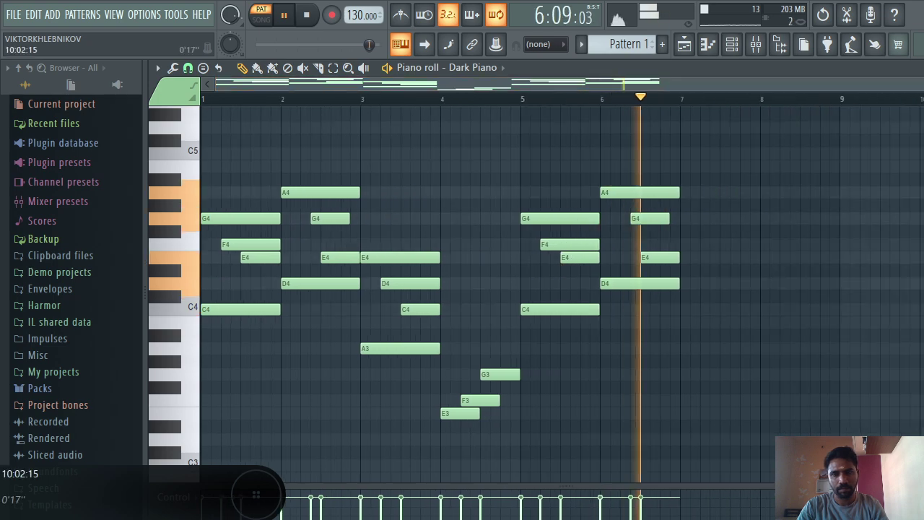
key(space)
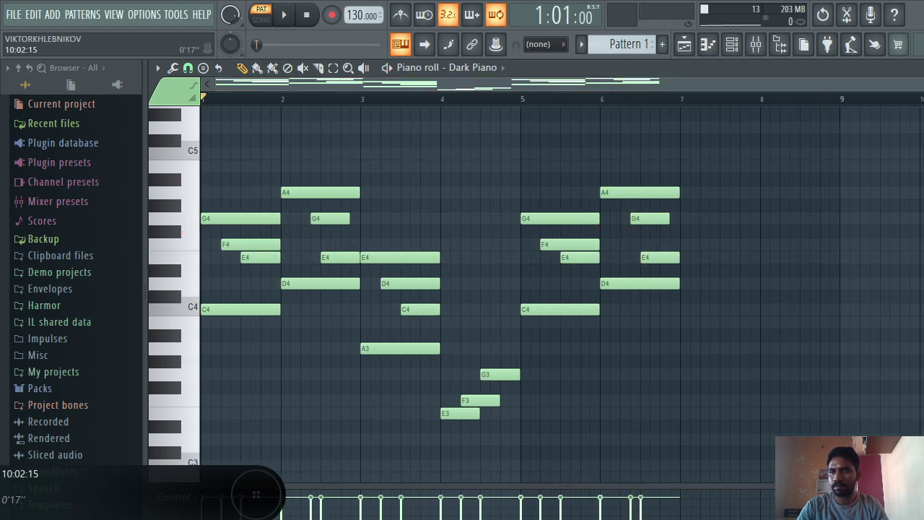
click(731, 44)
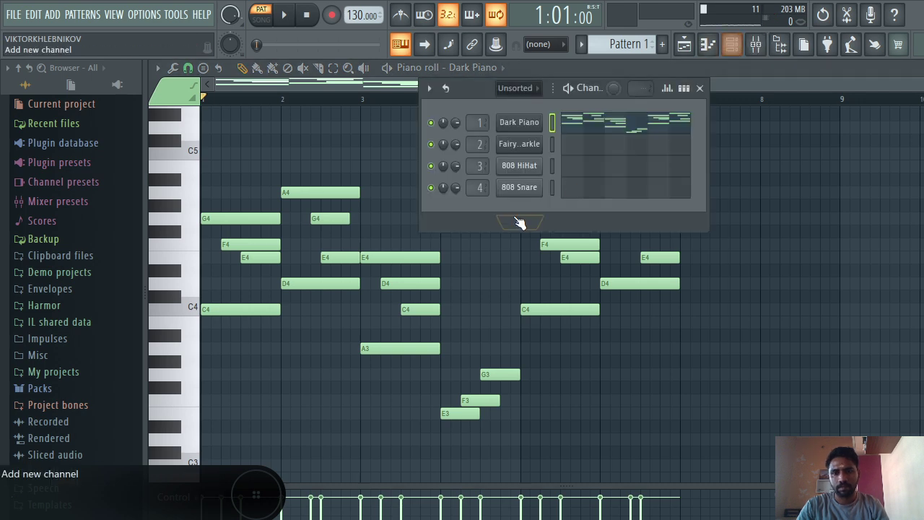
click(568, 148)
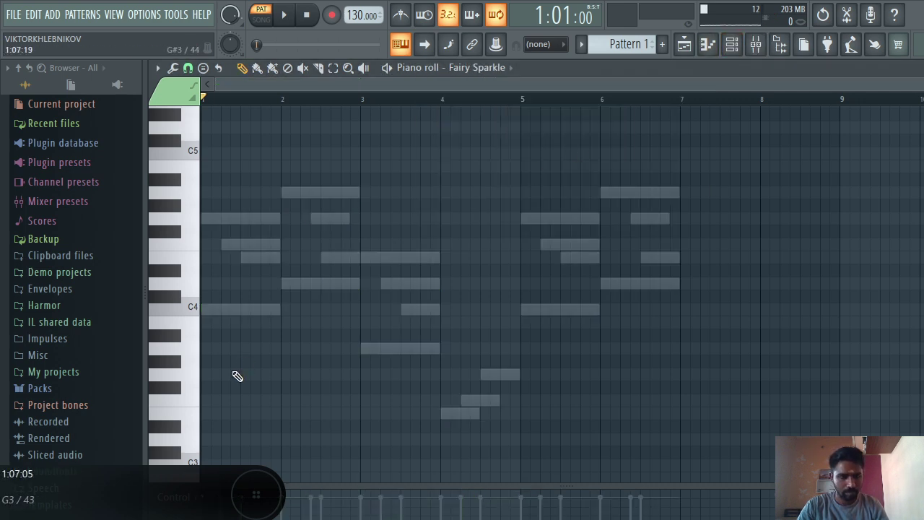
- Audition single notes such as C5, C4 and G4 with the Fairy Sparkle sound
key(z)
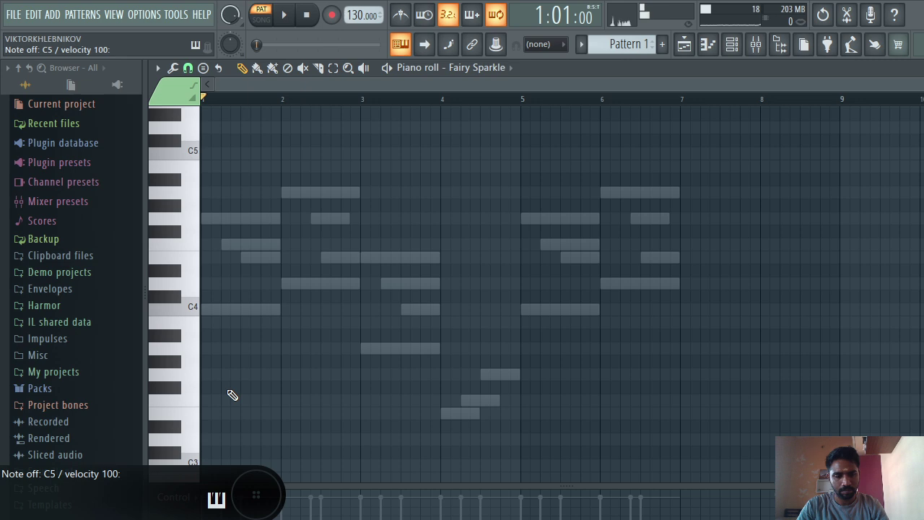
key(z)
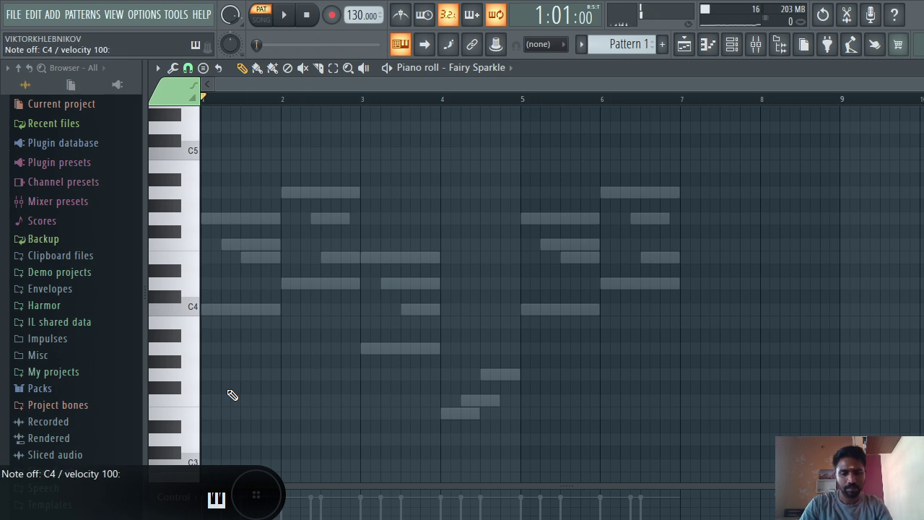
key(p)
key(b)
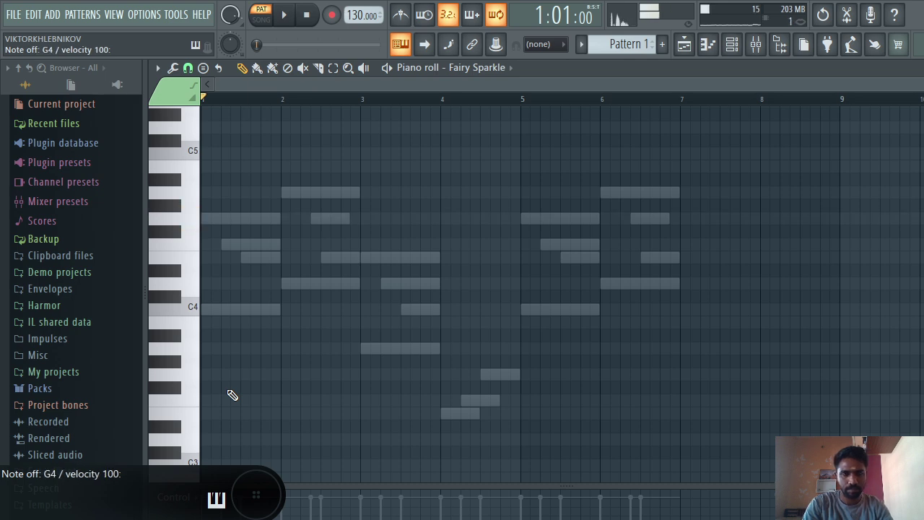
key(p)
- Audition E6, add an E6 note at the start of bar 1 and extend it to four bars
scroll(231, 395, up, 3)
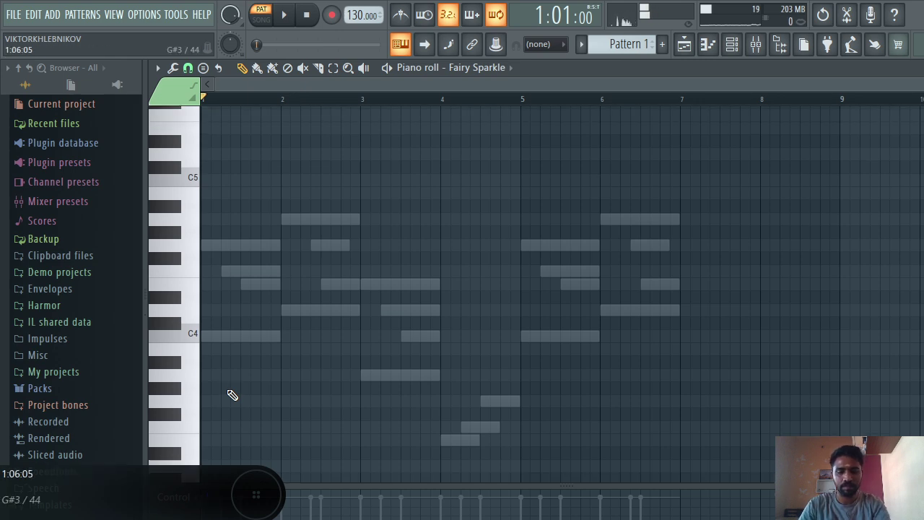
scroll(228, 392, up, 9)
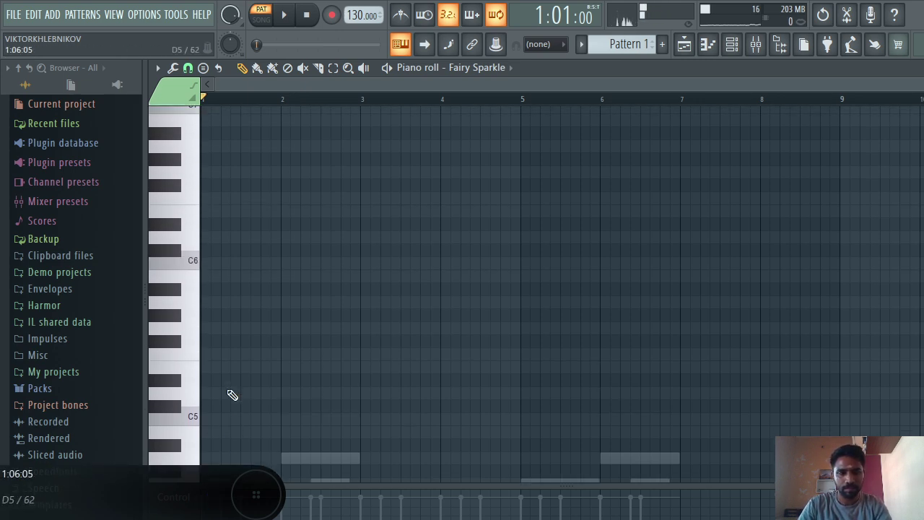
key(p)
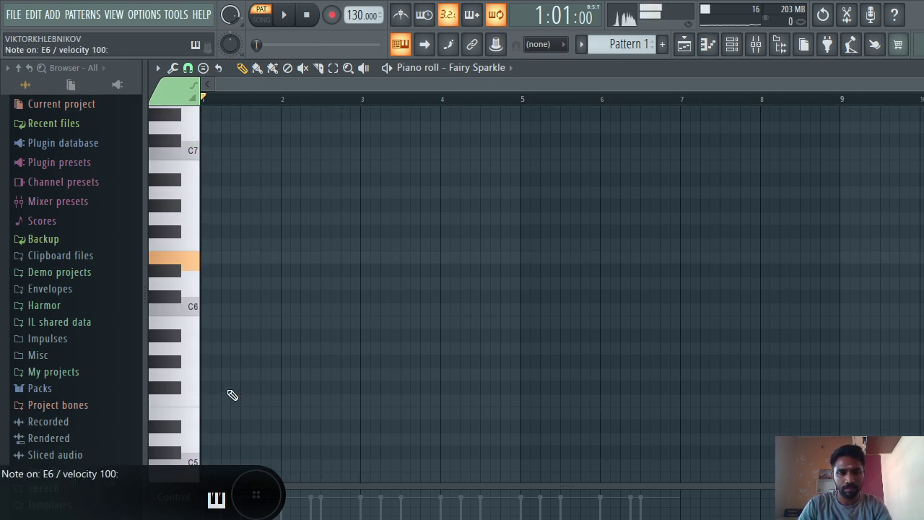
click(204, 258)
drag(238, 258, 472, 254)
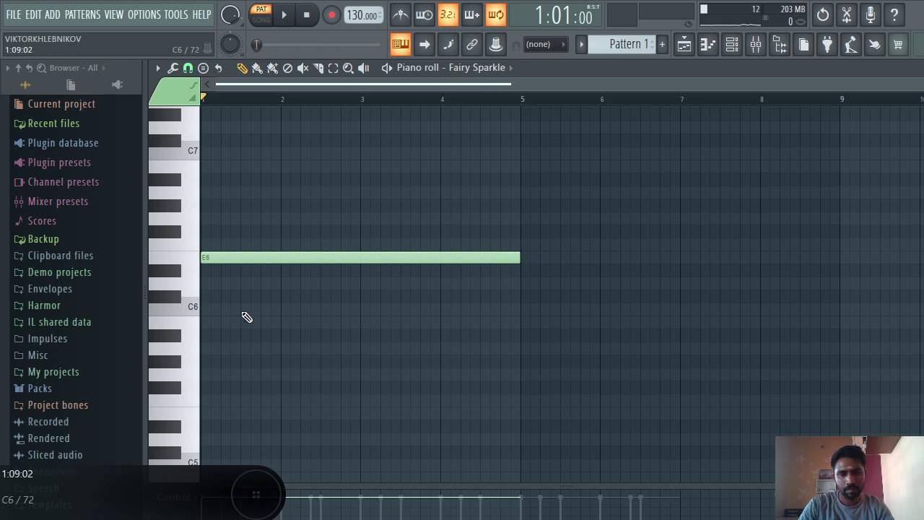
- Play the pattern and add four-bar notes D6 at the start of bar 2 and G6 at the start of bar 3
key(space)
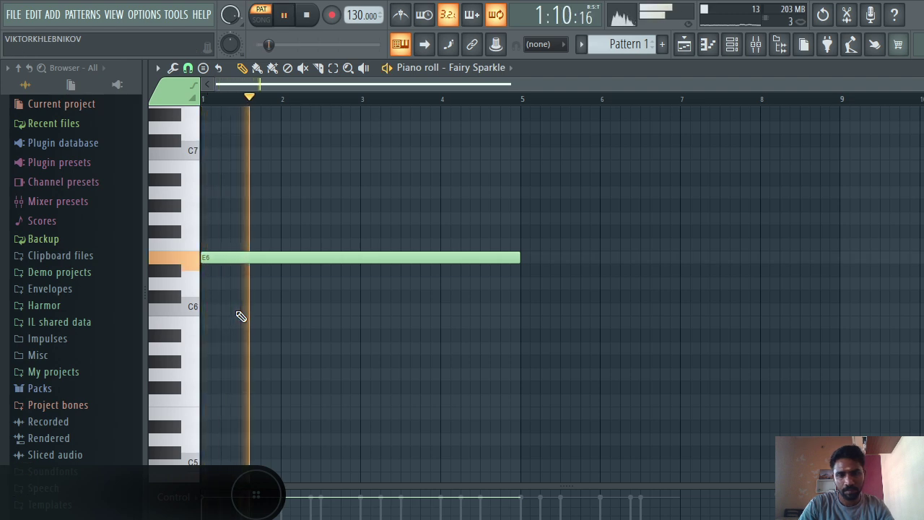
scroll(242, 316, down, 1)
scroll(241, 316, down, 6)
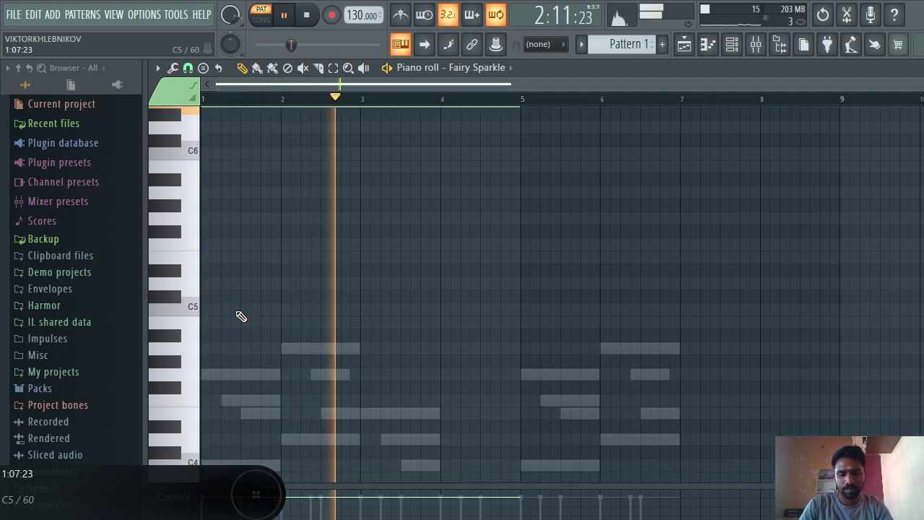
scroll(241, 316, up, 5)
scroll(241, 316, up, 2)
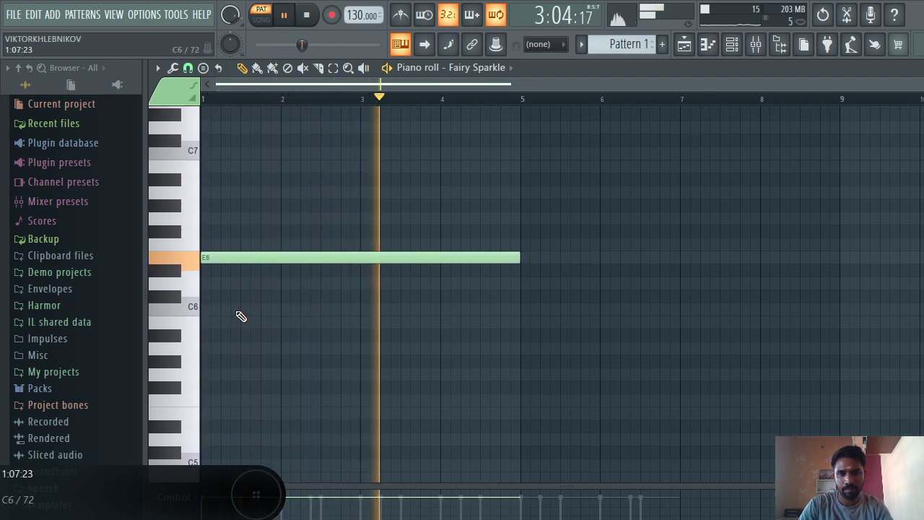
click(283, 283)
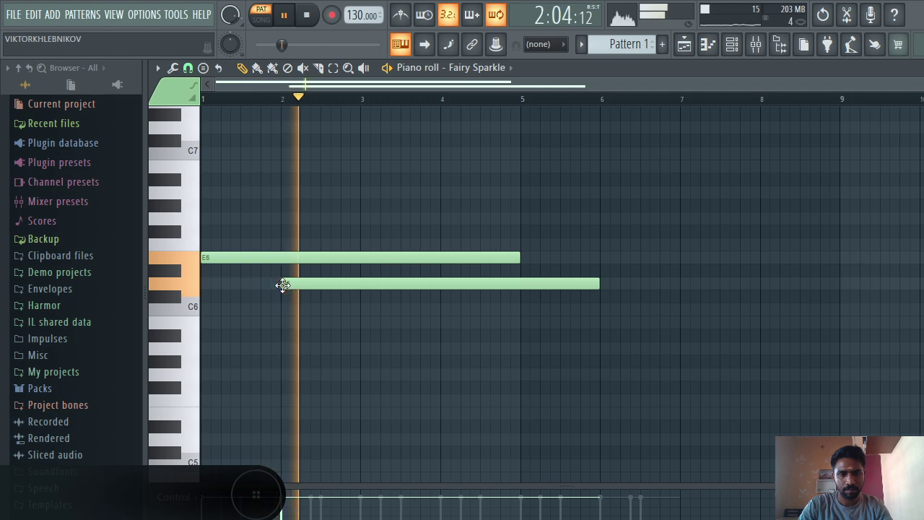
click(362, 218)
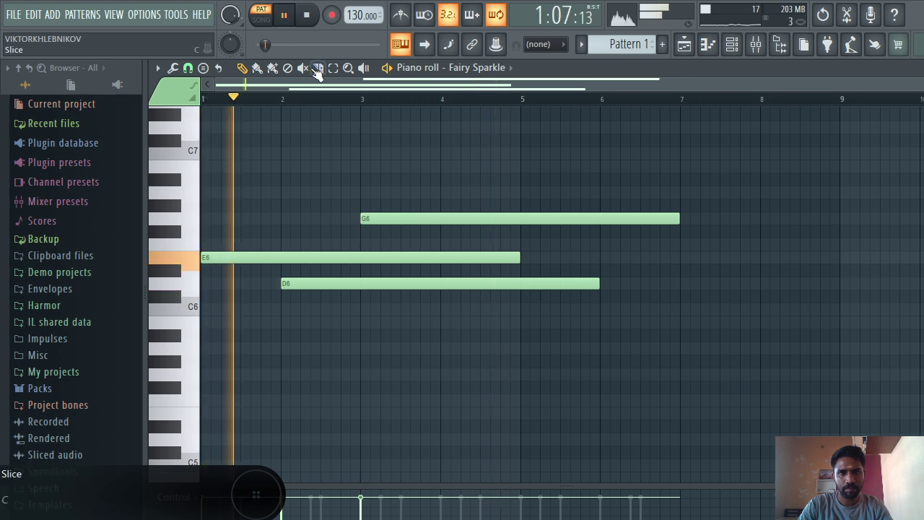
- Slice the long E6 note at the starts of bars 2 and 3, undoing the stray cut on the D6 note
click(319, 68)
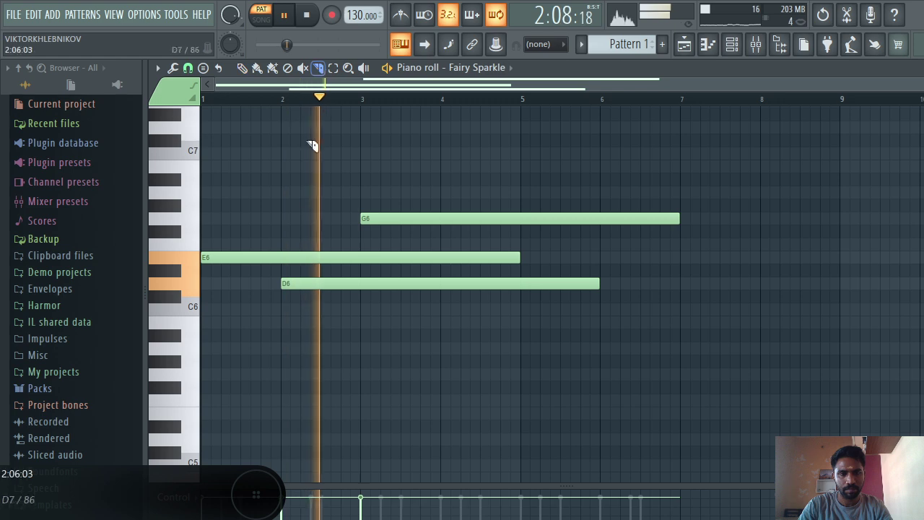
drag(281, 239, 287, 275)
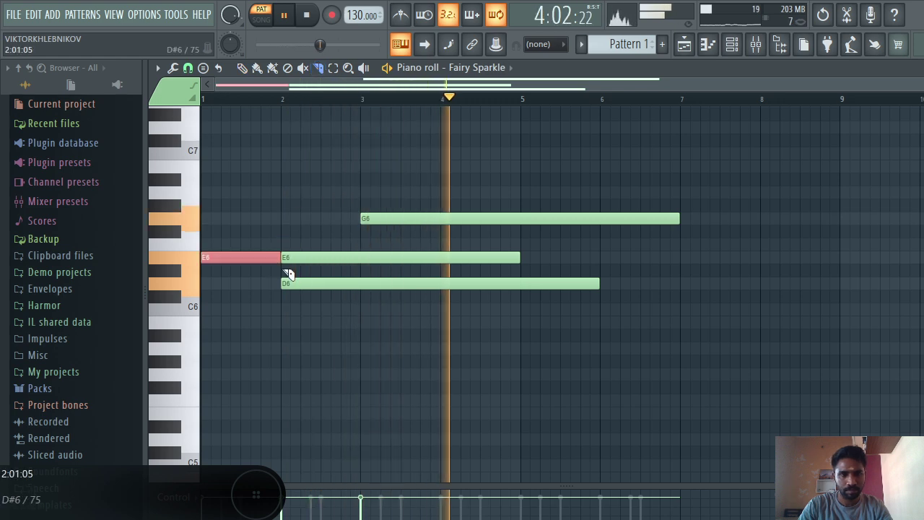
click(368, 246)
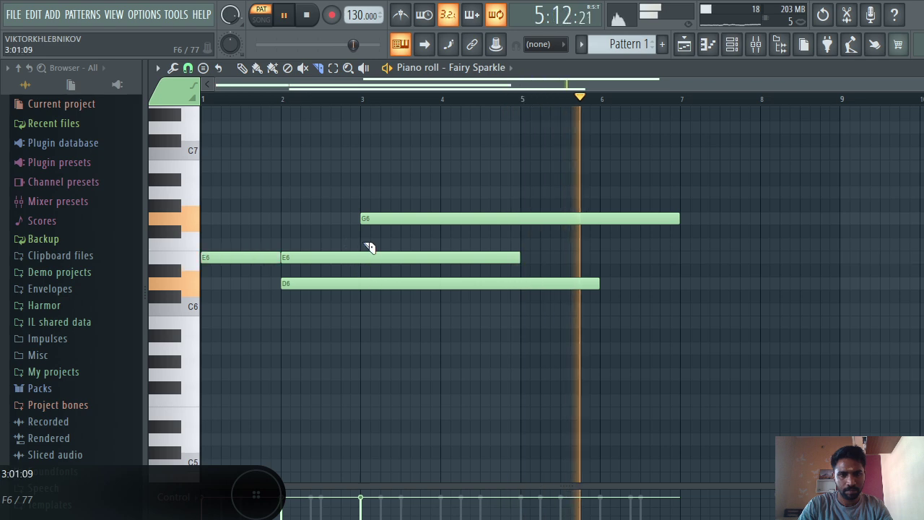
drag(367, 242, 368, 303)
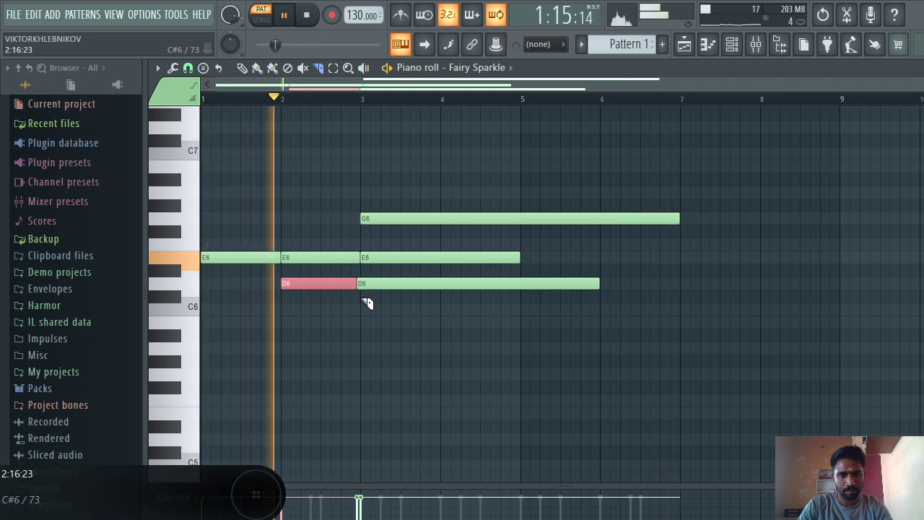
key(ctrl+z)
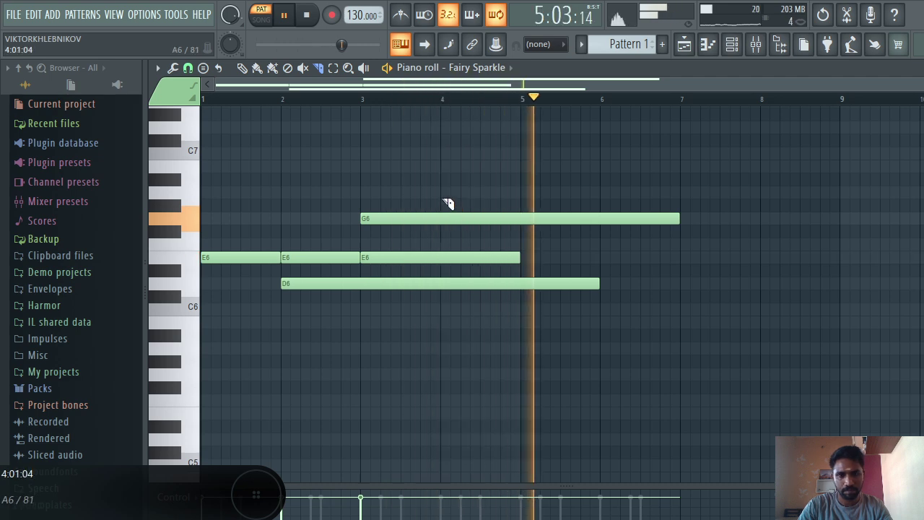
- Slice the E6, D6 and G6 notes at bar 4, the D6 and G6 notes at bar 5, and the G6 note at bar 6
drag(441, 226, 454, 291)
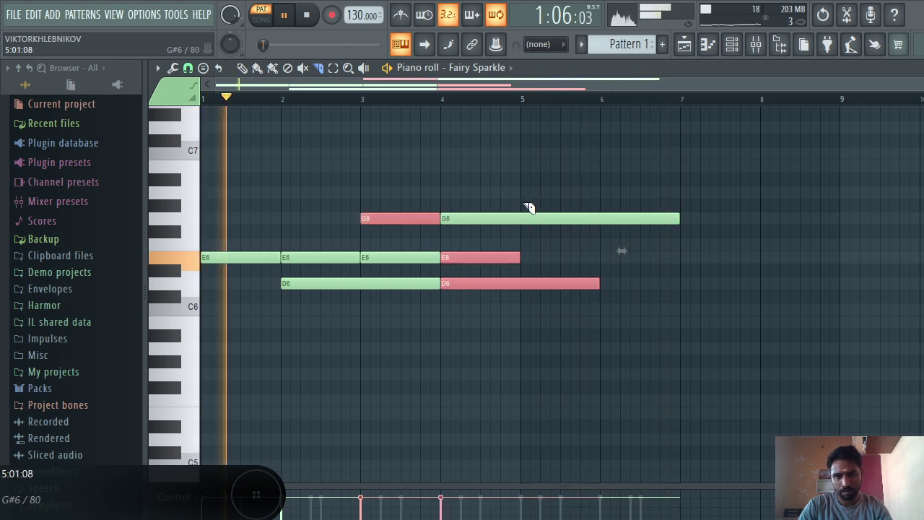
click(529, 233)
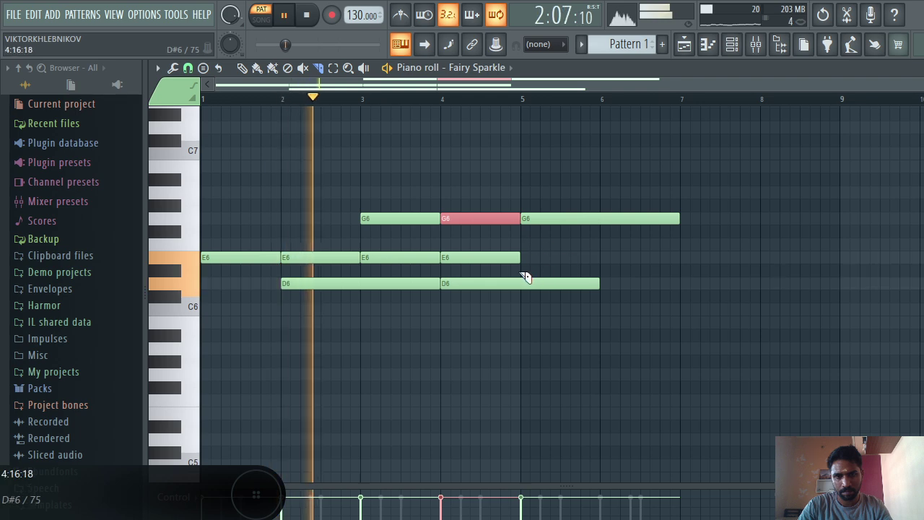
drag(528, 262, 532, 306)
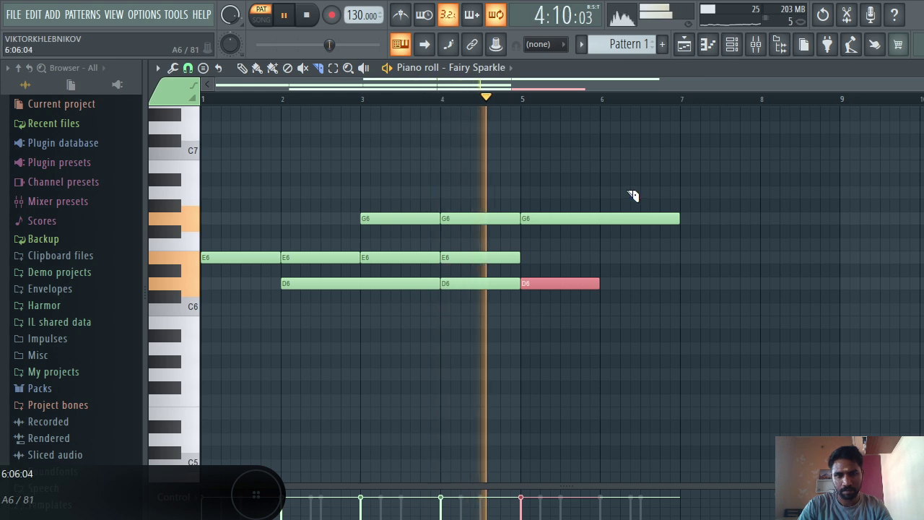
drag(590, 202, 609, 233)
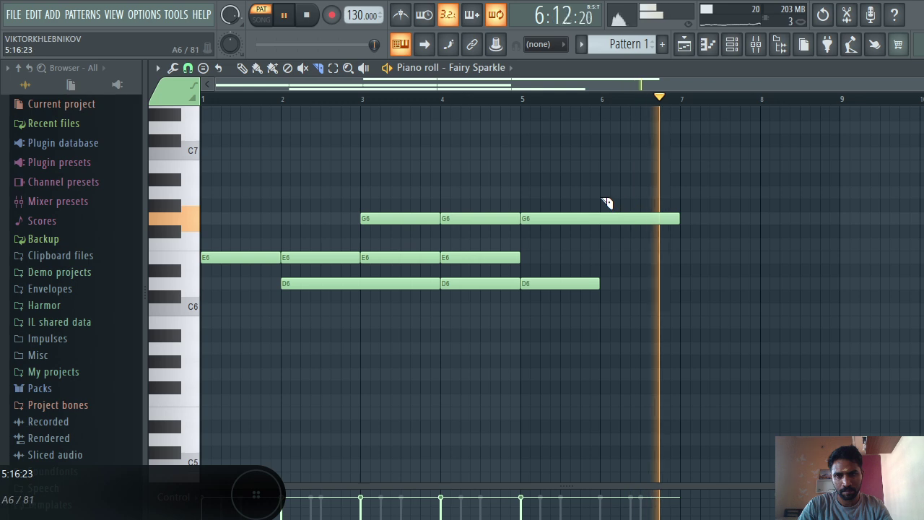
drag(598, 192, 609, 233)
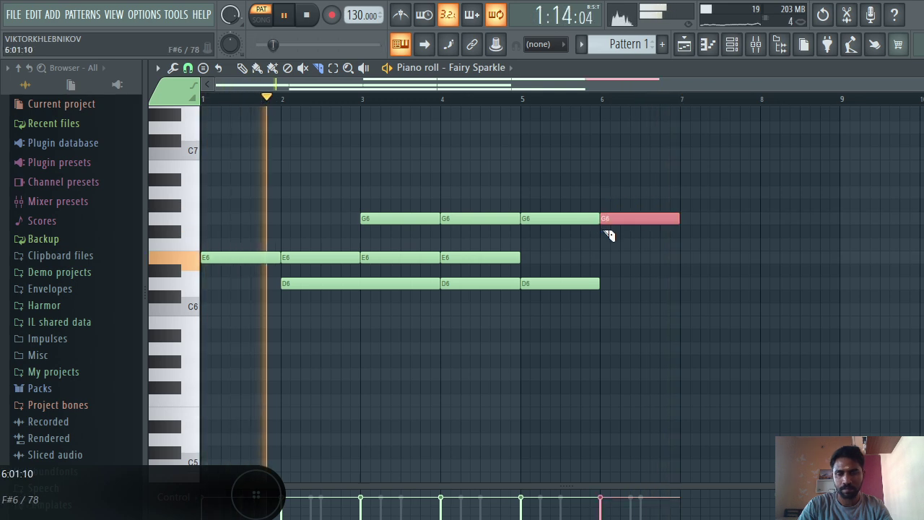
- Change the Fairy Sparkle channel's FLEX preset to String Theory, with the filter cutoff at 38% and a lower output level
click(732, 44)
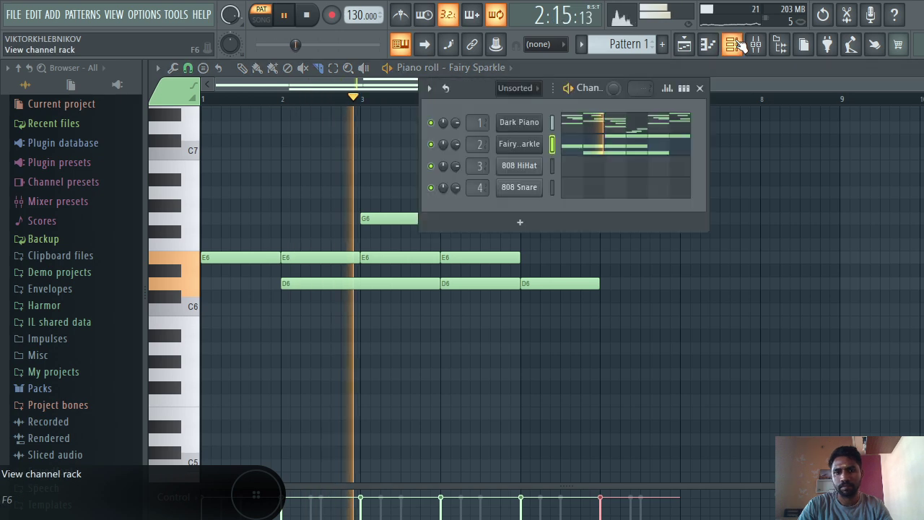
click(534, 144)
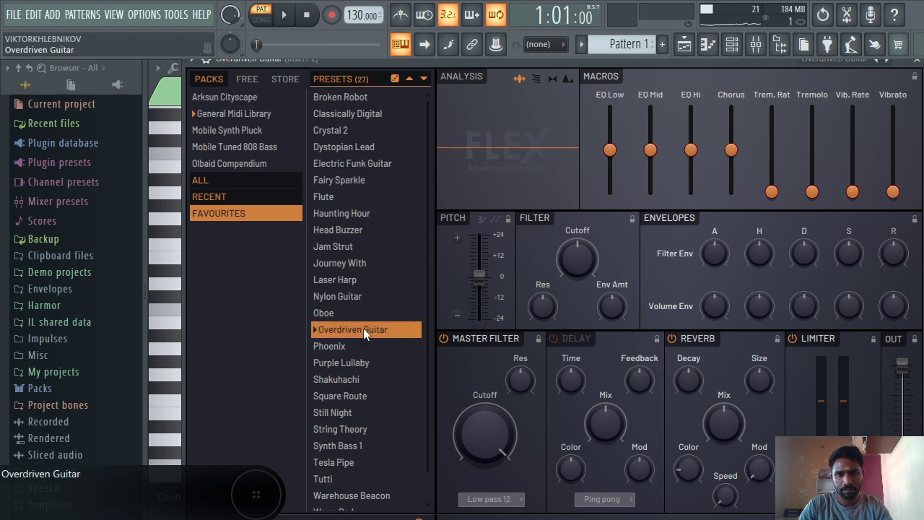
key(x)
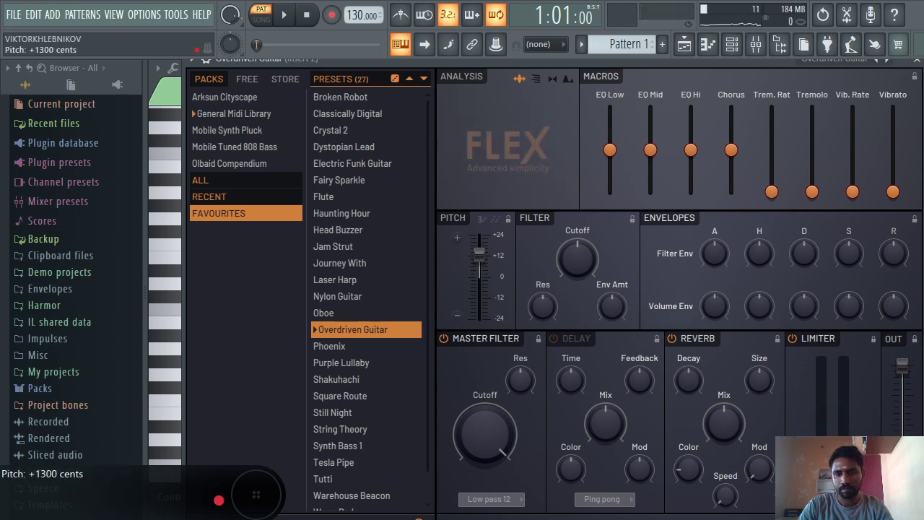
key(x)
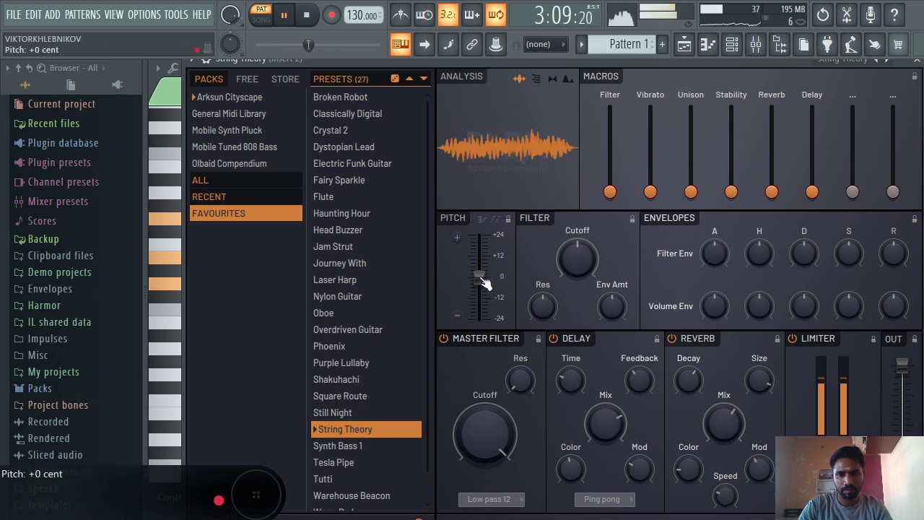
drag(479, 276, 479, 284)
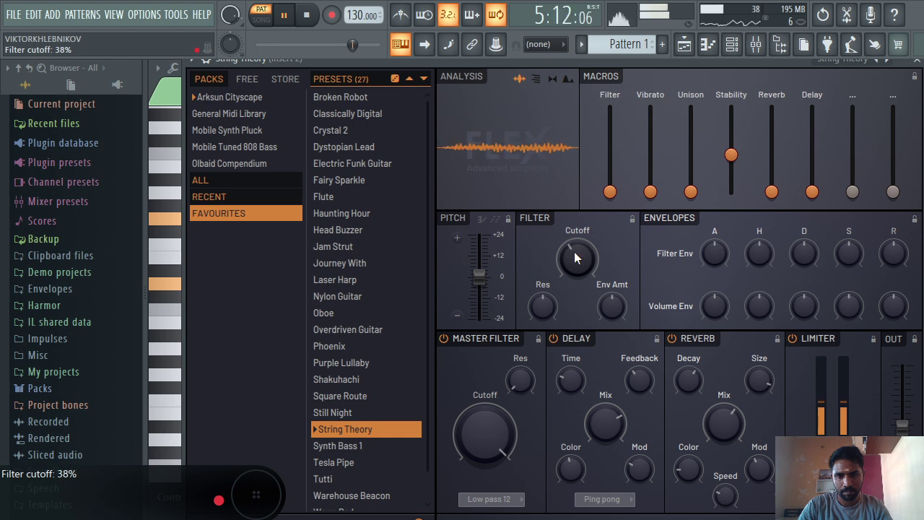
click(916, 63)
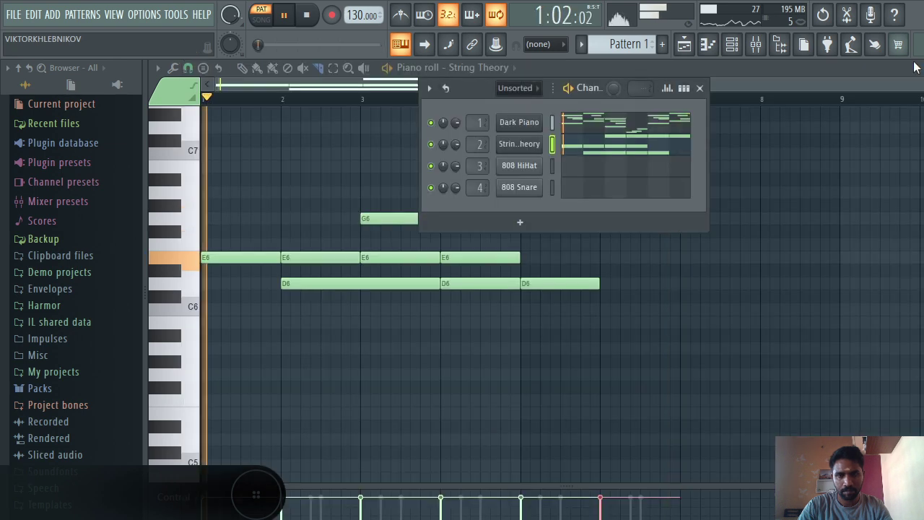
- Reopen the String Theory piano roll and add a one-bar D6 note at the start of bar 7
key(F5)
click(594, 150)
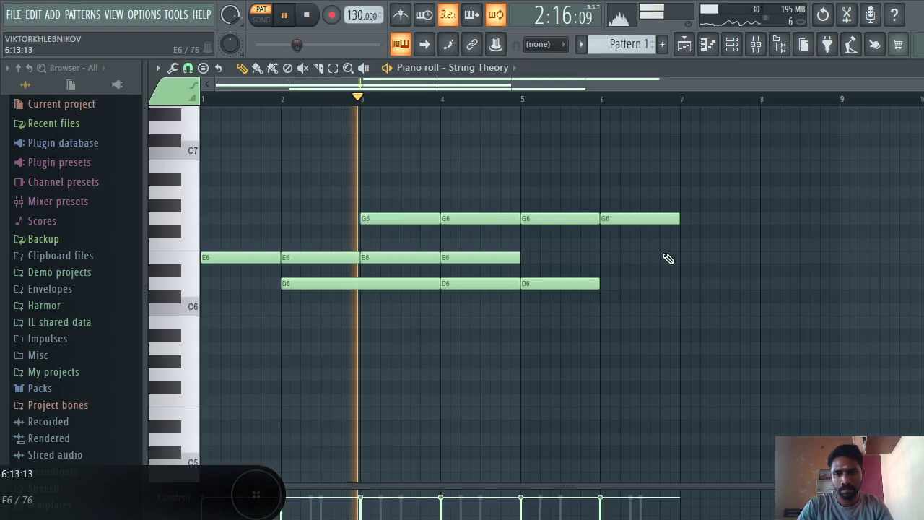
drag(644, 87, 780, 96)
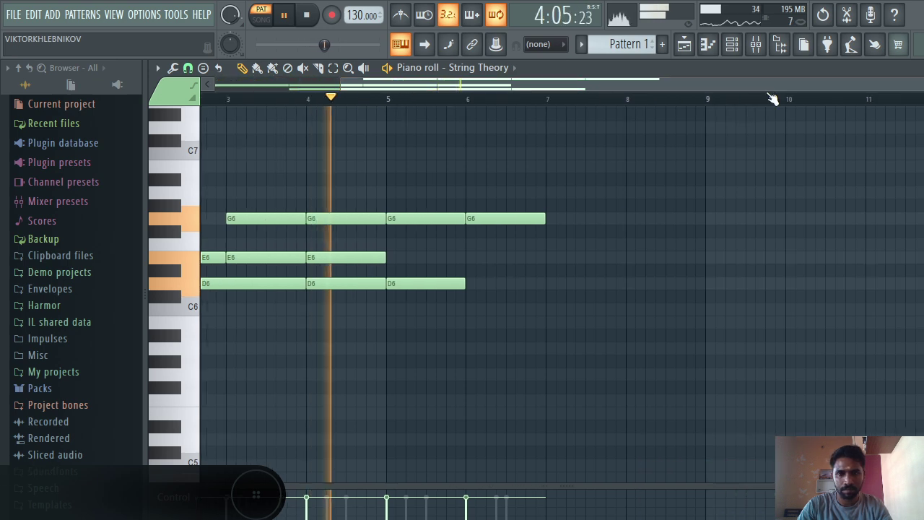
click(548, 284)
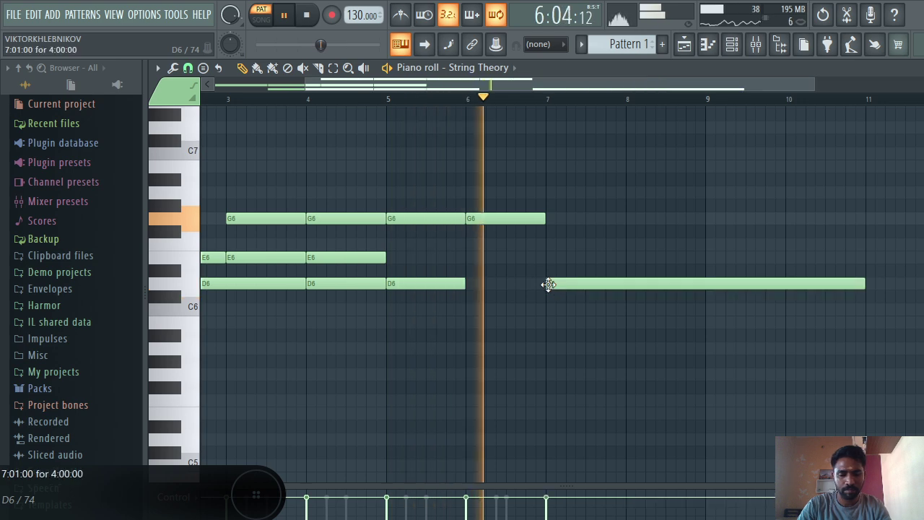
key(ctrl+z)
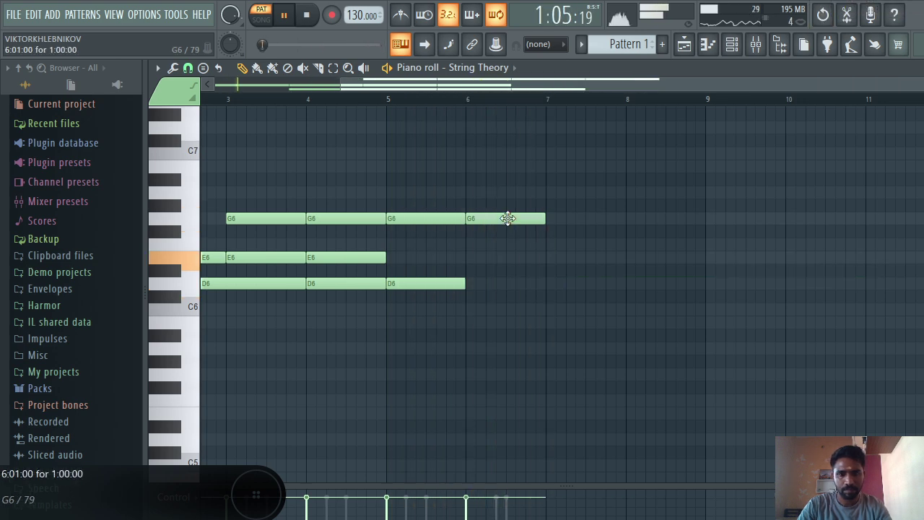
click(548, 283)
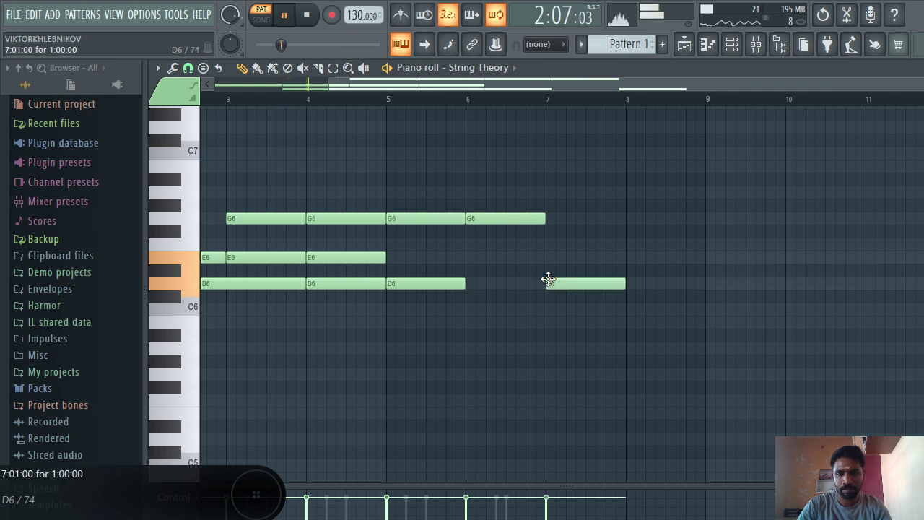
- Add one-bar notes B5 and G6 at bar 8, A6 at bar 9 and F6 at bar 10
click(633, 322)
scroll(633, 326, down, 3)
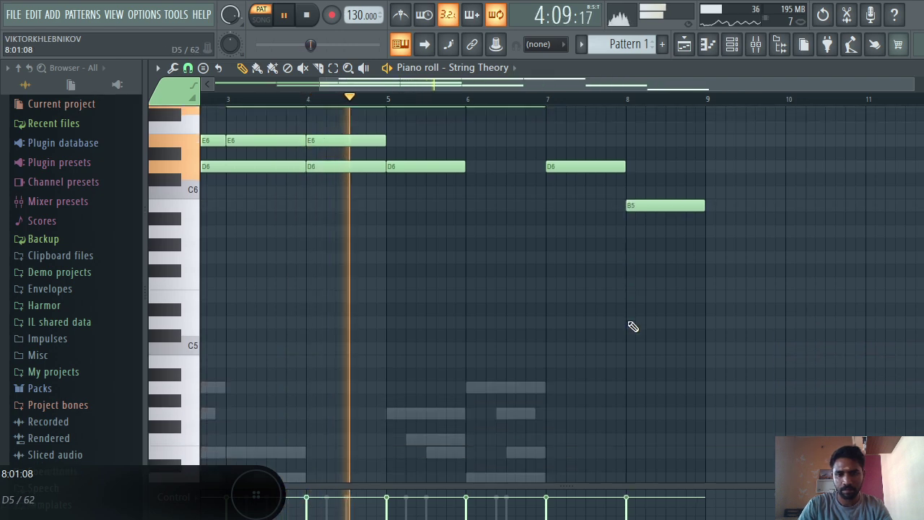
scroll(632, 326, up, 5)
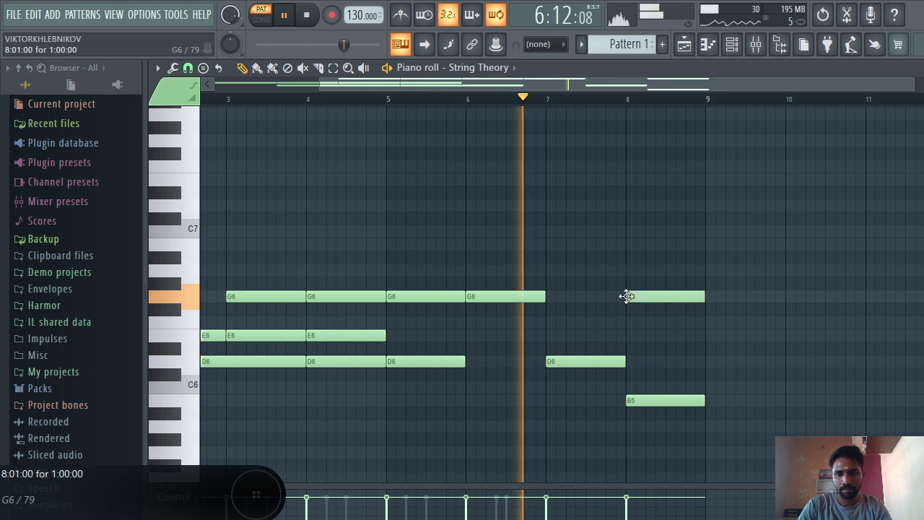
click(628, 296)
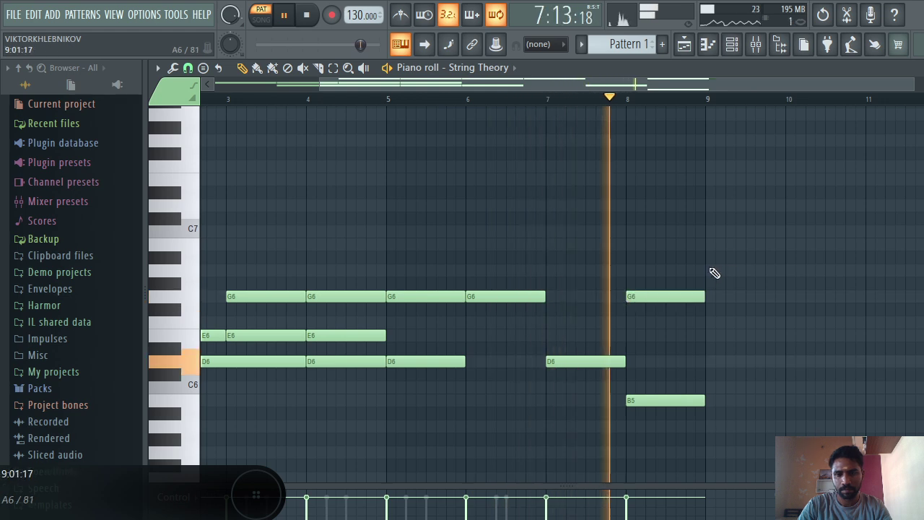
click(710, 268)
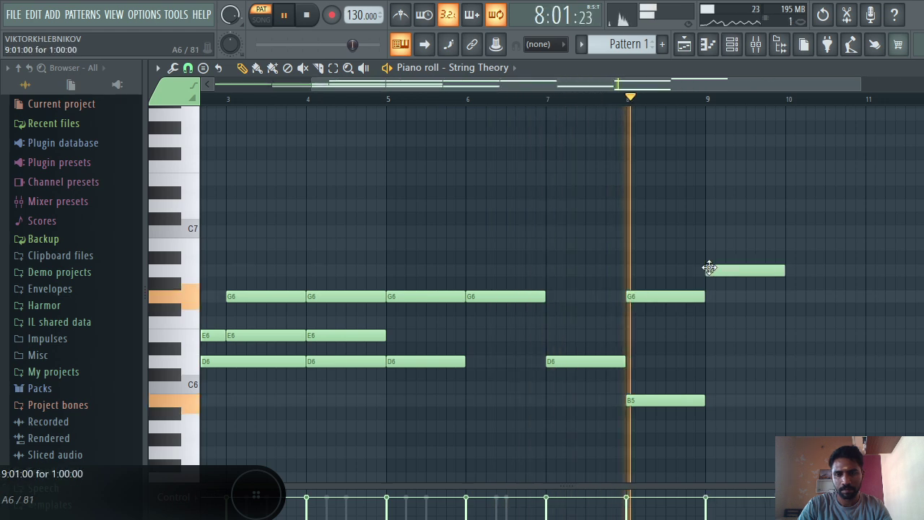
click(787, 322)
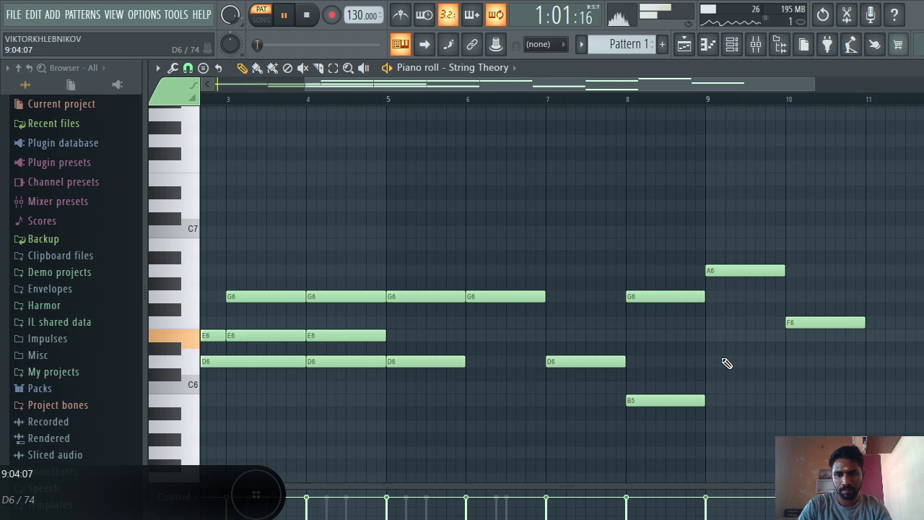
- Restart playback from the beginning with the Dark Piano channel muted, and return to the String Theory piano roll
drag(721, 84, 862, 83)
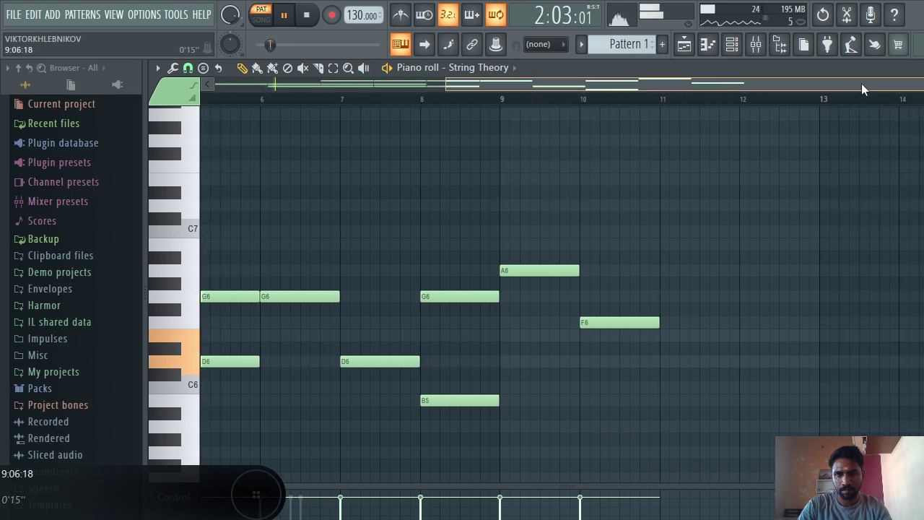
key(space)
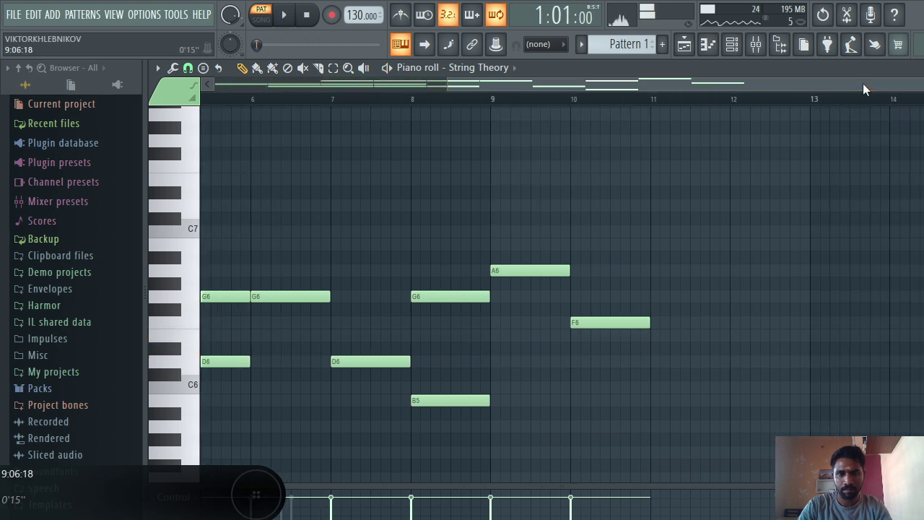
click(734, 45)
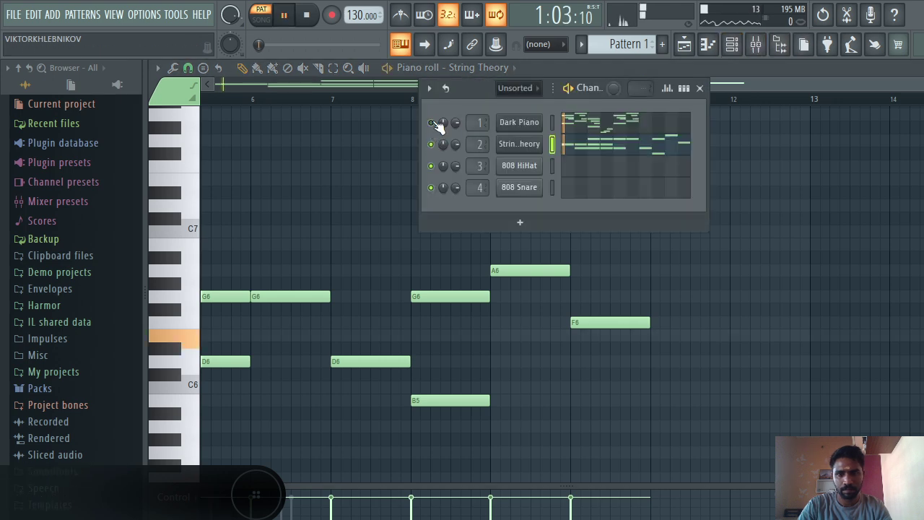
click(700, 88)
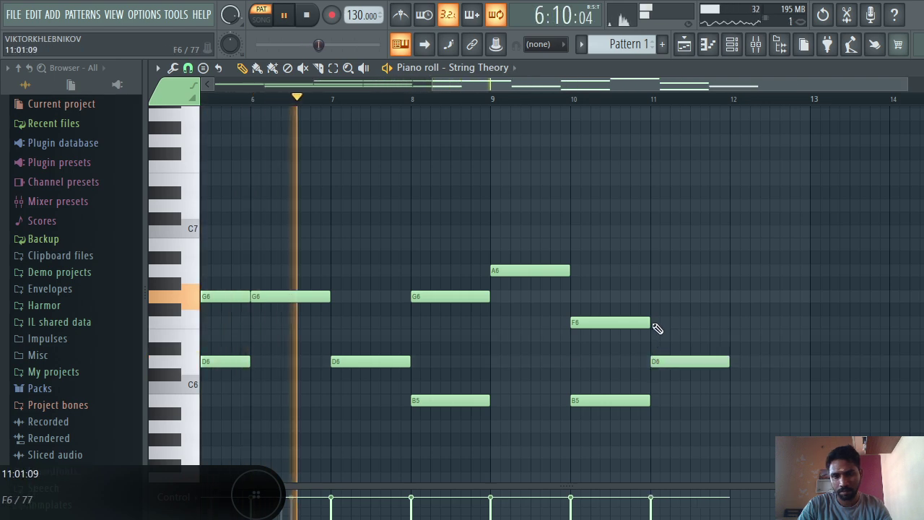
- Add one-bar notes F6 at bar 11 and G6 and F6 at bar 12, and stop playback
click(653, 324)
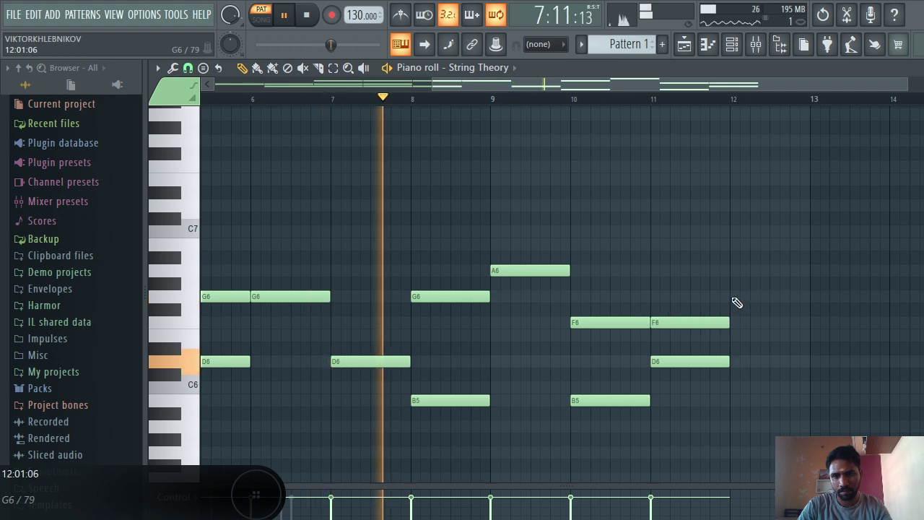
click(732, 296)
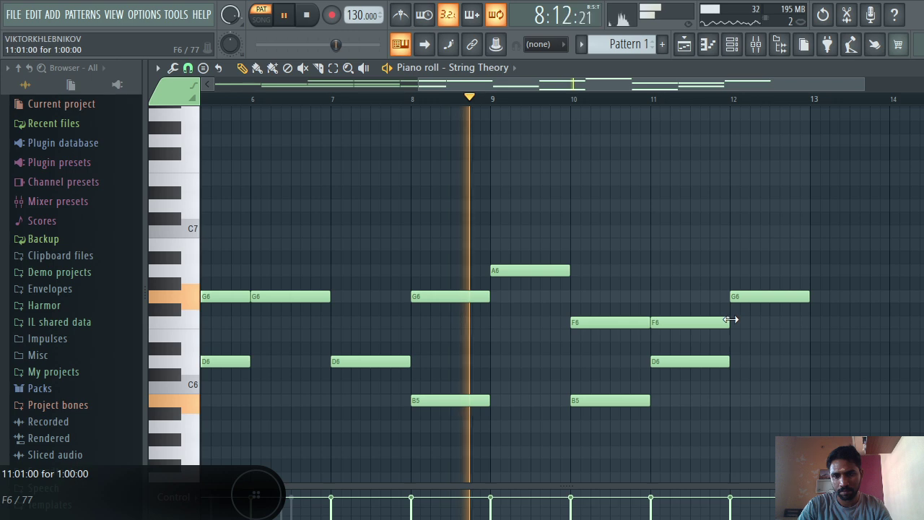
click(732, 323)
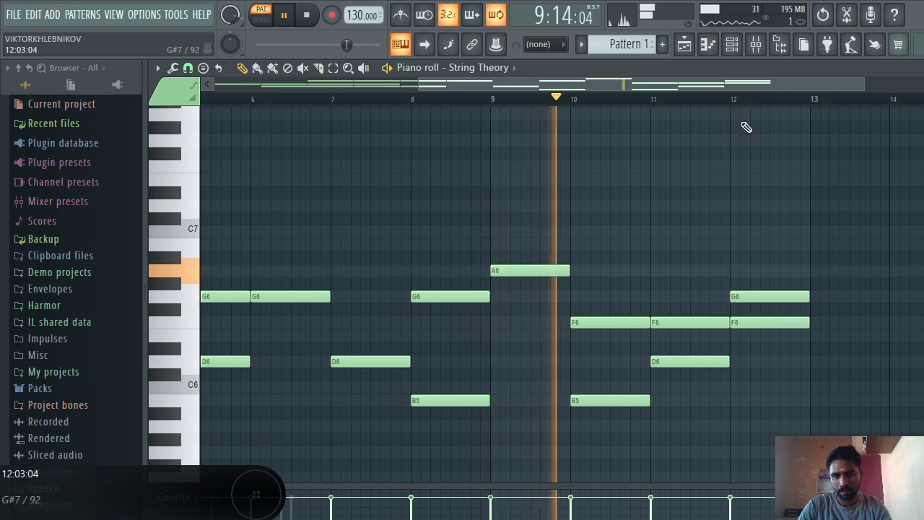
drag(741, 82, 807, 102)
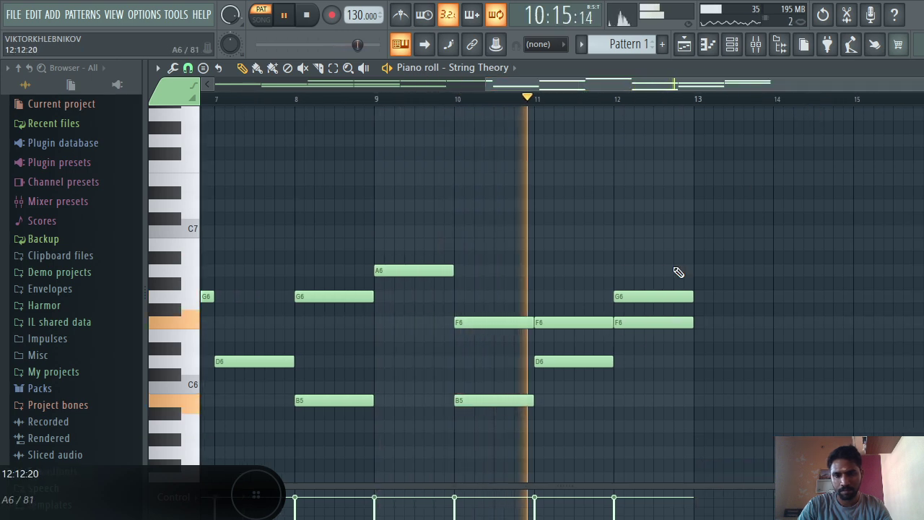
key(space)
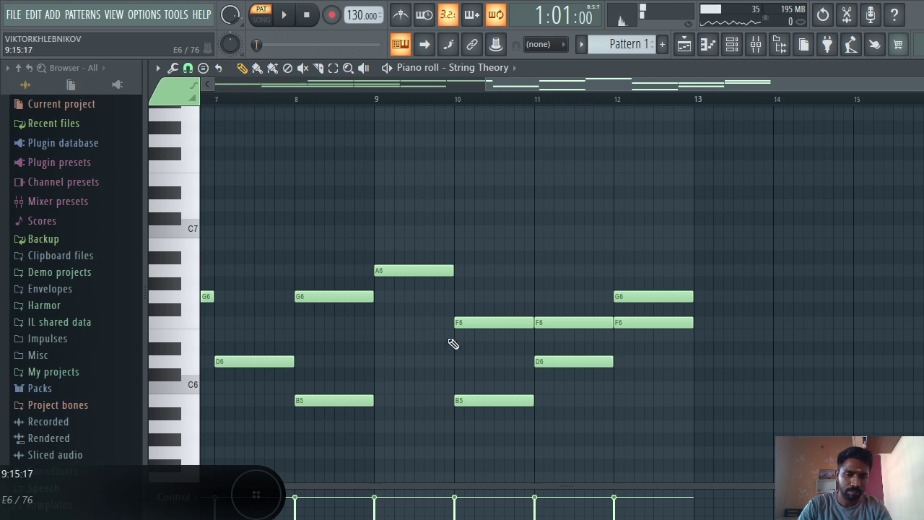
- Add a one-bar G5 note at bar 9 and one-bar notes A5 and B5 at bar 13
click(376, 453)
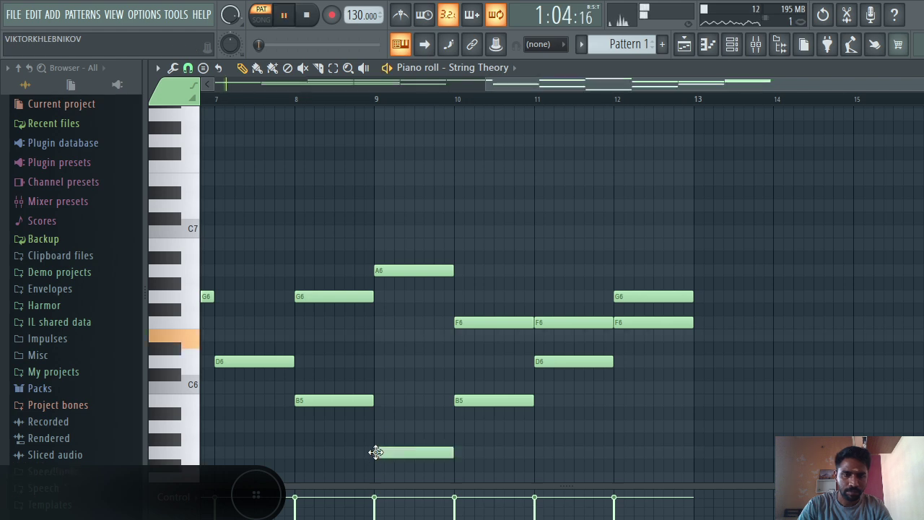
scroll(481, 81, down, 2)
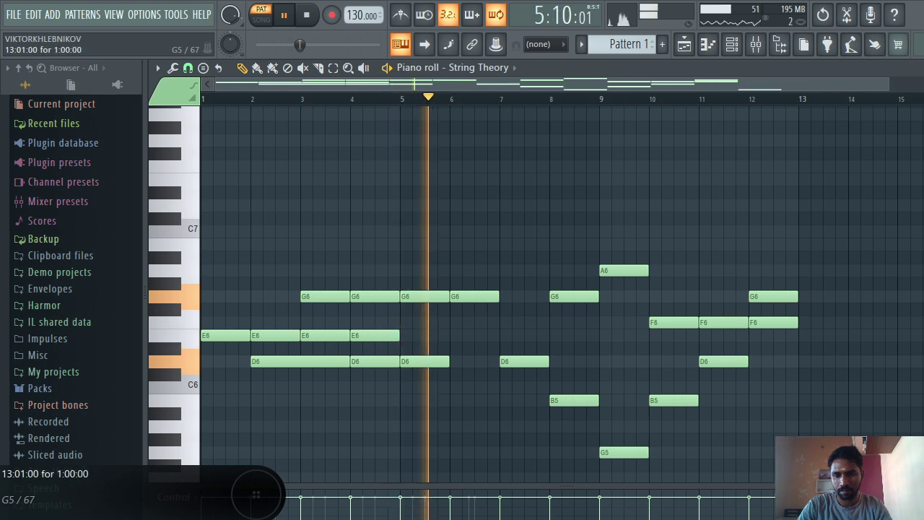
click(804, 426)
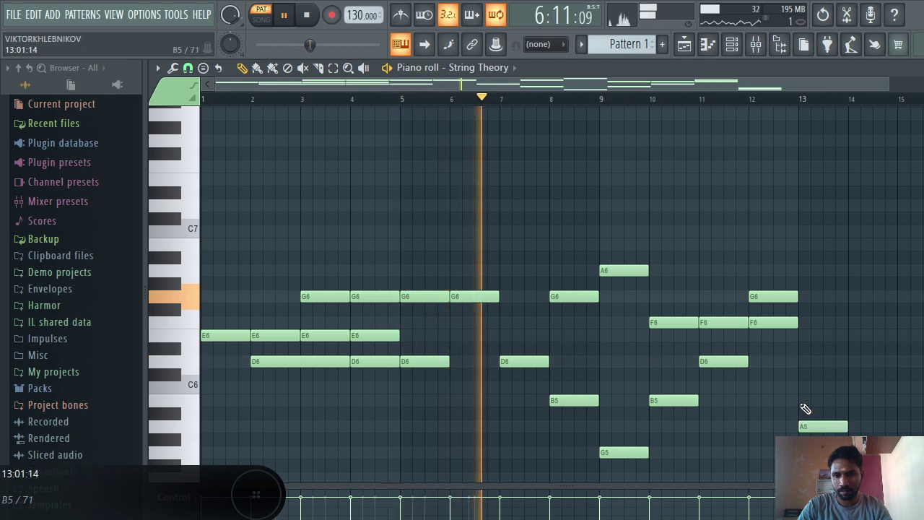
click(803, 402)
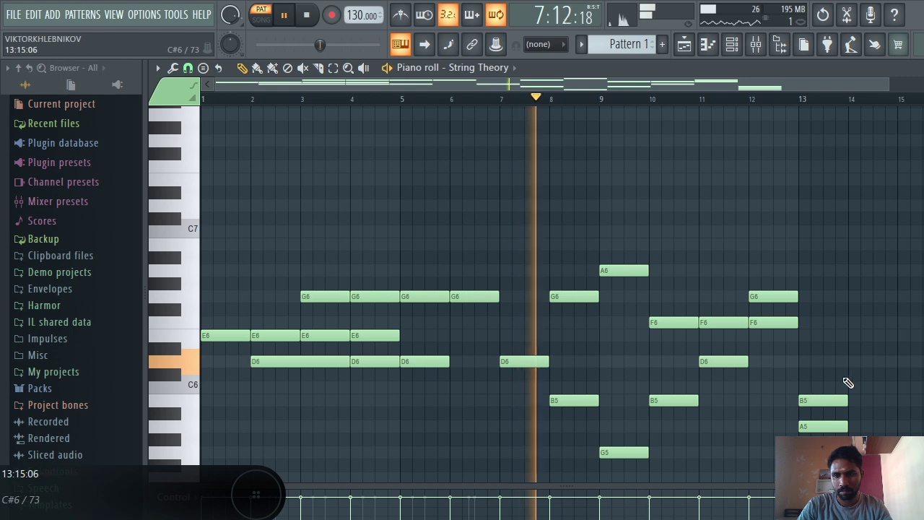
- Add one-bar notes D6 and G6 at bar 14 and A6 and F6 at bar 13
click(849, 362)
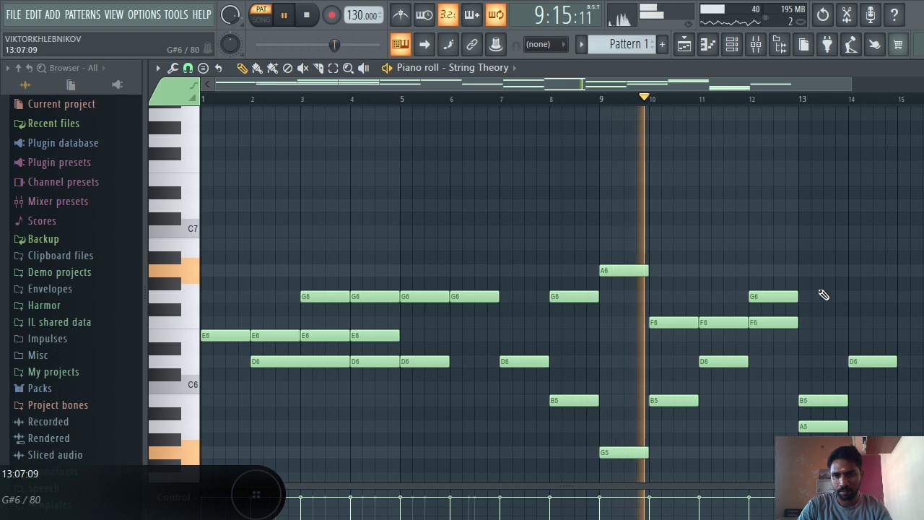
click(803, 270)
click(803, 323)
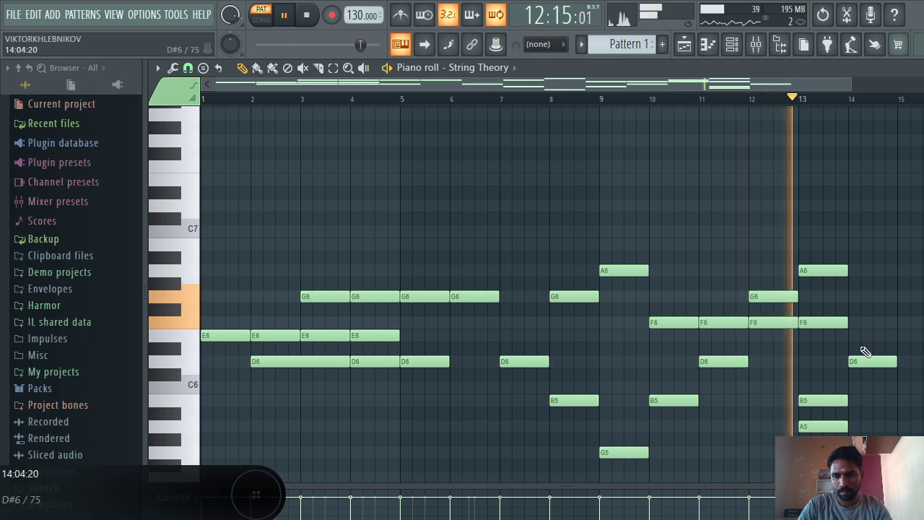
click(851, 296)
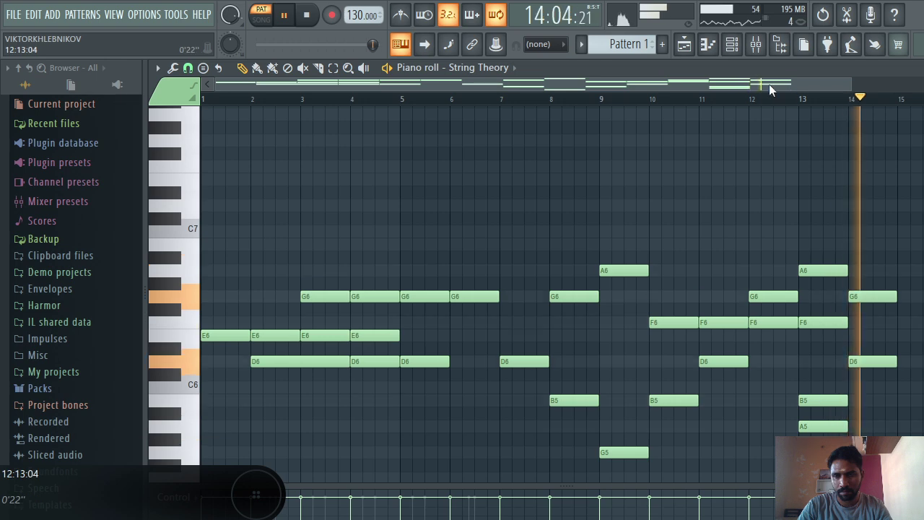
- Add one-bar notes F6 and B5 at bar 15, A6 and D6 at bar 16, and G6 and D6 at bar 17
drag(764, 86, 861, 90)
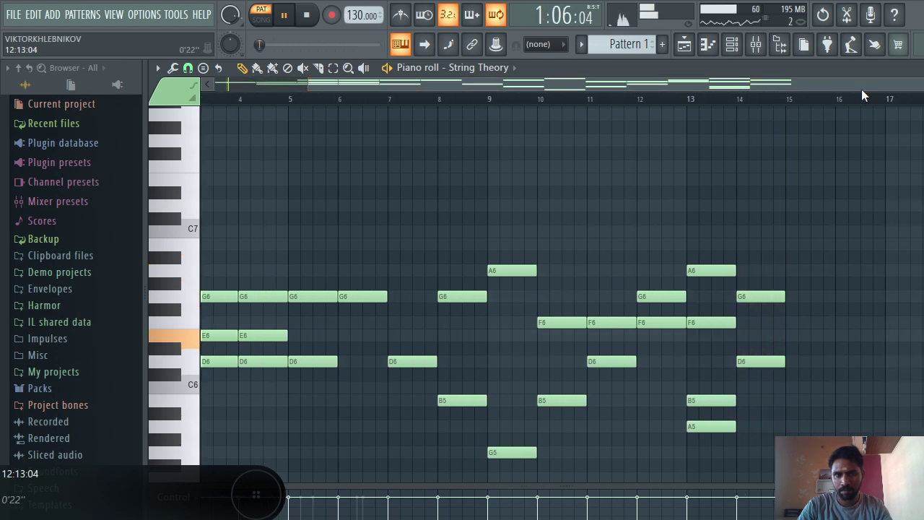
drag(354, 86, 624, 131)
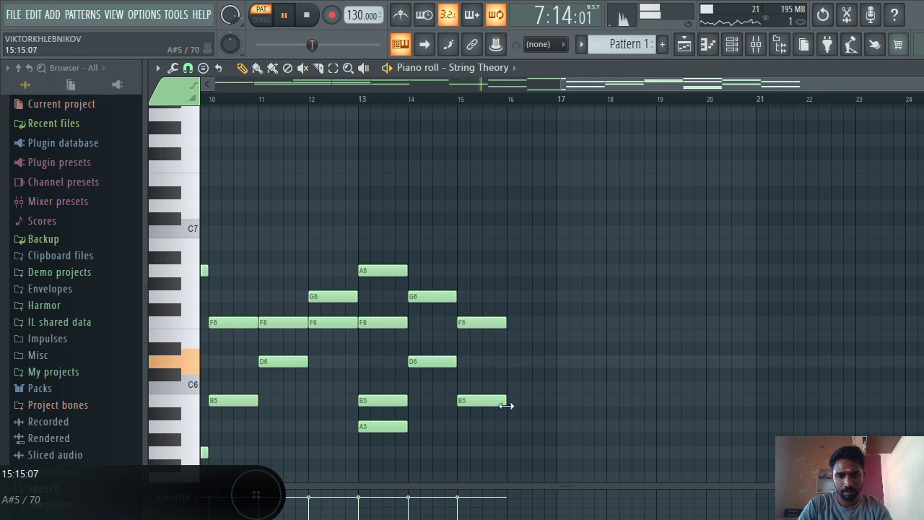
click(563, 296)
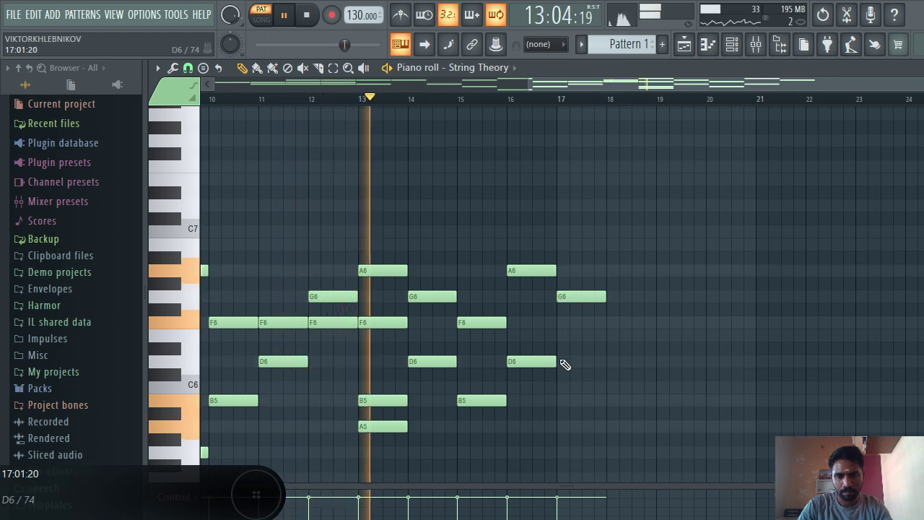
click(564, 363)
- Add one-bar notes F6 and B5 at bar 18 and D6 and A5 at bar 19
click(605, 322)
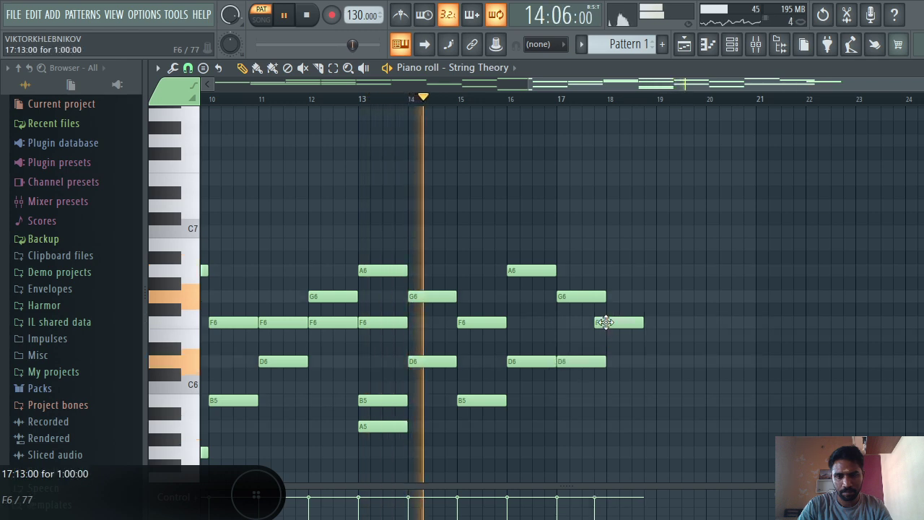
drag(605, 322, 617, 322)
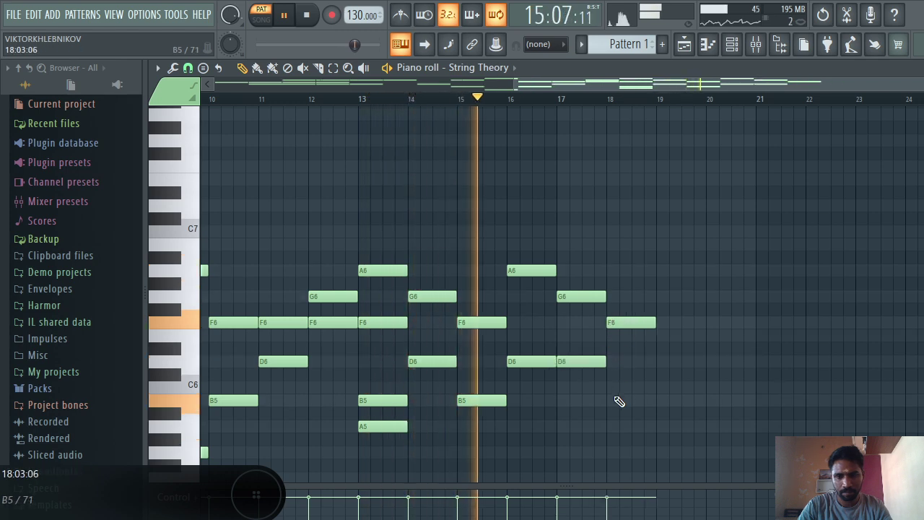
click(613, 401)
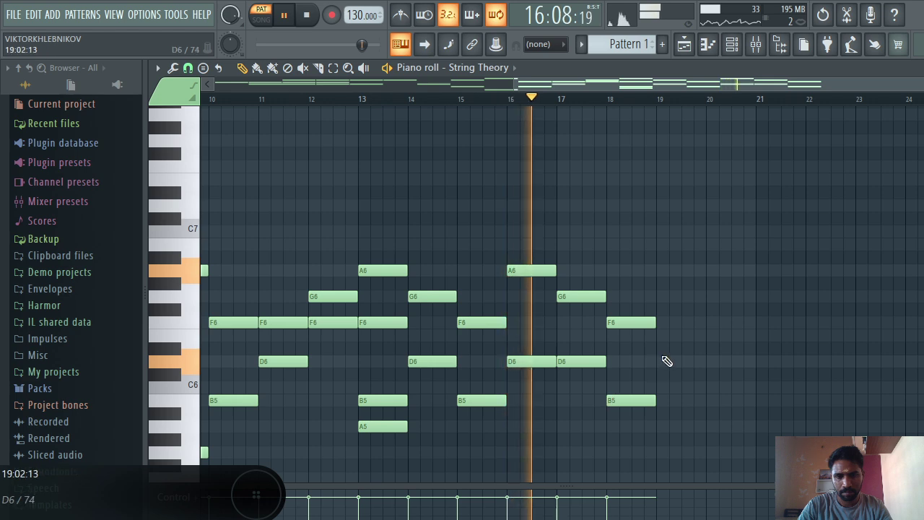
click(667, 361)
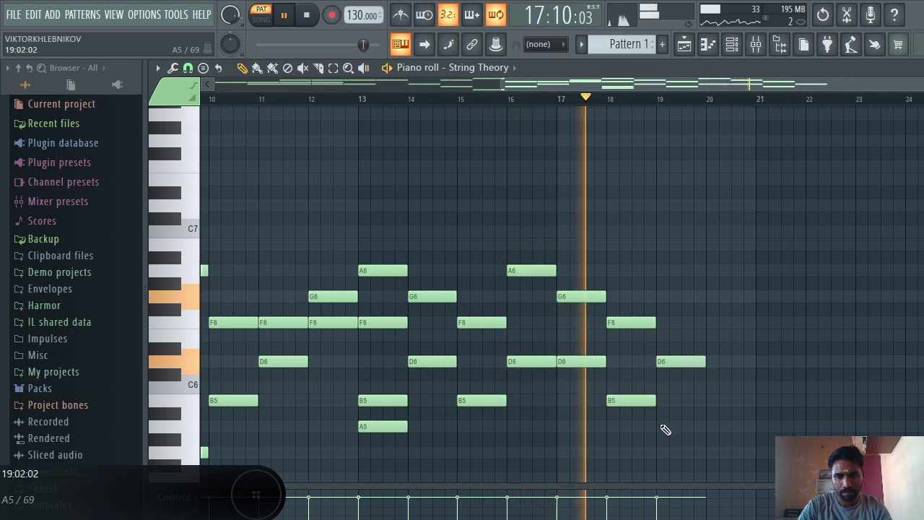
click(662, 426)
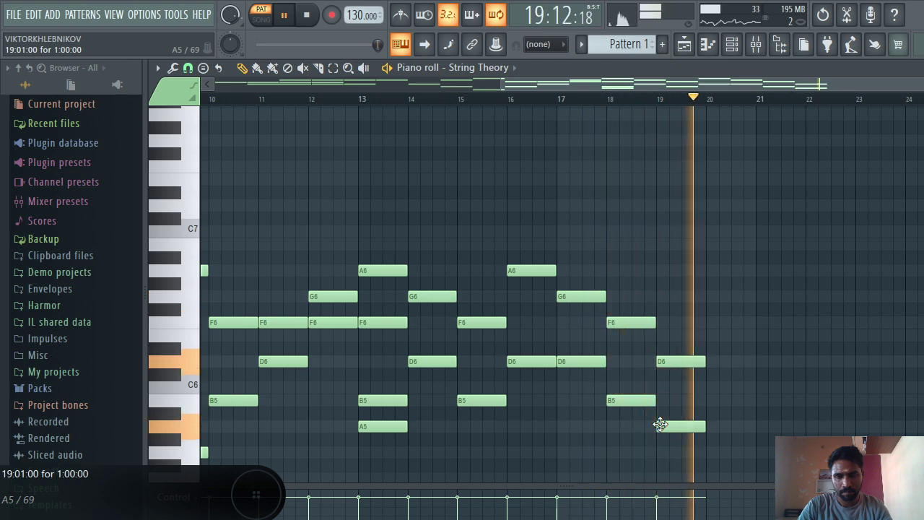
- Stop playback and add low five-bar notes F4 and B4 starting at bar 20
scroll(660, 424, down, 3)
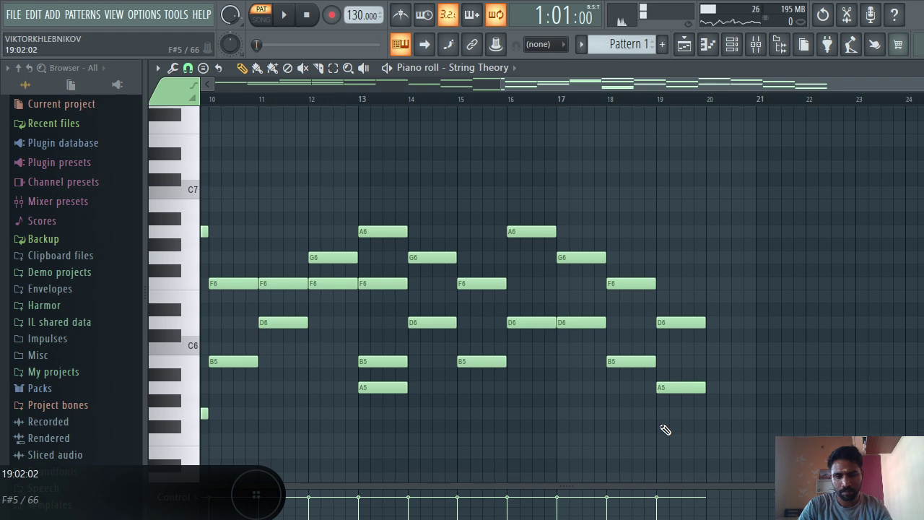
scroll(664, 428, right, 1)
scroll(666, 429, down, 8)
scroll(666, 430, right, 6)
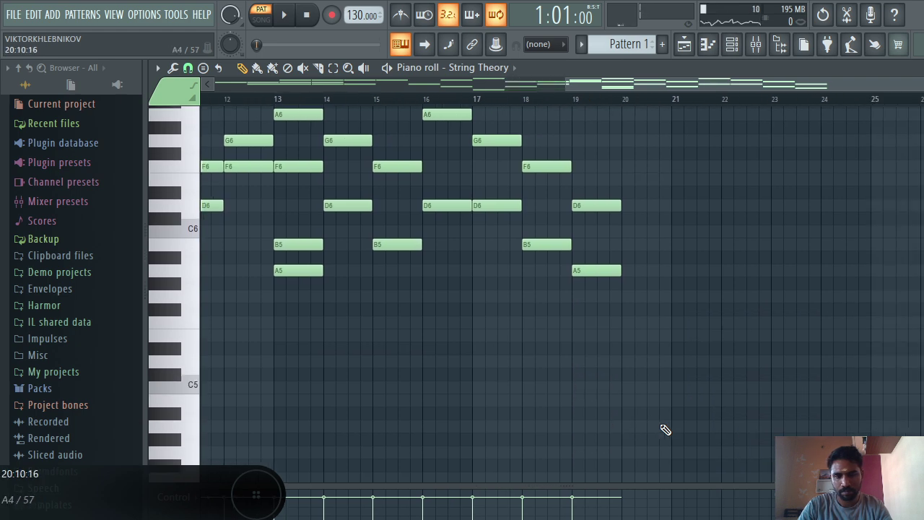
scroll(666, 430, down, 1)
scroll(665, 430, right, 1)
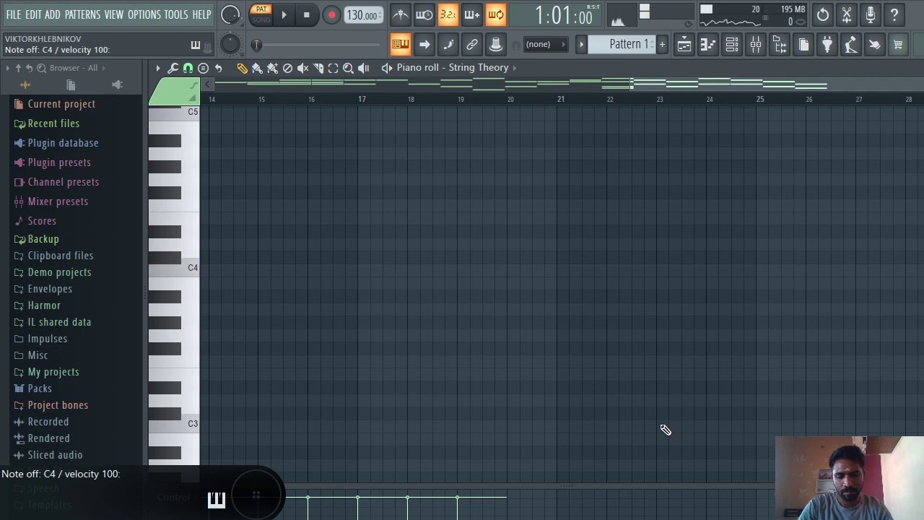
scroll(665, 429, up, 12)
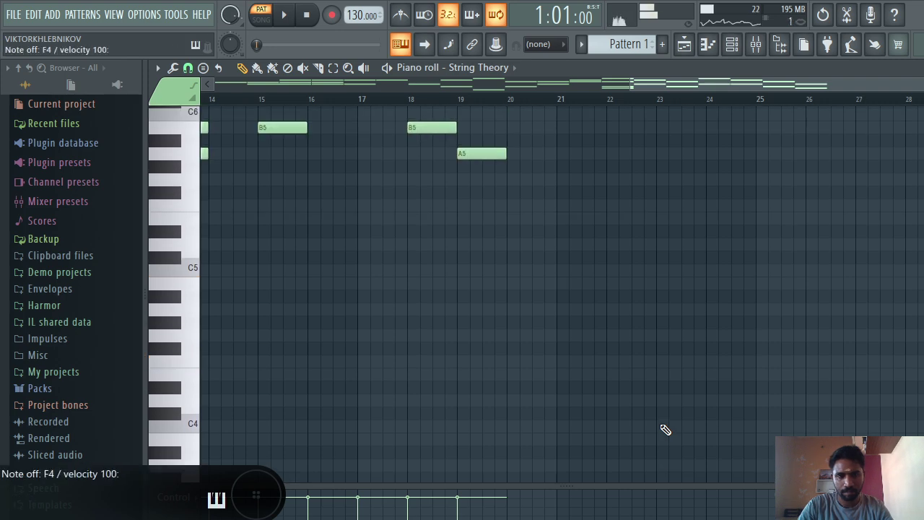
click(510, 363)
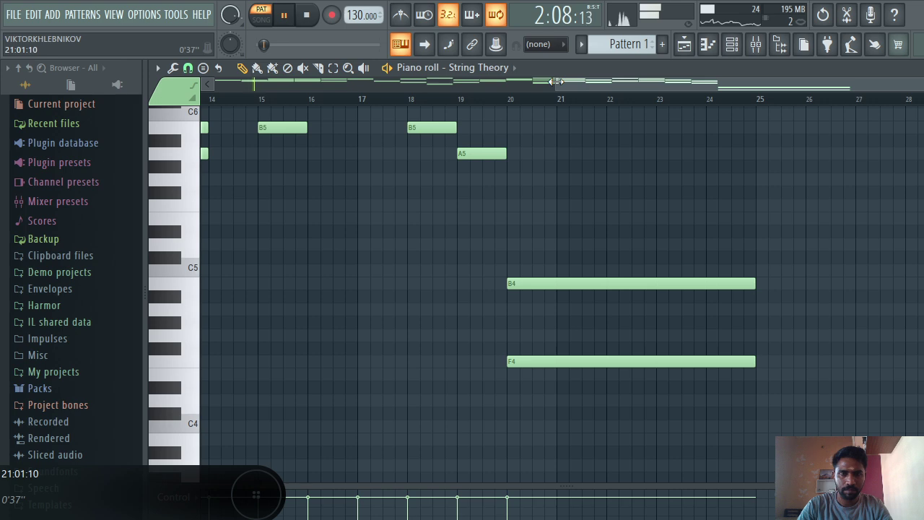
- Add a one-and-a-half-bar G5 and half-bar D6 and B5 at bar 20, plus a two-bar F5 at bar 21
drag(556, 82, 303, 82)
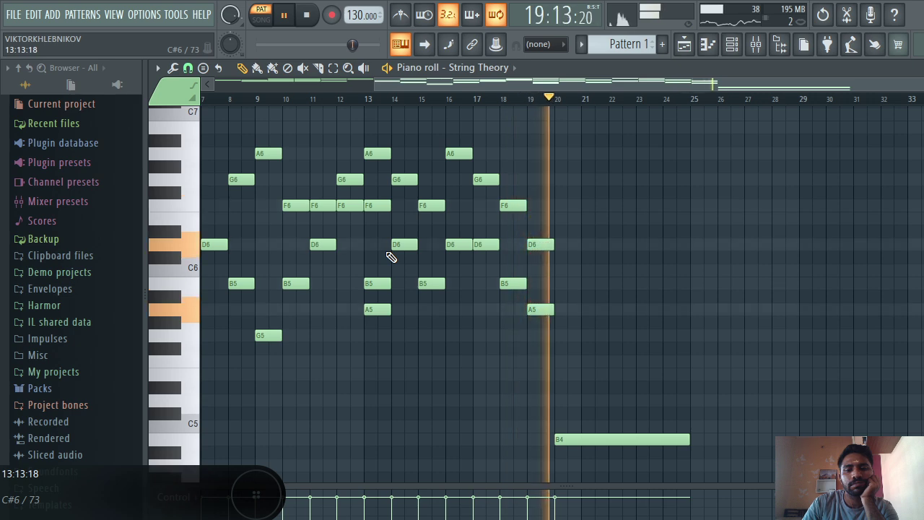
click(556, 335)
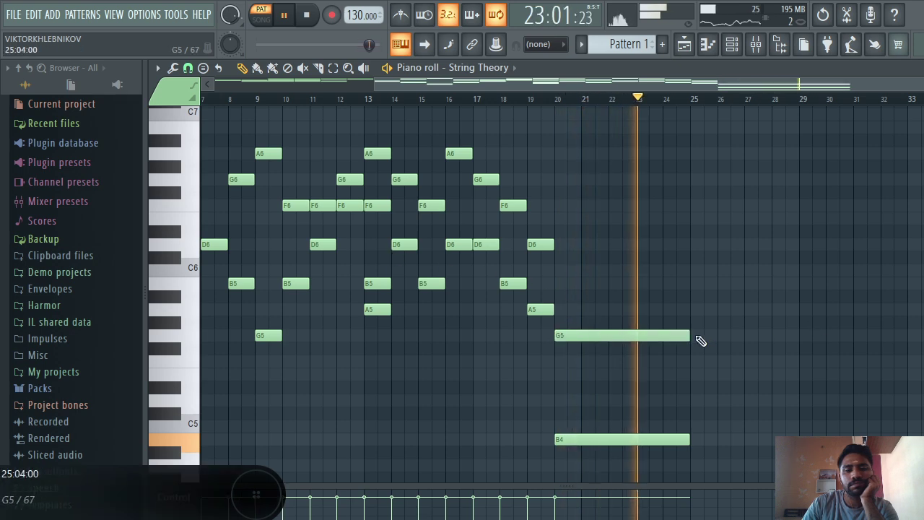
drag(690, 335, 561, 344)
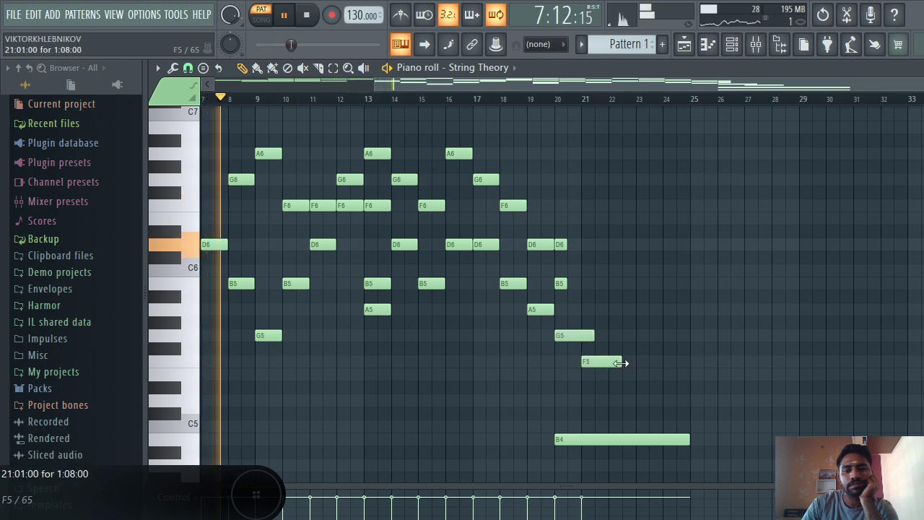
drag(621, 363, 628, 363)
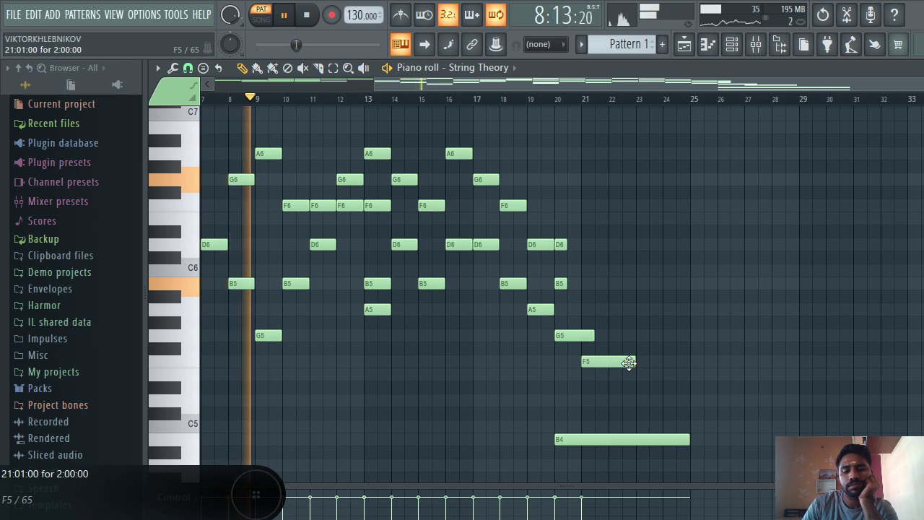
- Review the String Theory melody during playback, from the opening bars through to the long notes at bar 20
scroll(631, 367, up, 1)
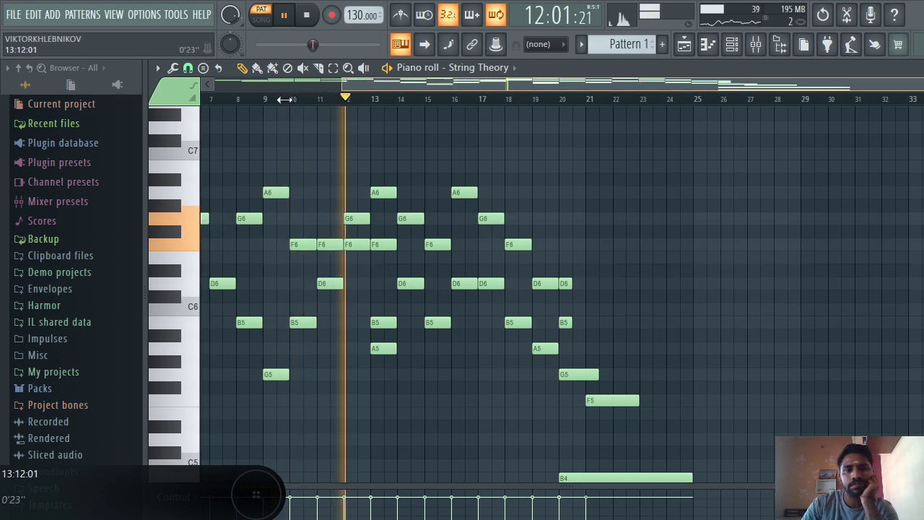
drag(374, 82, 205, 82)
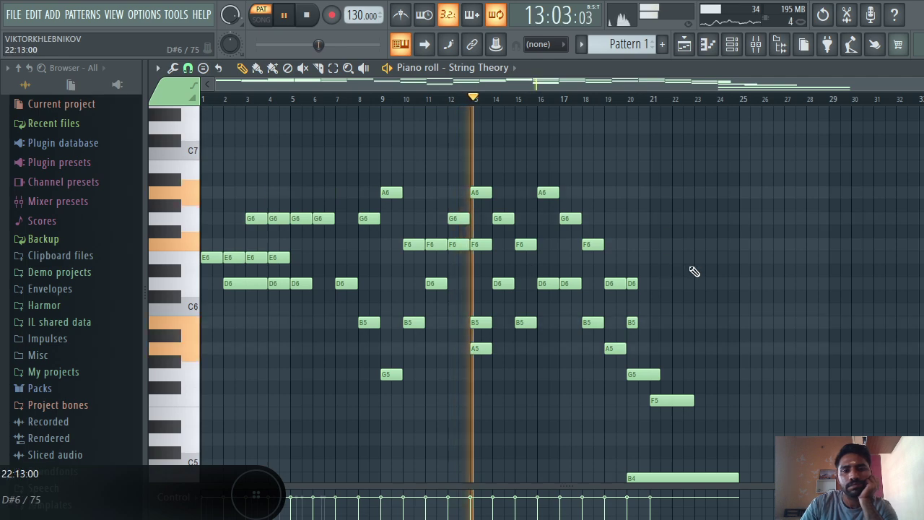
scroll(694, 271, down, 2)
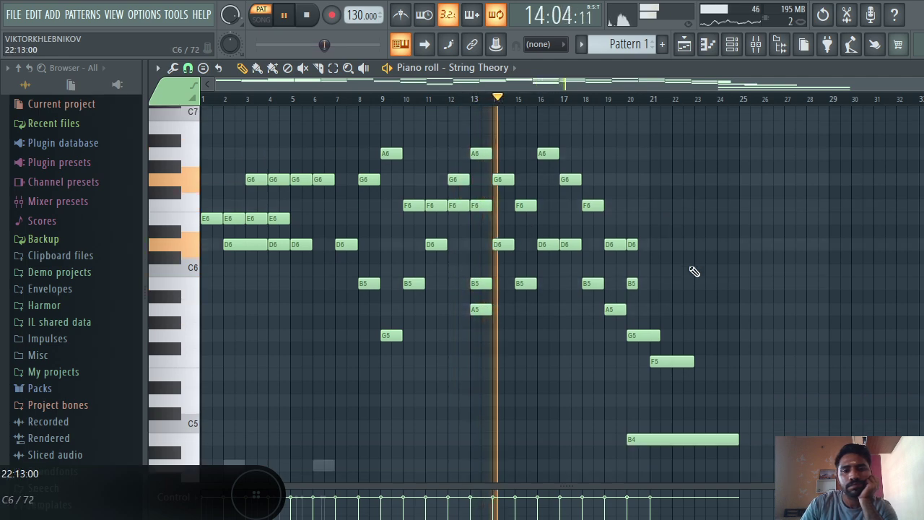
scroll(693, 271, up, 2)
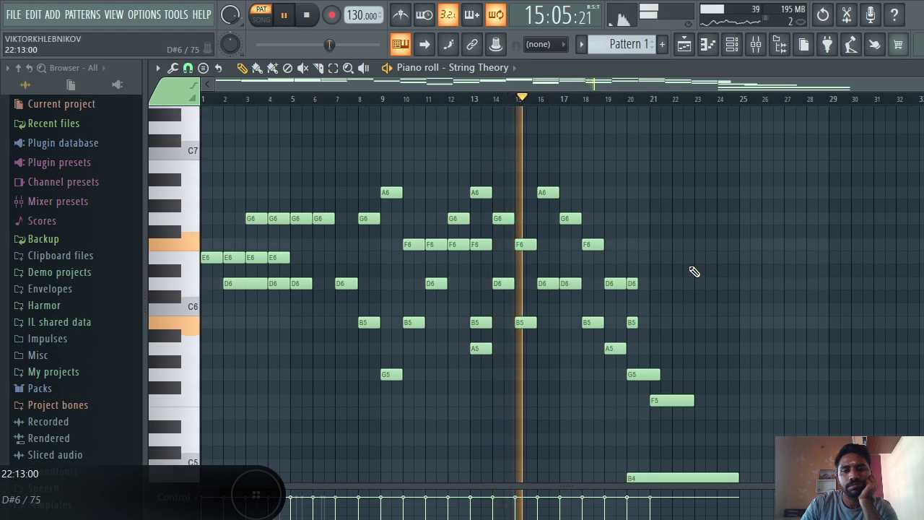
scroll(694, 272, down, 2)
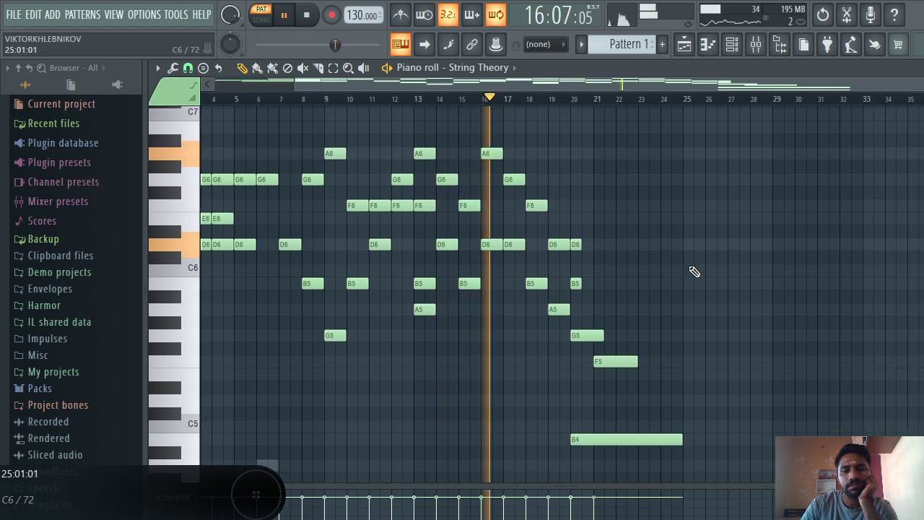
scroll(693, 271, down, 2)
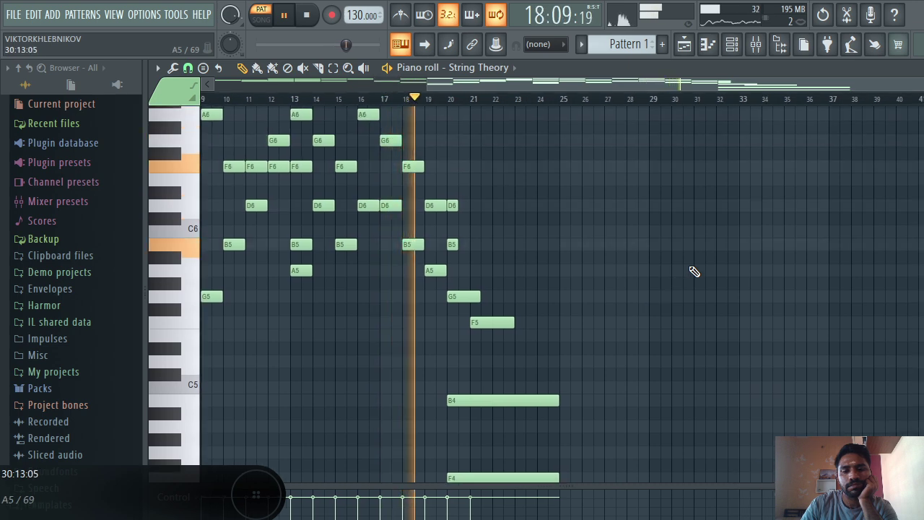
scroll(694, 272, down, 2)
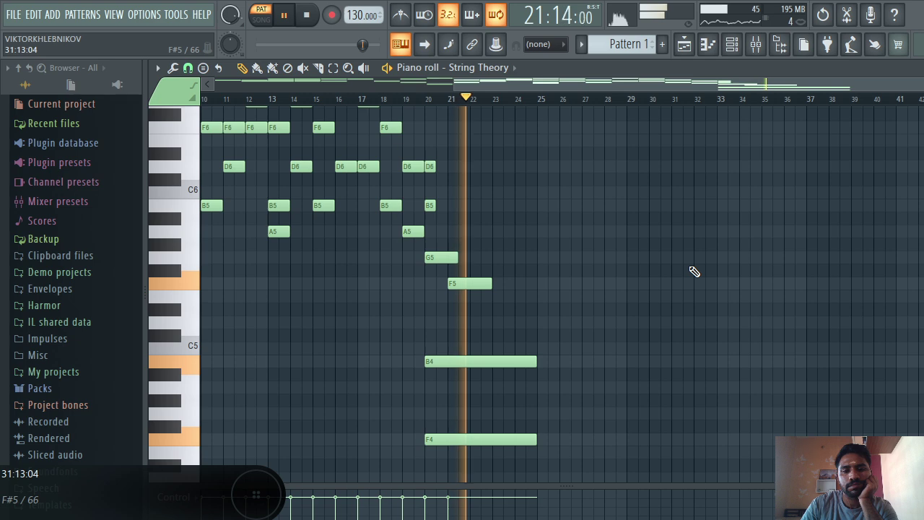
scroll(694, 271, up, 2)
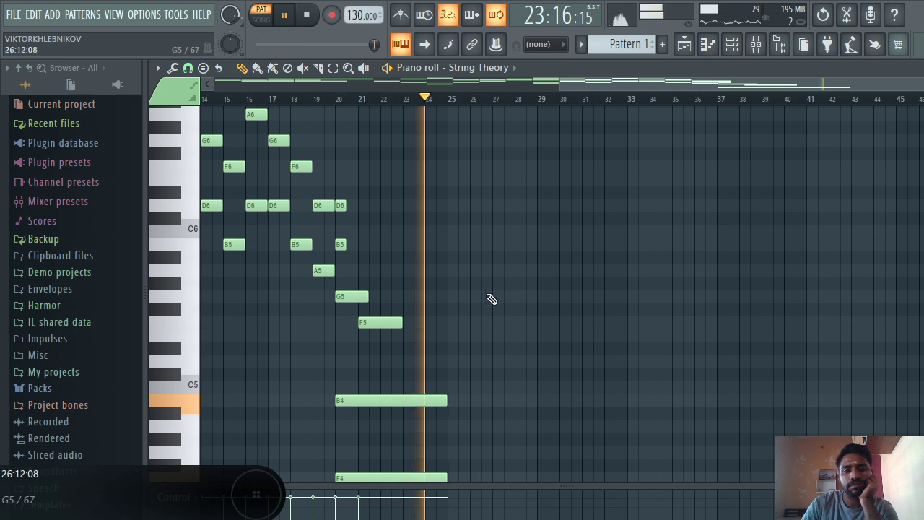
- Add four-bar notes F5 at bar 25, G5 at bar 27, A5 and B5 at bar 29, and F5 at bar 33
click(448, 323)
drag(449, 323, 536, 321)
click(494, 297)
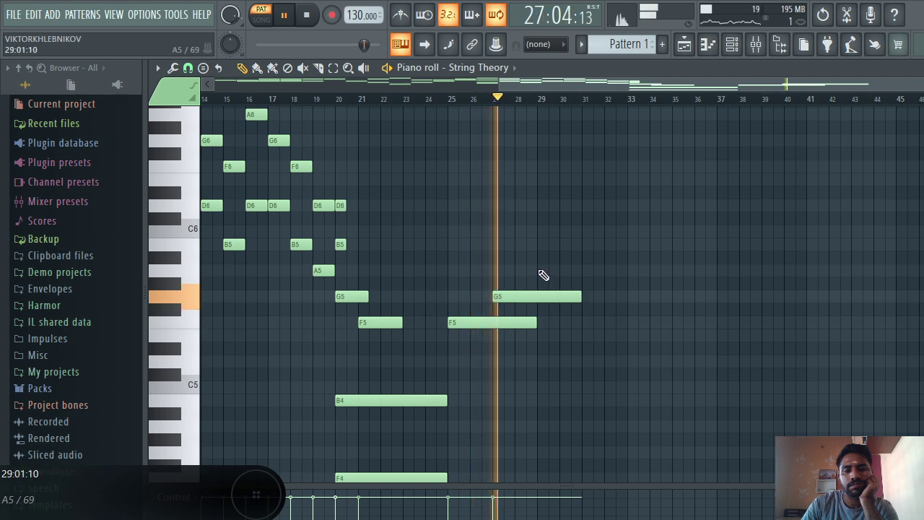
click(540, 270)
click(543, 245)
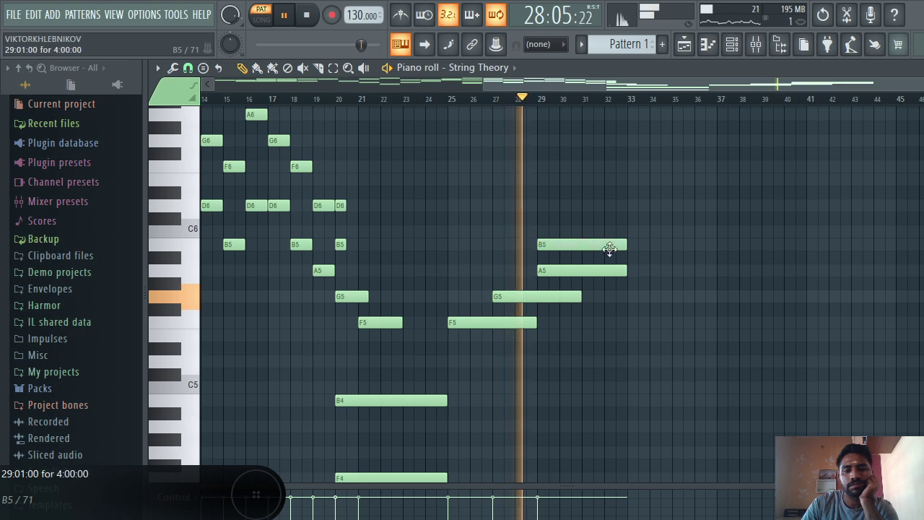
click(630, 322)
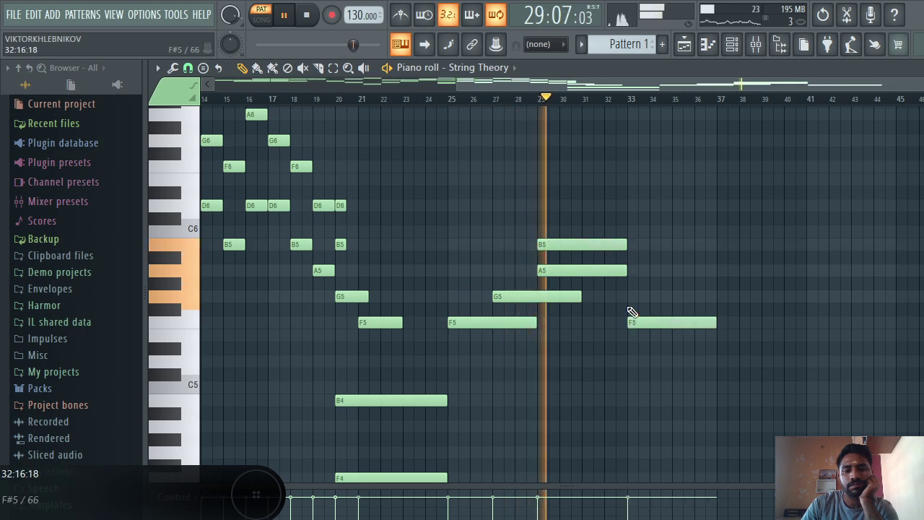
- Add a four-bar D5 at bar 33 and a four-bar chord of C5, G5 and D6 at bar 37
click(629, 361)
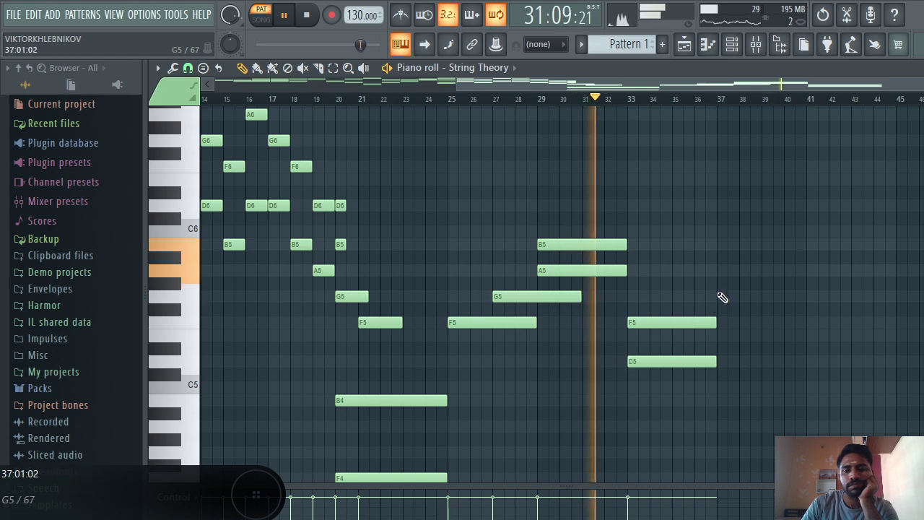
click(719, 296)
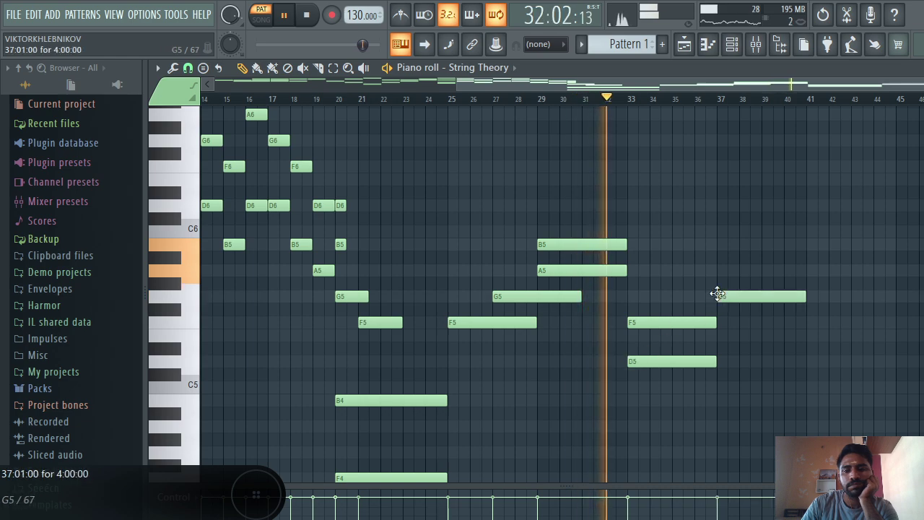
click(719, 206)
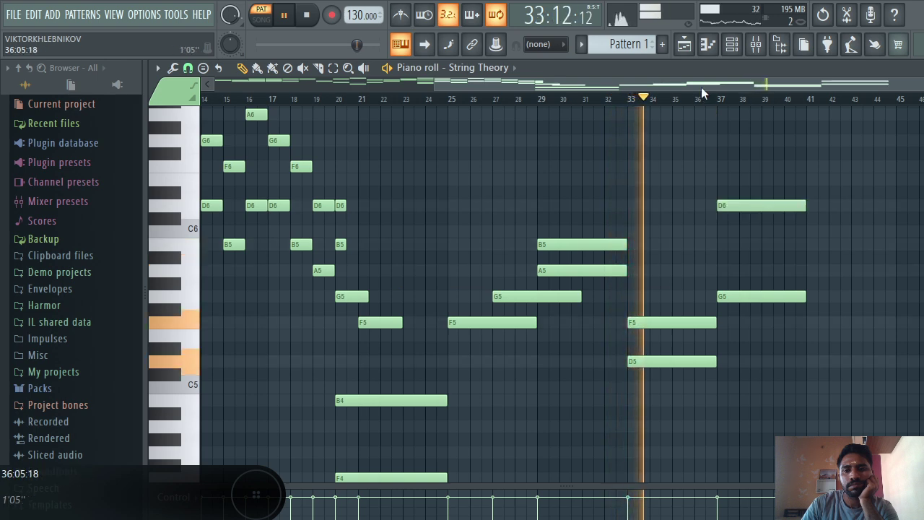
drag(701, 87, 729, 88)
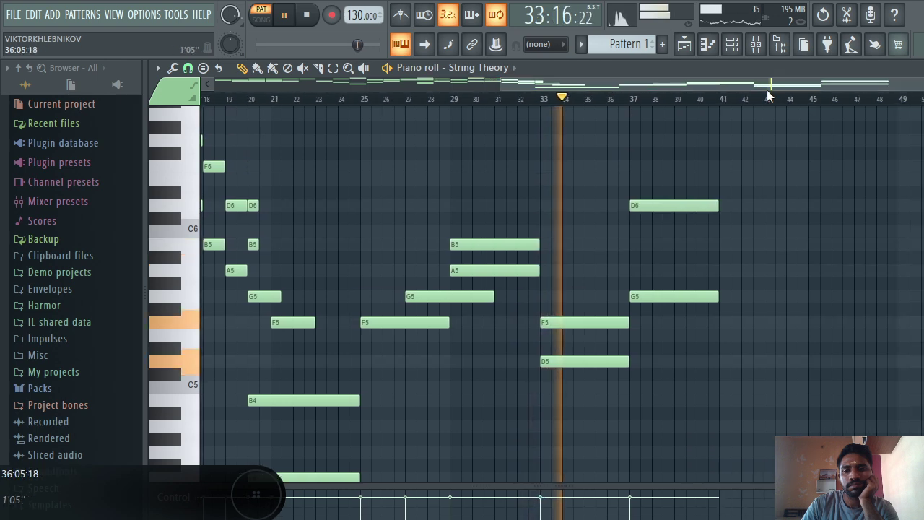
click(634, 388)
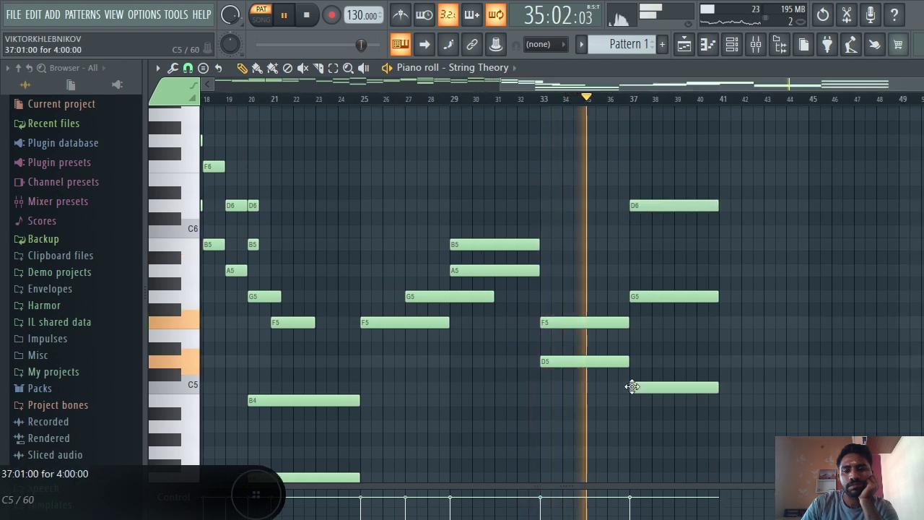
- Add four-bar chords of C5, F5 and A5 at bar 41 and E5, A5 and D6 at bar 45
click(724, 270)
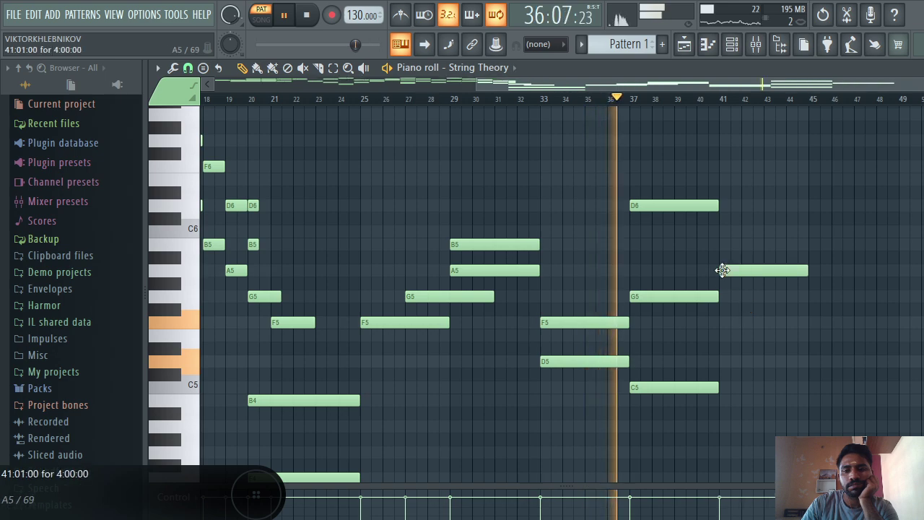
click(724, 324)
click(725, 387)
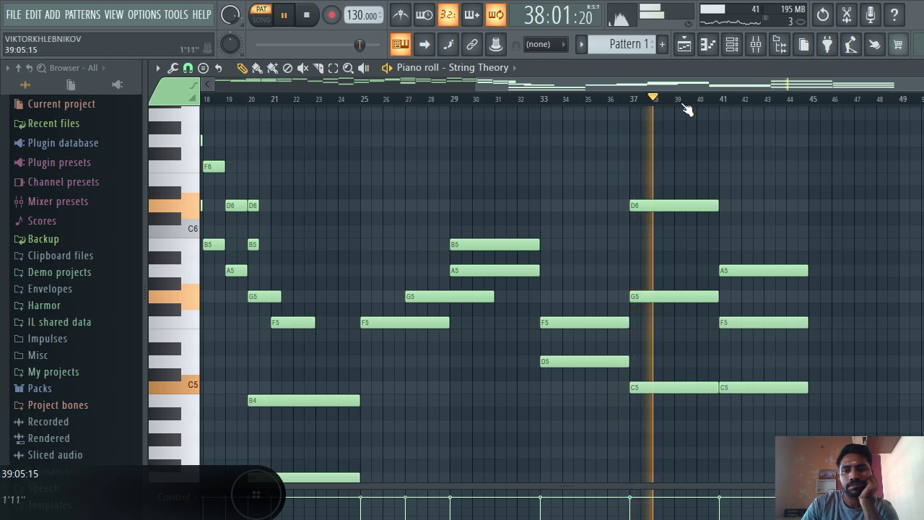
drag(679, 90, 776, 97)
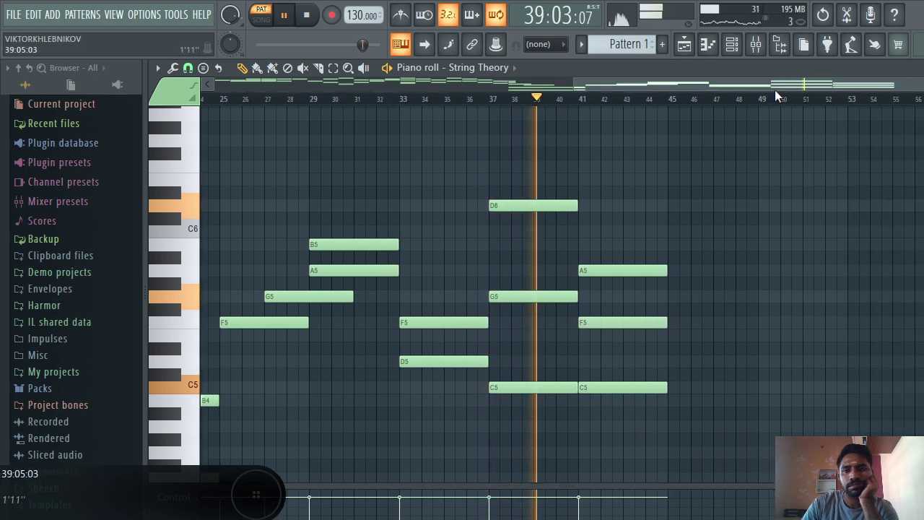
drag(722, 87, 896, 88)
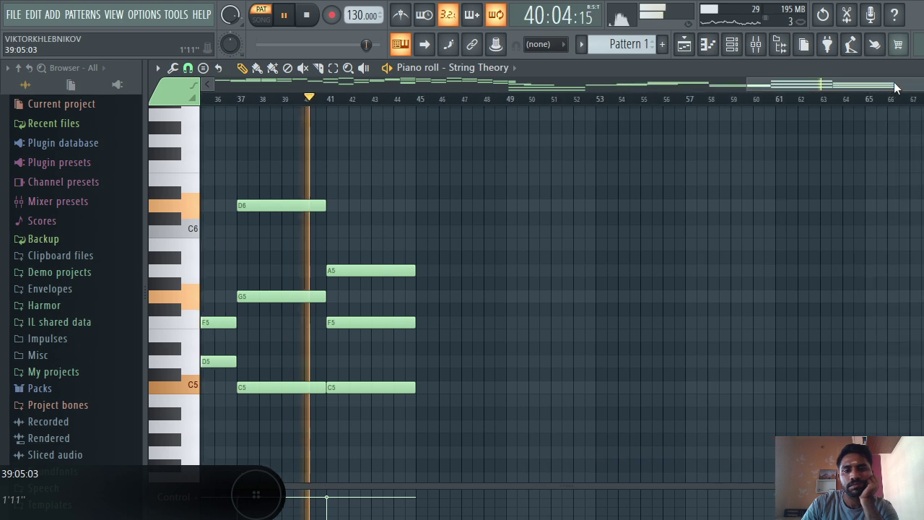
click(422, 206)
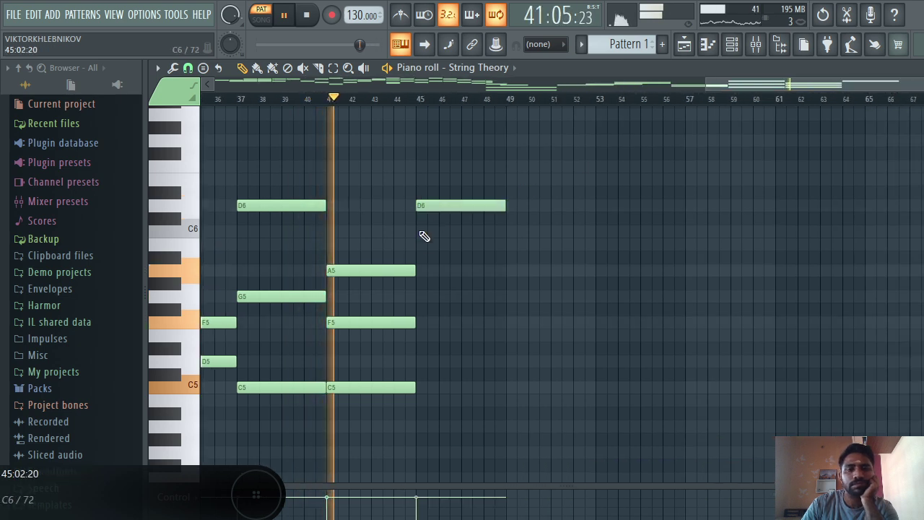
click(421, 270)
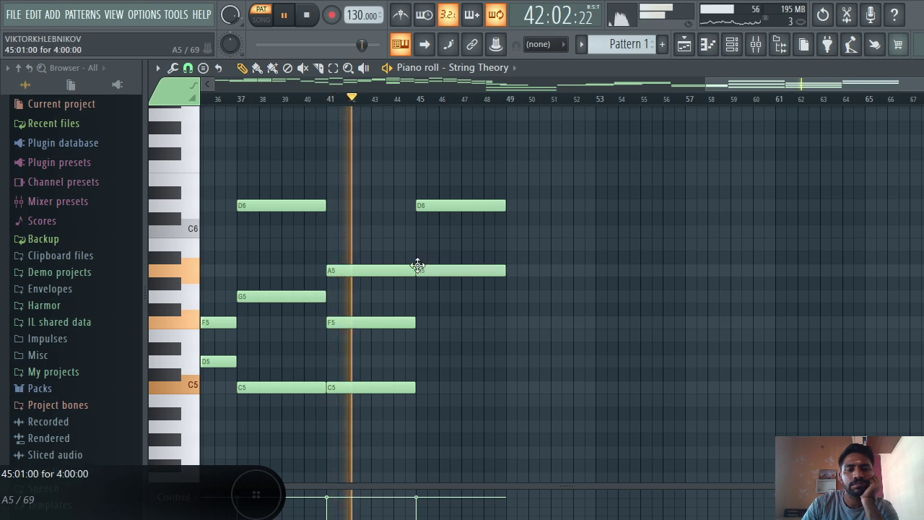
click(421, 335)
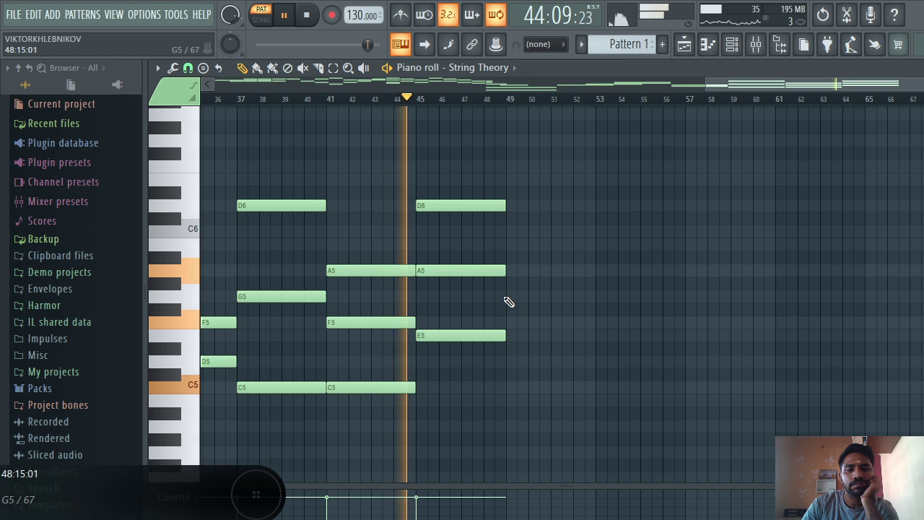
- Add four-bar chords of A4, B4 and C5 at bar 49 and D5, E5 and F5 at bar 53
click(508, 425)
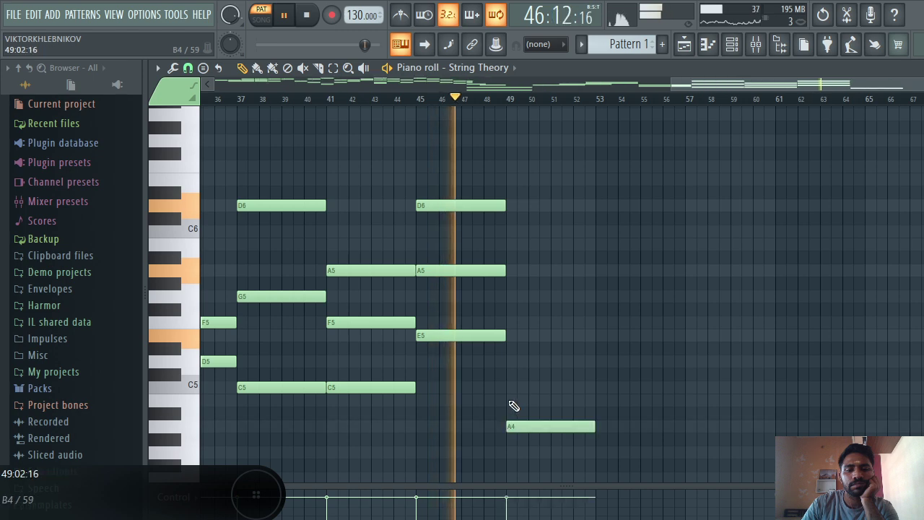
click(509, 400)
click(510, 387)
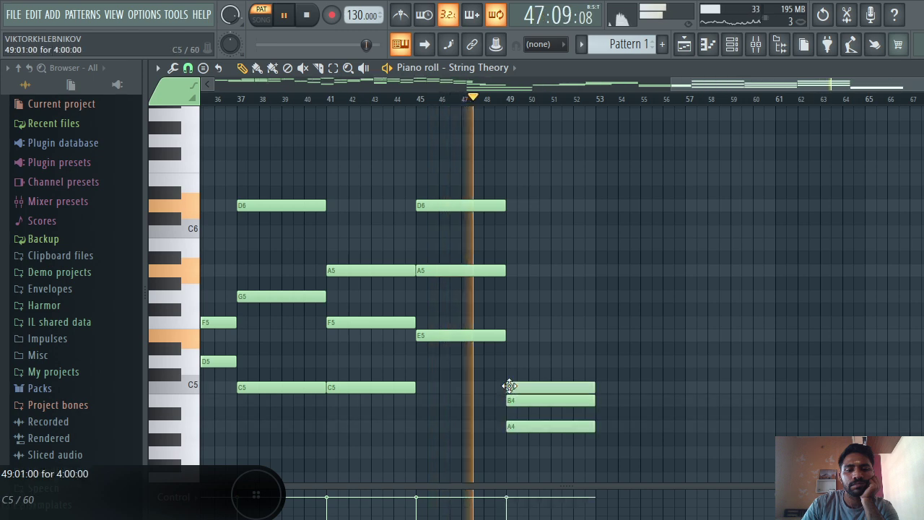
click(601, 361)
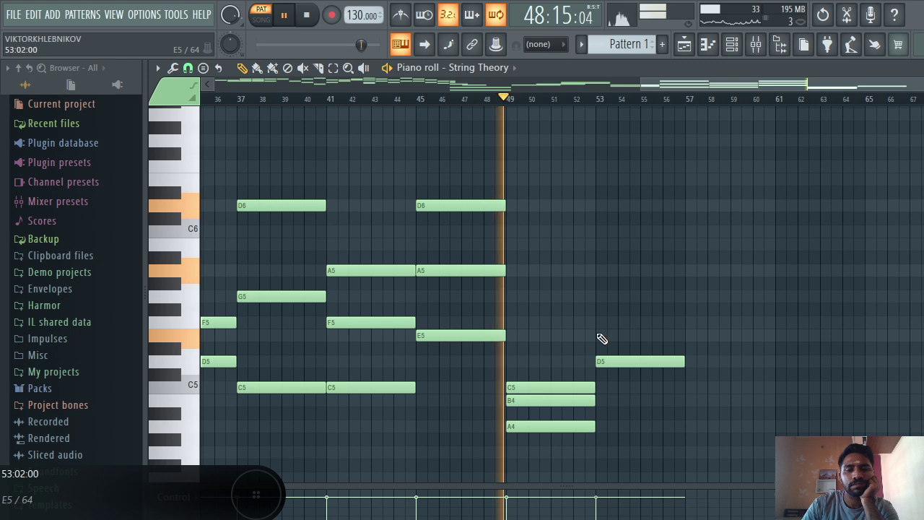
click(601, 336)
click(600, 322)
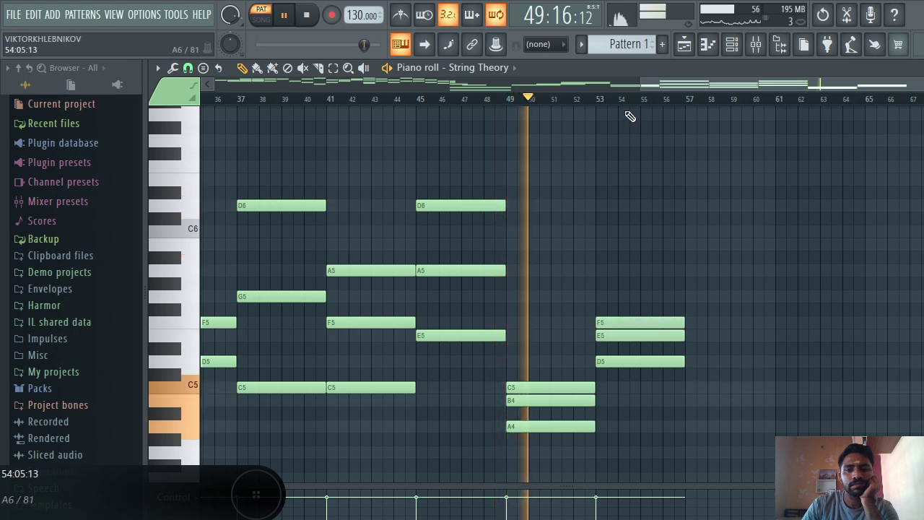
- Add four-bar chords of A5, B5 and C6 at bar 57 and A4, C5 and E5 at bar 61
drag(660, 85, 735, 93)
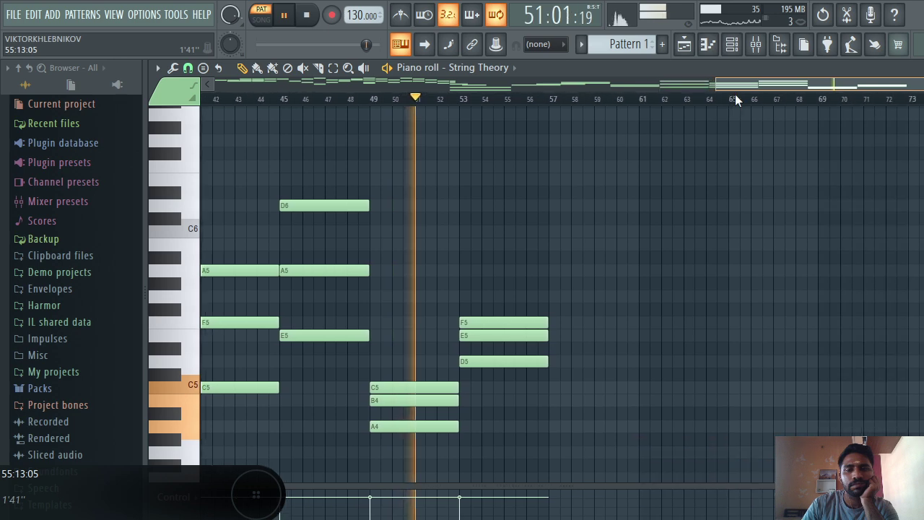
click(555, 274)
drag(553, 253, 551, 229)
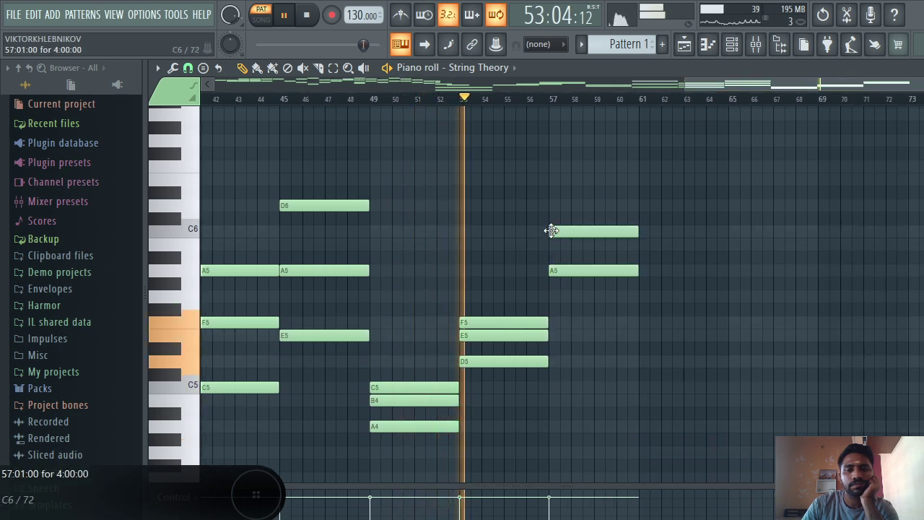
click(551, 244)
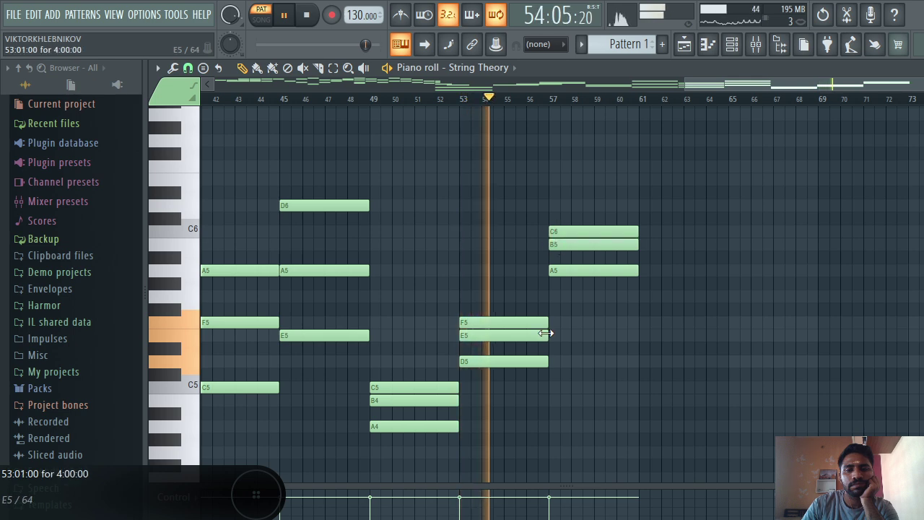
drag(714, 82, 811, 91)
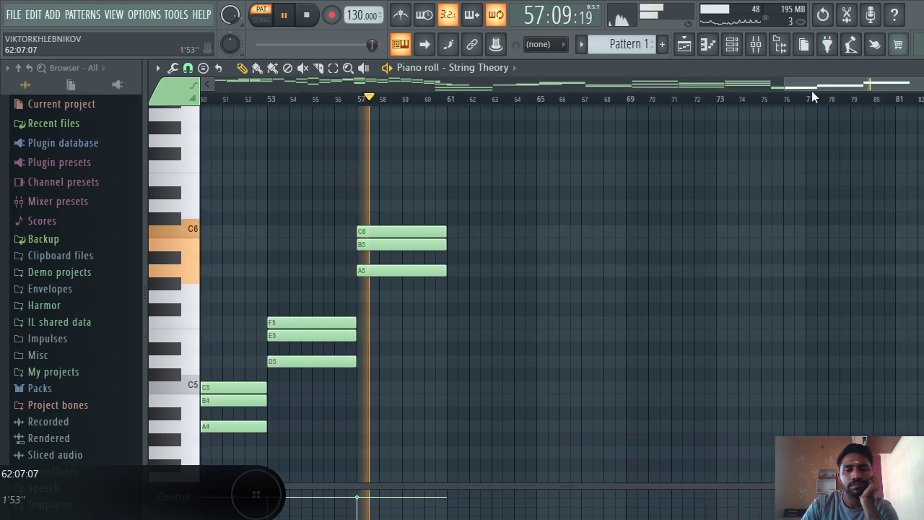
click(449, 336)
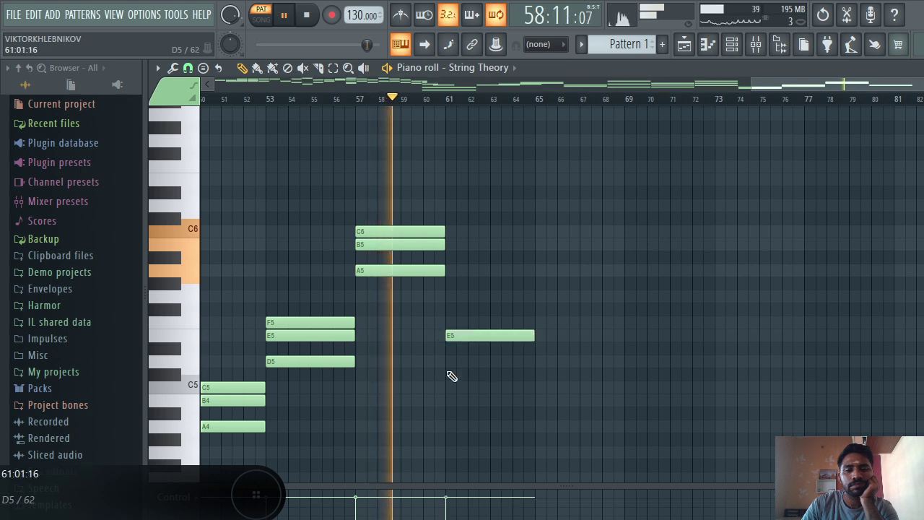
click(447, 388)
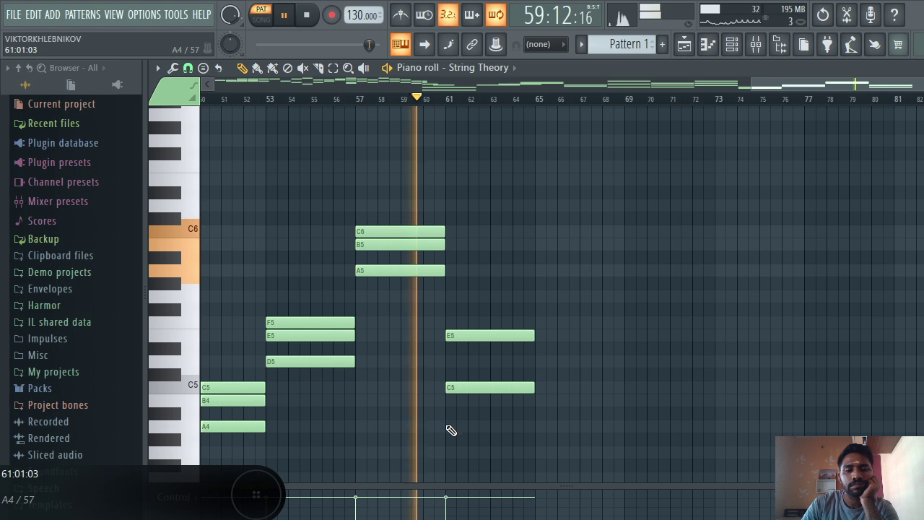
click(448, 426)
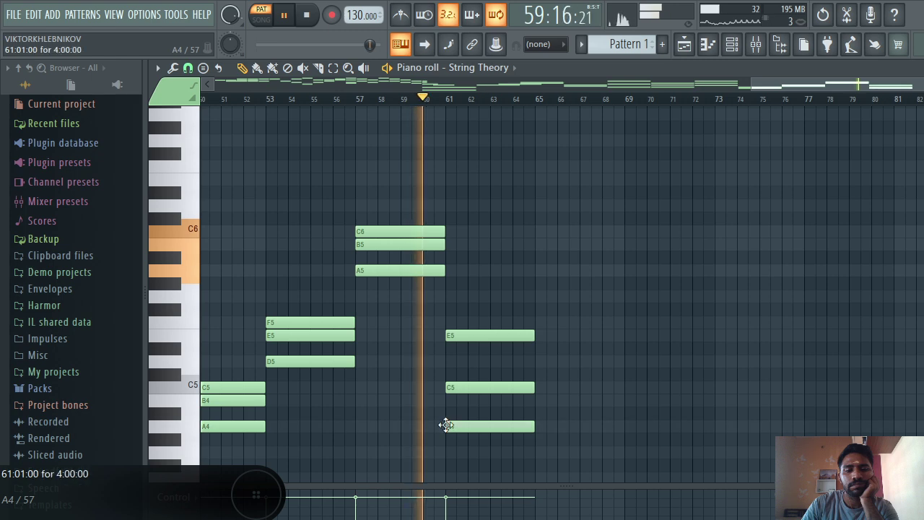
- Add four-bar notes D5, G5 and A5 at bar 65, F5 and B4 at bar 69, and G4 half a bar before bar 69
click(538, 296)
click(539, 270)
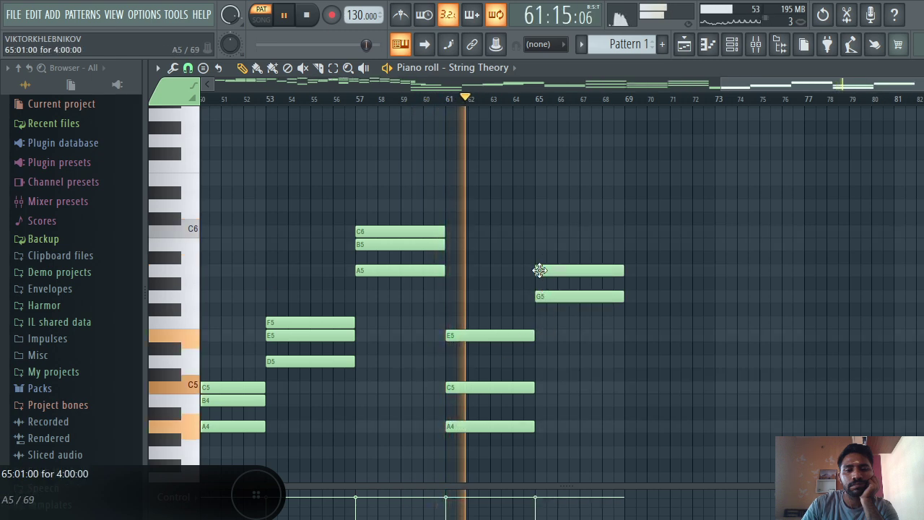
click(539, 361)
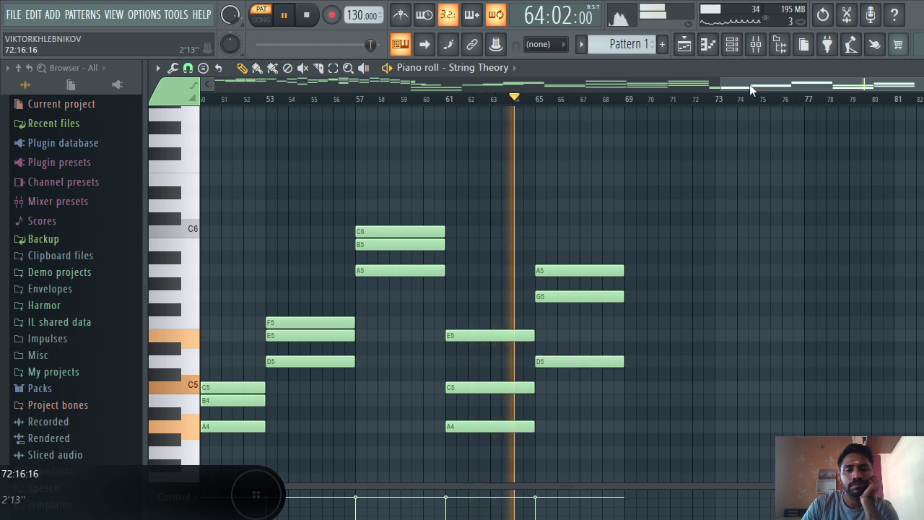
drag(749, 84, 816, 91)
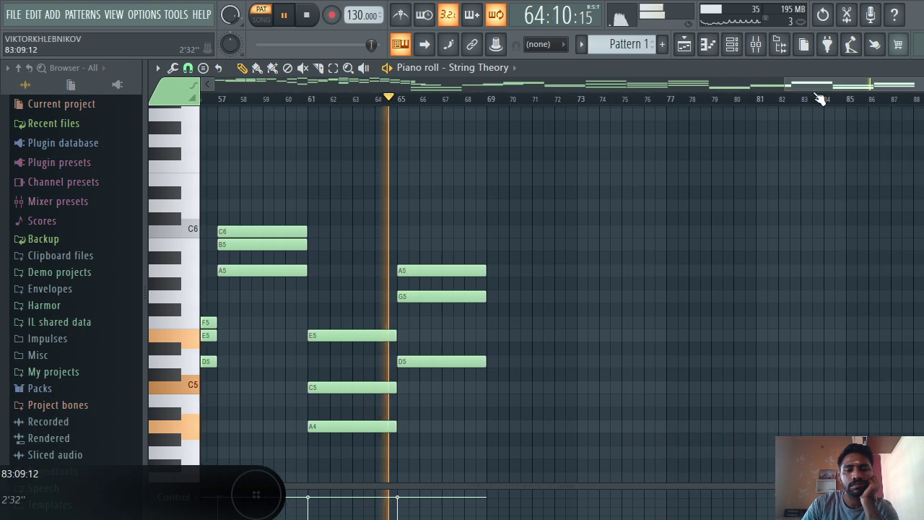
click(493, 322)
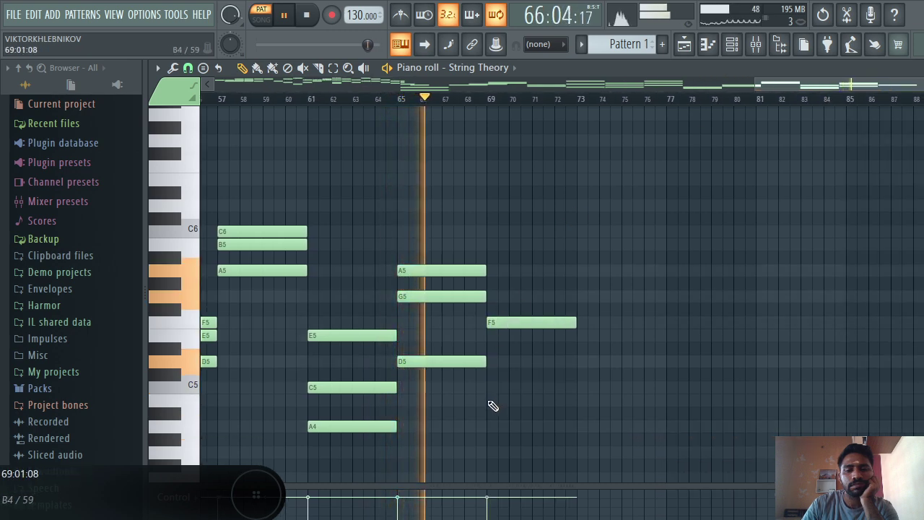
click(494, 402)
click(487, 452)
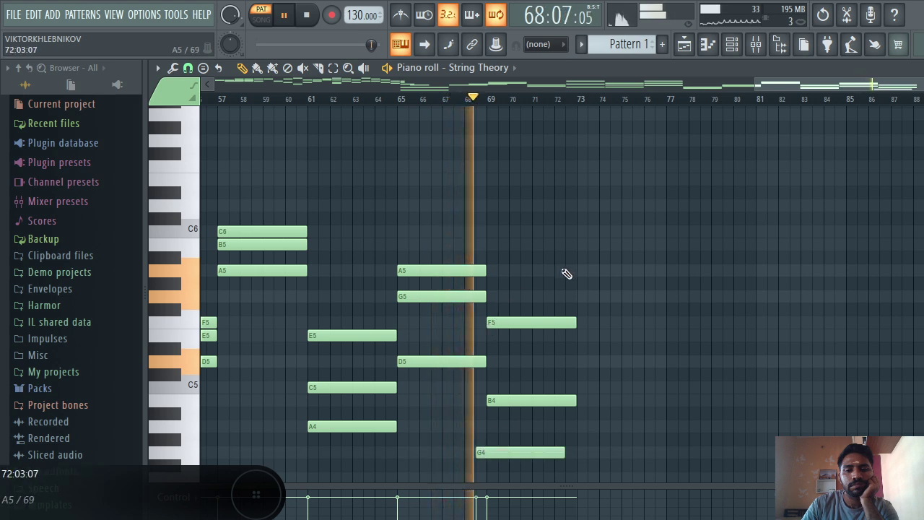
- Add four-bar chords of A4, E5, G5 and A5 at bar 73 and G4, A4, B4 and D5 at bar 77
click(582, 296)
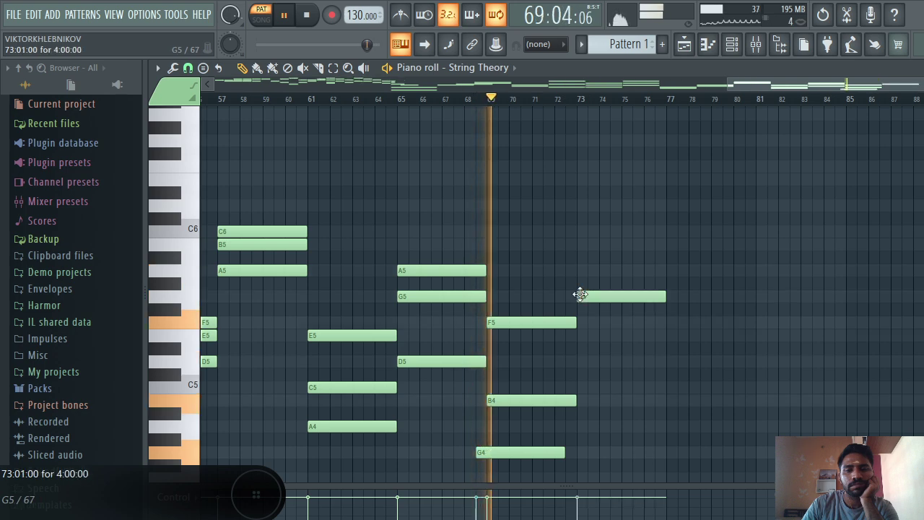
click(581, 335)
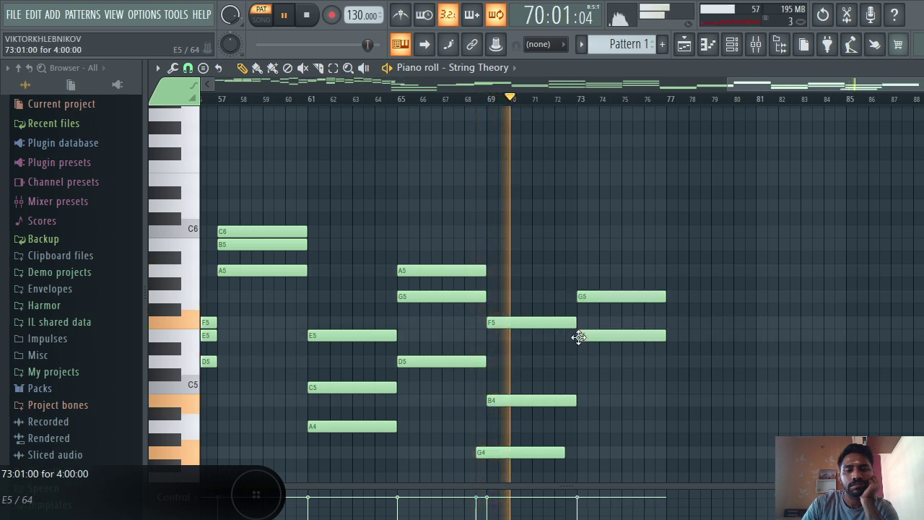
click(580, 271)
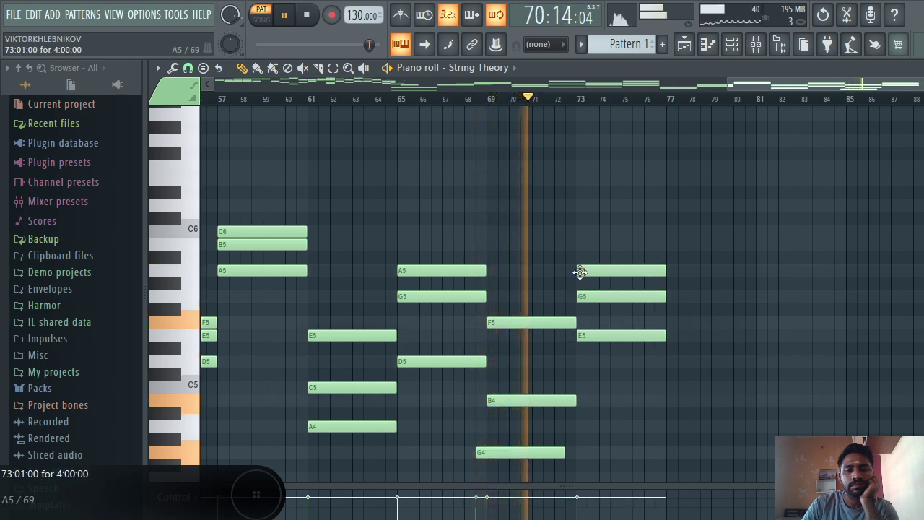
click(581, 426)
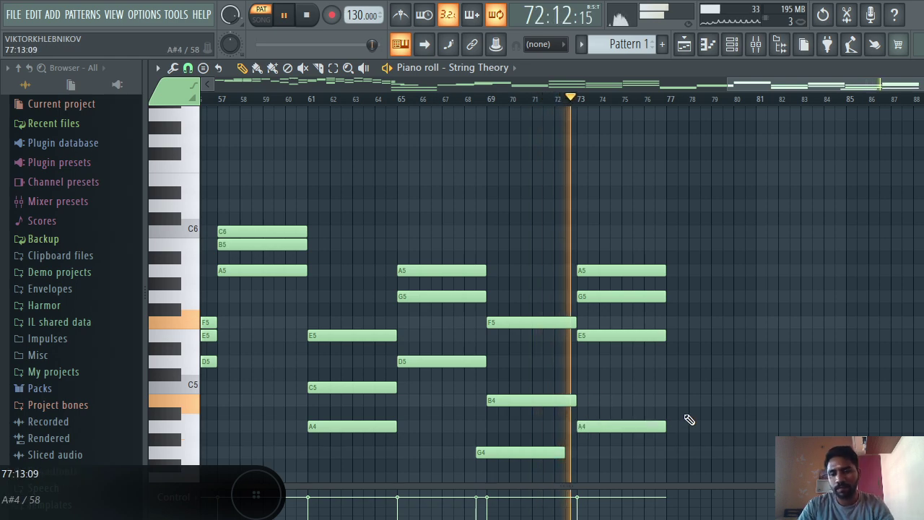
click(669, 452)
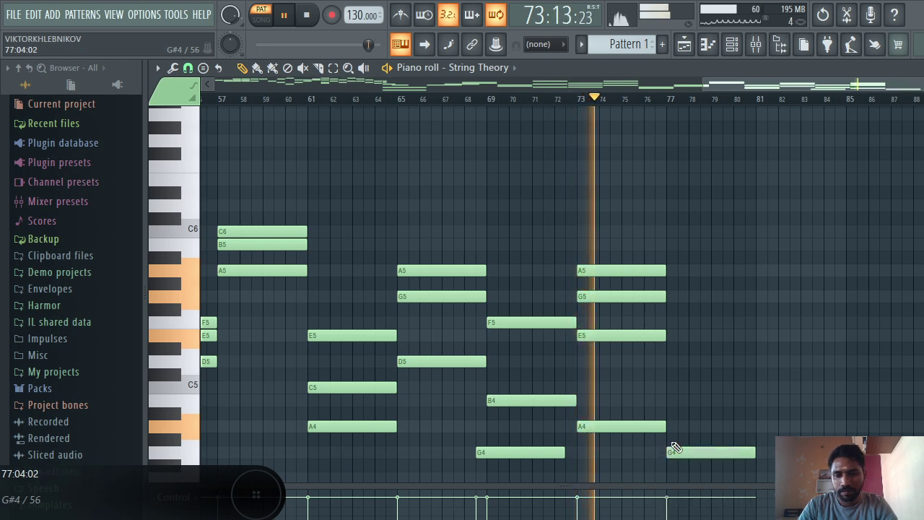
click(670, 426)
click(668, 400)
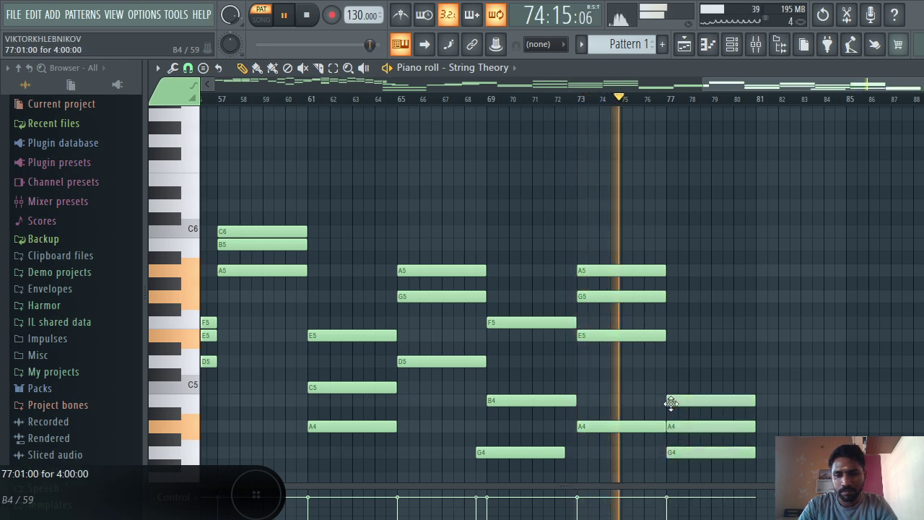
click(669, 361)
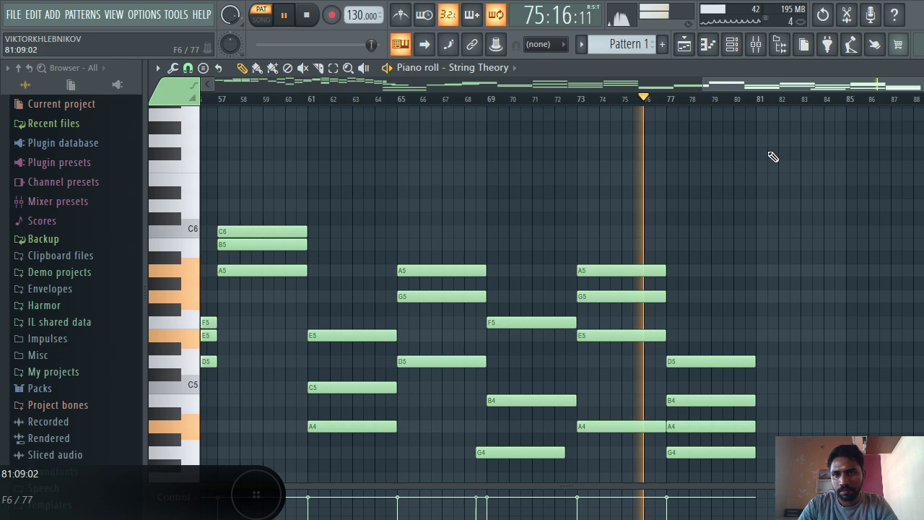
- Add four-bar chords of A#4, E5 and G5 at bar 81 and C#5, F#5 and A5 at bar 85, with D#5 half a bar before bar 85
drag(768, 86, 834, 86)
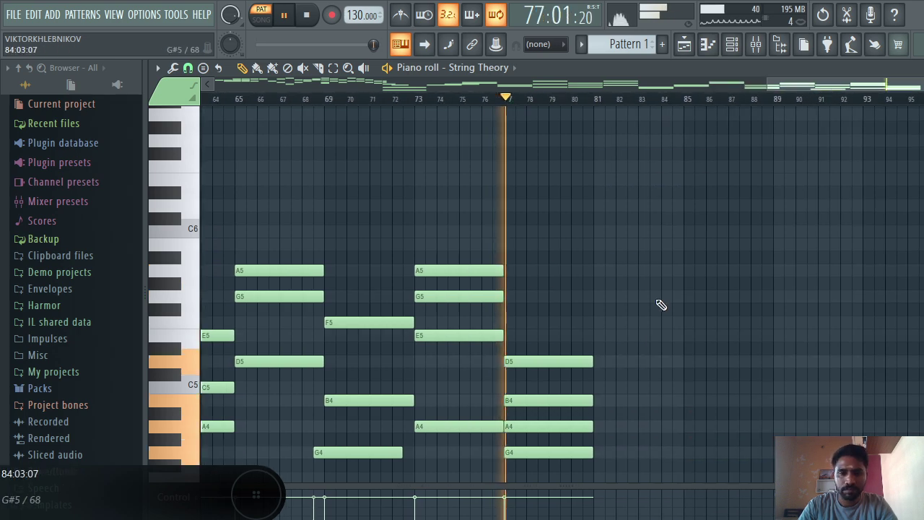
click(603, 336)
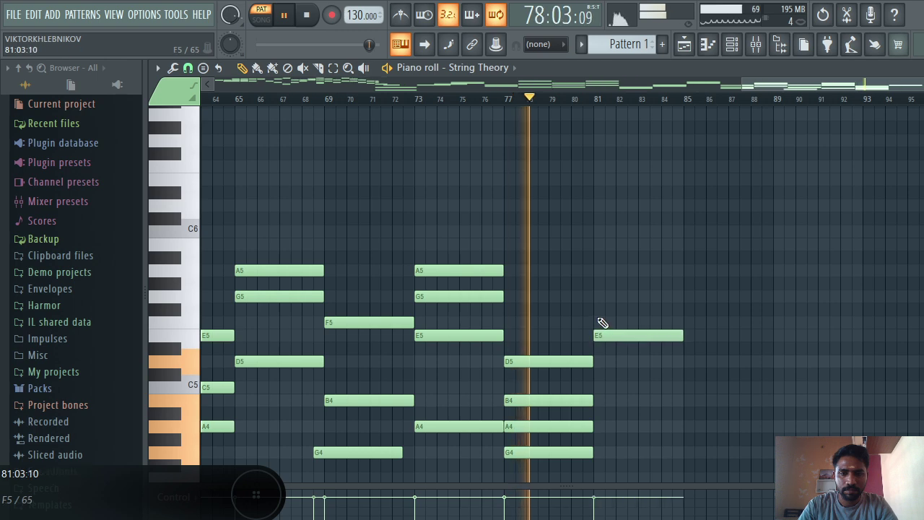
click(602, 297)
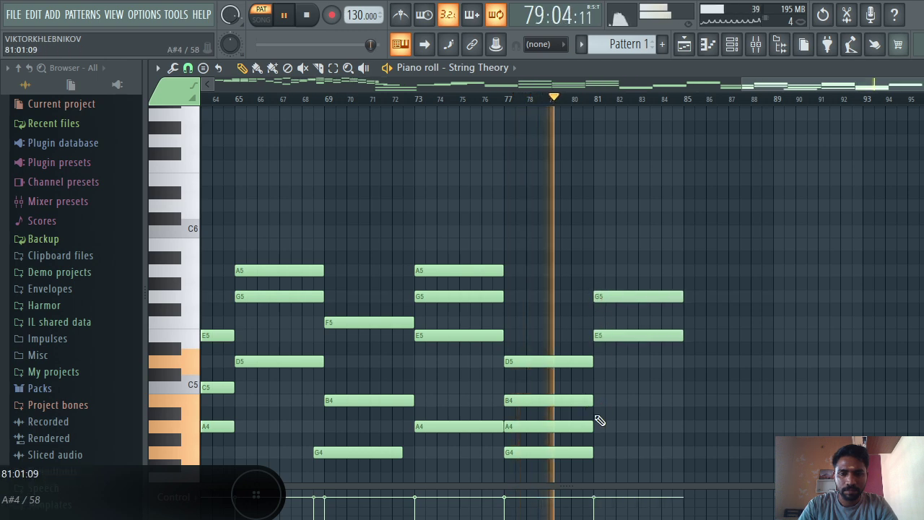
click(594, 414)
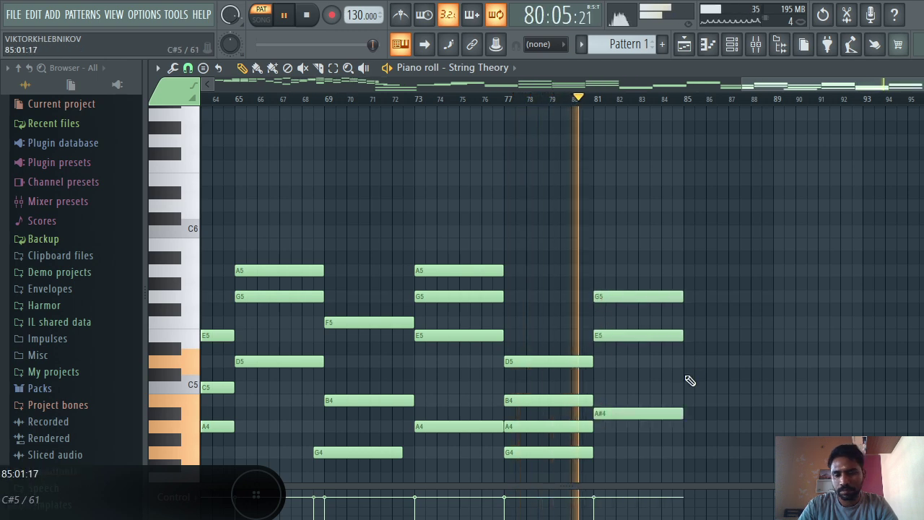
click(685, 375)
click(679, 349)
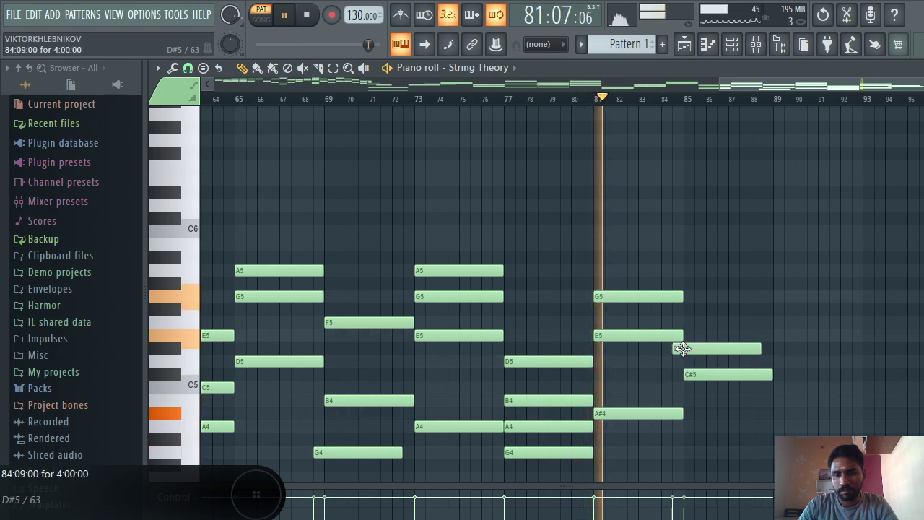
click(686, 309)
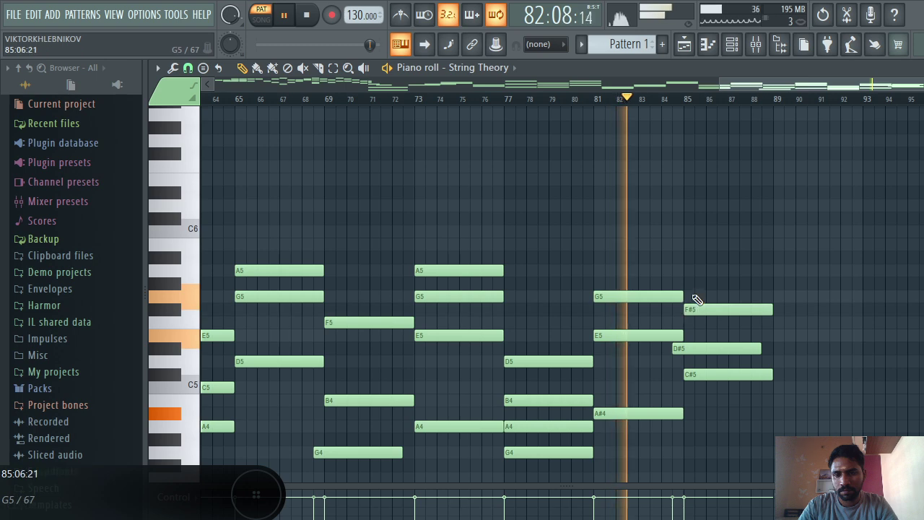
click(686, 270)
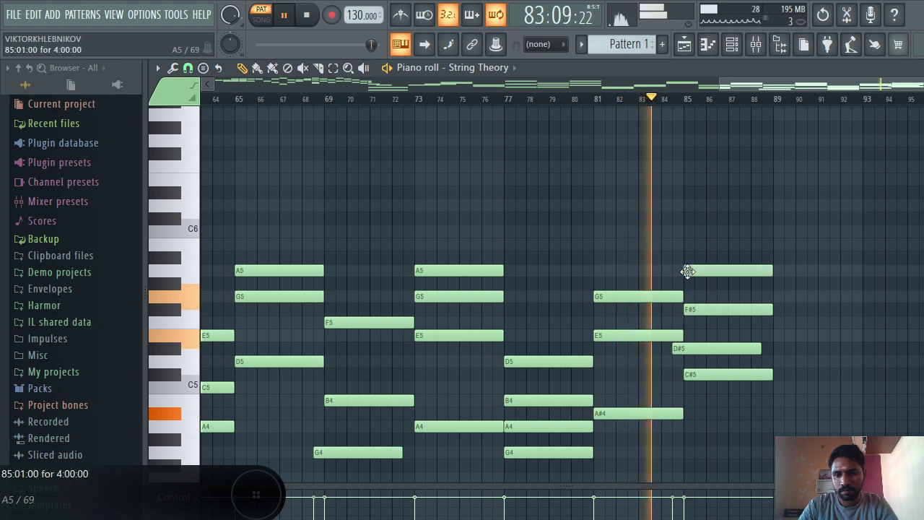
- Add a four-bar chord of A4, B4, C#5, D5 and F5 at bar 89
drag(813, 86, 858, 89)
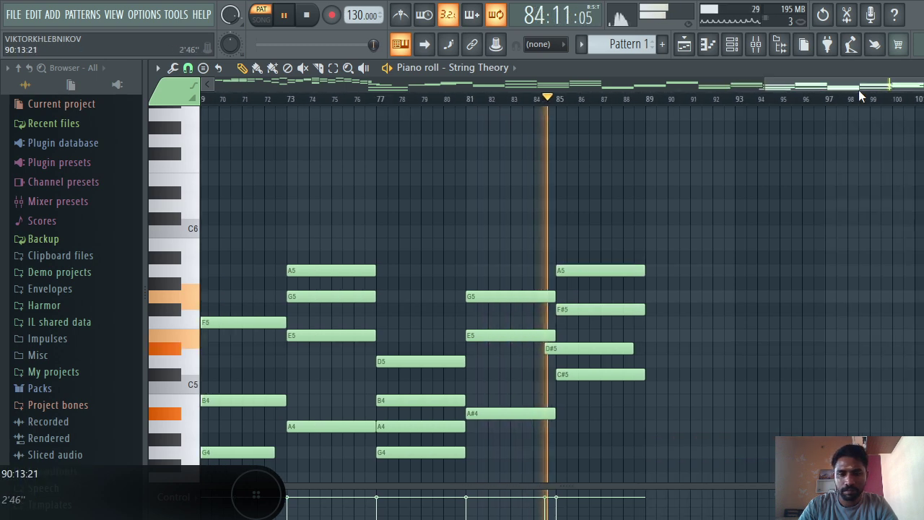
click(651, 426)
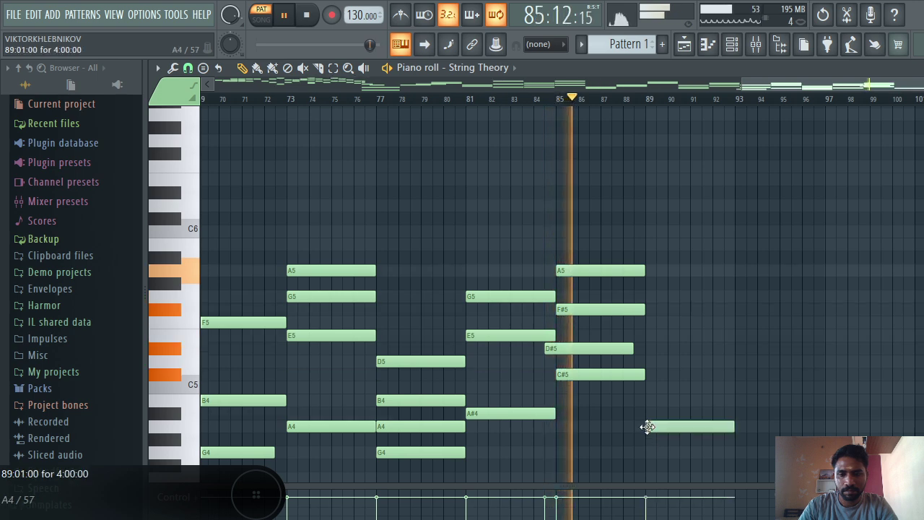
click(650, 401)
click(650, 374)
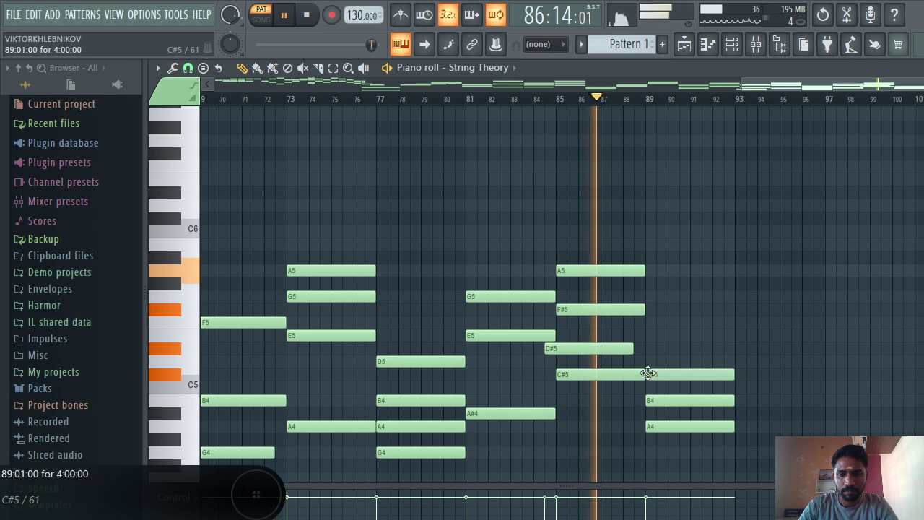
click(650, 361)
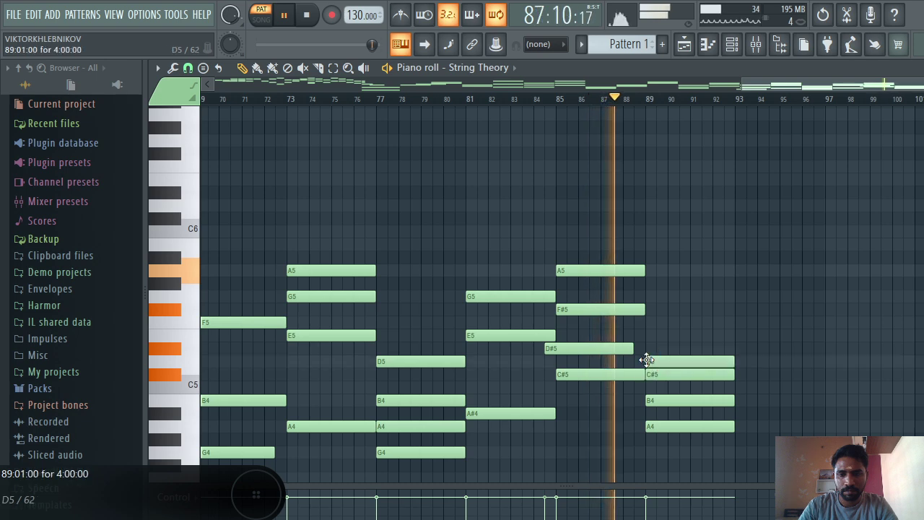
click(651, 322)
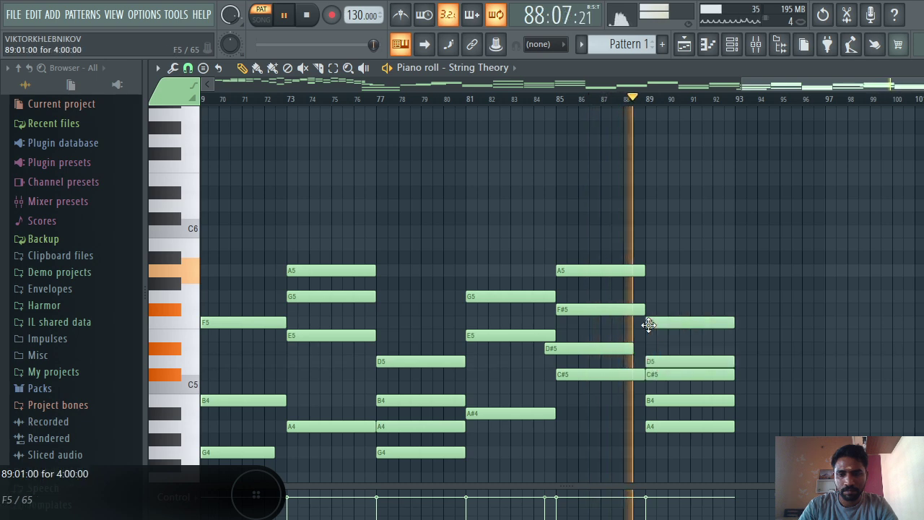
- Add four-bar chords of G5, A5 and B5 at bar 93 and B4, C#5, D5 and D#5 at bar 97
click(772, 86)
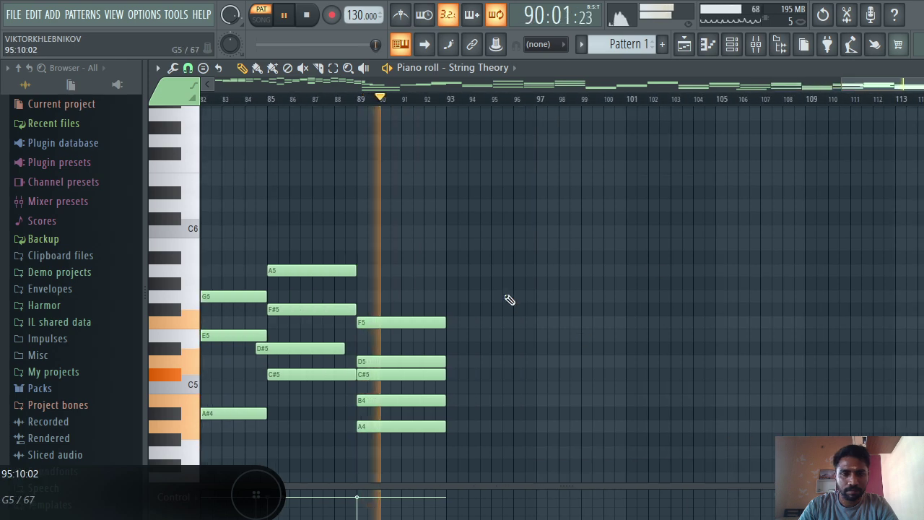
click(449, 296)
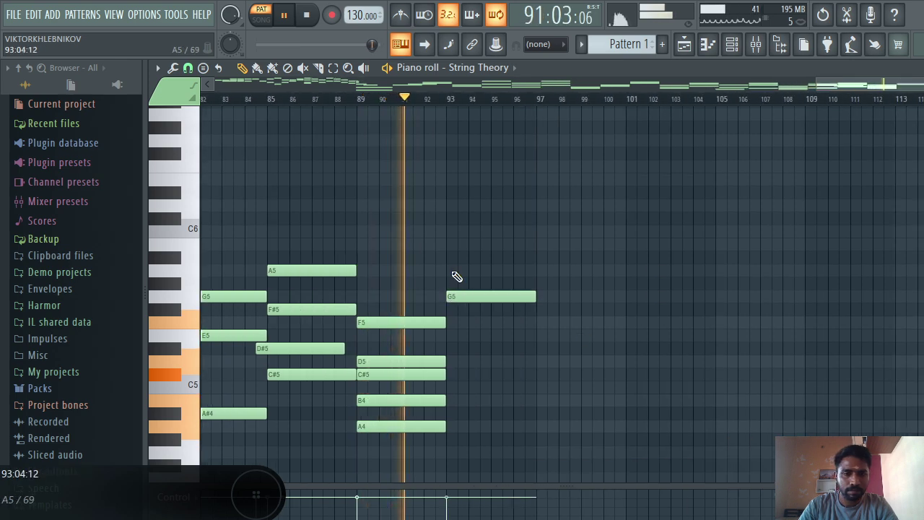
click(452, 270)
click(452, 244)
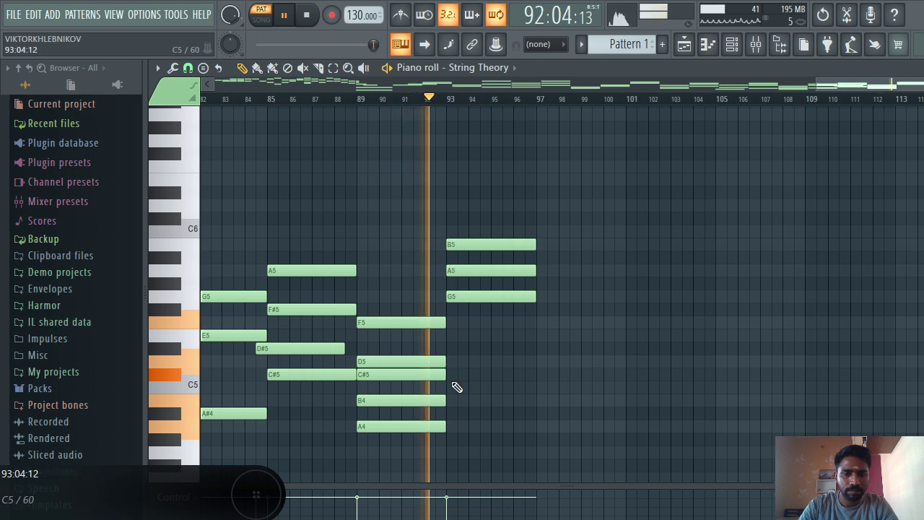
click(540, 400)
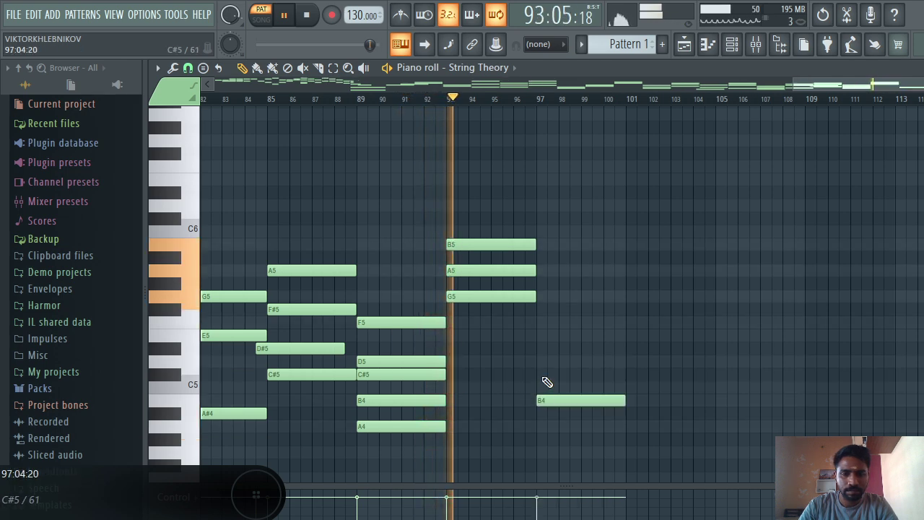
click(542, 374)
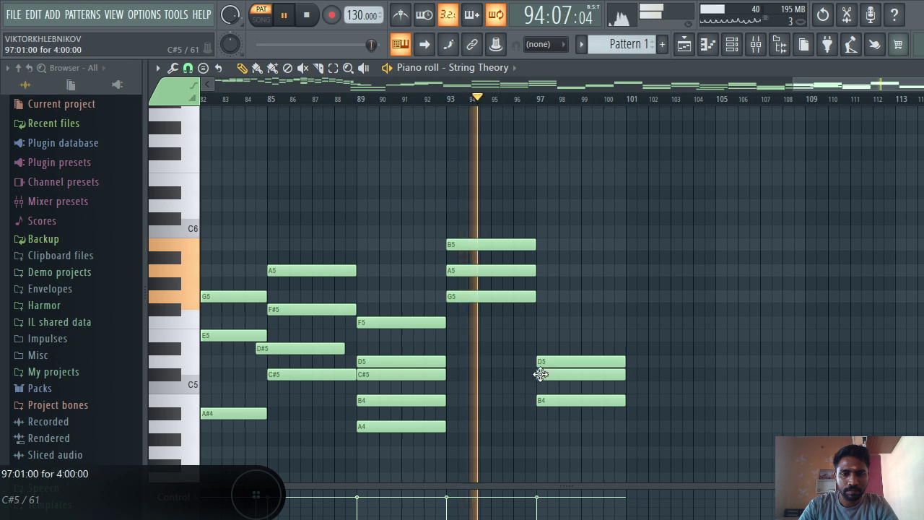
click(543, 361)
click(542, 350)
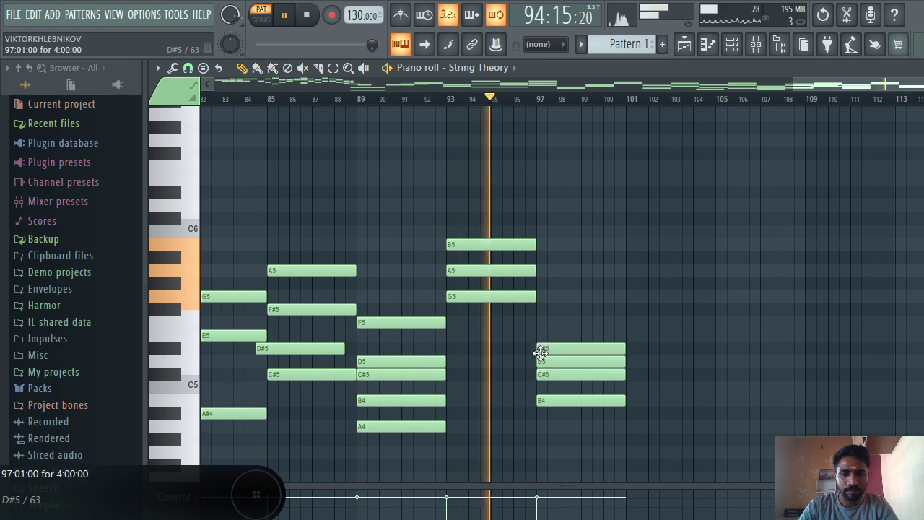
- Add four-bar notes A4, F#5, G#5 and A#5 at bar 101 and D6 at bar 97
click(857, 90)
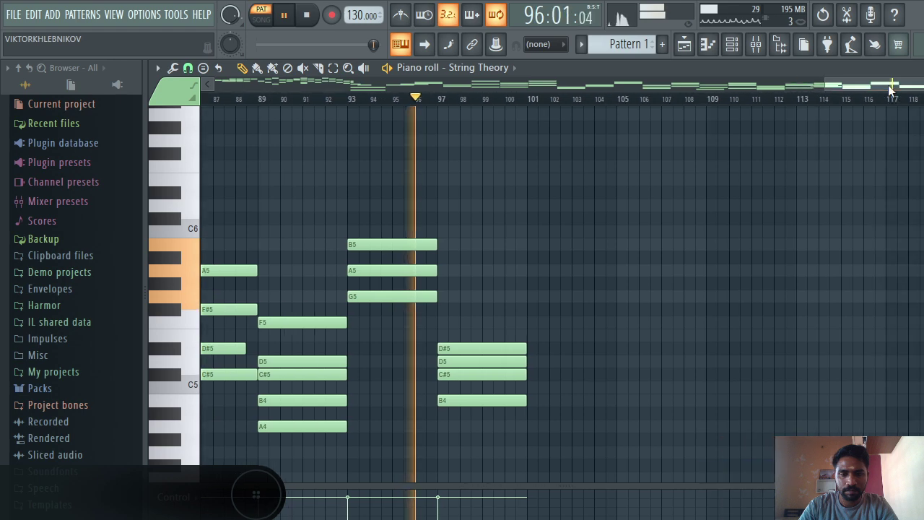
click(532, 258)
click(532, 283)
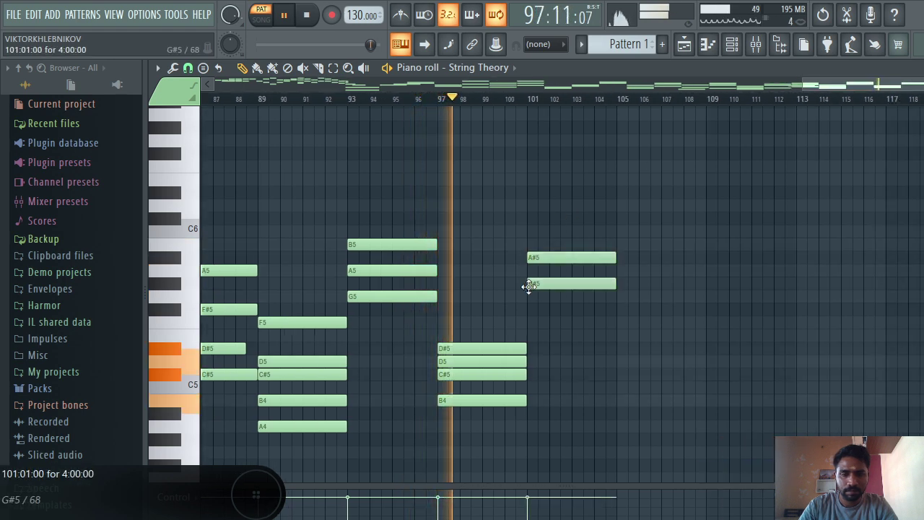
click(530, 309)
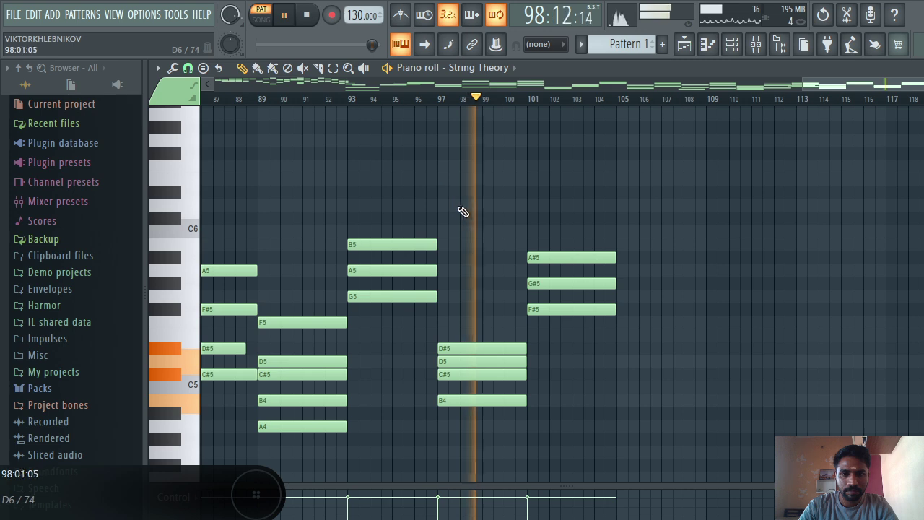
click(440, 205)
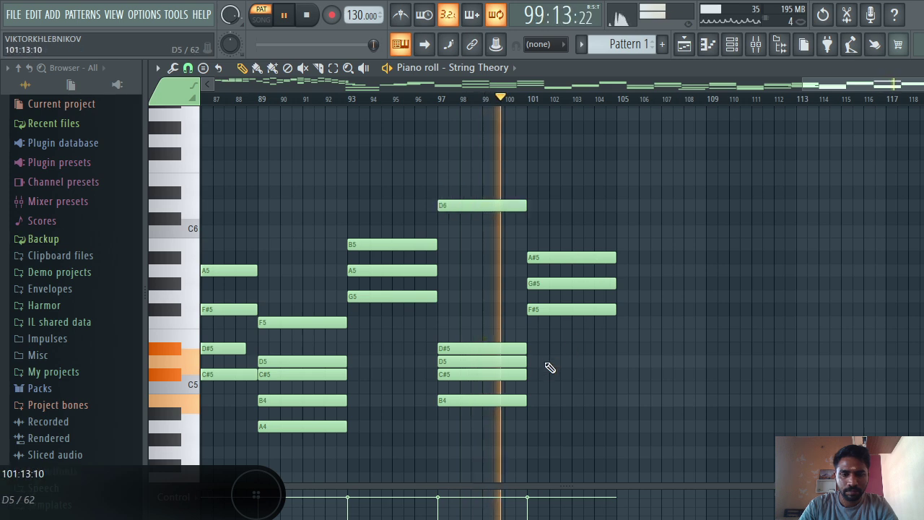
click(531, 426)
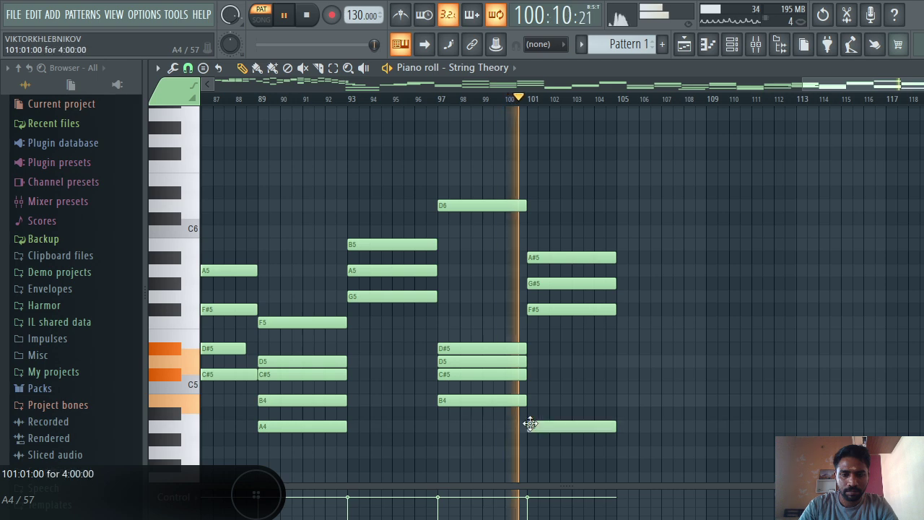
- Delete D5 at bar 97 and A4 and A#5 at bar 101, and add a four-bar C#5 at bar 105
right_click(481, 363)
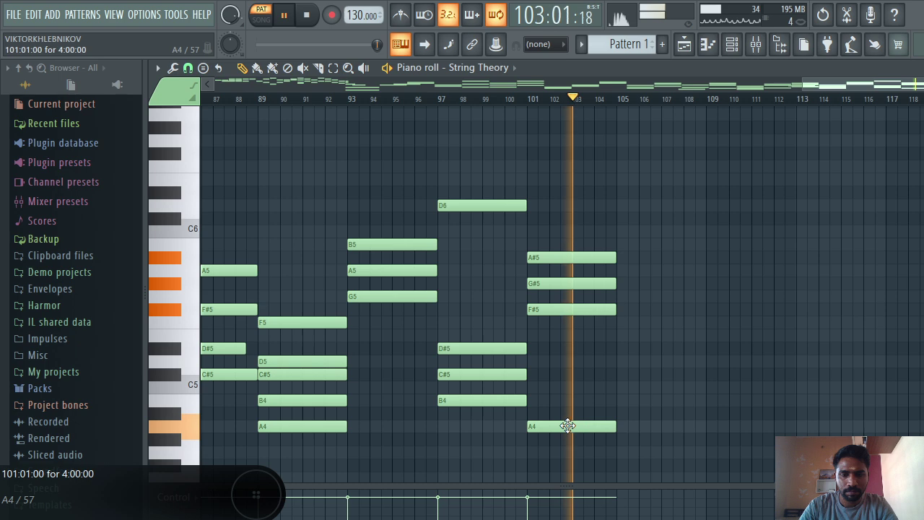
click(619, 376)
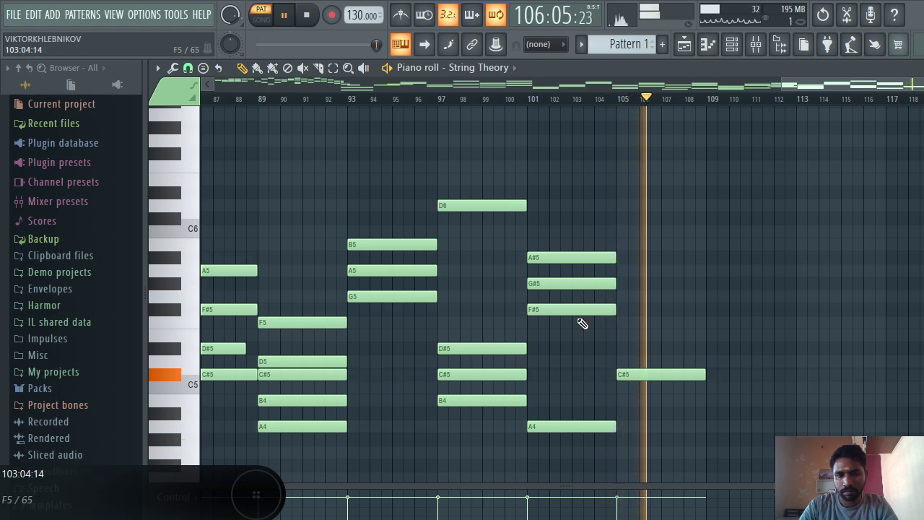
right_click(560, 422)
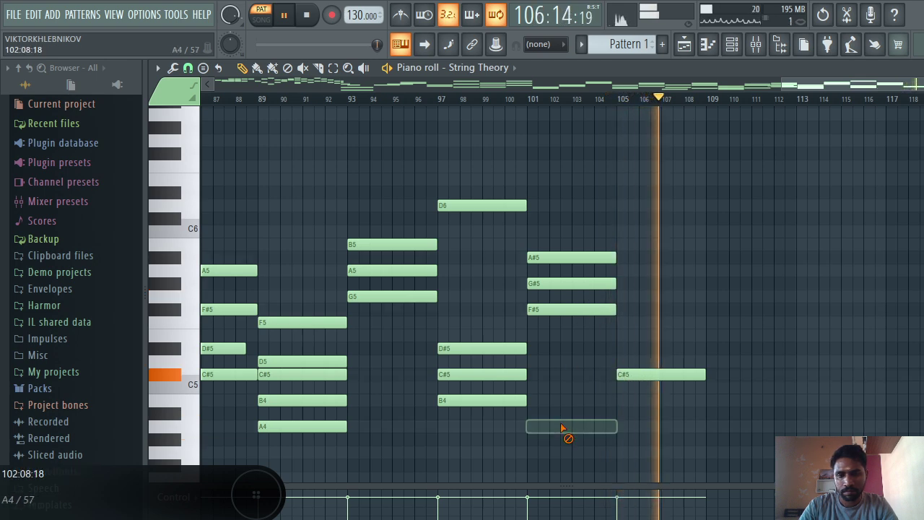
right_click(546, 257)
- Add four-bar notes D#5 and F5 at bar 109, and stop playback
click(710, 323)
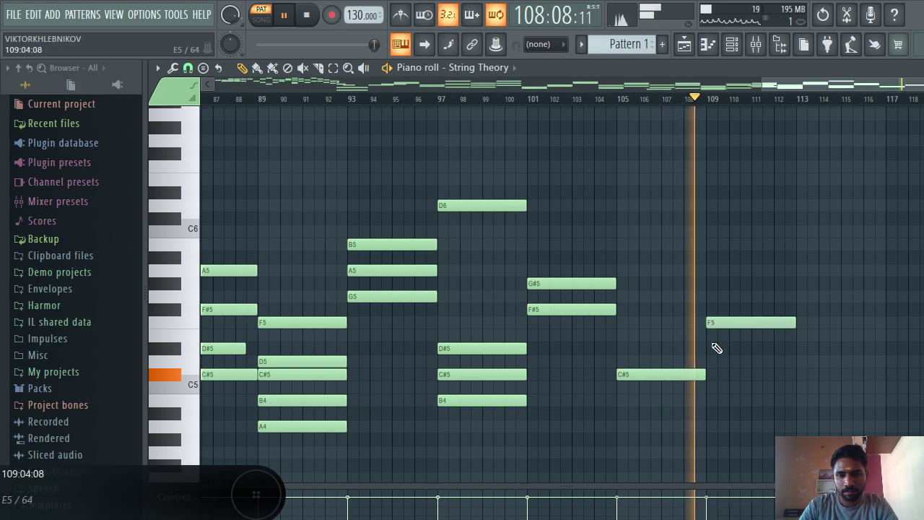
click(712, 350)
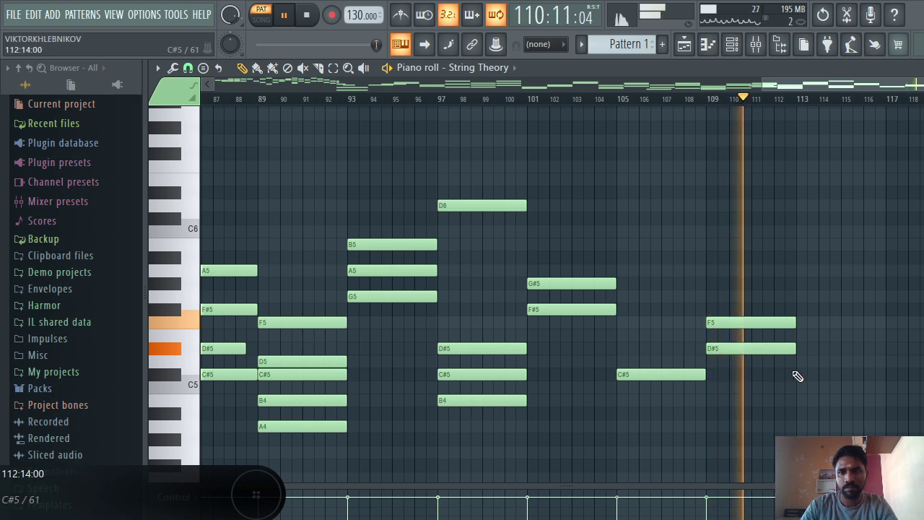
key(space)
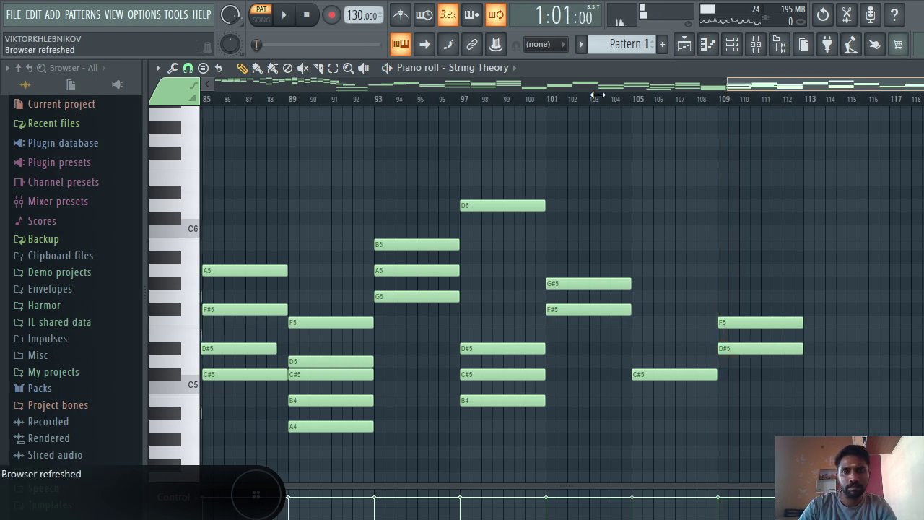
drag(762, 85, 206, 85)
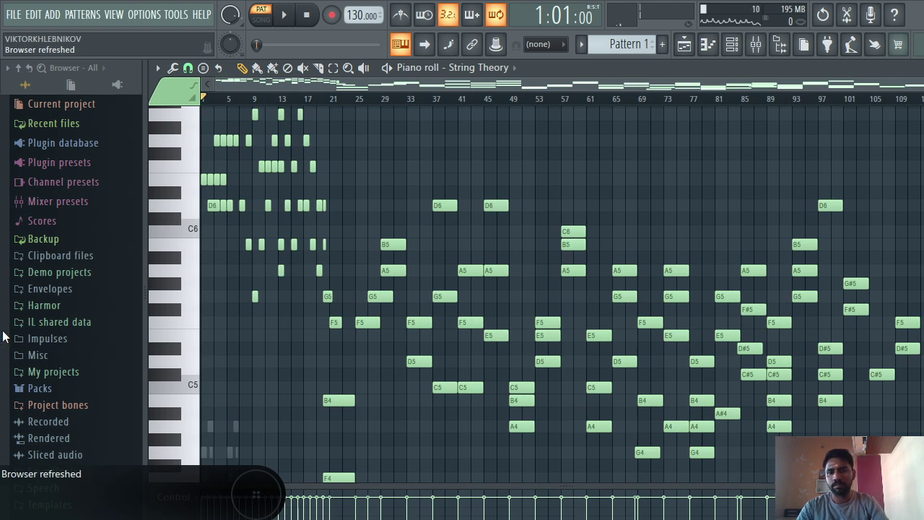
- Open the Dark Piano channel's notes for editing and add a four-bar D4 at bar 7
click(743, 46)
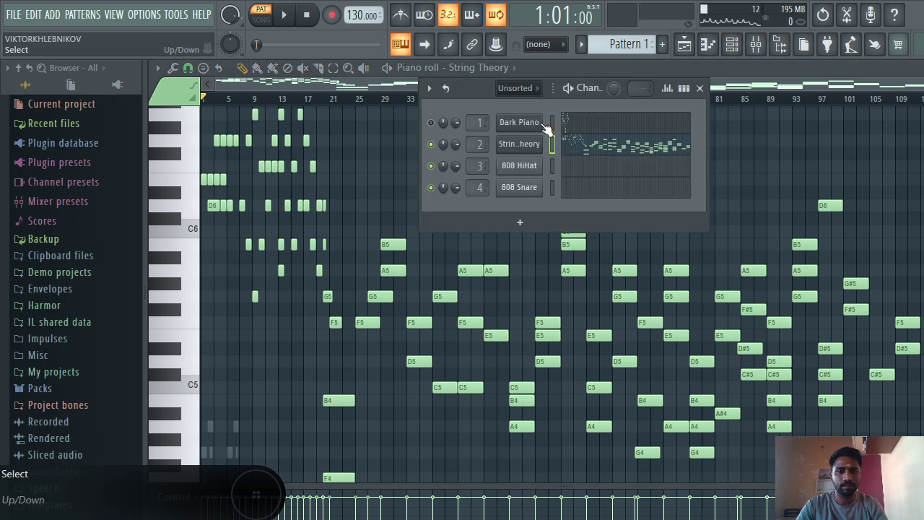
click(570, 129)
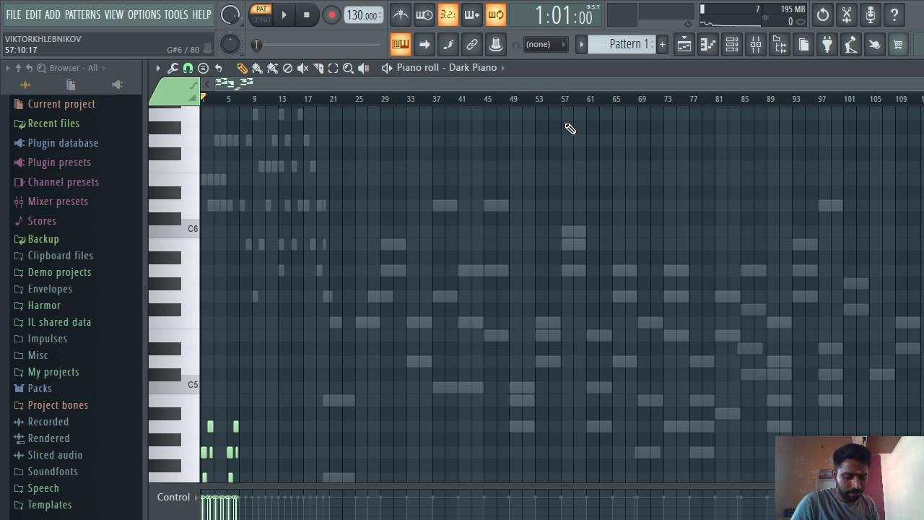
scroll(571, 129, down, 10)
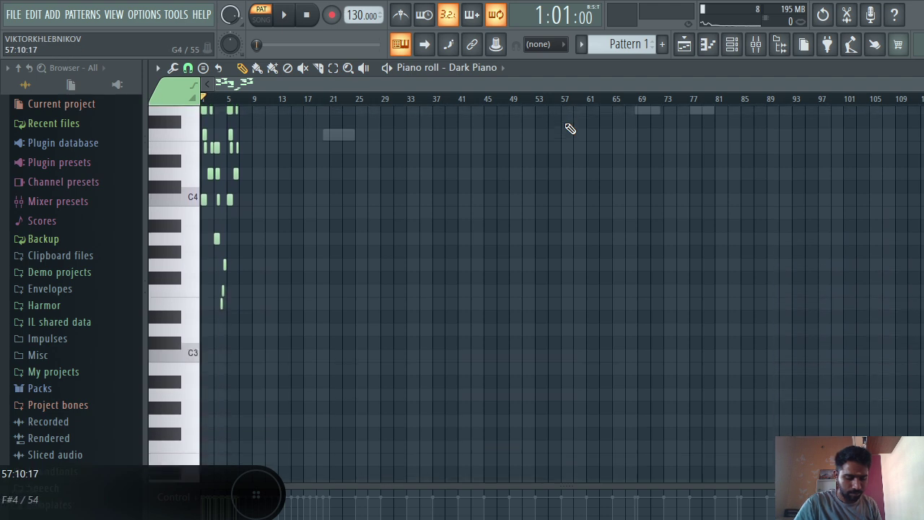
scroll(570, 128, up, 1)
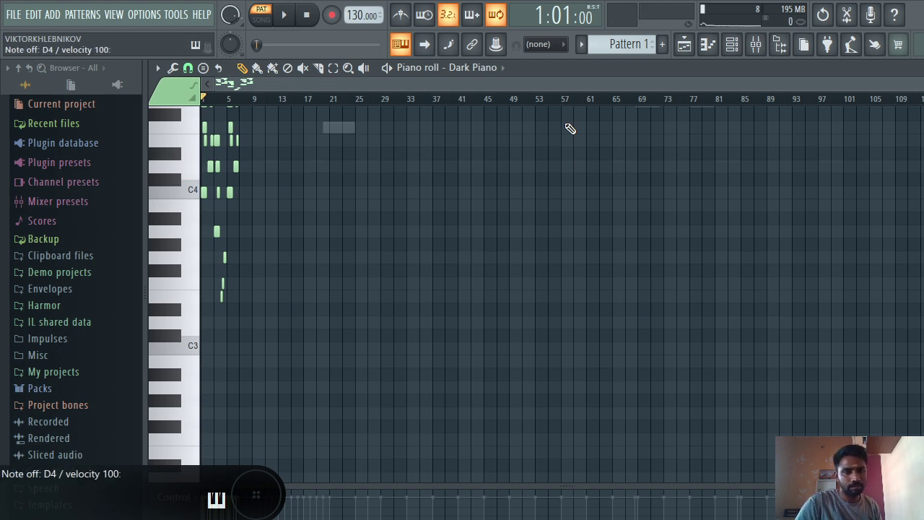
click(241, 167)
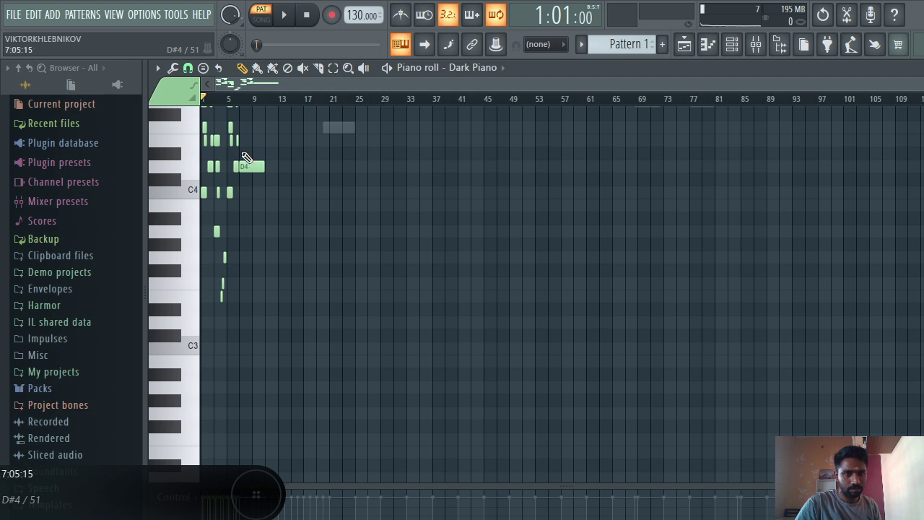
- Add four-bar notes D#4 and C5 at bar 7 of the Dark Piano part
click(242, 152)
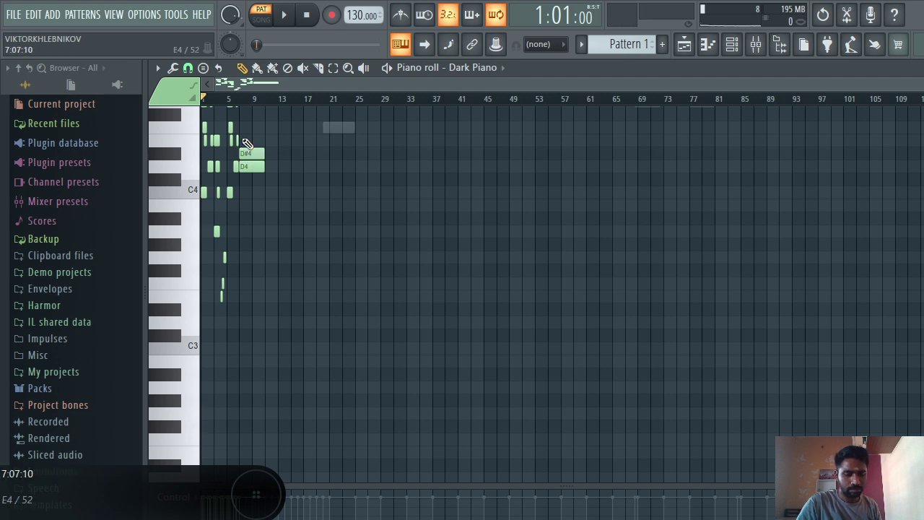
scroll(246, 143, up, 3)
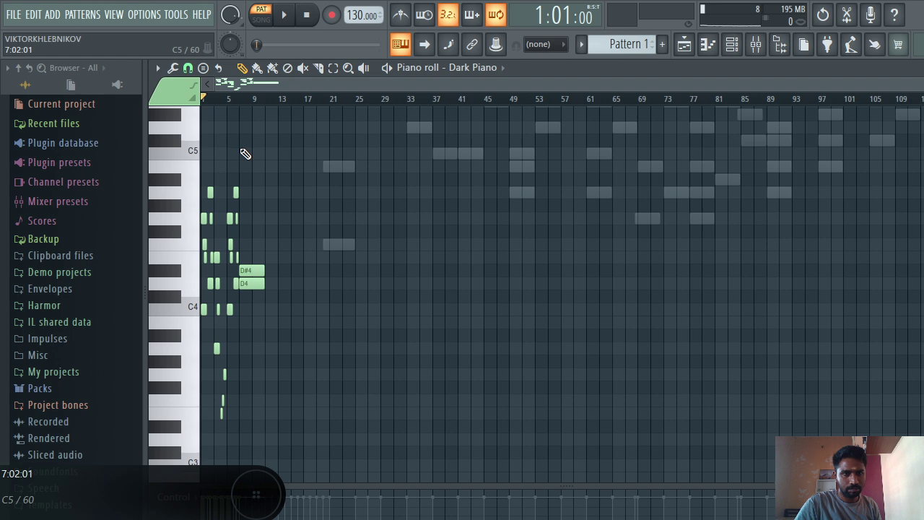
click(242, 152)
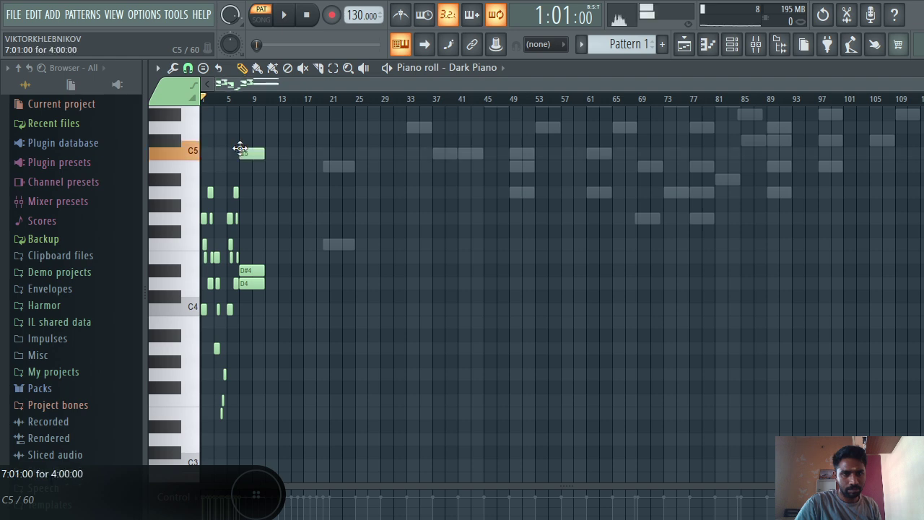
- Unmute the Dark Piano channel, mute the String Theory channel, and play the pattern with the channel rack closed
click(738, 45)
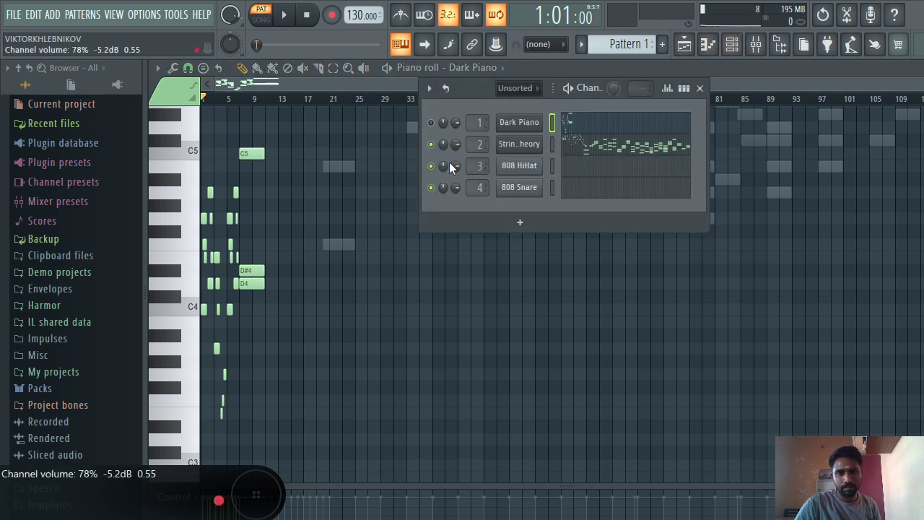
click(431, 123)
key(space)
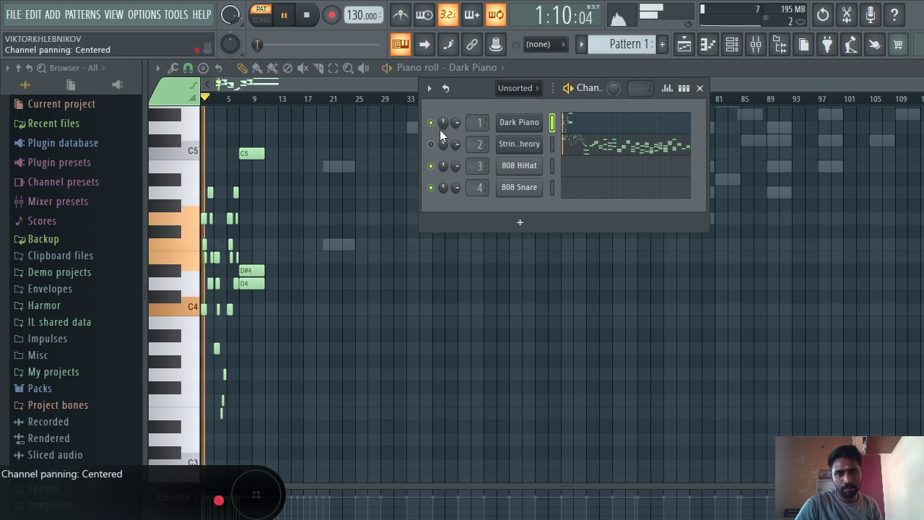
click(431, 145)
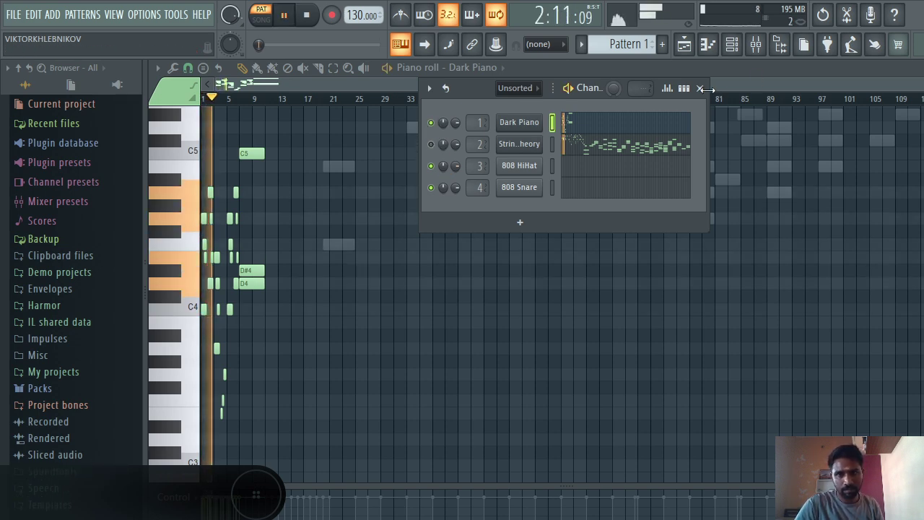
click(710, 93)
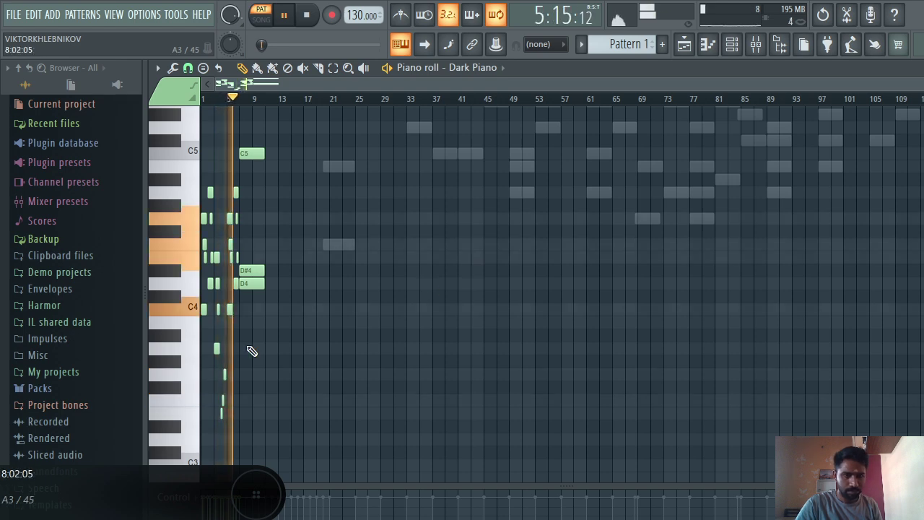
- Add four-bar notes B3, G3 and E4 at bar 11 and D4, A3 and F4 at bar 15
click(269, 322)
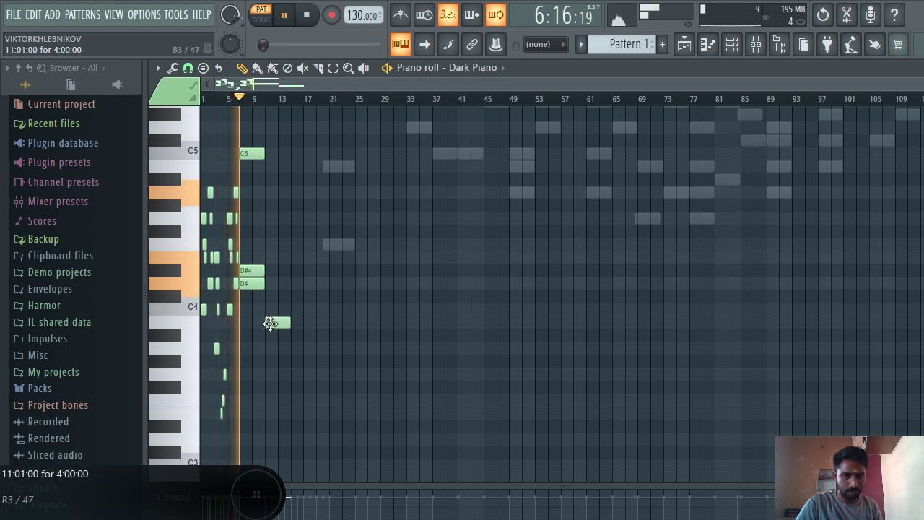
click(267, 373)
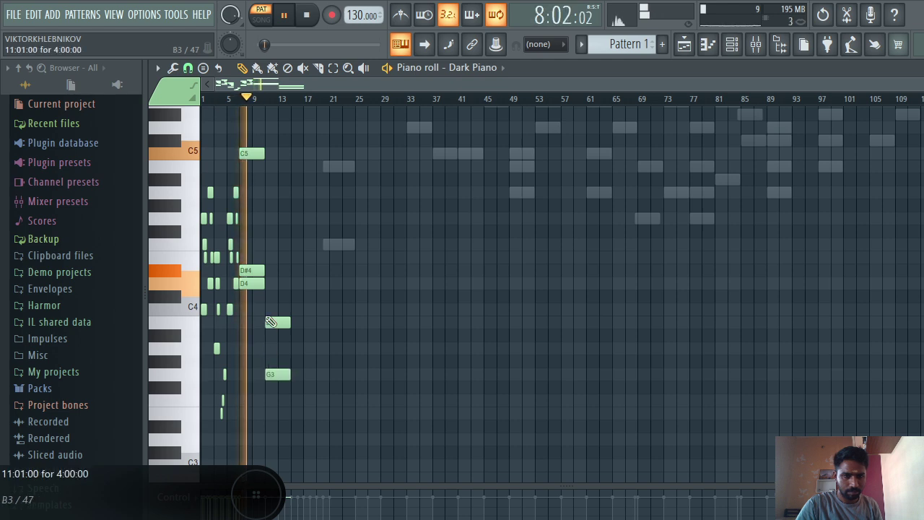
click(273, 258)
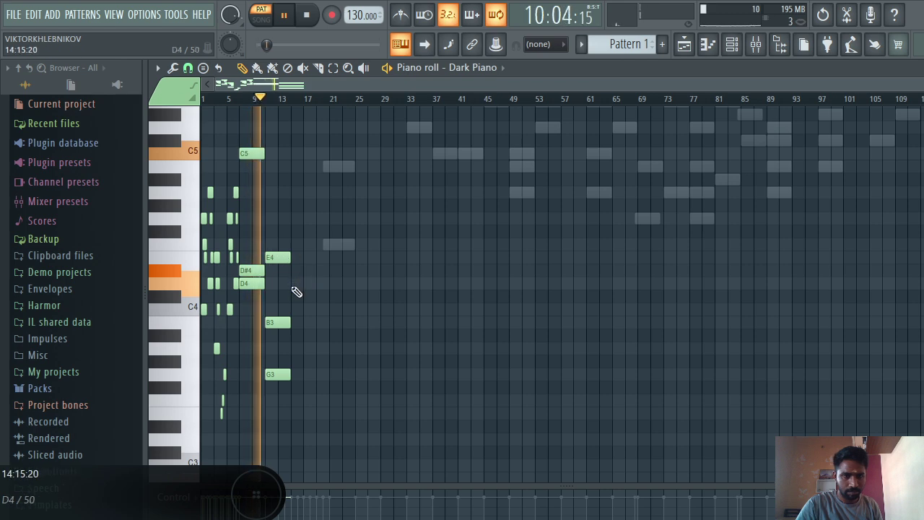
click(296, 284)
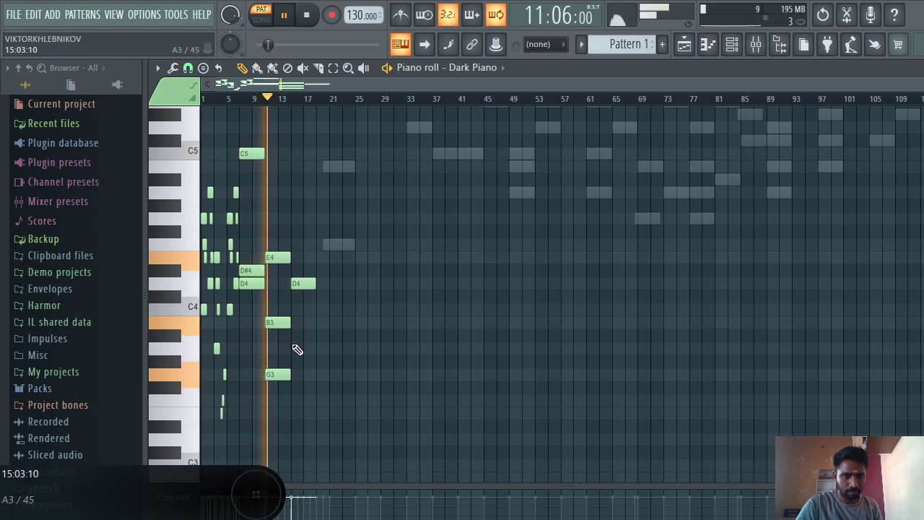
click(295, 349)
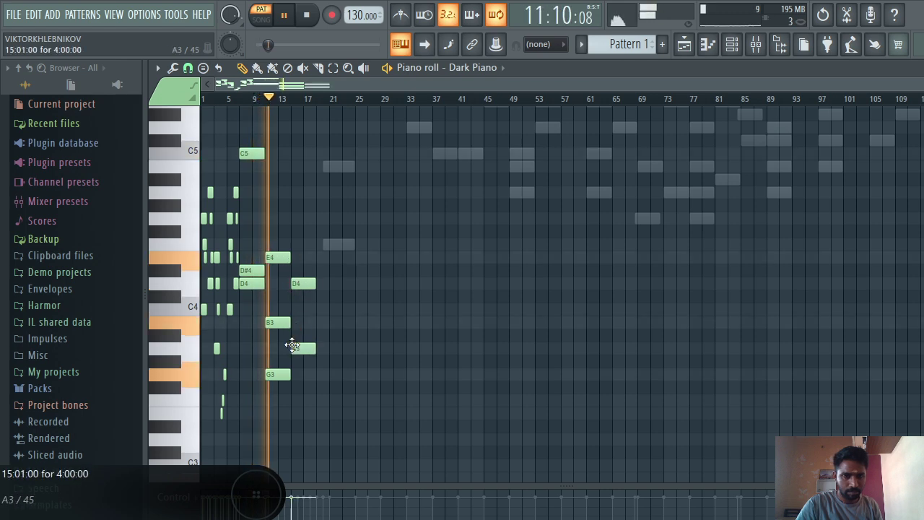
click(296, 244)
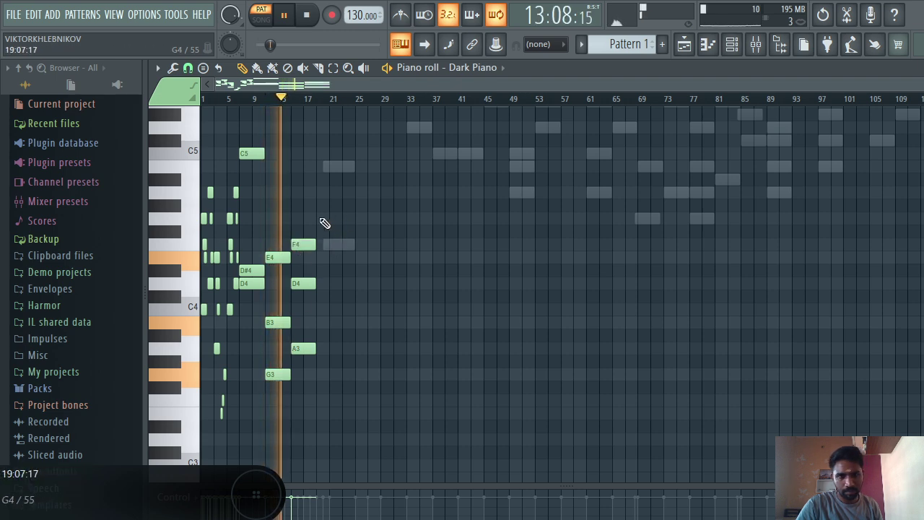
- Add four-bar notes G4, C4 and G3 at bar 19 and B3, D4 and E3 at bar 23
click(322, 219)
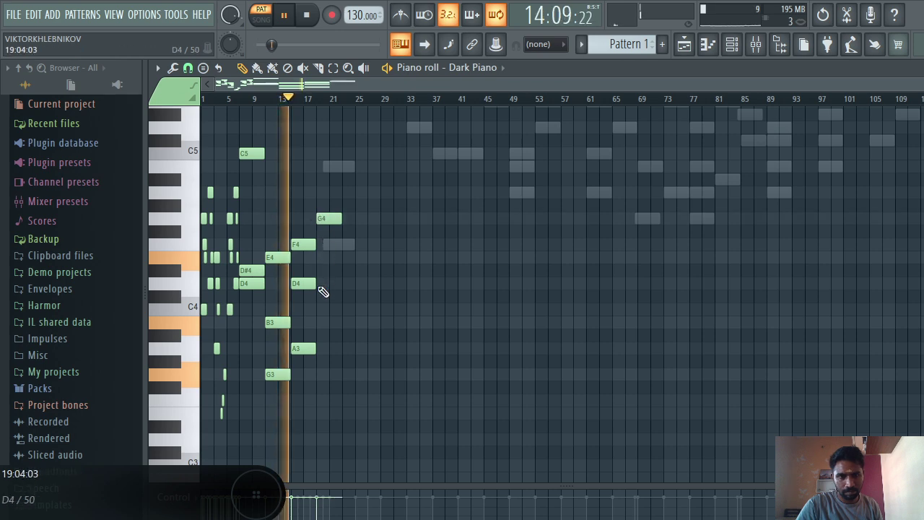
click(322, 310)
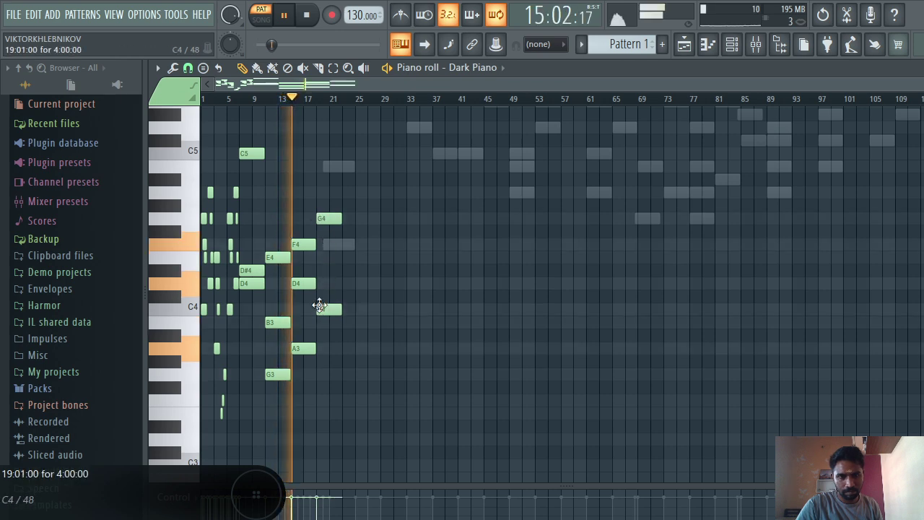
click(321, 375)
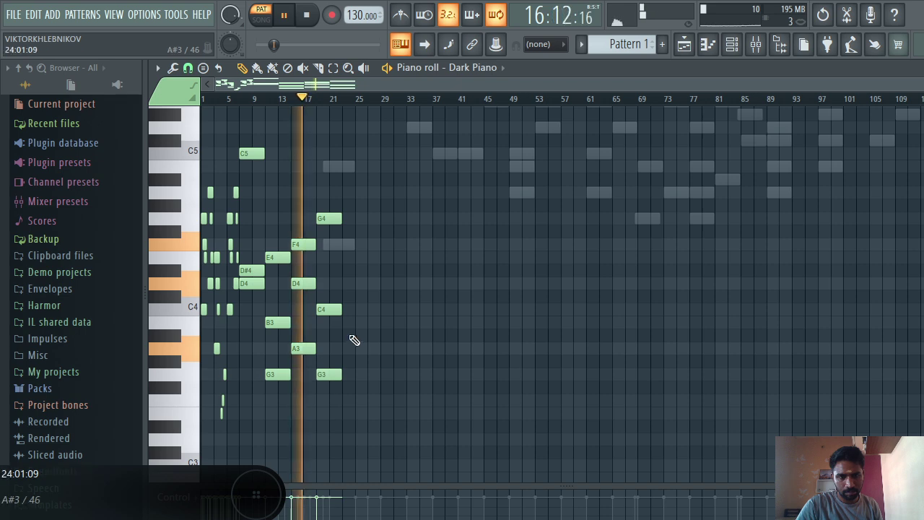
click(345, 323)
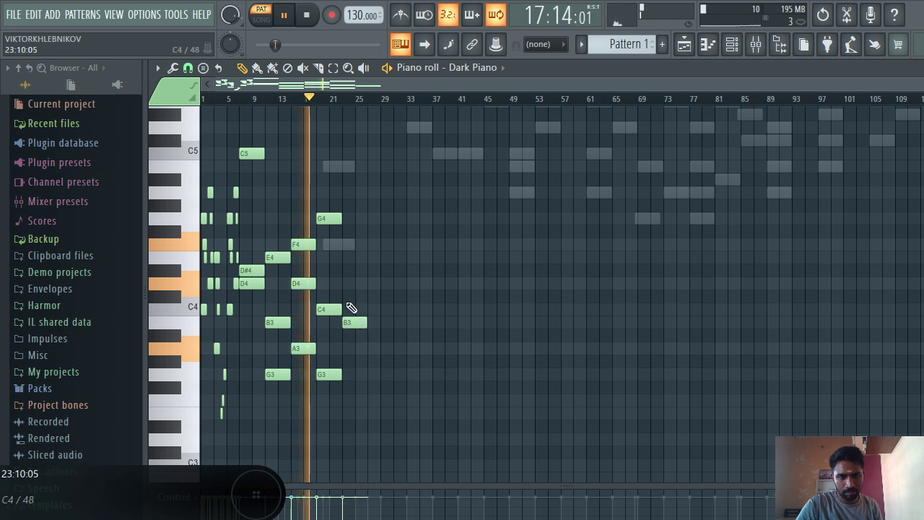
click(346, 284)
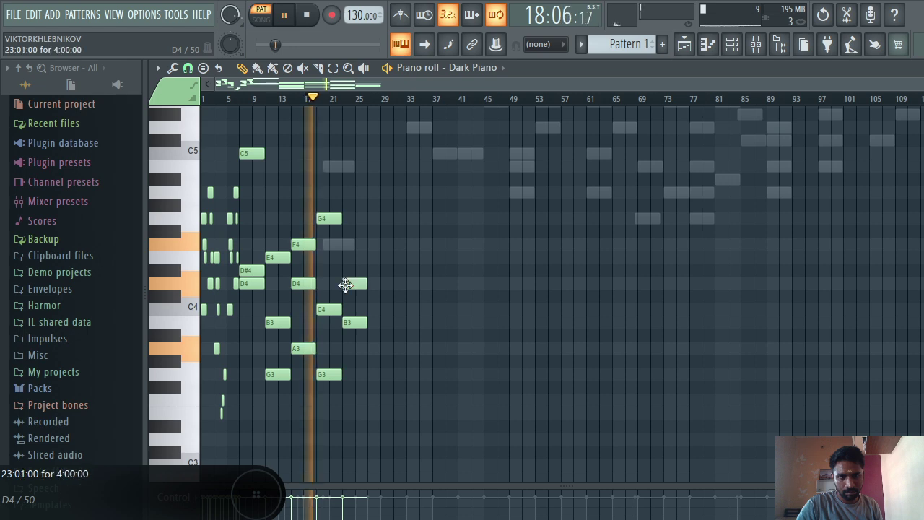
click(346, 413)
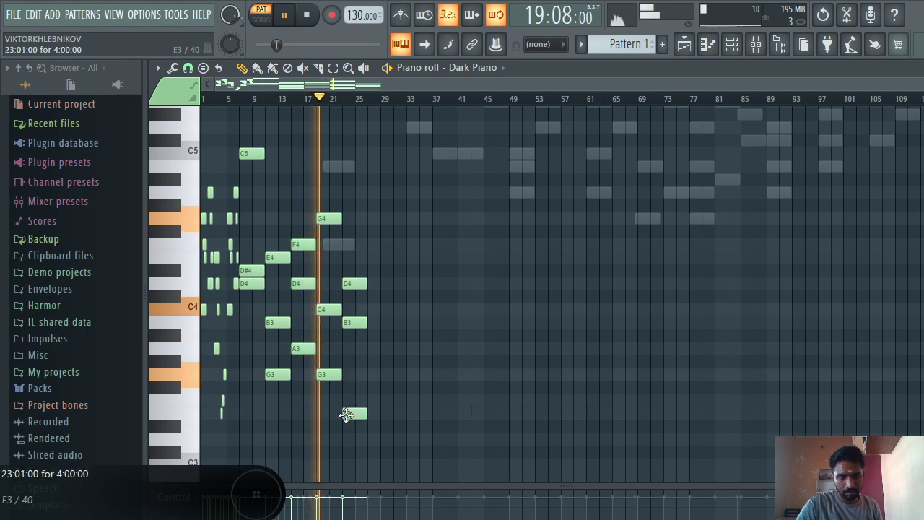
- Add four-bar notes A4, G4 at bar 26 and F4 at bar 27, and align the A4 to start at bar 27
click(377, 191)
click(368, 218)
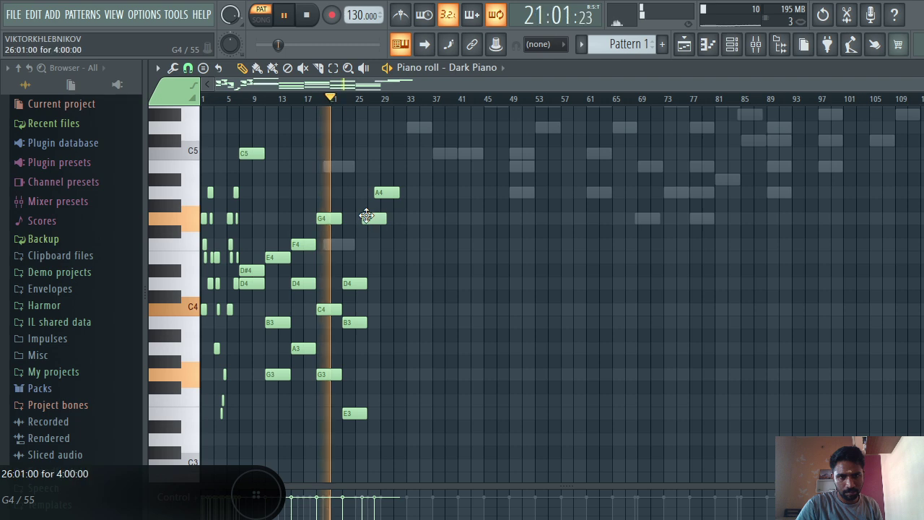
click(369, 245)
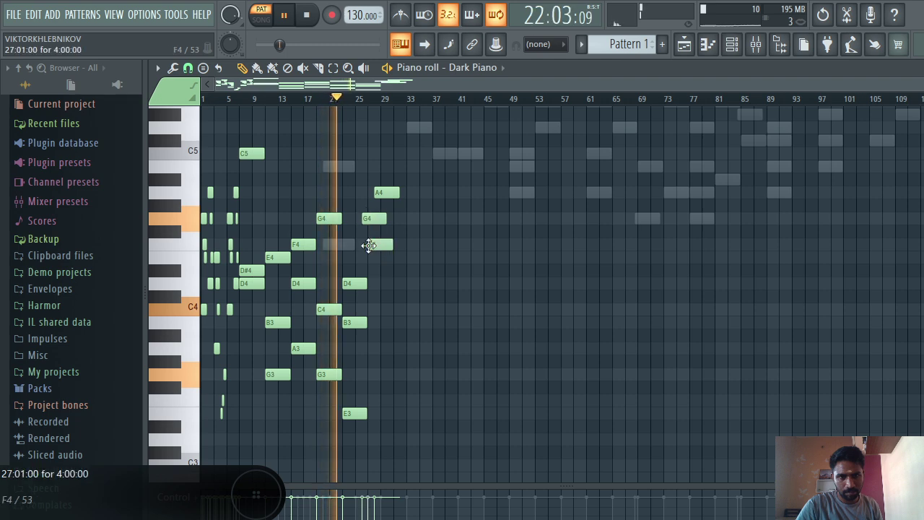
drag(385, 192, 379, 192)
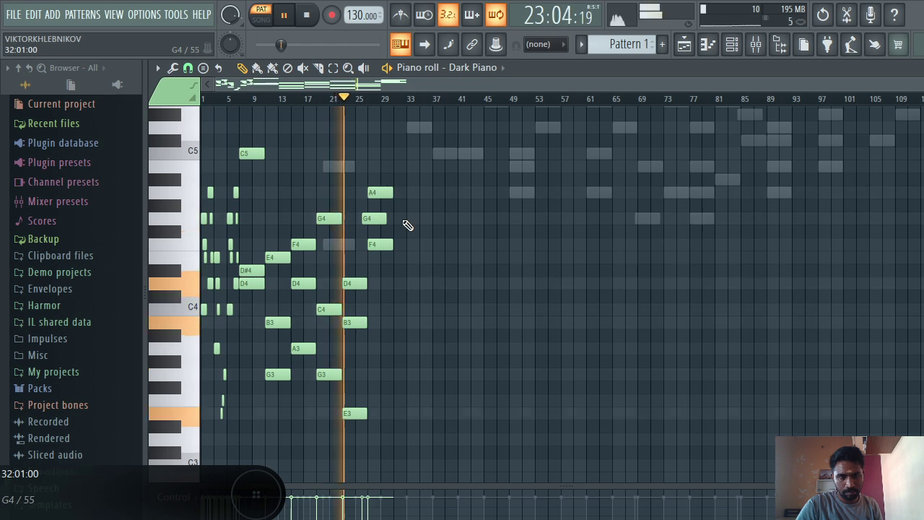
- Add four-bar notes D4, C4 and A3 at bar 31
click(394, 283)
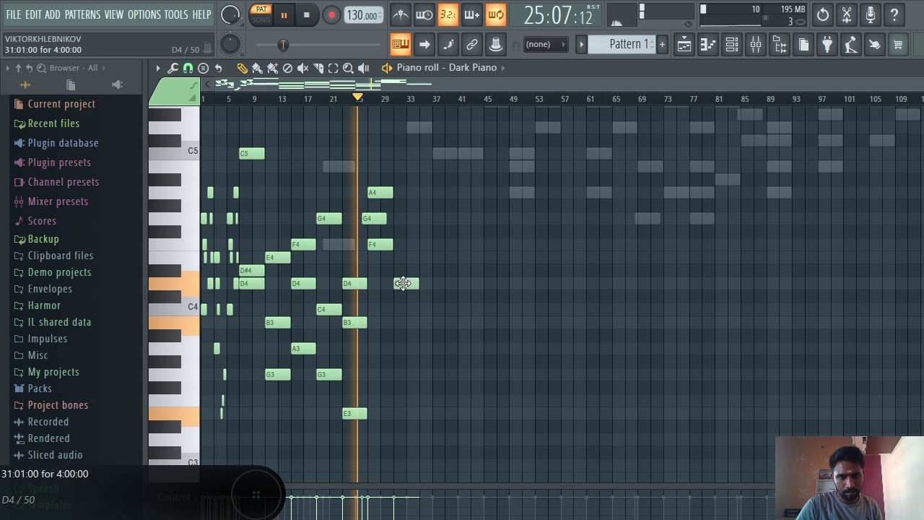
click(396, 309)
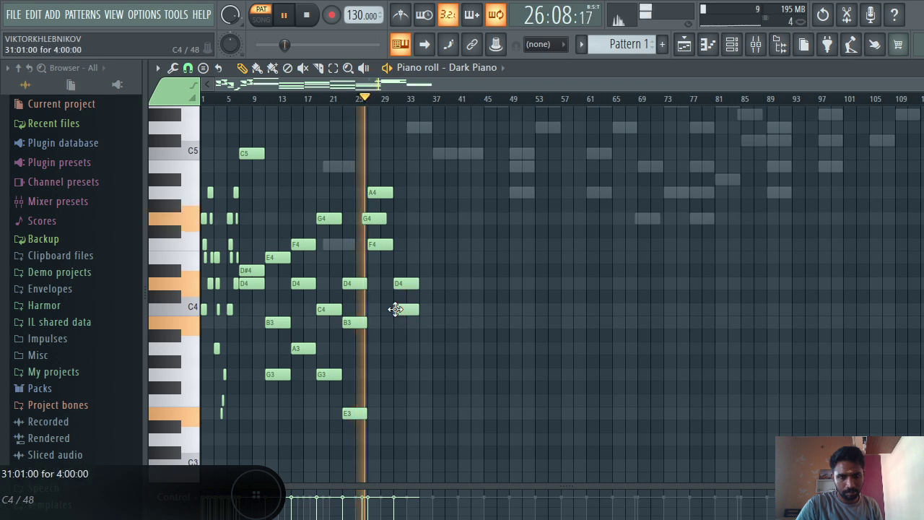
click(397, 349)
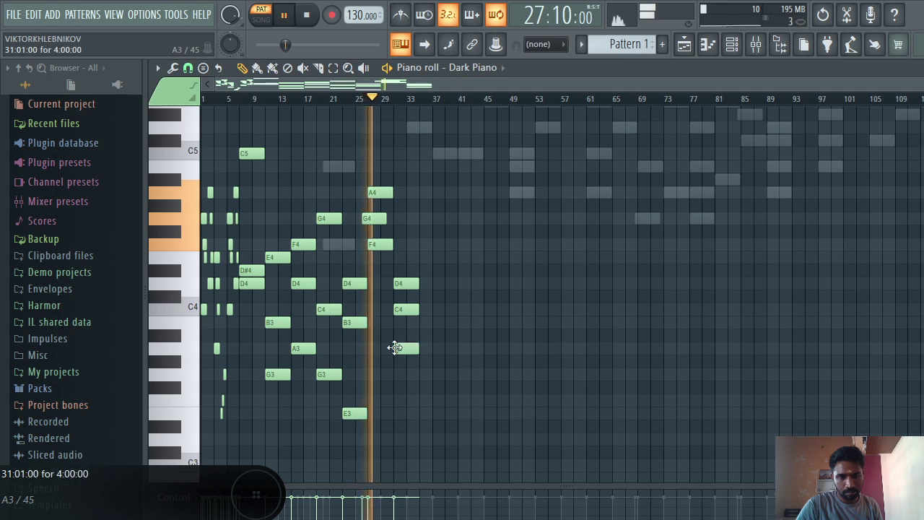
- Add four-bar notes G3 at bar 34, F#3 and G#3 at bar 35, and A#3, B3 and D4 at bar 39
click(418, 374)
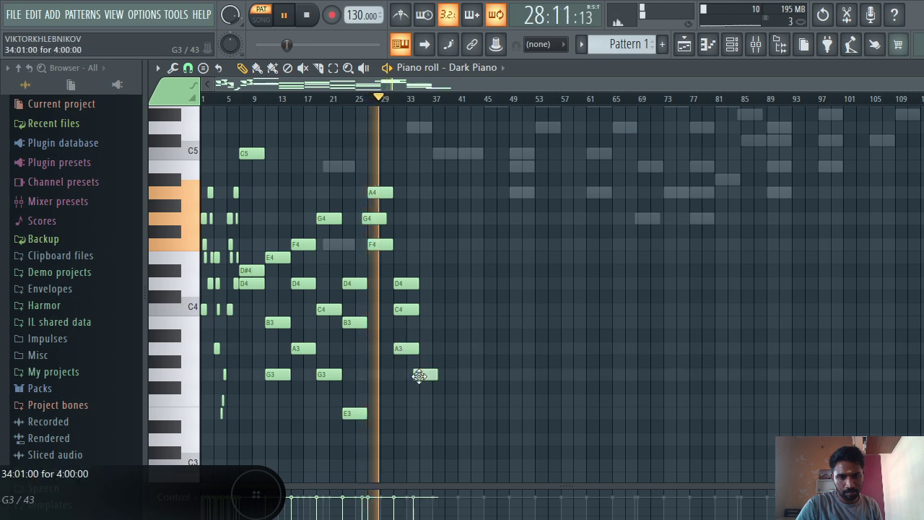
click(422, 388)
click(423, 362)
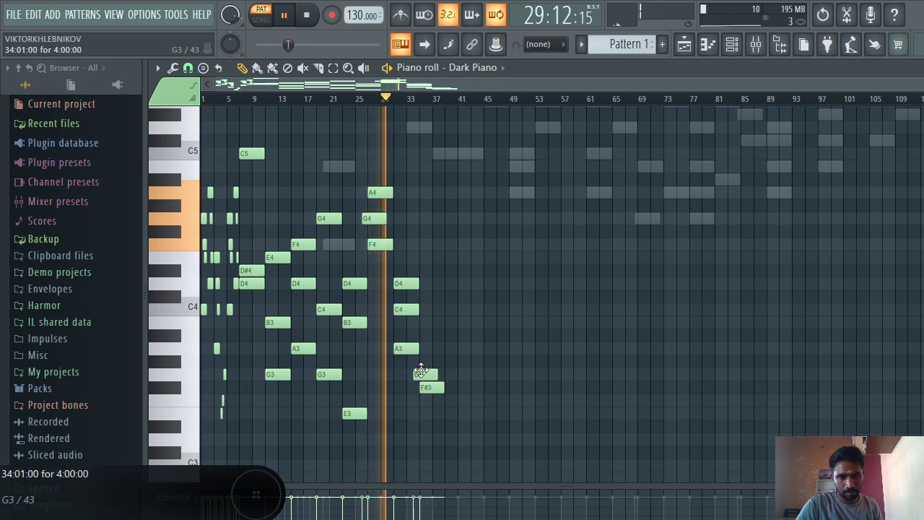
click(452, 335)
click(449, 323)
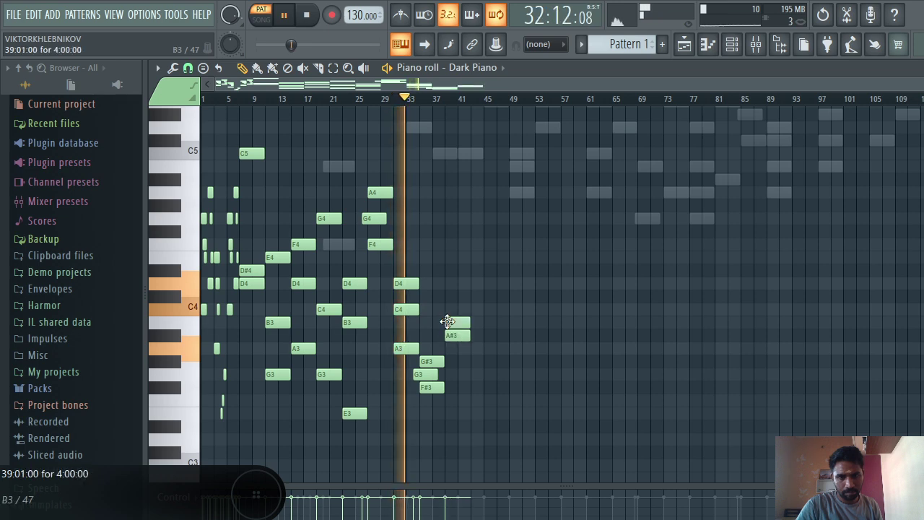
click(450, 284)
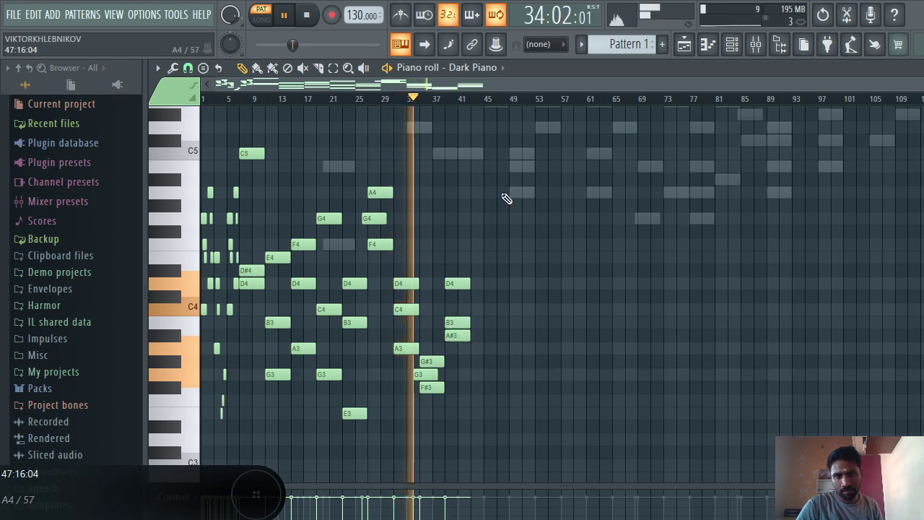
- Add four-bar notes A4 and F4 at bar 43 and C4 at bar 41
click(477, 192)
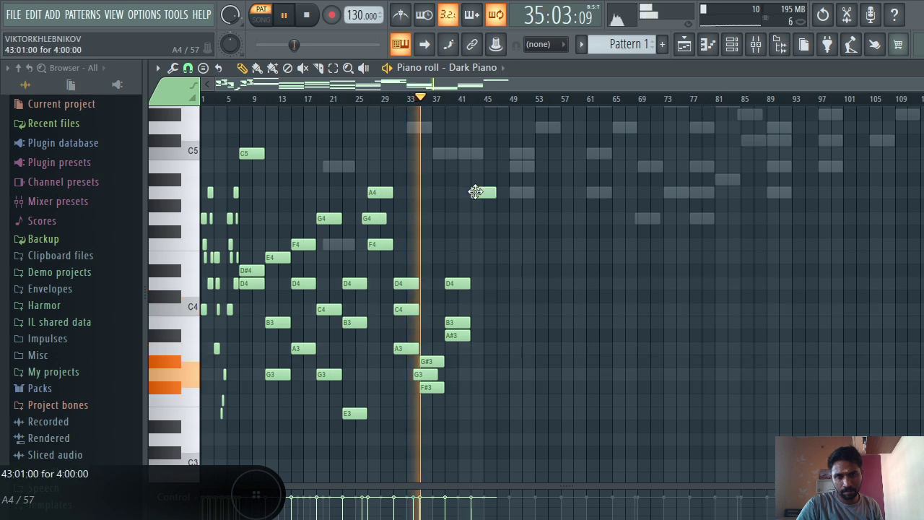
click(476, 244)
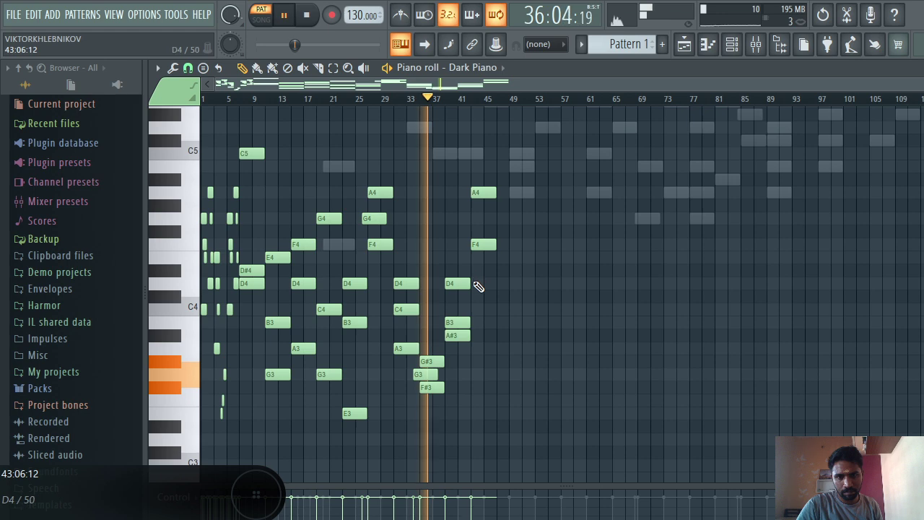
click(463, 309)
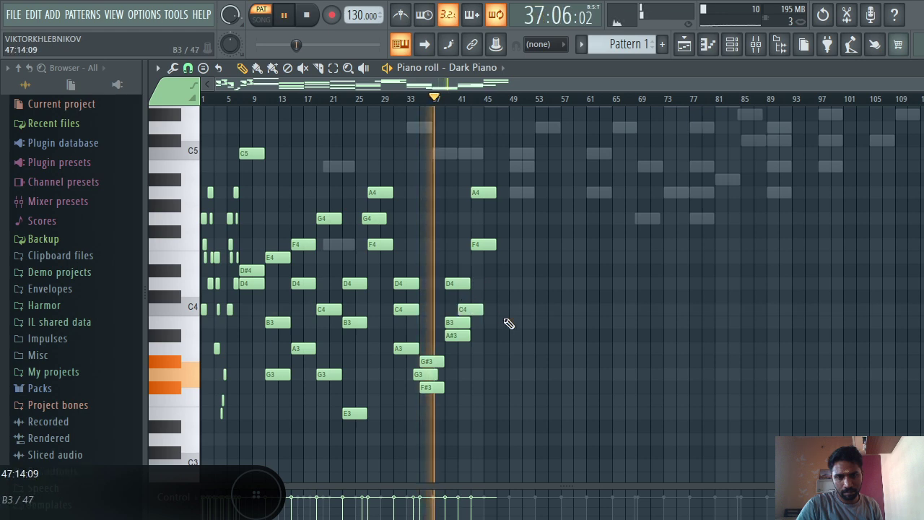
- Add four-bar notes G3, A3 and B3 at bar 47
click(499, 374)
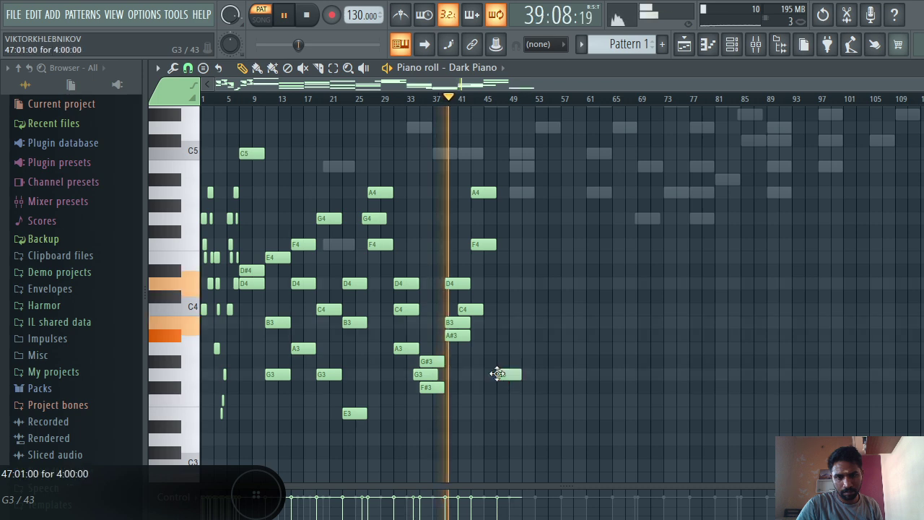
click(499, 348)
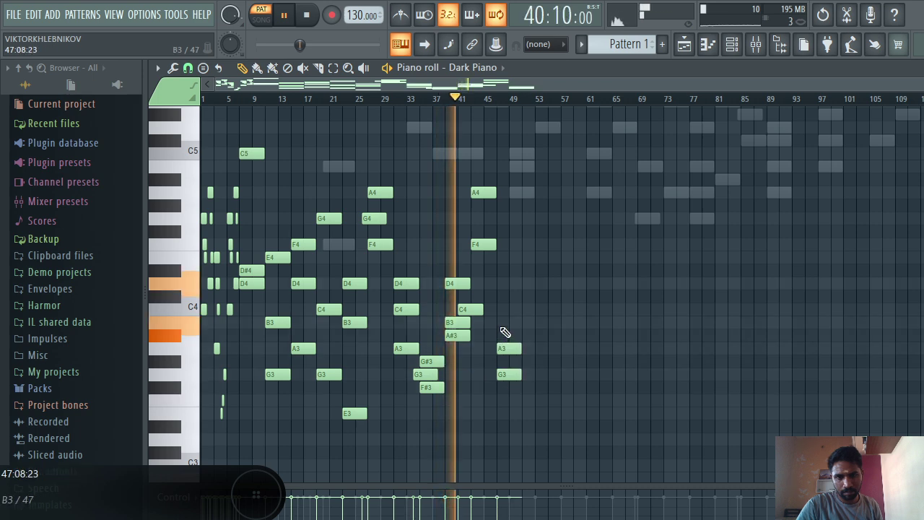
click(500, 322)
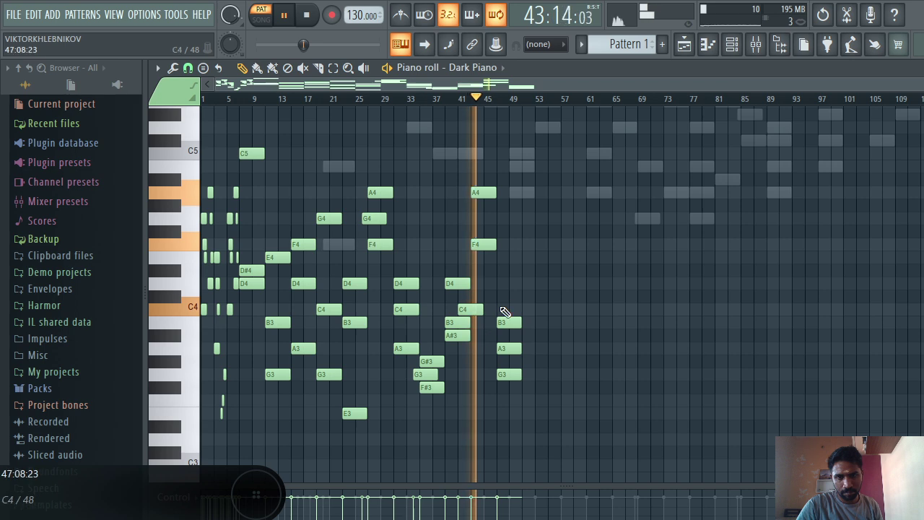
- Add four-bar notes D4 and E4 at bar 49, B3 and C4 at bar 53, and D4 and A3 at bar 57
click(517, 283)
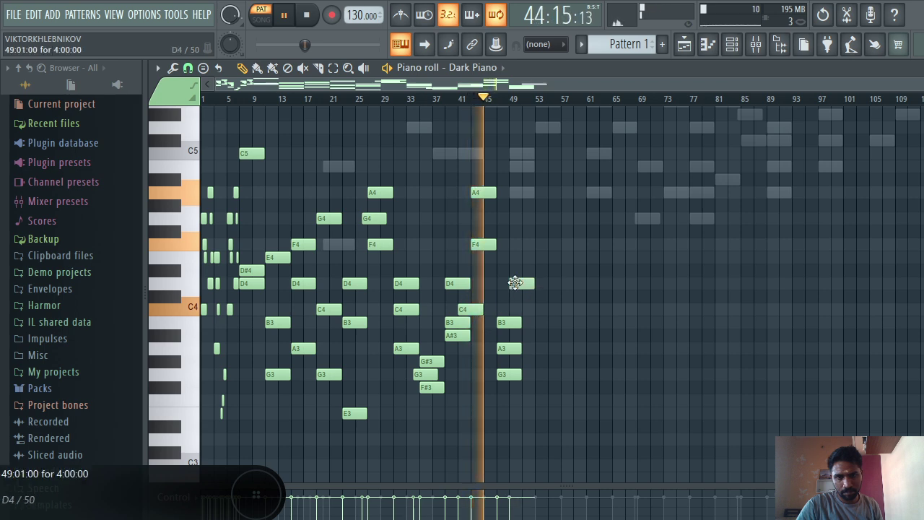
click(513, 258)
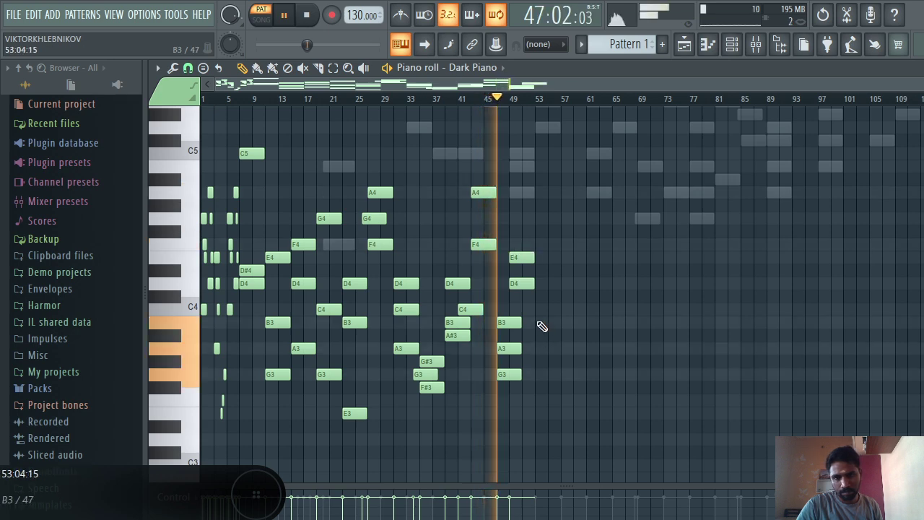
click(541, 309)
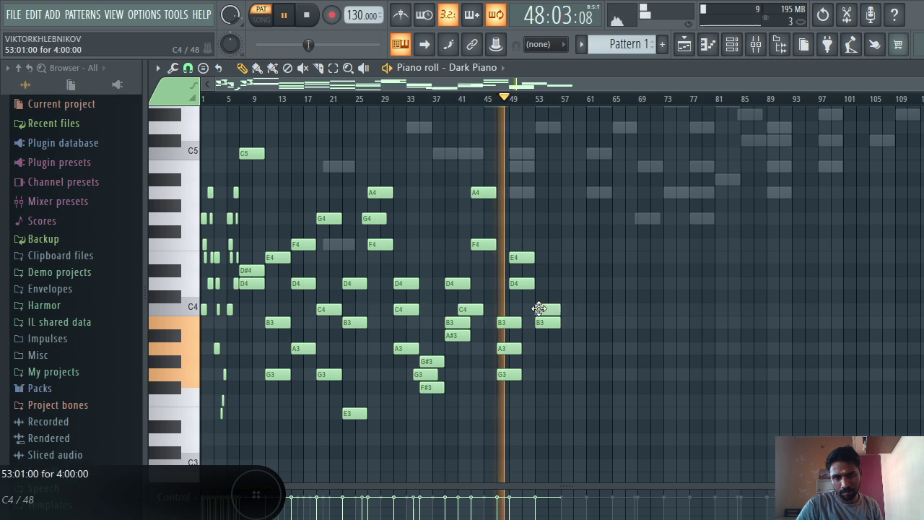
click(565, 283)
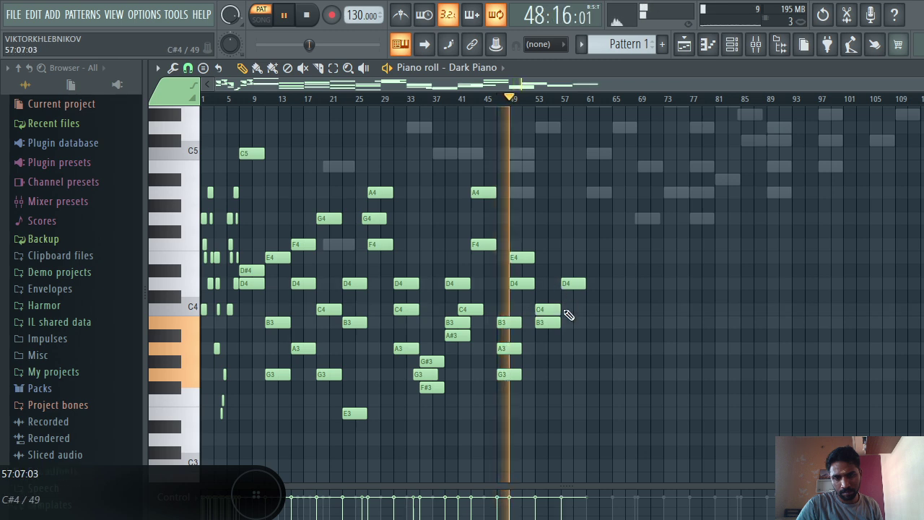
click(563, 349)
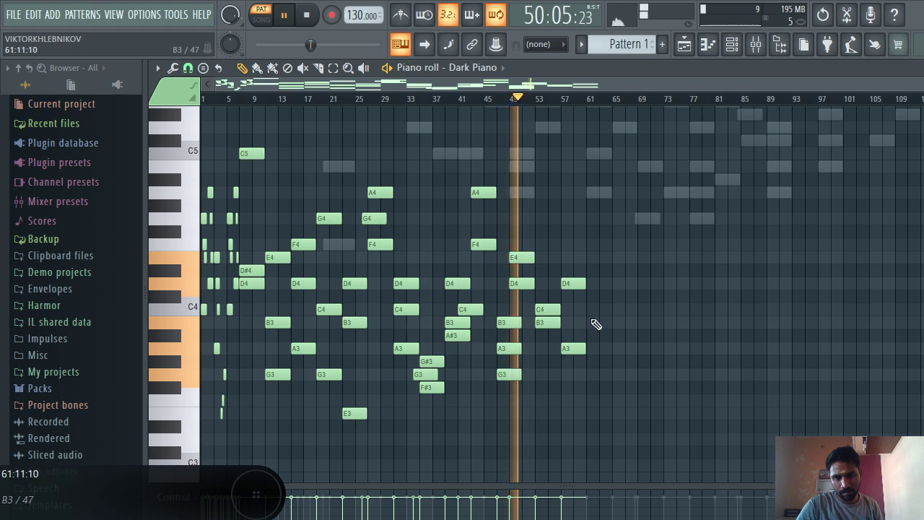
- Add four-bar notes G3, B3, C4 and F4 at bar 61, and A3 and D4 at bar 65
click(592, 322)
click(588, 310)
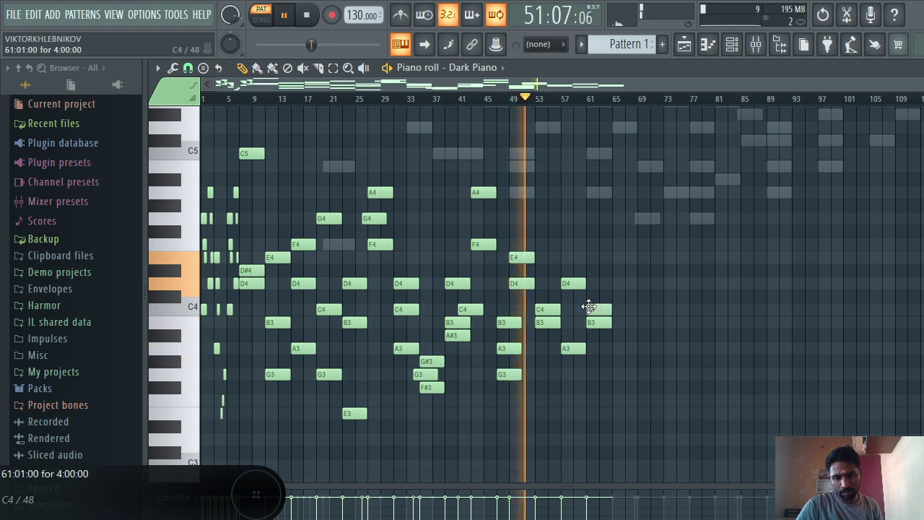
click(617, 348)
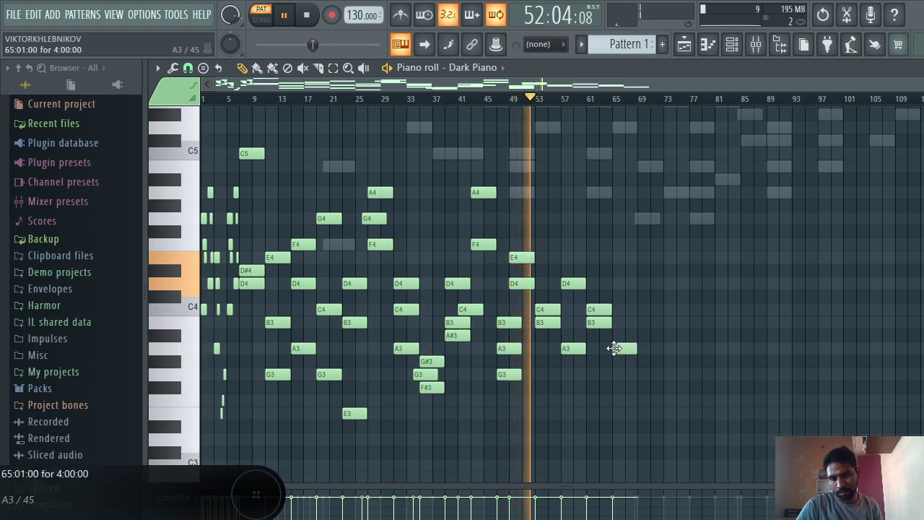
click(617, 283)
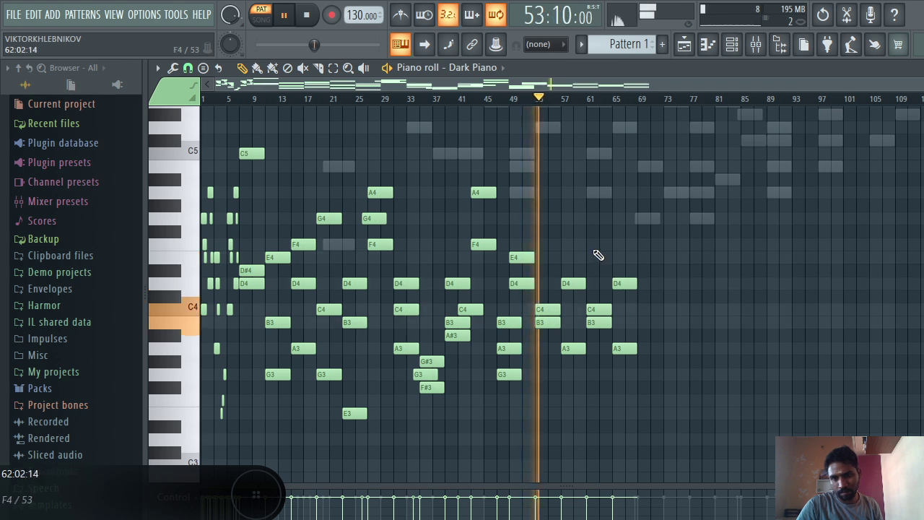
click(594, 245)
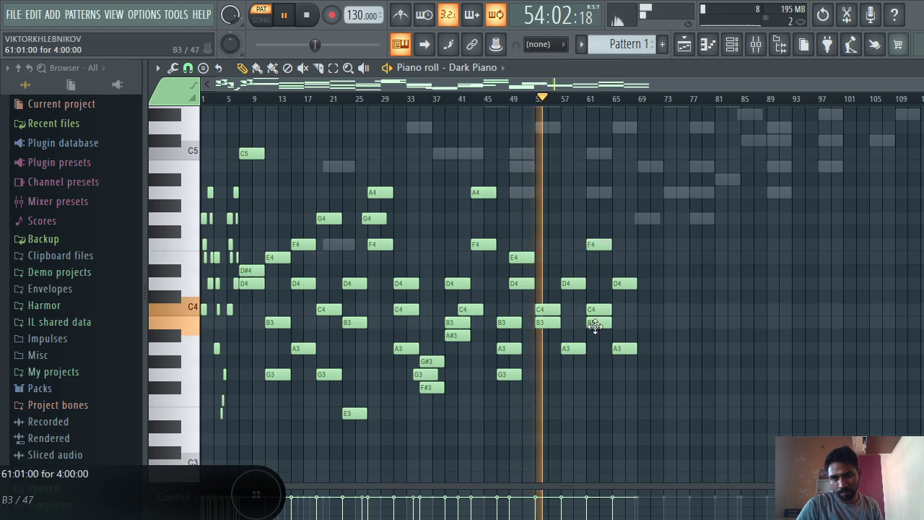
click(592, 375)
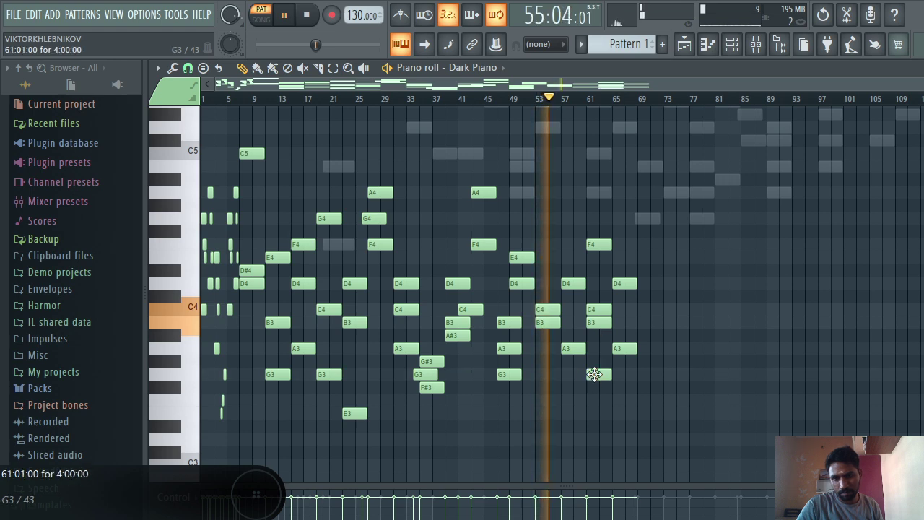
- Add four-bar notes G3, E3 and B3 at bar 69, C#4 and D4 at bar 73, and C4 at bar 74
click(643, 375)
click(641, 414)
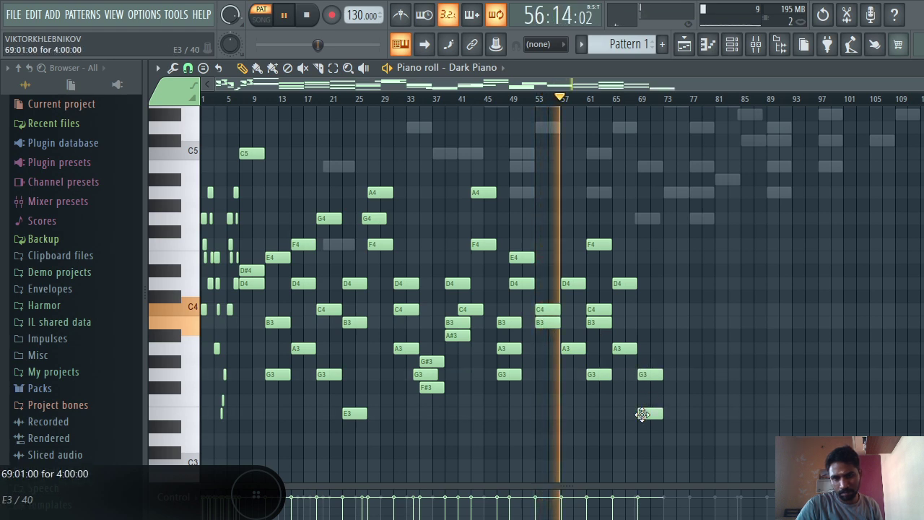
click(641, 322)
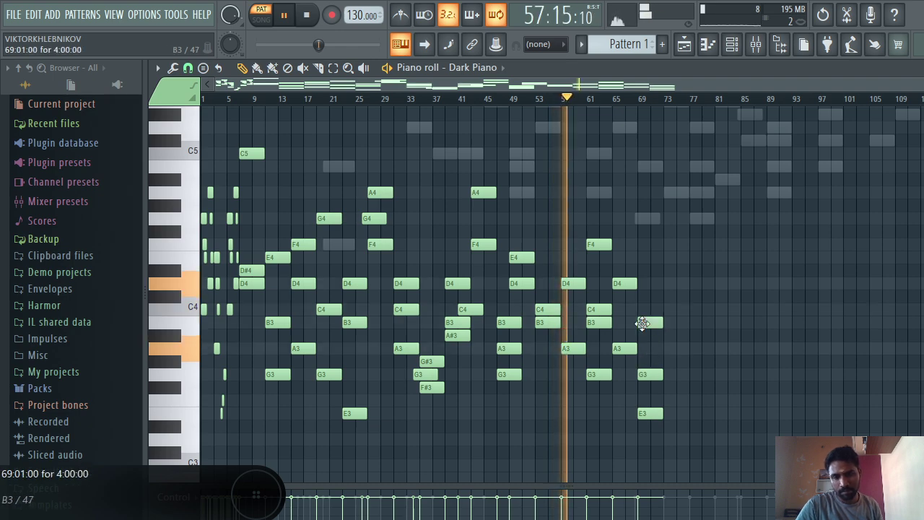
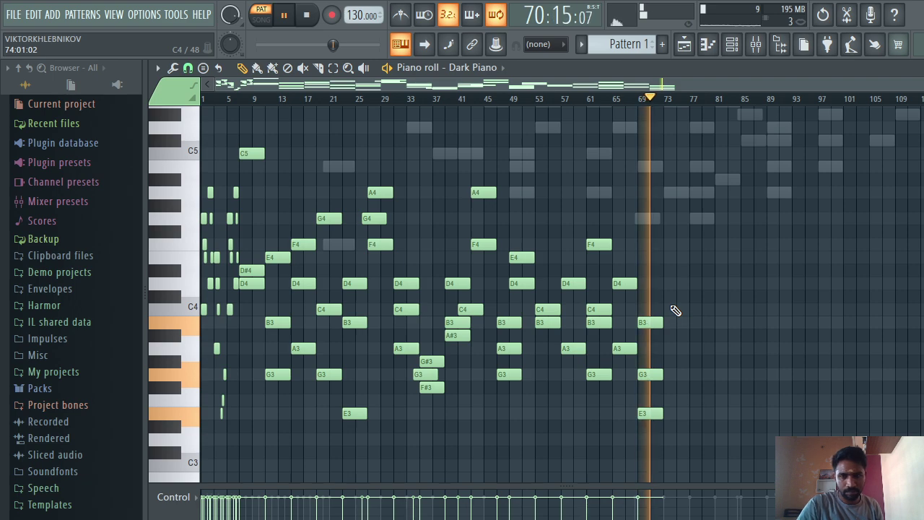
click(672, 309)
click(670, 296)
click(668, 283)
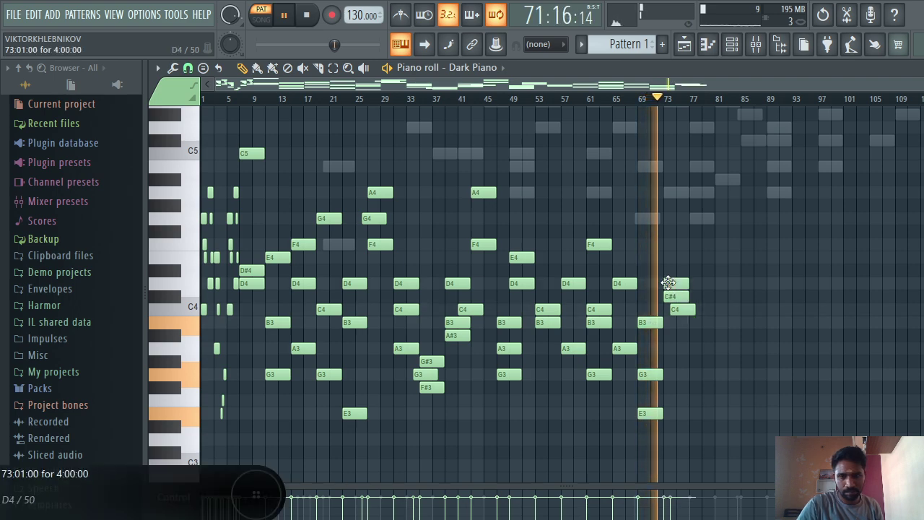
- Add four-bar notes A3, G3 and F3 at bar 77, and C4, E4 and G4 at bar 81
click(695, 348)
click(698, 374)
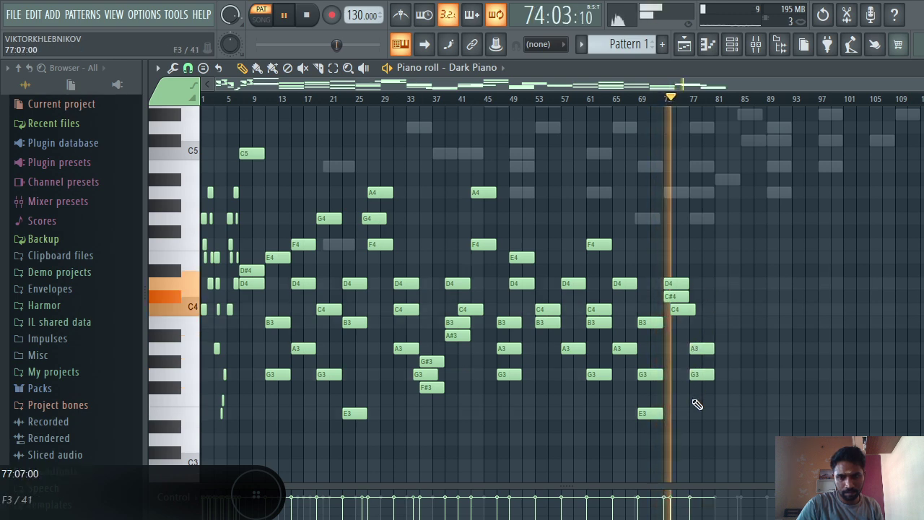
click(698, 400)
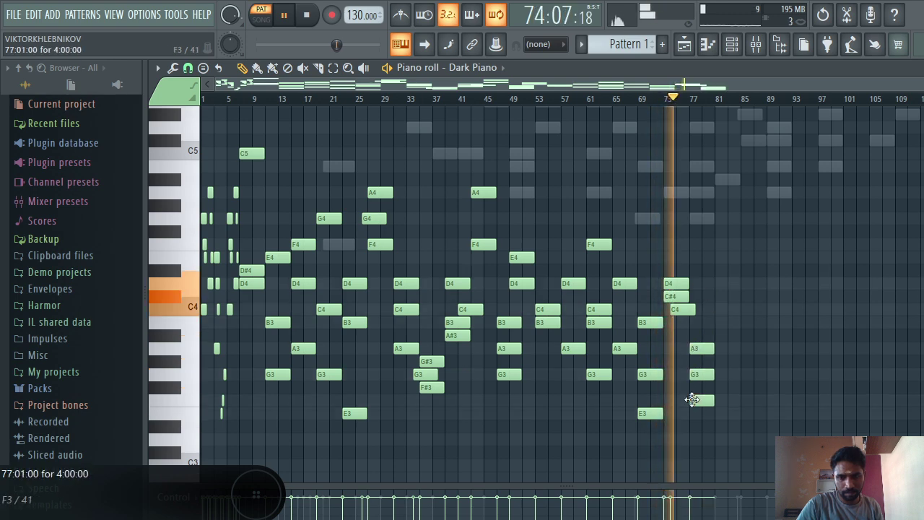
click(724, 310)
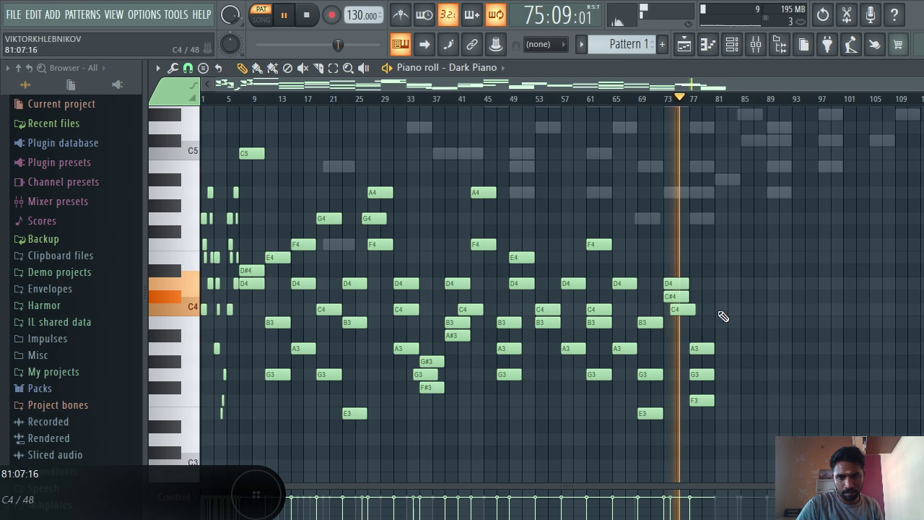
click(722, 254)
click(717, 218)
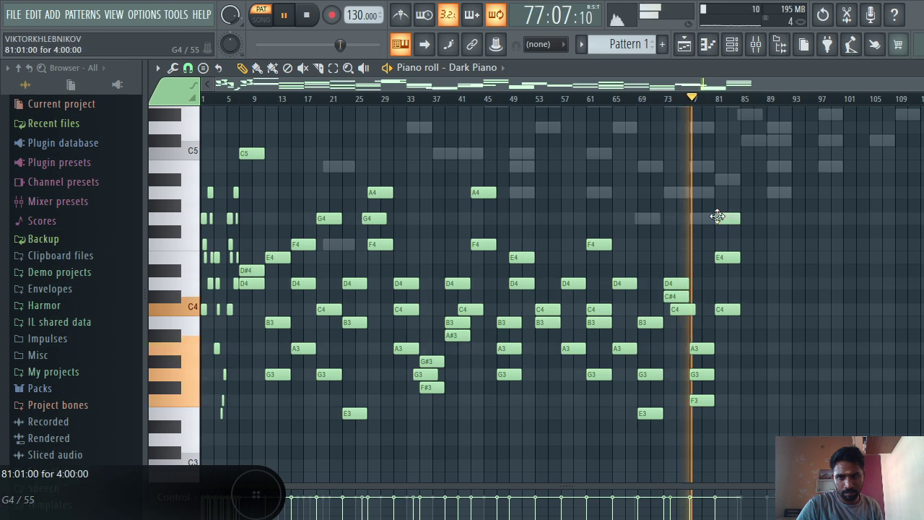
- Add four-bar notes F3, G3 and A3 at bar 85, and G4, D3 and C4 at bar 89
click(747, 400)
click(746, 374)
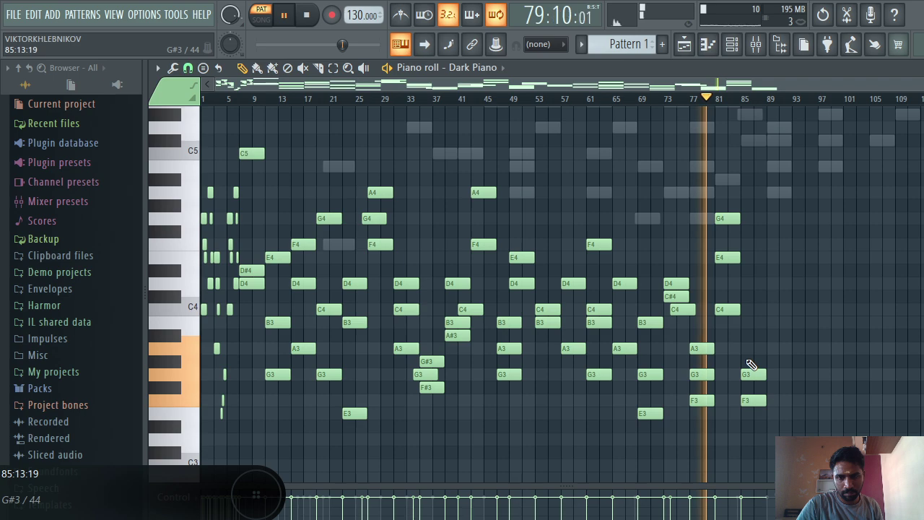
click(747, 348)
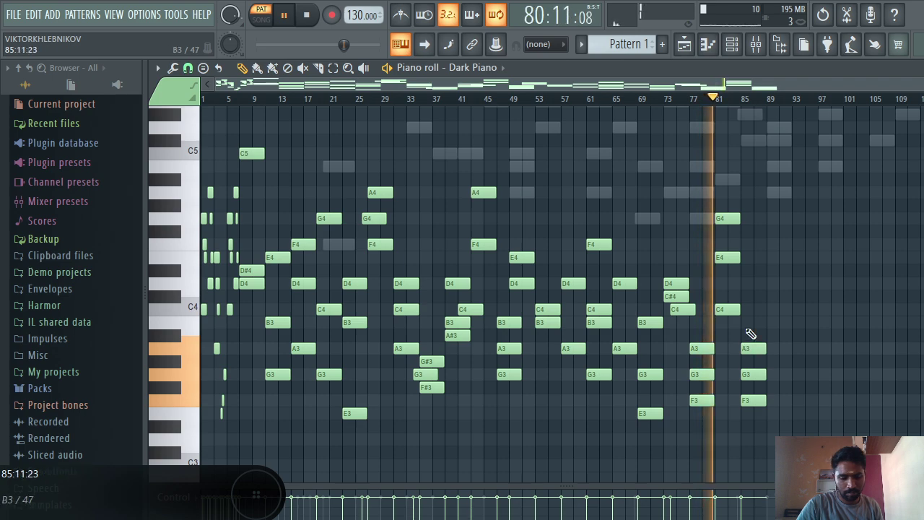
click(778, 220)
click(779, 438)
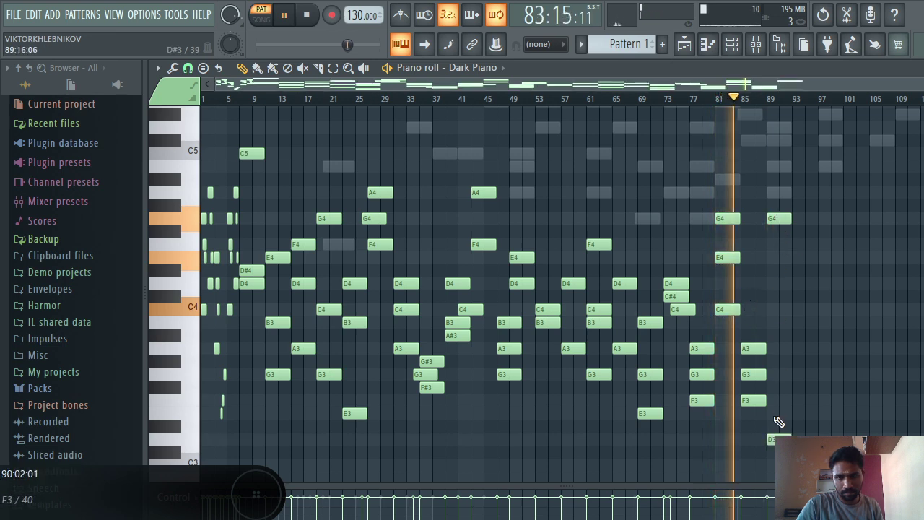
click(778, 311)
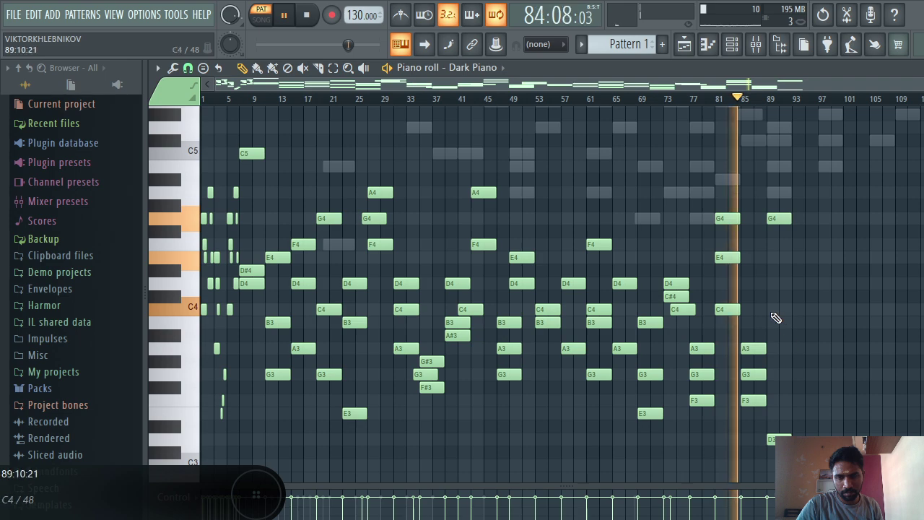
- Add four-bar notes E4, B3 and G3 at bar 93, and F4 at bar 85
click(799, 258)
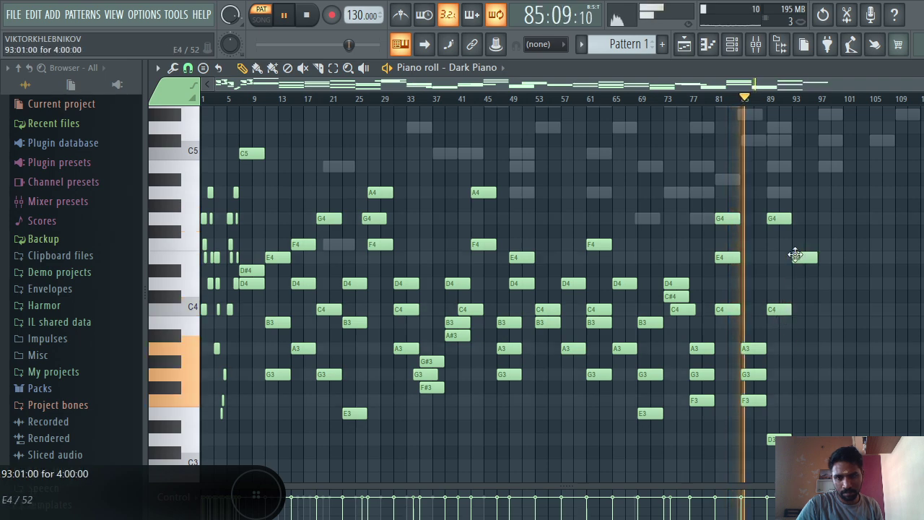
click(748, 246)
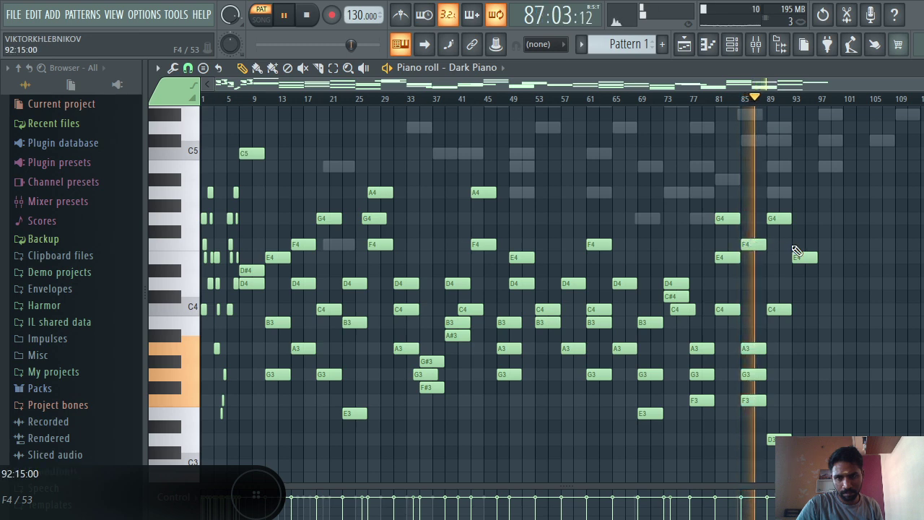
click(798, 324)
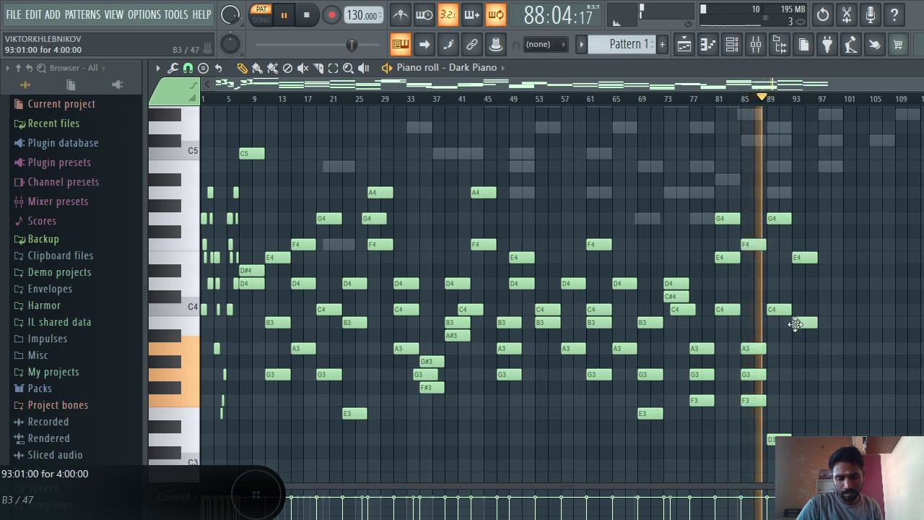
click(800, 375)
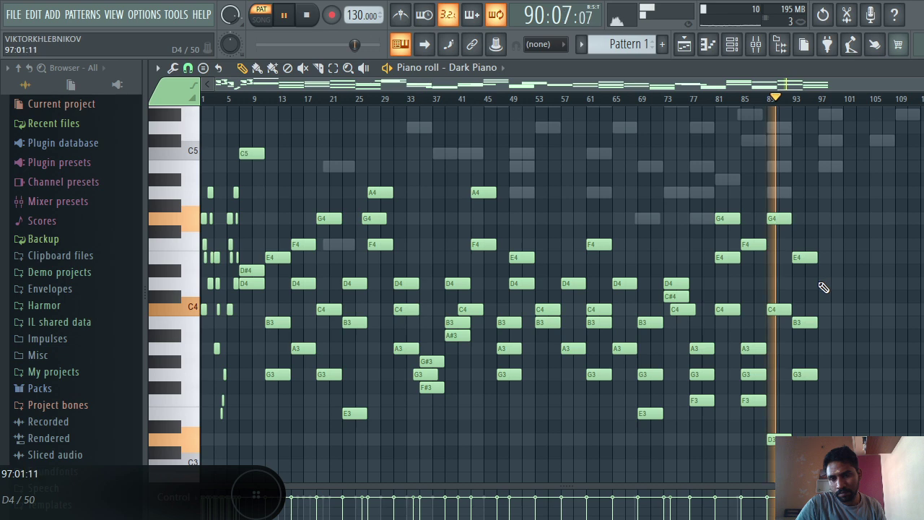
- Add four-bar notes D4, F4 and A3 at bar 97, and G3, B3, D3 and E4 at bar 101
click(822, 284)
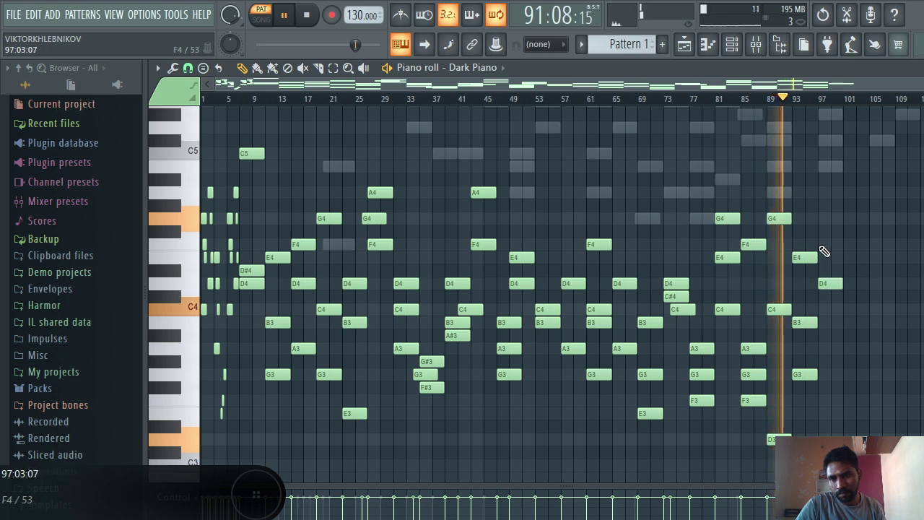
click(821, 348)
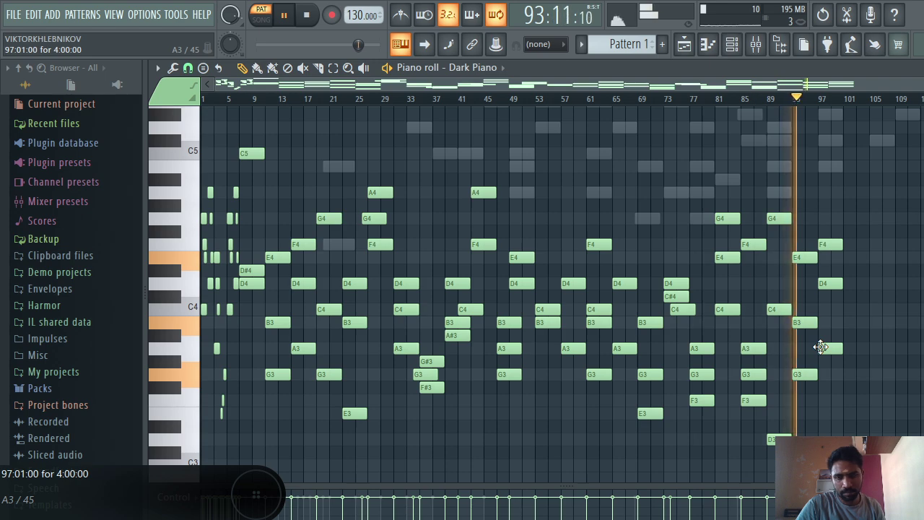
click(845, 375)
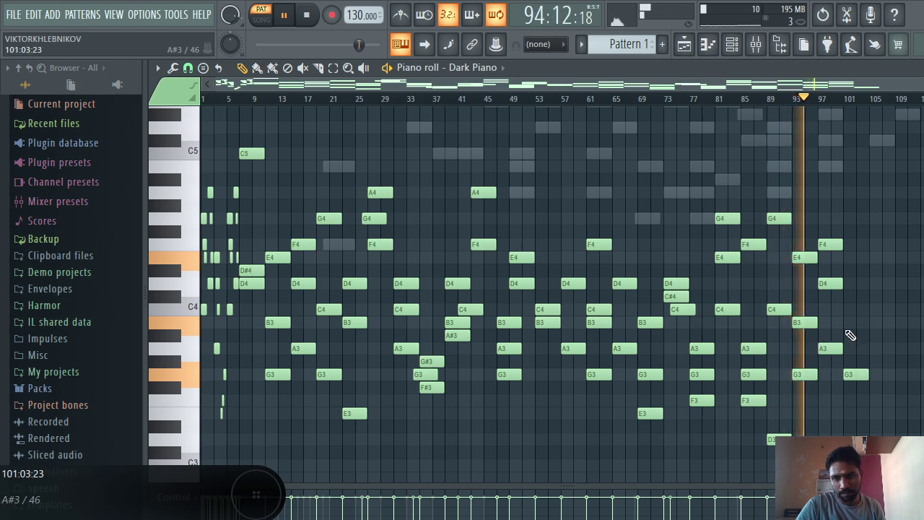
click(850, 323)
click(850, 438)
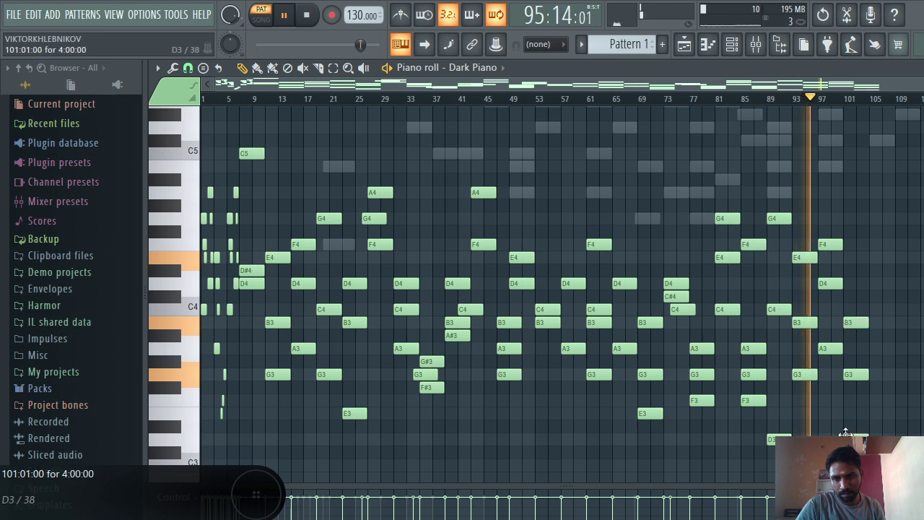
click(849, 259)
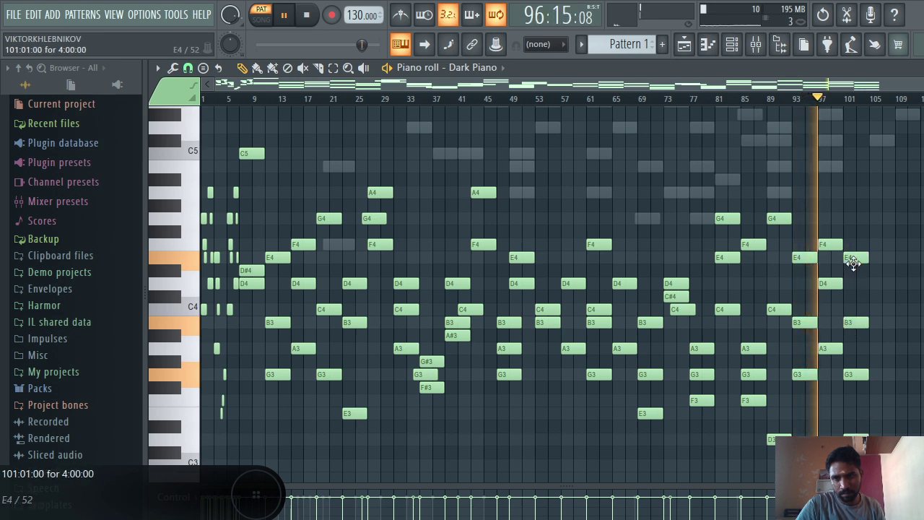
- Add four-bar notes D4, F4, A3 and F3 at bar 105
click(873, 285)
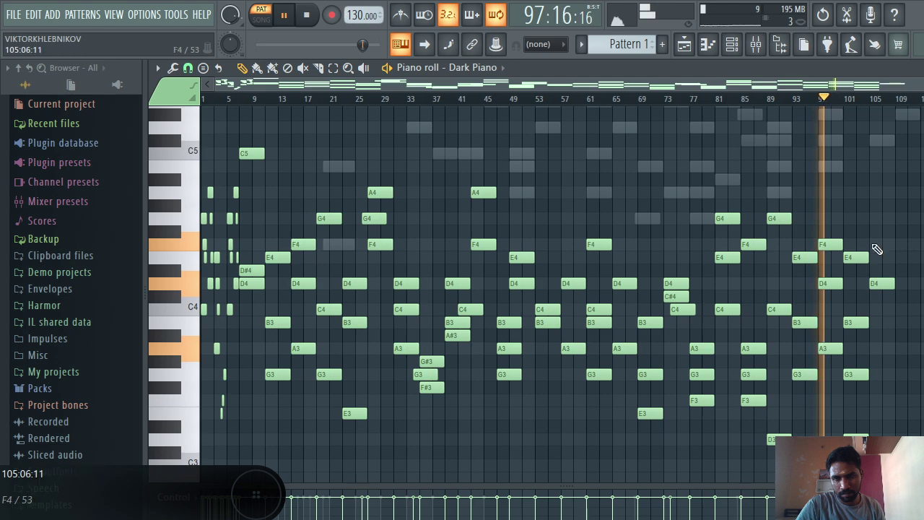
click(873, 244)
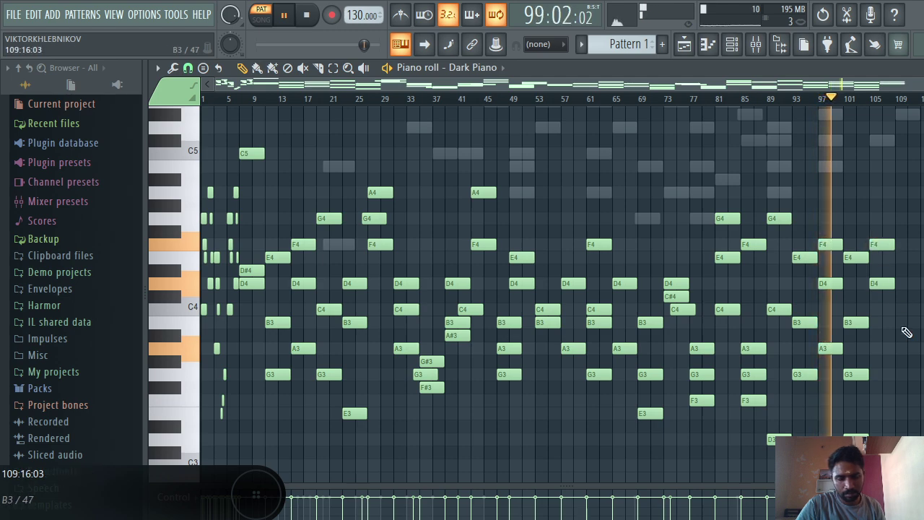
click(875, 348)
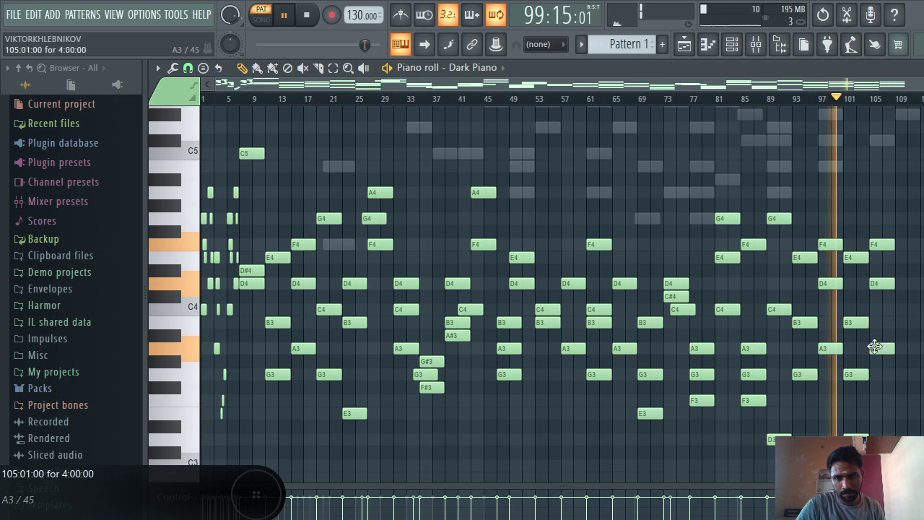
click(874, 401)
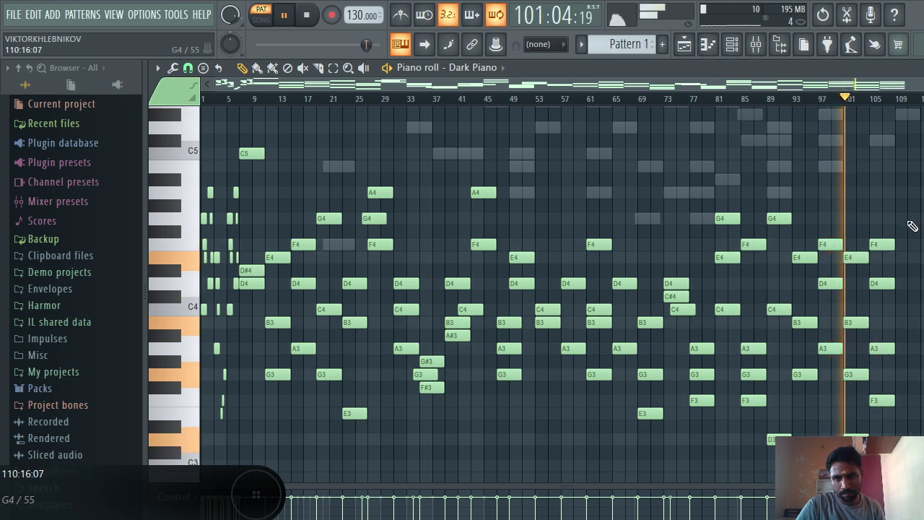
- Add four-bar notes G#4, F4, C4, A3 and E3 at bar 109
click(900, 208)
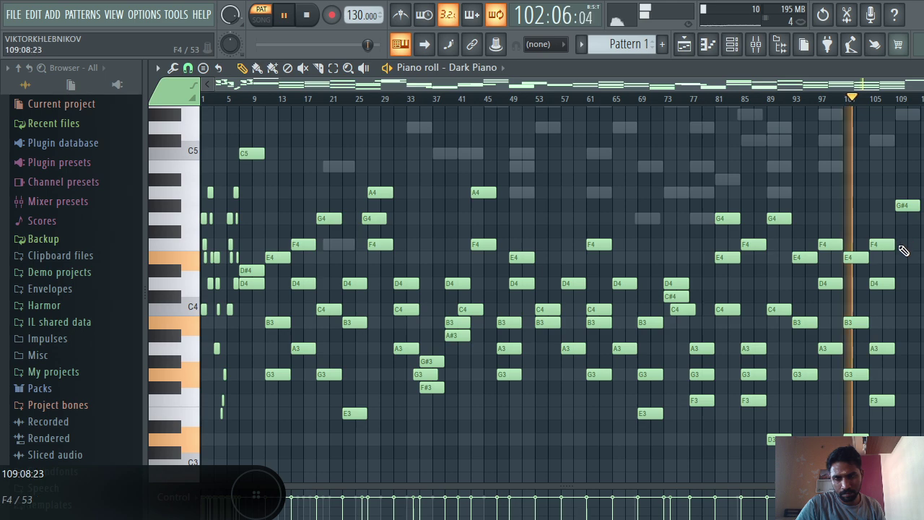
click(902, 248)
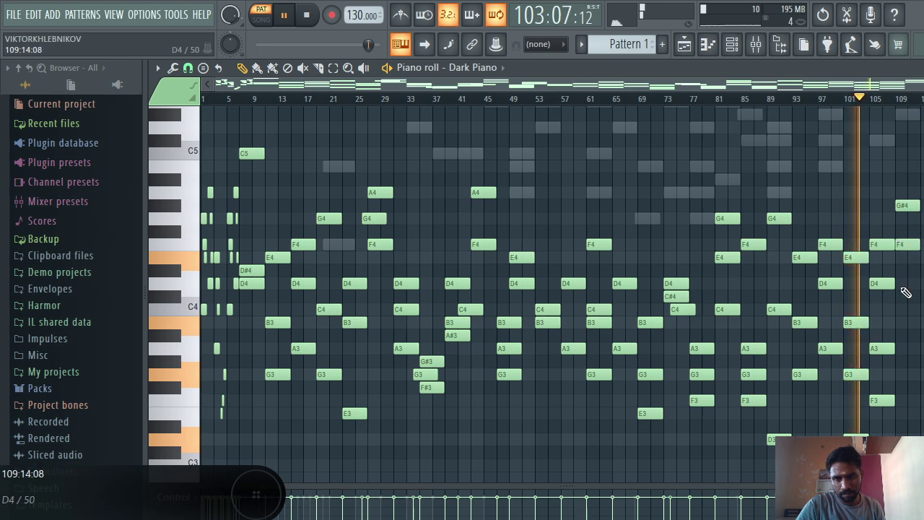
click(903, 309)
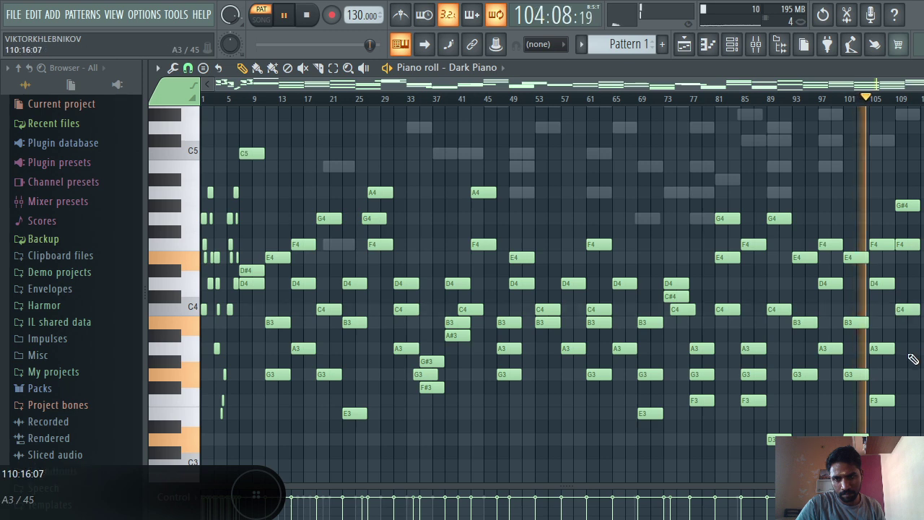
click(903, 349)
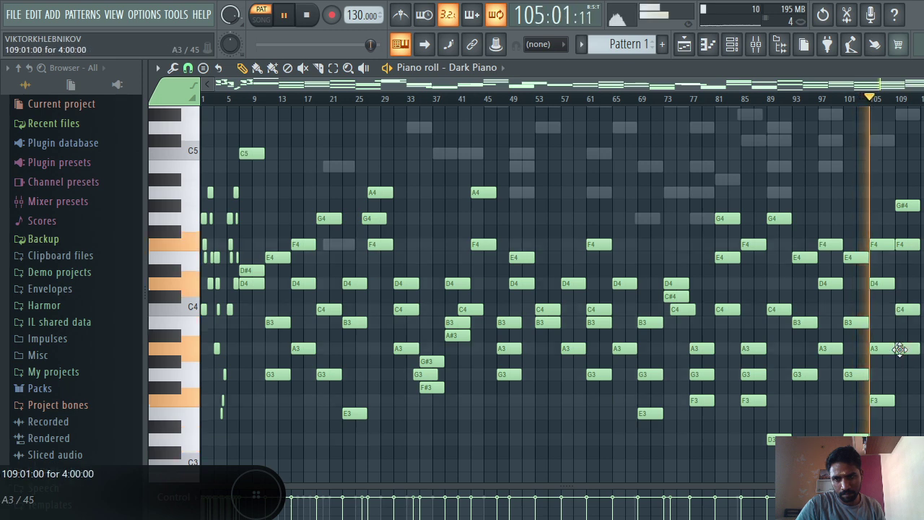
click(903, 413)
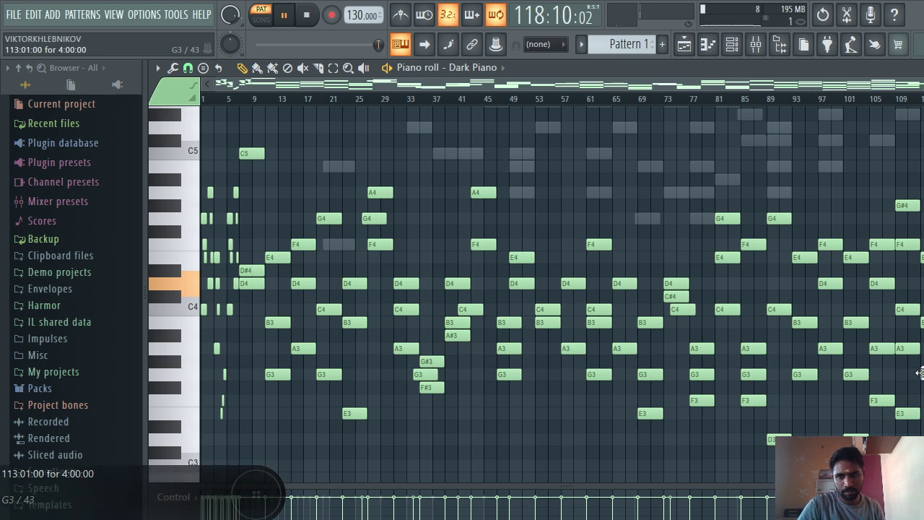
- Unmute the String Theory channel and play the pattern from the start with the Dark Piano part
key(space)
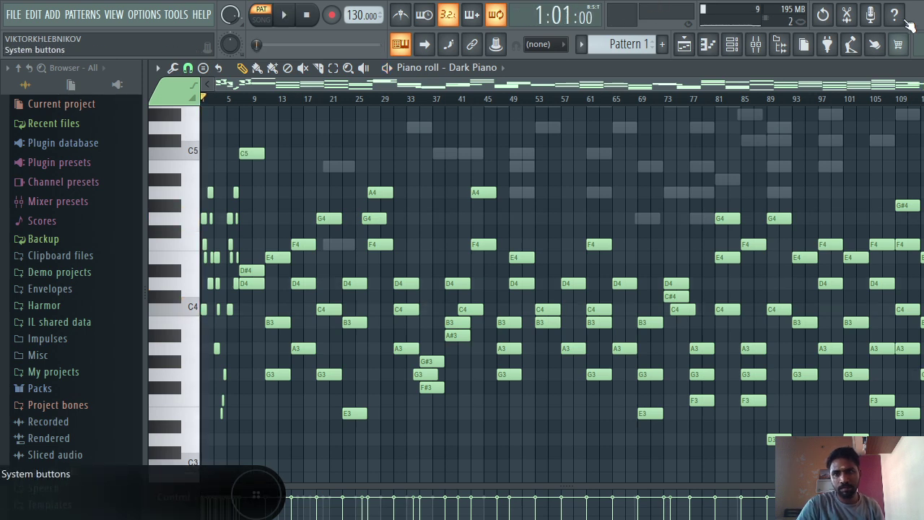
click(732, 44)
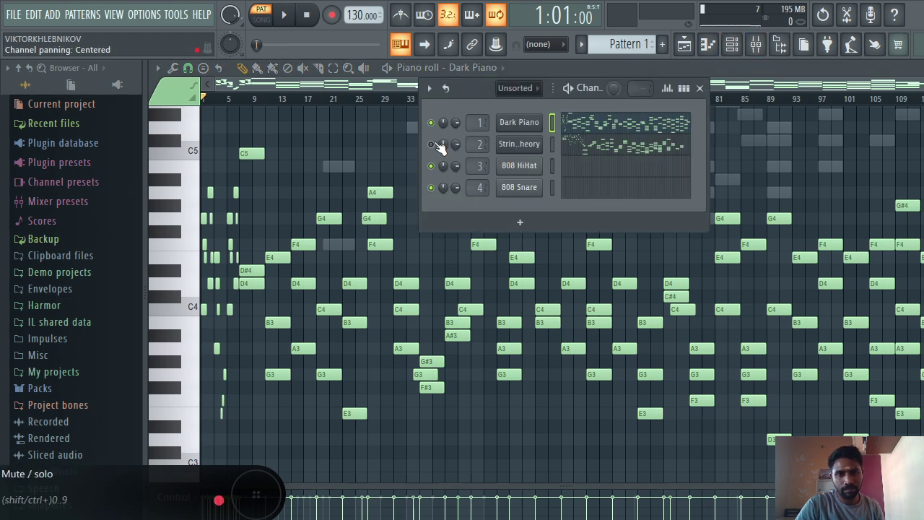
key(space)
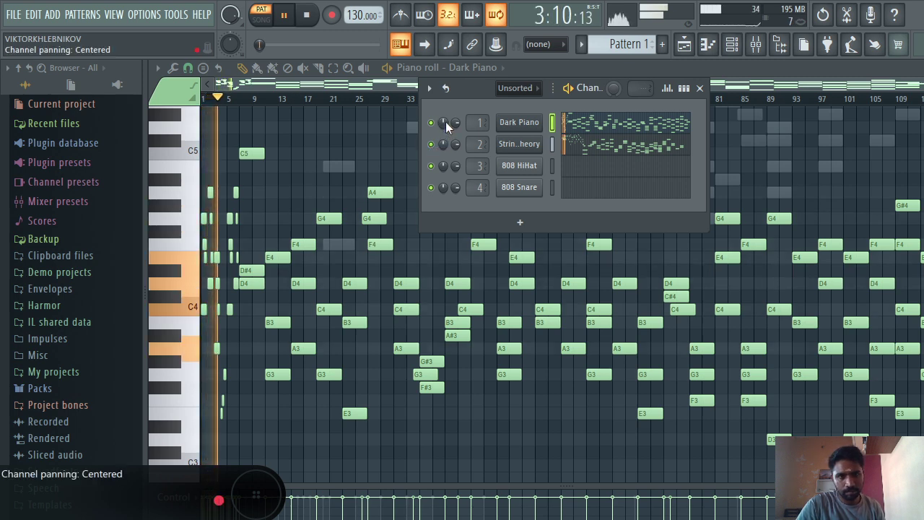
drag(444, 122, 444, 137)
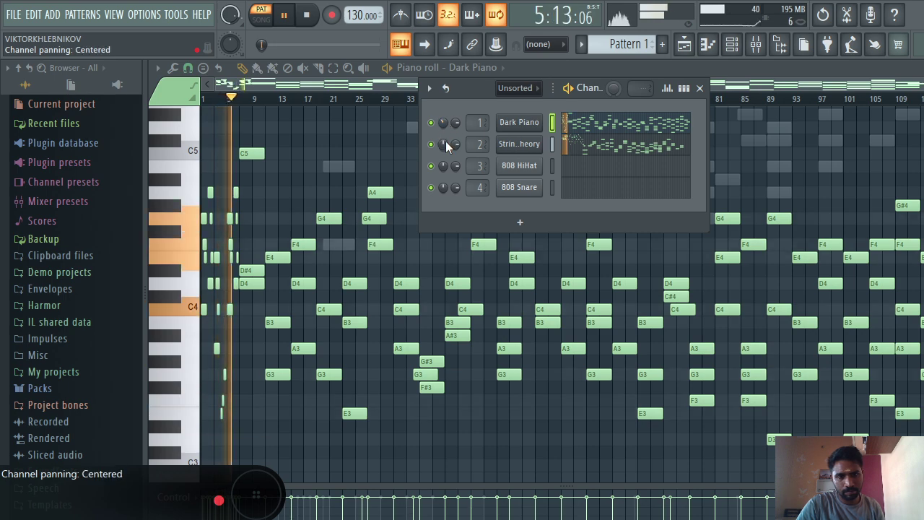
drag(458, 121, 440, 113)
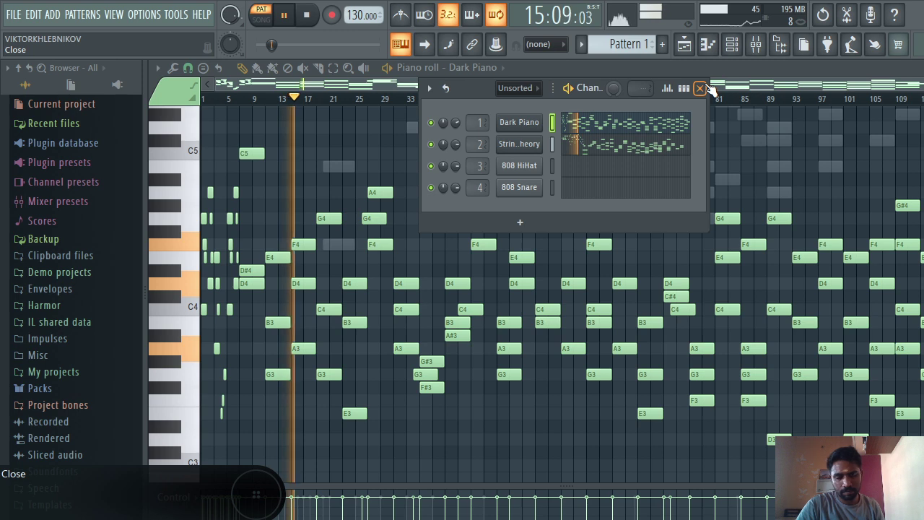
- Open the 808 HiHat's piano roll and try a random C Dorian pattern with the population lowered to minimum
click(599, 165)
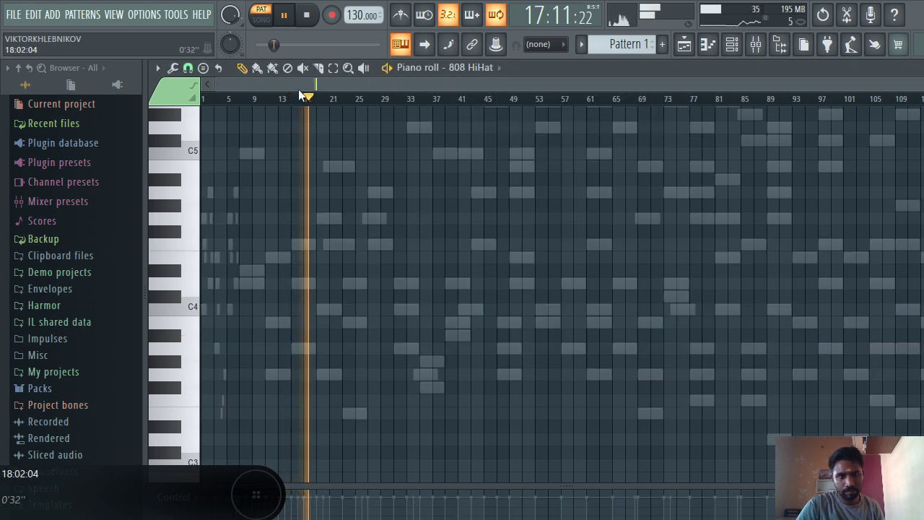
click(173, 68)
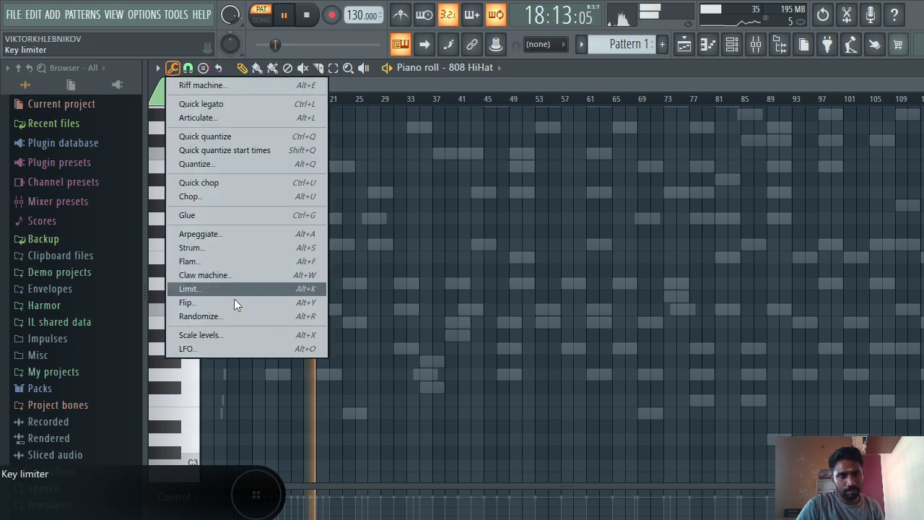
click(236, 316)
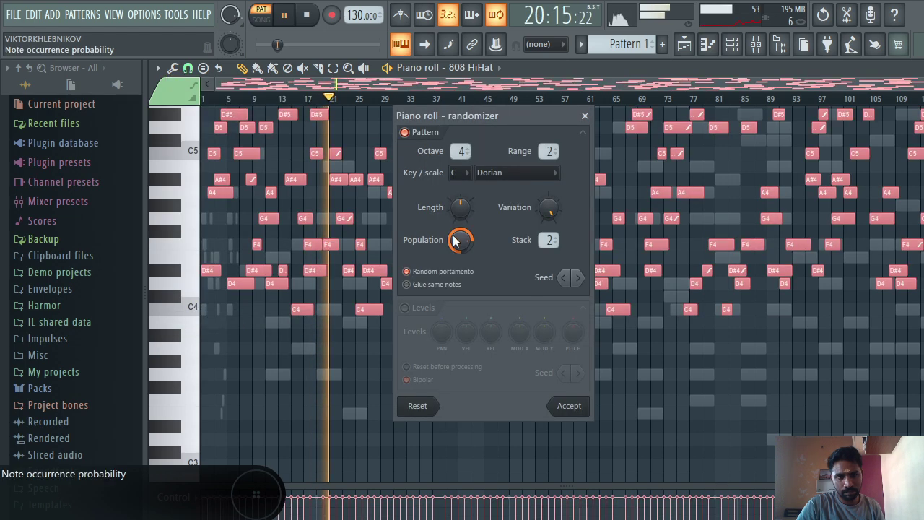
mouse_move(457, 240)
mouse_down()
mouse_move(458, 289)
mouse_move(456, 237)
mouse_move(460, 249)
mouse_up()
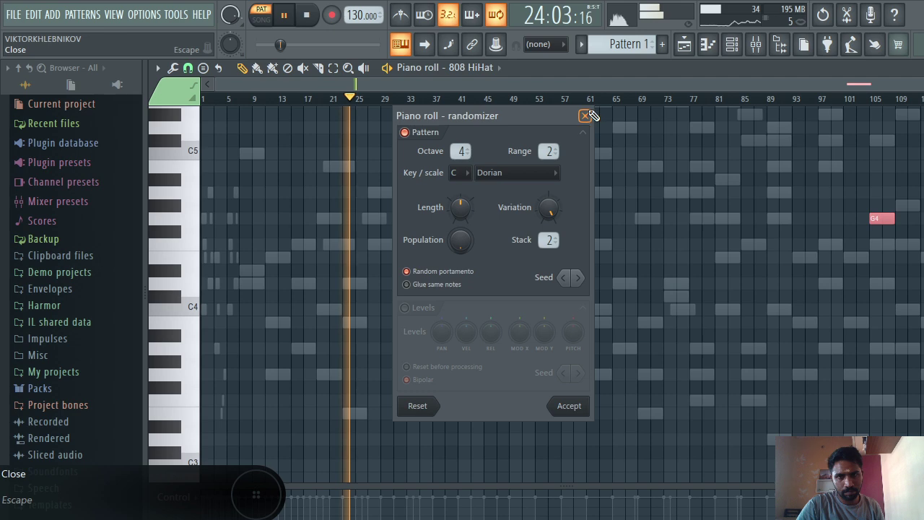
click(585, 117)
click(174, 70)
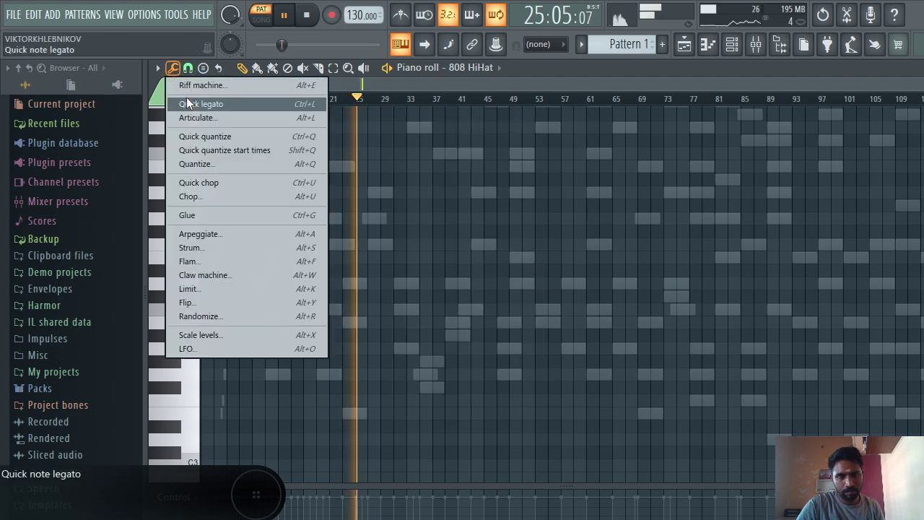
click(188, 99)
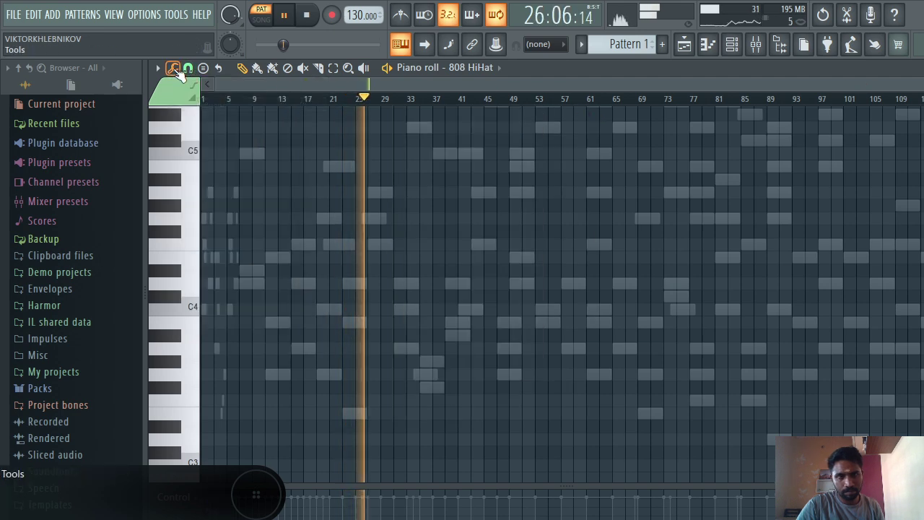
click(174, 68)
click(183, 85)
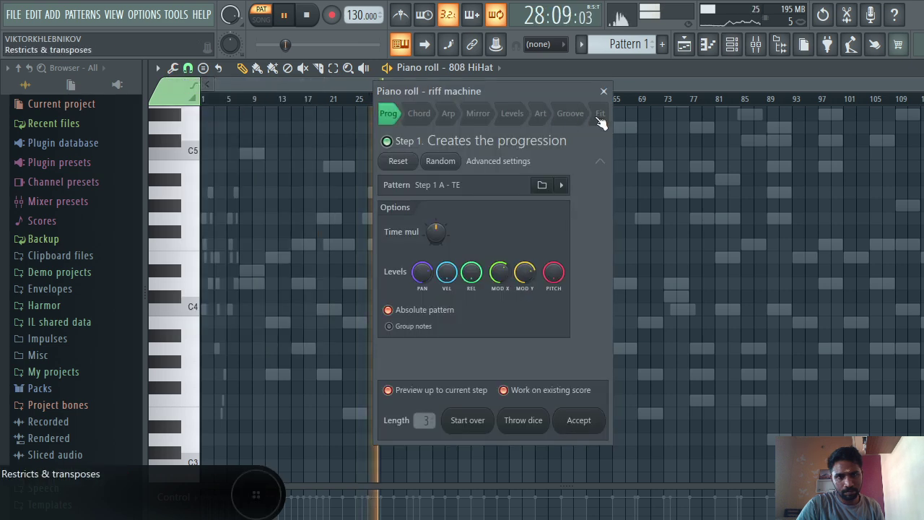
click(604, 92)
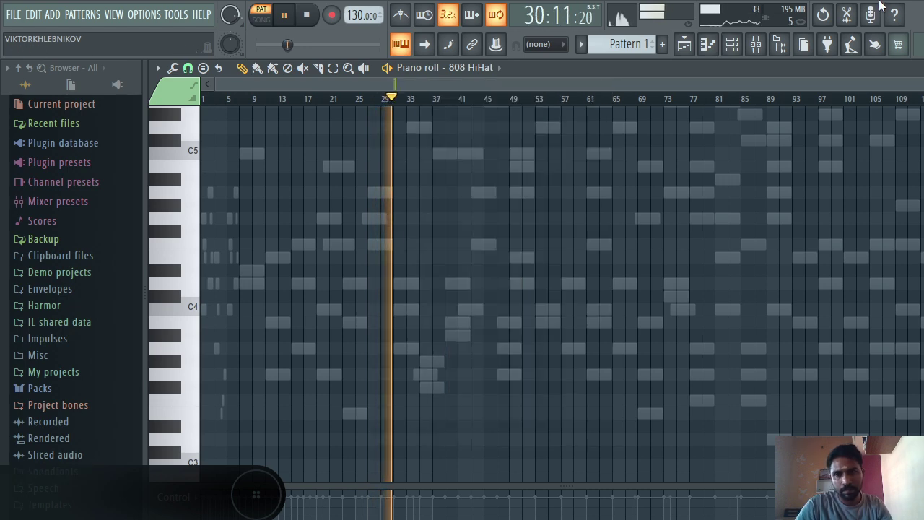
- Replace the 808 HiHat channel's instrument with FLEX and show the favourite presets
click(732, 44)
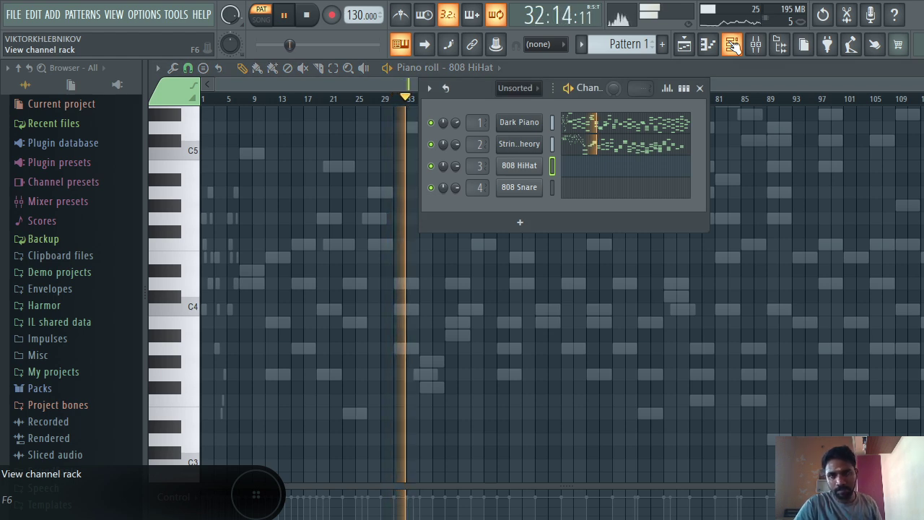
click(528, 167)
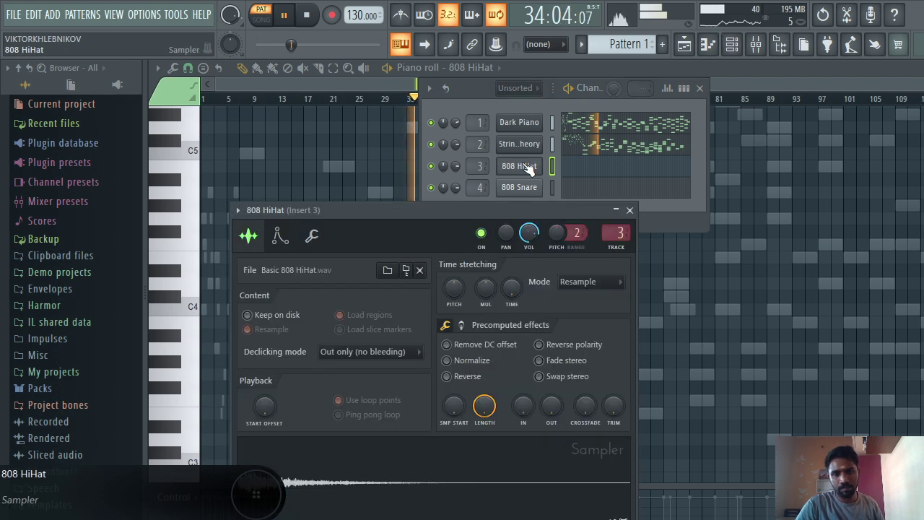
click(629, 210)
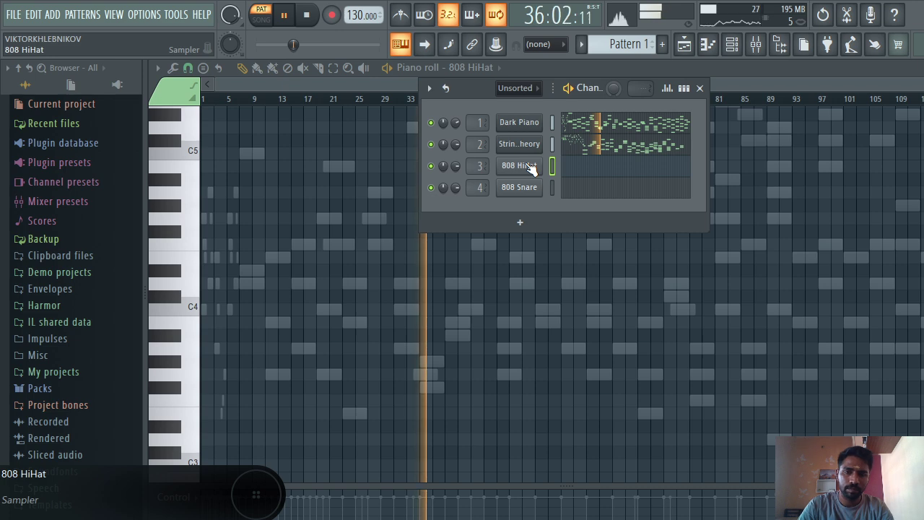
right_click(531, 168)
mouse_move(609, 291)
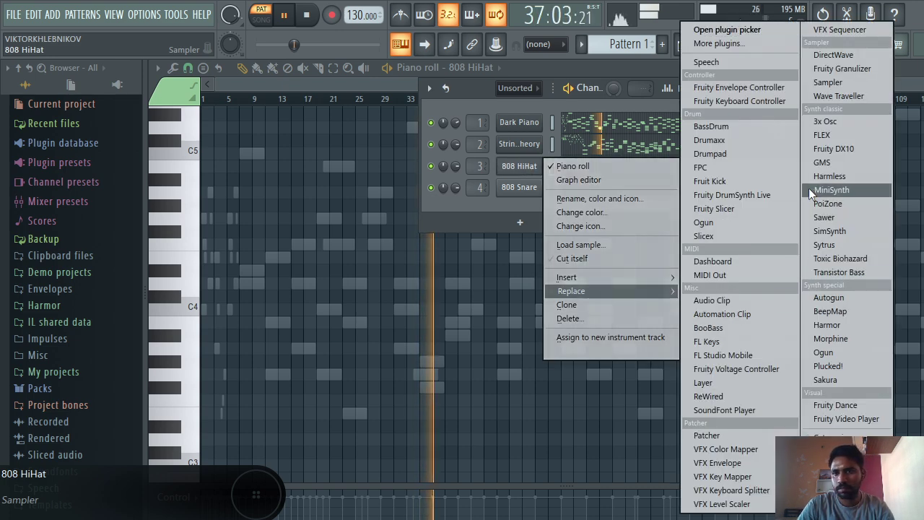
click(821, 135)
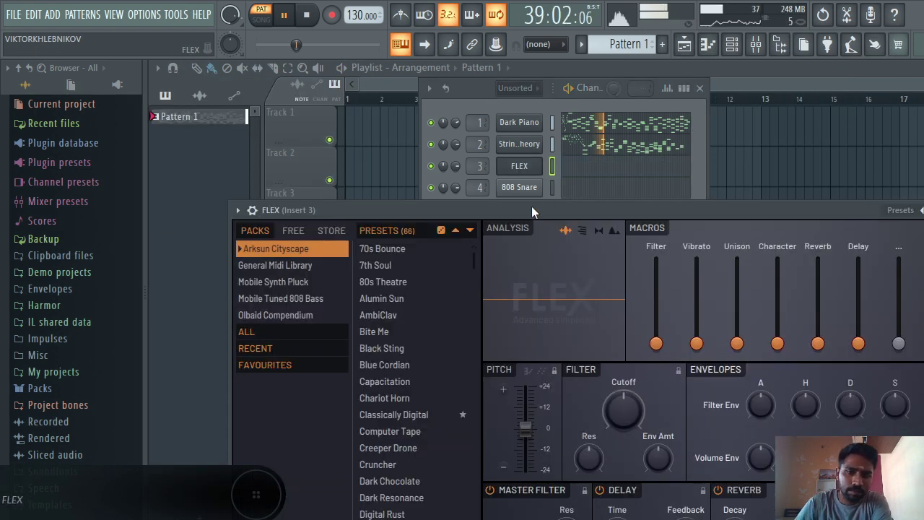
drag(531, 206, 486, 45)
click(207, 211)
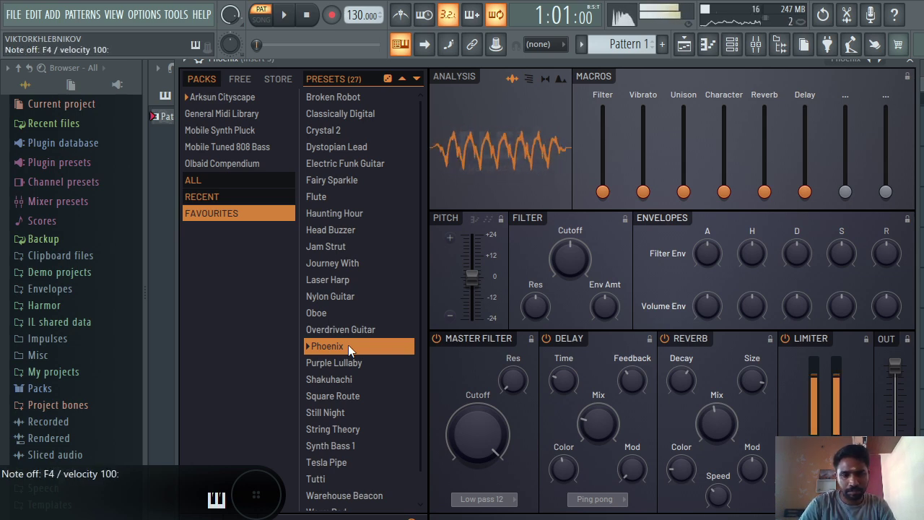
- Try the Tutti preset with its pitch lowered to about -16 and the master filter set to All pass
click(324, 480)
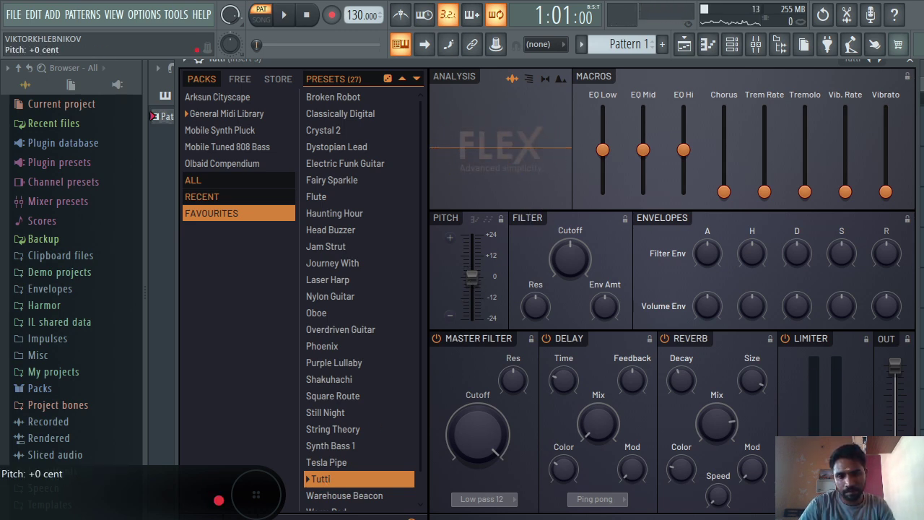
drag(472, 274, 471, 301)
key(n)
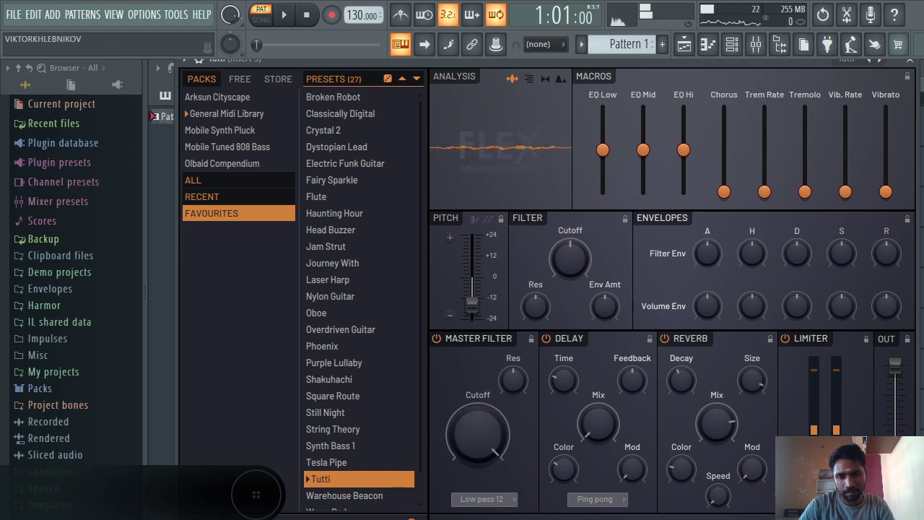
click(488, 500)
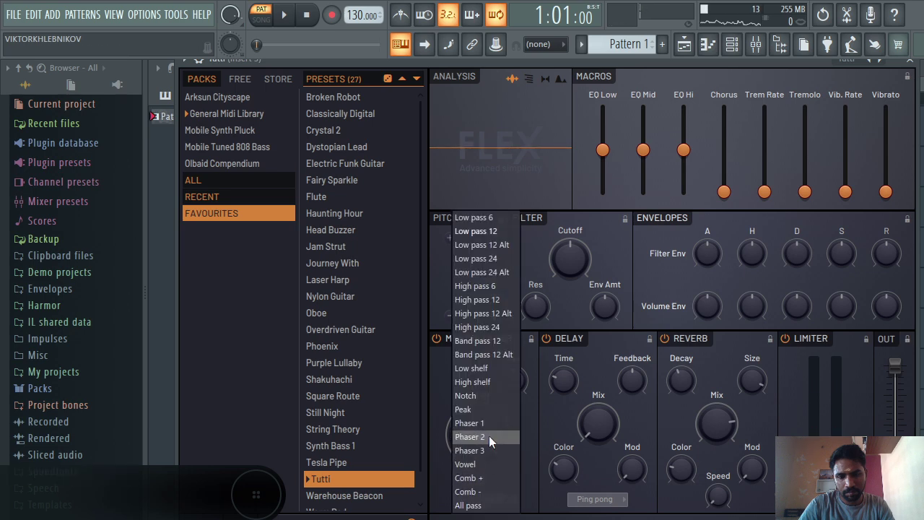
click(493, 505)
key(n)
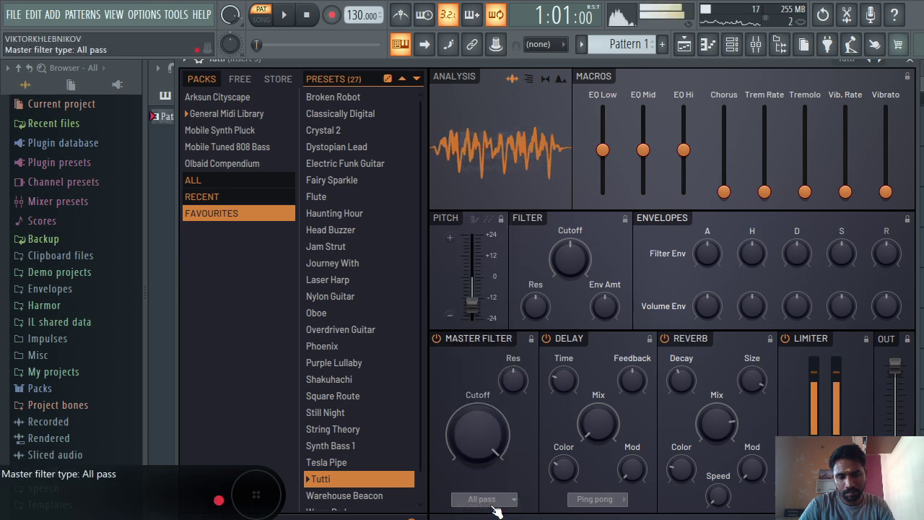
- Try the Phoenix preset and the White Pluck preset, raising White Pluck's pitch to about +12
click(376, 344)
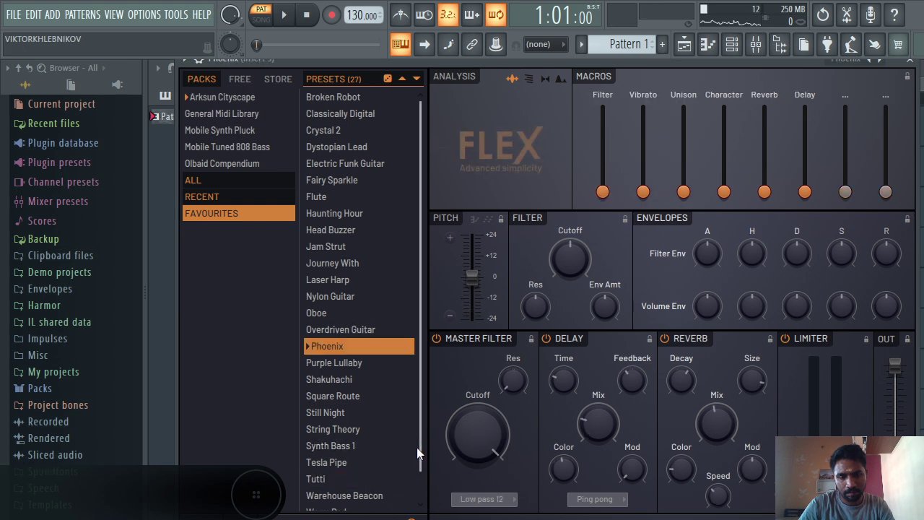
scroll(416, 453, down, 1)
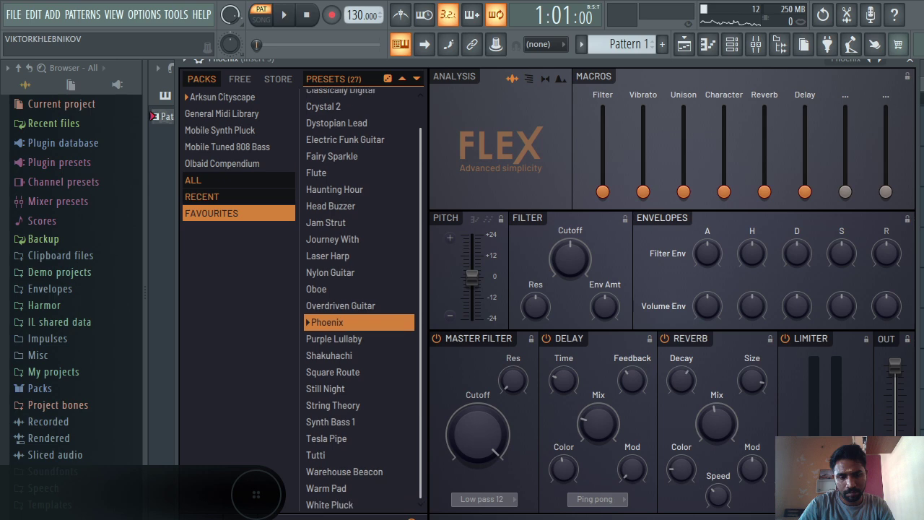
click(402, 506)
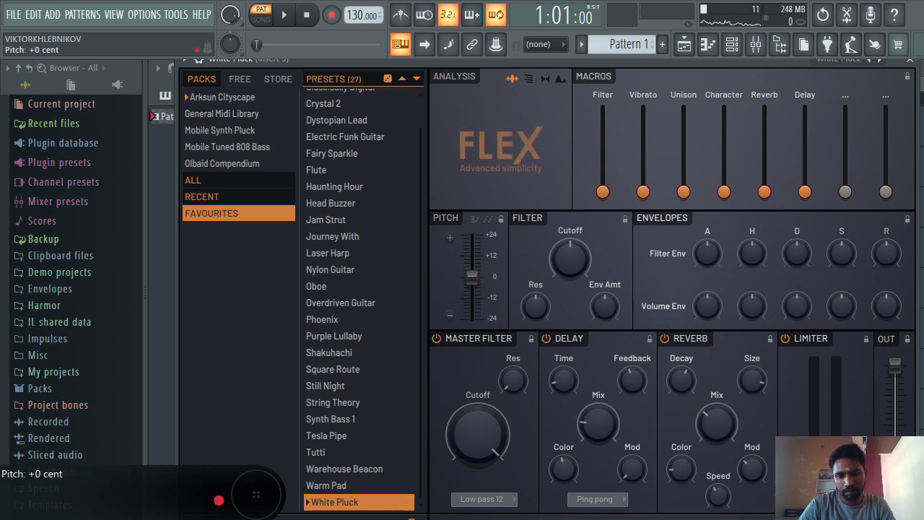
drag(472, 275, 482, 260)
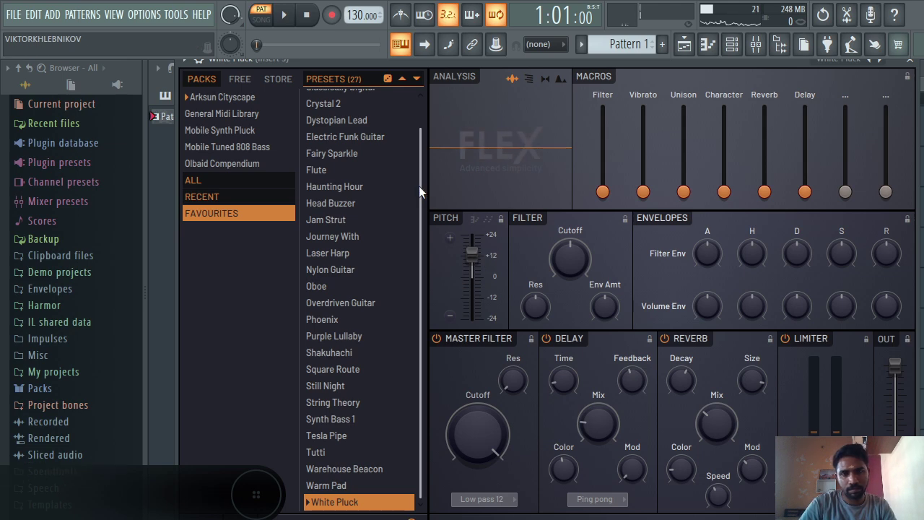
- Load the Classically Digital preset with its Filter macro raised near maximum and its pitch lowered to about -9
scroll(419, 186, up, 2)
click(363, 117)
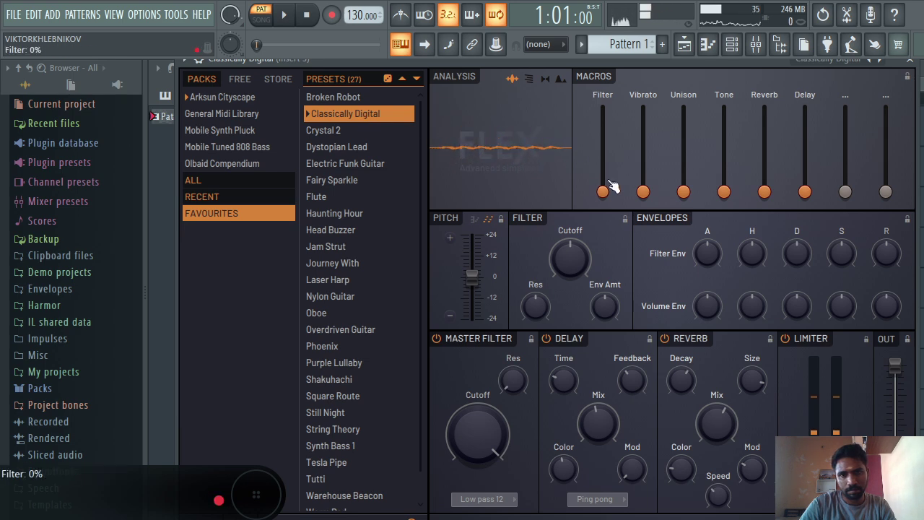
drag(603, 111, 608, 117)
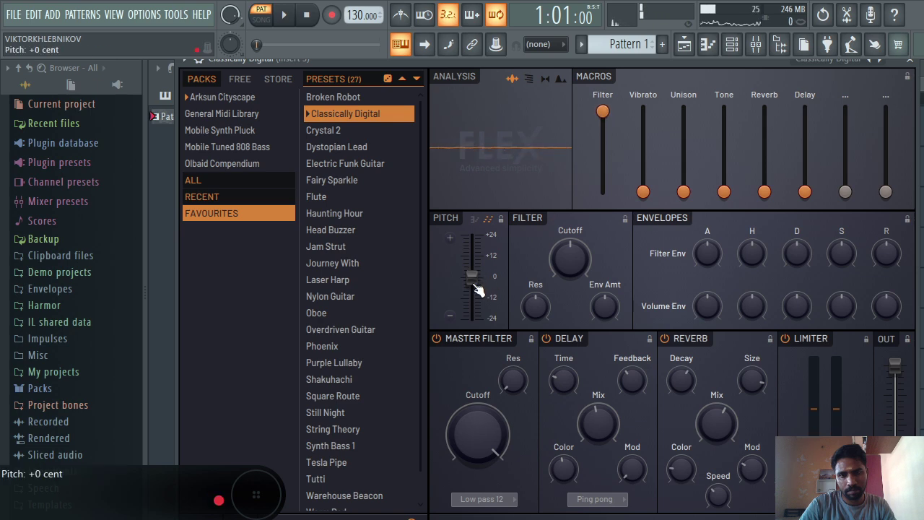
key(x)
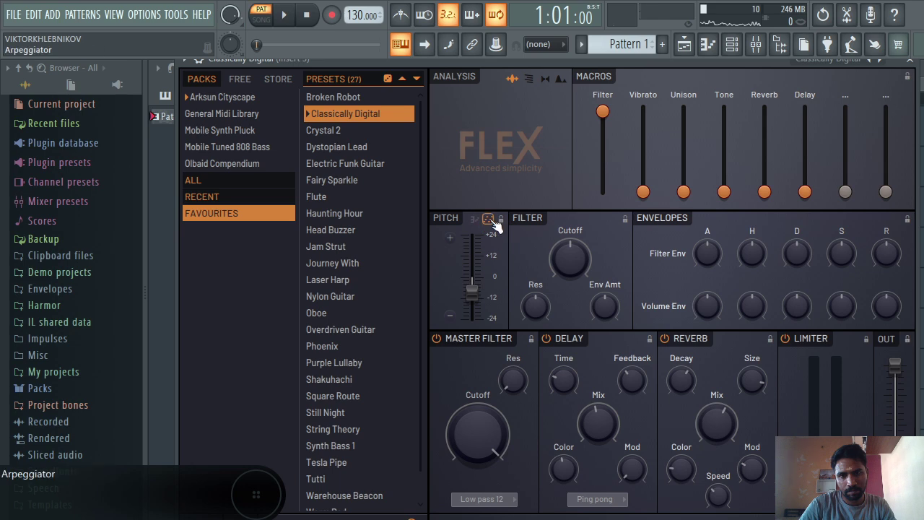
- Audition Classically Digital with its Tone macro at about half, and try the Broken Robot preset with its pitch raised to +24
key(x)
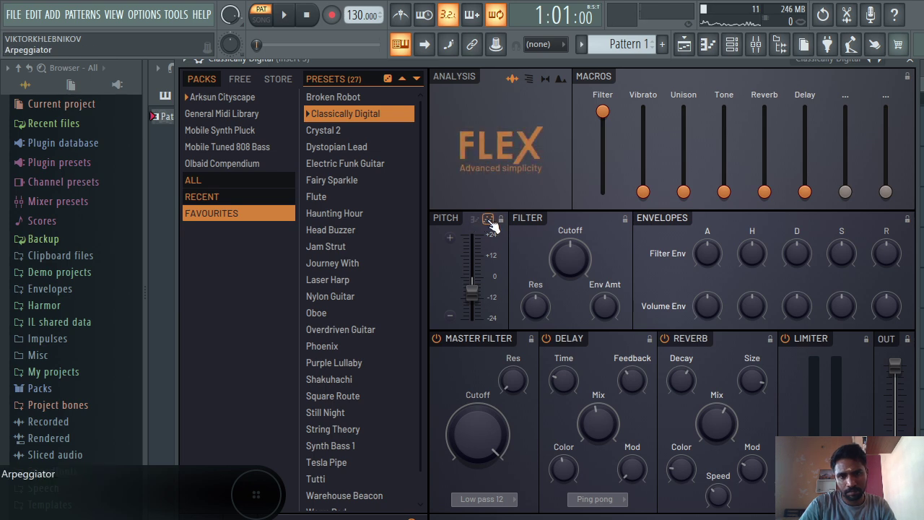
key(x)
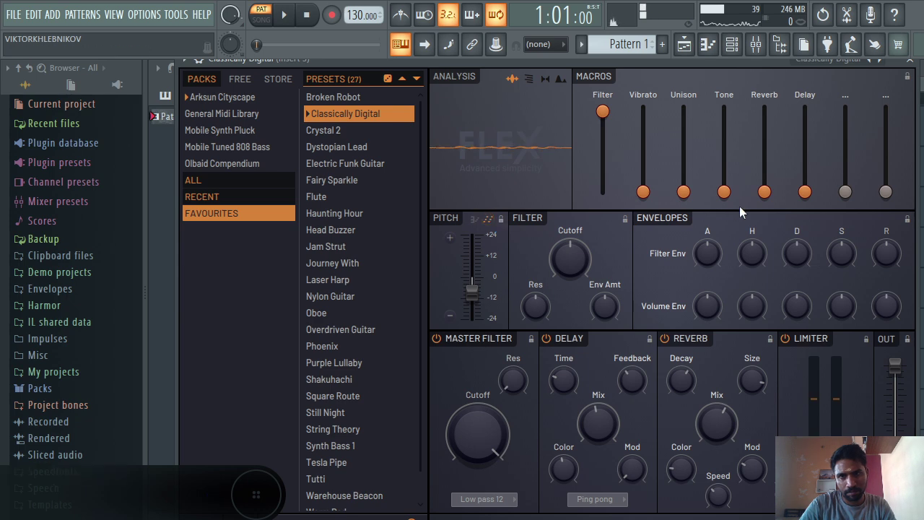
key(x)
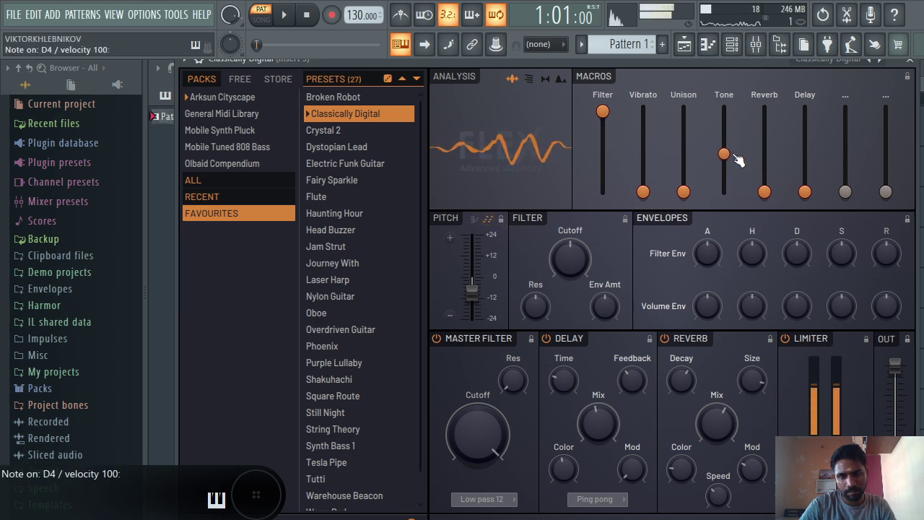
click(366, 96)
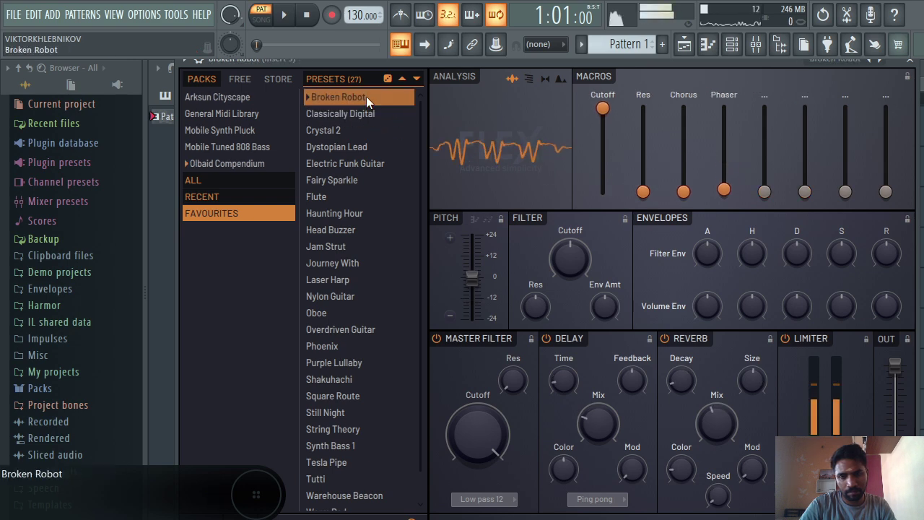
drag(479, 289, 474, 242)
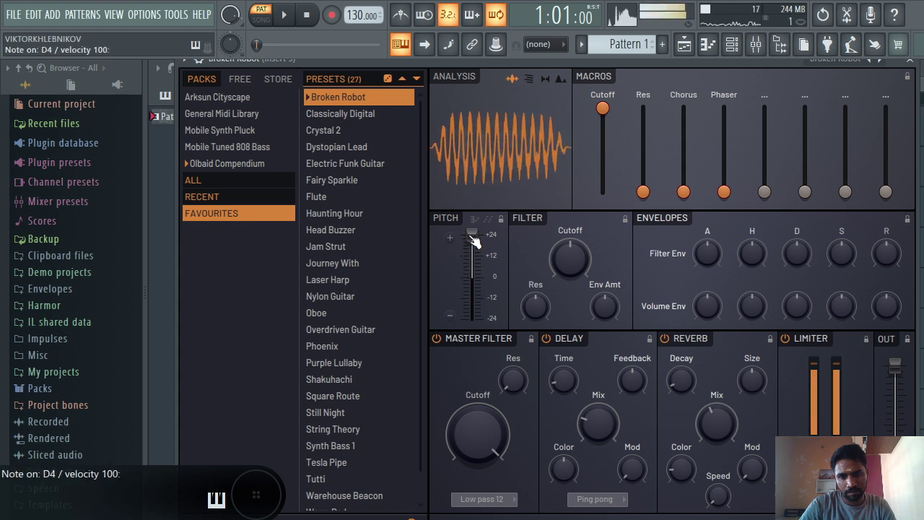
- Try the Fairy Sparkle and Electric Funk Guitar presets, playing test notes such as D4 and G4
click(350, 180)
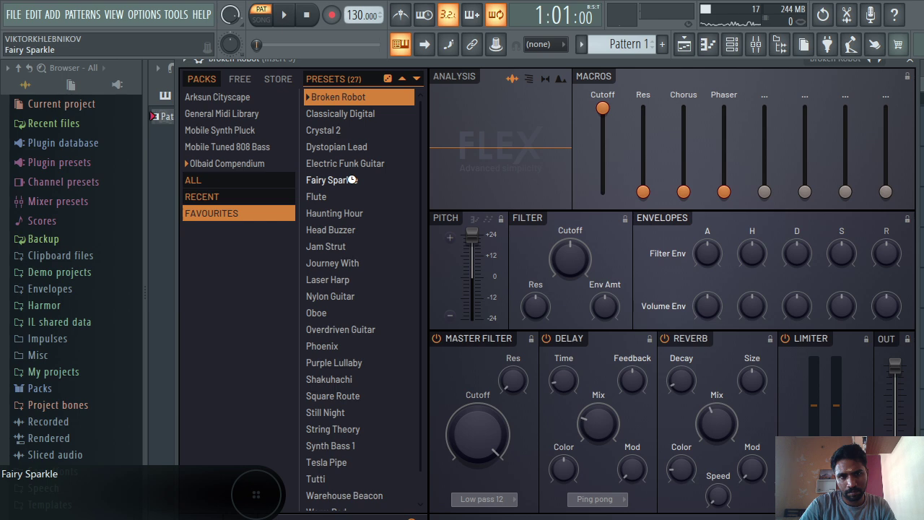
click(350, 158)
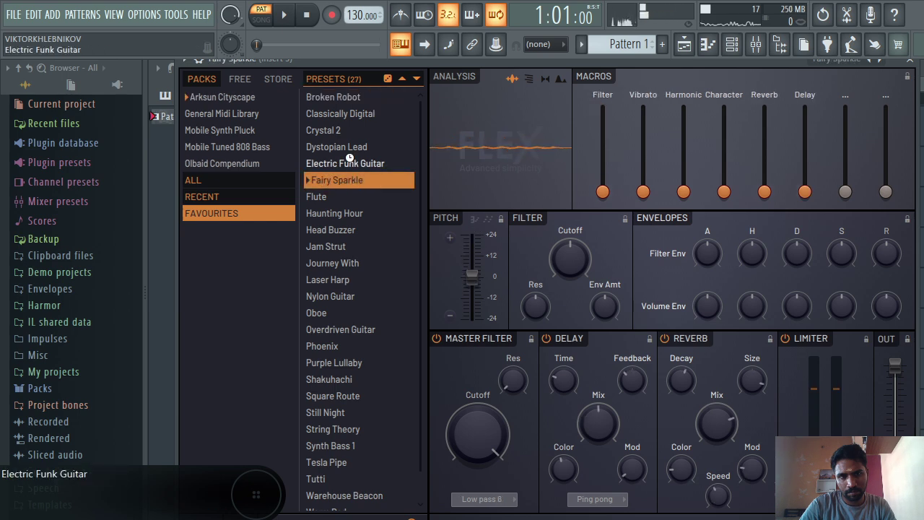
key(x)
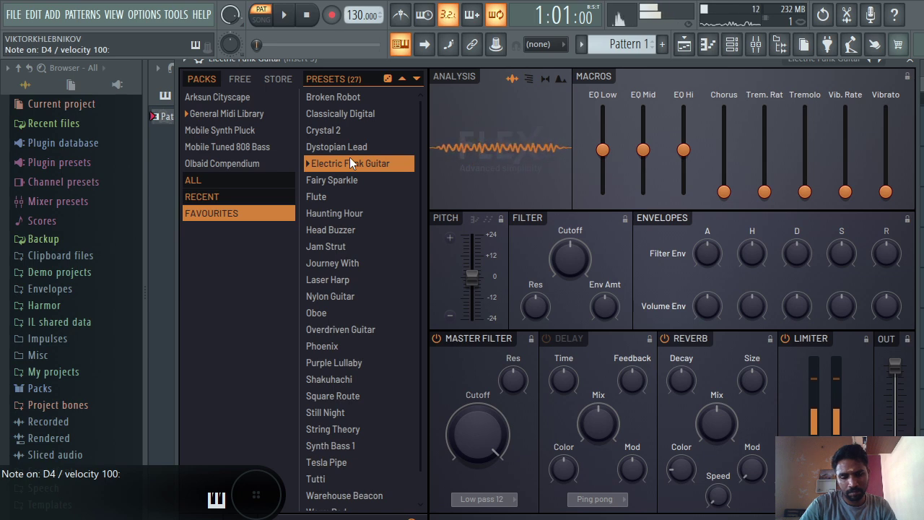
key(b)
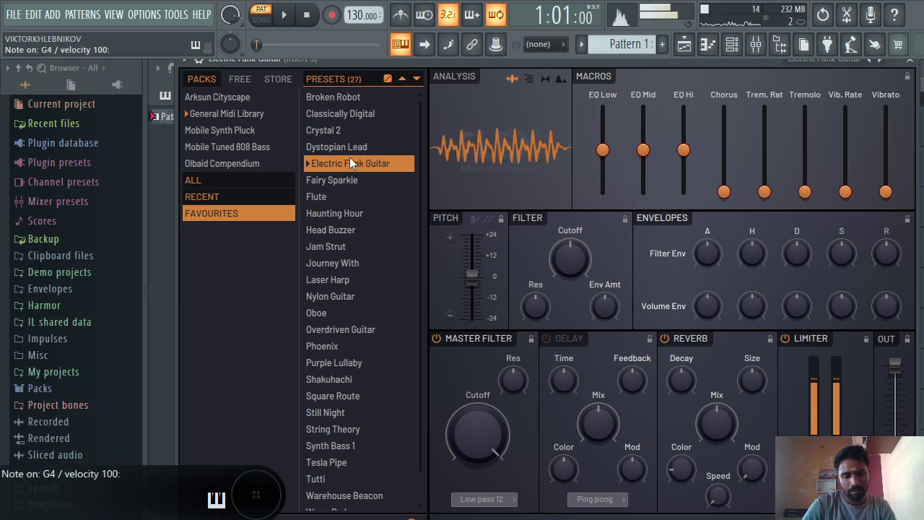
- Try the Laser Harp preset, lowering its pitch first to about -9 and finally to -24 while playing E5
click(341, 280)
key(e)
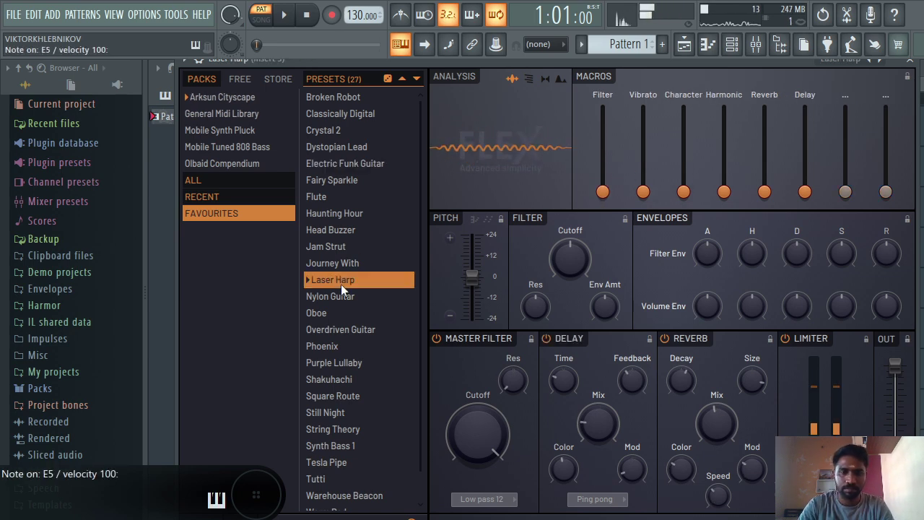
key(v)
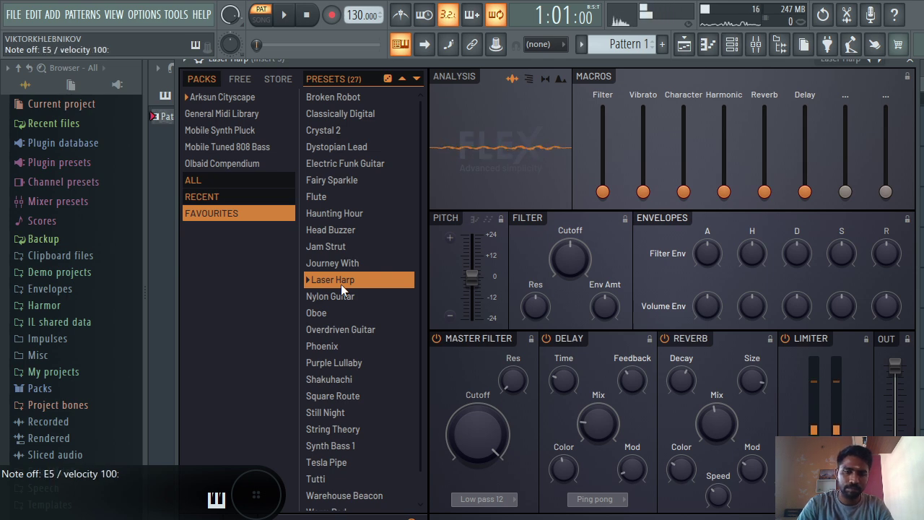
drag(472, 275, 473, 291)
key(e)
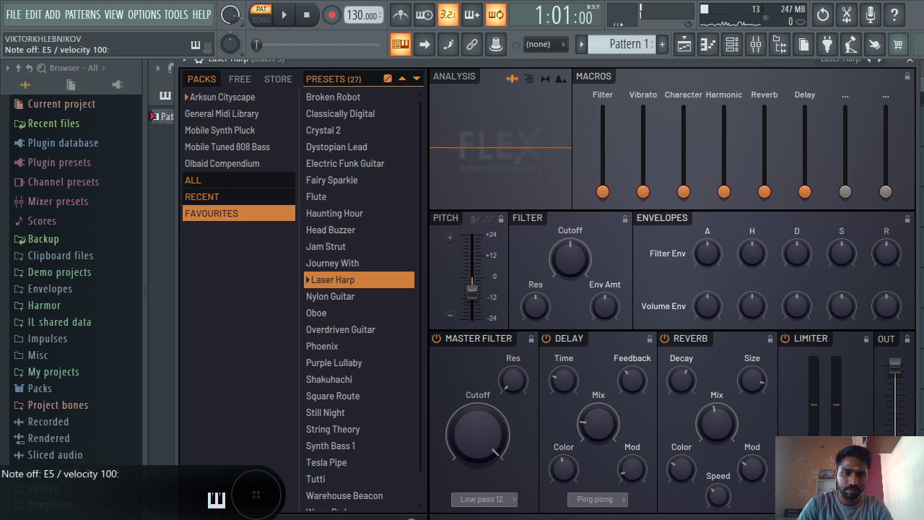
drag(471, 290, 473, 318)
key(e)
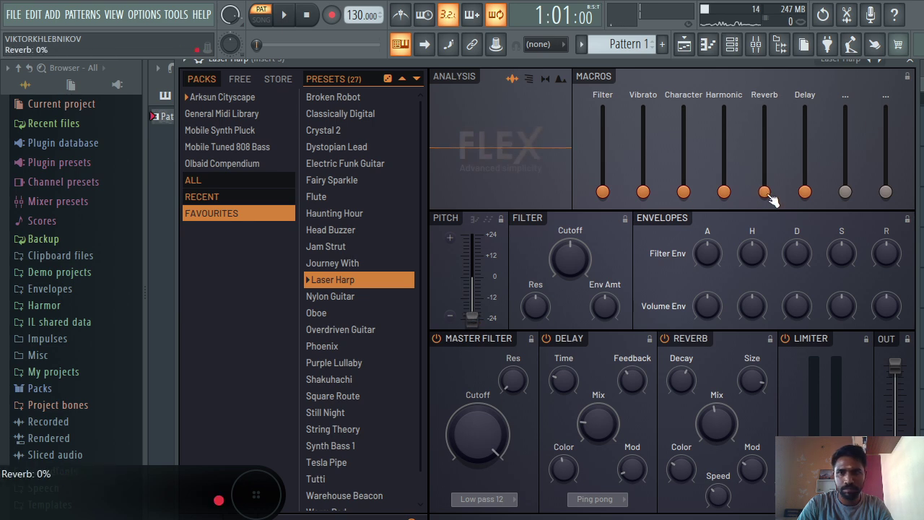
- Try Laser Harp with its Harmonic macro at maximum and its Filter macro at about two thirds
drag(725, 192, 725, 108)
key(e)
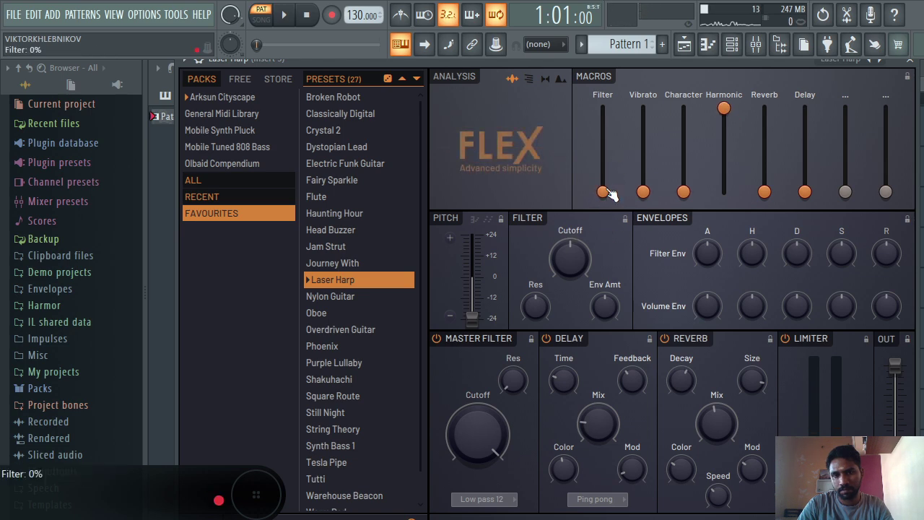
drag(603, 192, 604, 138)
key(e)
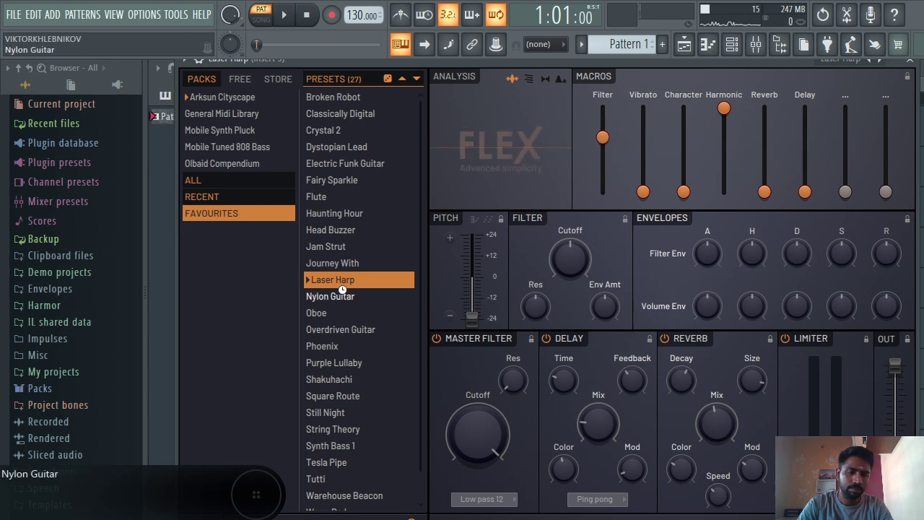
- Load the Nylon Guitar preset and audition it with melody notes between G4 and D6
key(y)
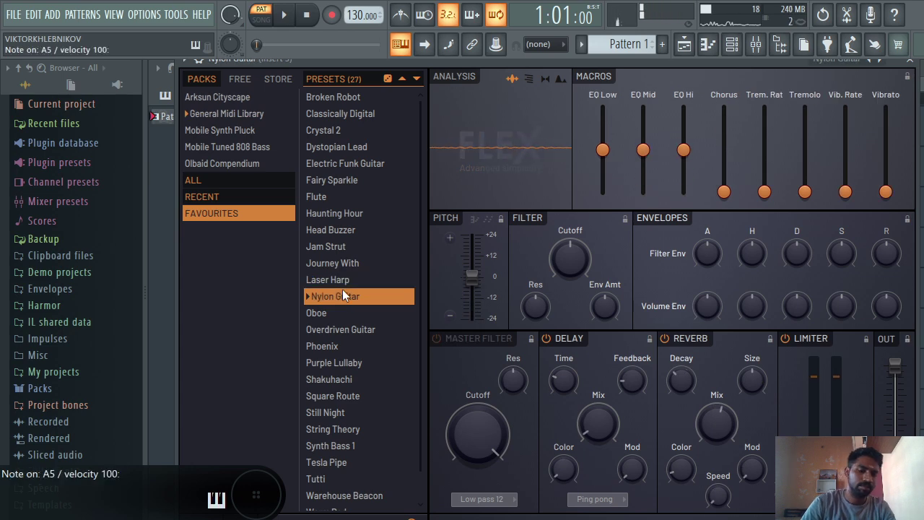
key(i)
key(o)
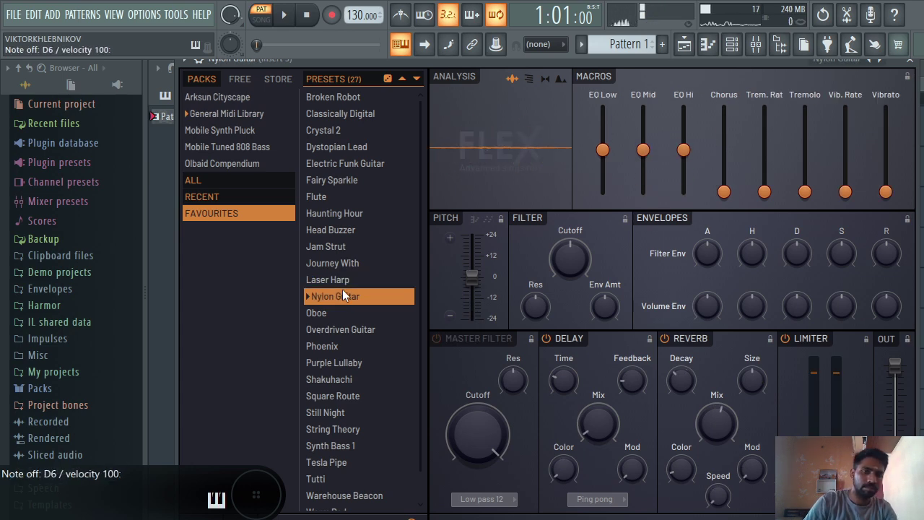
key(o)
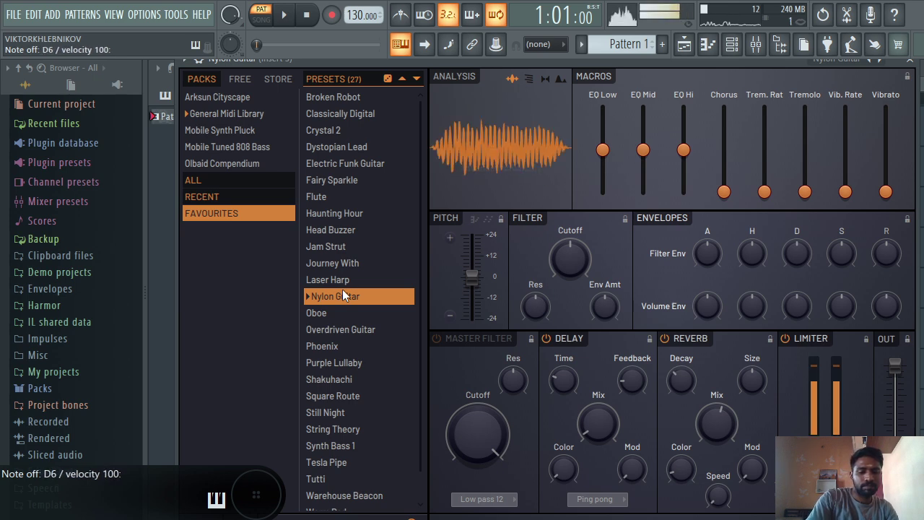
key(o)
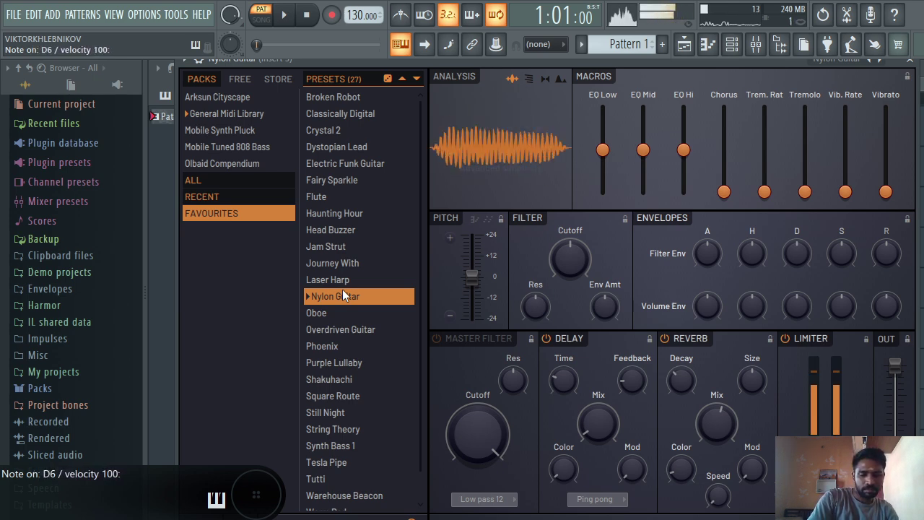
key(i)
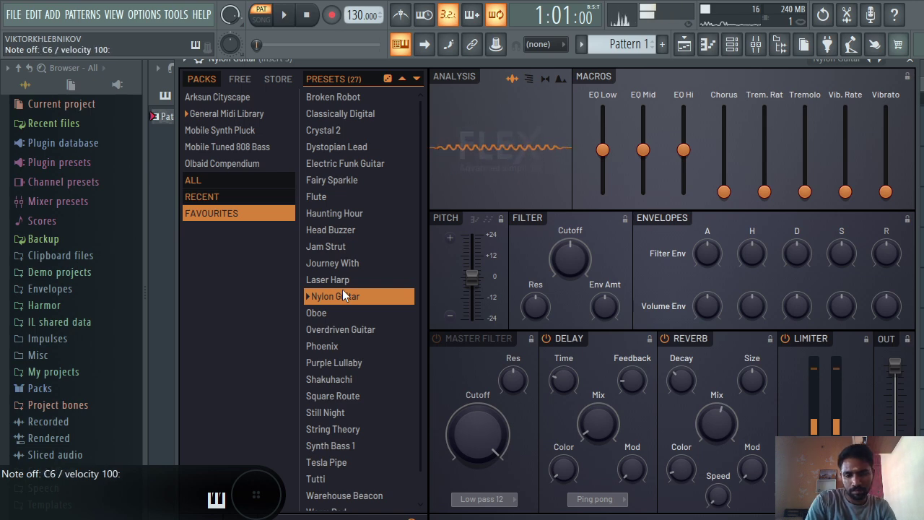
key(o)
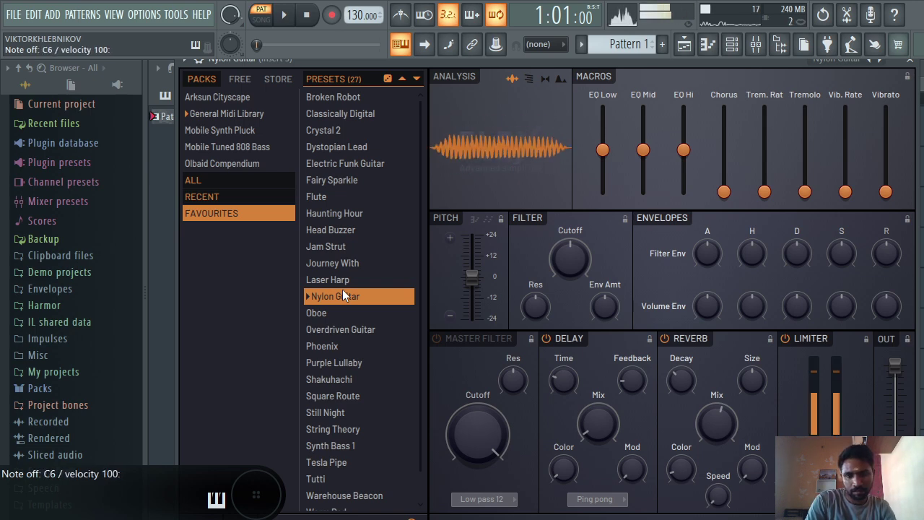
key(u)
key(b)
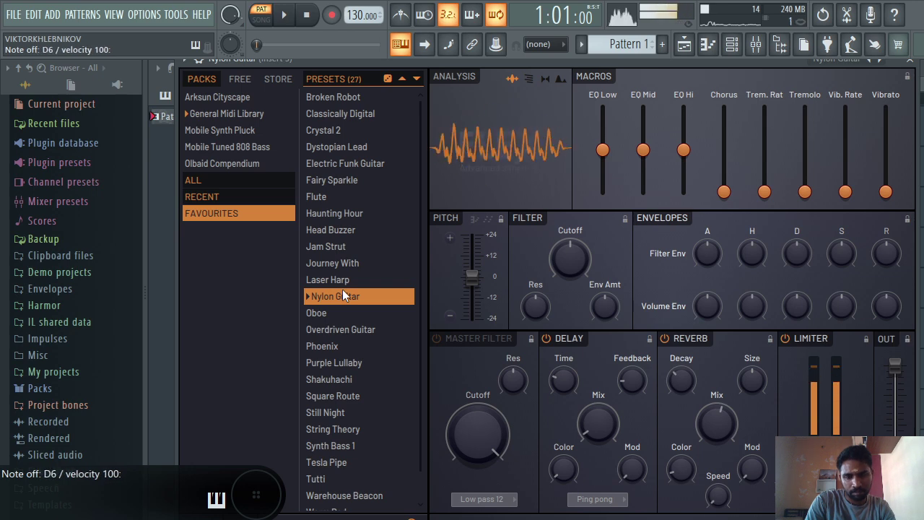
key(n)
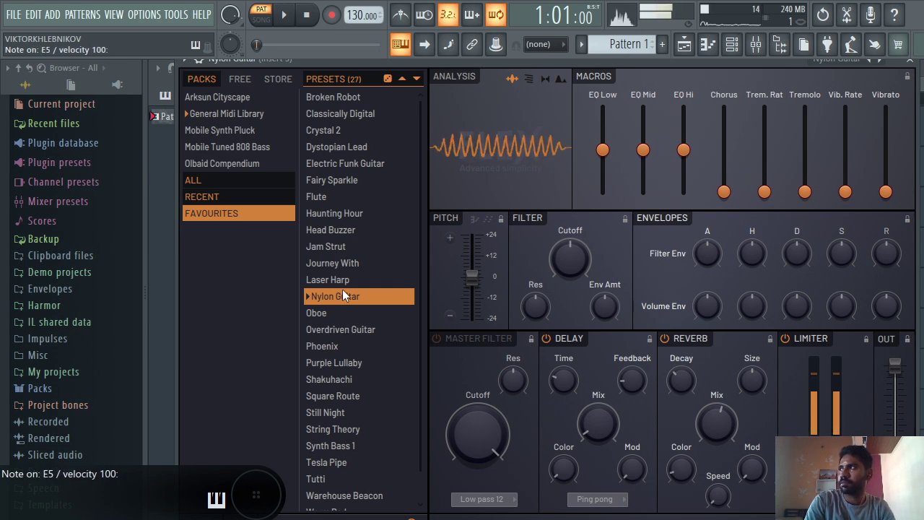
key(c)
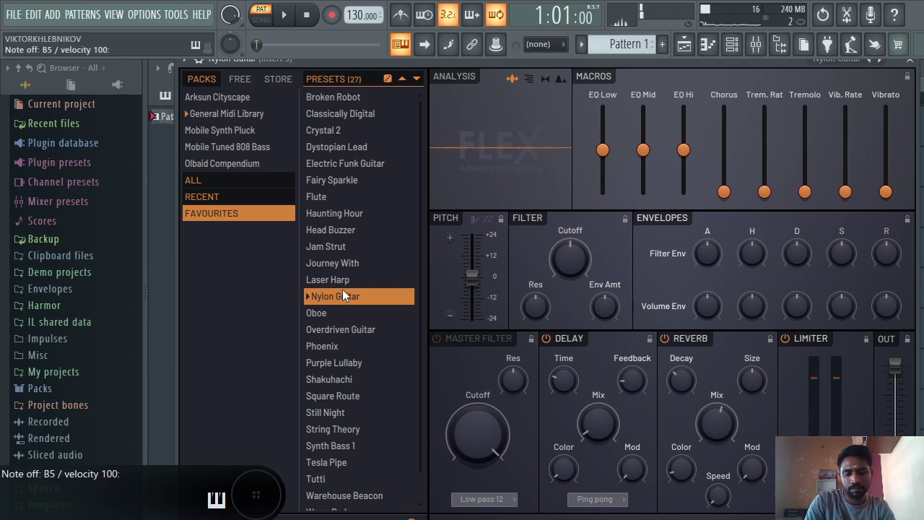
key(b)
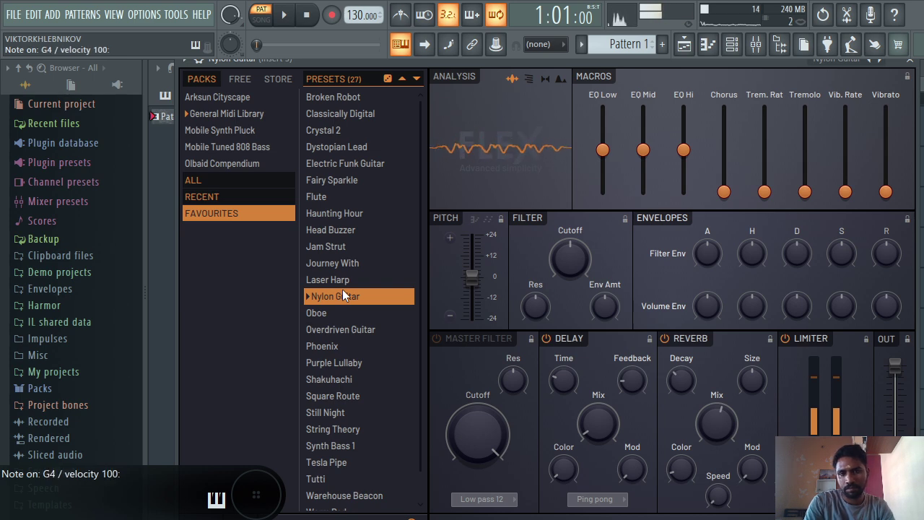
key(y)
key(e)
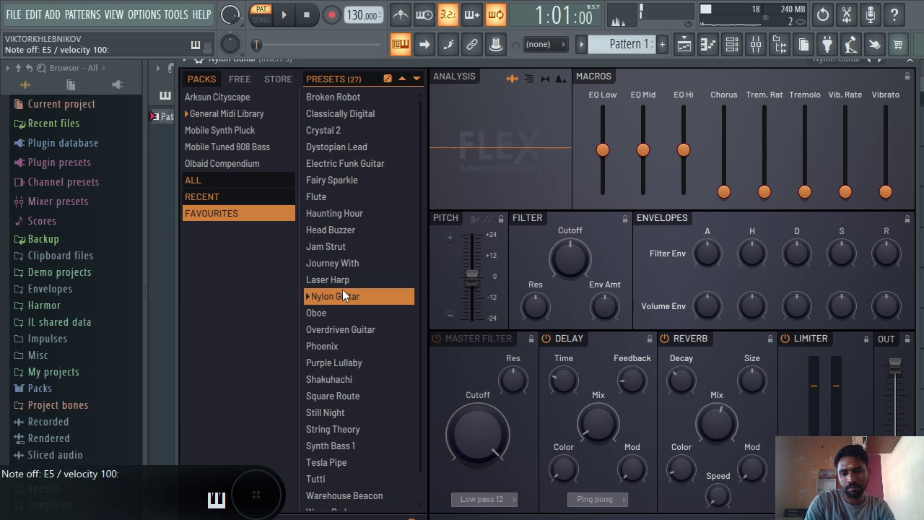
key(v)
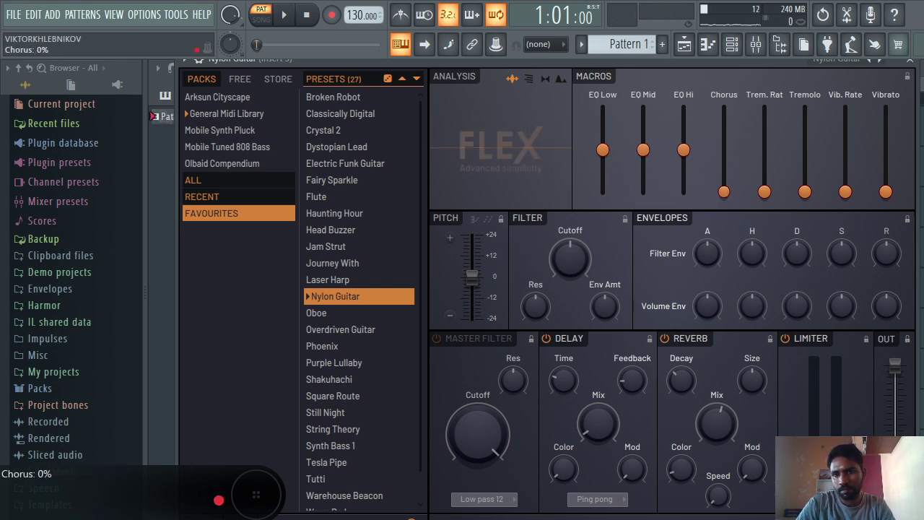
- Raise Nylon Guitar's Chorus macro to maximum and play a few test notes
drag(724, 191, 726, 109)
key(e)
key(n)
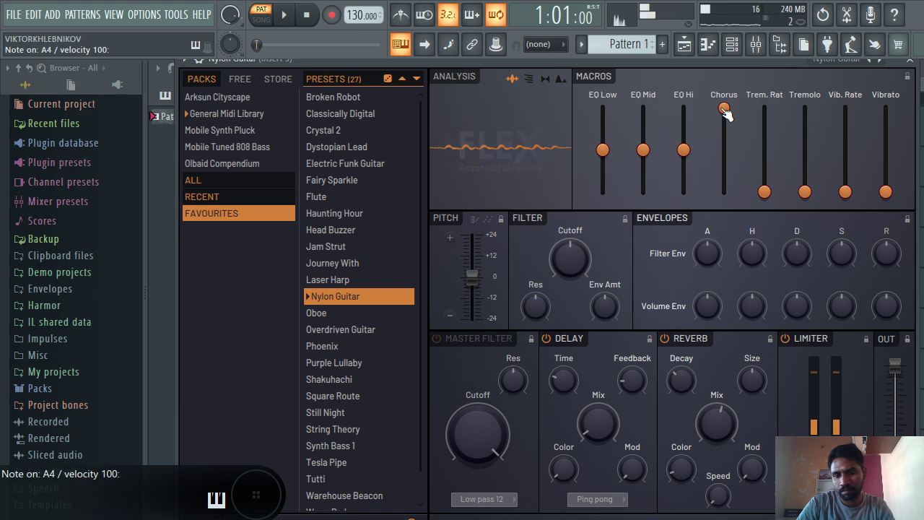
key(i)
key(e)
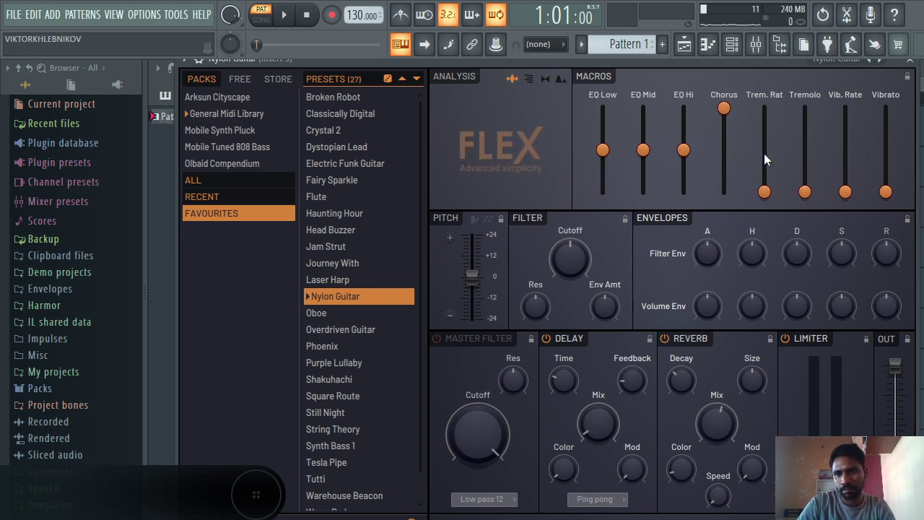
- Raise Nylon Guitar's tremolo rate macro to about half and audition it with repeated A#4 notes
drag(765, 192, 767, 154)
key(e)
key(j)
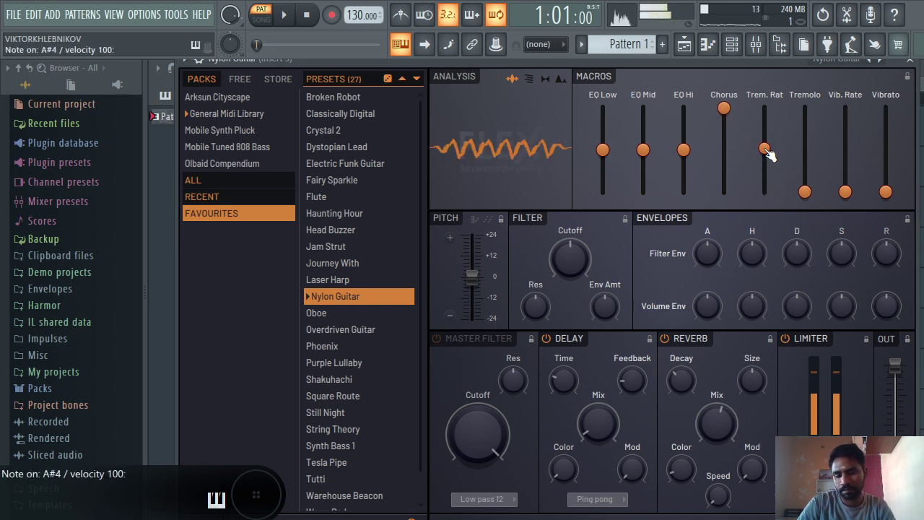
key(j)
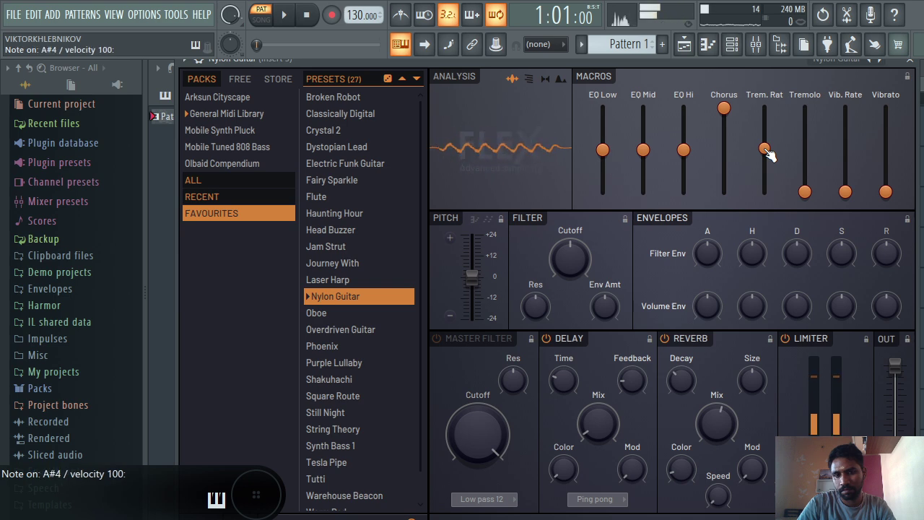
key(j)
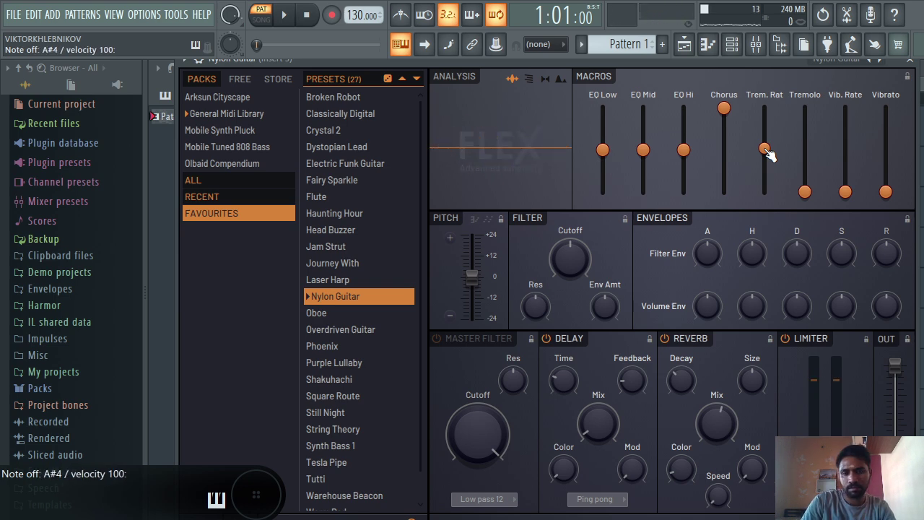
- Set Nylon Guitar's master filter type to Low pass 12 Alt and play test notes including E5 and G5
click(511, 499)
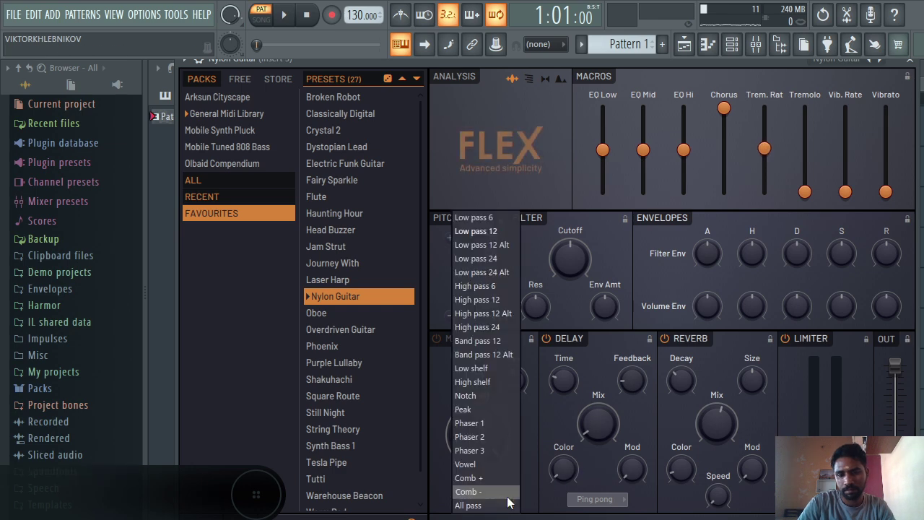
click(496, 244)
key(e)
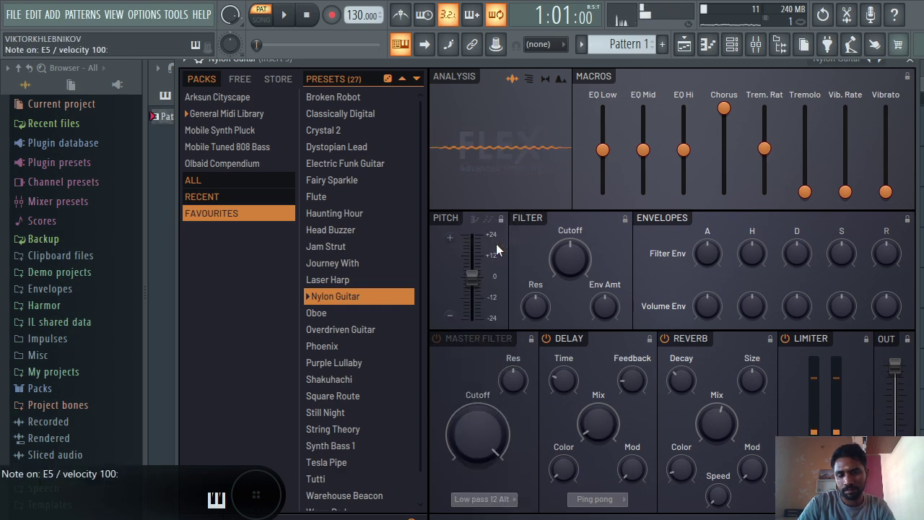
key(n)
key(t)
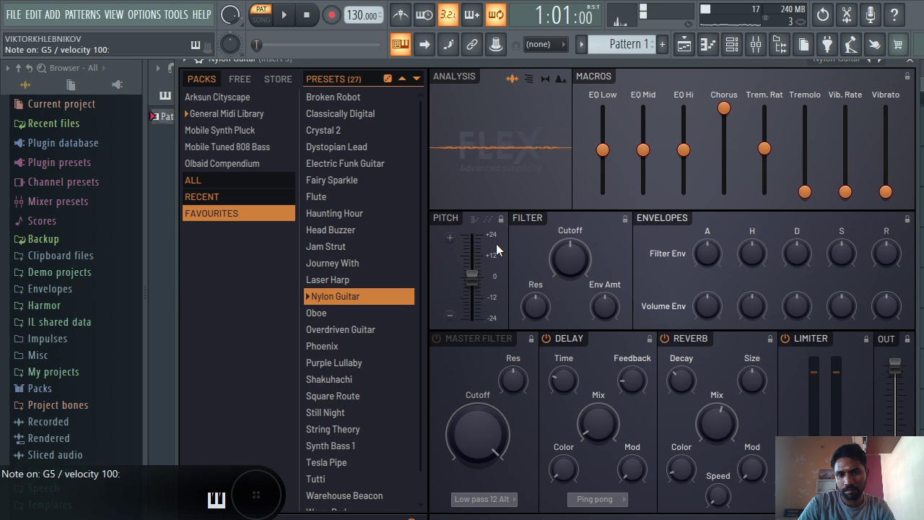
- Raise Nylon Guitar's pitch partway toward +12 and audition it with repeated test notes, including E5
key(e)
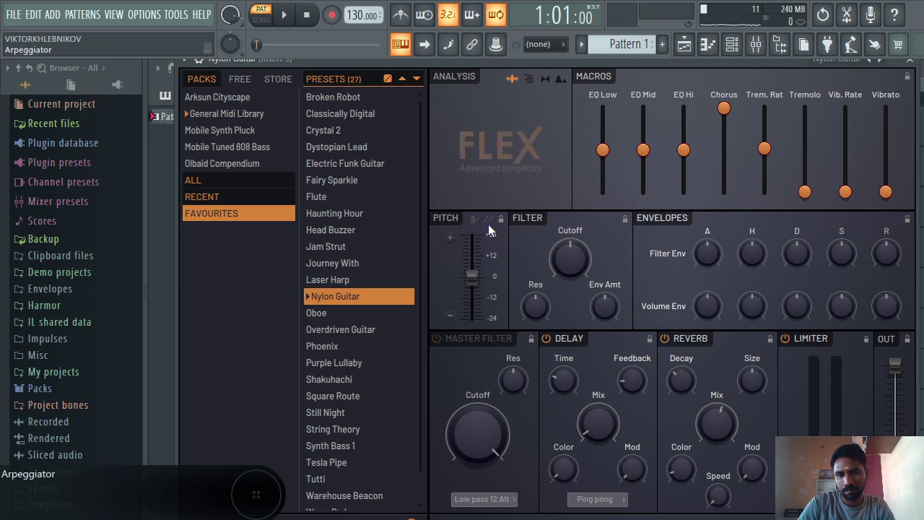
drag(472, 276, 474, 264)
key(e)
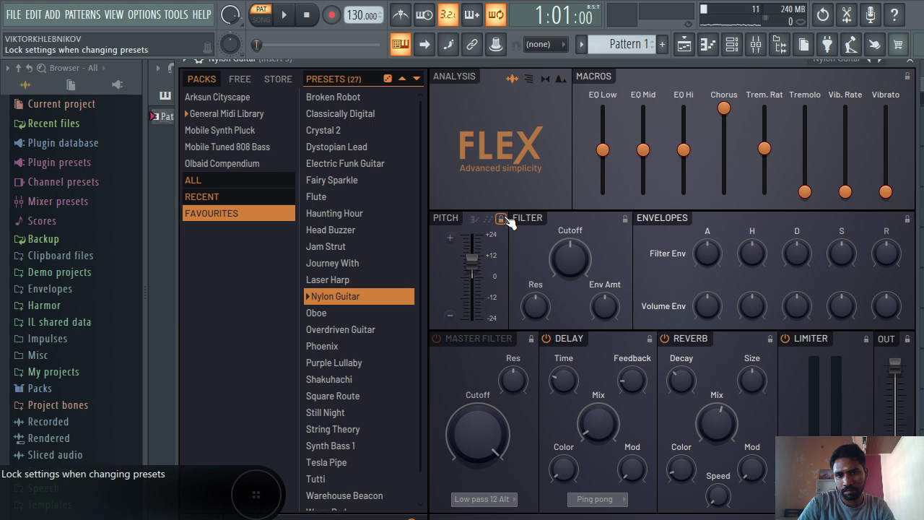
key(e)
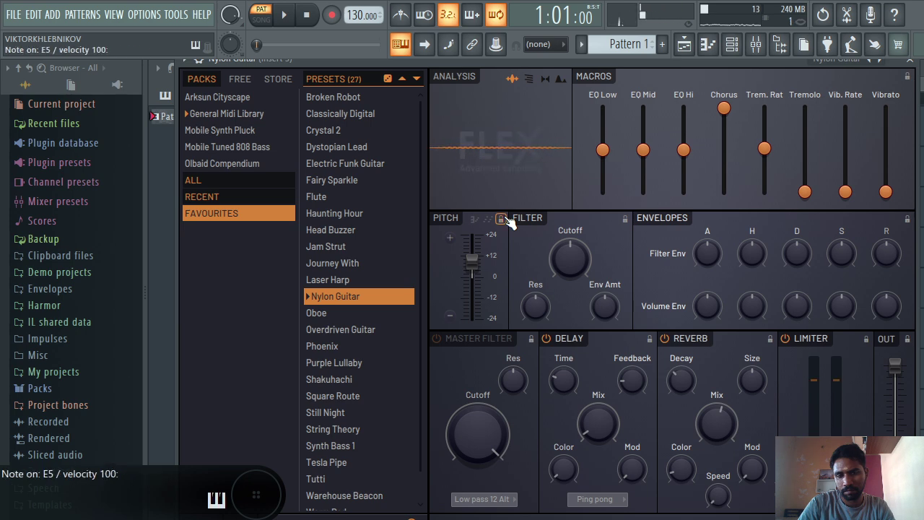
key(n)
key(e)
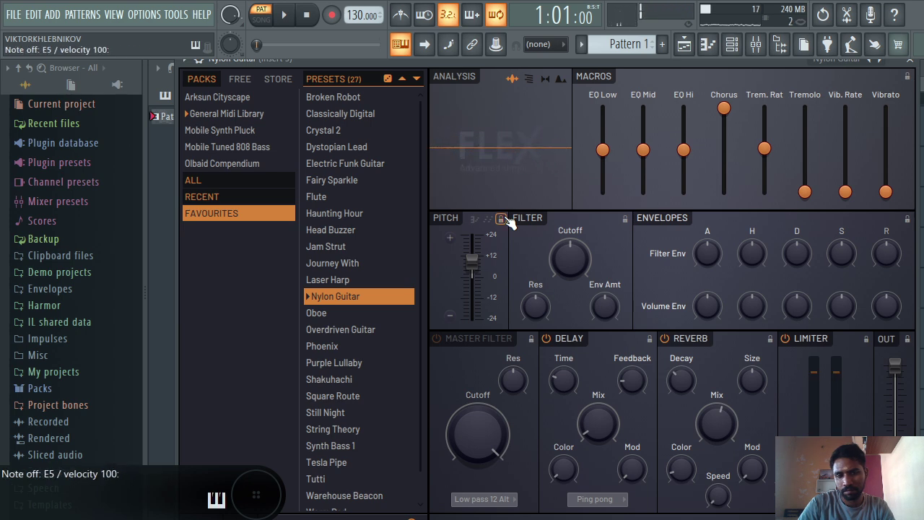
- Set Nylon Guitar's master filter type to Peak and play a couple of test notes
click(490, 498)
click(487, 407)
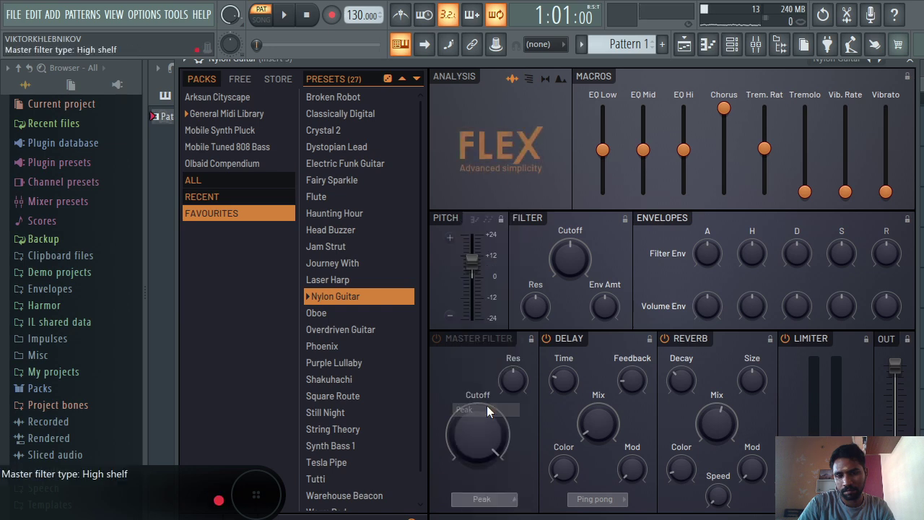
key(e)
key(n)
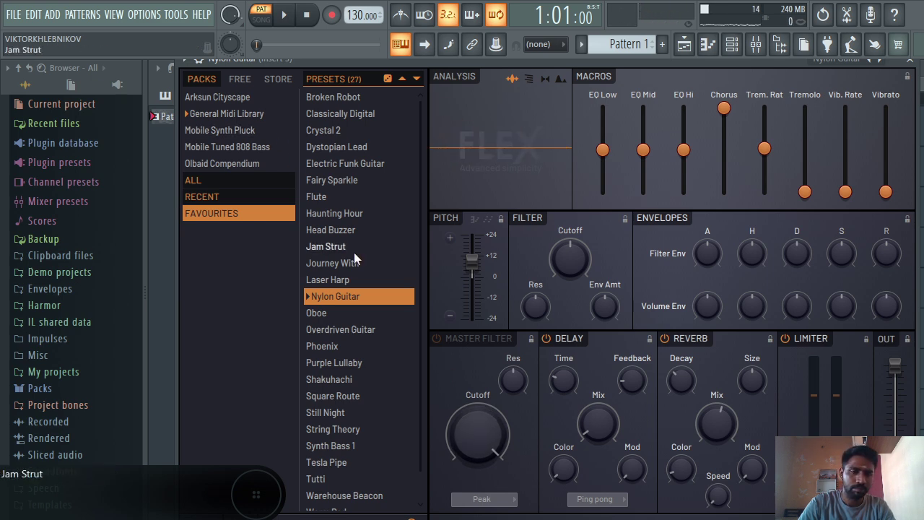
- Load the Overdriven Guitar preset from the favourites in place of Nylon Guitar
click(345, 331)
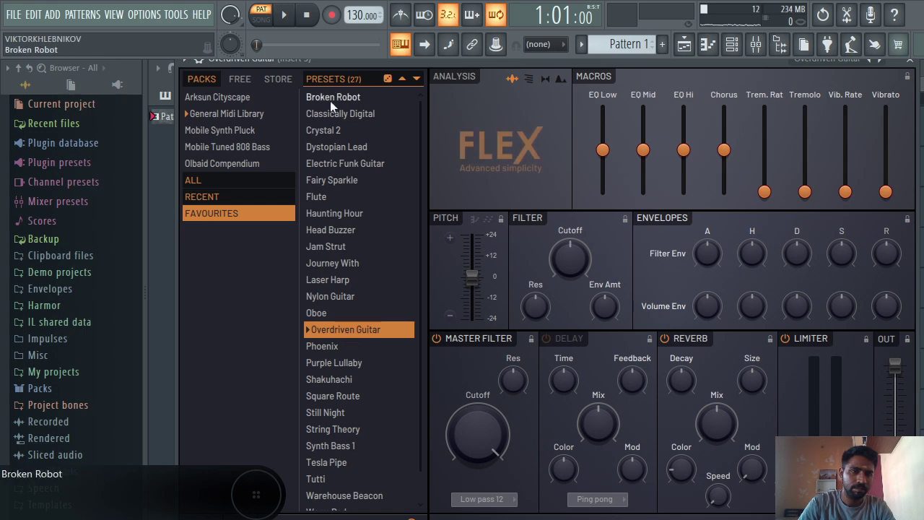
- Audition the Synpluck Nosleep and Synpluck Plectrum presets of the Mobile Synth Pluck pack, and browse the Mobile Tuned 808 Bass pack
click(257, 128)
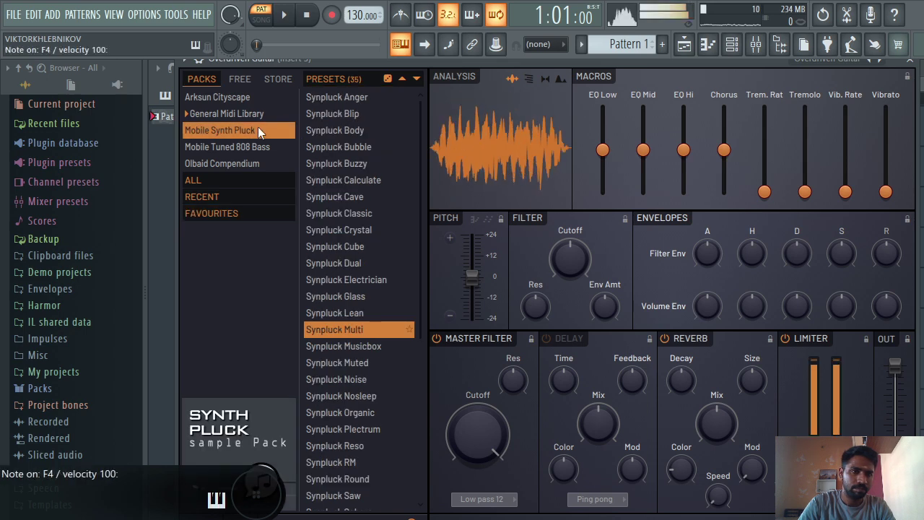
click(375, 394)
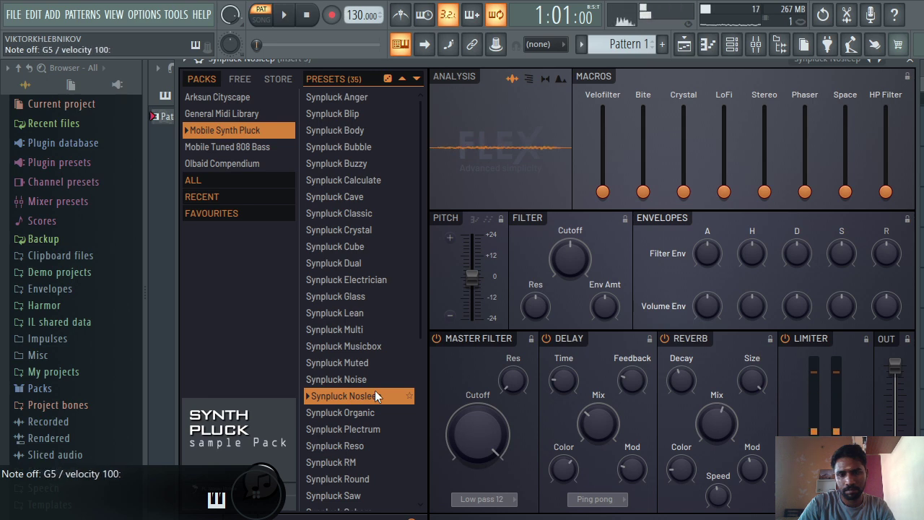
click(364, 429)
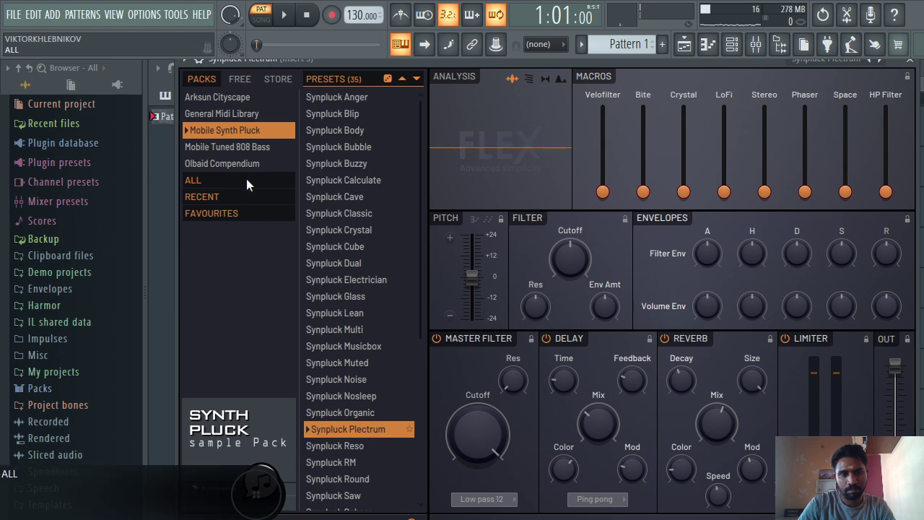
click(246, 148)
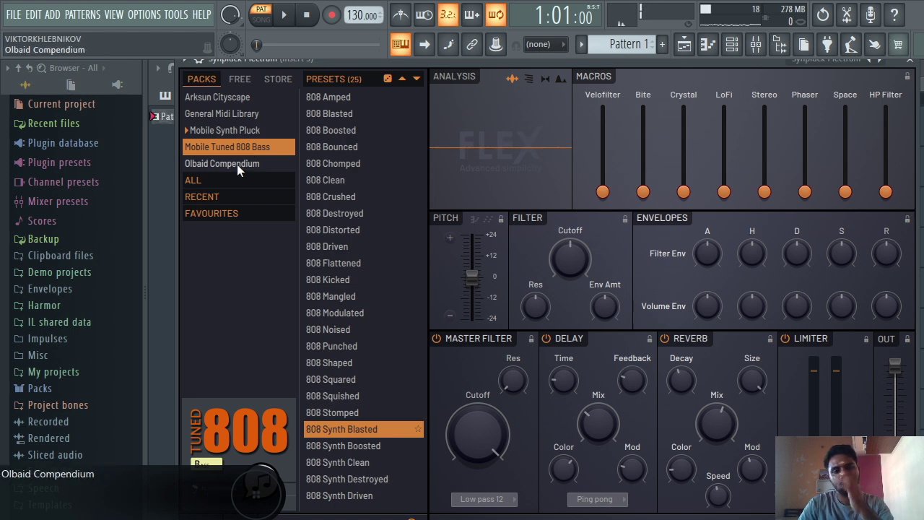
- Try the Collected Thoughts preset from the Olbaid Compendium pack with its Cutoff macro and pitch lowered
click(236, 166)
click(446, 339)
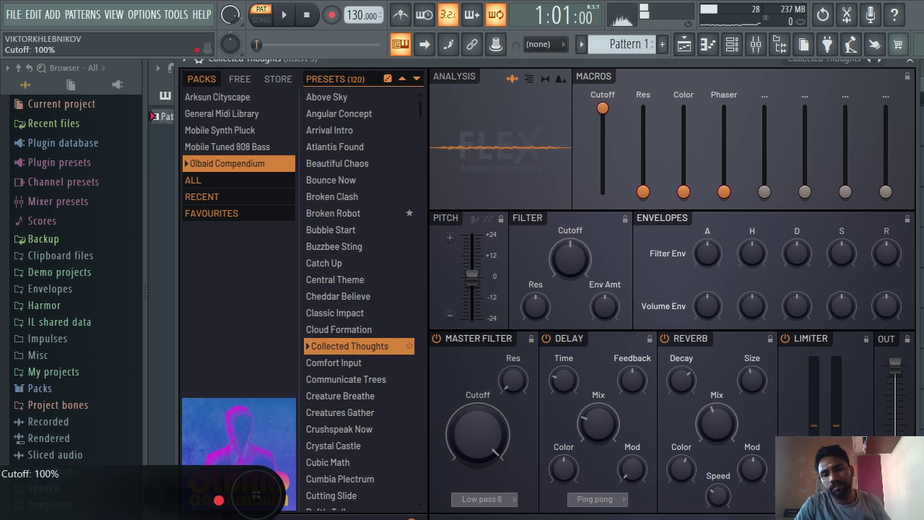
drag(602, 107, 602, 156)
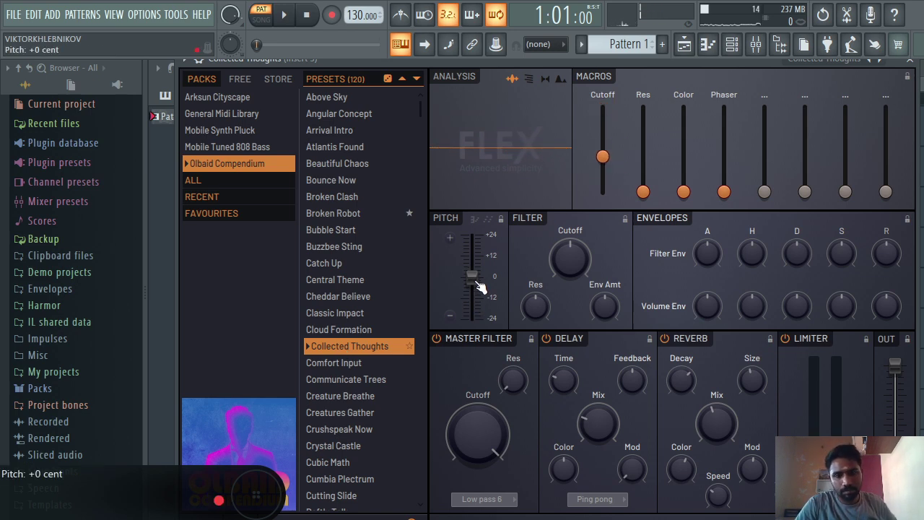
drag(476, 280, 478, 311)
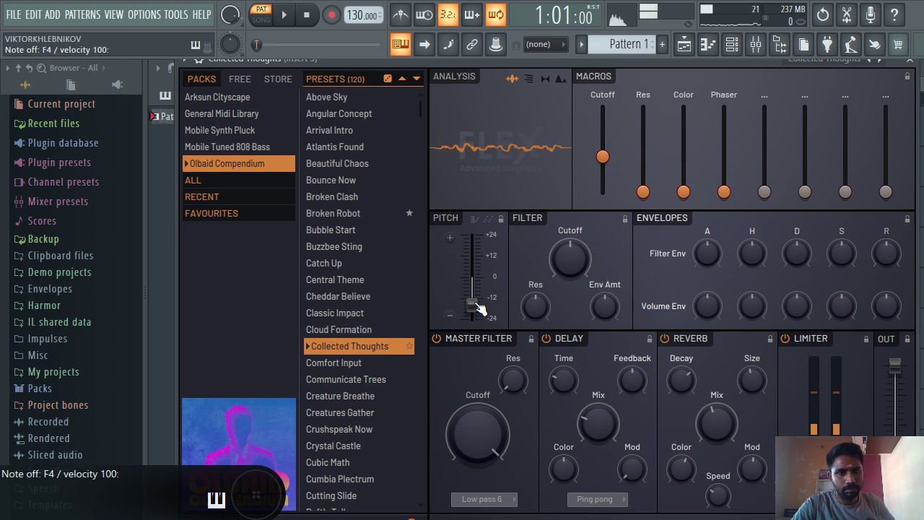
- Try the Cubic Math preset with its Cutoff macro at minimum and its pitch lowered to -24
click(363, 457)
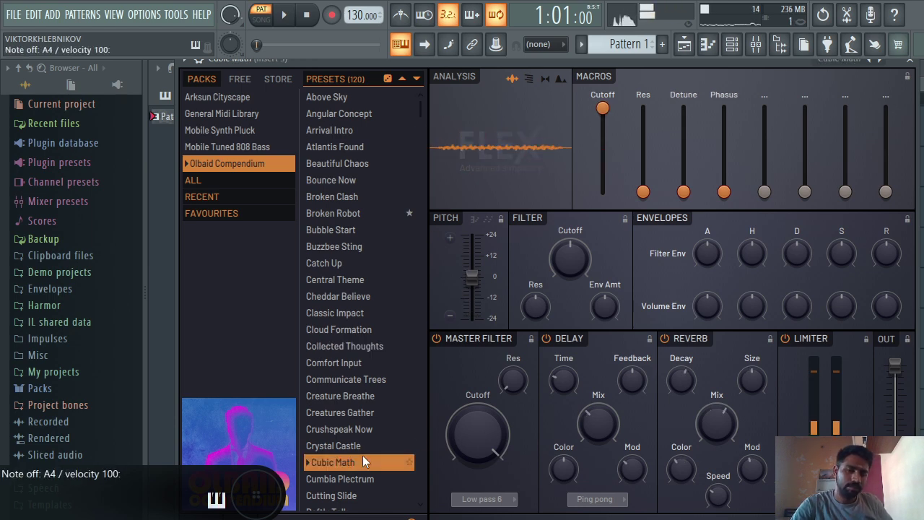
drag(603, 108, 604, 192)
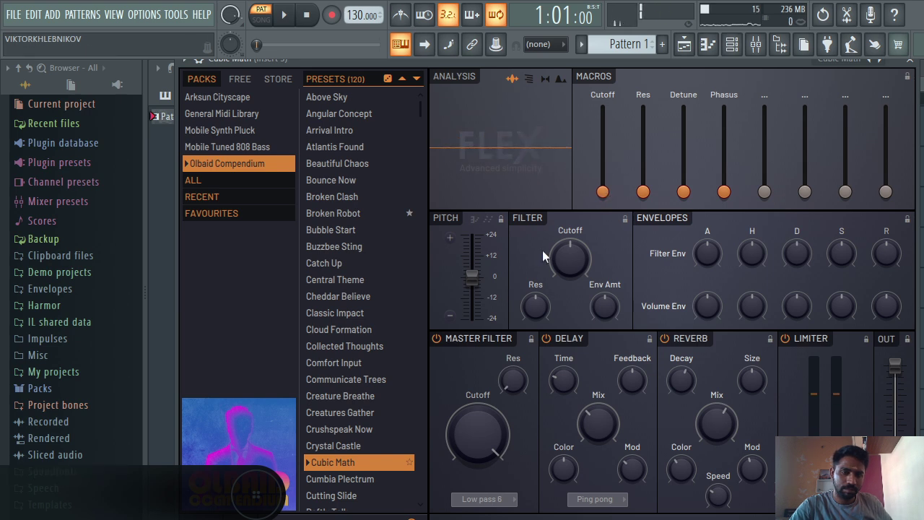
drag(471, 275, 472, 308)
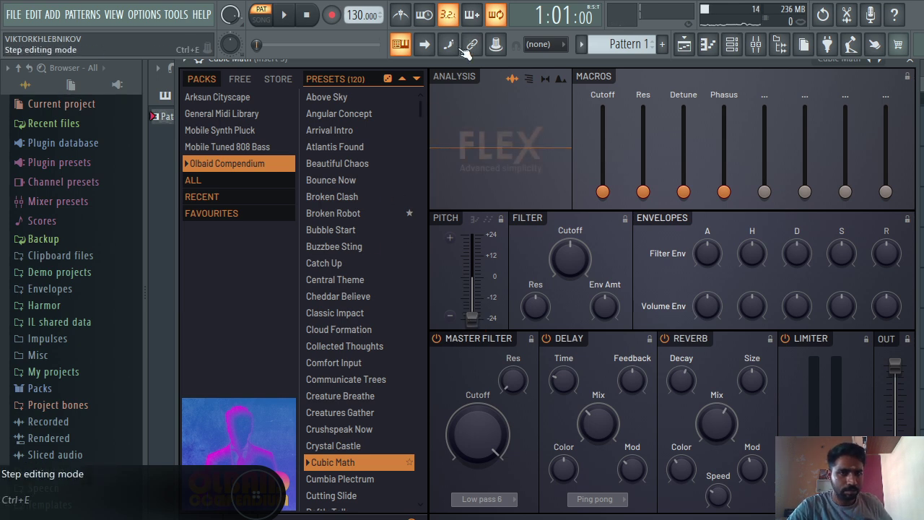
- Load the Particles Accelerate preset from the Olbaid Compendium pack, set its Fuzz macro to 60%, and test it with a few notes
drag(420, 109, 415, 320)
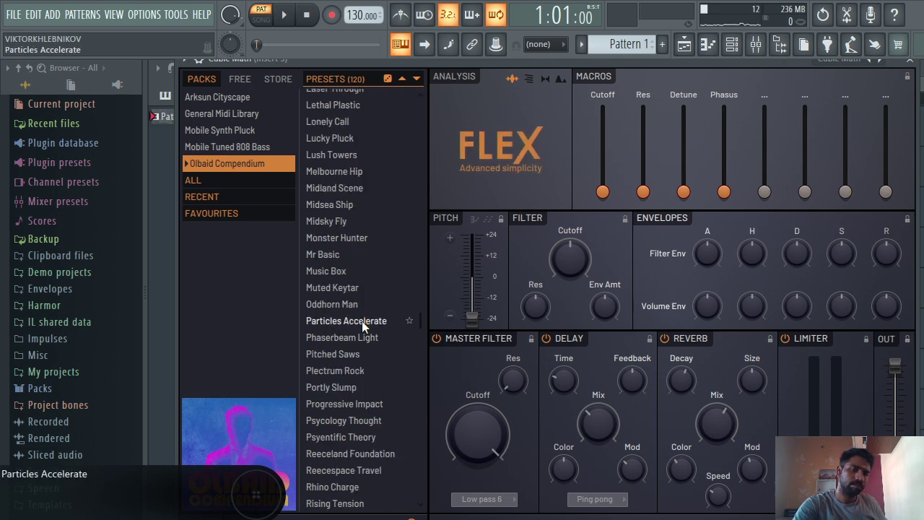
click(362, 321)
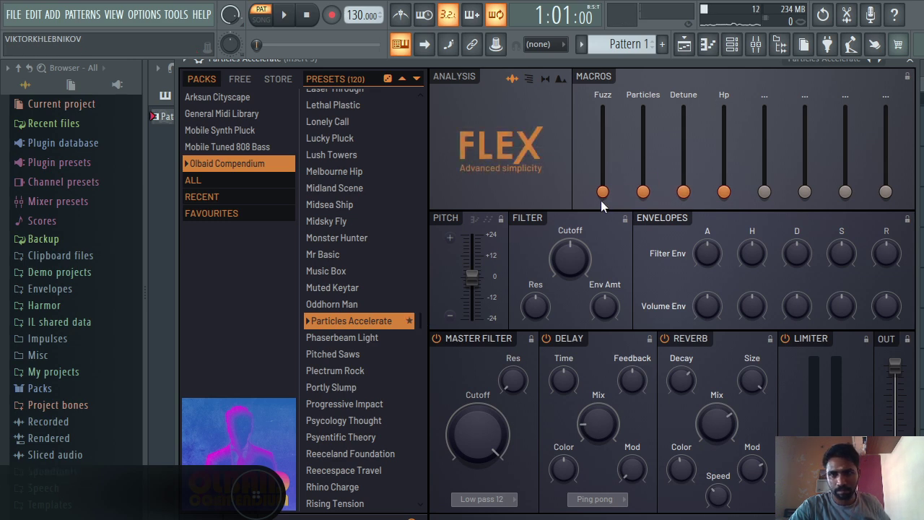
drag(603, 191, 604, 143)
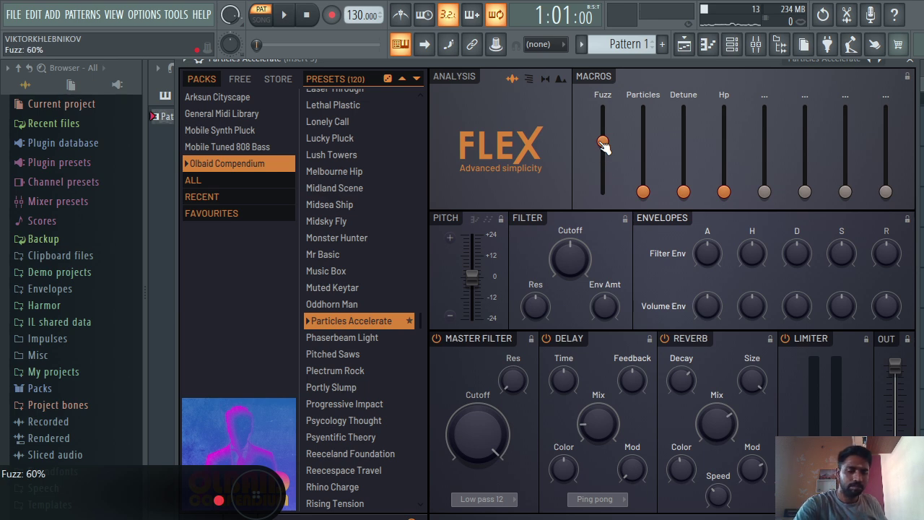
key(c)
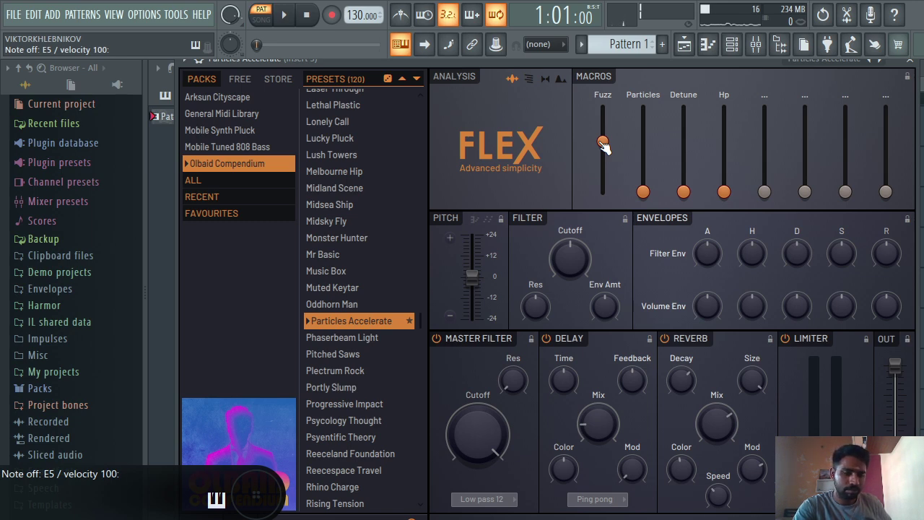
key(v)
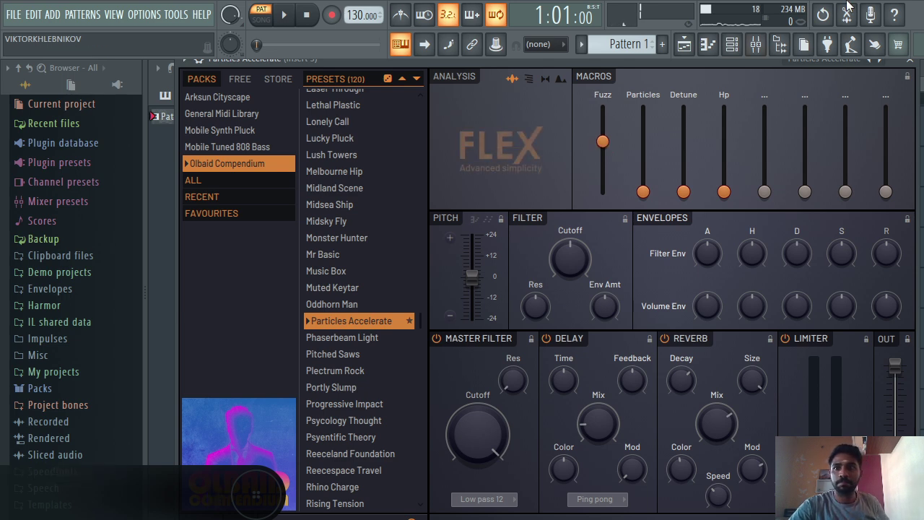
click(914, 62)
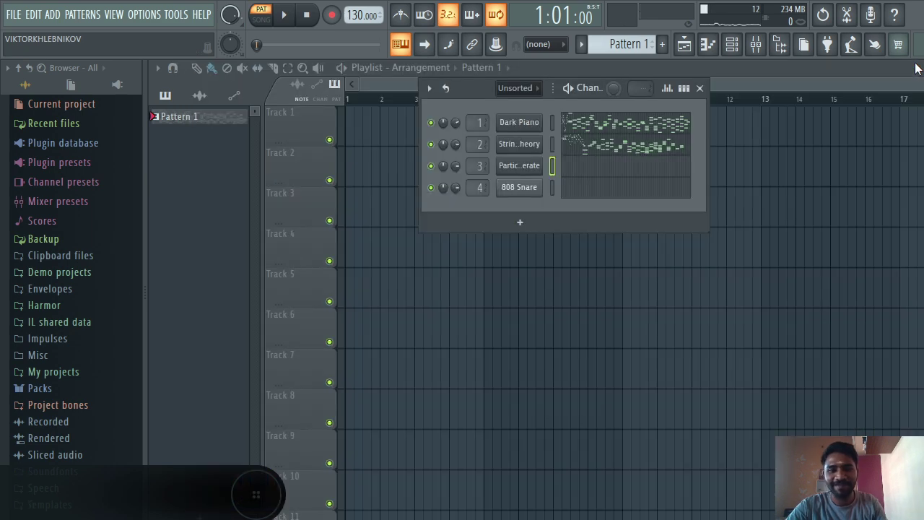
- Open the Particles Accelerate channel's piano roll and place a one-bar E5 note at bar 1 after trying out pitches
click(568, 178)
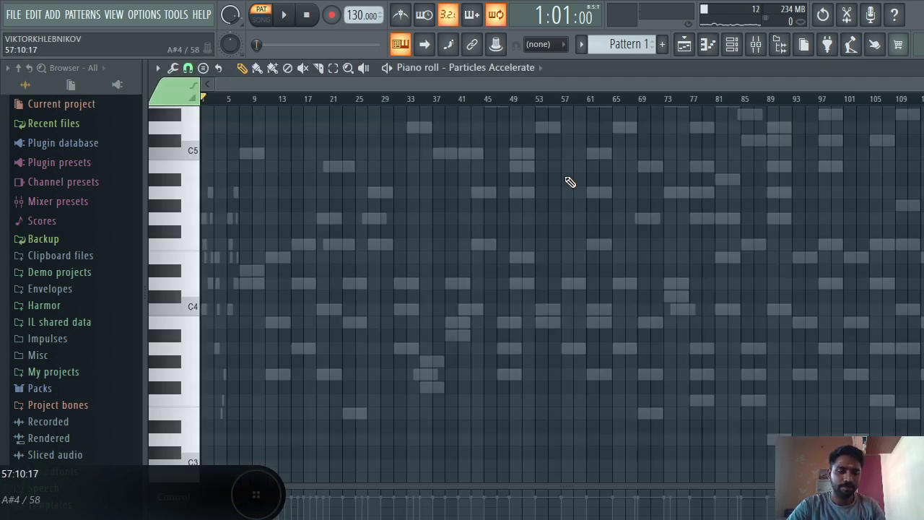
key(v)
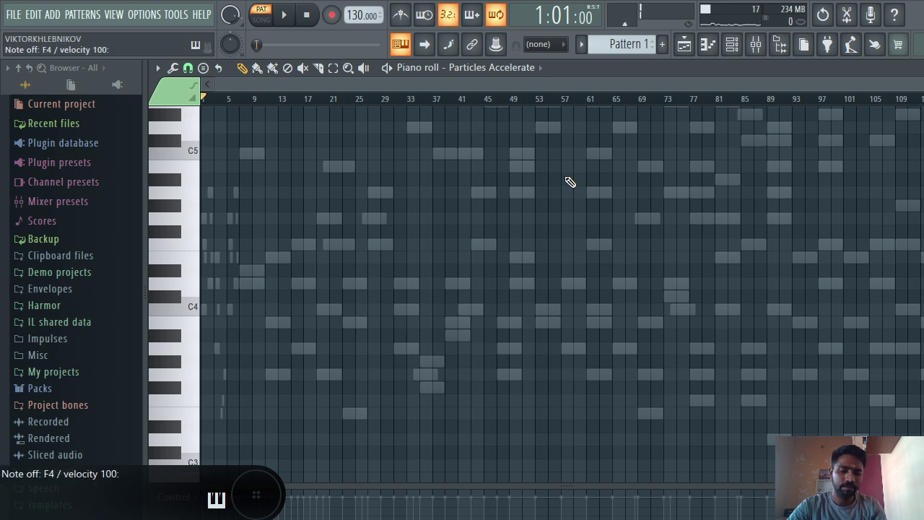
key(e)
key(e)
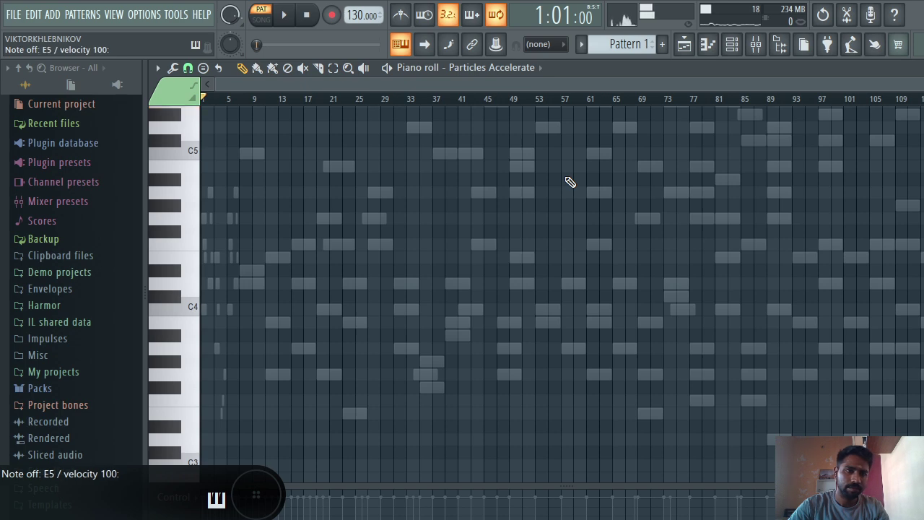
scroll(571, 182, up, 4)
key(e)
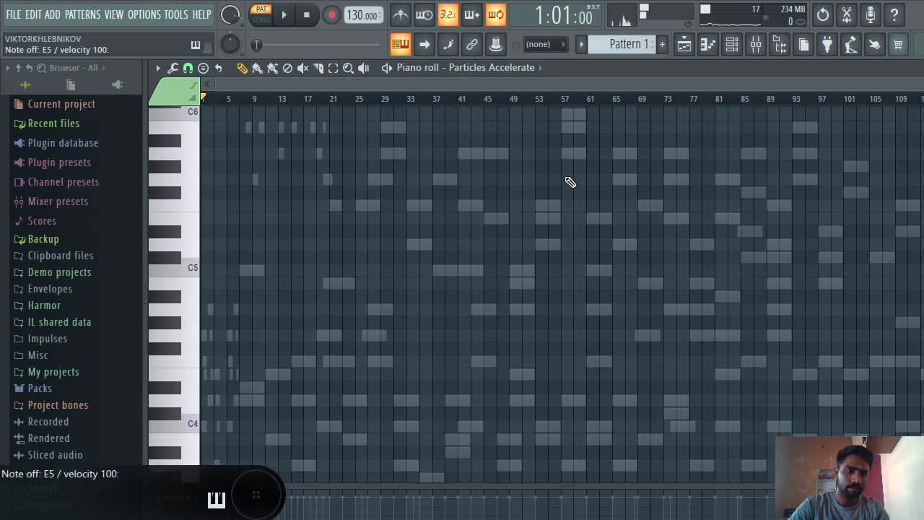
key(e)
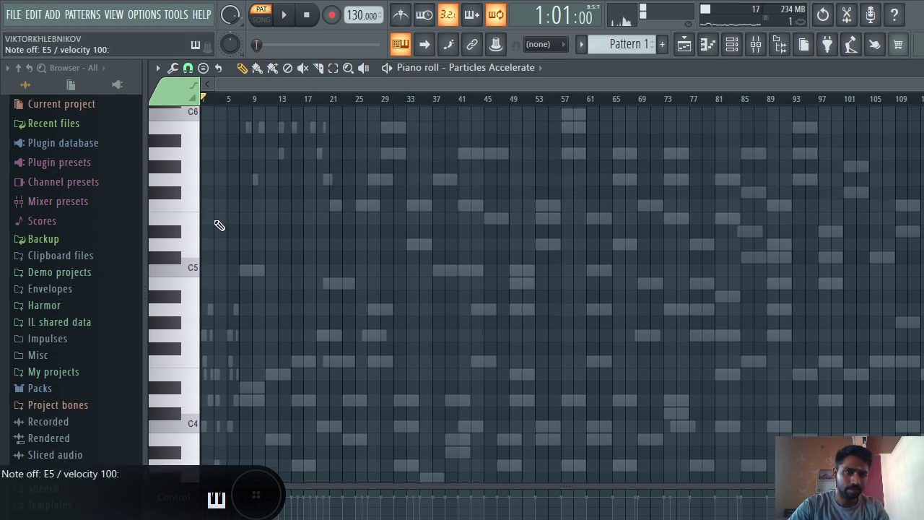
click(203, 221)
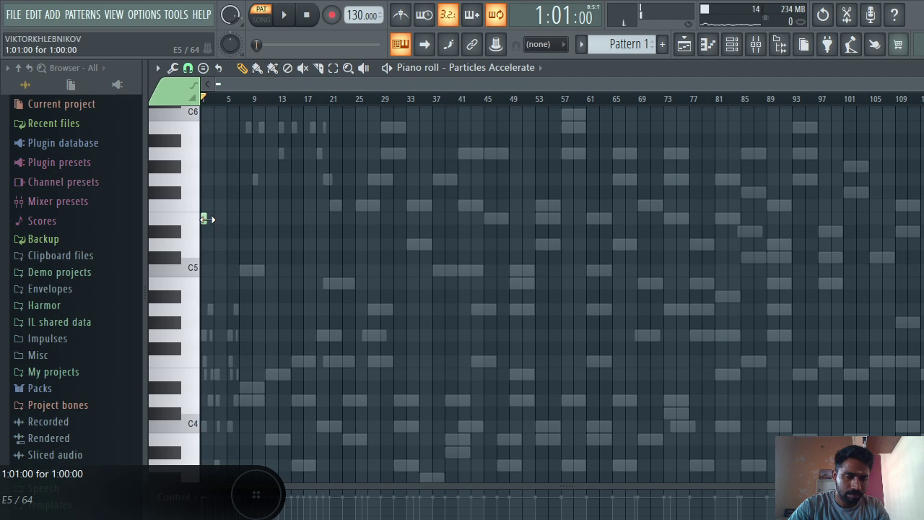
- Try out the following pitch and place a one-bar F5 note at bar 3
key(e)
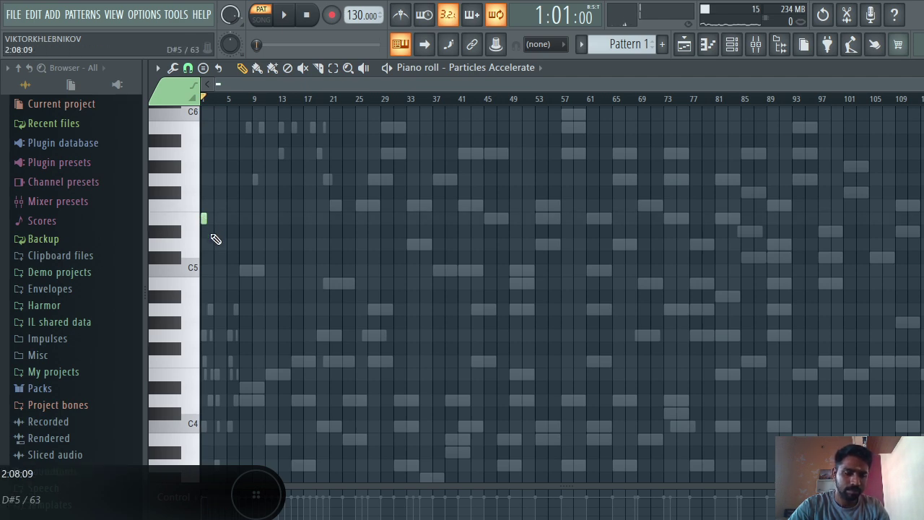
key(e)
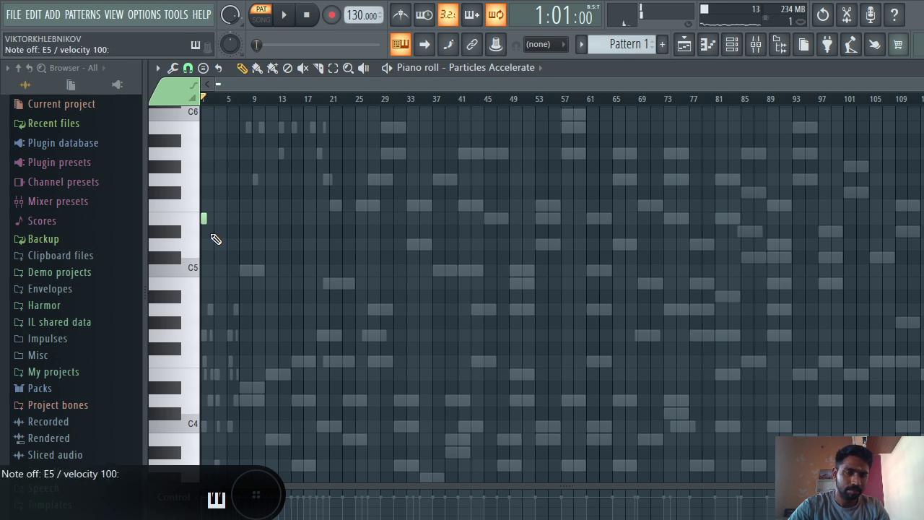
key(r)
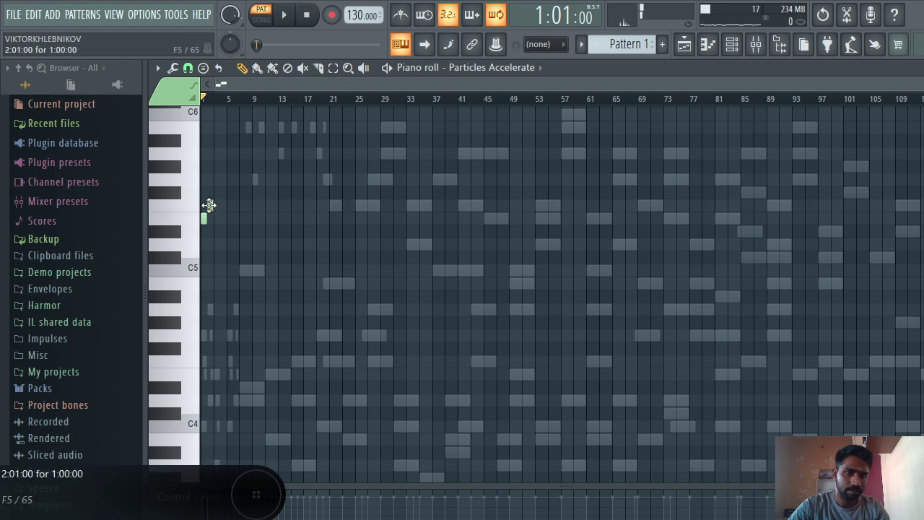
click(209, 206)
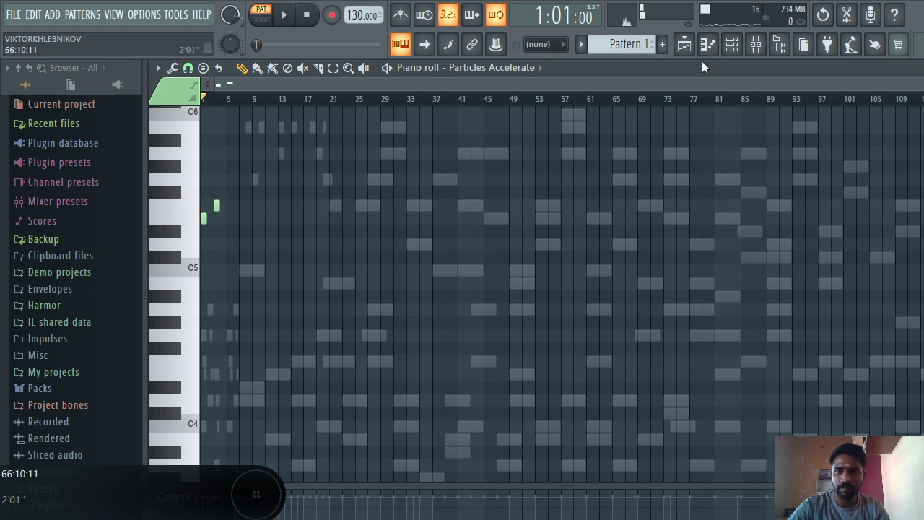
- Lower the output volume of the Particles Accelerate channel's FLEX instrument to 66% and test a note before returning to the piano roll
click(733, 46)
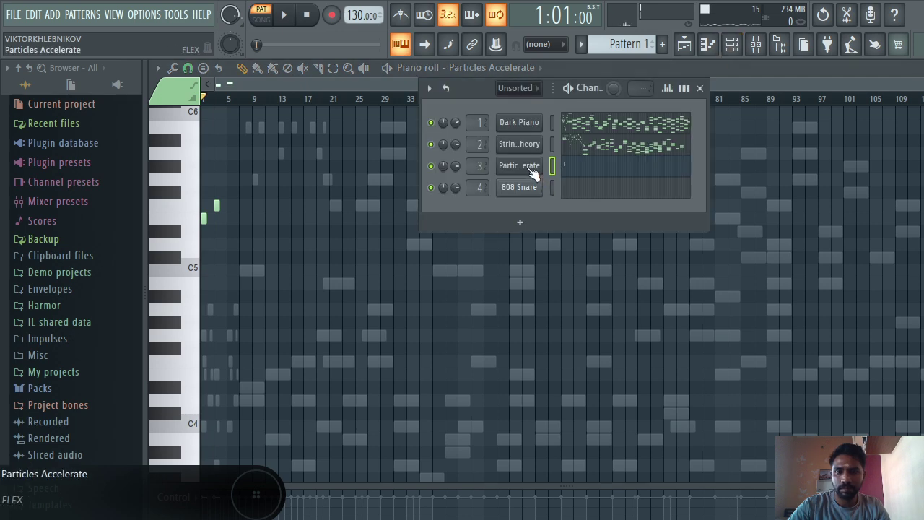
click(530, 166)
drag(896, 364, 906, 409)
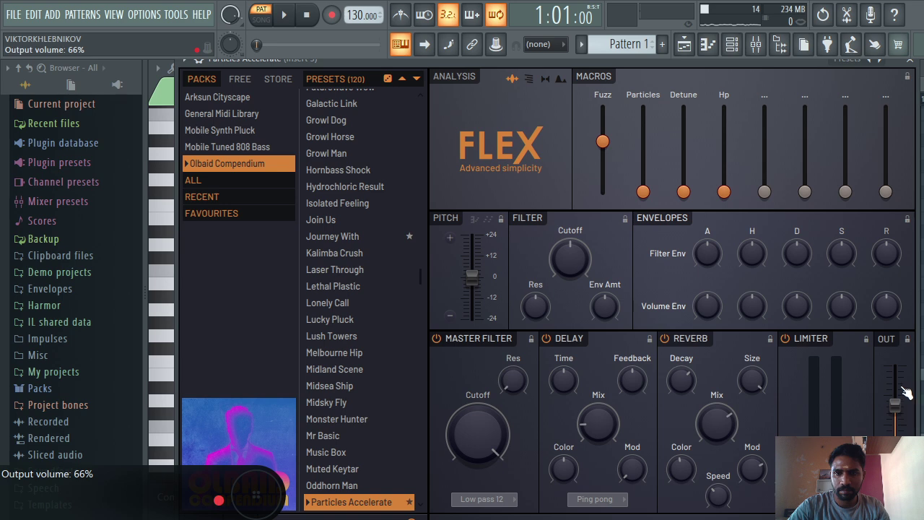
click(911, 65)
key(x)
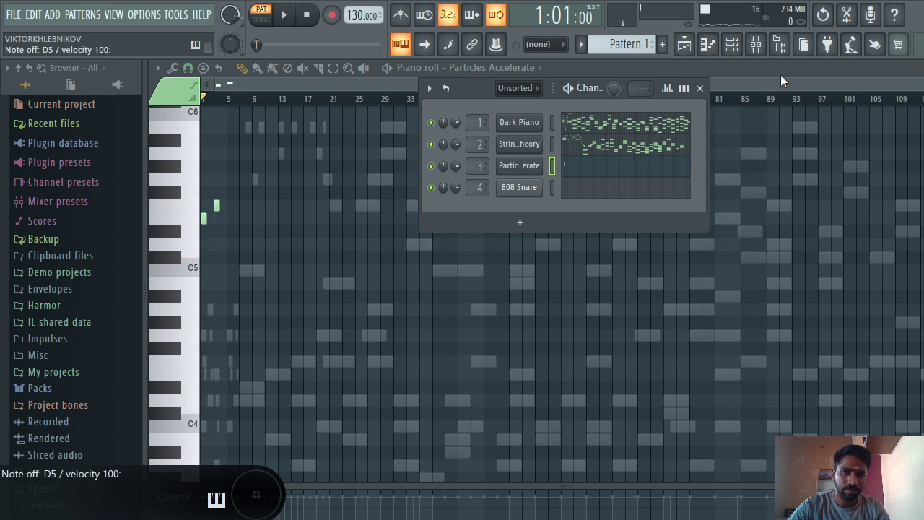
click(701, 88)
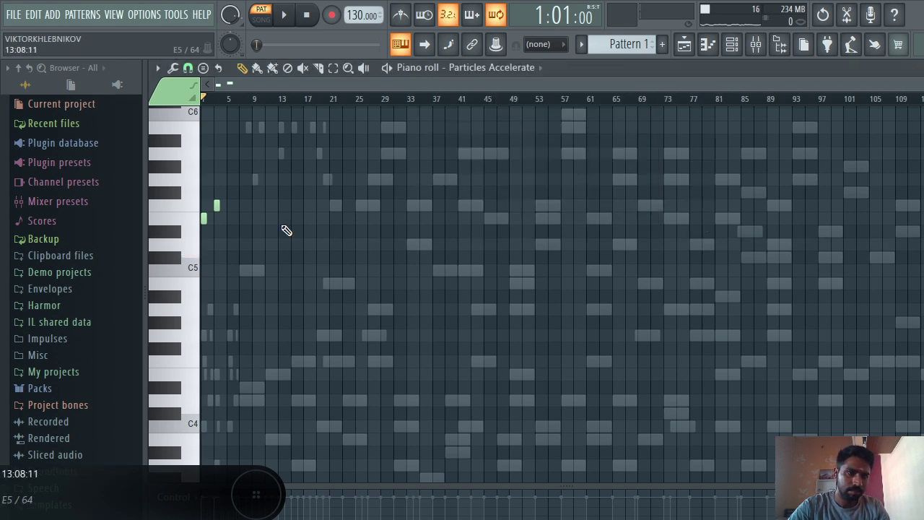
- Continue the melody with one-bar notes E5, D5, E5, F5, G5 and E5 at bars 5, 7, 8, 9, 10 and 11, and play it
click(228, 218)
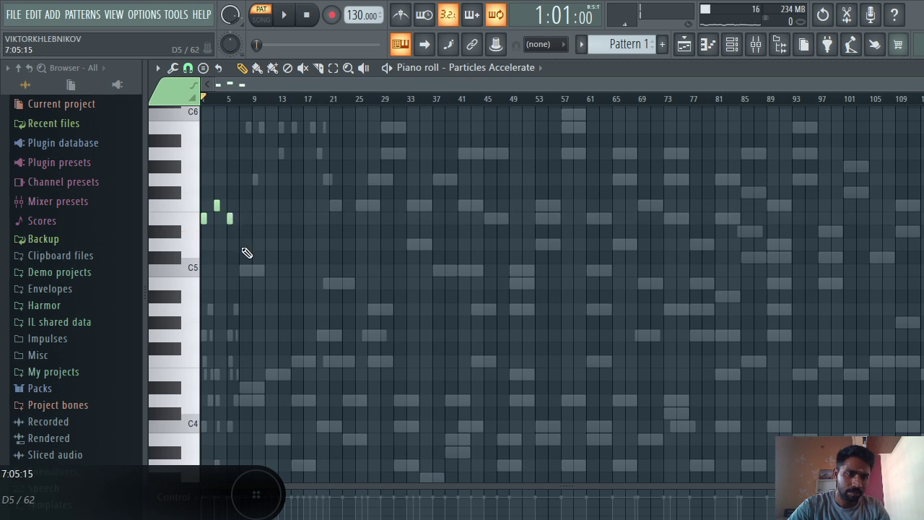
click(241, 246)
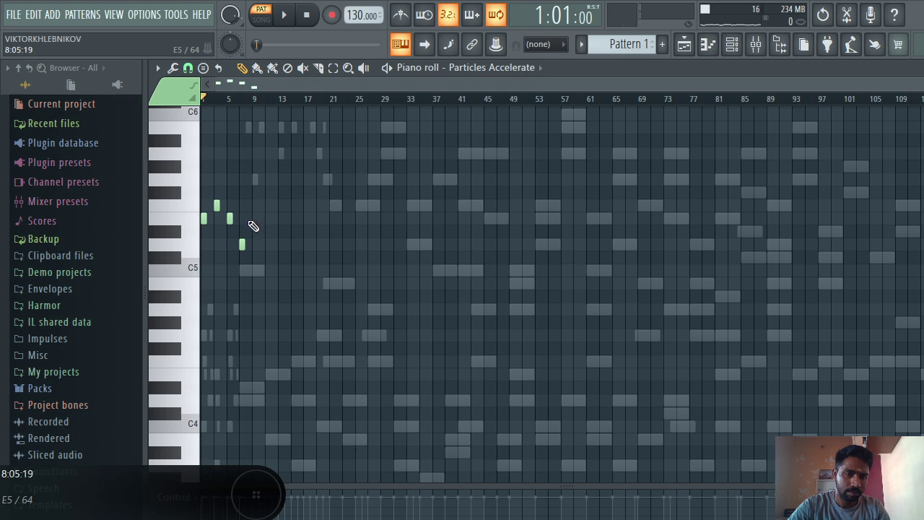
click(249, 218)
click(255, 206)
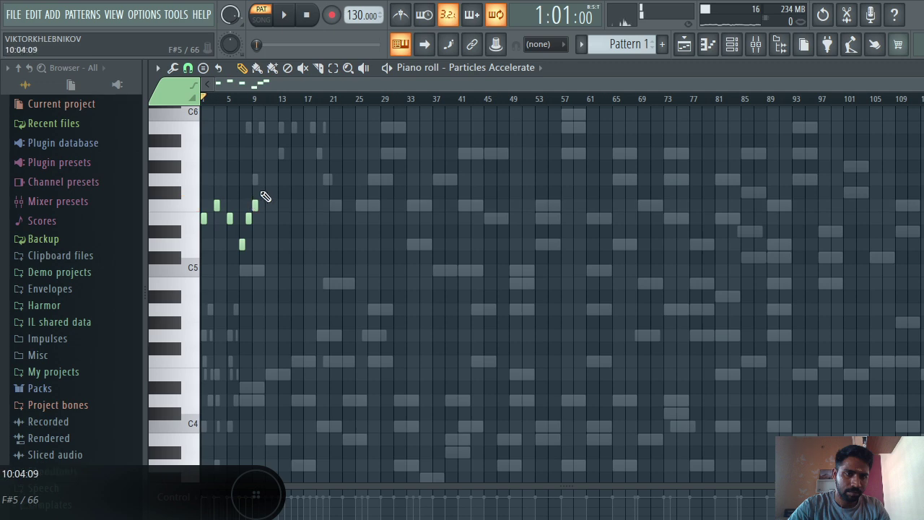
click(261, 180)
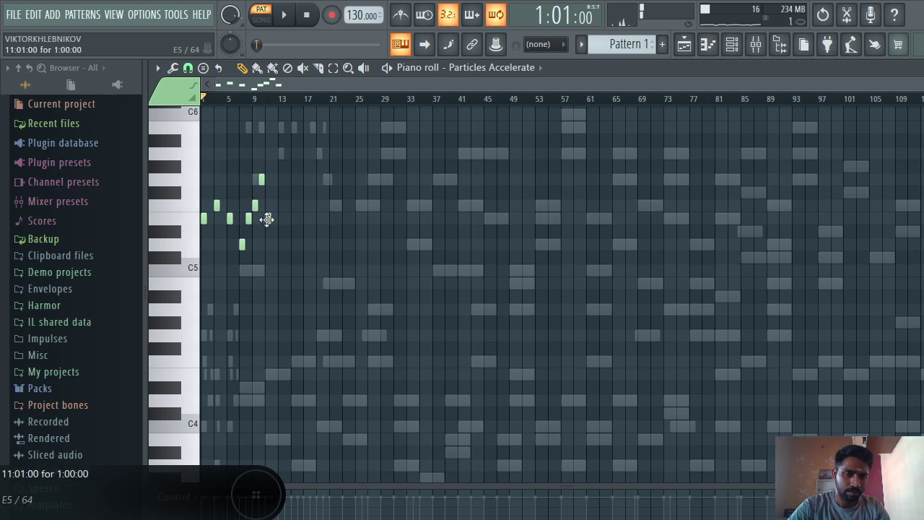
key(space)
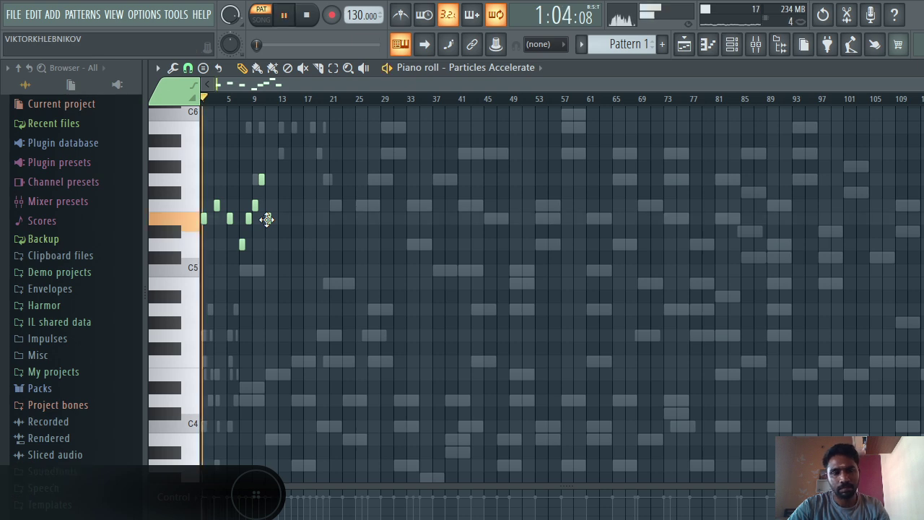
- Lower the Particles Accelerate channel volume to about 71%, reduce the String Theory and Dark Piano volumes, and pan Dark Piano to the left
click(731, 48)
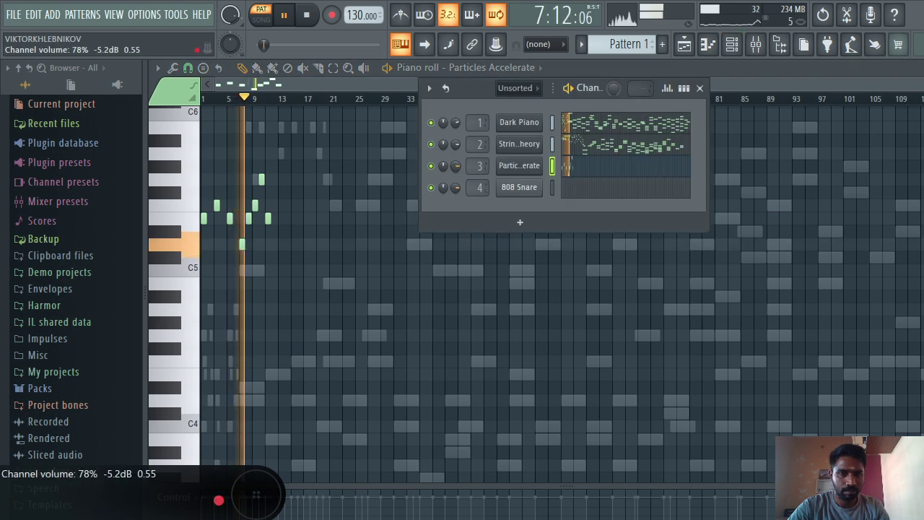
drag(457, 165, 457, 188)
mouse_move(457, 142)
mouse_down()
mouse_move(457, 178)
mouse_move(457, 155)
mouse_up()
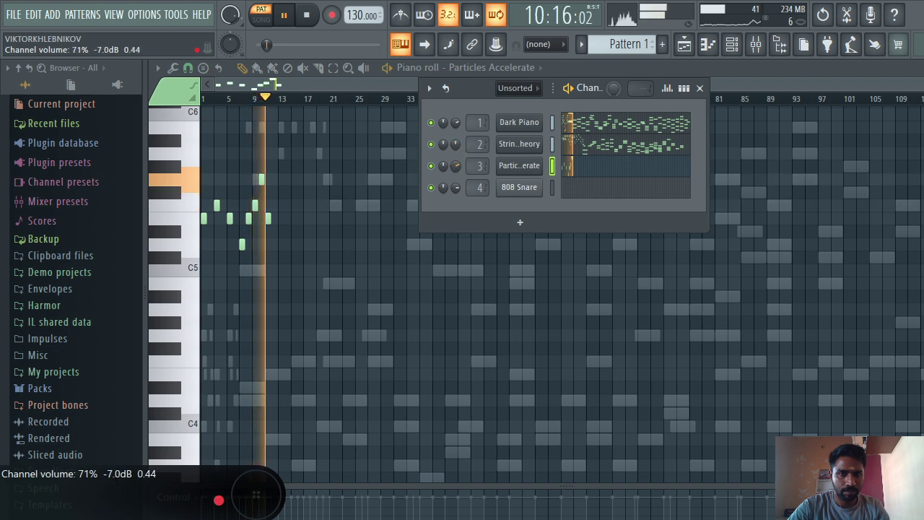
drag(450, 121, 442, 139)
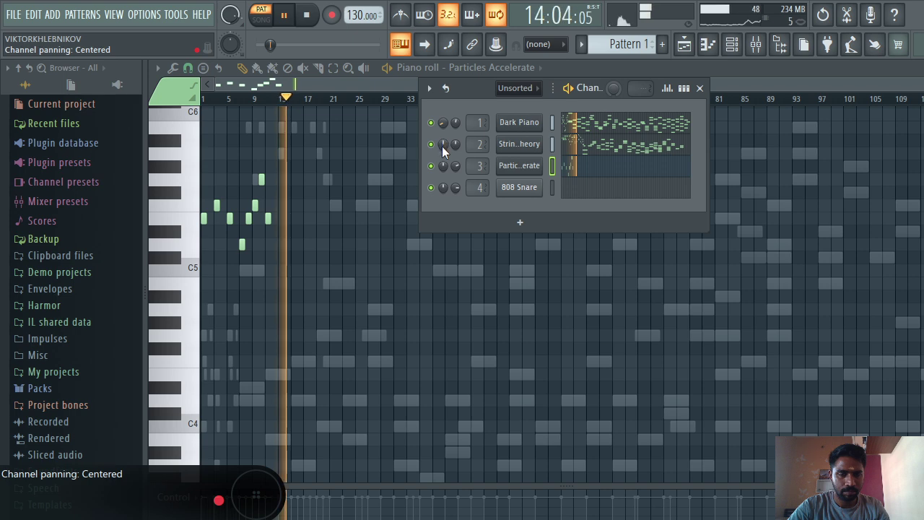
- Clone the Dark Piano channel and load the Plain Piano preset in the clone's FL Keys instrument
right_click(507, 121)
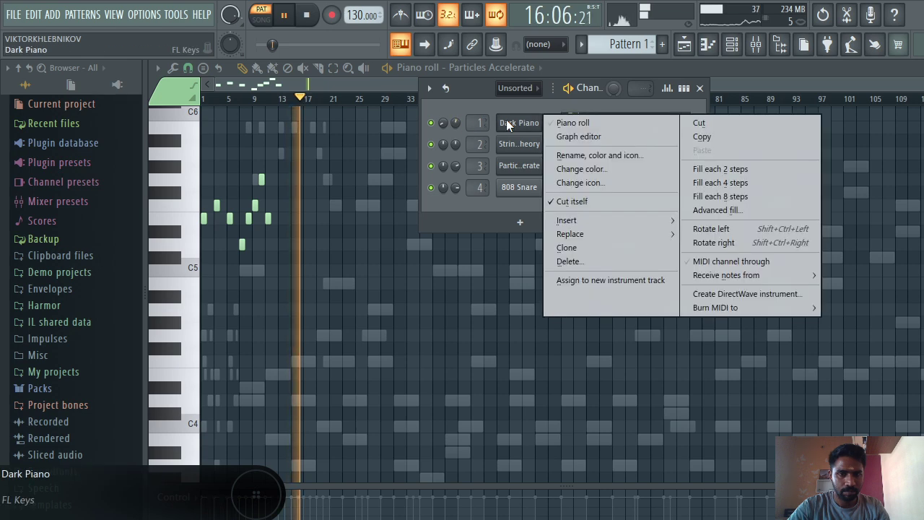
click(594, 244)
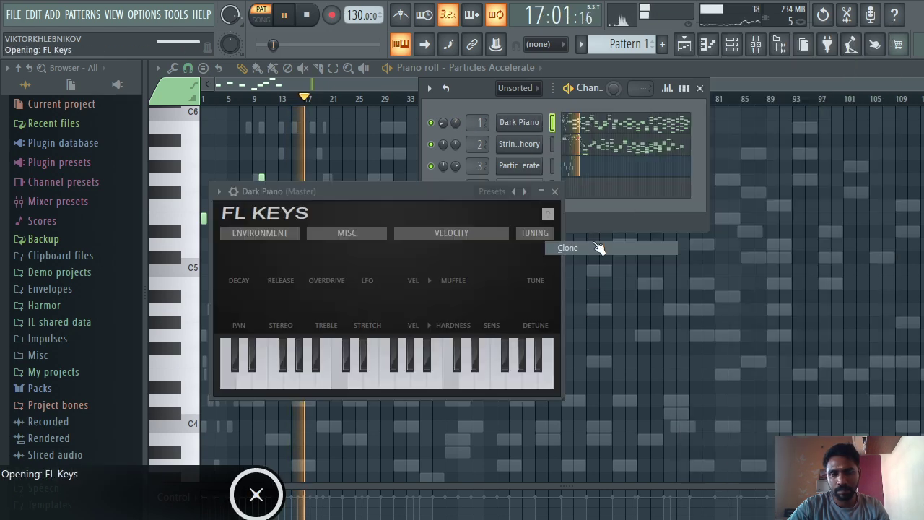
click(493, 192)
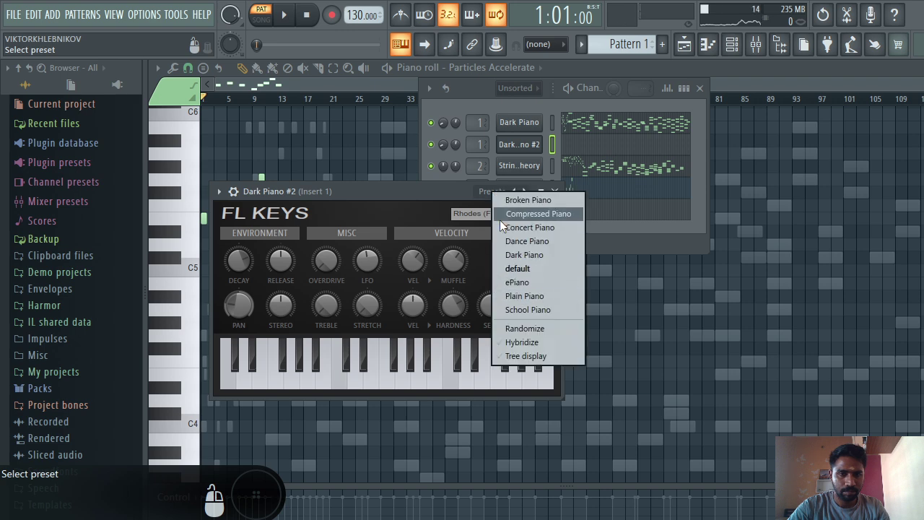
click(531, 296)
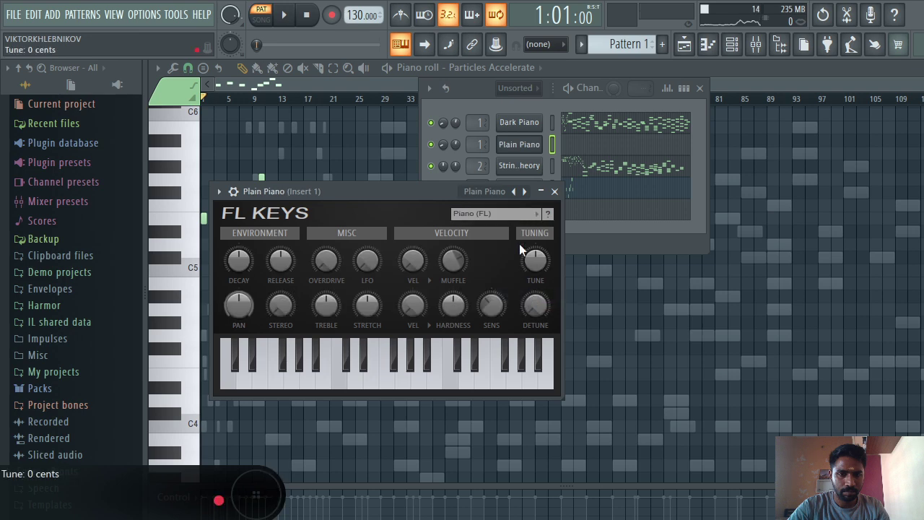
- Switch the cloned channel's FL Keys sound to Roto Organ (FL), randomize its parameters, and test it with several notes
click(509, 213)
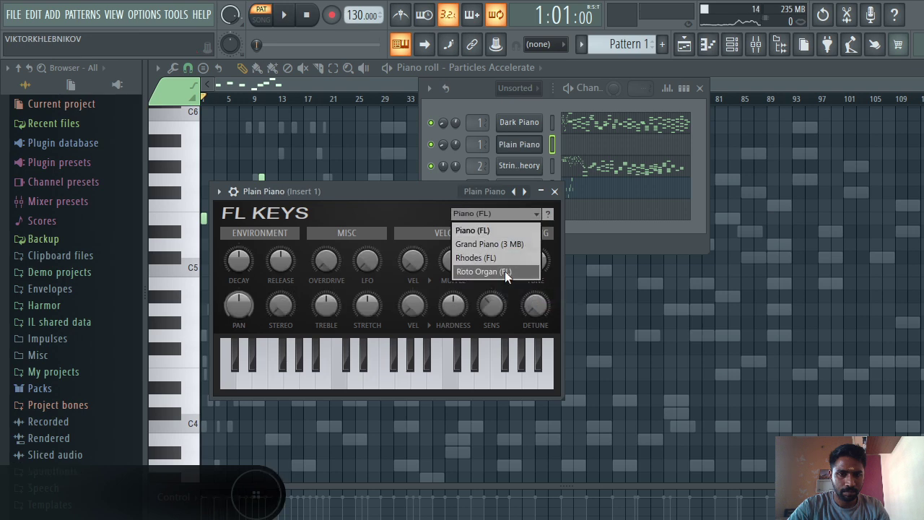
click(507, 271)
click(498, 193)
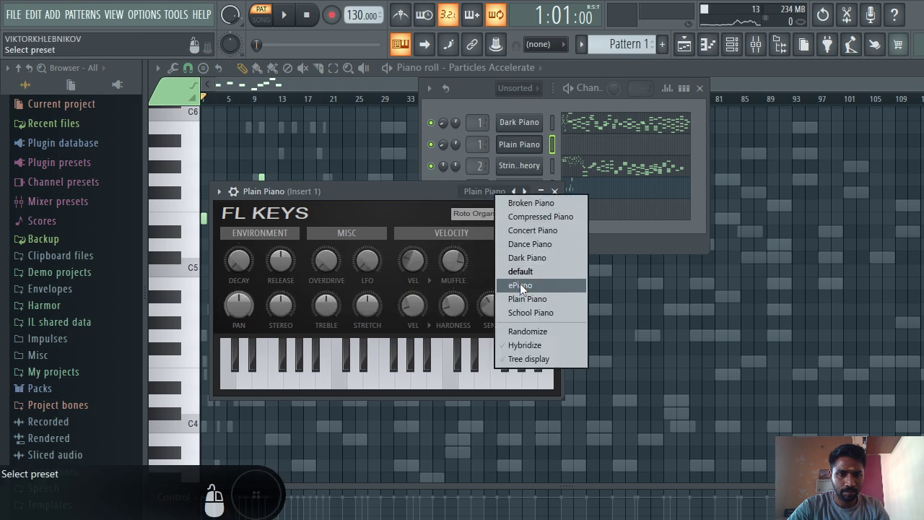
click(519, 334)
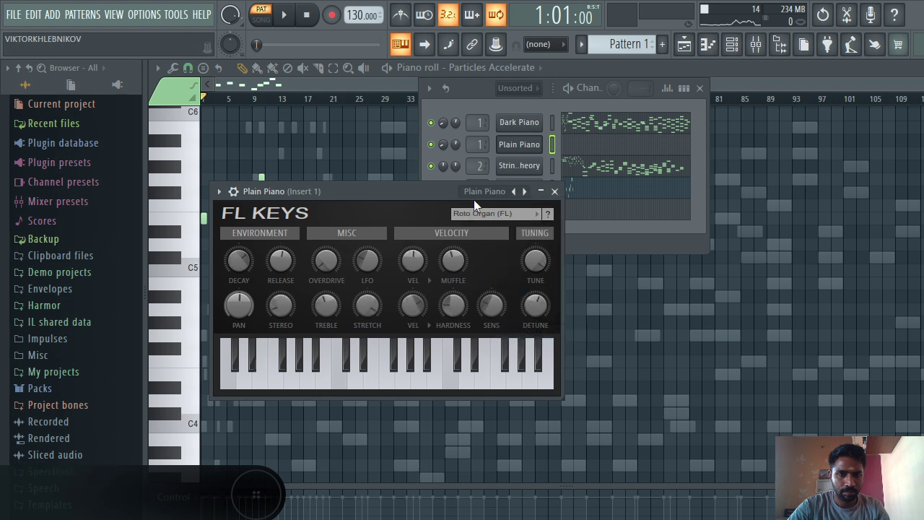
key(space)
key(space)
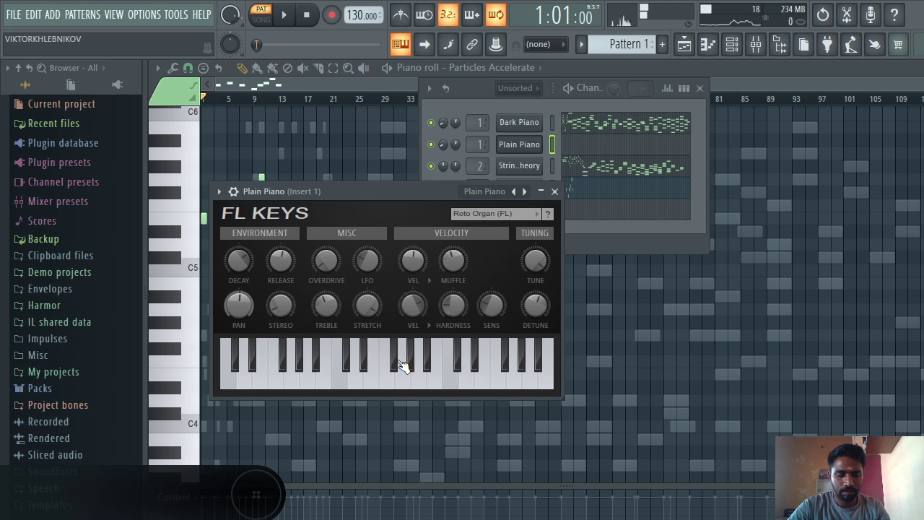
key(x)
key(b)
key(r)
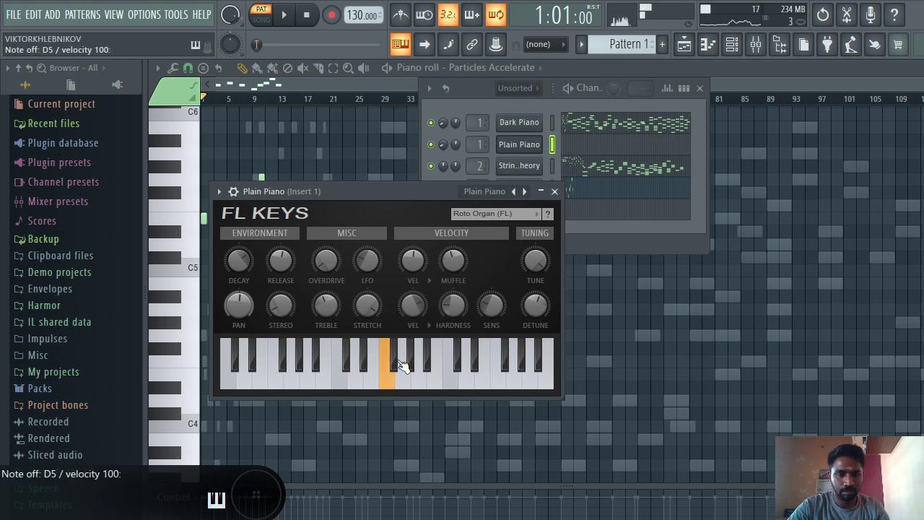
key(w)
key(y)
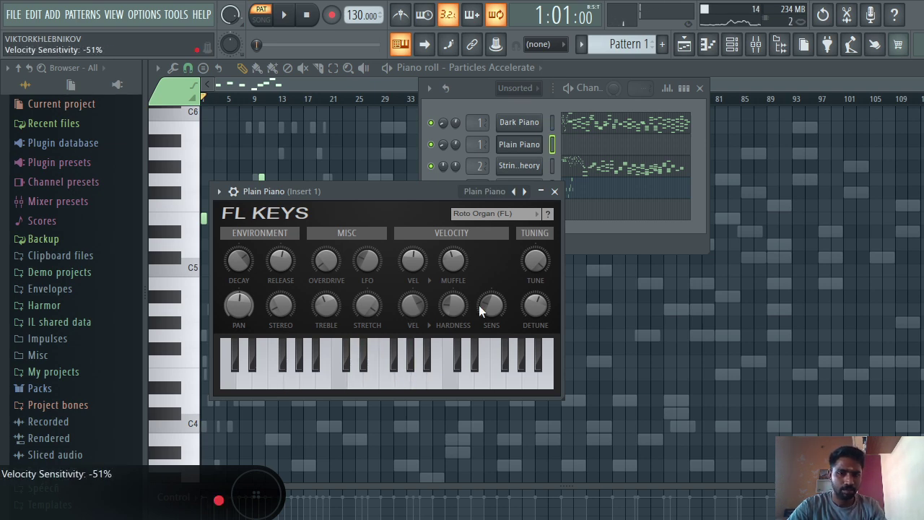
- Lower the FL Keys detune, tune and release, set the decay to no decay (sustain), and adjust the muffle while testing D5
drag(535, 307, 535, 318)
key(x)
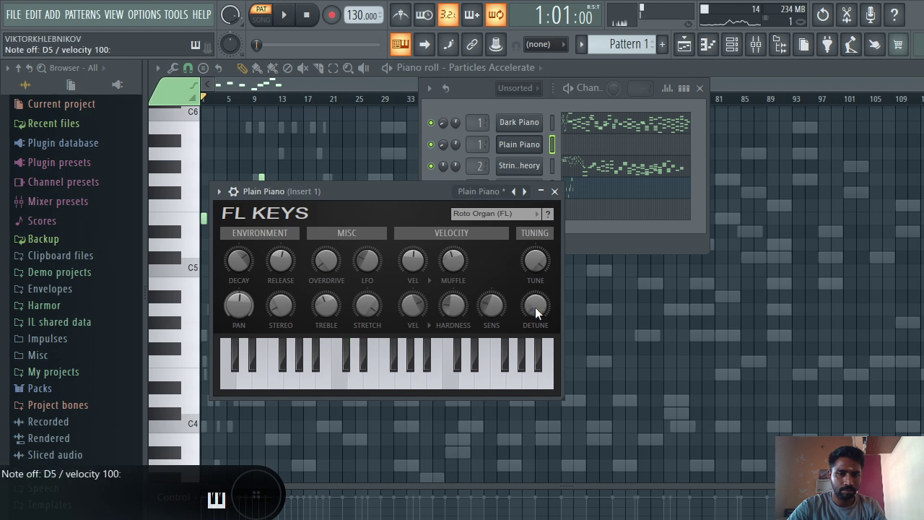
drag(532, 251, 532, 275)
key(x)
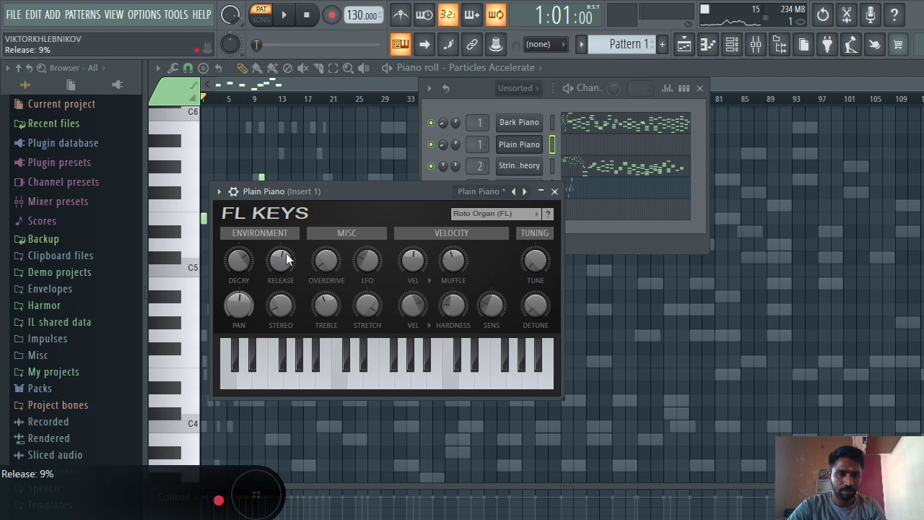
key(x)
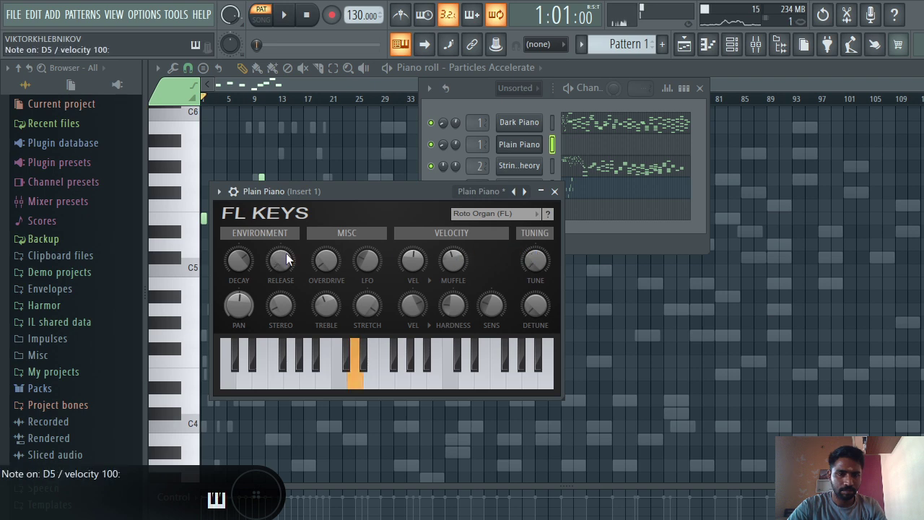
key(x)
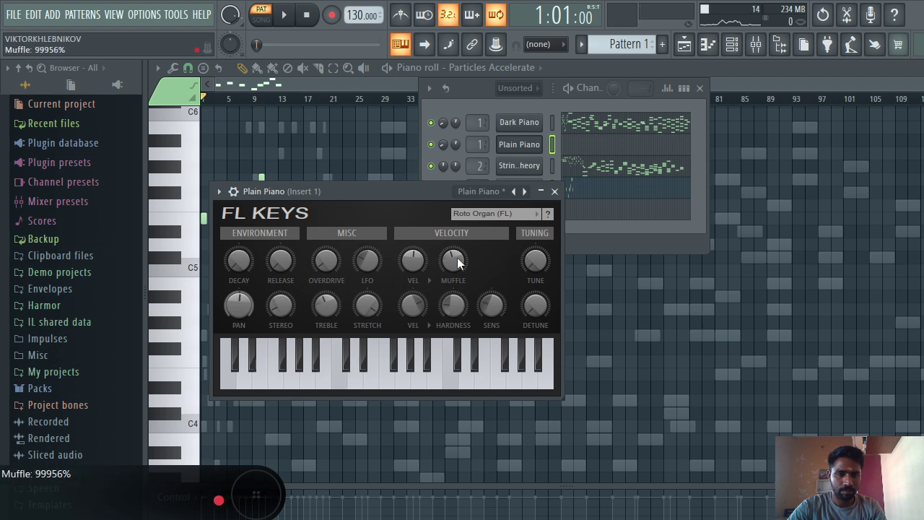
key(x)
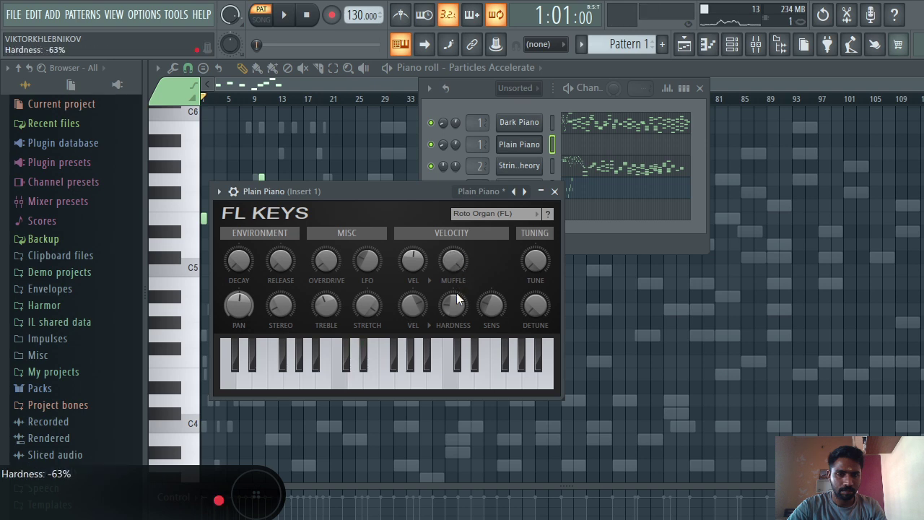
- Turn down the FL Keys hardness and velocity sensitivity, then adjust the treble and decay while testing D5
drag(457, 292, 456, 318)
key(x)
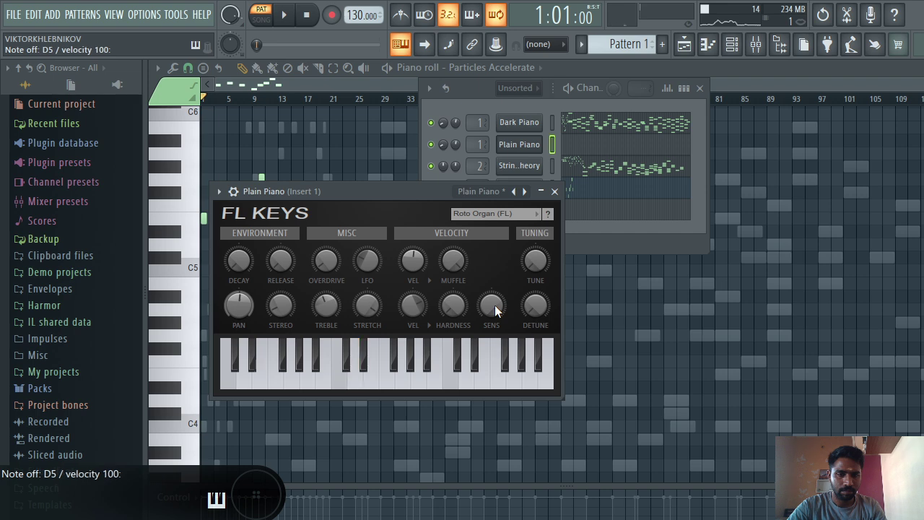
drag(319, 304, 338, 300)
key(x)
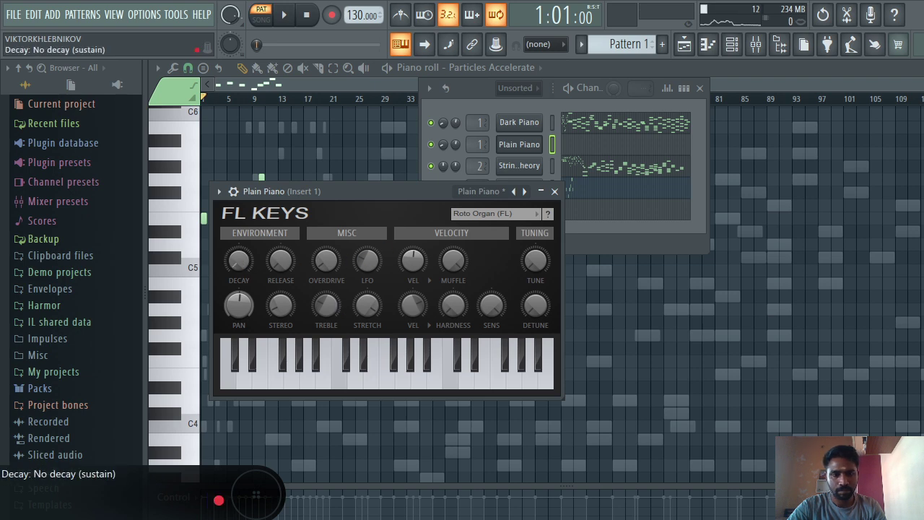
key(x)
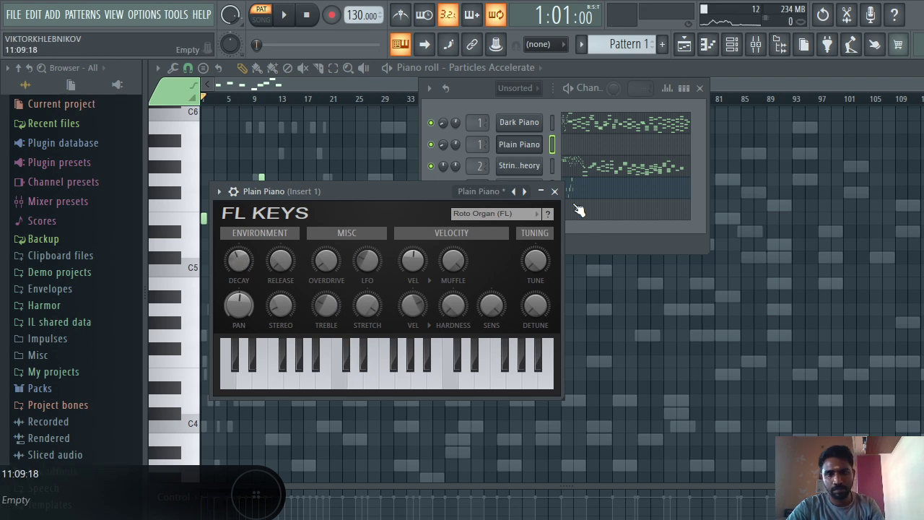
- Reduce the Plain Piano channel's volume, pan it opposite to Dark Piano, and paste the Dark Piano notes into it
click(555, 191)
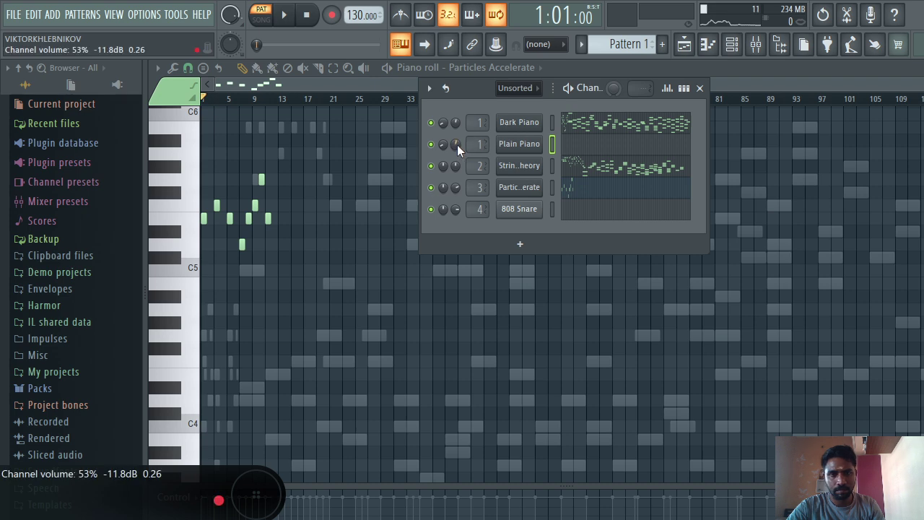
drag(456, 144, 437, 144)
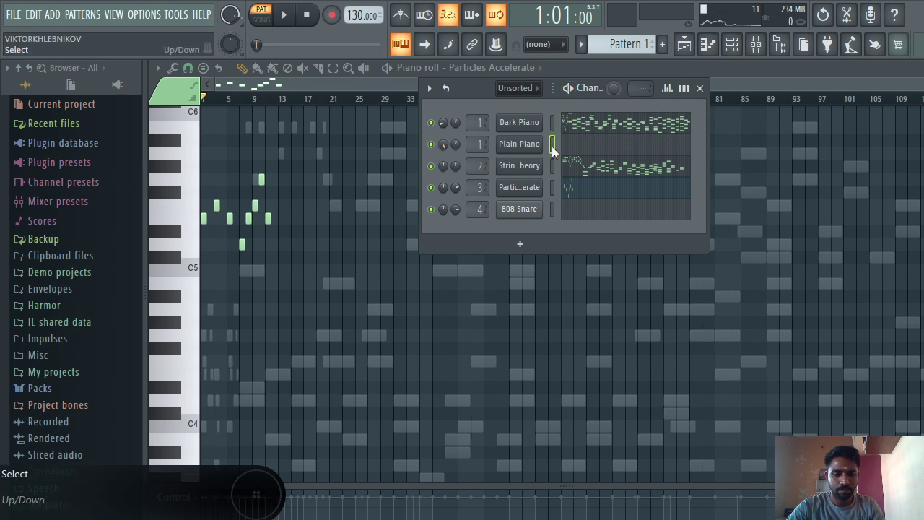
key(ctrl+v)
- Open the Particles Accelerate piano roll, shorten the first E5 and F5 notes to half a bar, and move the F5 to bar 2
click(553, 187)
key(F5)
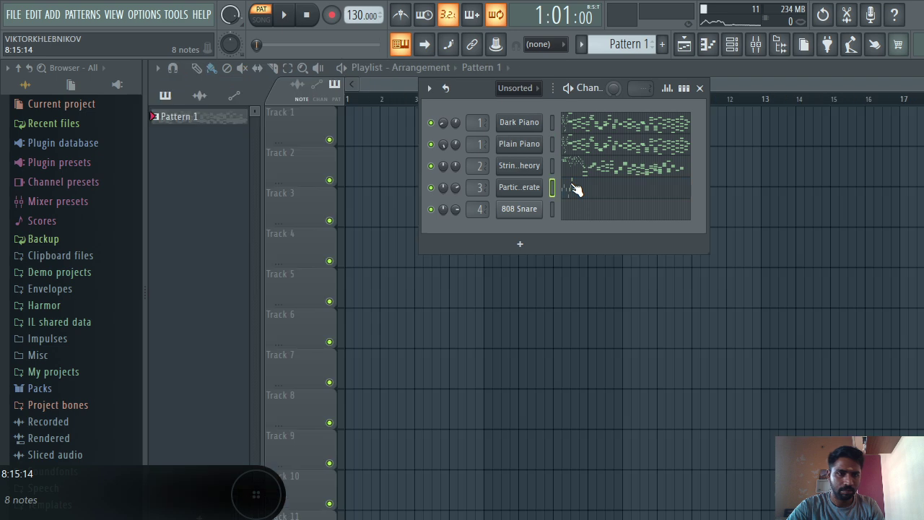
click(575, 189)
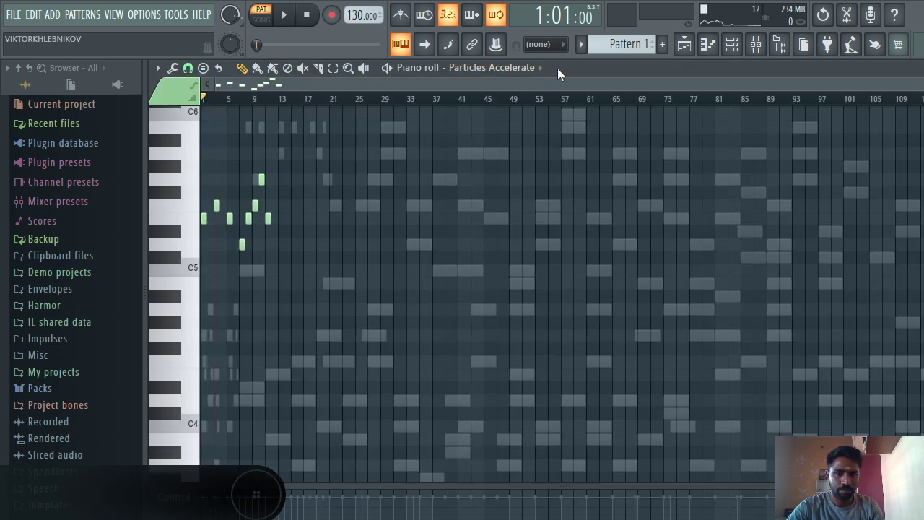
scroll(365, 101, up, 3)
click(365, 101)
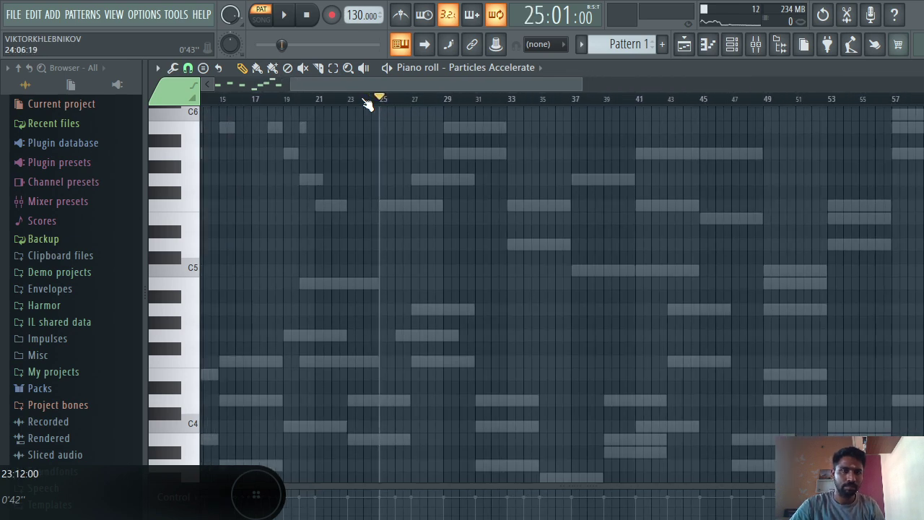
scroll(365, 101, left, 5)
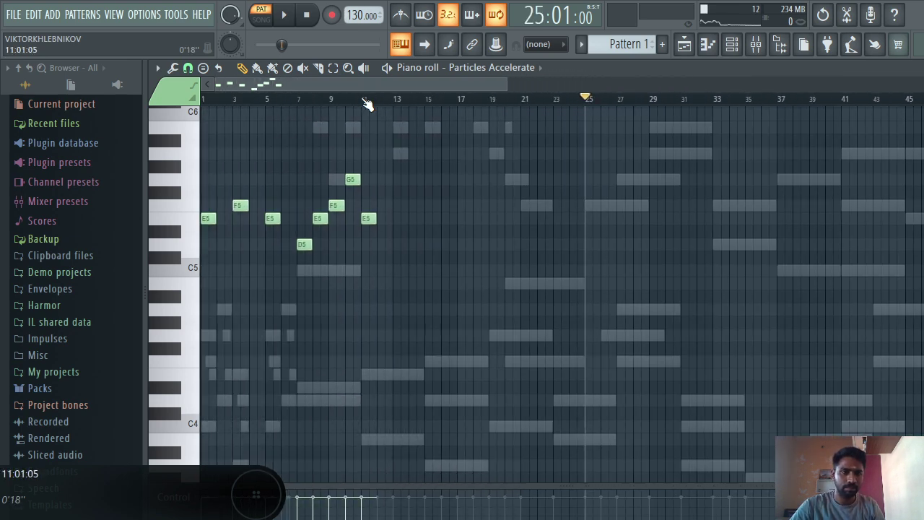
scroll(365, 101, up, 4)
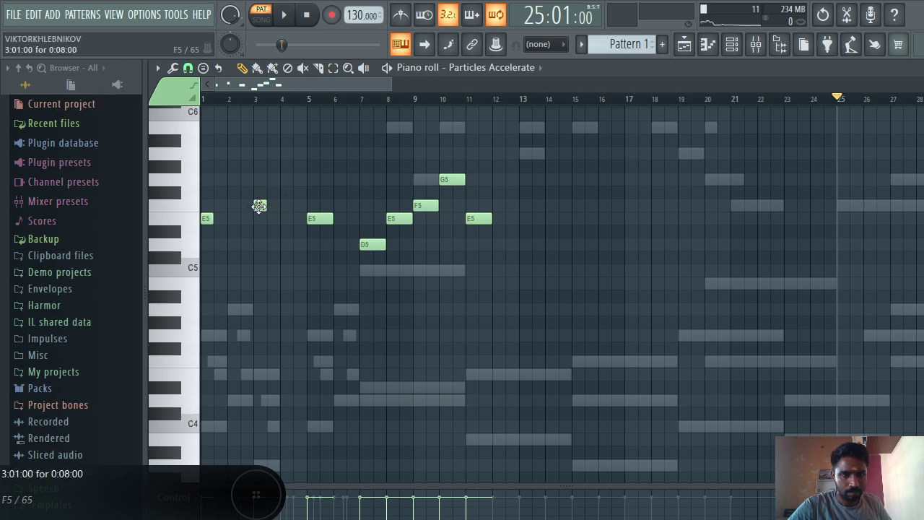
drag(259, 206, 231, 212)
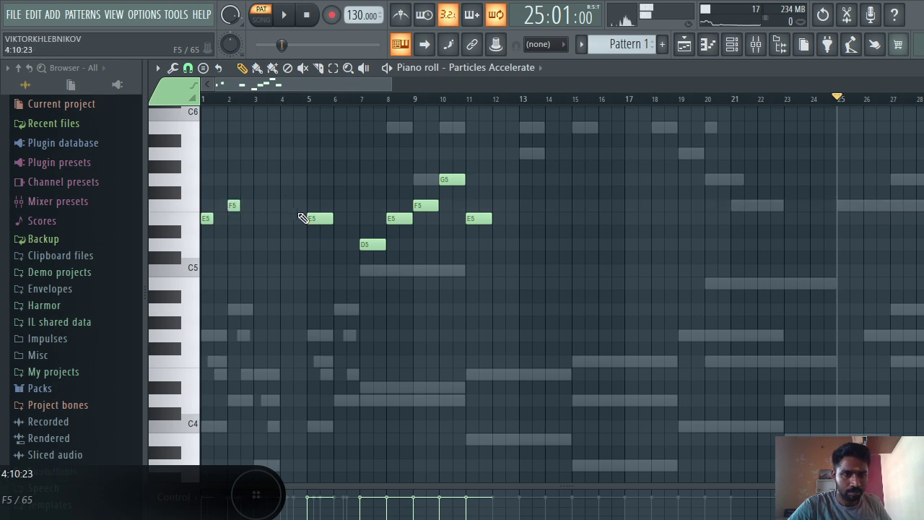
- Shorten the following E5 and D5 notes to half a bar, placing E5 at bar 3 and D5 in the second half of bar 3
drag(329, 220, 258, 223)
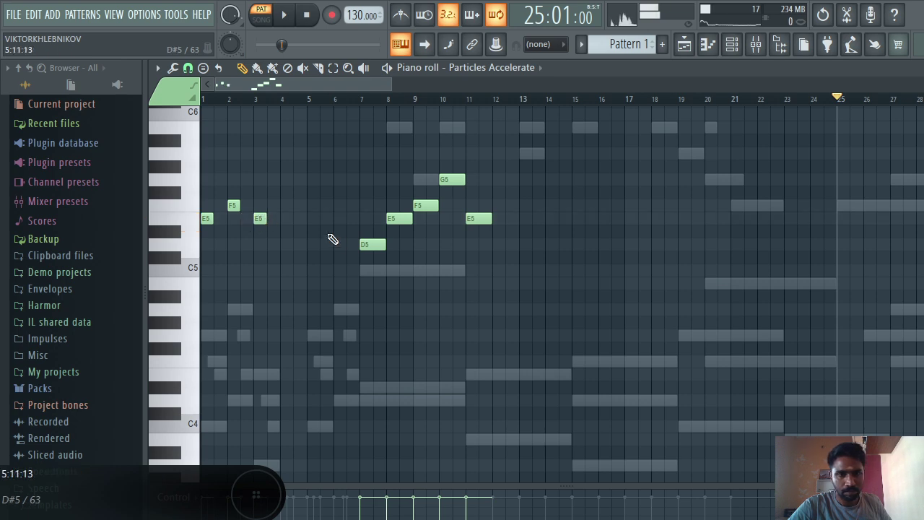
drag(367, 244, 265, 244)
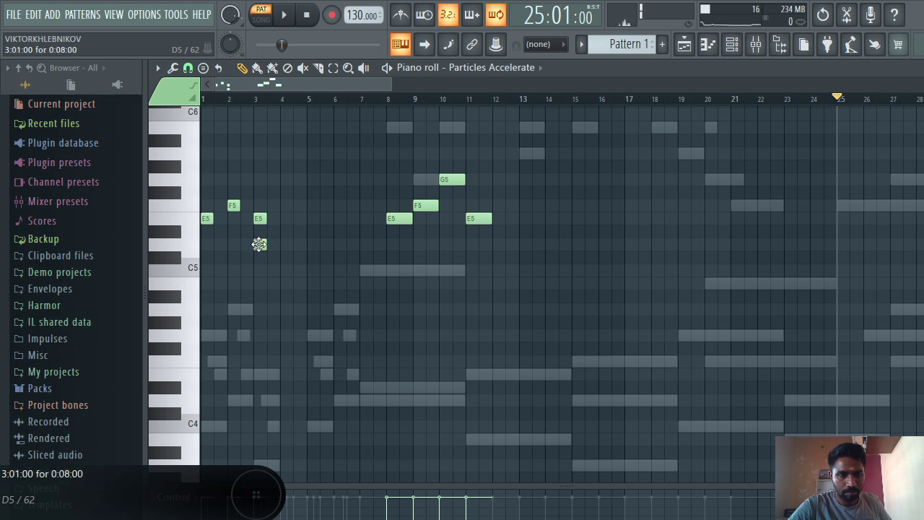
drag(259, 244, 272, 244)
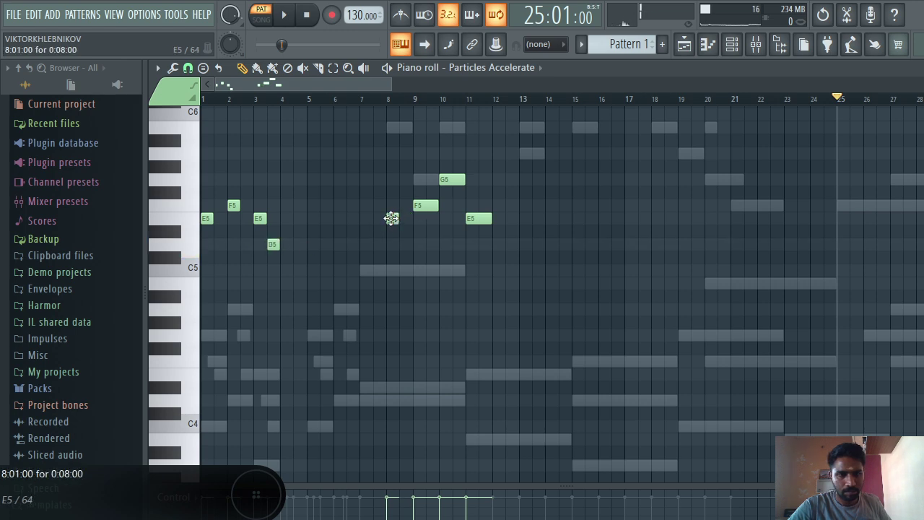
- Shorten the remaining E5, F5, G5 and E5 notes to half a bar, place them consecutively through bars 4 and 5, and play the pattern
drag(393, 218, 287, 218)
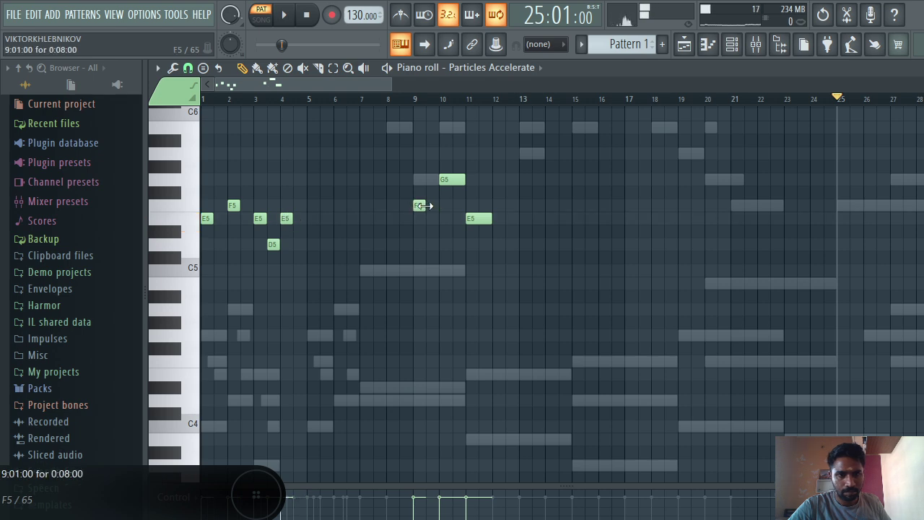
drag(420, 206, 300, 206)
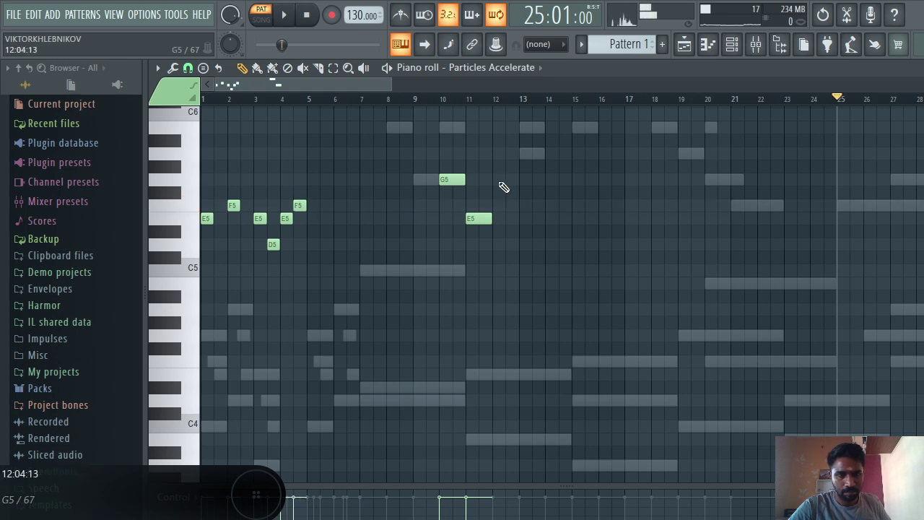
drag(465, 179, 324, 198)
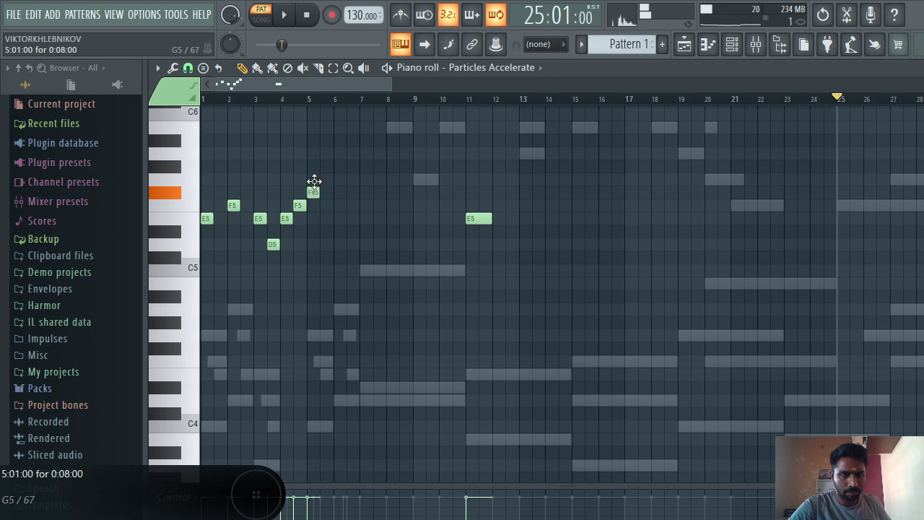
drag(314, 181, 314, 178)
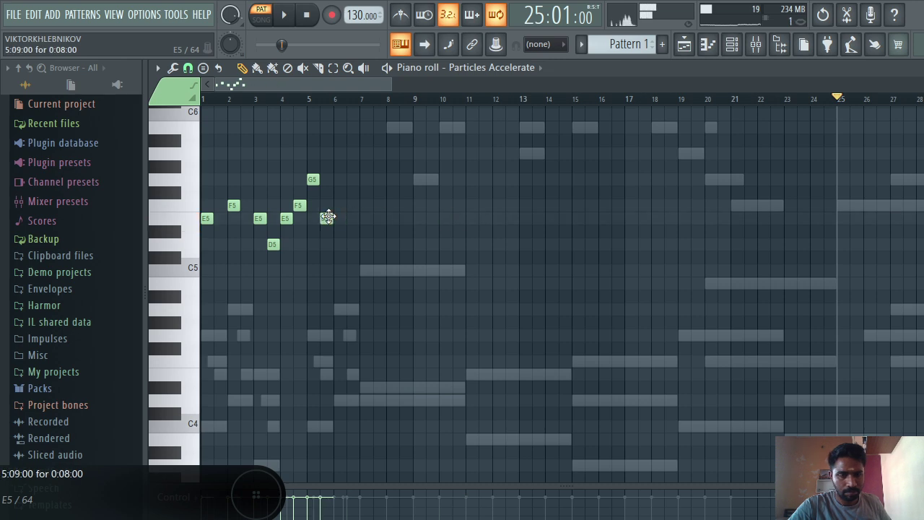
key(space)
key(space)
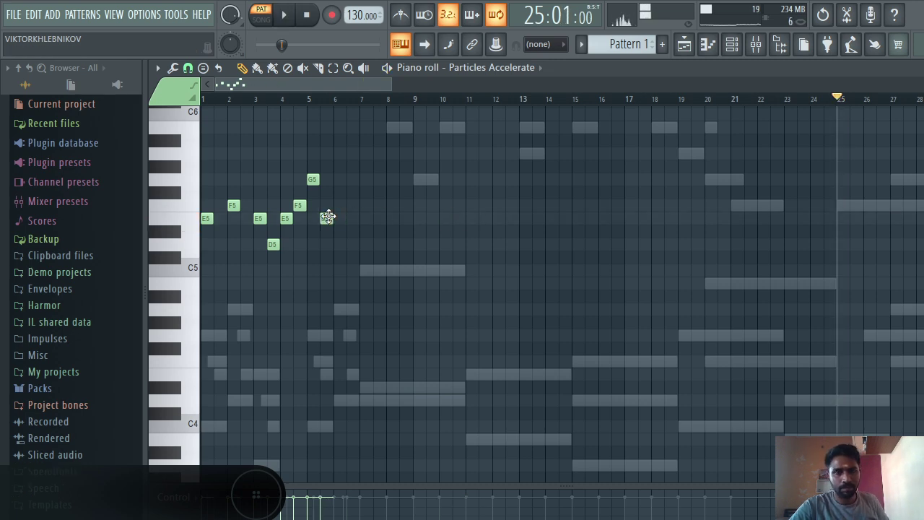
key(space)
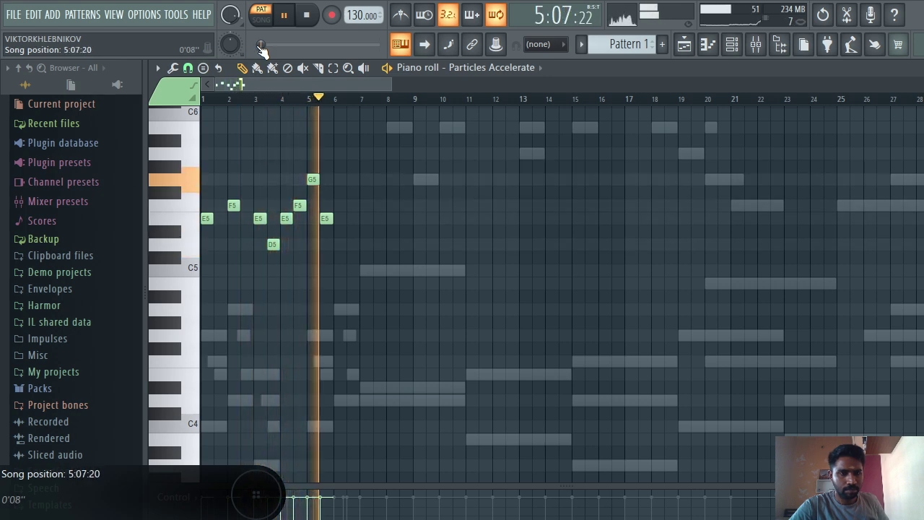
- Continue the melody with half-bar notes: D5 at bar 6, B4 at bar 7, E5 at bar 8, A5 at bar 9 and D5 at bar 10
click(339, 244)
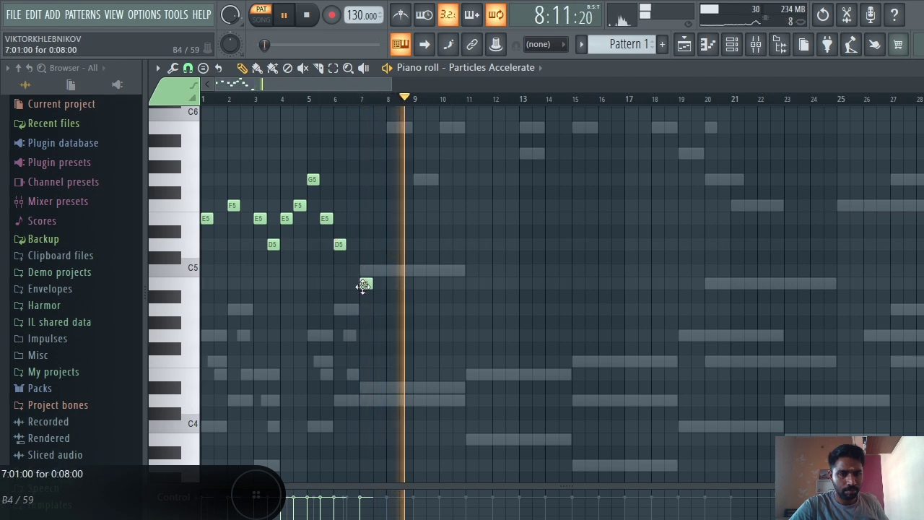
click(364, 283)
click(390, 218)
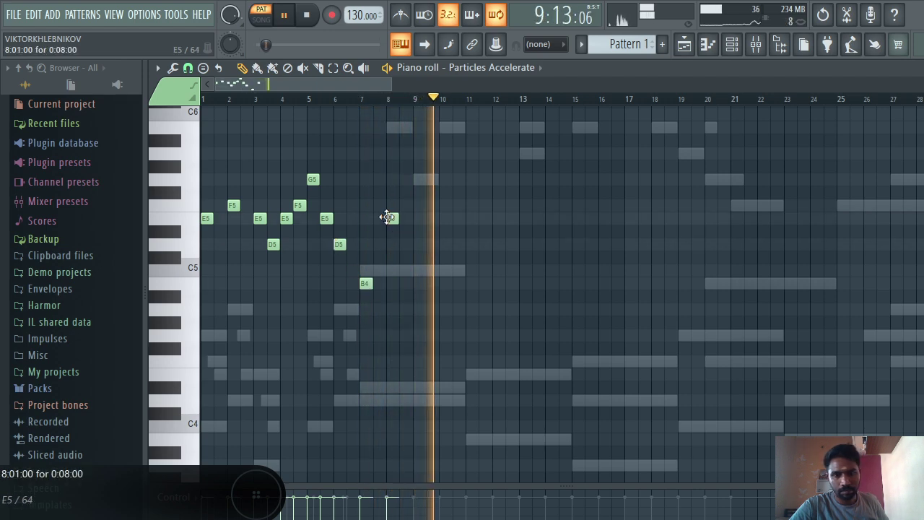
click(419, 153)
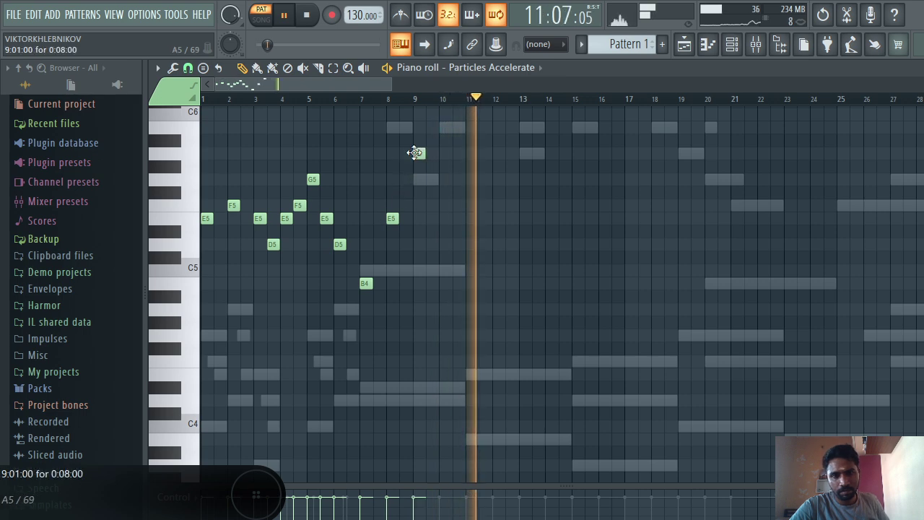
click(446, 244)
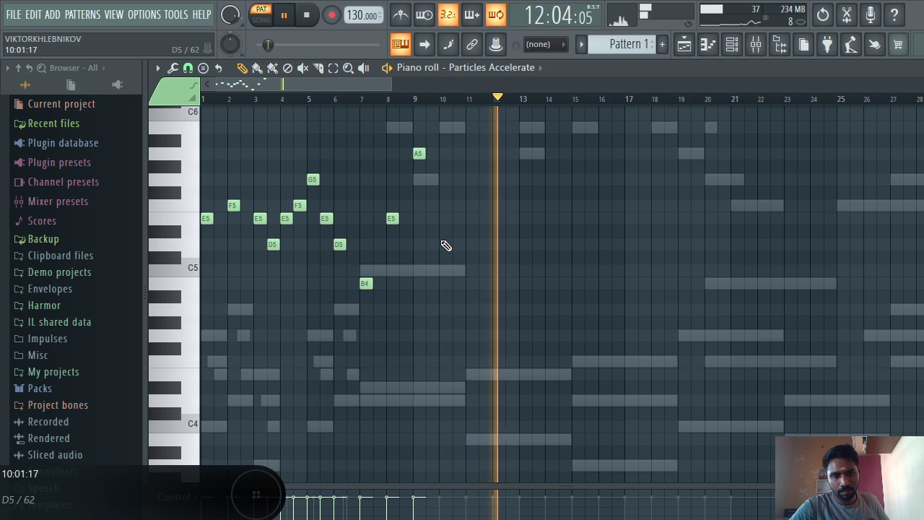
- Add half-bar notes B4 and E5 through bar 11, G5 in the second half of bar 12, A#5 and F#5 through bar 13, and D#5 at bar 14
click(471, 283)
click(483, 218)
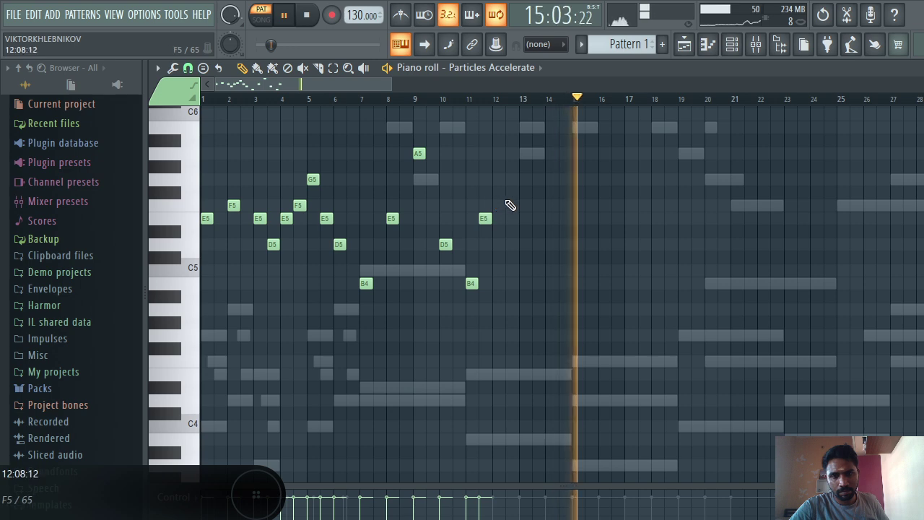
click(511, 180)
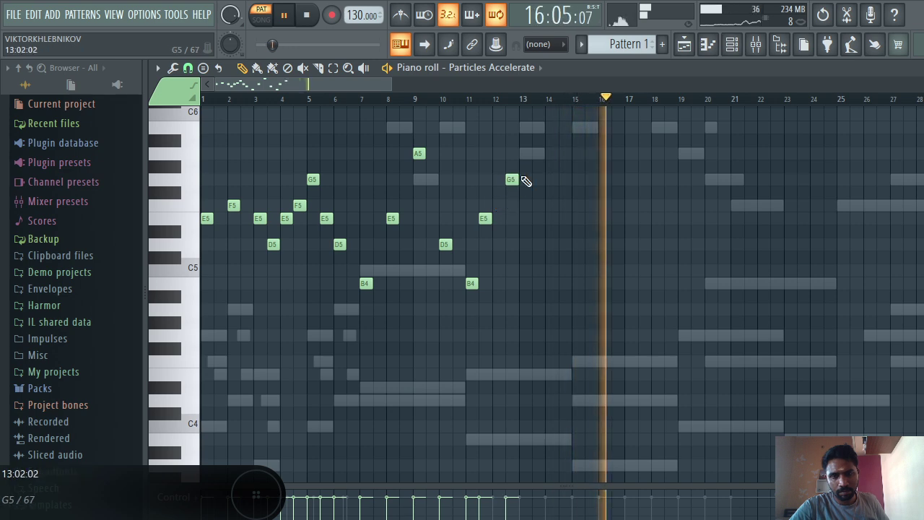
click(525, 141)
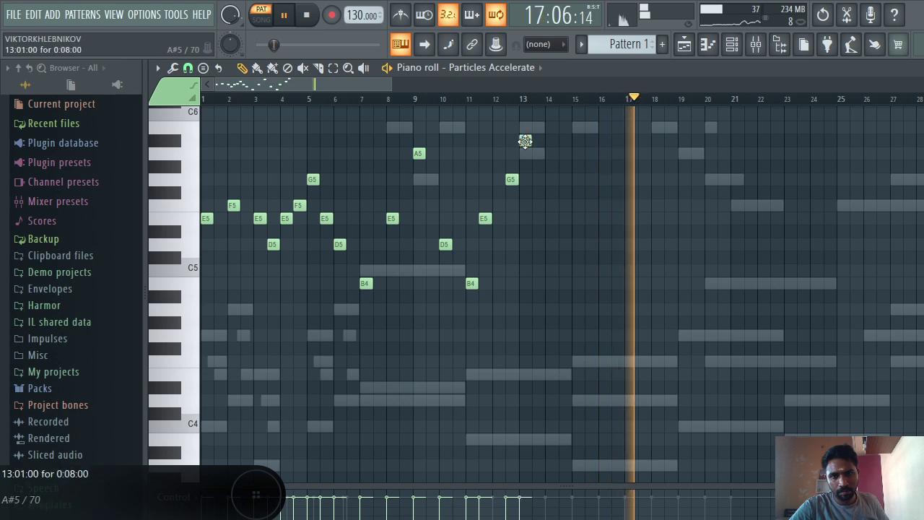
click(537, 193)
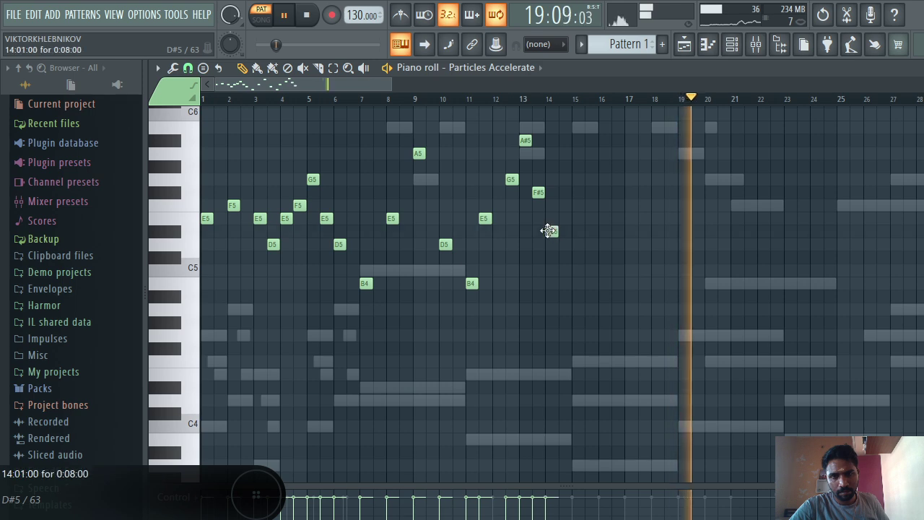
click(550, 232)
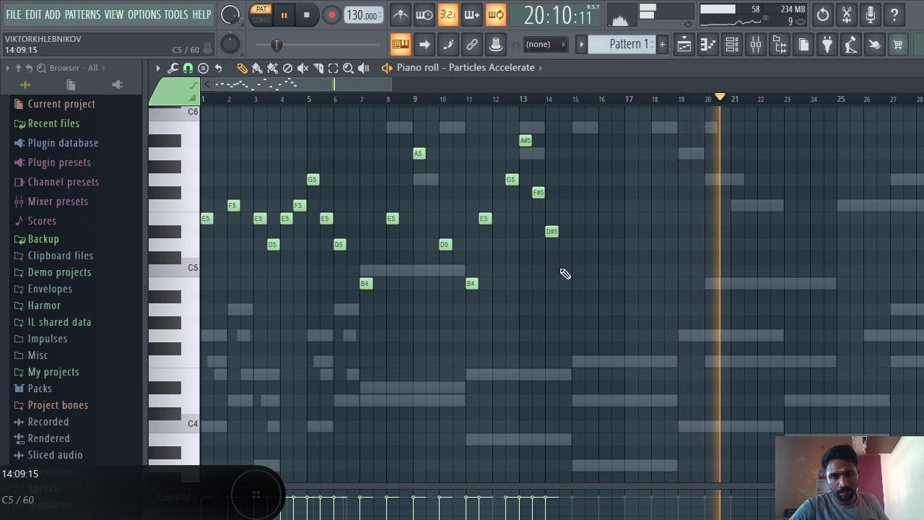
- Add C5 and A4 together in the second half of bar 14, A4 in the second half of bar 15, and C5 and A4 through bar 16
click(563, 270)
click(566, 309)
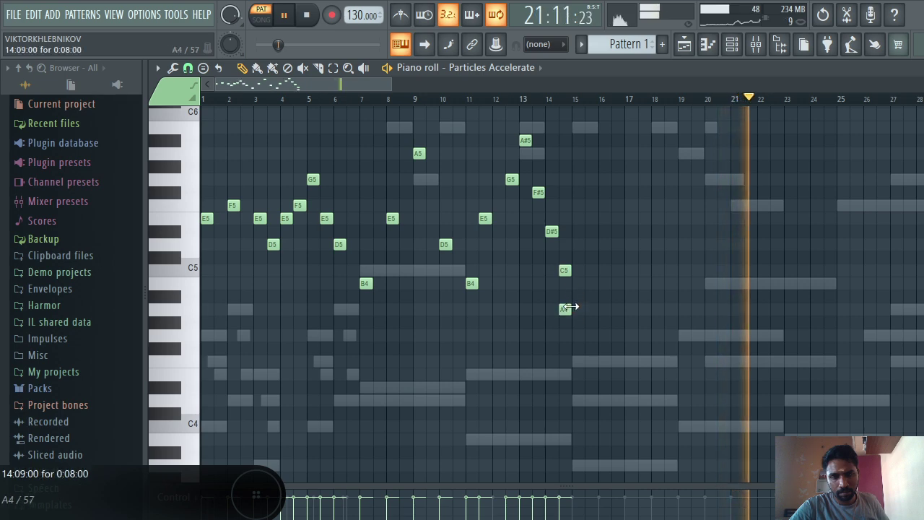
click(591, 309)
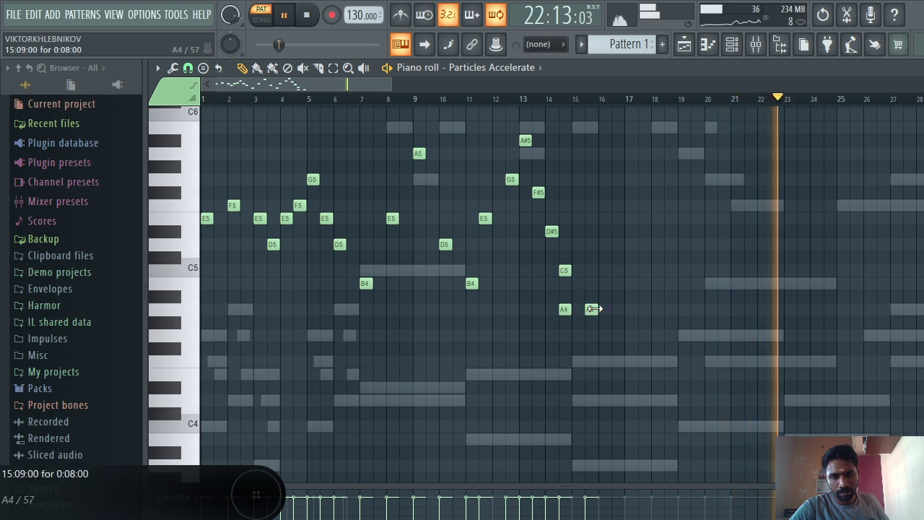
click(603, 270)
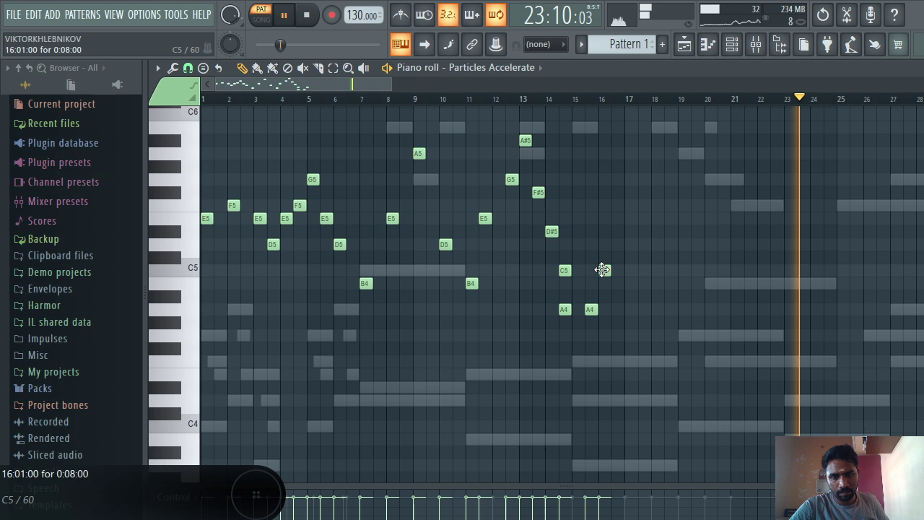
click(618, 309)
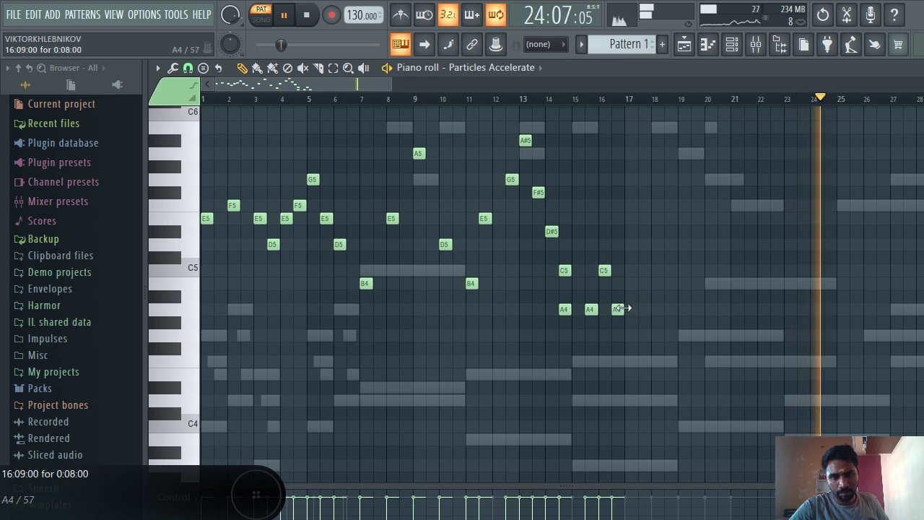
- Add E5 and B4 through bar 17, D5 and G4 through bar 18, A4 in bar 19's second half, C5 at bar 20 and E5 at bar 21
click(629, 218)
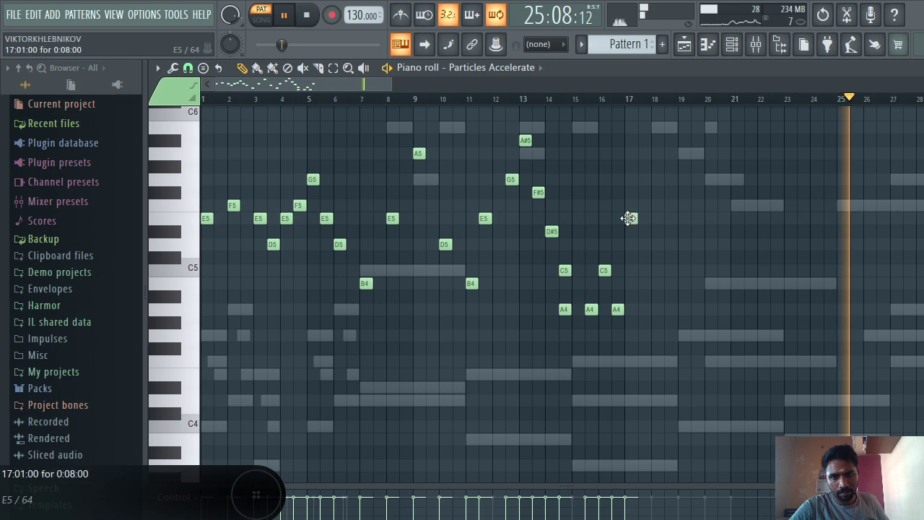
click(642, 283)
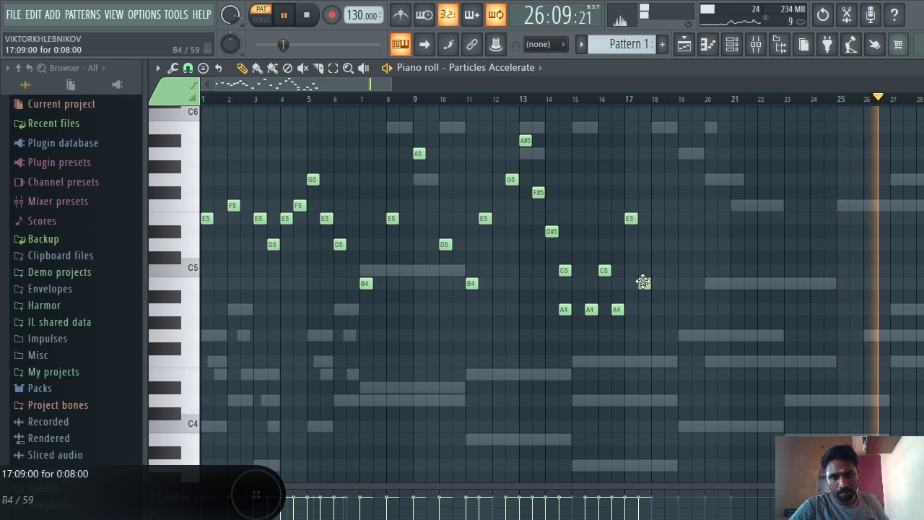
click(655, 245)
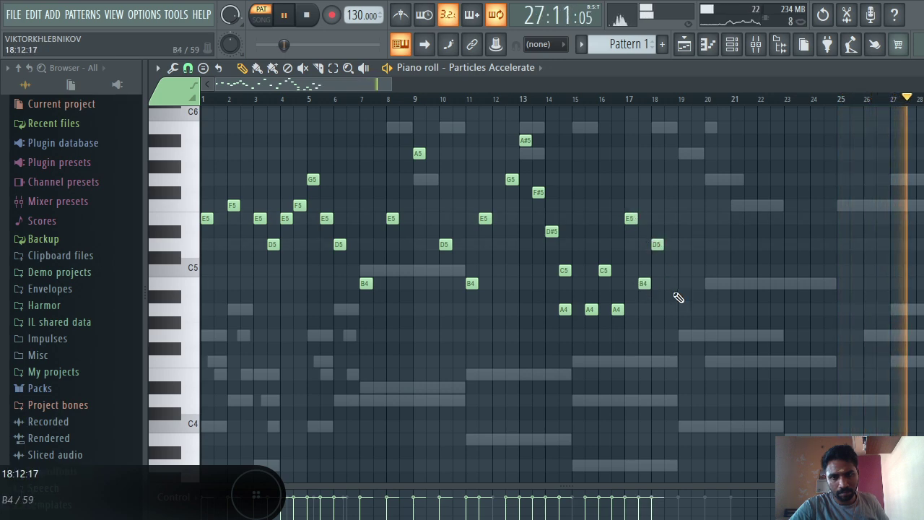
click(669, 335)
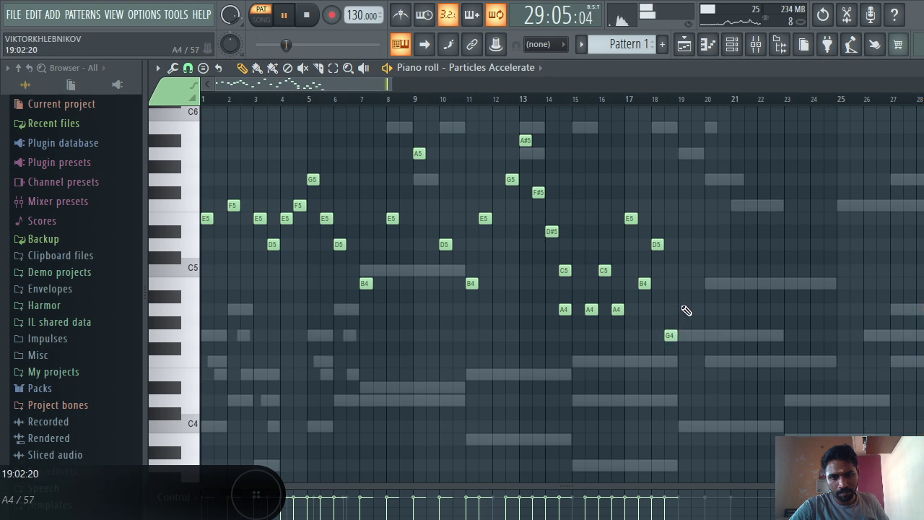
click(694, 308)
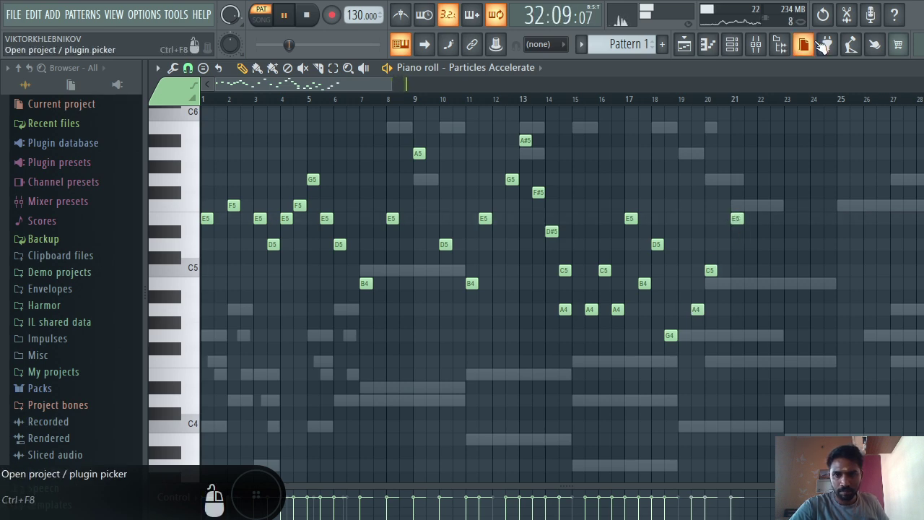
- Extend the melody across bars 22 to 28 with half-bar notes G5, A5, F5, D5, C5, D5, E5, F#5 and A#5
scroll(768, 125, right, 1)
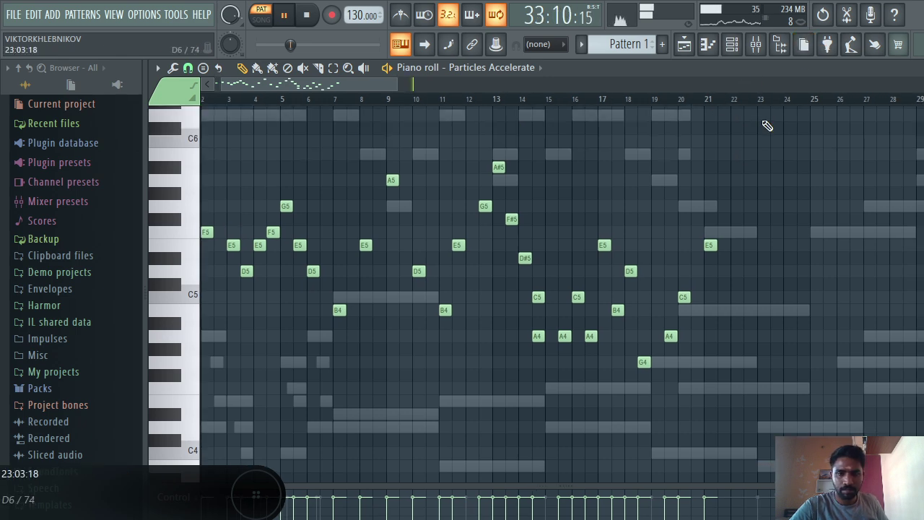
scroll(767, 125, up, 3)
scroll(768, 125, up, 5)
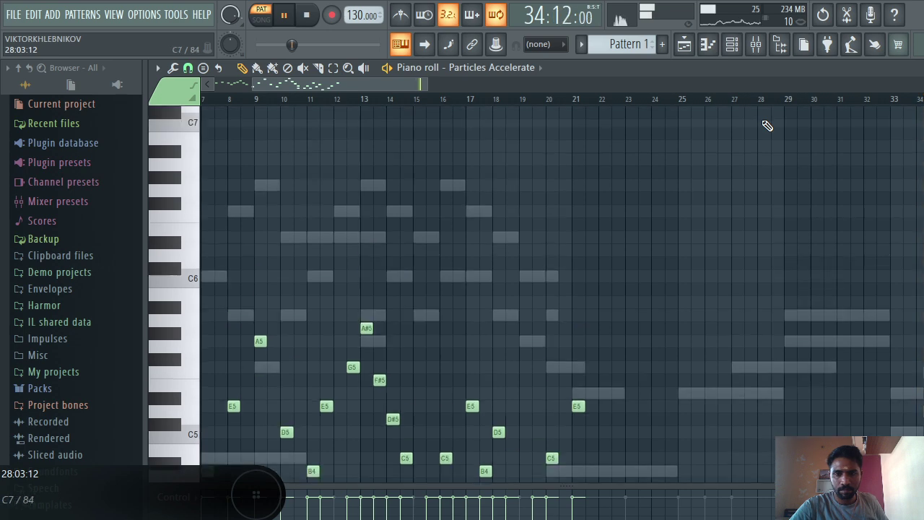
click(500, 374)
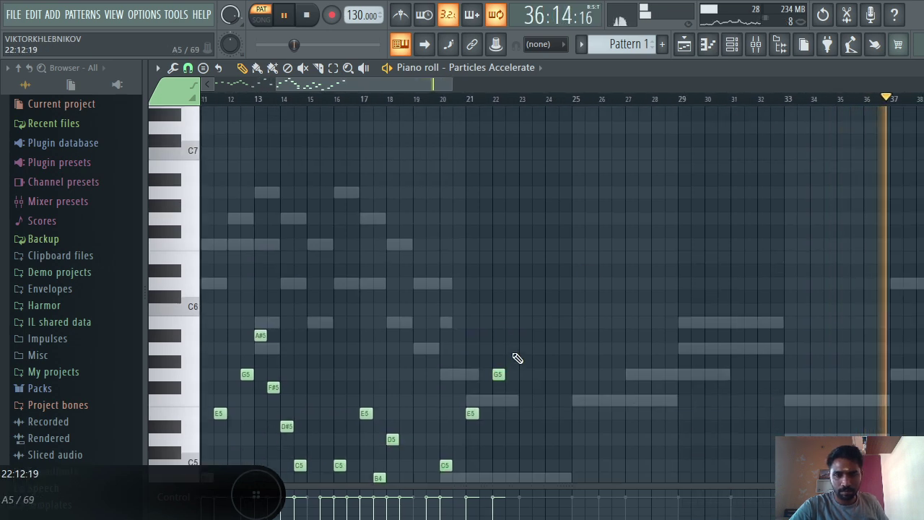
click(525, 347)
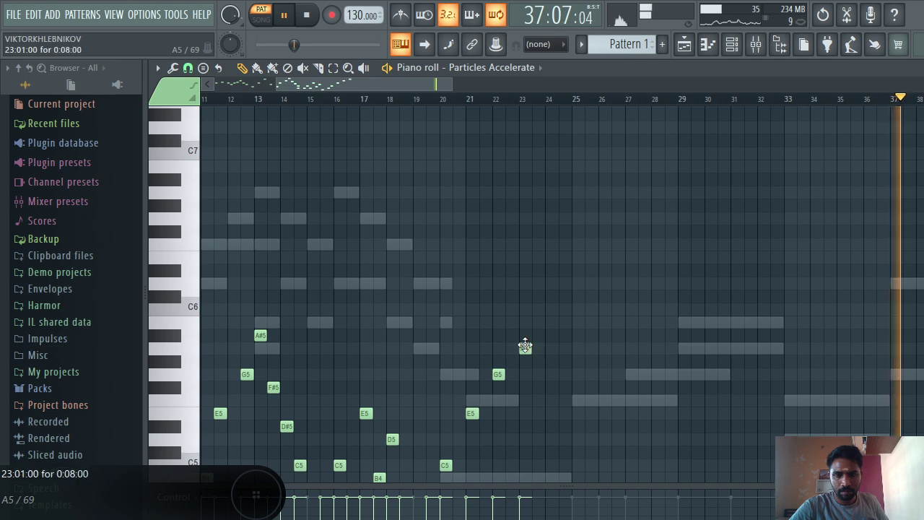
click(551, 400)
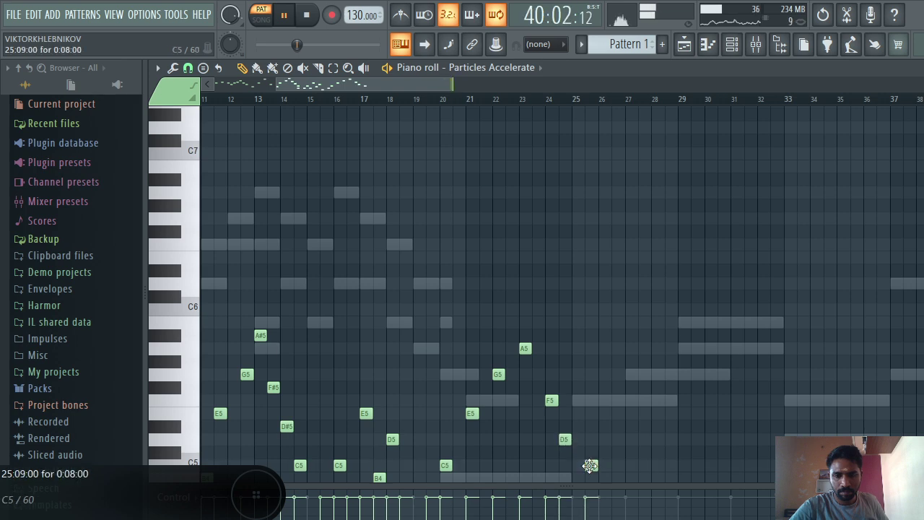
click(643, 413)
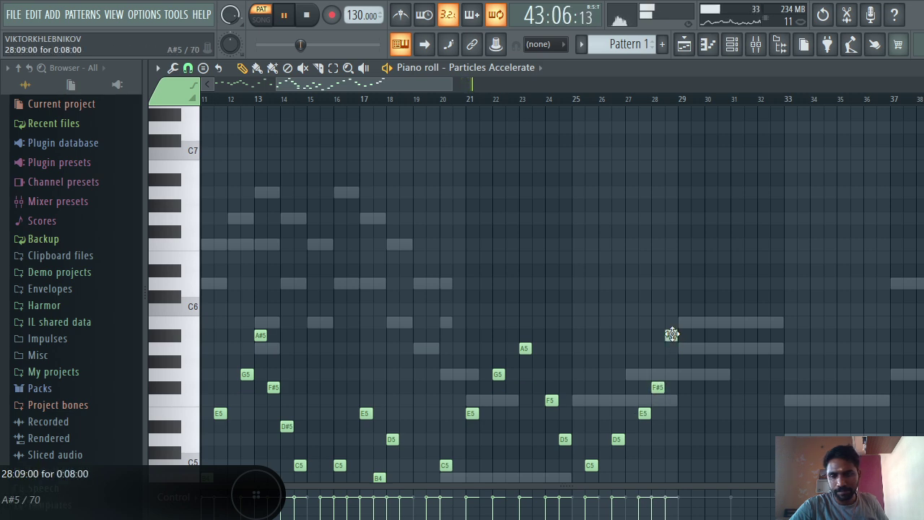
- Play the pattern from the start and lower the Particles Accelerate channel's volume in the channel rack, closing the rack when done
key(space)
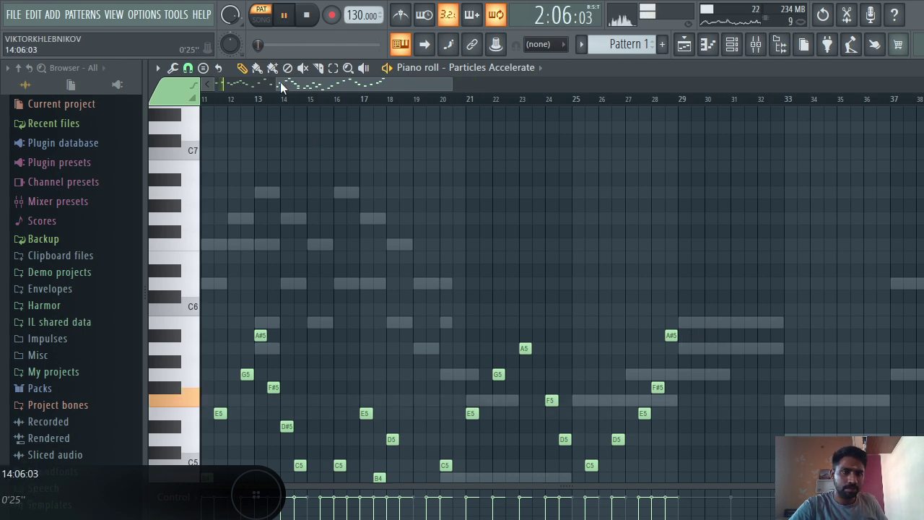
drag(276, 83, 217, 83)
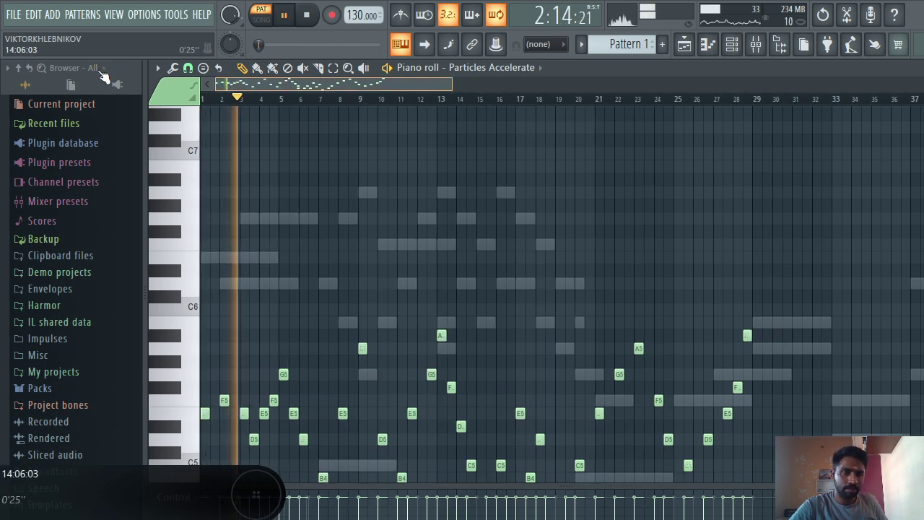
click(741, 47)
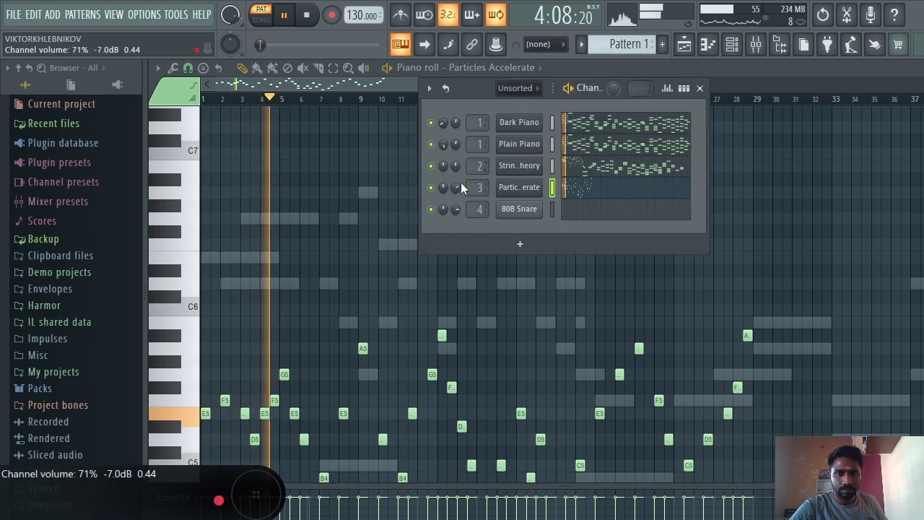
drag(458, 186, 457, 223)
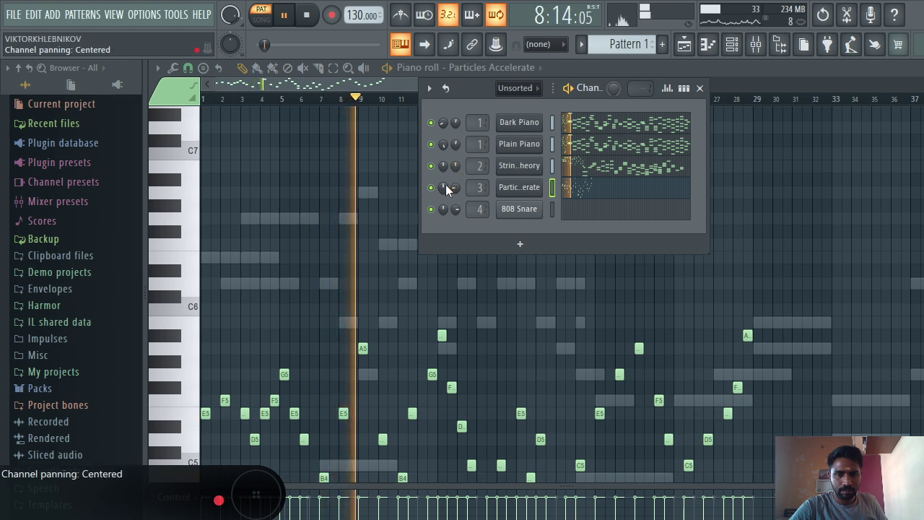
click(701, 88)
scroll(696, 83, down, 1)
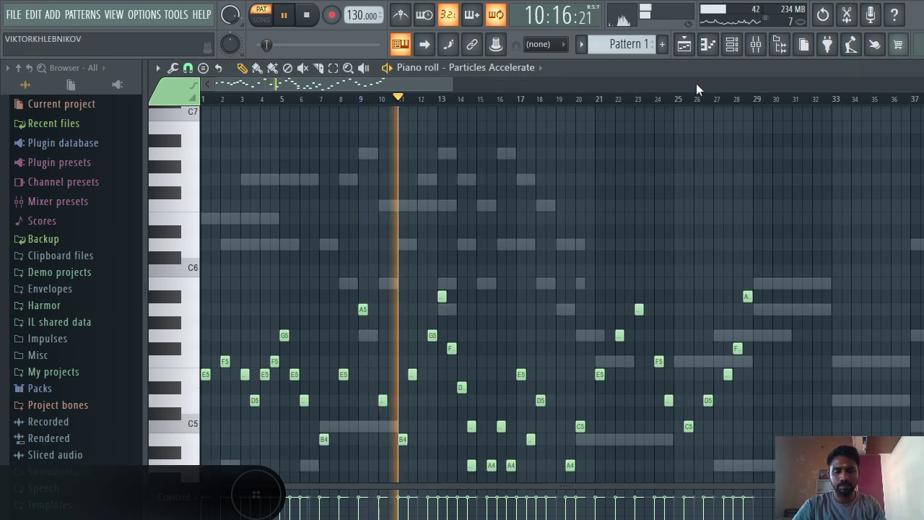
- Paste copies of the melody at bars 29, 57 and 85, transposing the first to start on D3 and the second on G6
scroll(696, 83, right, 5)
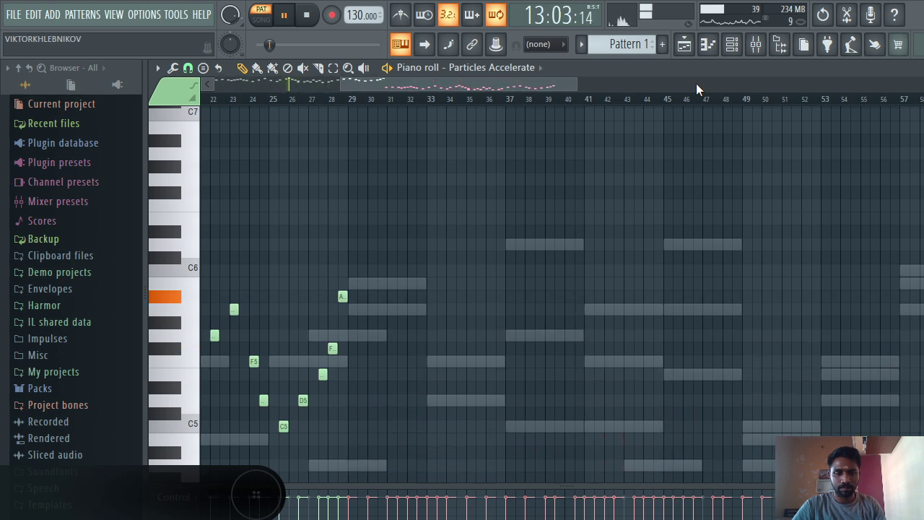
scroll(696, 83, right, 6)
key(ctrl+v)
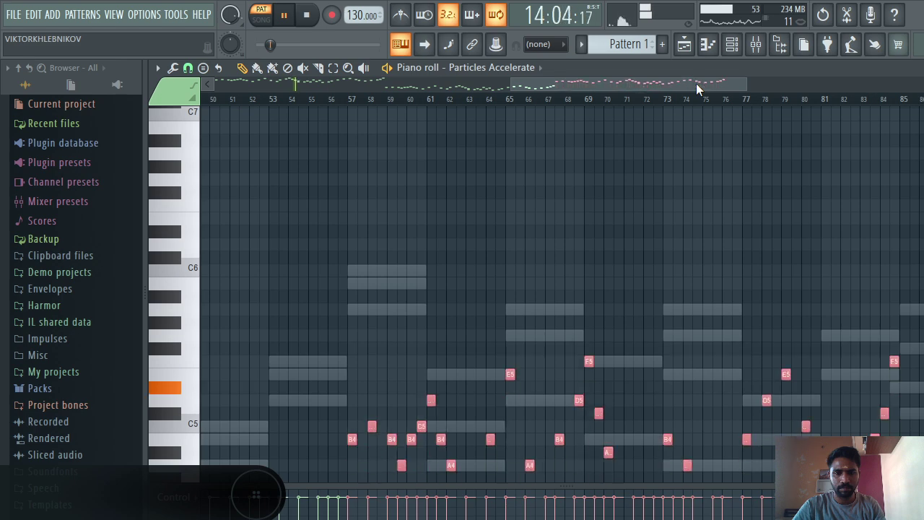
key(ctrl+v)
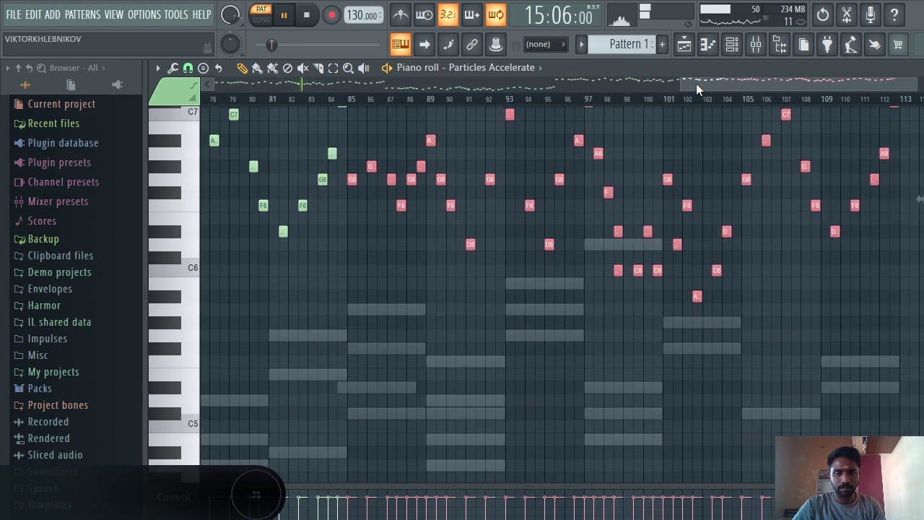
- Transpose the melody copy in bars 85 to 112 down two octaves
key(Down)
key(Down)
key(Down)
key(Down)
key(Down)
key(Down)
key(Down)
key(Down)
key(Down)
key(Down)
key(Down)
key(Down)
key(Down)
key(Down)
key(Down)
key(Down)
key(Down)
key(Down)
key(Down)
key(Down)
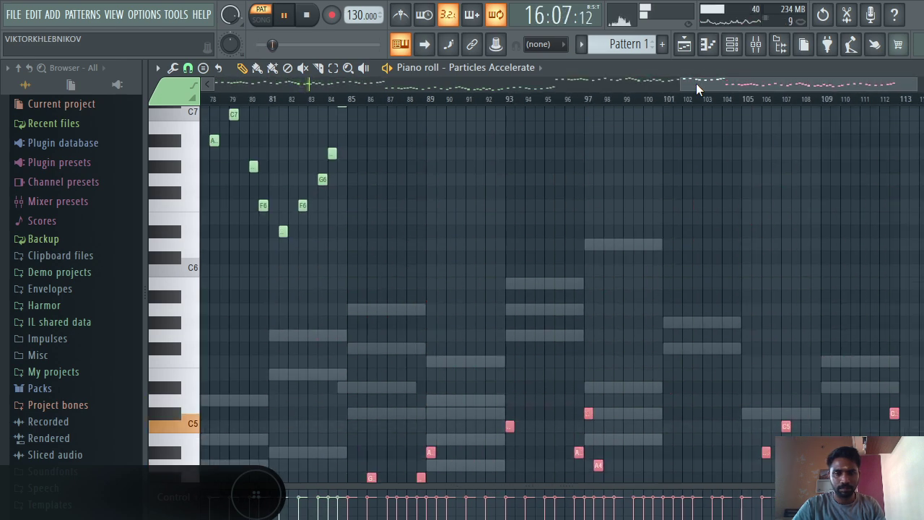
- Paste another copy of the melody across bars 113 to 140, one semitone above the preceding copy so it starts on G#4
key(ctrl+v)
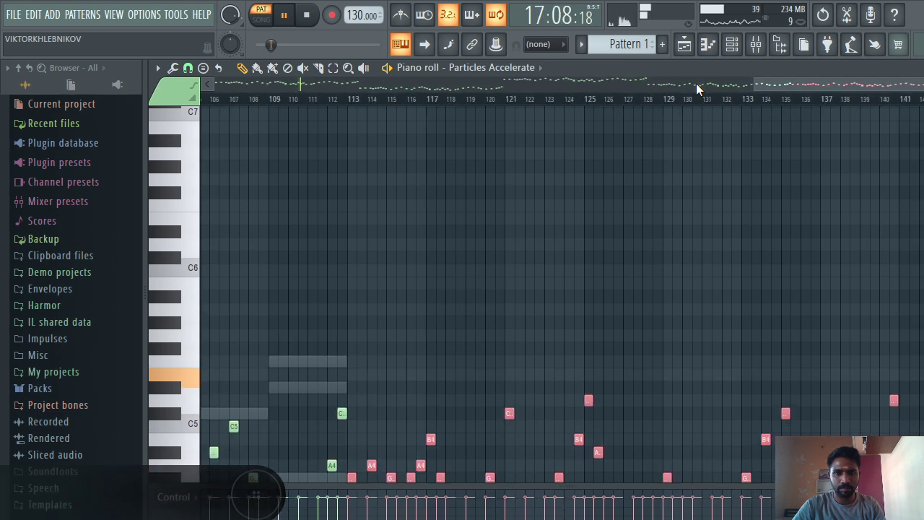
key(Down)
key(Down)
key(Down)
key(Down)
key(Down)
key(Down)
key(Down)
key(Down)
key(Down)
key(Down)
key(Down)
key(Down)
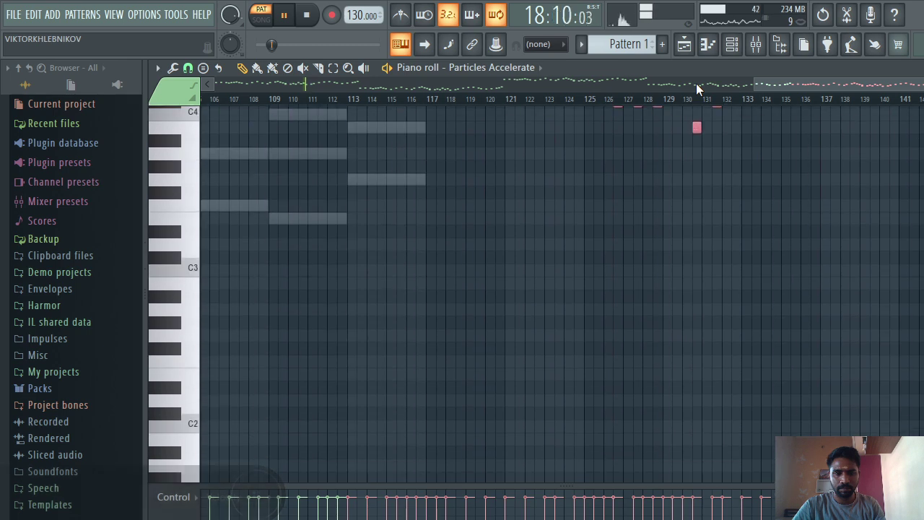
key(Down)
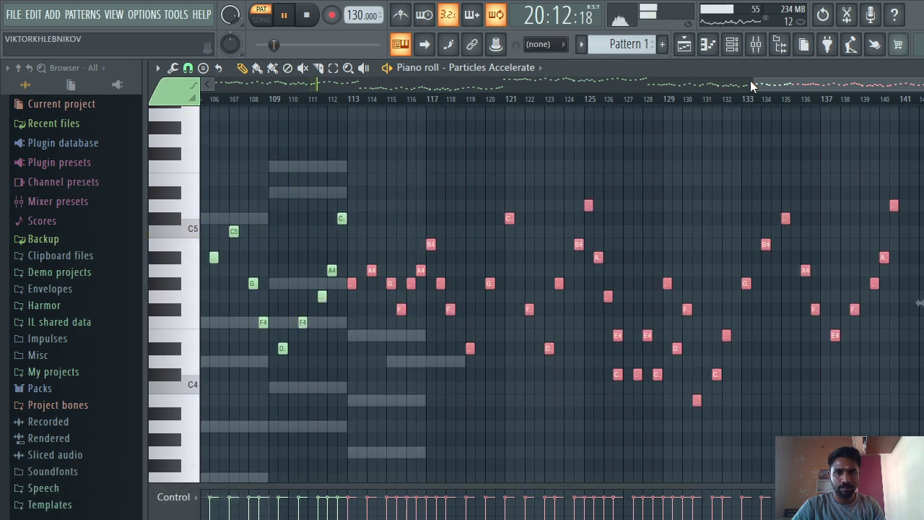
drag(751, 81, 597, 75)
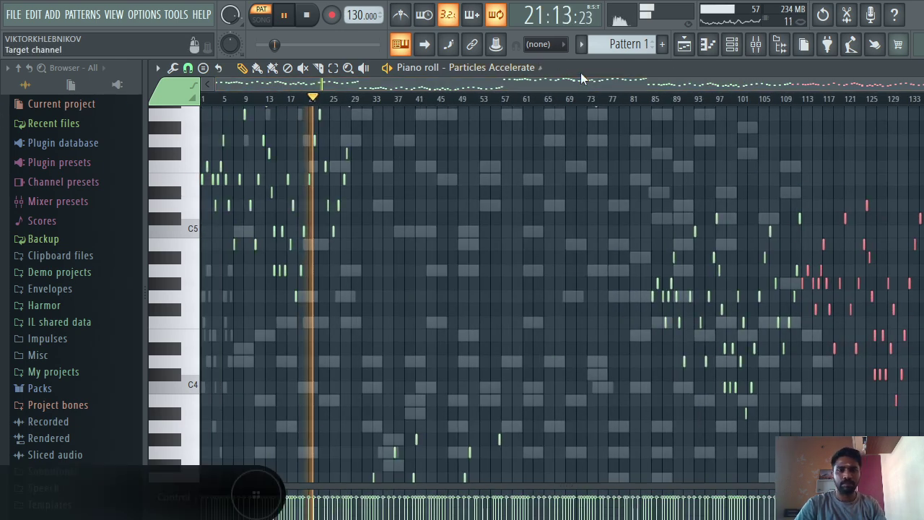
scroll(597, 76, down, 6)
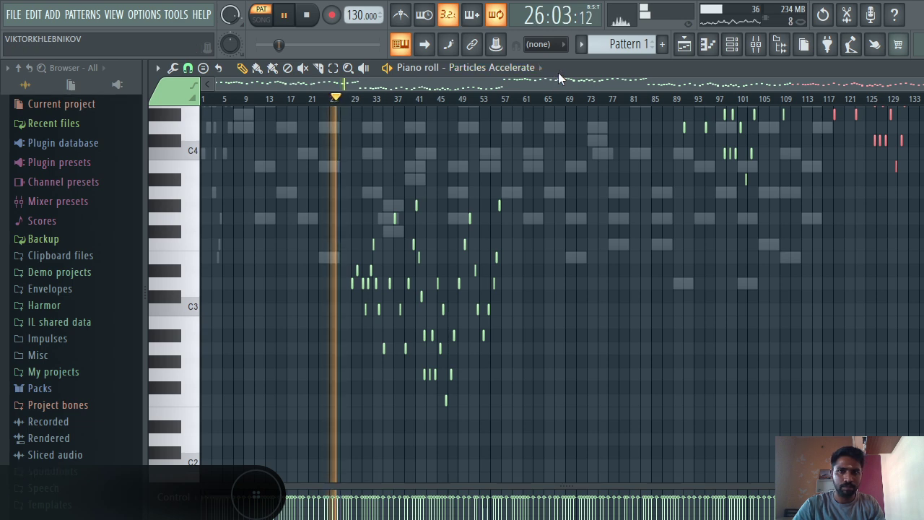
- Try the Lucky Pluck preset on the Particles Accelerate channel and load Space Flute from the Olbaid Compendium pack
click(733, 45)
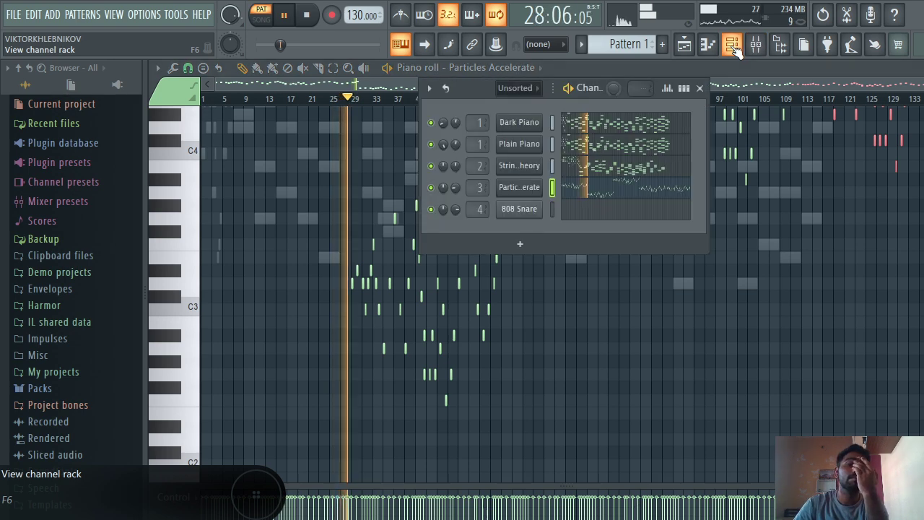
click(523, 193)
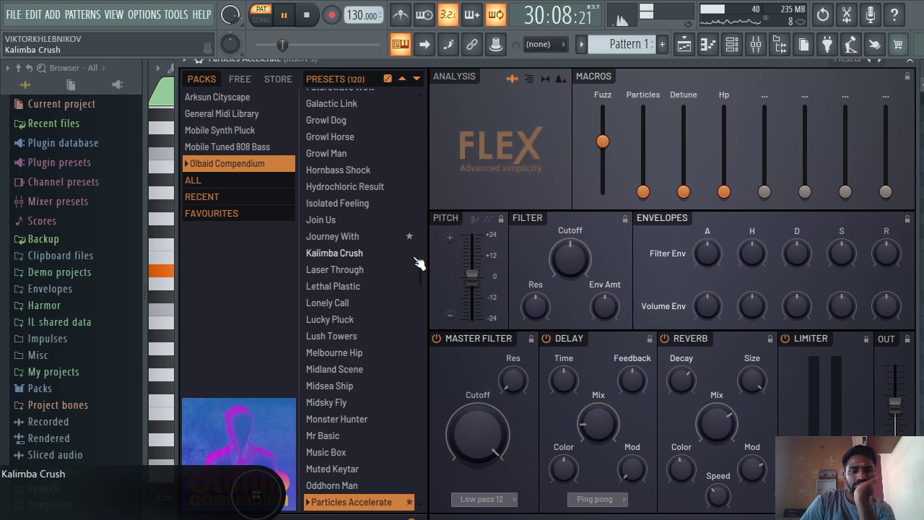
click(322, 404)
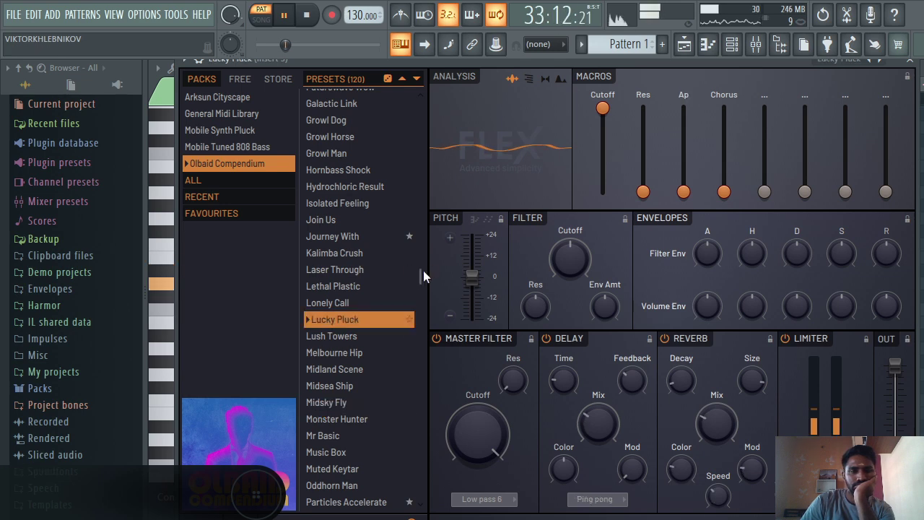
drag(419, 272, 416, 390)
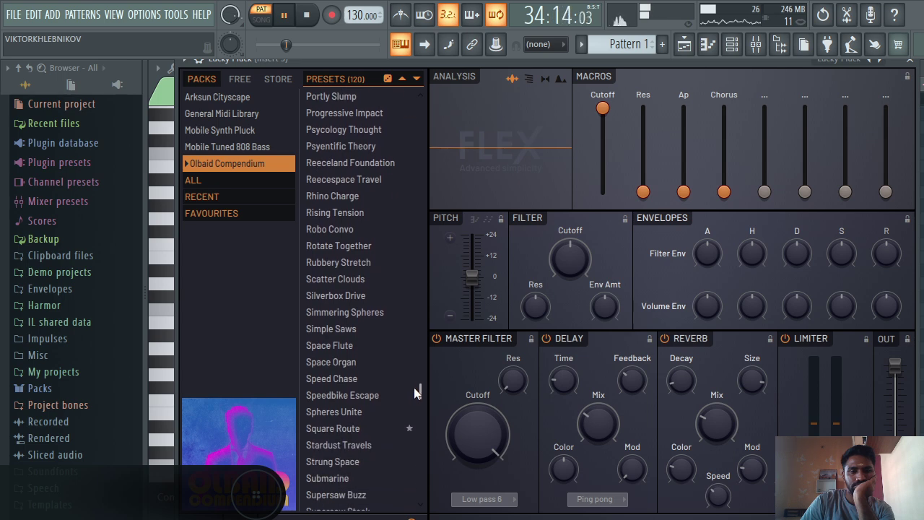
click(339, 346)
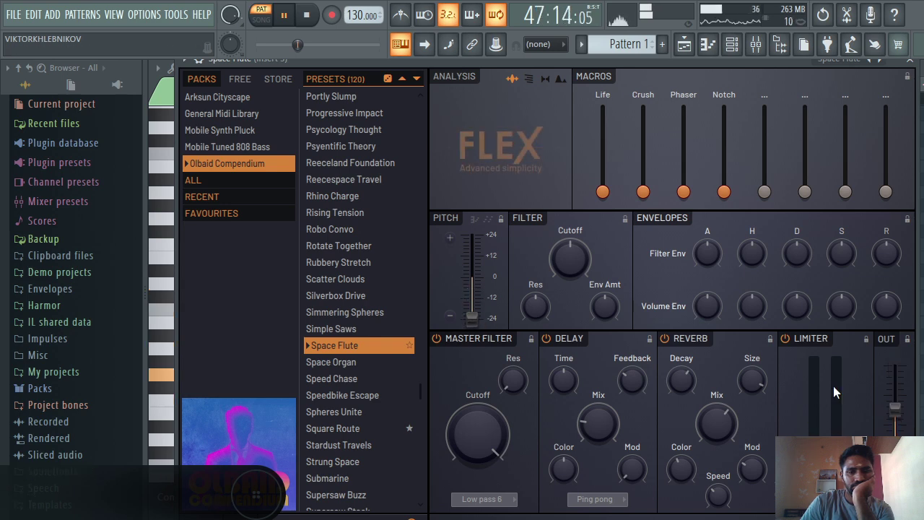
- Shape the Space Flute sound by setting its pitch to +24, reducing the filter resonance and lowering the Notch macro to about 3%
drag(471, 318, 474, 284)
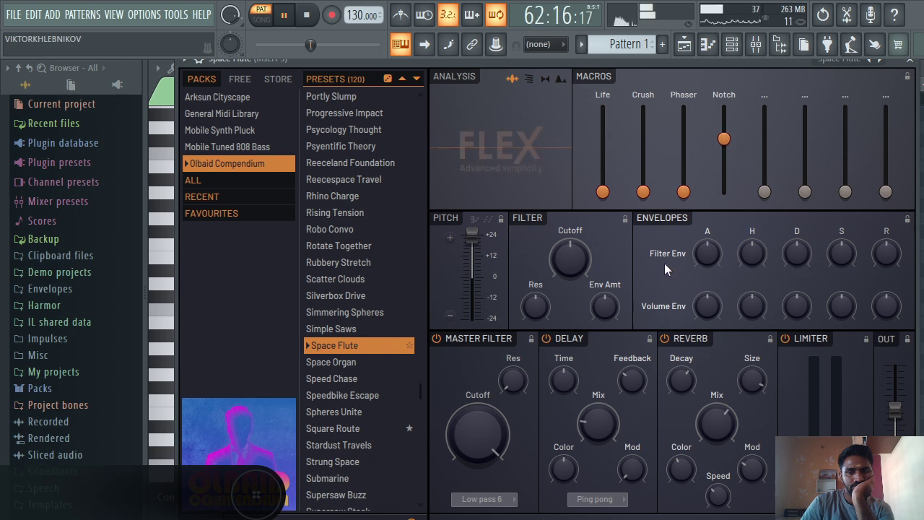
drag(596, 267, 596, 283)
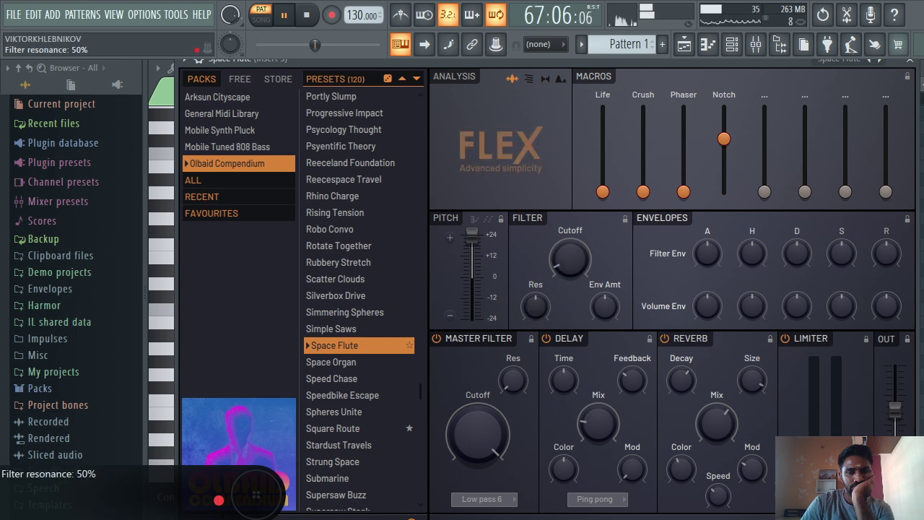
drag(529, 307, 529, 321)
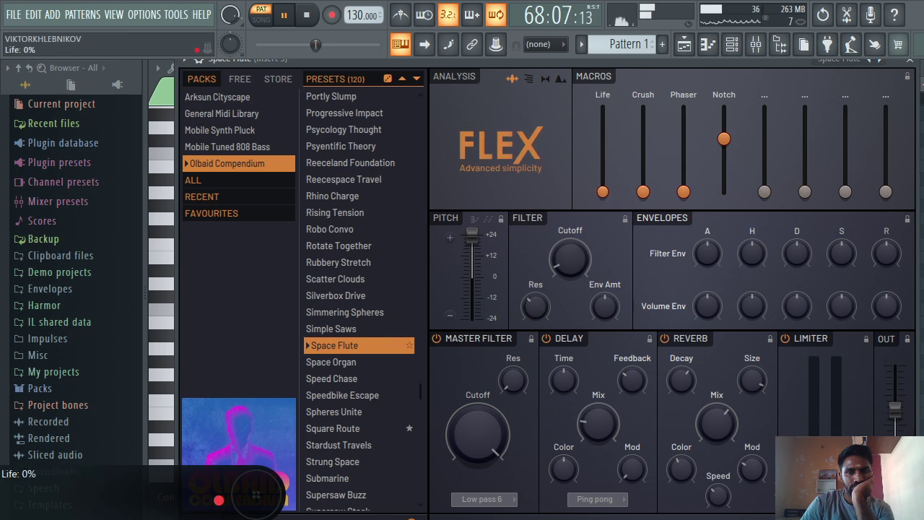
drag(603, 192, 603, 152)
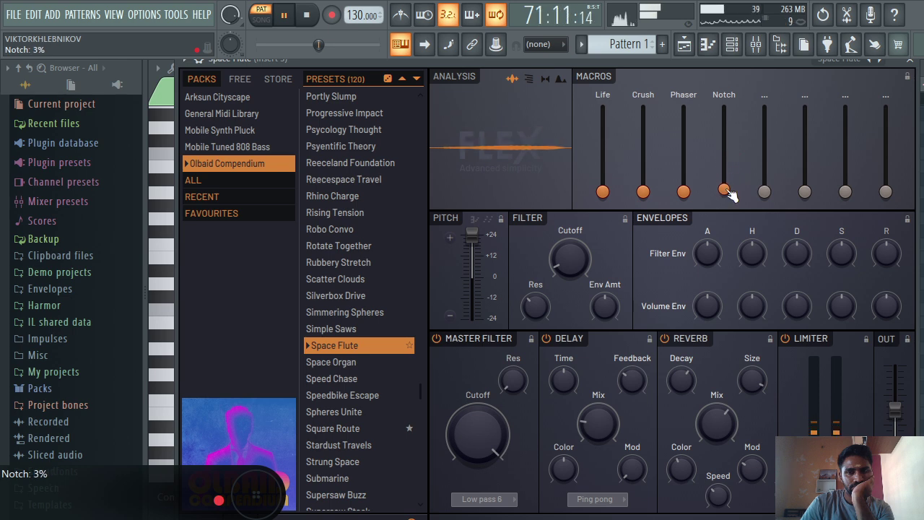
- Reduce Space Flute's filter envelope attack and master filter cutoff, set the volume envelope hold to about 63%, and close the synth
click(708, 253)
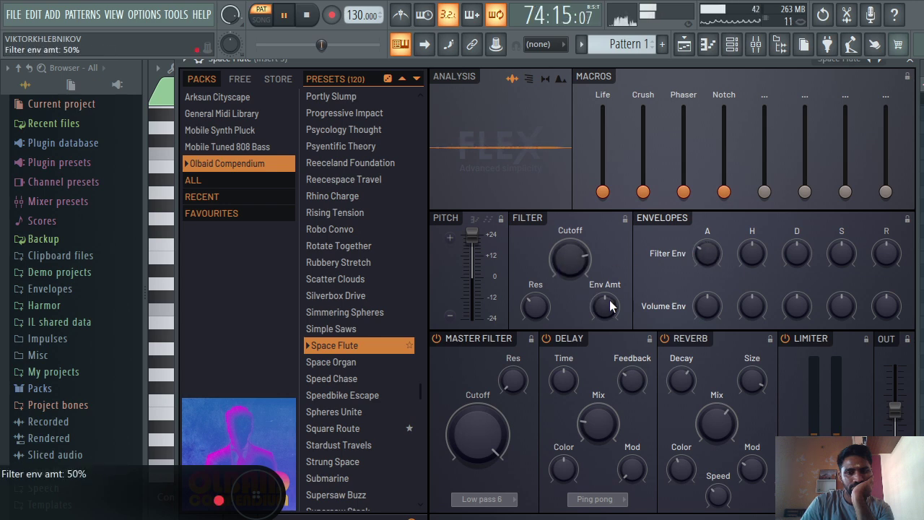
drag(476, 418, 475, 436)
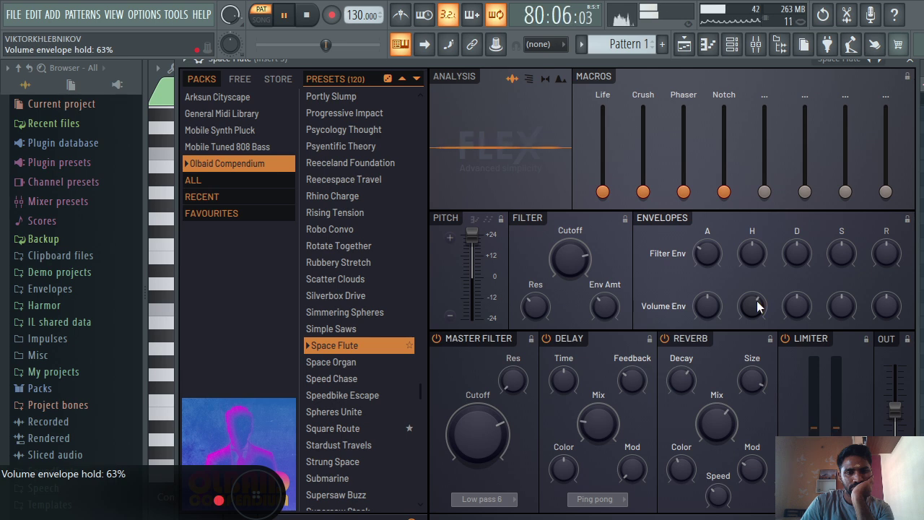
click(905, 73)
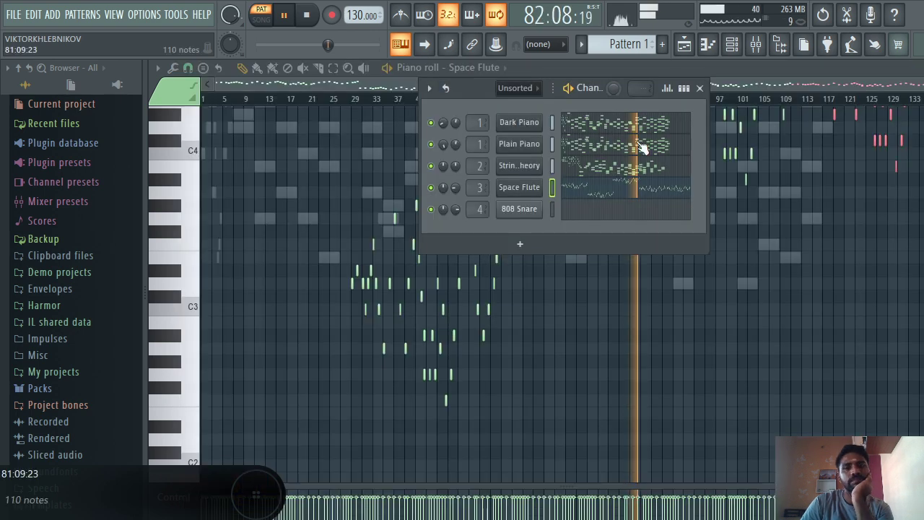
- Replace the 808 Snare channel with the Sakura instrument and move its window up so all its controls fit on screen
right_click(529, 208)
mouse_move(631, 338)
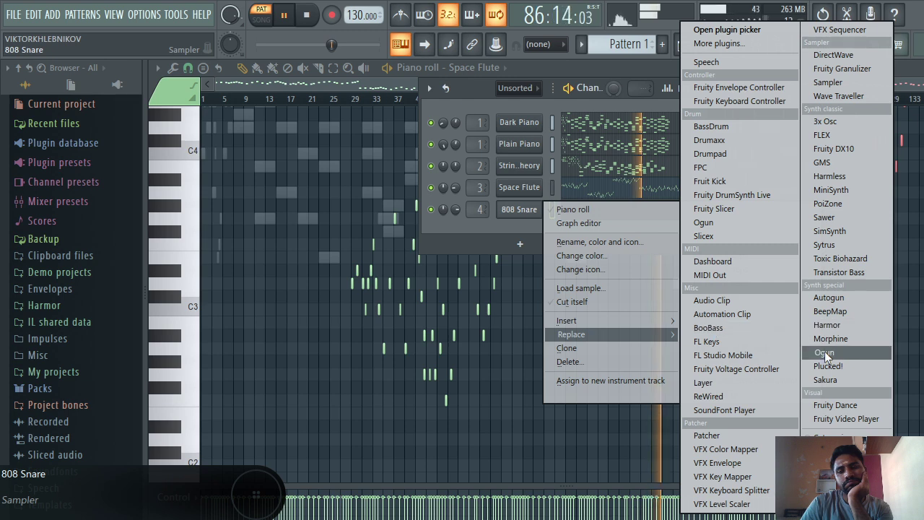
click(831, 382)
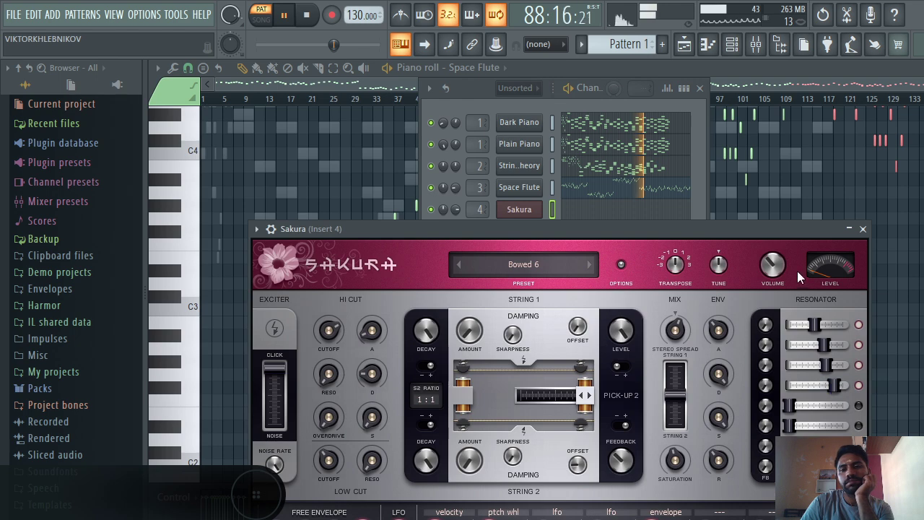
drag(703, 232, 697, 46)
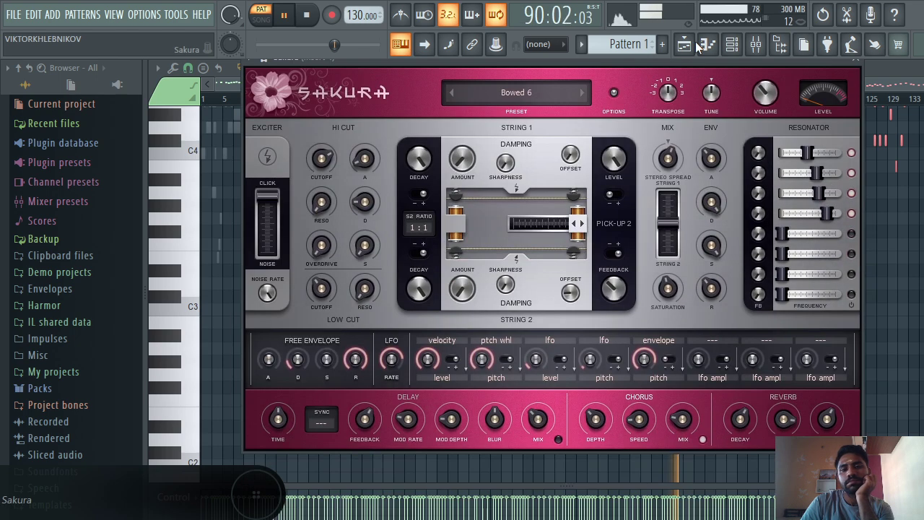
- Browse Sakura's preset banks, including Sfx, and load GT Plastic Guitar from the Xenos Soundworks Vol1 bank
click(500, 92)
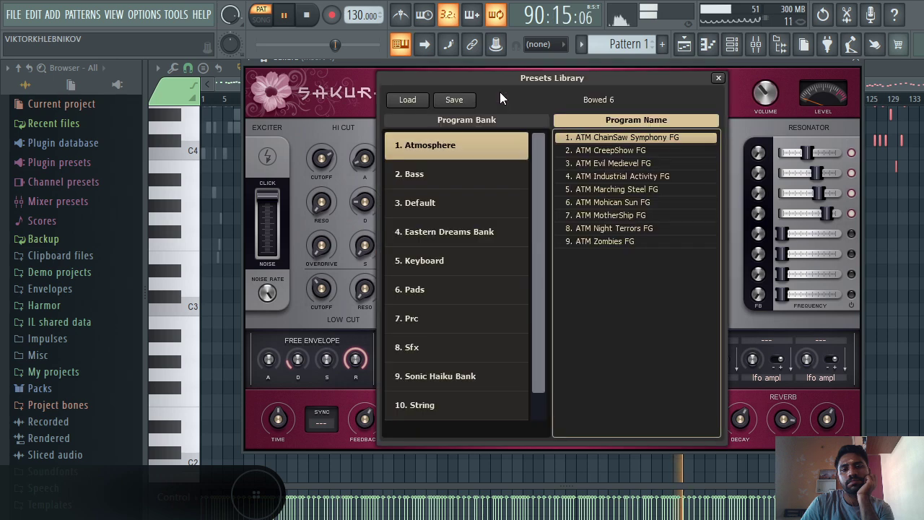
click(469, 278)
click(489, 360)
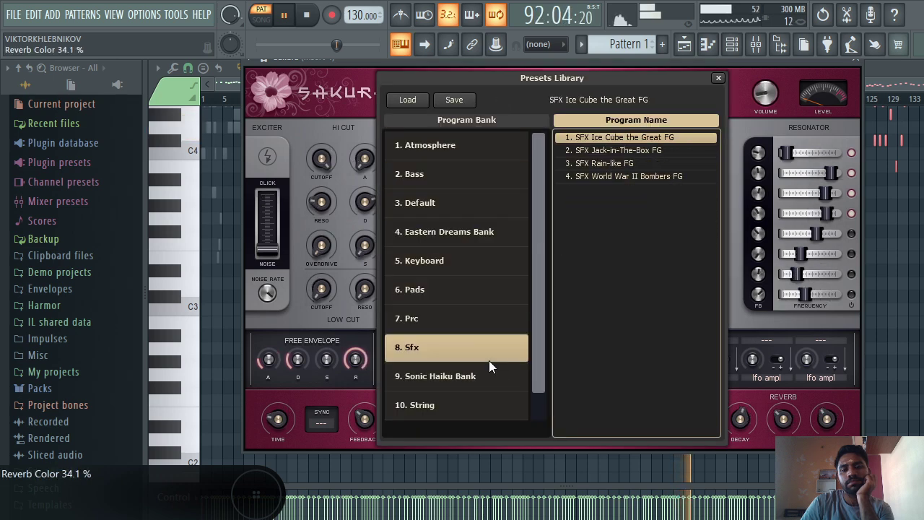
scroll(544, 347, down, 1)
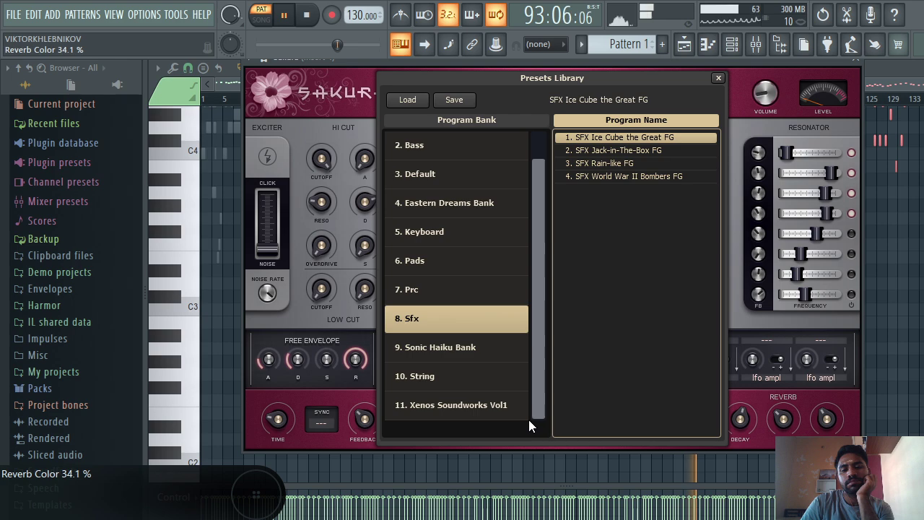
click(464, 393)
click(632, 306)
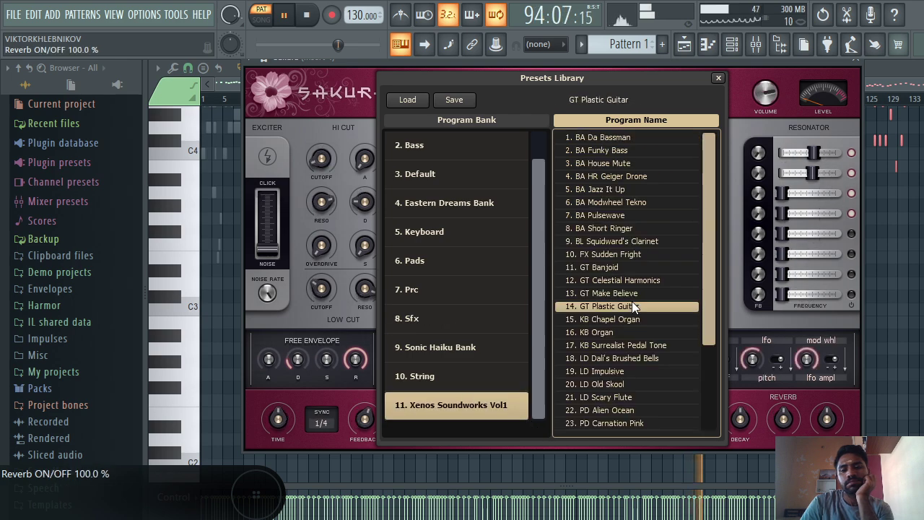
- Stop playback and audition the GT Plastic Guitar preset with a few test notes, including E5
key(space)
key(b)
key(e)
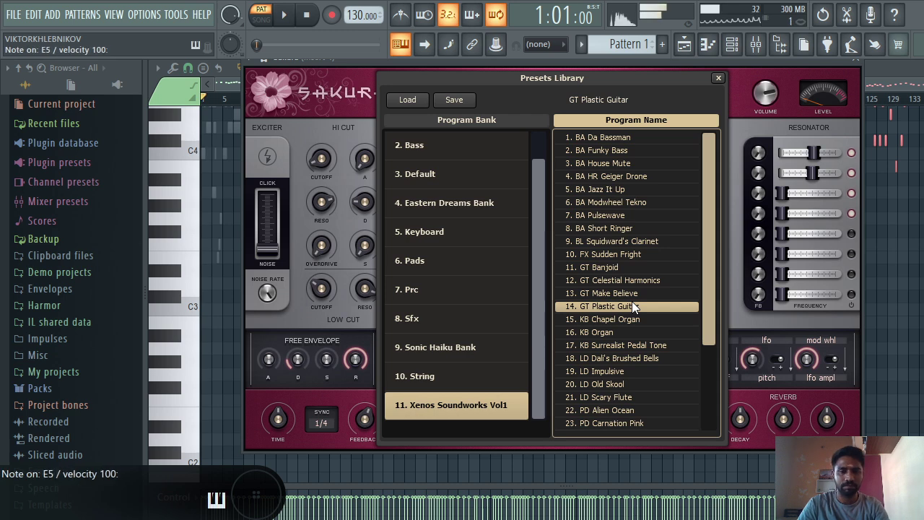
key(b)
key(t)
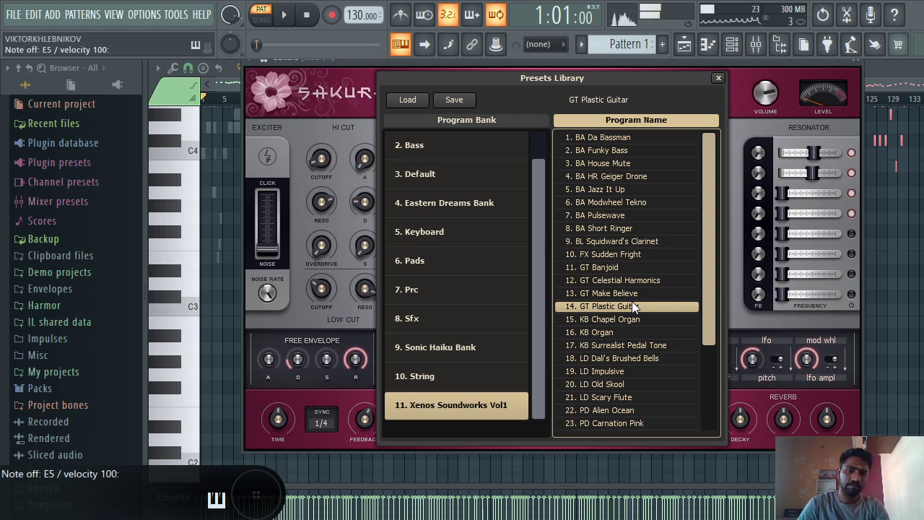
- Audition the LD Impulsive, LD Old Skool and PD Psychic Flower presets, and load ST Synth Pizzicato in Sakura
click(634, 371)
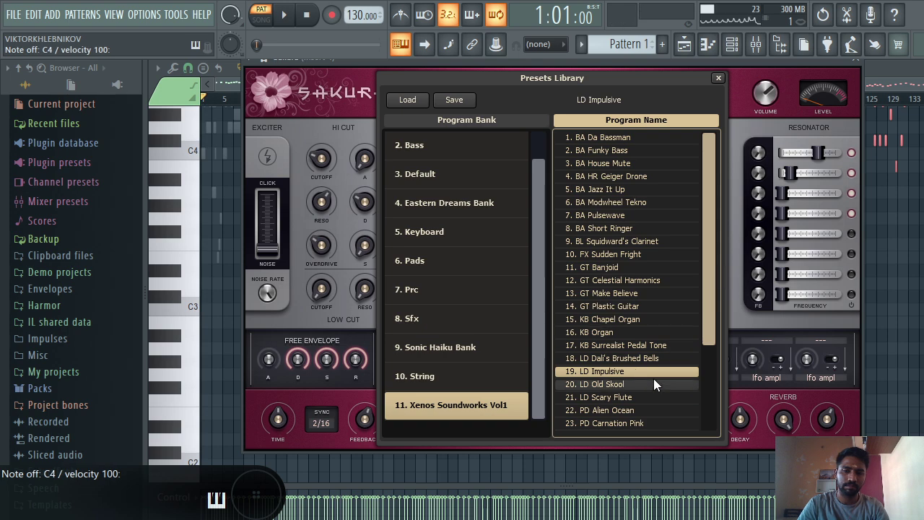
click(653, 383)
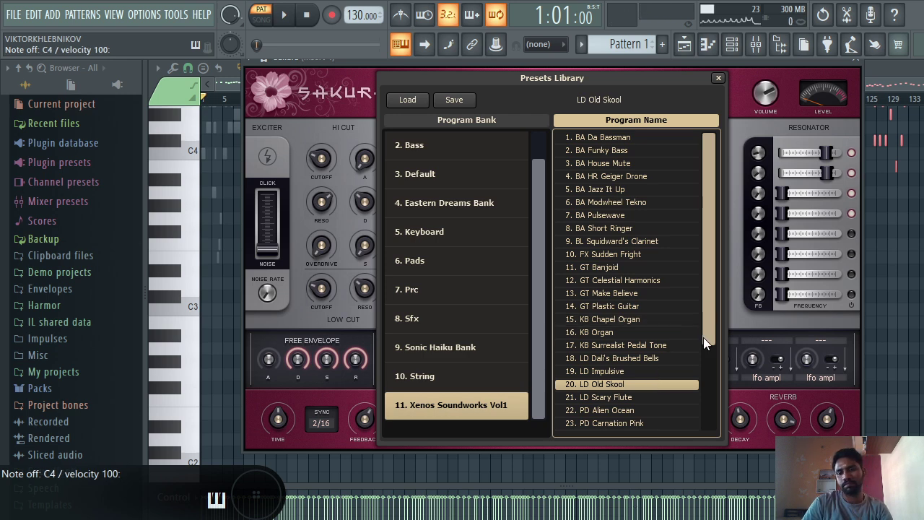
drag(712, 315, 700, 435)
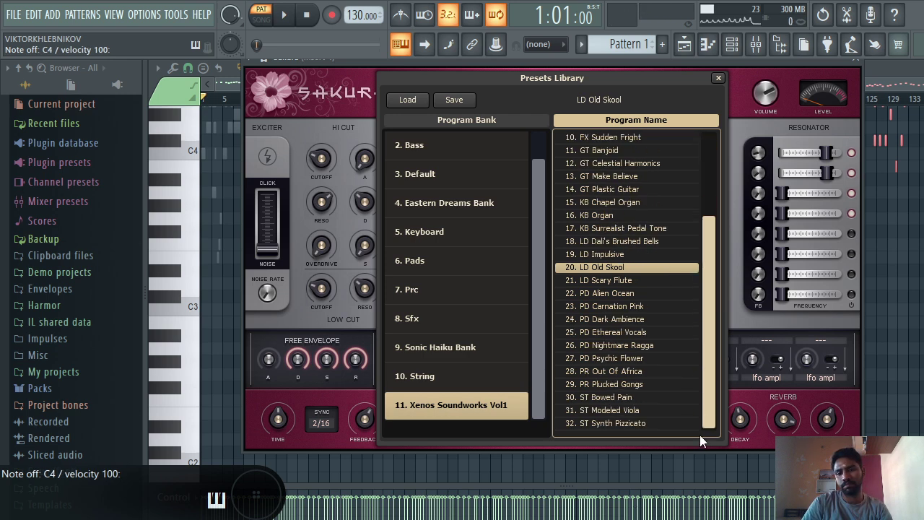
click(650, 357)
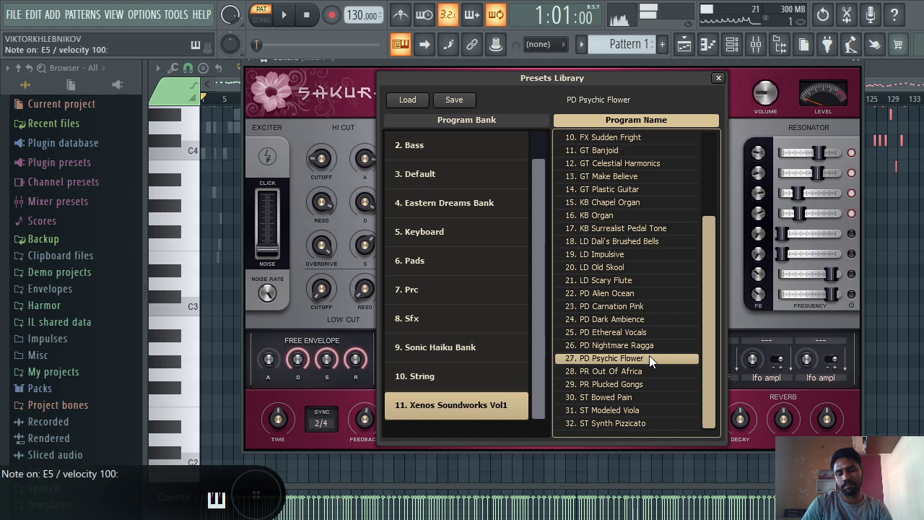
click(627, 425)
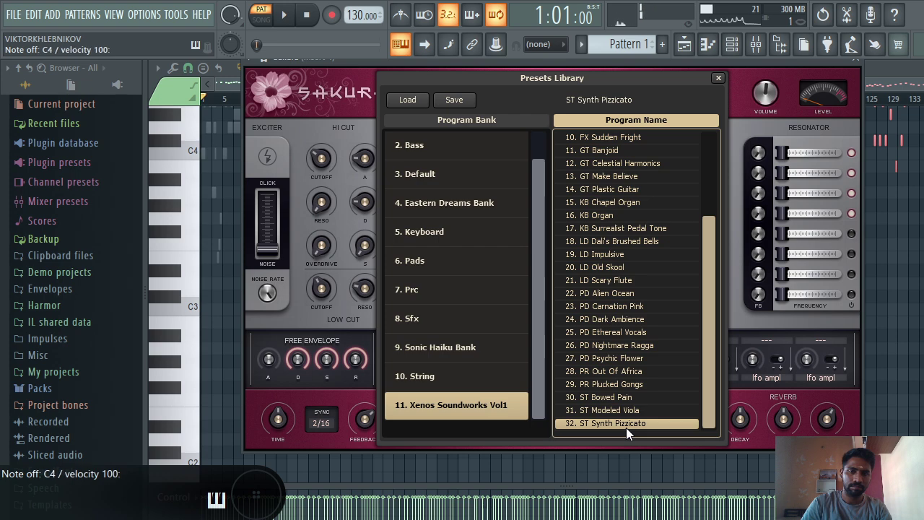
- Close the Sakura preset library and window, fill the Sakura channel every 2 steps, and open its notes in the piano roll
click(719, 78)
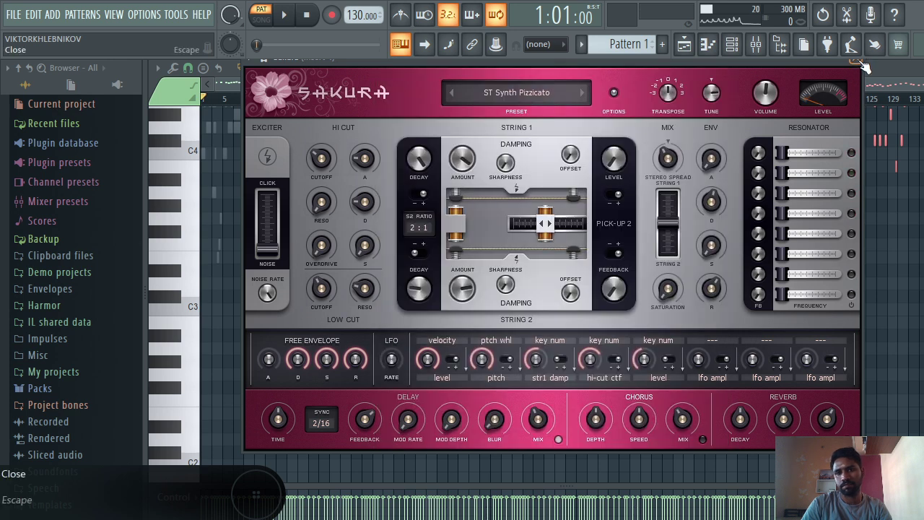
click(860, 64)
right_click(536, 205)
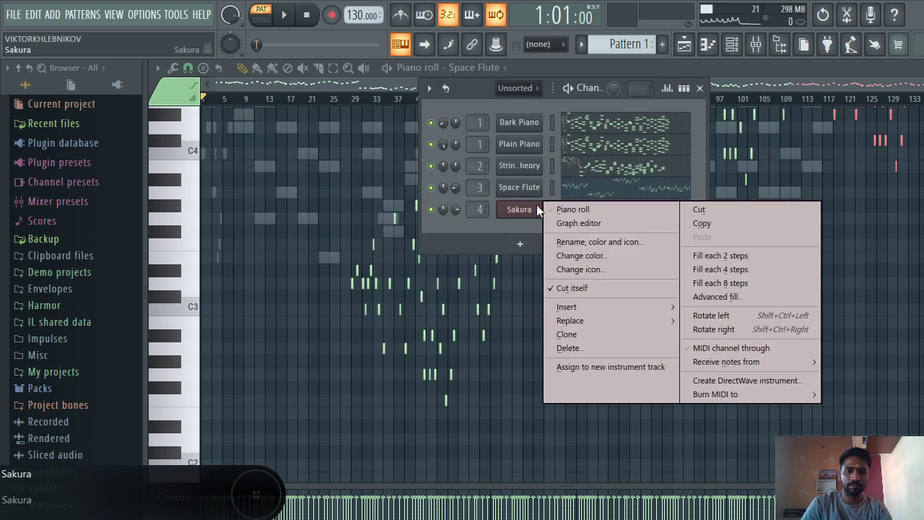
click(731, 259)
click(630, 215)
- Select all the filled Sakura notes, transpose them down to C4, and play the pattern
scroll(630, 215, down, 5)
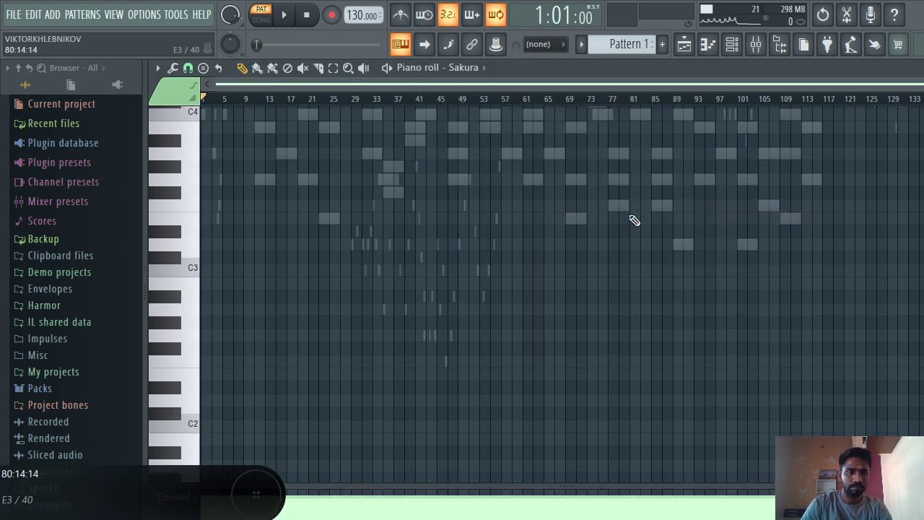
scroll(634, 220, up, 10)
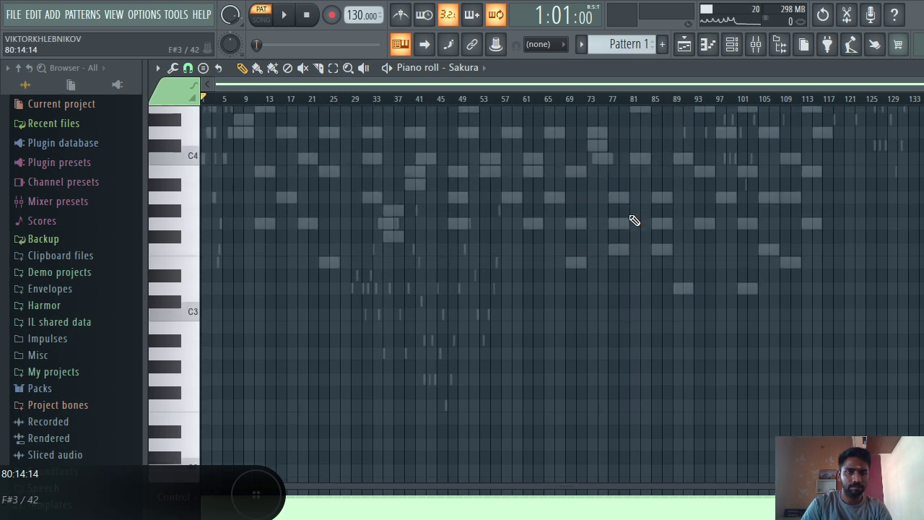
scroll(634, 220, down, 1)
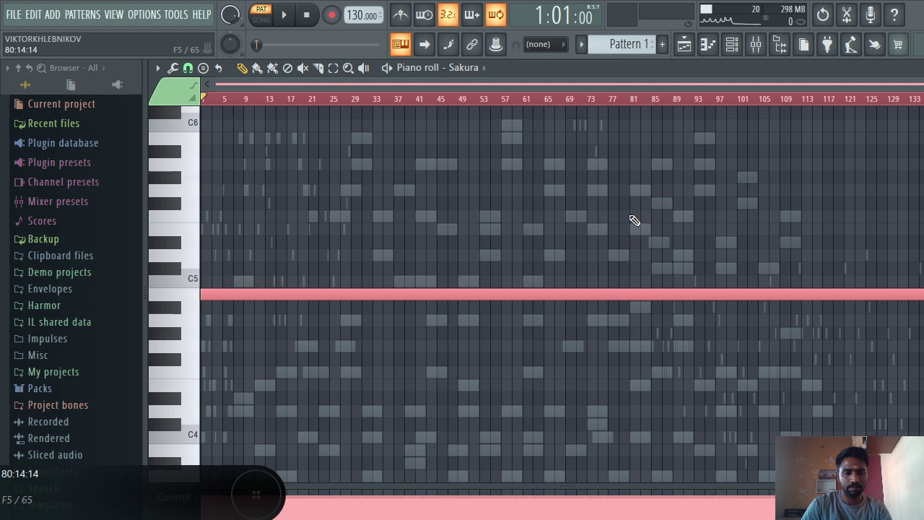
key(space)
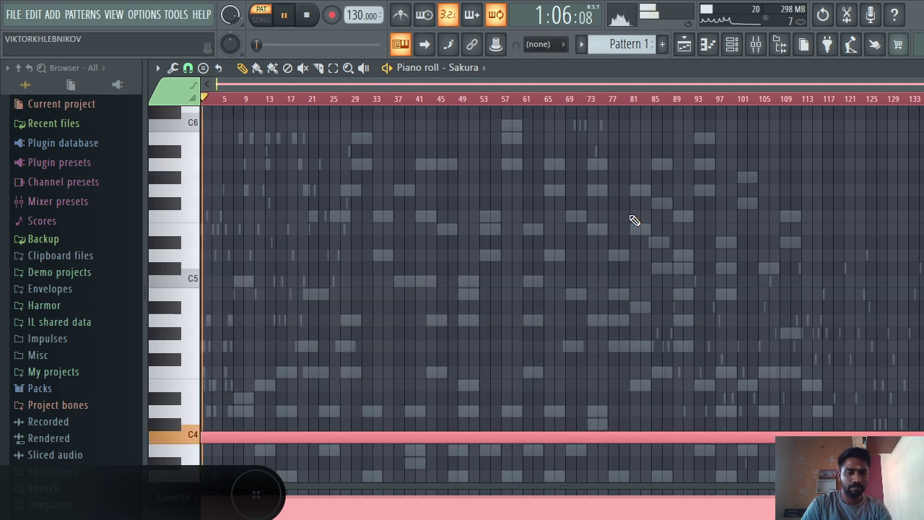
- Bring up the channel rack, lower the Sakura channel's volume, and pan the channel to the left
click(731, 44)
drag(456, 209, 456, 232)
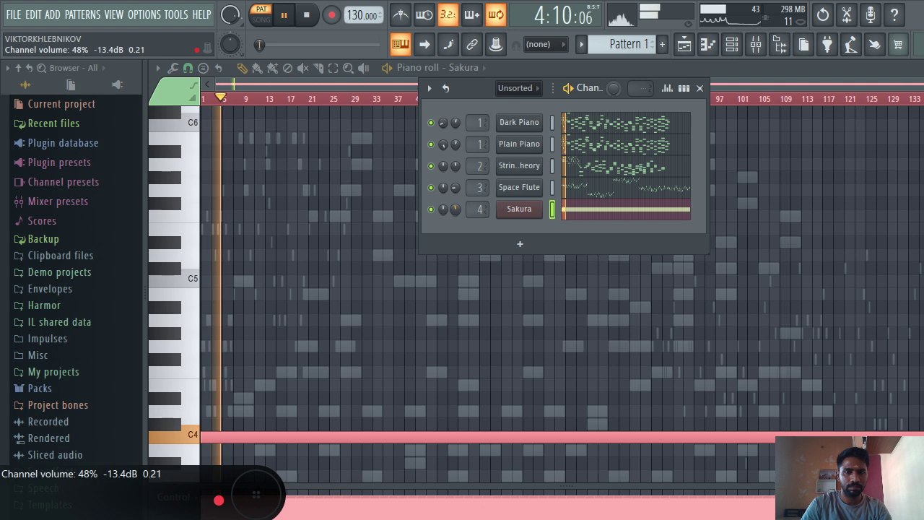
scroll(455, 209, down, 7)
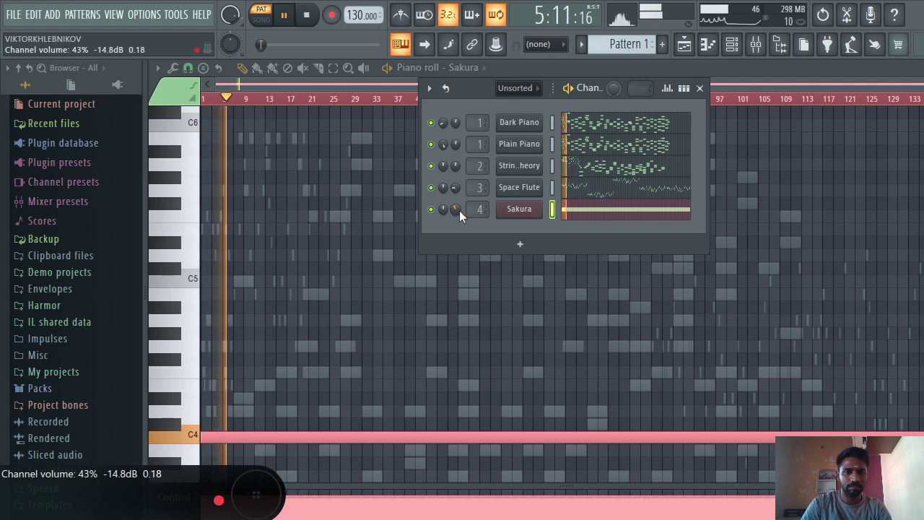
scroll(456, 208, down, 4)
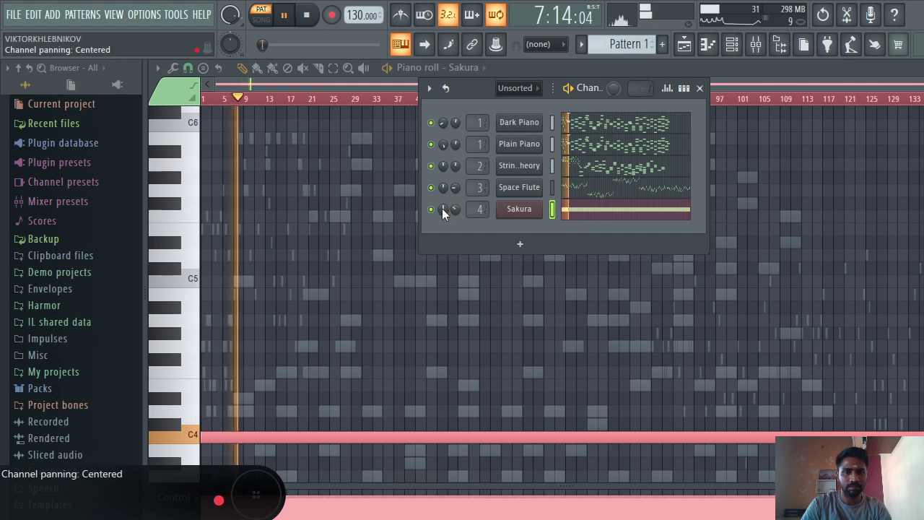
drag(442, 208, 442, 246)
- Clone the Sakura channel and close the clone's instrument window
right_click(499, 206)
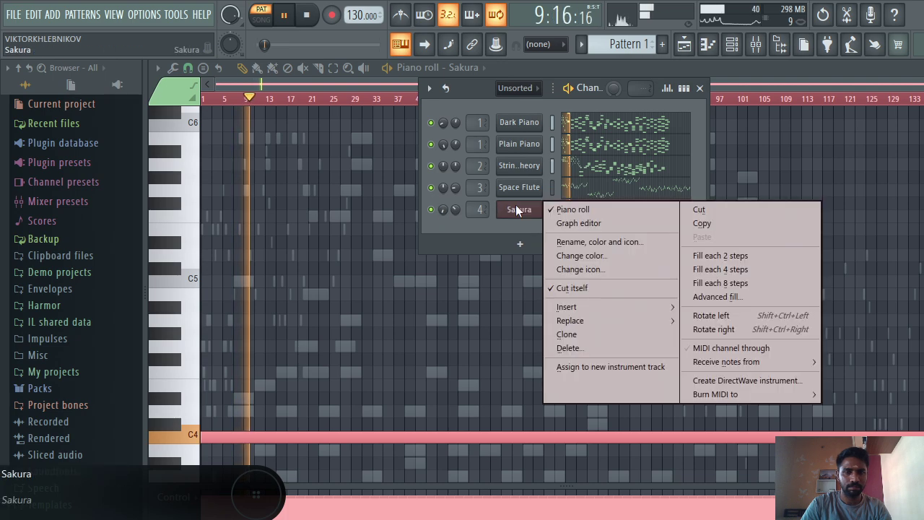
mouse_move(601, 319)
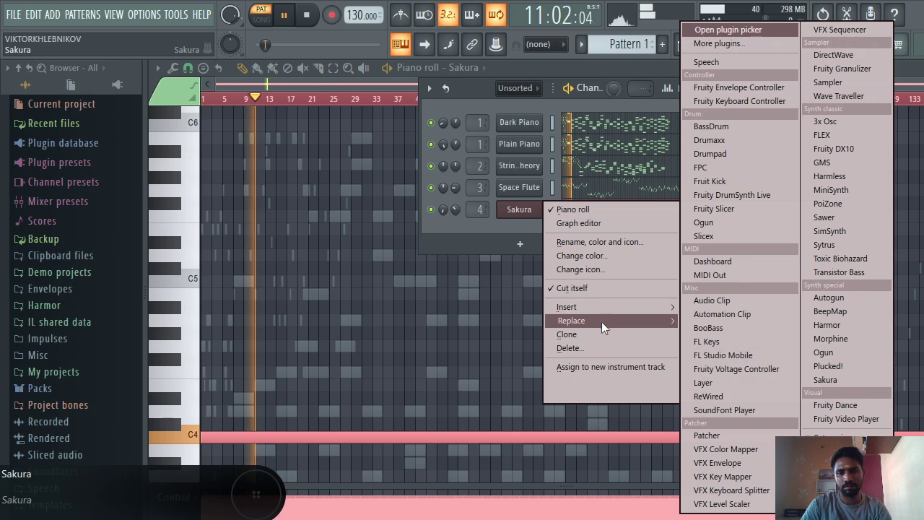
click(599, 334)
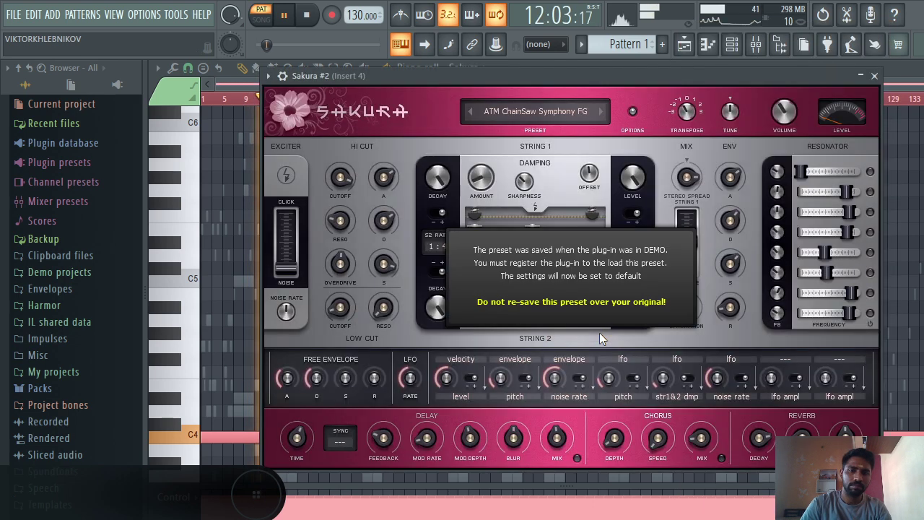
click(874, 75)
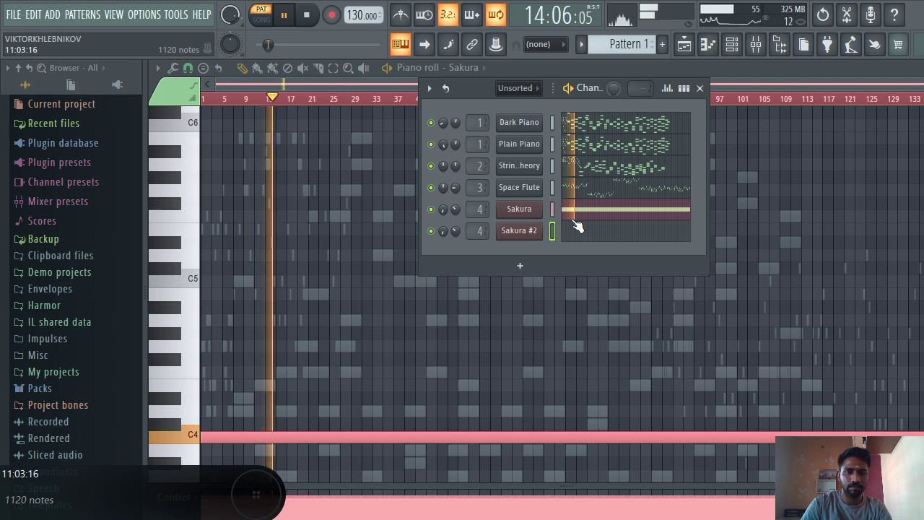
- Copy the Sakura channel's notes into the Sakura #2 channel and pan Sakura #2 to the right
click(552, 209)
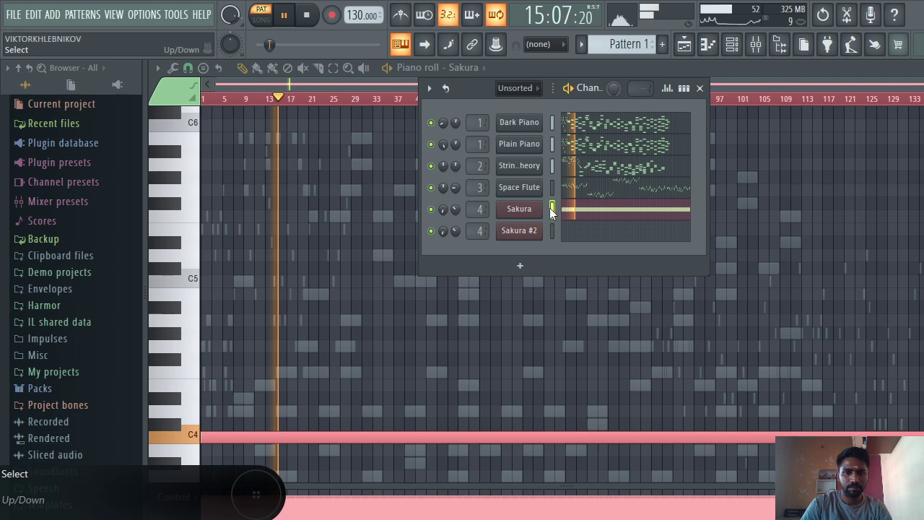
click(552, 230)
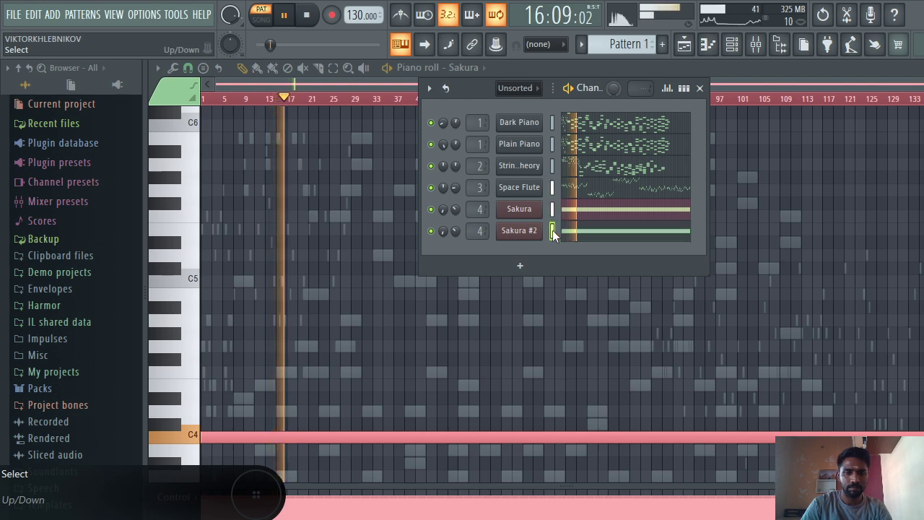
mouse_move(442, 231)
mouse_down()
mouse_move(442, 217)
mouse_move(441, 229)
mouse_up()
- Browse the Keyboard, Sfx and Sonic Haiku preset banks for Sakura #2 and try SY Zen Gameboy X (First Fantasy)
click(520, 232)
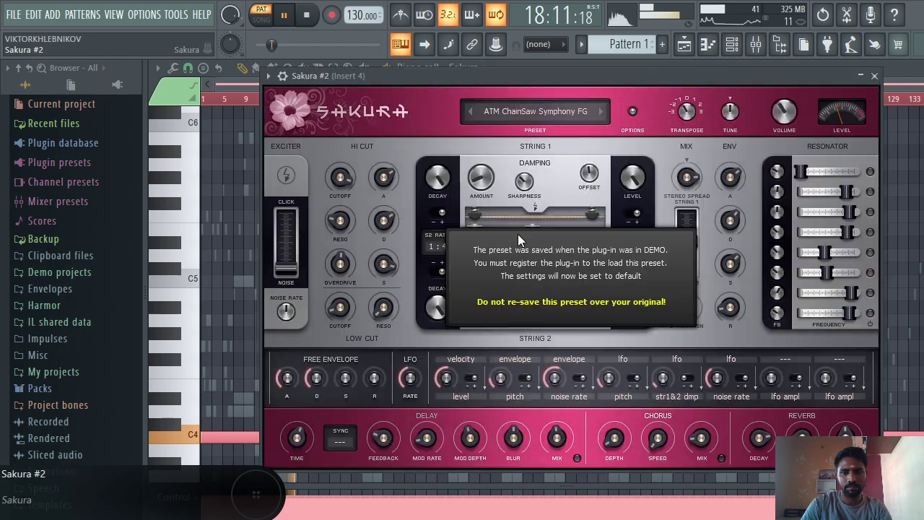
click(543, 110)
click(482, 273)
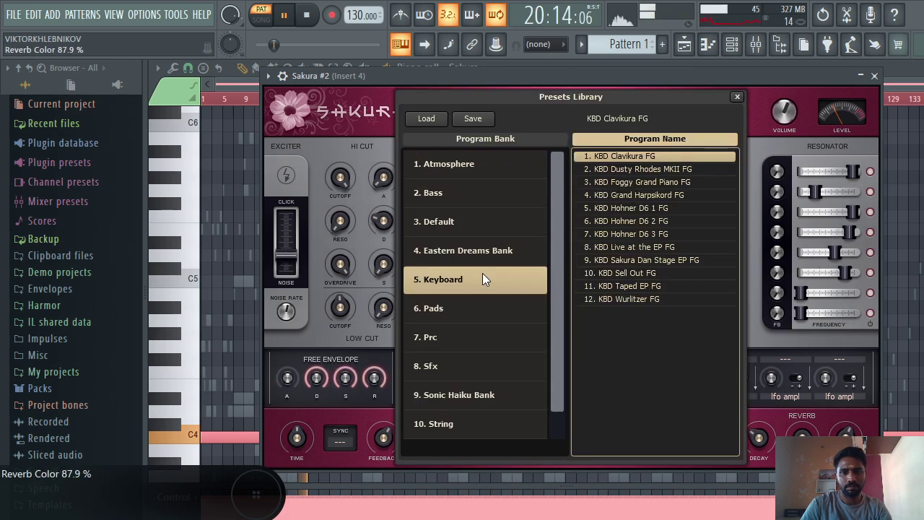
click(497, 372)
click(491, 397)
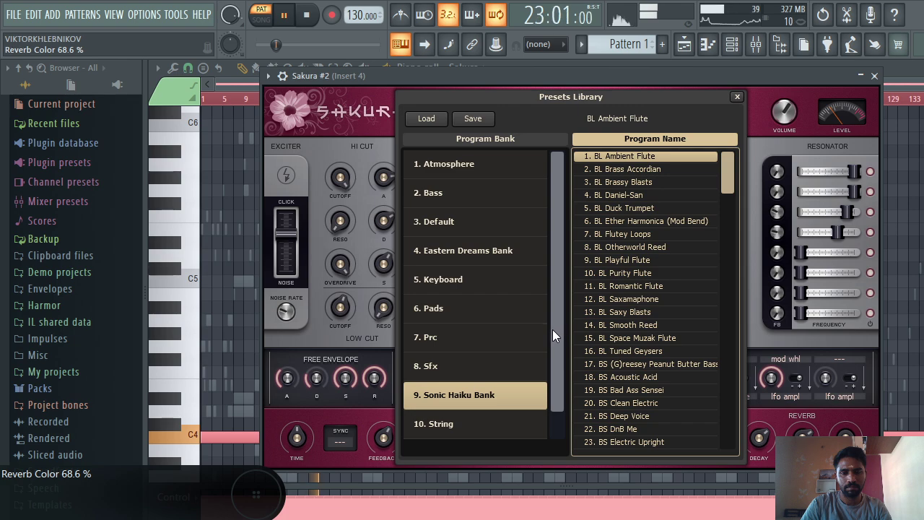
drag(723, 171, 686, 438)
click(674, 441)
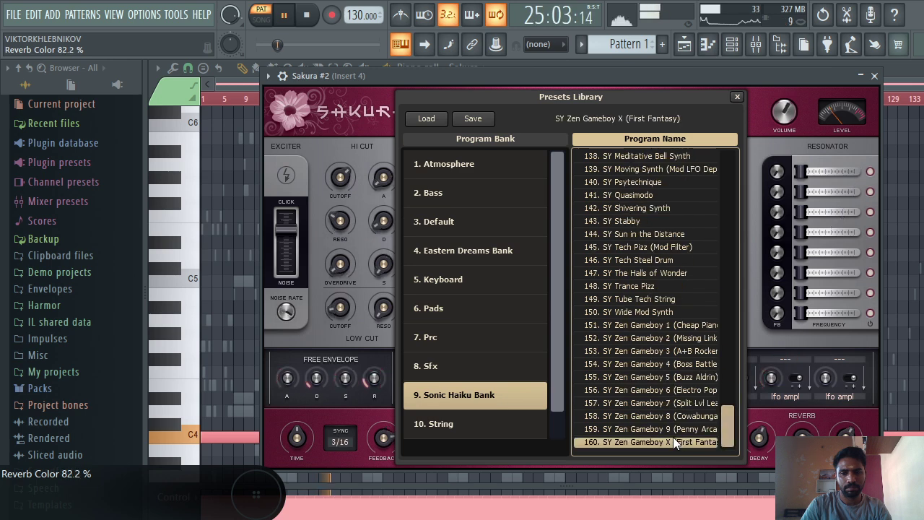
- Stop playback and audition STR Oriental Pizzi FG, STR Les Paul Clean FG and STR Mountain Man Banjo FG from the String bank
drag(555, 383, 562, 461)
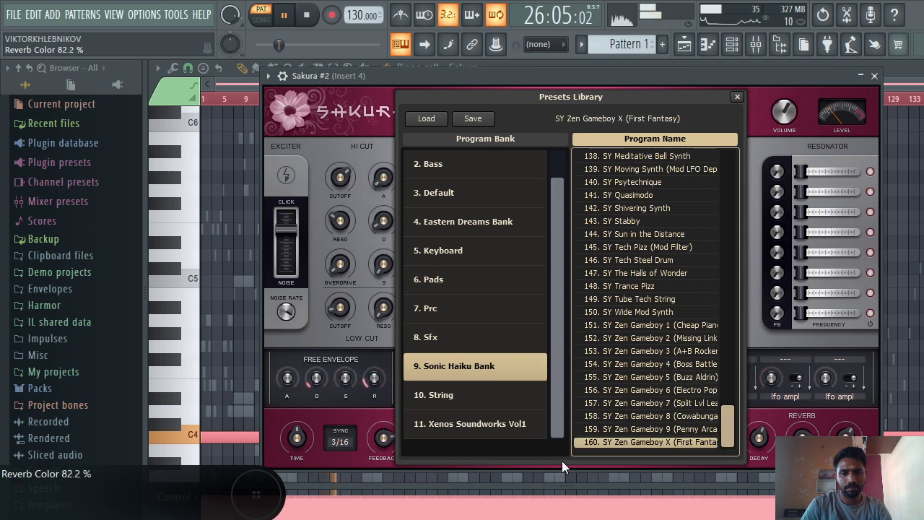
click(497, 410)
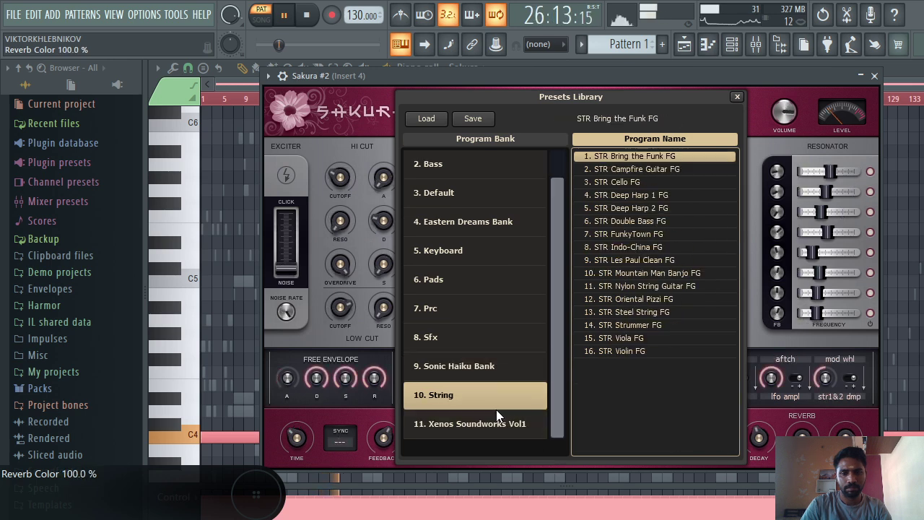
click(668, 300)
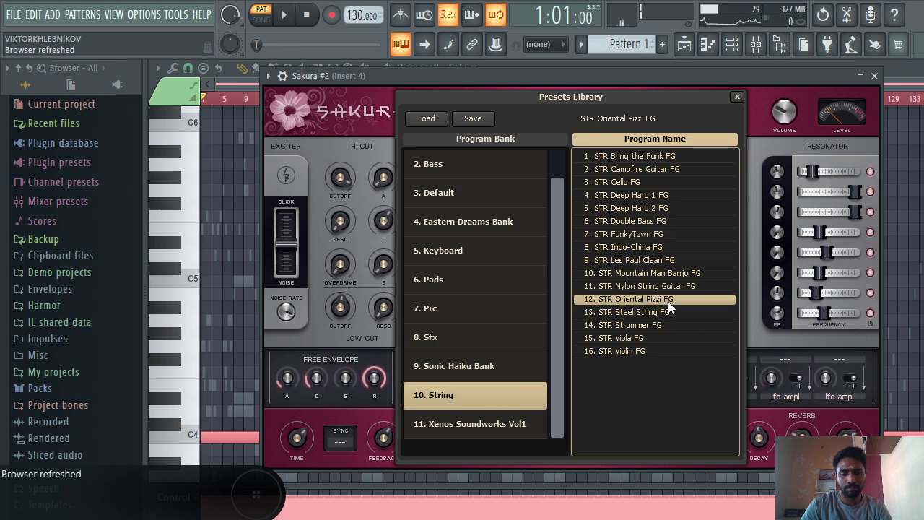
click(662, 259)
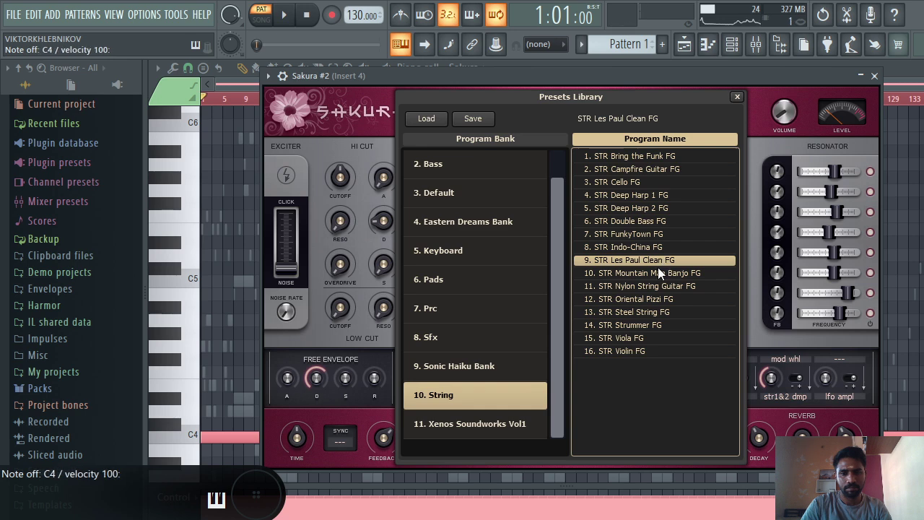
click(657, 273)
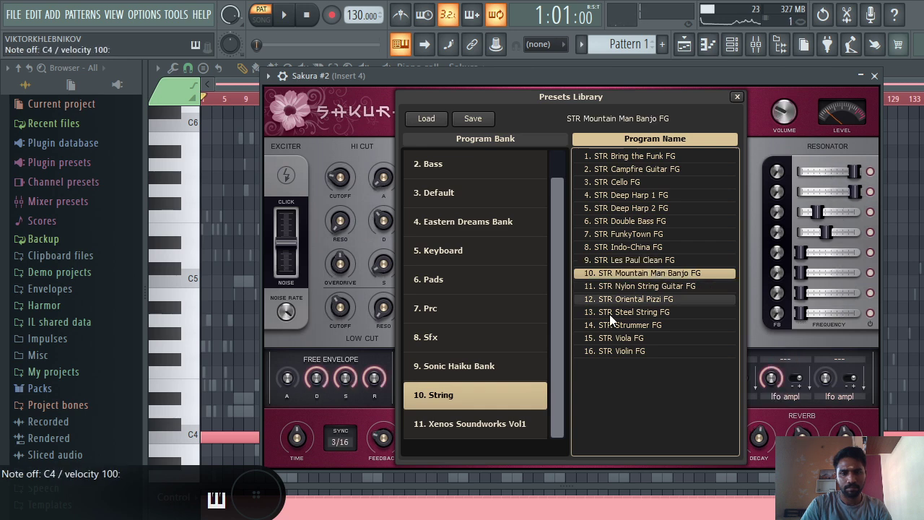
- Audition the PR and ST presets in the Xenos Soundworks Vol1 bank, and load ST Synth Pizzicato in Sakura #2
click(480, 417)
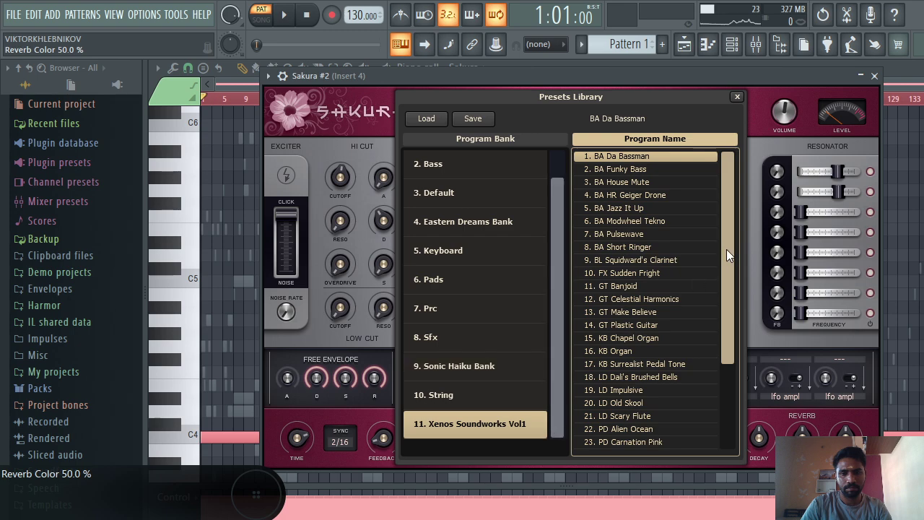
drag(726, 249, 744, 427)
click(674, 407)
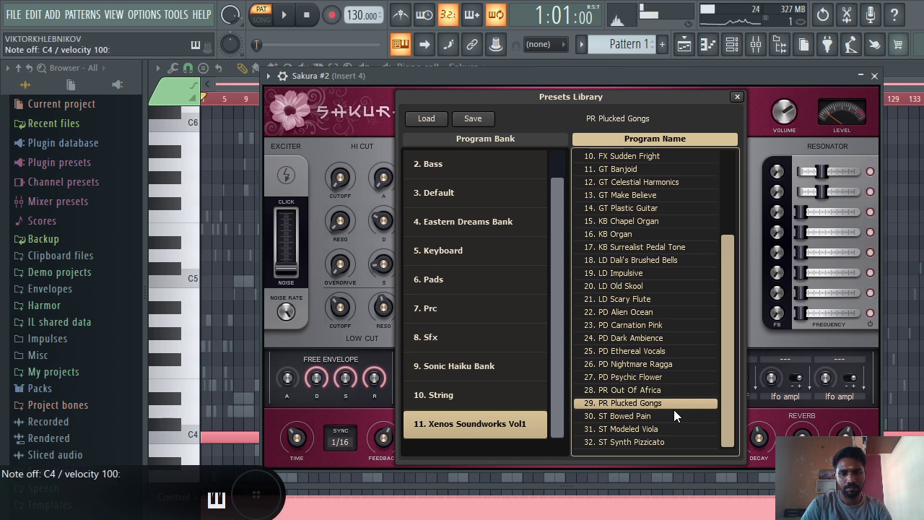
click(672, 390)
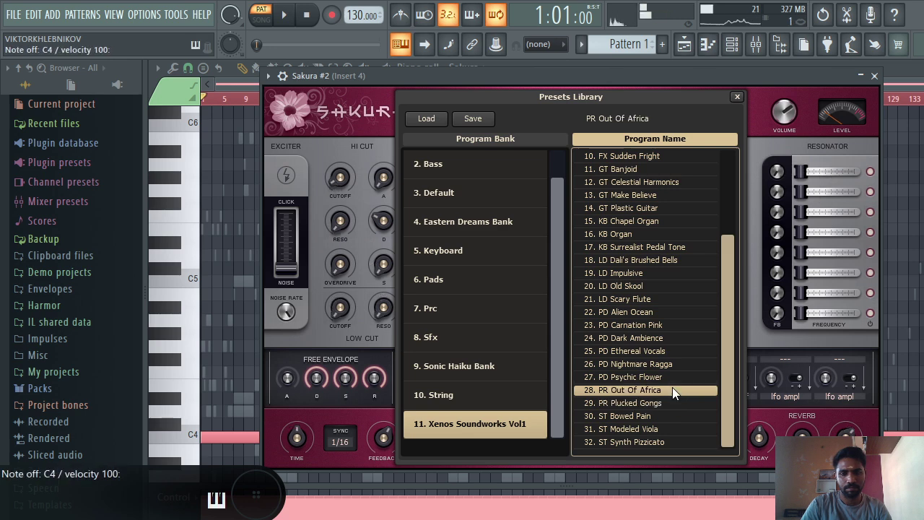
click(666, 404)
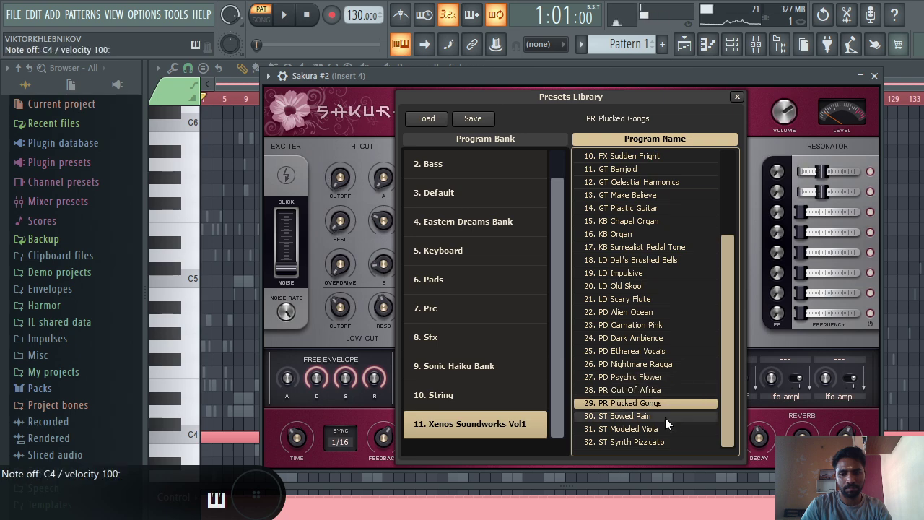
click(665, 421)
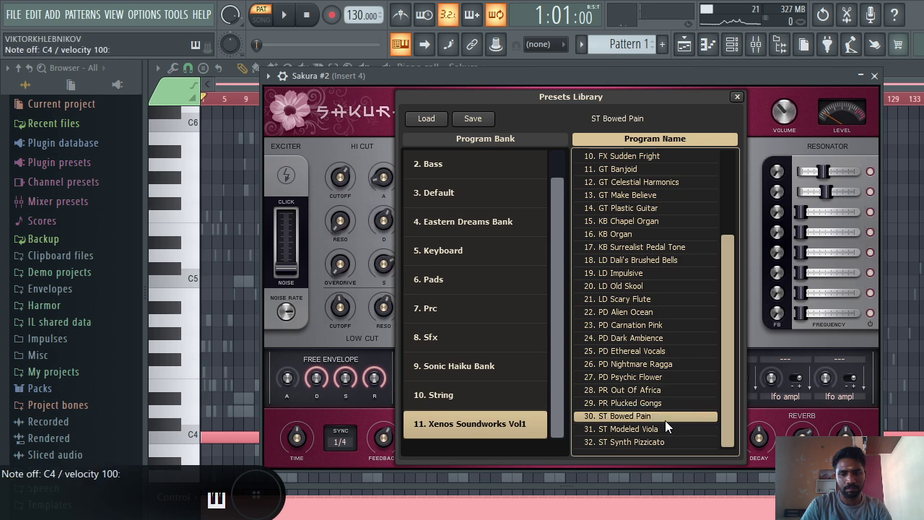
click(665, 428)
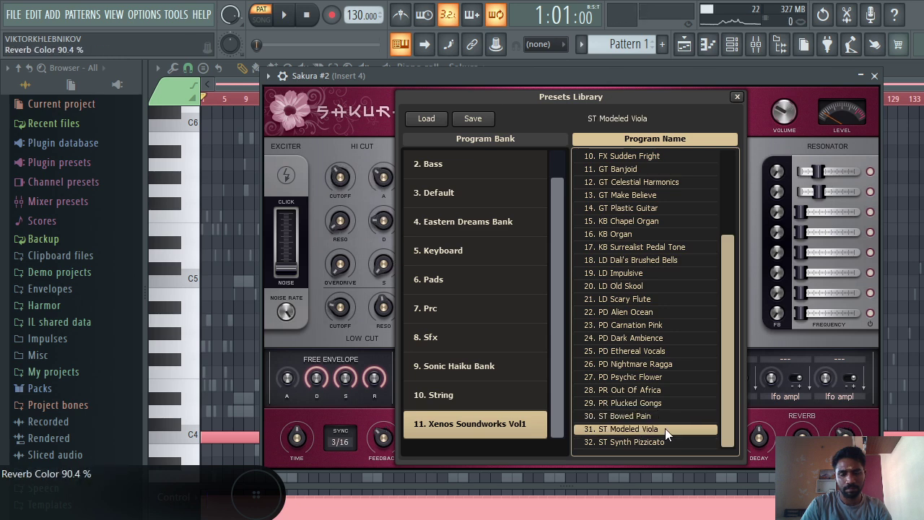
click(662, 443)
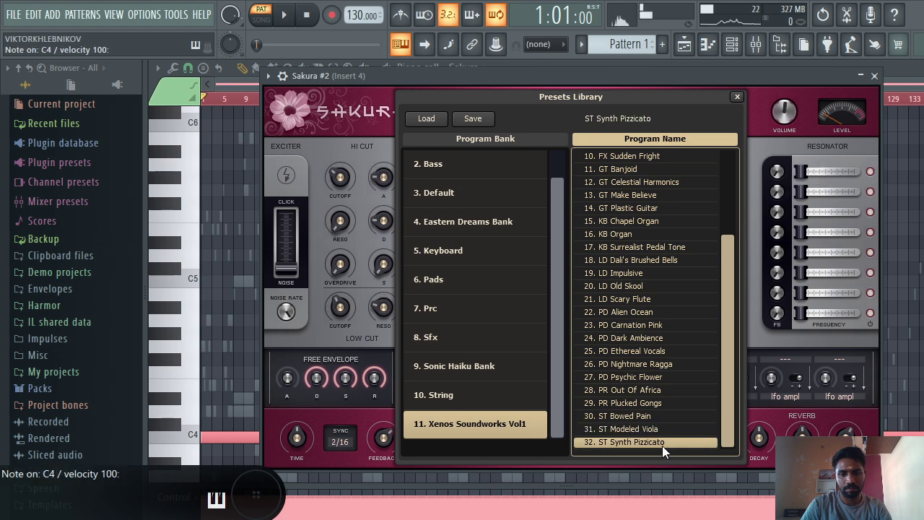
click(737, 97)
- Play the pattern, close the Sakura #2 window, and adjust the Sakura #2 channel's volume in the channel rack
key(space)
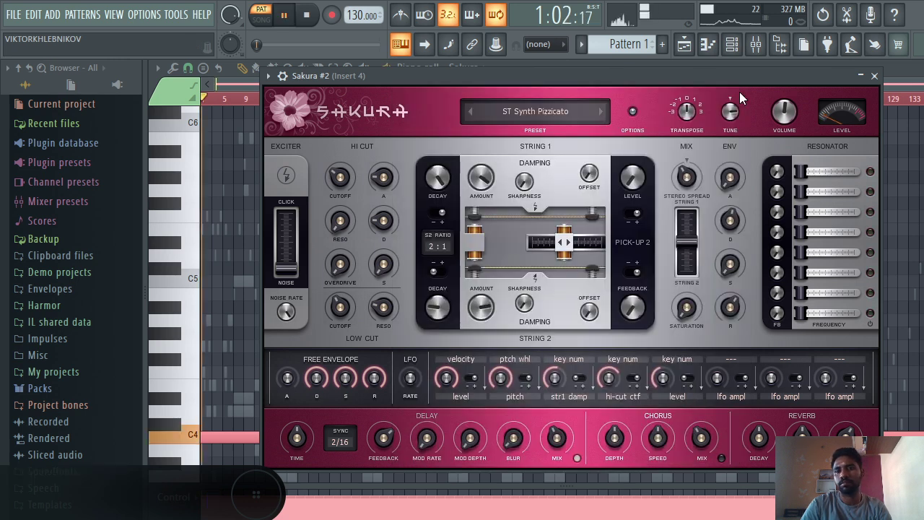
click(873, 75)
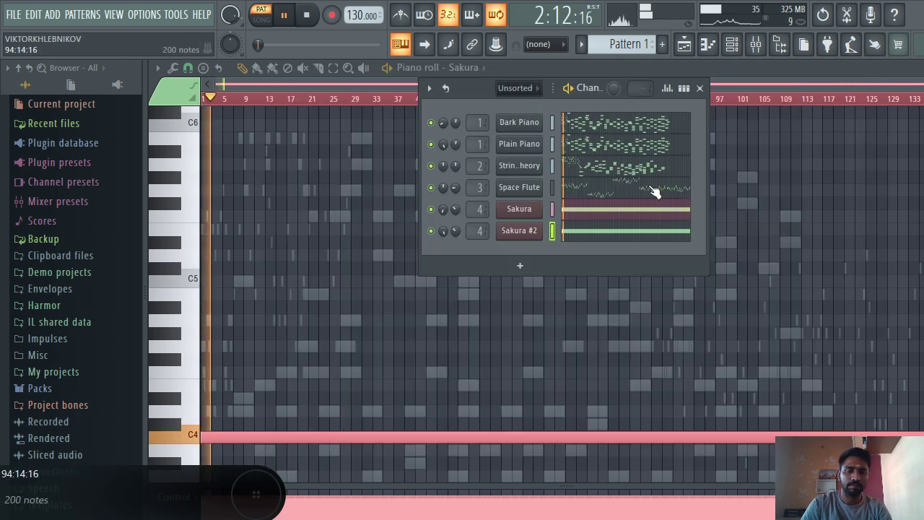
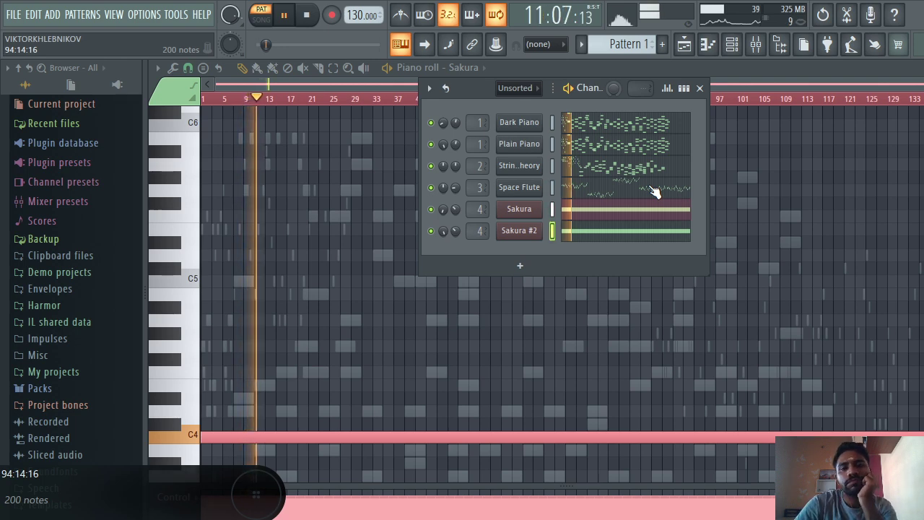
mouse_move(455, 231)
mouse_down()
mouse_move(453, 220)
mouse_move(453, 240)
mouse_move(454, 228)
mouse_up()
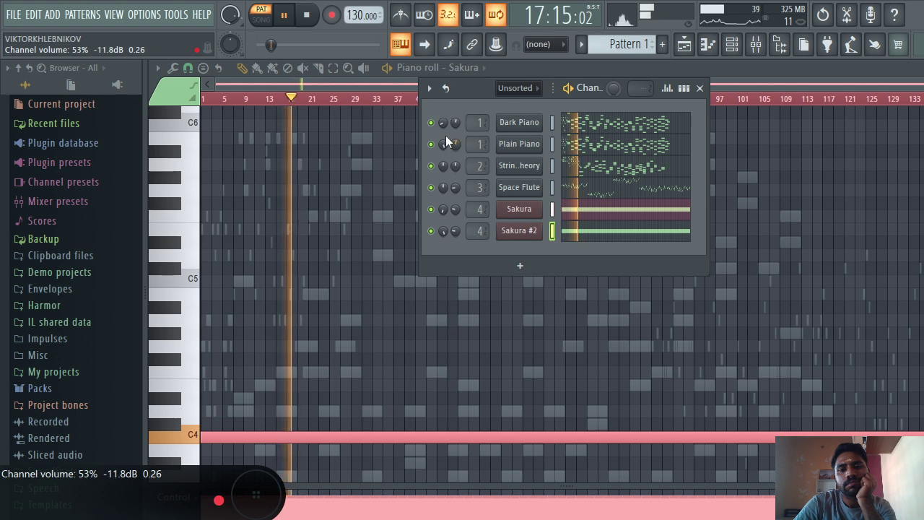
- Adjust Dark Piano's panning, pan Plain Piano 55% right, and adjust both piano channels' volumes in the channel rack
drag(444, 122, 443, 148)
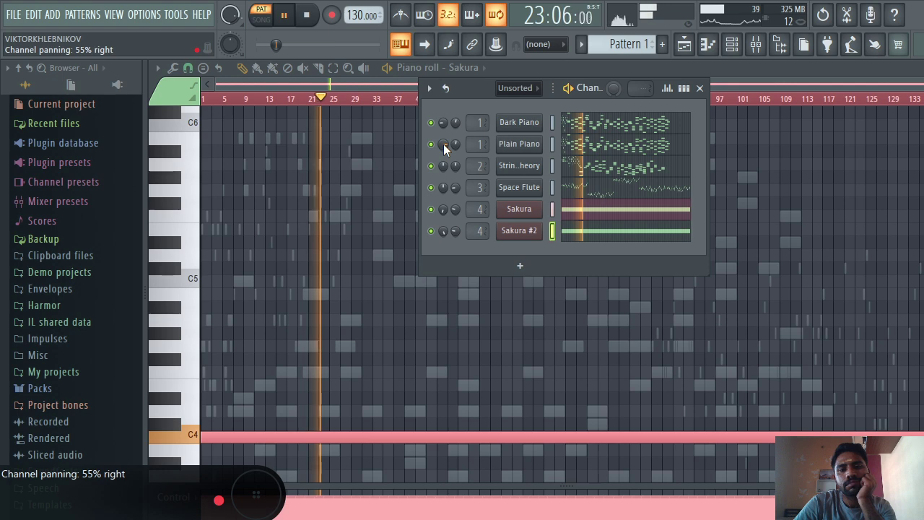
drag(458, 144, 458, 158)
drag(454, 125, 454, 135)
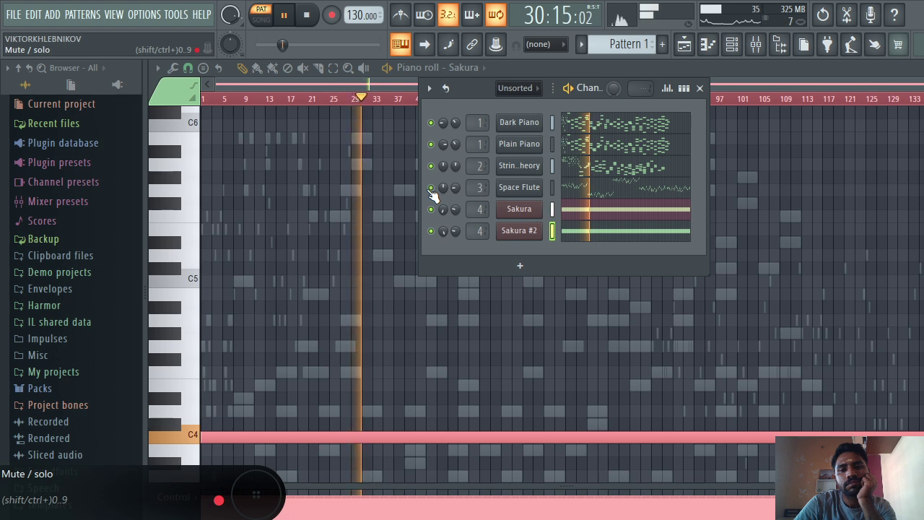
- Open the Space Flute channel's instrument and audition Progressive Impact, Oddhorn Man and Triumphant Ending from the Olbaid Compendium pack
click(515, 188)
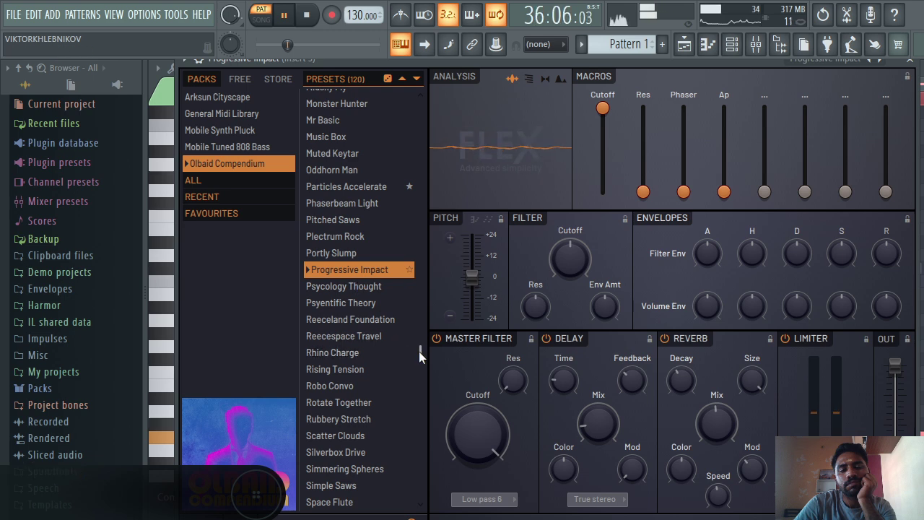
drag(419, 351, 422, 314)
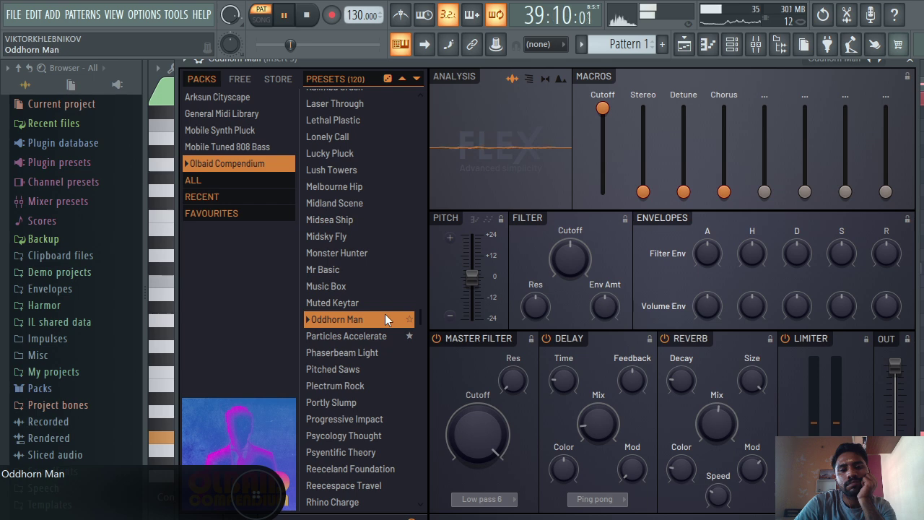
drag(422, 317, 424, 499)
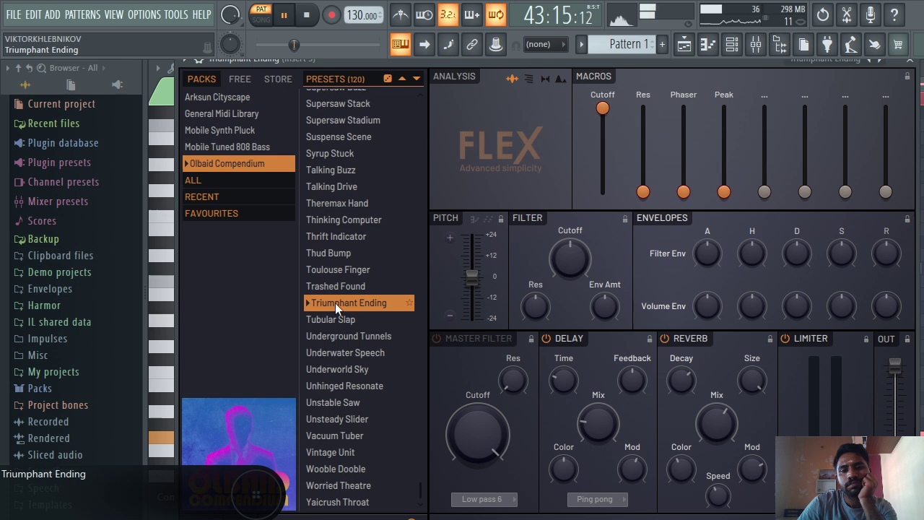
- Audition the Trashed Found, Toulouse Finger and Thud Bump presets for the flute channel
key(Up)
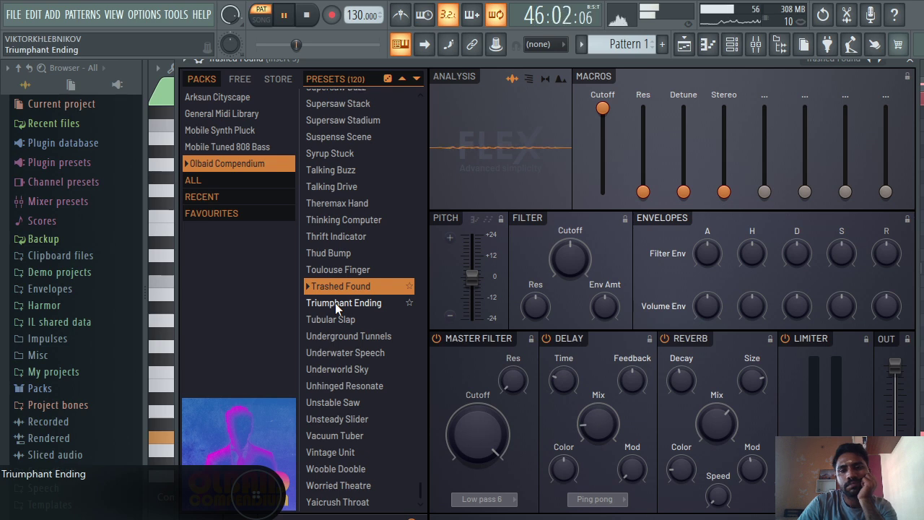
key(Up)
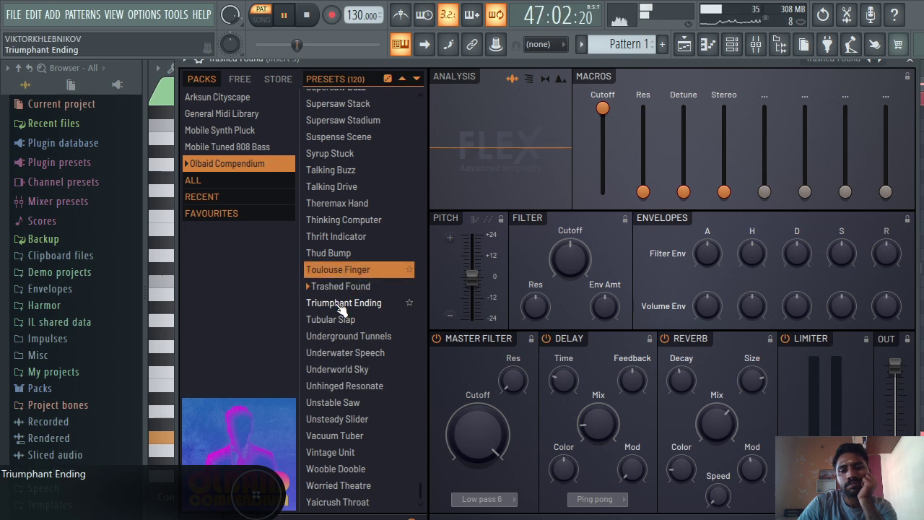
key(Return)
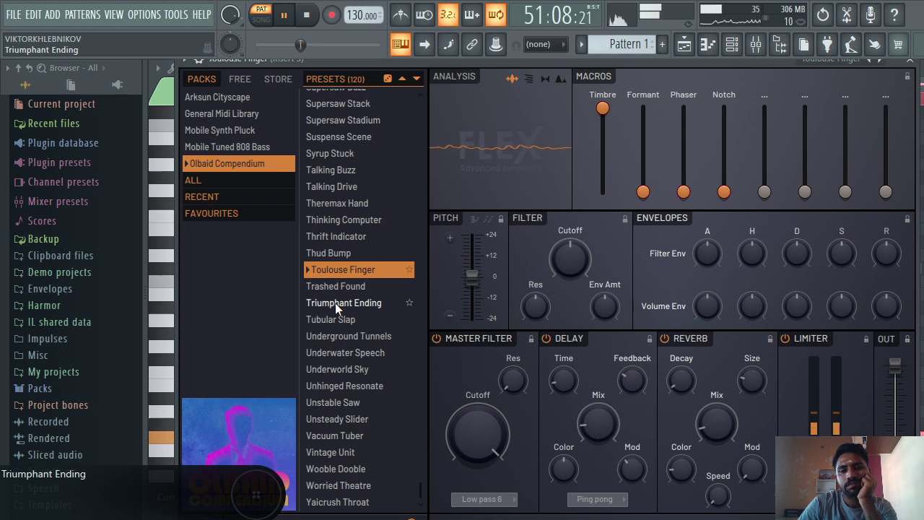
key(Up)
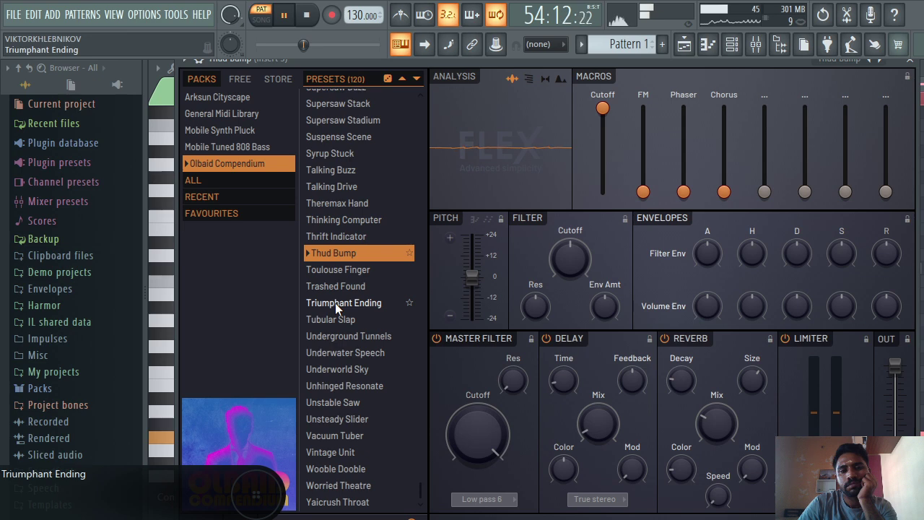
- Audition Thrift Indicator and Syrup Stuck, and lower the pitch of Syrup Stuck
key(Up)
key(Up)
key(Up)
key(Up)
key(Up)
key(Up)
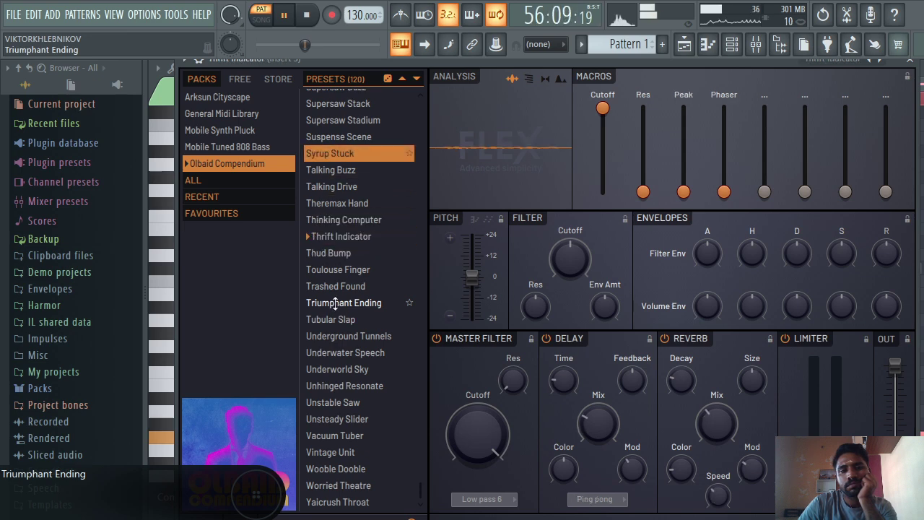
key(Up)
scroll(335, 303, up, 2)
key(Up)
key(Up)
key(Up)
key(Up)
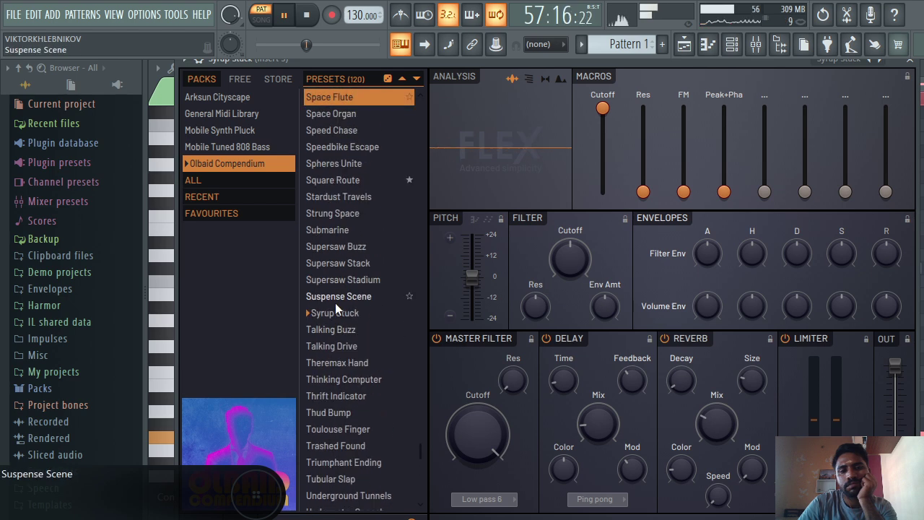
drag(476, 284, 477, 301)
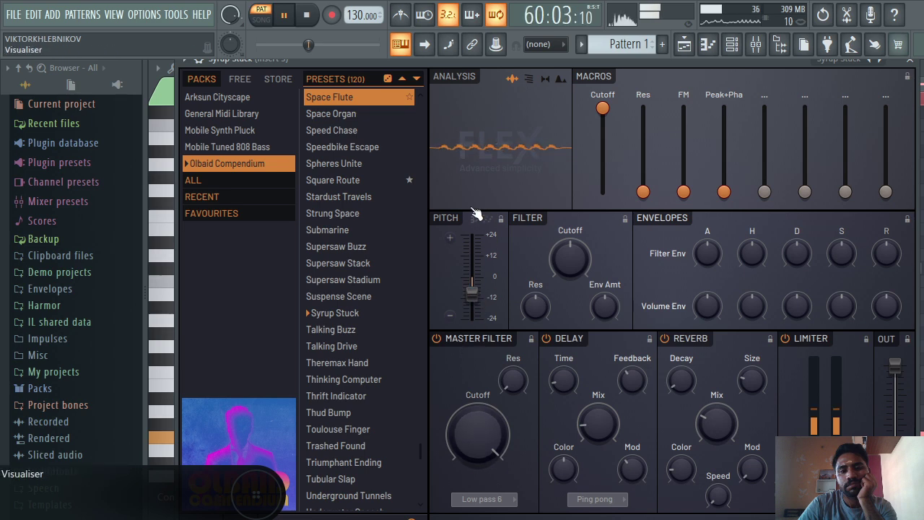
- Load the Space Organ preset, set its Timbre macro to 0%, and switch off the reverb and delay
click(326, 116)
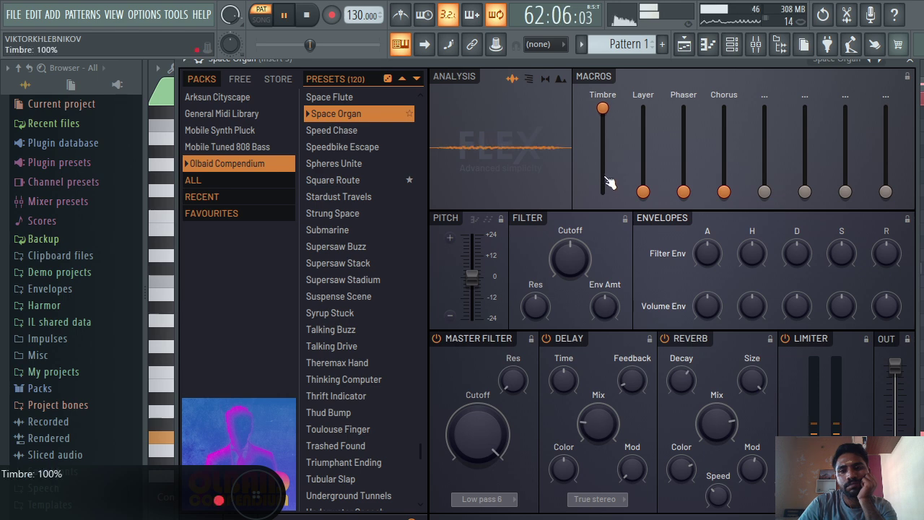
drag(605, 122, 603, 192)
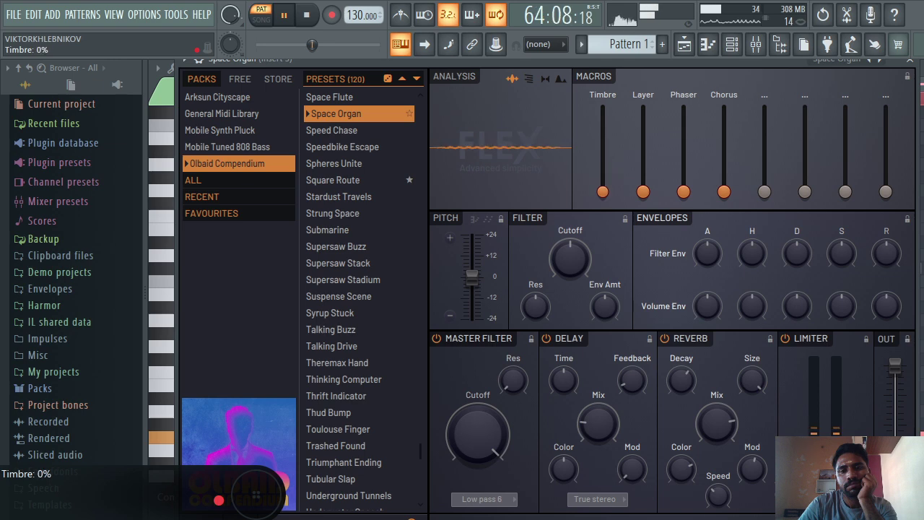
click(663, 338)
click(547, 338)
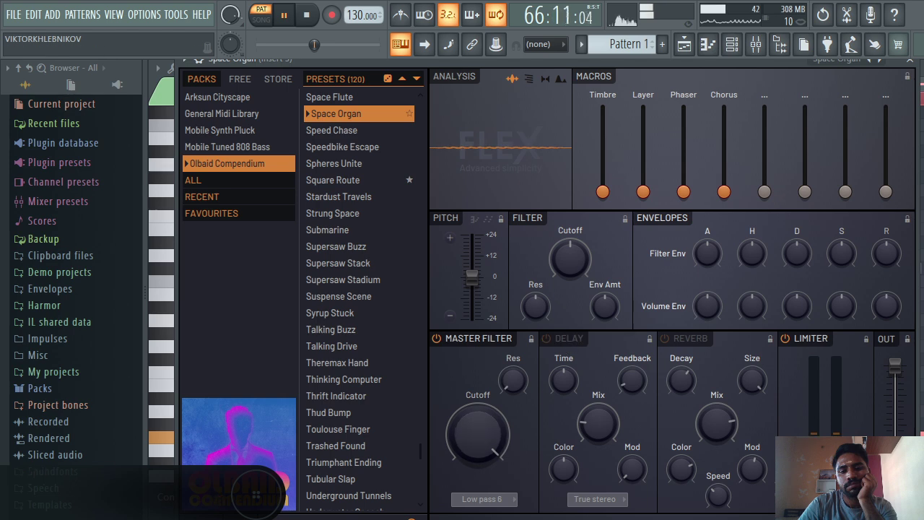
- Set Space Organ's master filter to Band pass 12 Alt, lower its pitch to -24, and raise the Layer and Chorus macros
click(474, 501)
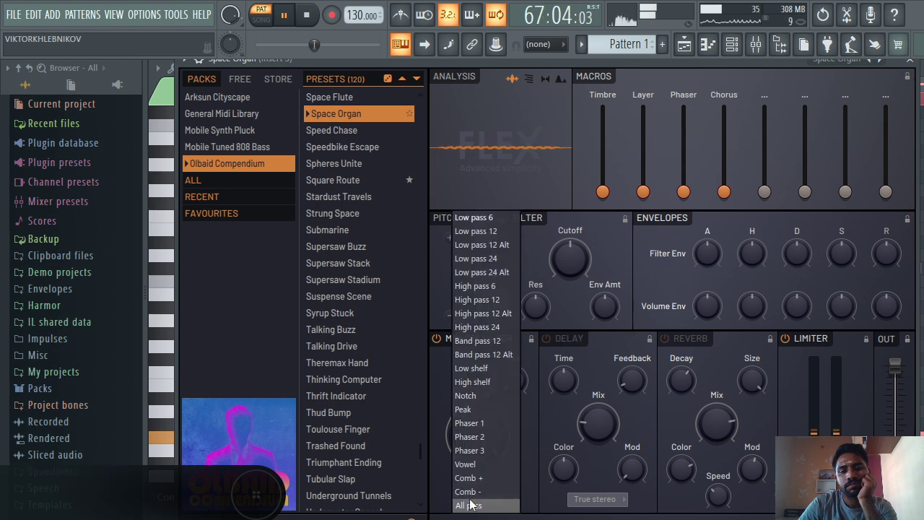
click(481, 352)
drag(472, 274, 471, 316)
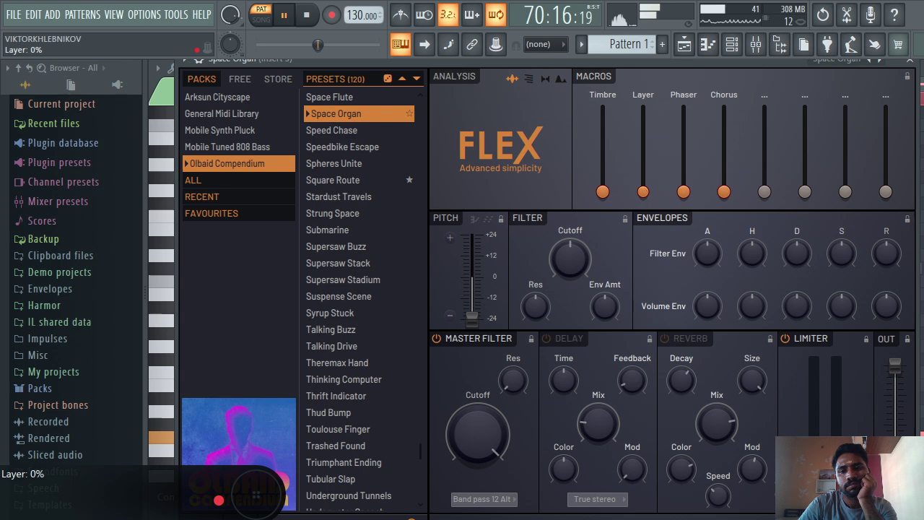
drag(643, 191, 643, 129)
drag(724, 191, 723, 136)
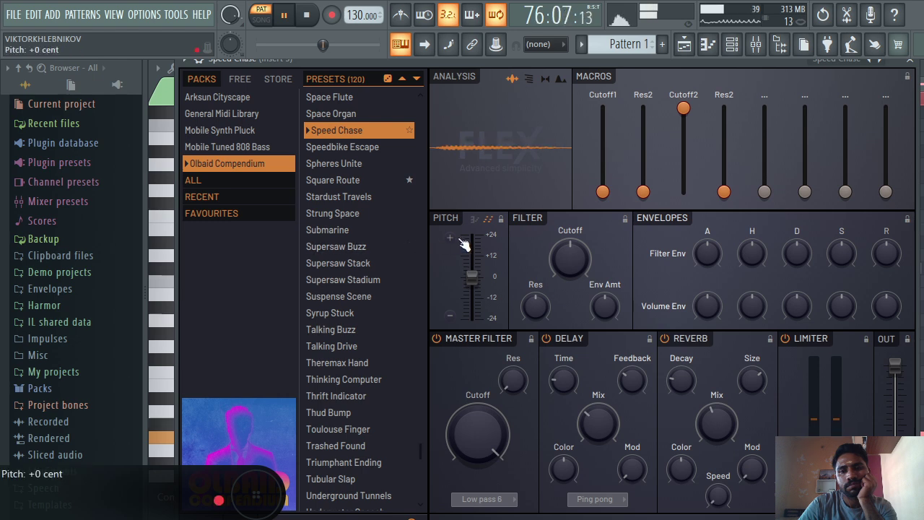
- On the Speed Chase preset, set Cutoff1 to 64% and Cutoff2 to 49%, and raise the second Res2 macro about halfway
drag(683, 117, 732, 153)
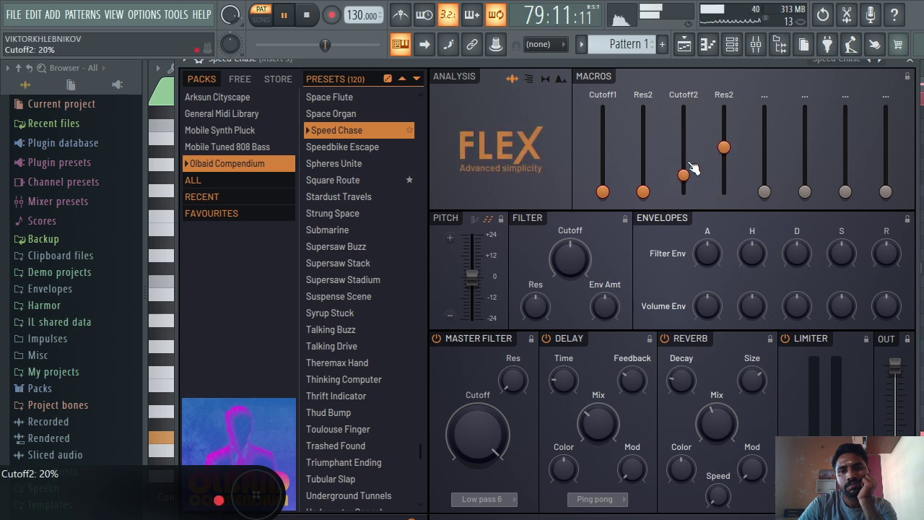
drag(603, 191, 603, 138)
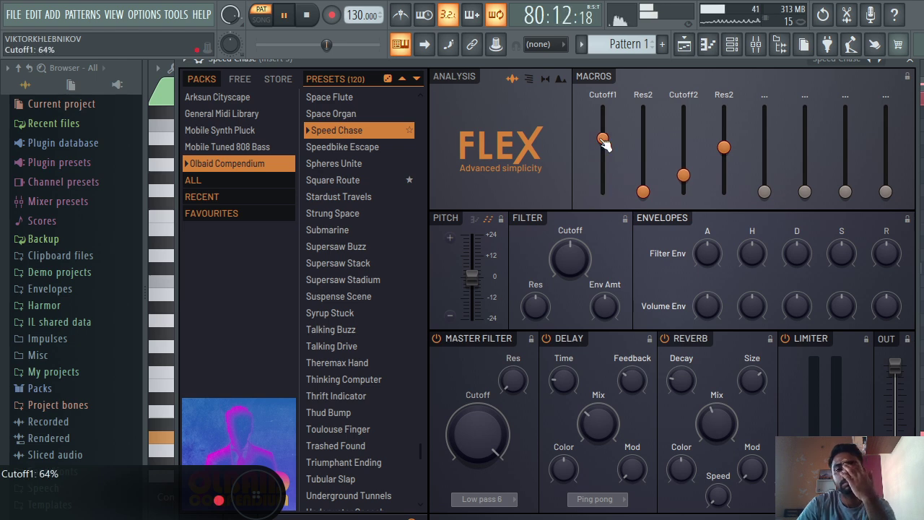
drag(685, 177, 686, 152)
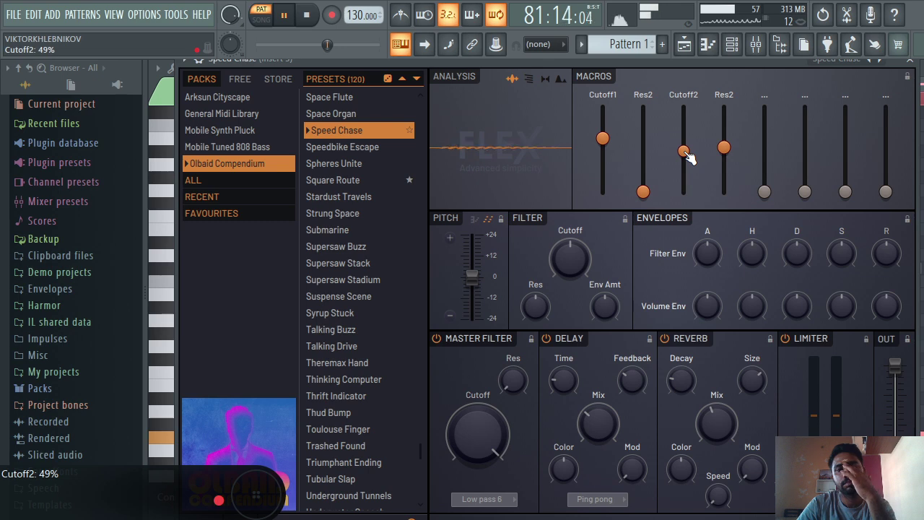
- Audition the Speedbike Escape and Rubbery Stretch presets
click(372, 147)
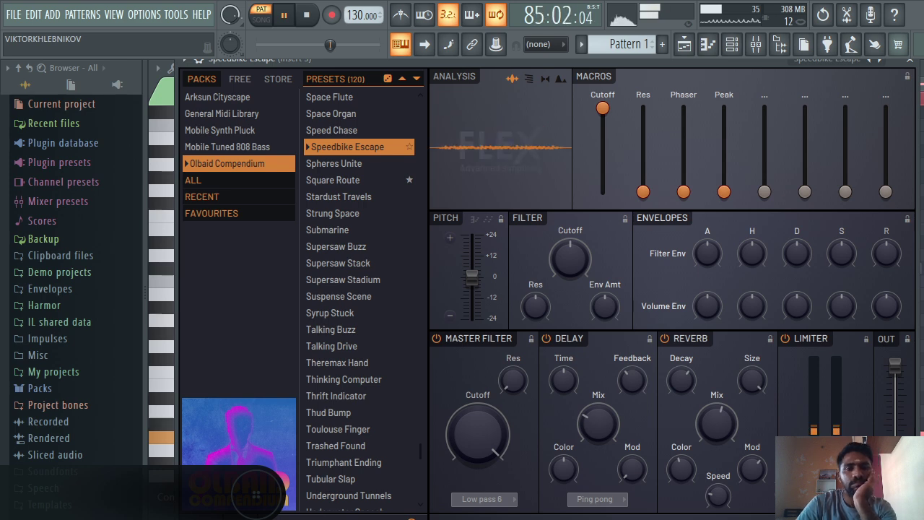
click(339, 130)
key(Up)
key(Up)
key(Up)
key(Up)
key(Up)
key(Up)
key(Up)
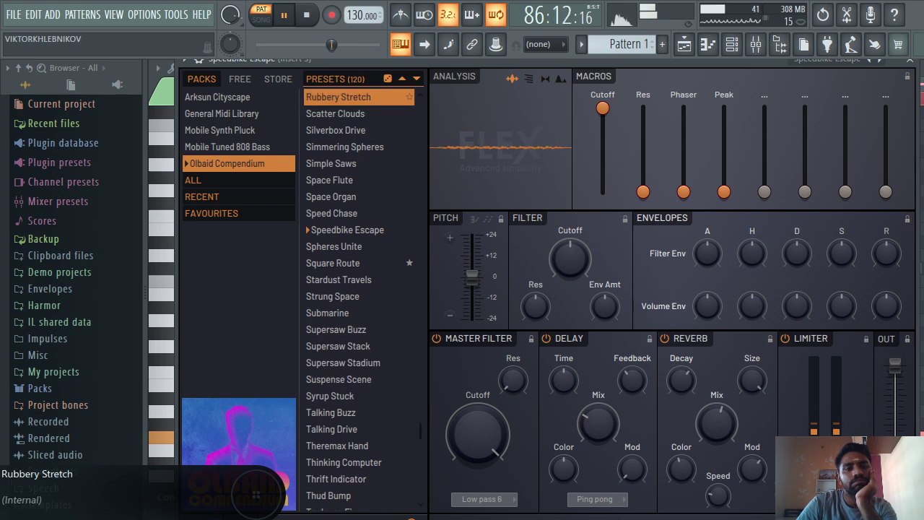
- Audition Psyentific Theory and Kalimba Crush further up the Olbaid Compendium list
key(Up)
key(Up)
key(Up)
key(Up)
key(Up)
key(Up)
key(Up)
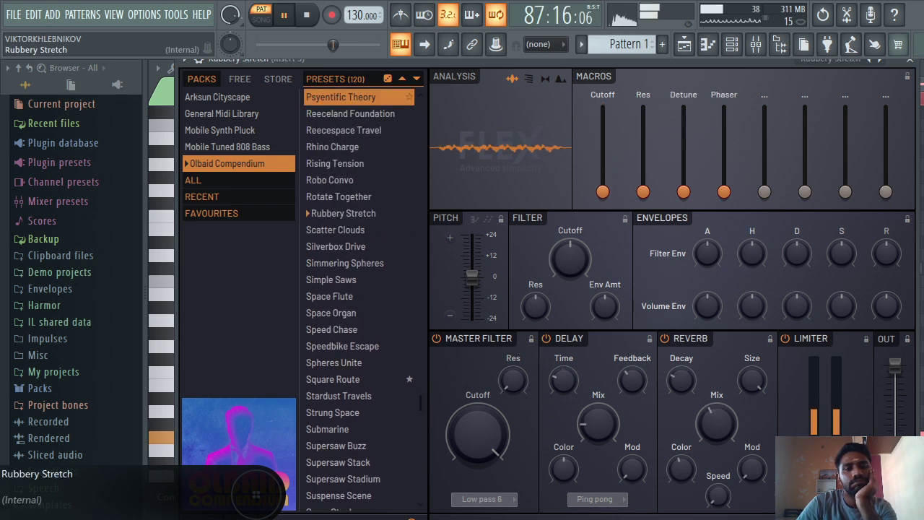
key(Up)
key(Up)
key(Up)
key(Up)
key(Up)
key(Up)
key(Up)
key(Up)
key(Up)
key(Up)
key(Up)
key(Up)
key(Up)
key(Up)
key(Up)
key(Up)
key(Up)
key(Up)
key(Up)
key(Up)
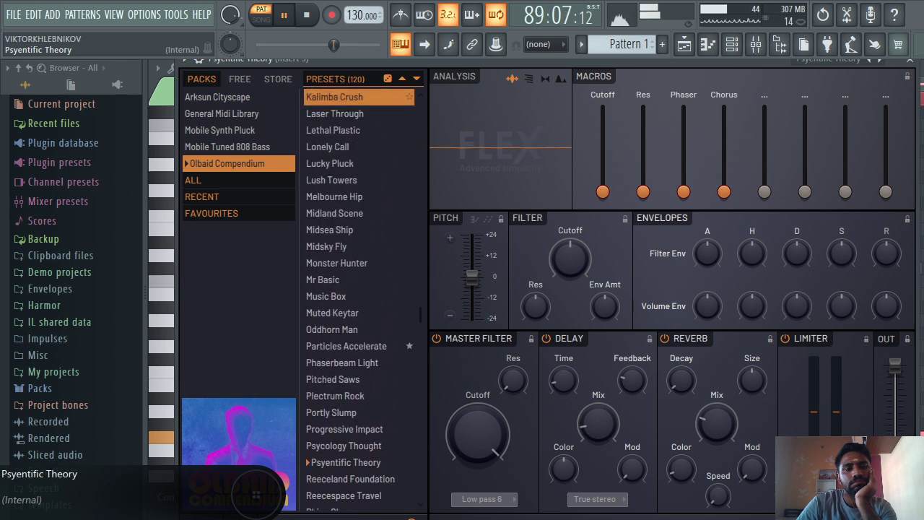
- Audition the Growl Horse, Growl Dog and Epiano Life presets
key(Up)
key(Up)
key(Up)
key(Up)
key(Up)
key(Up)
key(Up)
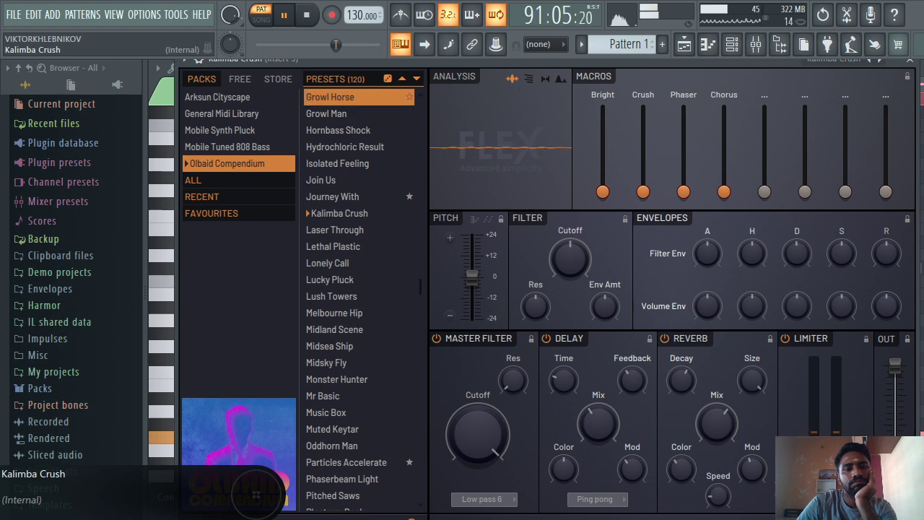
key(Up)
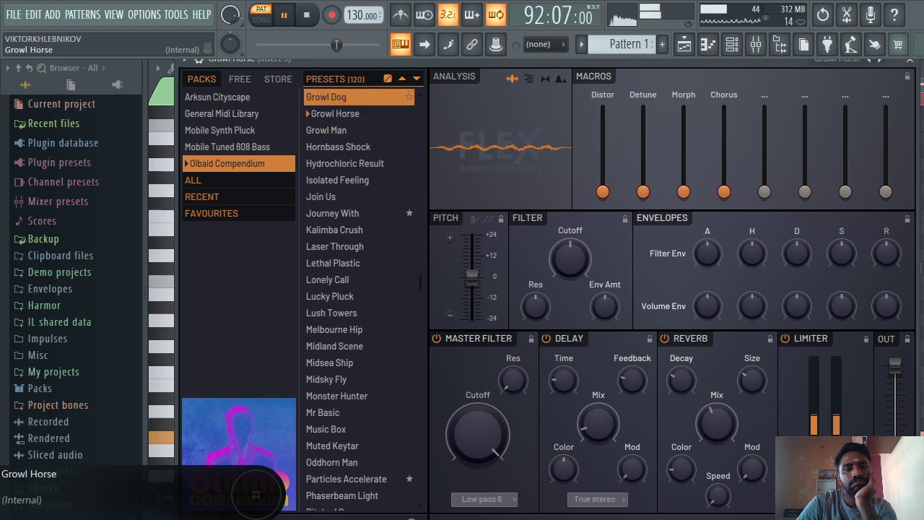
key(Up)
key(Up)
key(Up)
key(Up)
key(Up)
key(Up)
key(Up)
key(Up)
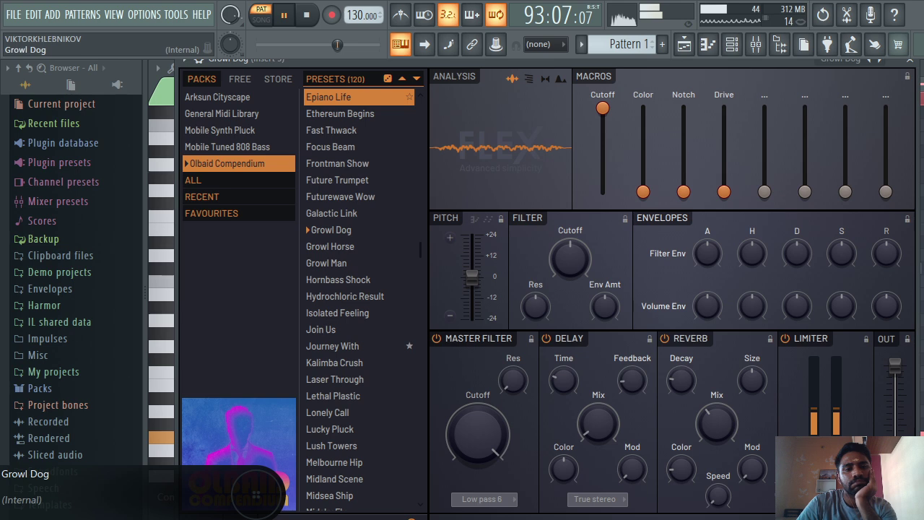
key(Up)
key(Up)
key(Up)
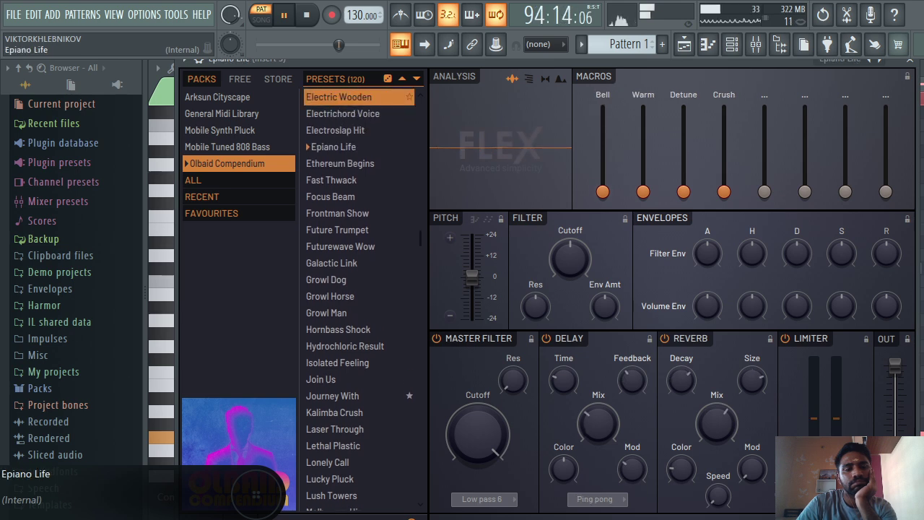
- Load the Fast Thwack preset to hear it on the melody
key(Down)
key(Down)
key(Down)
key(Down)
key(Down)
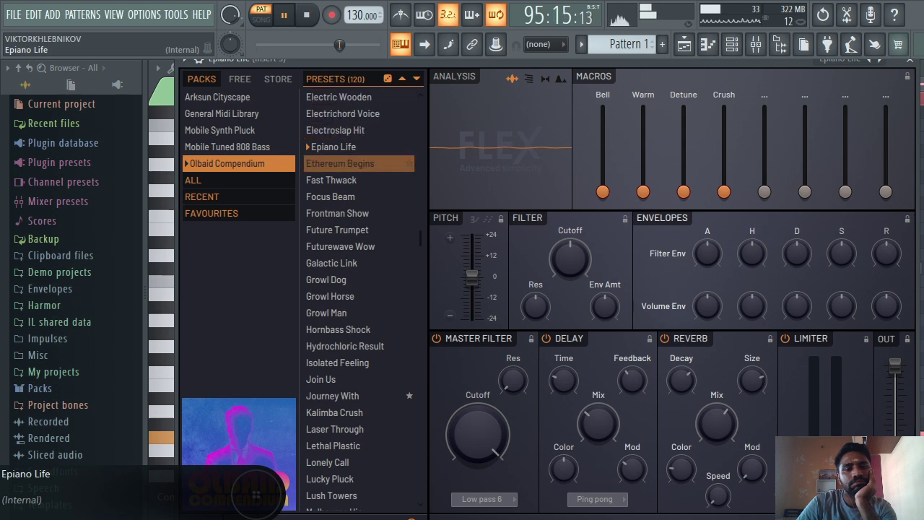
key(Return)
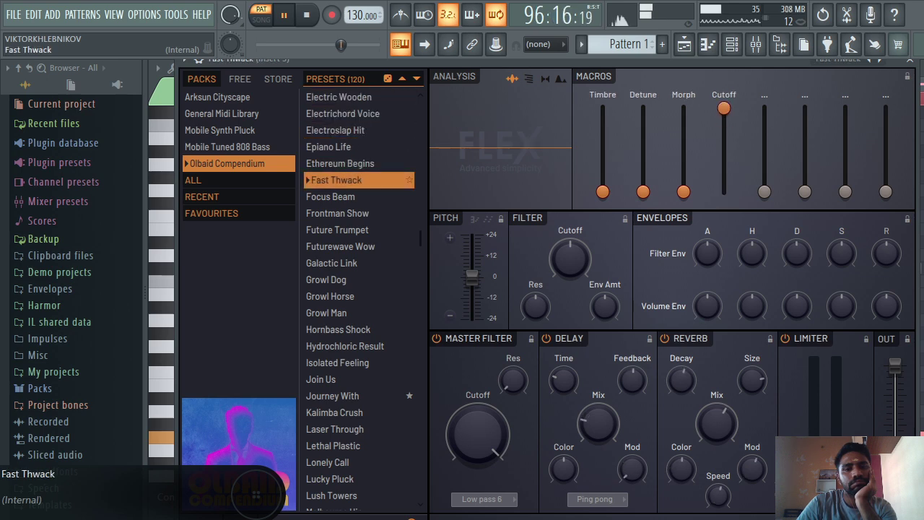
- Load the Cutting Slide preset from further up the Olbaid Compendium list to hear it on the melody
key(Up)
key(Up)
key(Up)
key(Up)
key(Up)
key(Up)
key(Up)
key(Up)
key(Up)
key(Up)
key(Up)
key(Up)
key(Up)
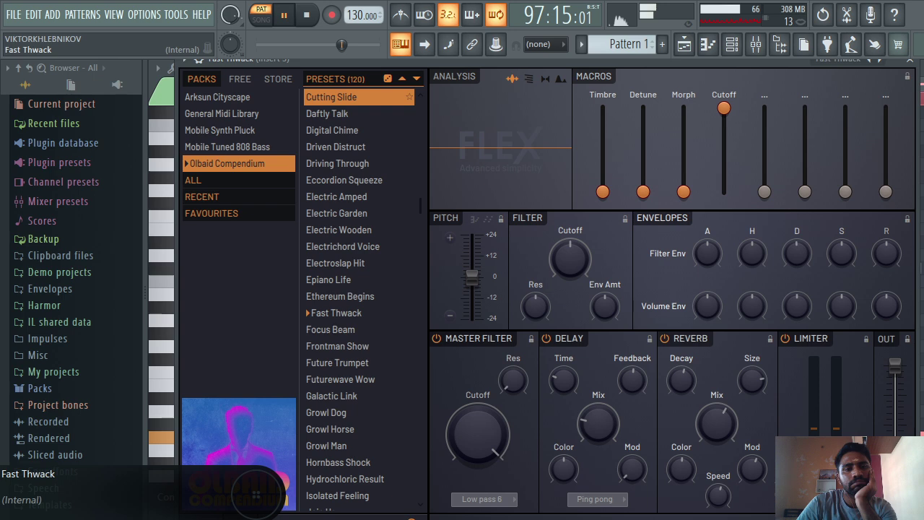
key(Return)
- Audition the Daftly Talk, Digital Chime and Driven Distruct presets one after another
key(Down)
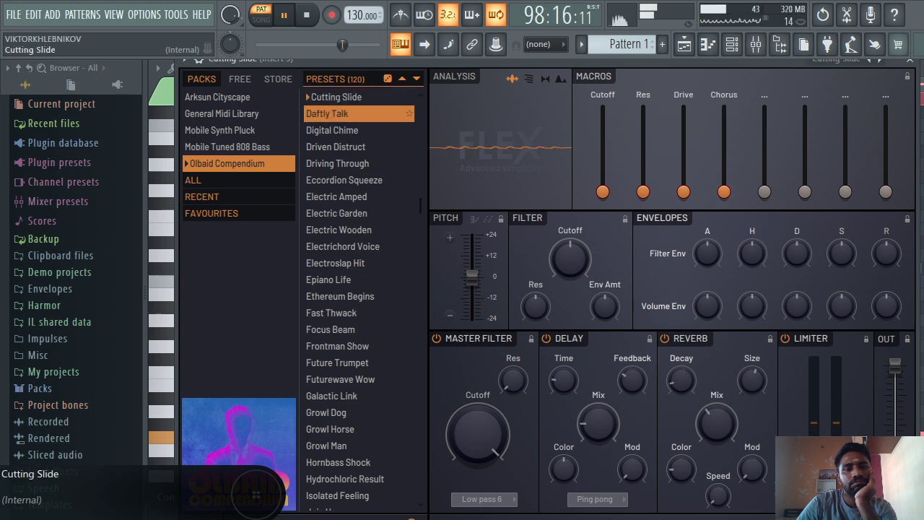
key(Return)
key(Down)
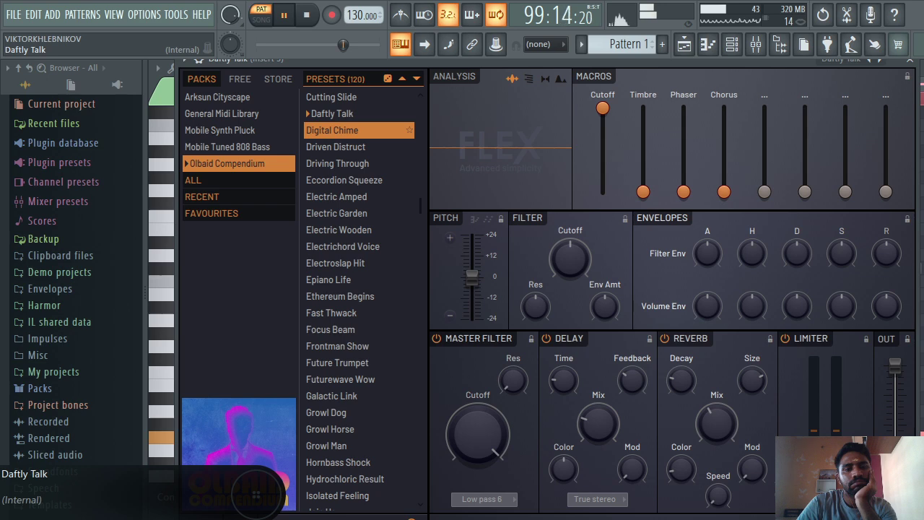
key(Return)
key(Down)
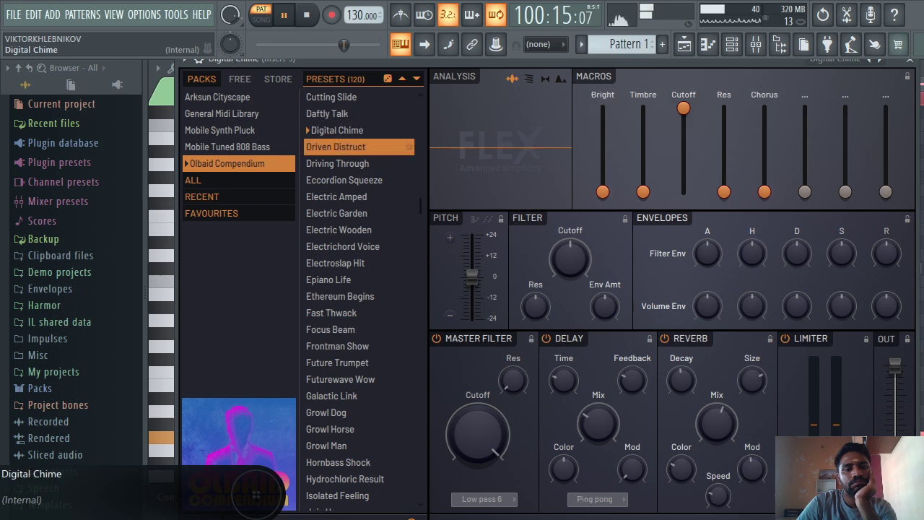
key(Return)
- Load the Creatures Gather preset to hear it on the melody
key(Up)
key(Up)
key(Up)
key(Up)
key(Up)
key(Up)
key(Up)
key(Up)
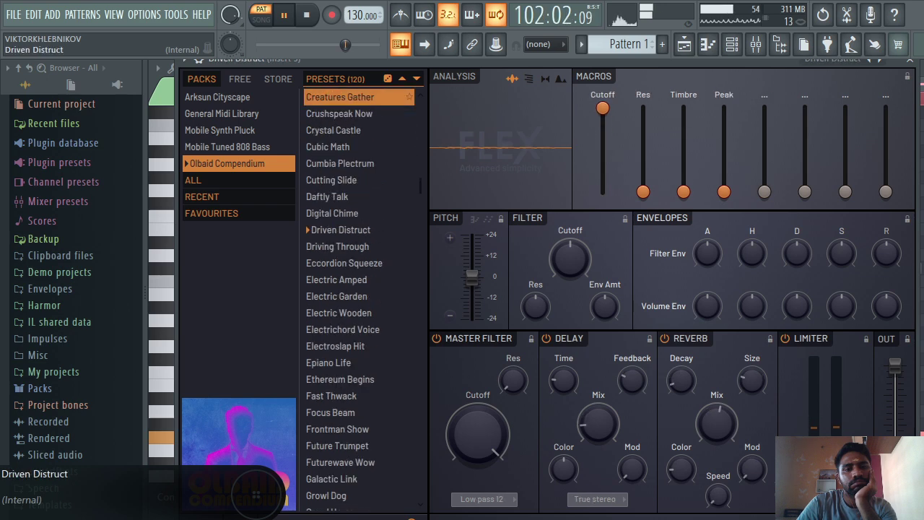
key(Return)
- Load the Comfort Input preset from the Olbaid Compendium pack to hear it on the melody
key(Up)
key(Up)
key(Up)
key(Up)
key(Up)
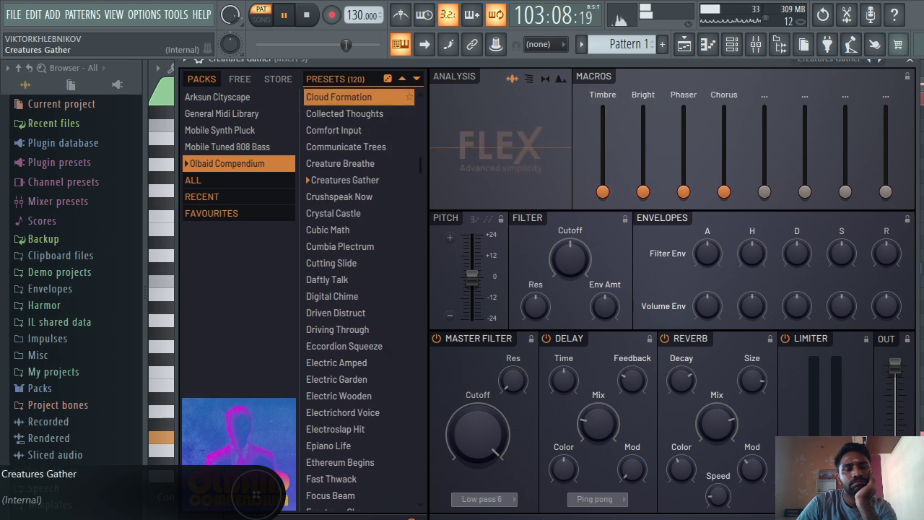
key(Up)
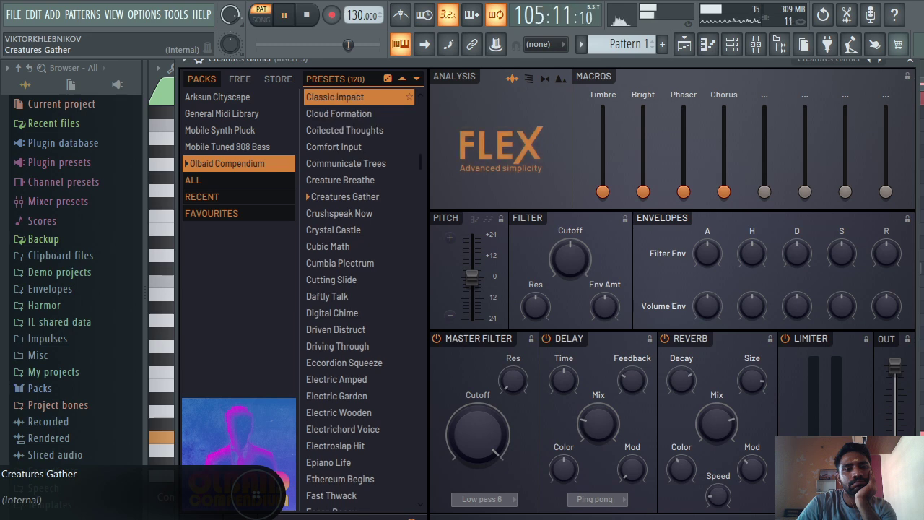
key(Down)
key(Down)
key(Down)
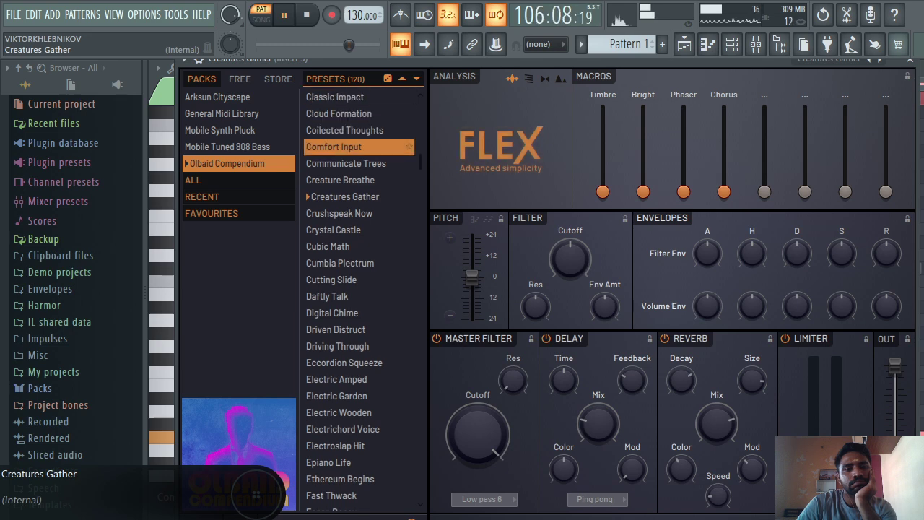
key(Return)
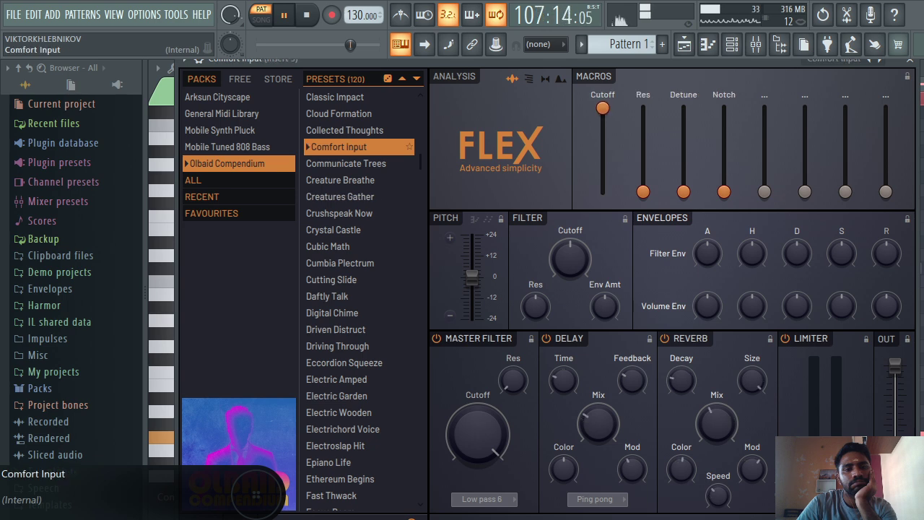
- Audition the Communicate Trees and Classic Impact presets of the Olbaid Compendium pack
key(Up)
key(Down)
key(Down)
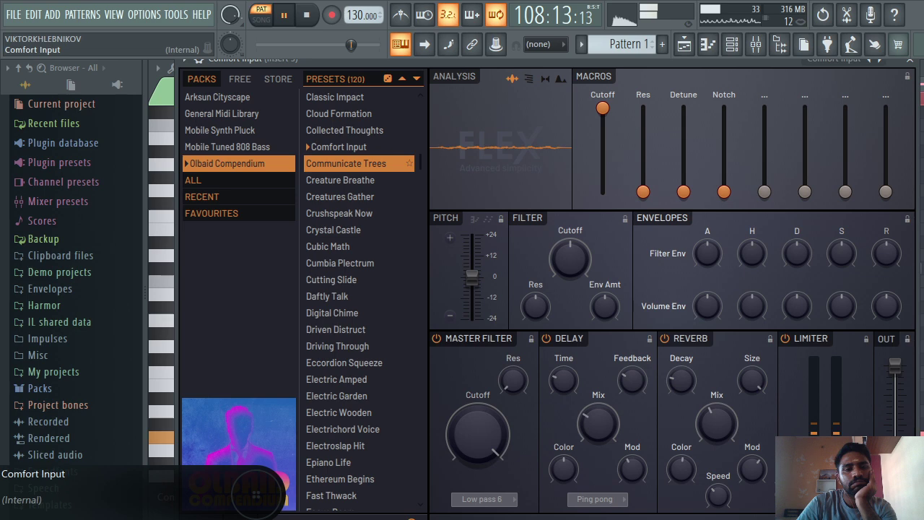
key(Return)
key(Up)
key(Up)
key(Up)
key(Up)
key(Up)
key(Up)
key(Up)
key(Up)
key(Down)
key(Down)
key(Down)
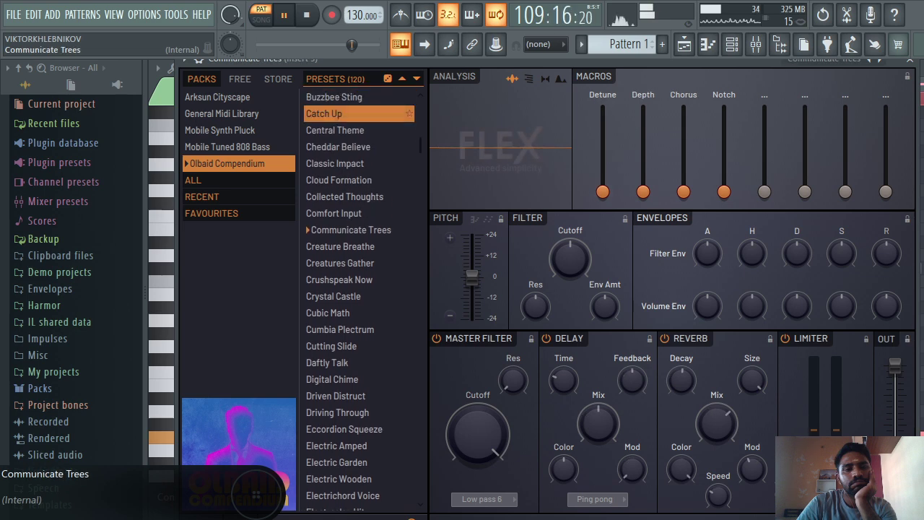
key(Down)
key(Return)
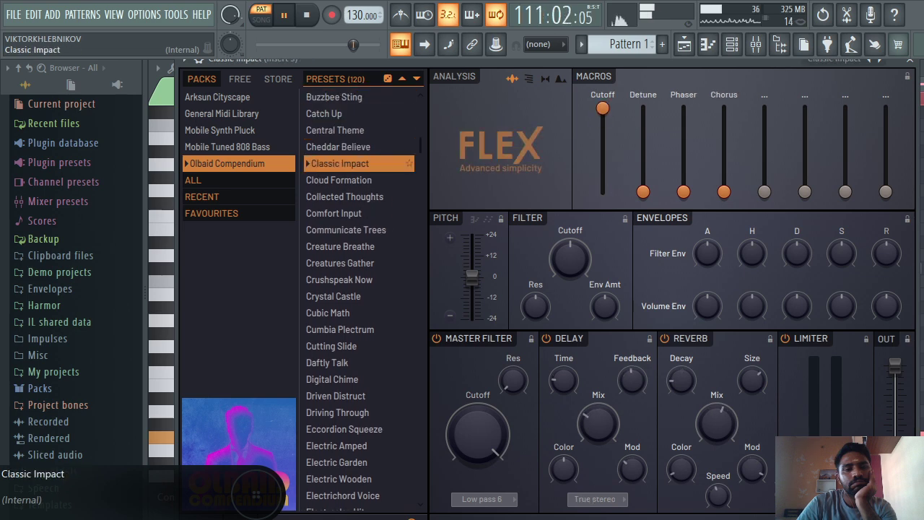
- Audition the Central Theme and Bounce Now presets on the melody
key(Up)
key(Up)
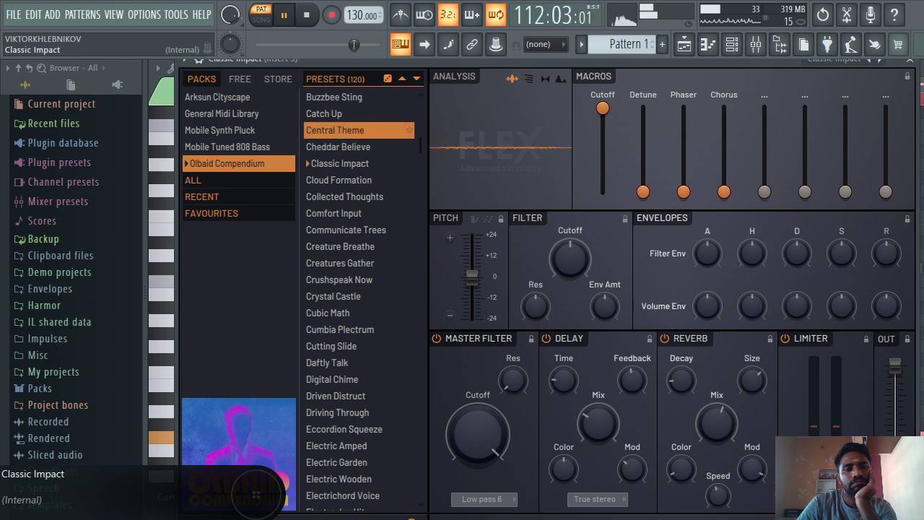
key(Return)
key(Up)
key(Up)
key(Up)
key(Up)
key(Up)
key(Up)
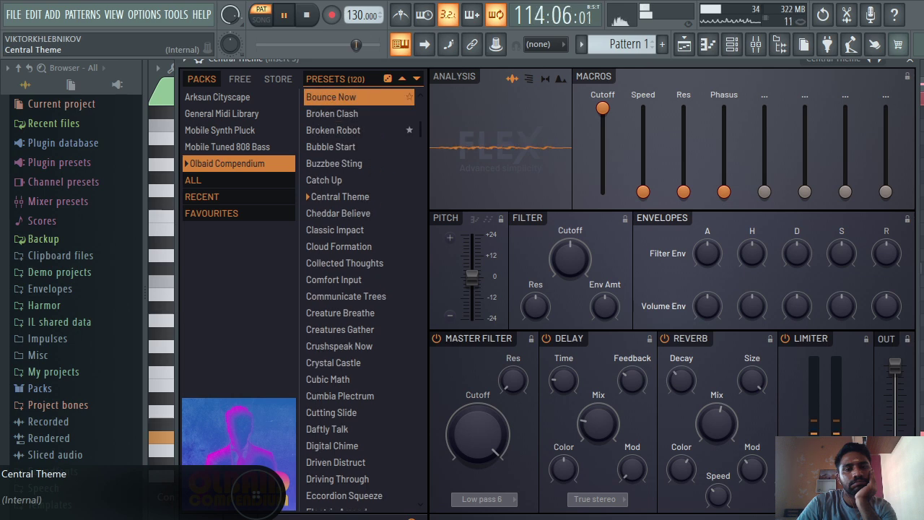
key(Return)
- Go to the start of the Olbaid Compendium list, then switch to the Mobile Synth Pluck pack and load Synpluck Buzzy
key(Up)
key(Up)
key(Up)
key(Up)
key(Up)
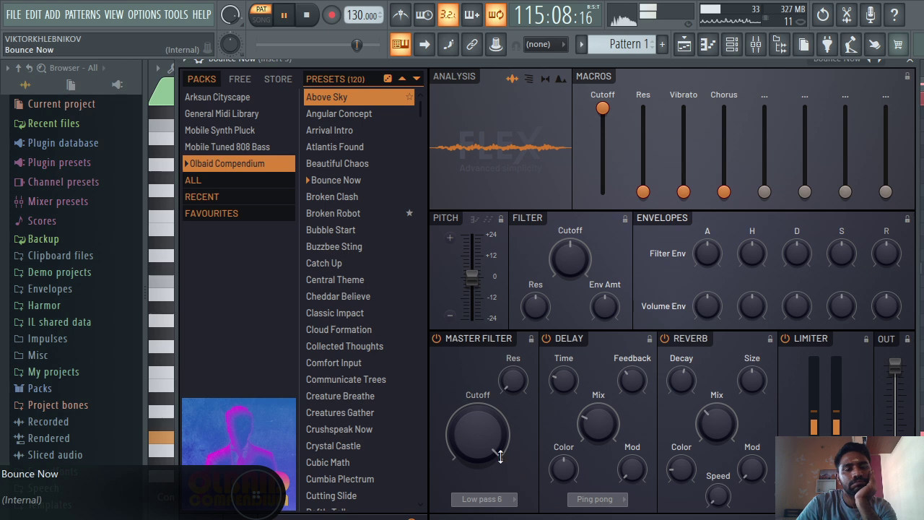
click(265, 129)
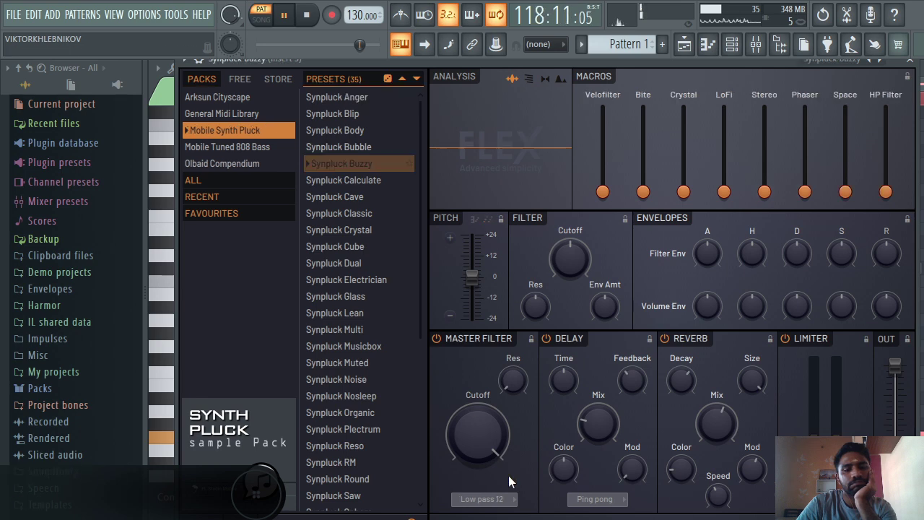
- Load the Synpluck Wish preset near the end of the Mobile Synth Pluck list
key(Down)
key(Down)
key(Down)
key(Down)
key(Down)
key(Down)
key(Down)
key(Down)
key(Down)
key(Down)
key(Down)
key(Down)
key(Down)
key(Down)
key(Down)
key(Down)
key(Down)
key(Down)
key(Down)
key(Down)
key(Down)
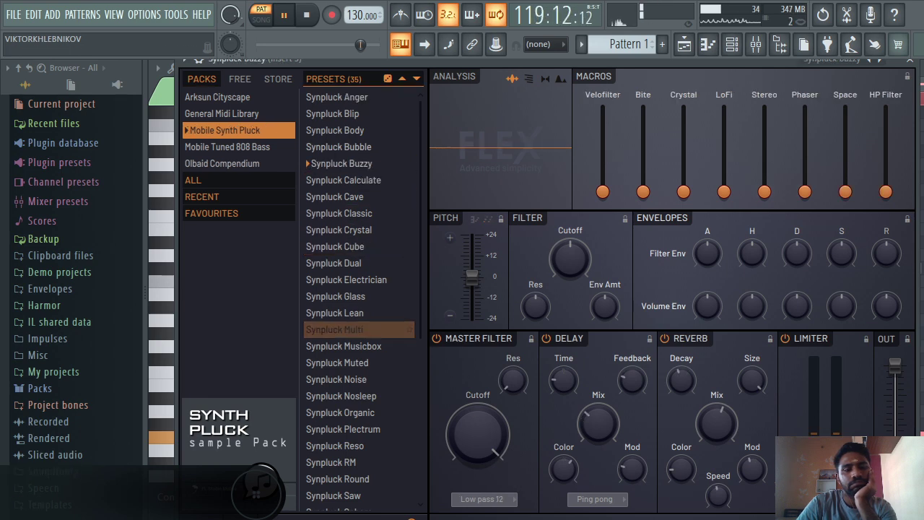
click(335, 485)
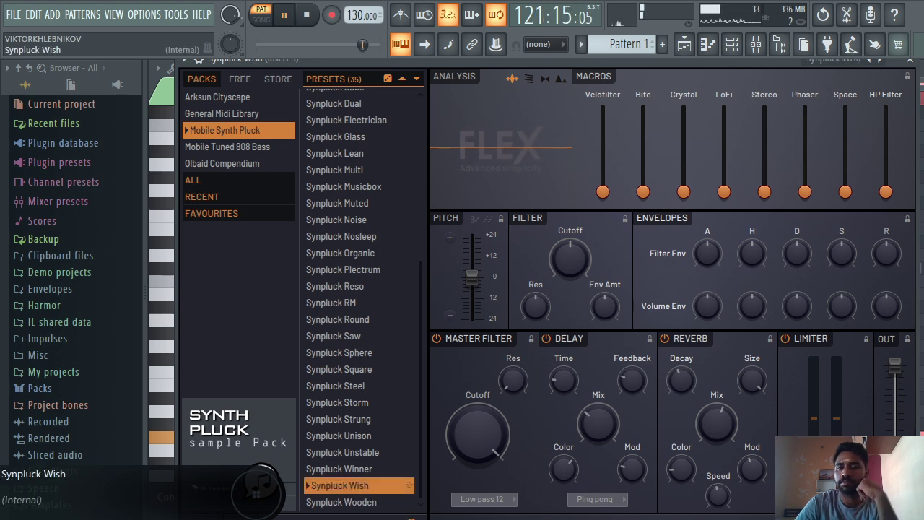
- Try more Mobile Synth Pluck presets, including Synpluck Unstable, Synpluck Square and Synpluck Saw
click(339, 468)
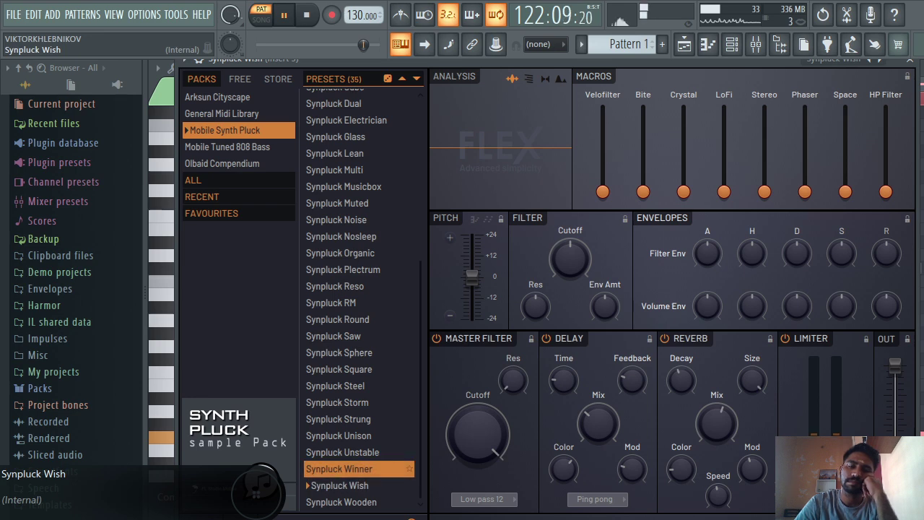
click(343, 452)
click(339, 369)
click(333, 336)
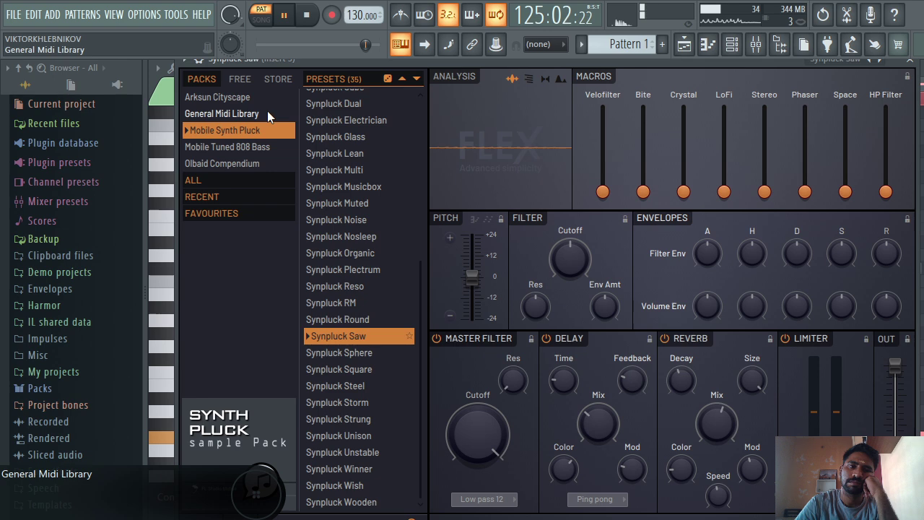
- Switch to the General Midi Library pack and audition the 808 Tom and 12-String Guitar presets
click(267, 112)
click(347, 131)
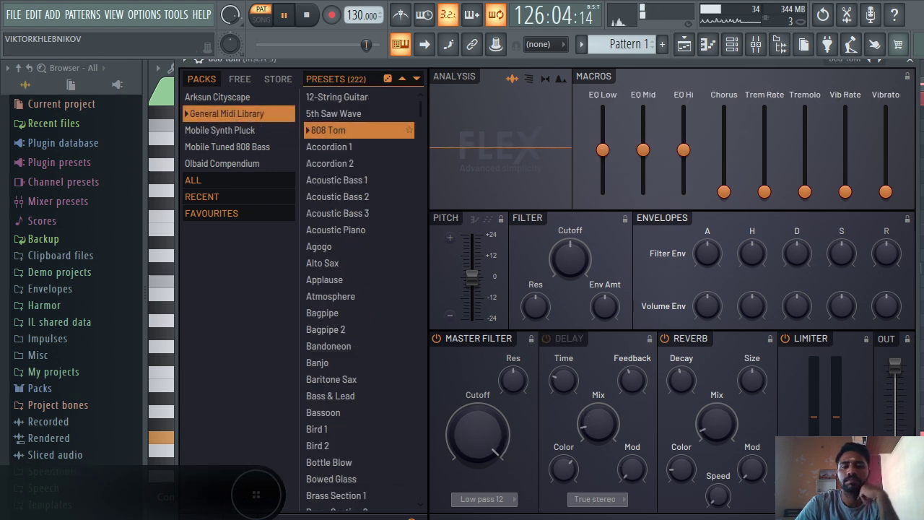
key(Up)
key(Up)
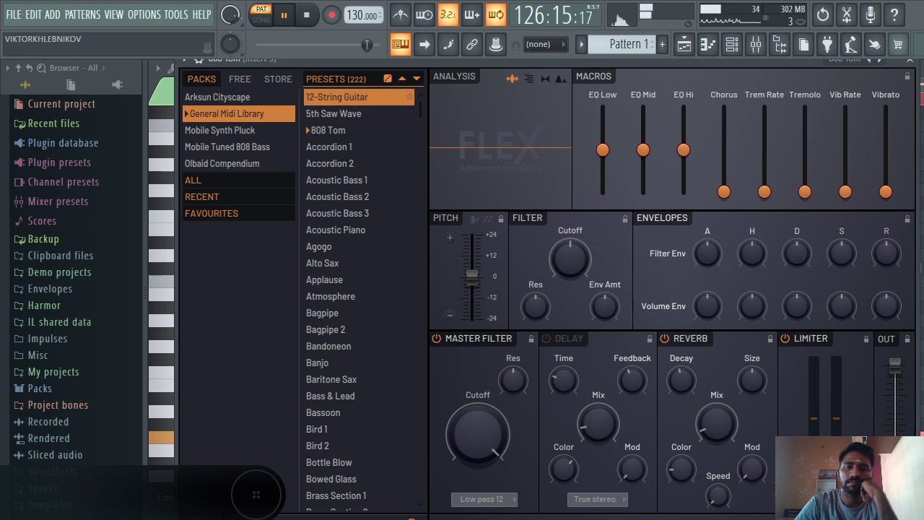
key(Return)
- Load the Accordion 2 preset to hear it on the melody
key(Down)
key(Down)
key(Down)
key(Down)
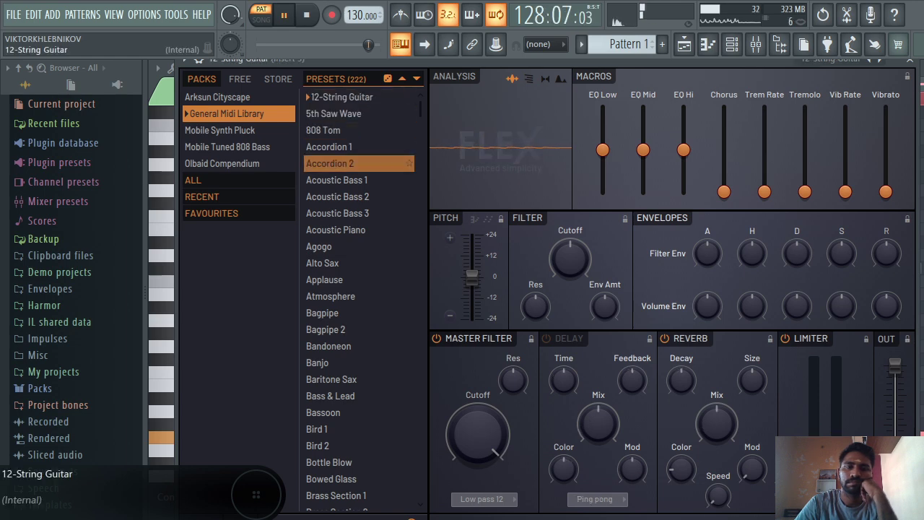
key(Return)
- Load the Bagpipe 2 preset from the General Midi Library to hear it on the melody
key(Down)
key(Down)
key(Down)
key(Down)
key(Down)
key(Down)
key(Down)
key(Down)
key(Down)
key(Down)
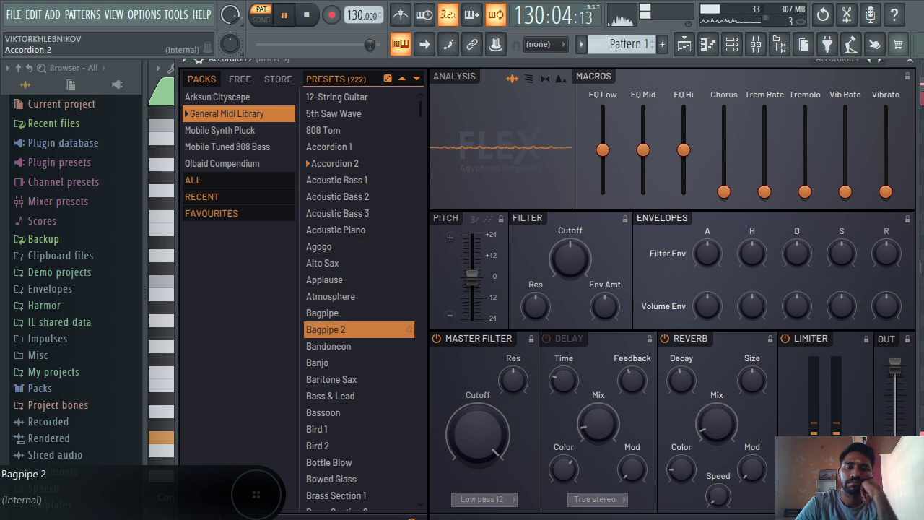
key(Return)
- Load the Drum Standard Kit preset from the General Midi Library to hear it on the melody
key(Down)
key(Down)
key(Down)
key(Down)
key(Down)
key(Down)
key(Down)
key(Down)
key(Down)
key(Down)
key(Down)
key(Down)
key(Down)
key(Down)
key(Down)
key(Down)
key(Down)
key(Down)
key(Down)
key(Down)
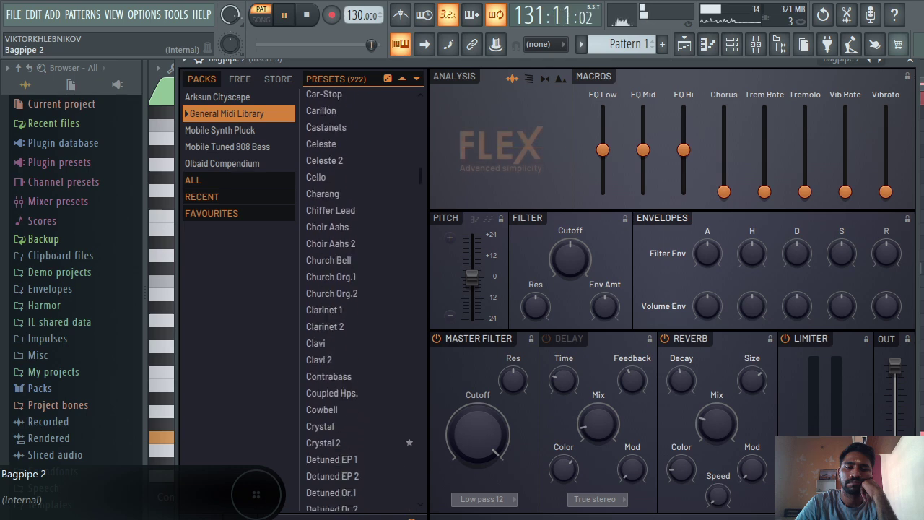
key(Down)
key(Down)
key(Down)
key(Down)
key(Down)
key(Down)
key(Down)
key(Down)
key(Down)
key(Down)
key(Down)
key(Down)
key(Down)
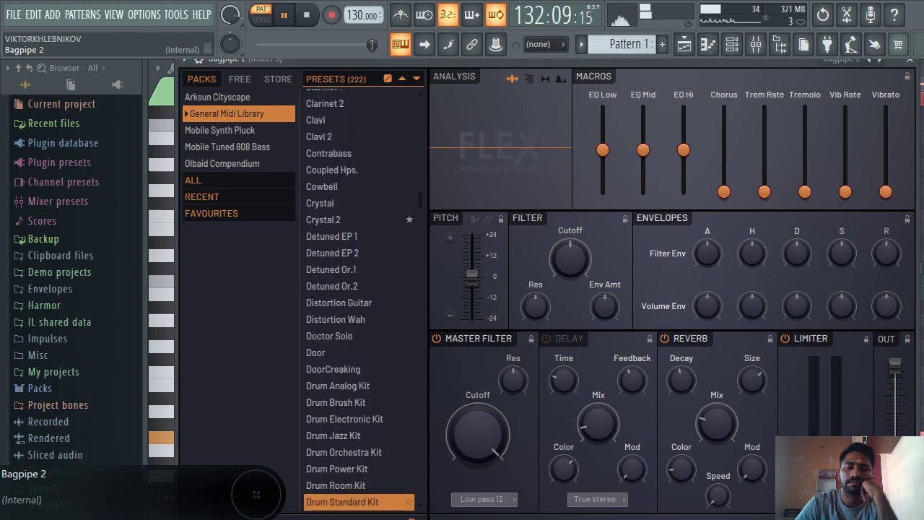
key(Return)
- Go back up the General Midi presets and load Detuned Or.1 to hear it on the melody
key(Up)
key(Up)
key(Up)
key(Up)
key(Up)
key(Up)
key(Up)
key(Up)
key(Up)
key(Up)
key(Up)
key(Up)
key(Up)
key(Up)
key(Up)
key(Up)
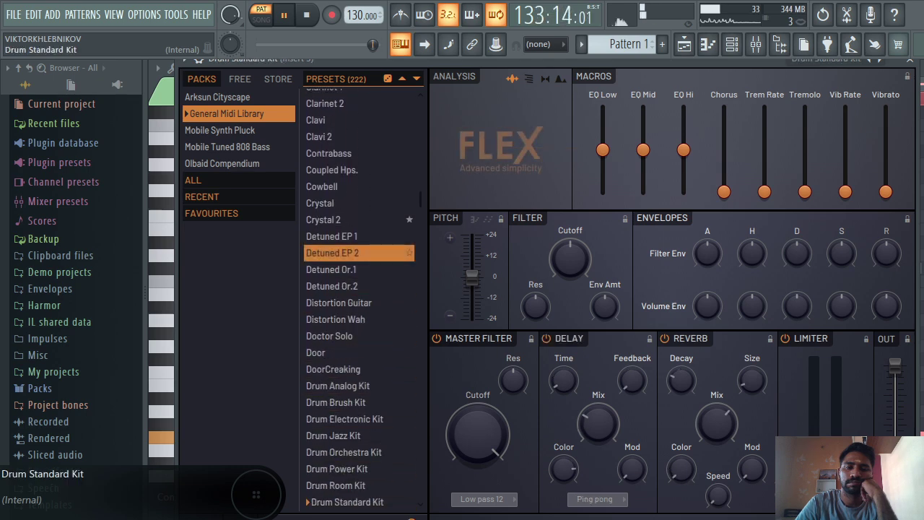
key(Up)
key(Down)
key(Down)
key(Down)
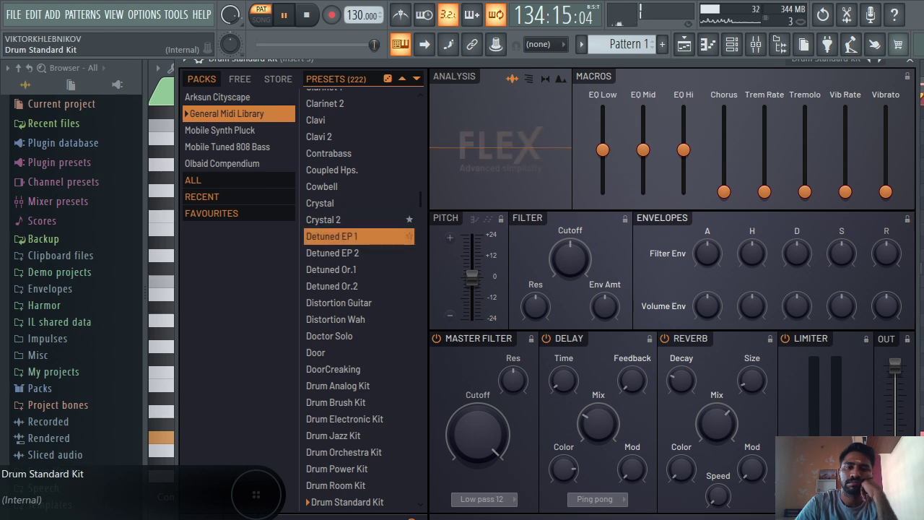
key(Return)
- Load the Marimba preset to hear it on the melody
key(Down)
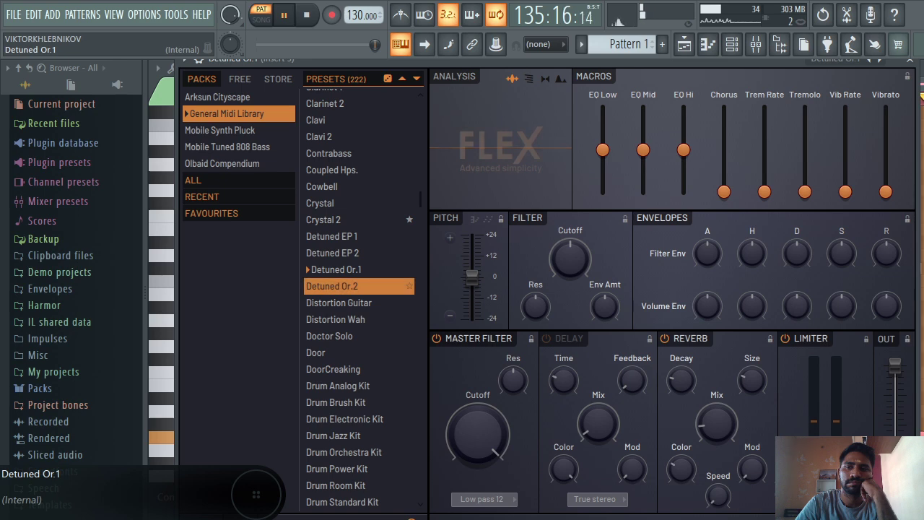
key(Down)
key(Down)
key(Down)
key(Down)
key(Down)
key(Down)
key(Down)
key(Down)
key(Down)
key(Down)
key(Down)
key(Down)
key(Down)
key(Down)
key(Down)
key(Down)
key(Down)
key(Down)
key(Down)
key(Down)
key(Down)
key(Down)
key(Down)
key(Down)
key(Down)
key(Down)
key(Down)
key(Down)
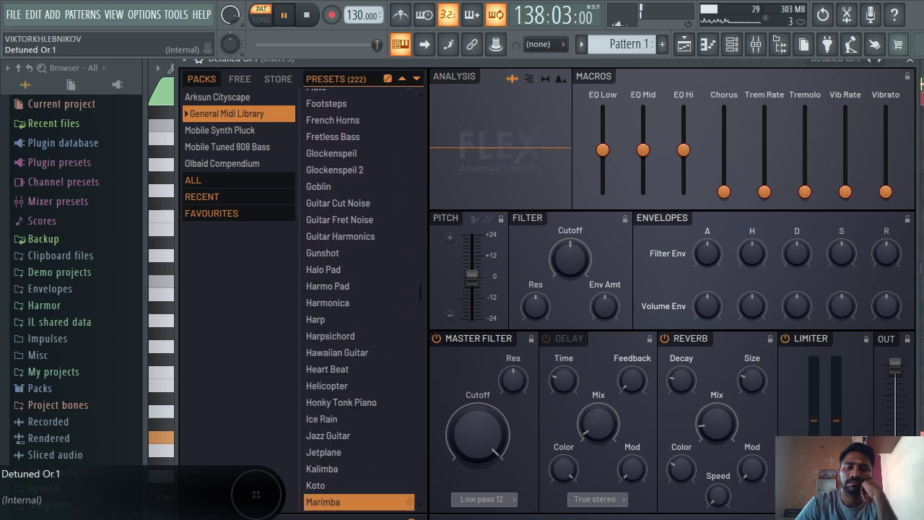
key(Return)
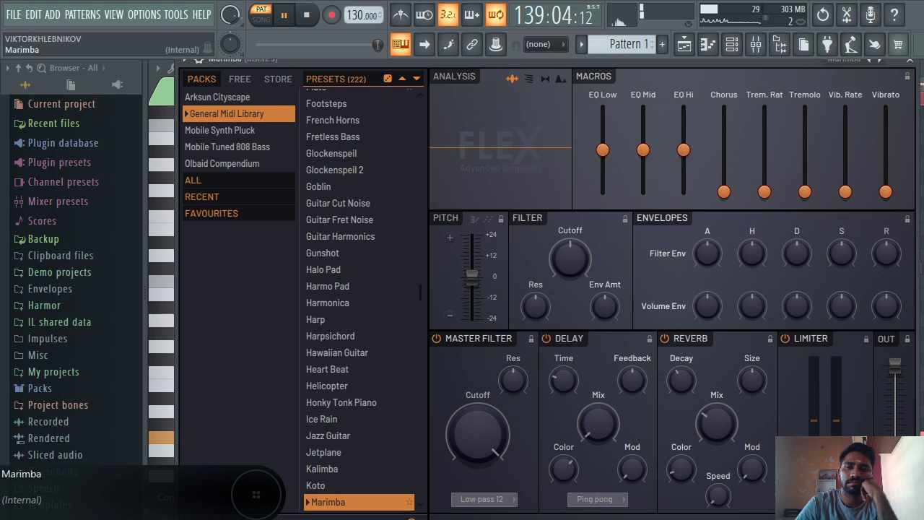
- Browse past Marimba to the organ presets and go back to load Orchestra Hit 1
key(Down)
key(Down)
key(Down)
key(Down)
key(Down)
key(Down)
key(Down)
key(Down)
key(Down)
key(Down)
key(Down)
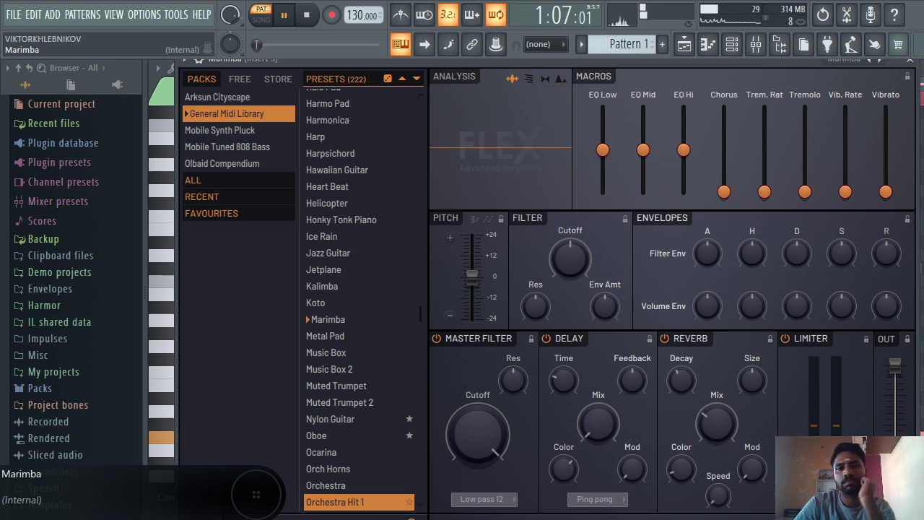
key(Down)
key(Down)
key(Down)
key(Down)
key(Down)
key(Down)
key(Down)
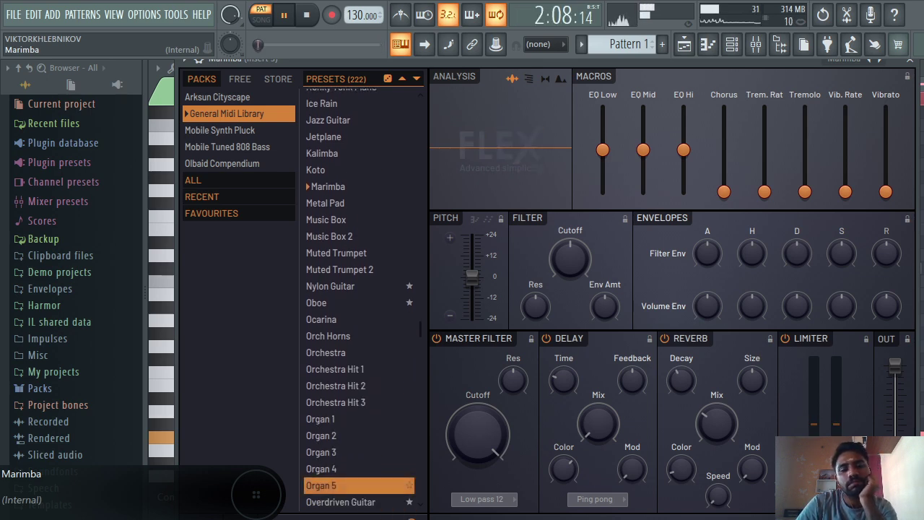
key(Up)
key(Up)
key(Up)
key(Up)
key(Up)
key(Up)
key(Up)
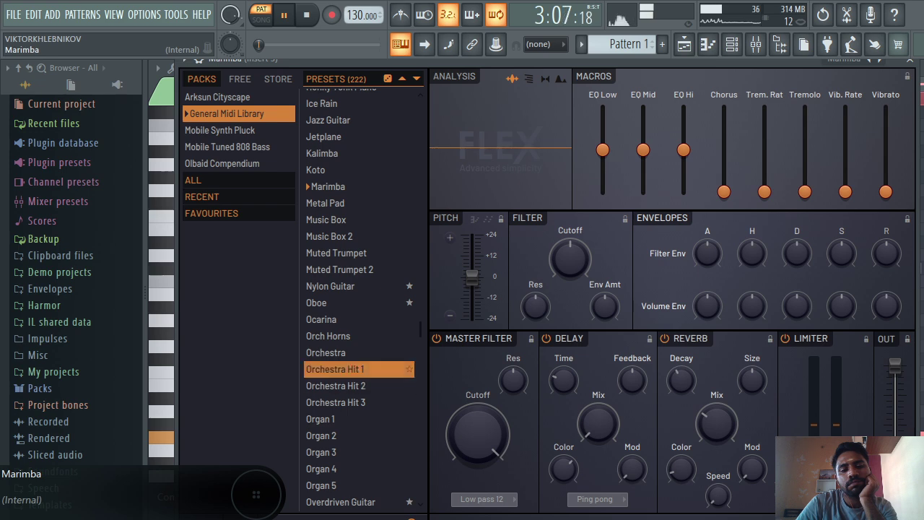
key(Return)
- Load the Organ 1 preset to hear it on the melody
key(Down)
key(Down)
key(Down)
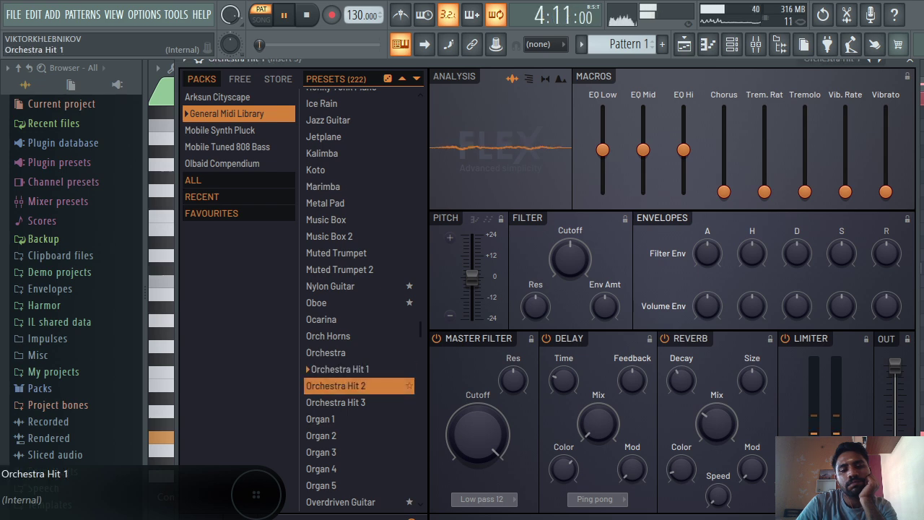
key(Return)
- Load the Sci-Fi preset from the General Midi Library to hear it on the melody
key(Down)
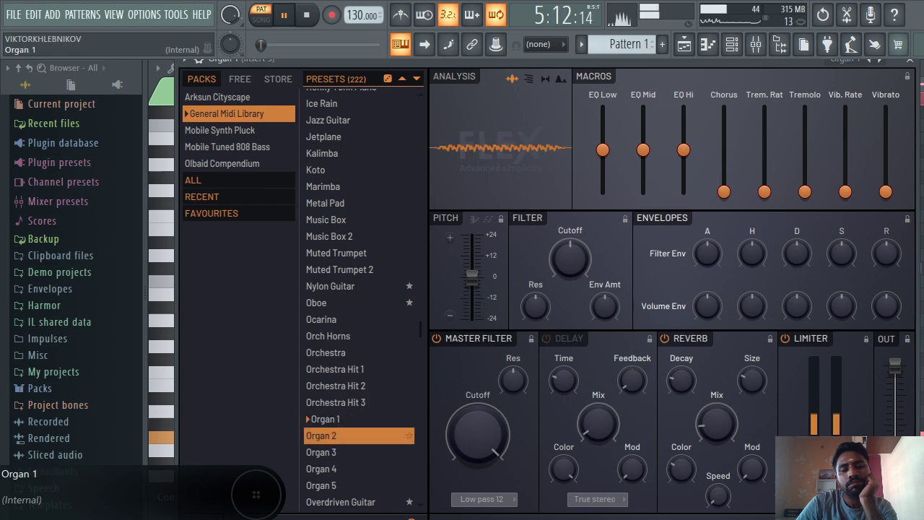
scroll(361, 296, down, 5)
key(Down)
key(Down)
key(Down)
key(Down)
key(Return)
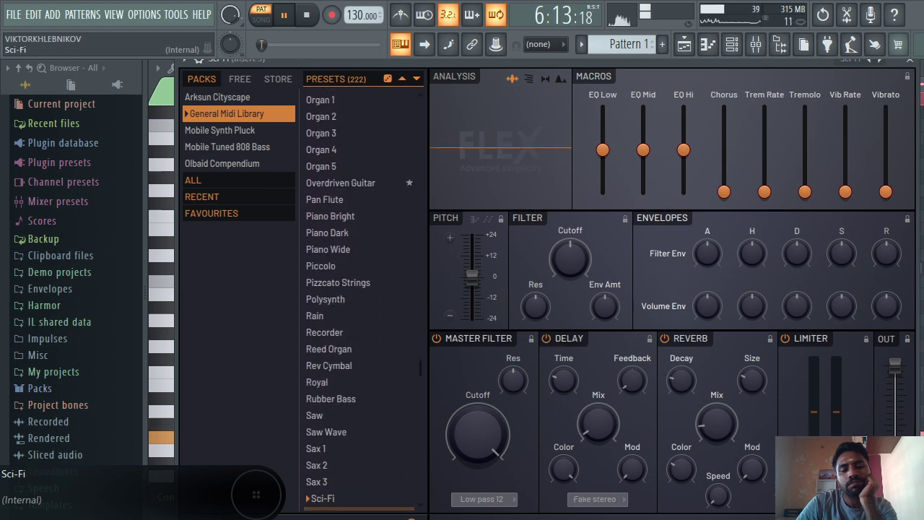
- Browse the presets down to Strings 1 and lower the pitch of the loaded Sci-Fi preset to about -24
key(Down)
scroll(361, 296, down, 4)
scroll(362, 296, down, 3)
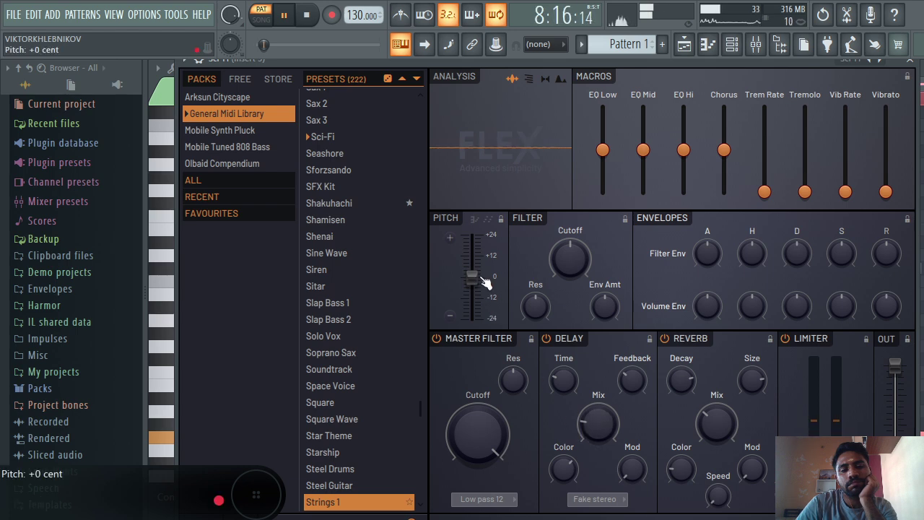
drag(471, 275, 471, 317)
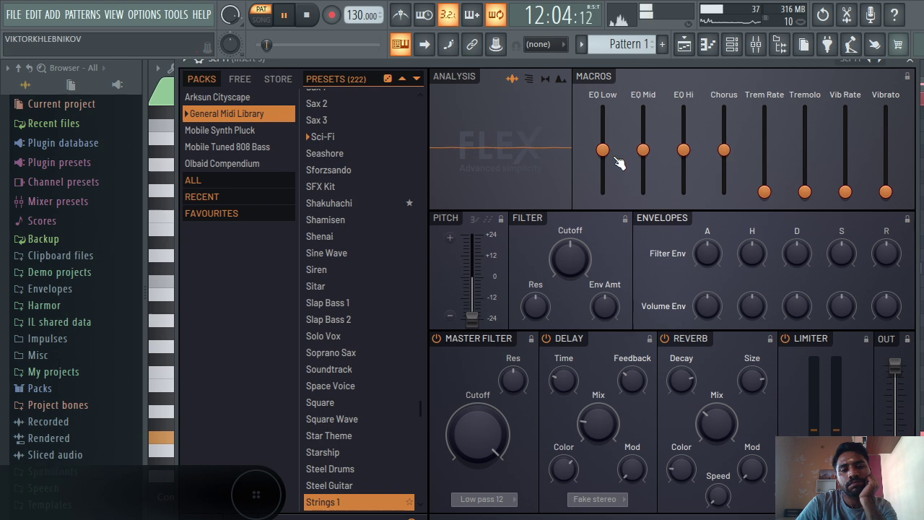
- Audition the Steel Guitar preset and the presets above it, ending on Sitar
key(Up)
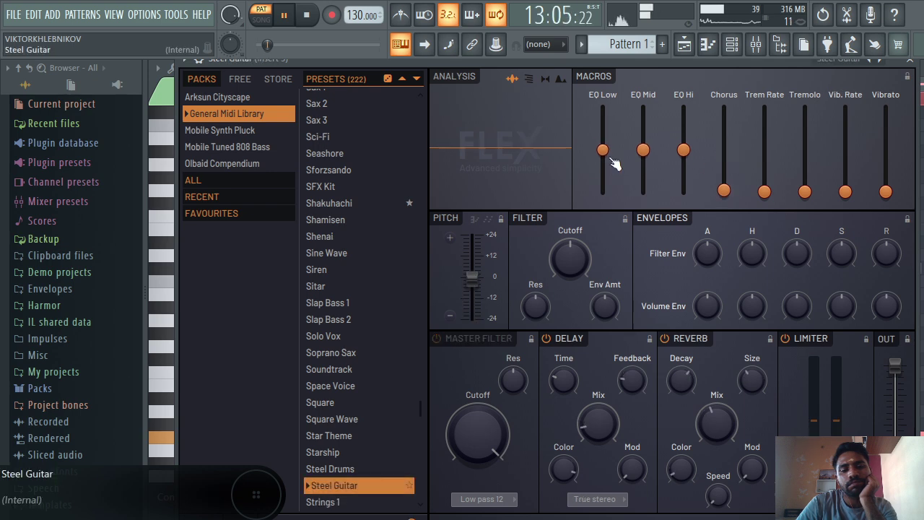
key(Up)
key(Up)
key(Up)
key(Up)
key(Up)
key(Up)
key(Up)
key(Up)
key(Up)
key(Up)
key(Up)
key(Up)
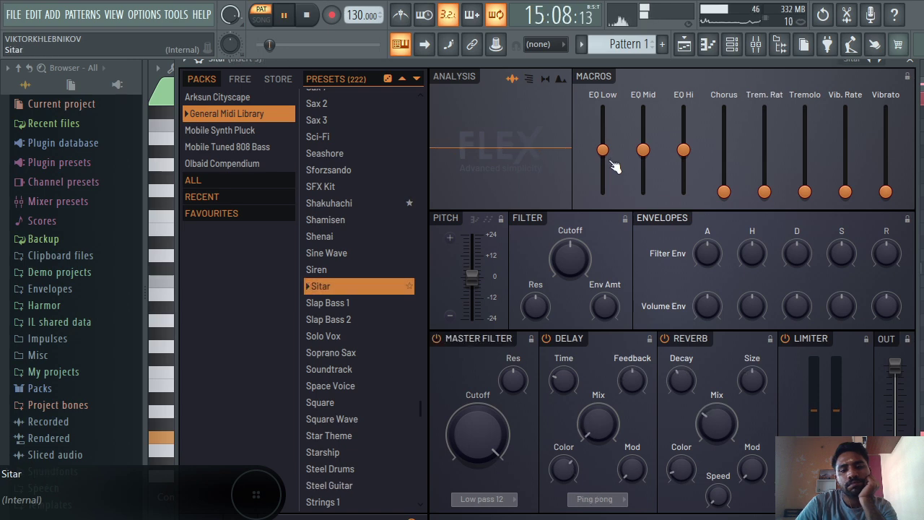
- Lower the Sitar preset's output volume to about 22% and drop its pitch to about -12
drag(895, 369, 895, 425)
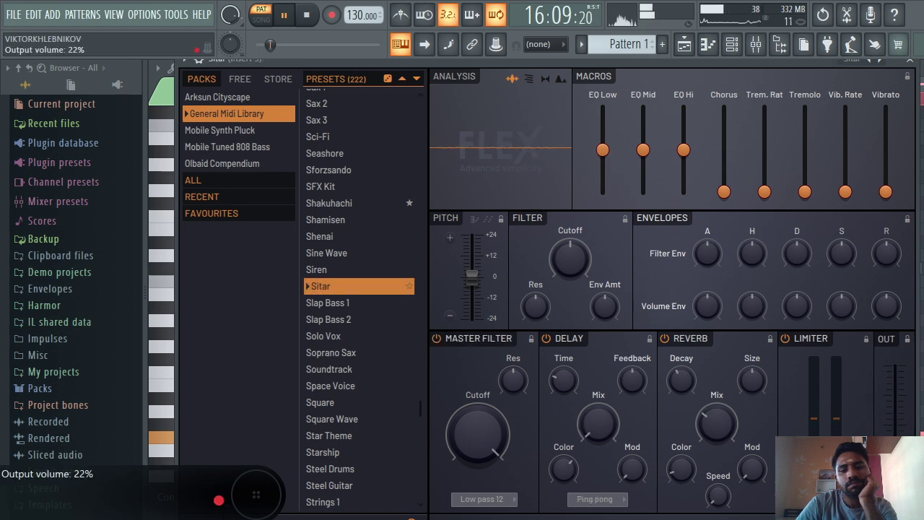
drag(471, 275, 484, 304)
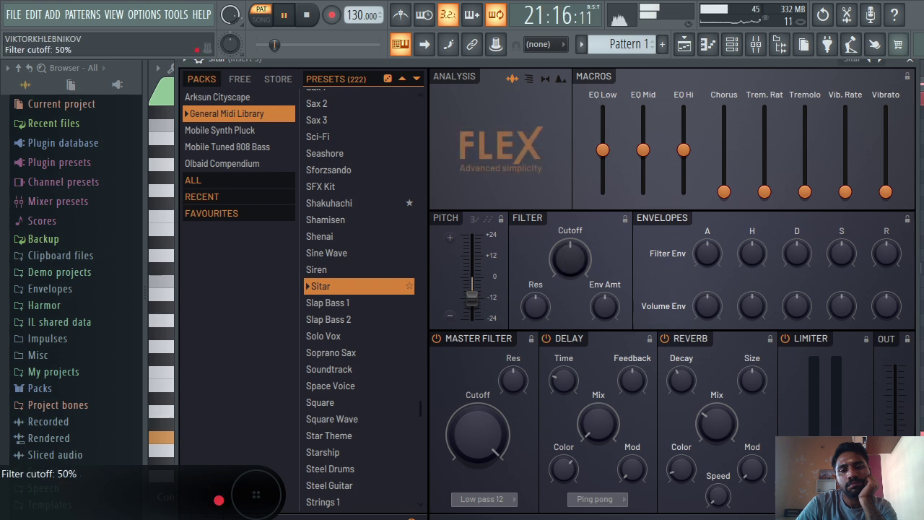
- Filter the Sitar with the cutoff at minimum and an All pass master filter, and raise the output volume slightly
drag(566, 261, 565, 296)
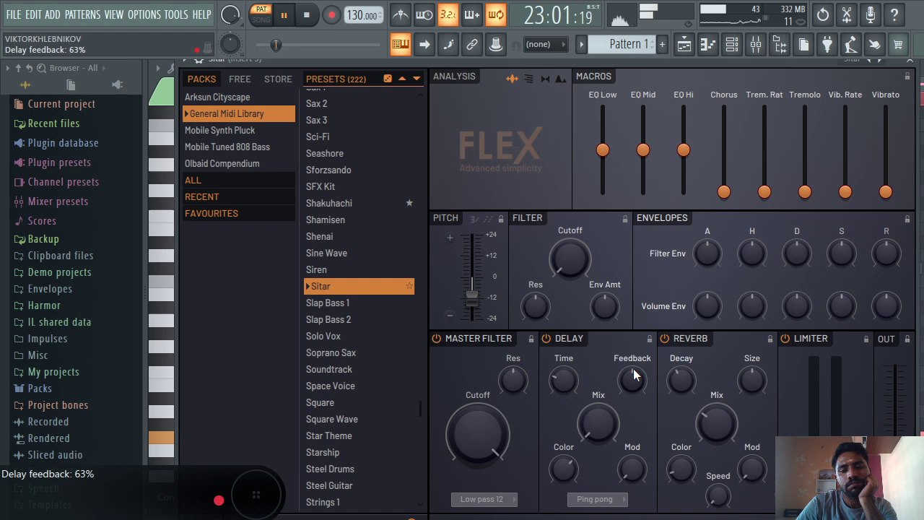
click(496, 501)
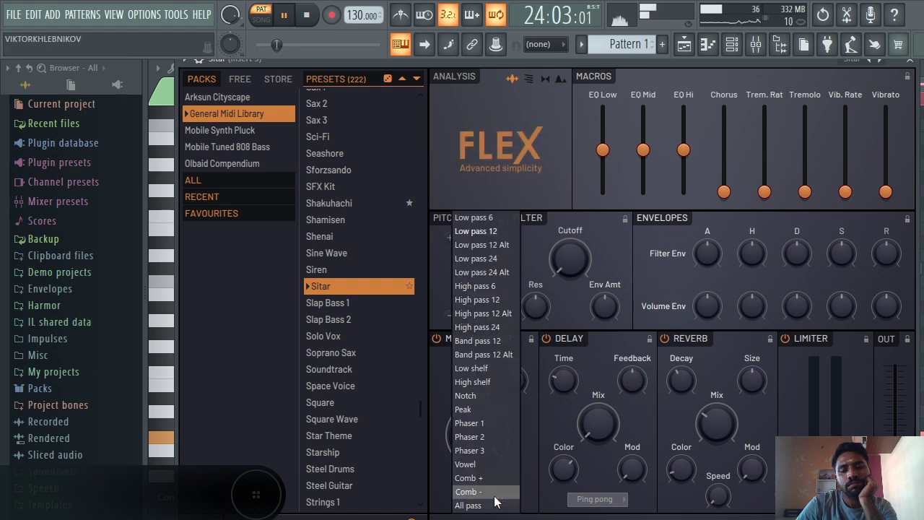
click(494, 506)
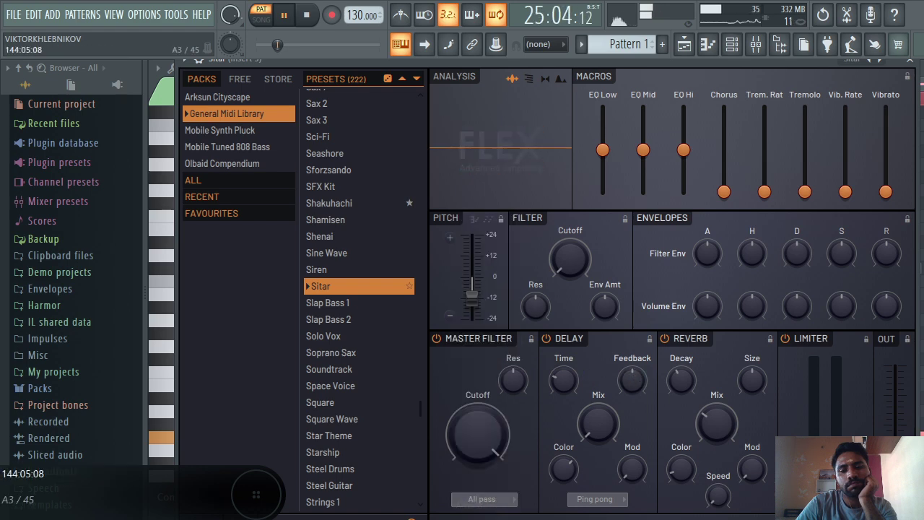
drag(231, 44, 230, 22)
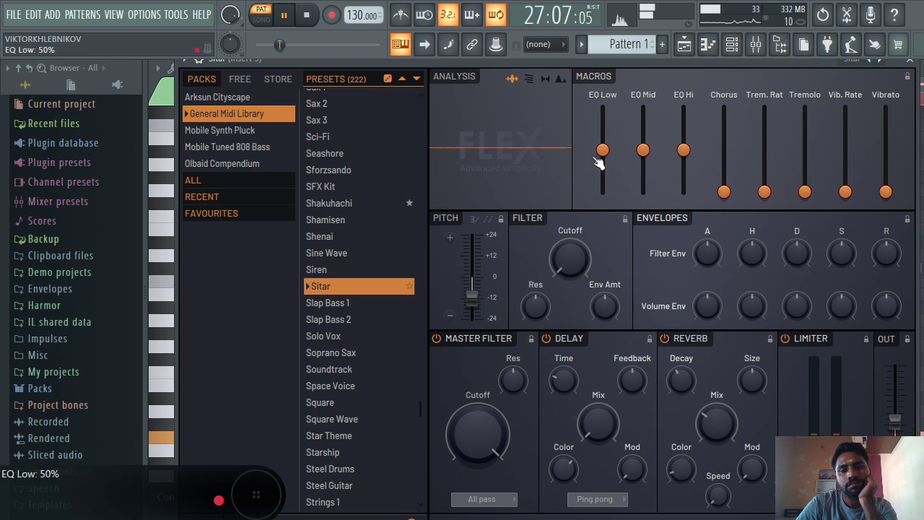
- Turn the EQ Low, EQ Mid and EQ Hi macros down to near minimum and raise Chorus to 80%
drag(603, 152, 607, 189)
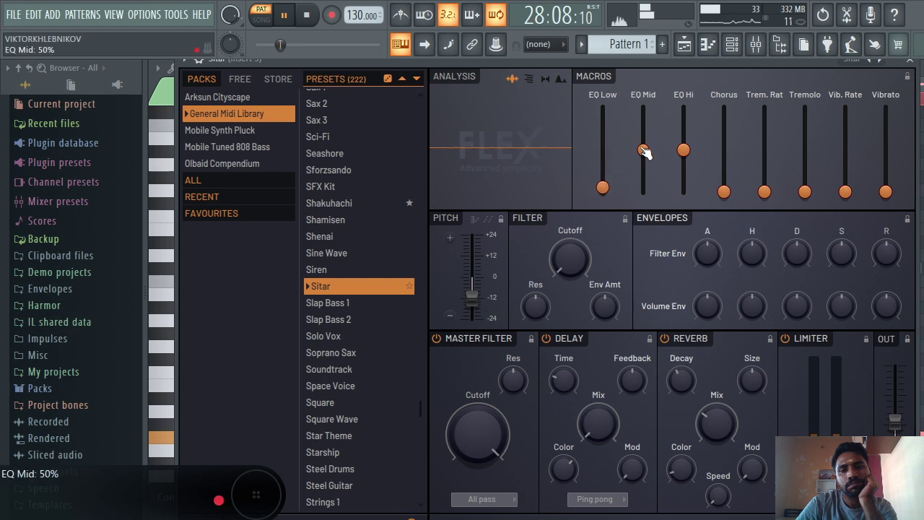
drag(644, 151, 644, 193)
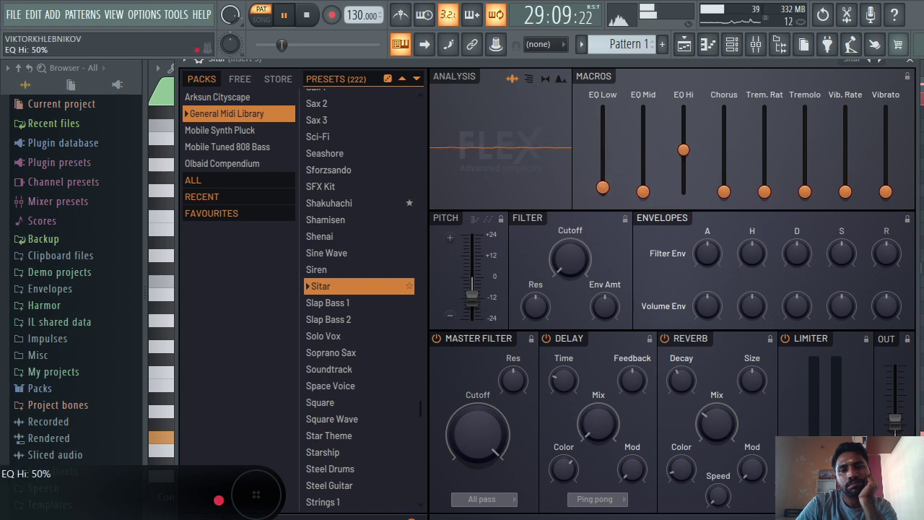
drag(683, 165, 725, 125)
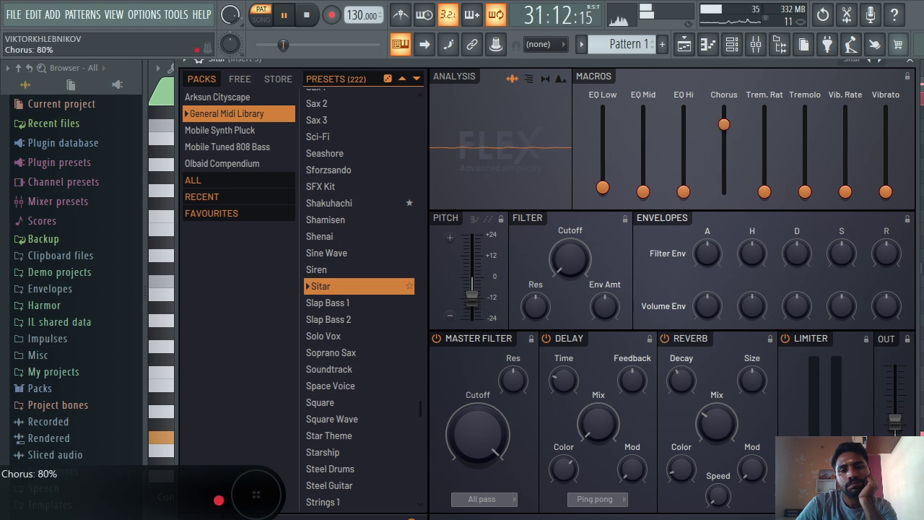
- Raise the EQ Hi macro above the middle, EQ Mid to 94% and EQ Low to 62%
drag(684, 191, 685, 139)
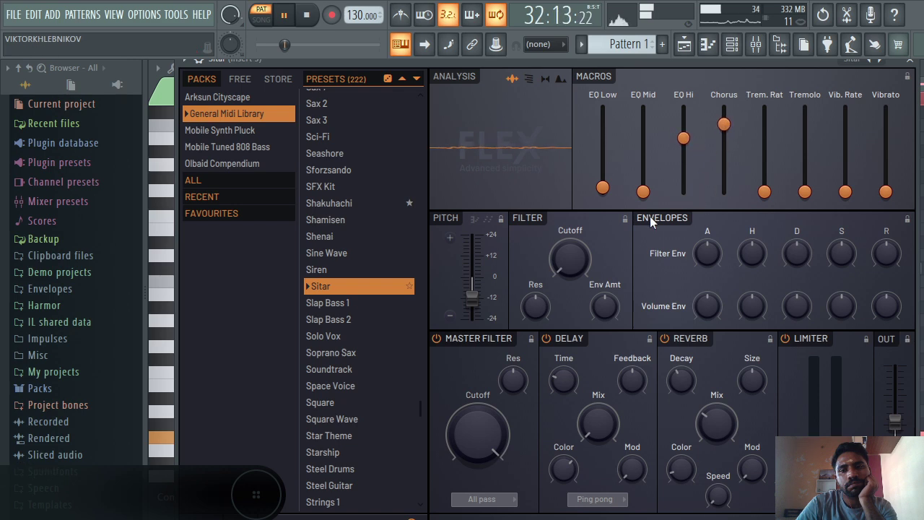
drag(644, 200, 643, 121)
drag(601, 184, 603, 140)
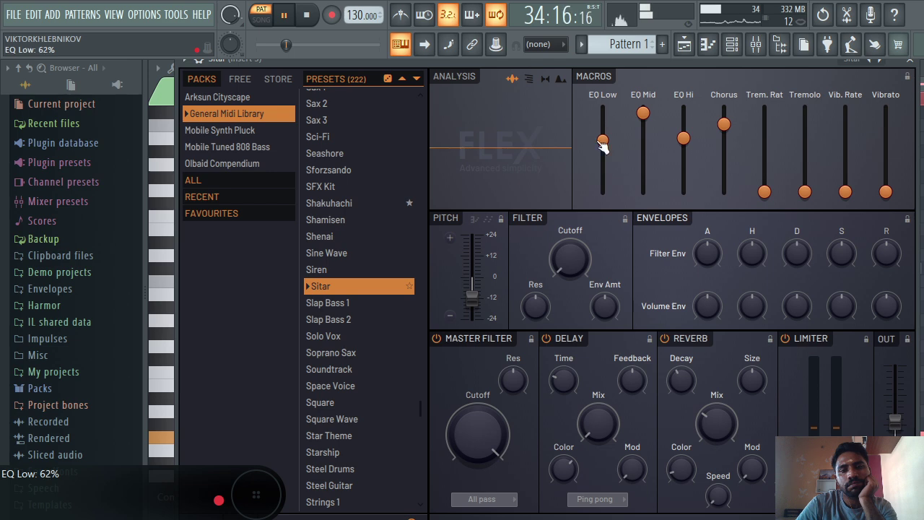
- Rebalance the Sitar macros by lowering Chorus, bringing EQ Mid slightly above the middle and EQ Hi close to the middle
drag(684, 138, 685, 161)
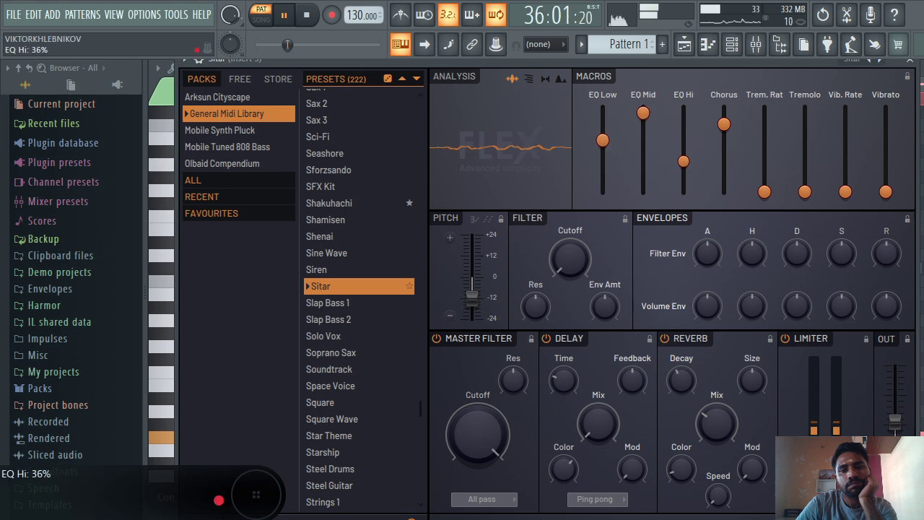
drag(725, 124, 724, 173)
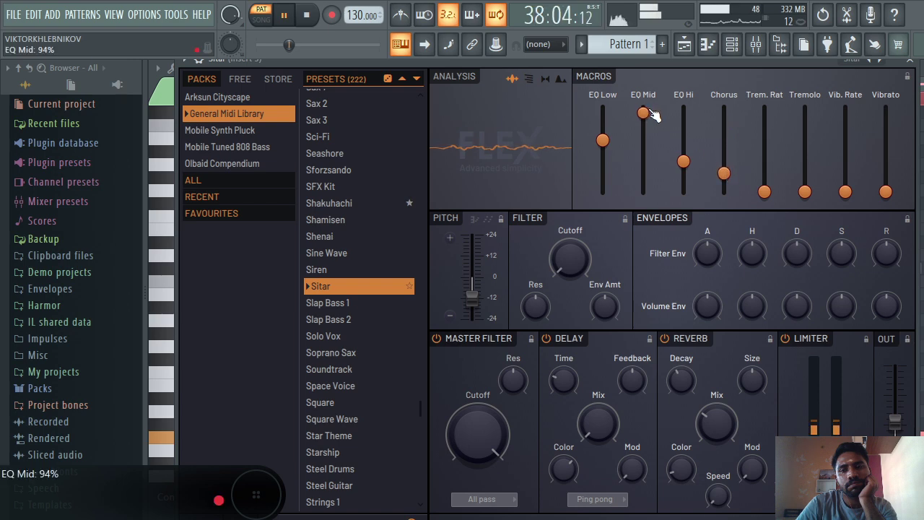
drag(643, 113, 684, 152)
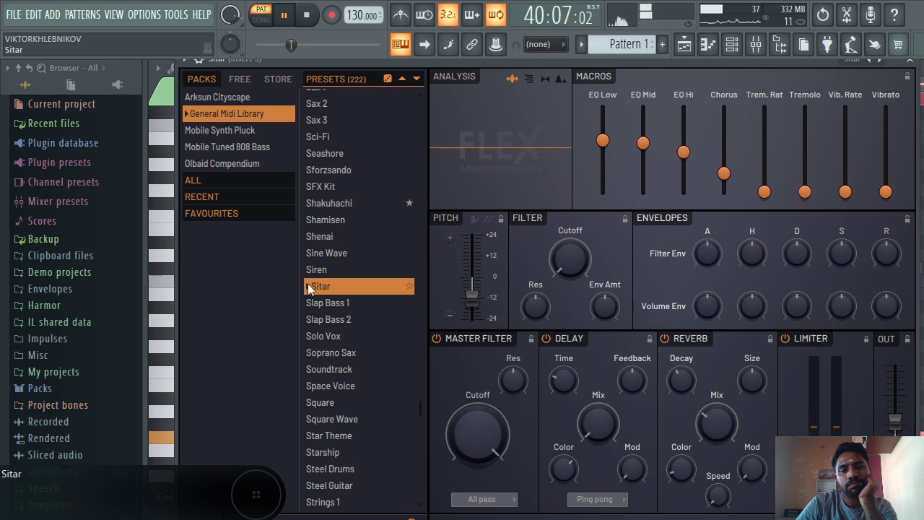
- Audition the Siren and Tinke Bell presets on the melody, ending with Tom loaded
click(325, 269)
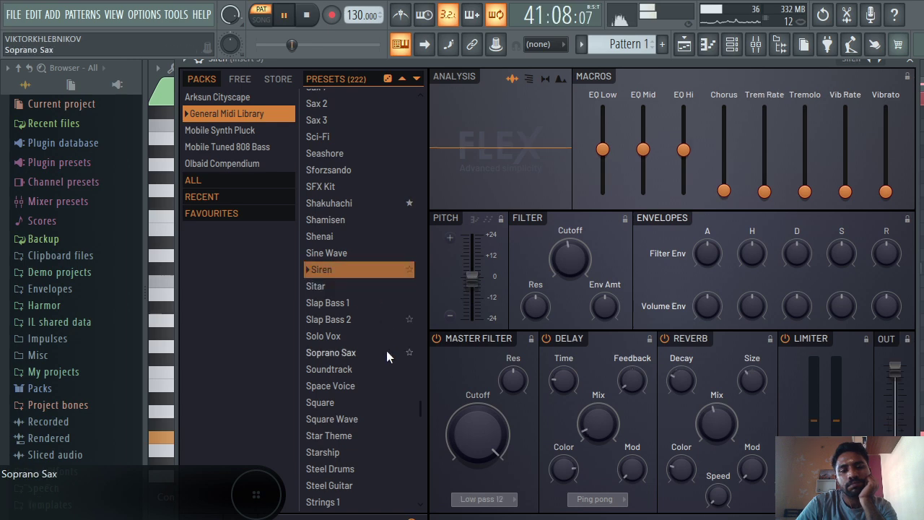
drag(421, 414, 423, 491)
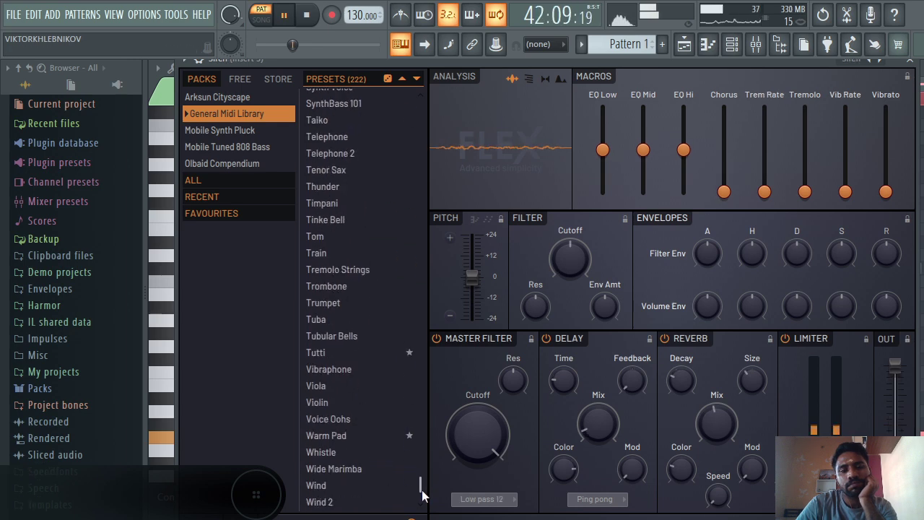
click(333, 222)
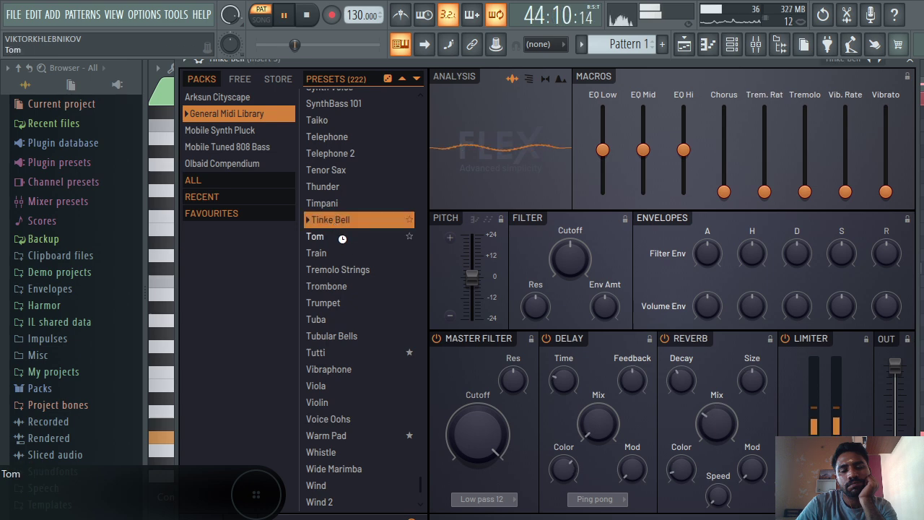
click(342, 238)
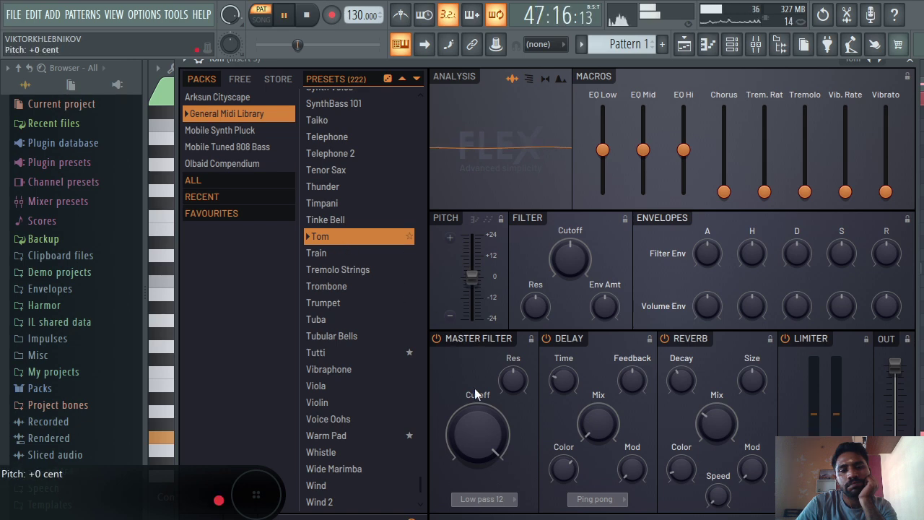
- Try Tom and Tuba on the melody with pitch at -24 semitones, setting Tuba's EQ Low to 11% and EQ Mid to 82%
drag(476, 294, 472, 316)
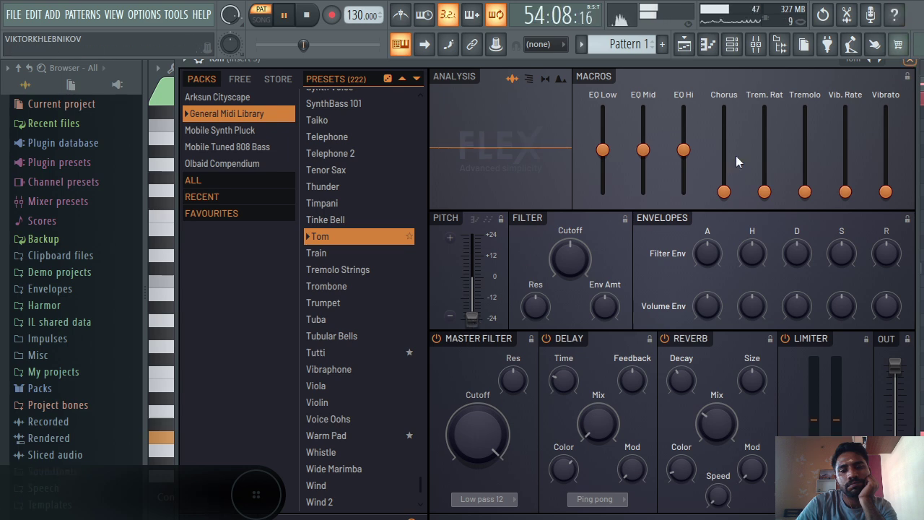
click(343, 312)
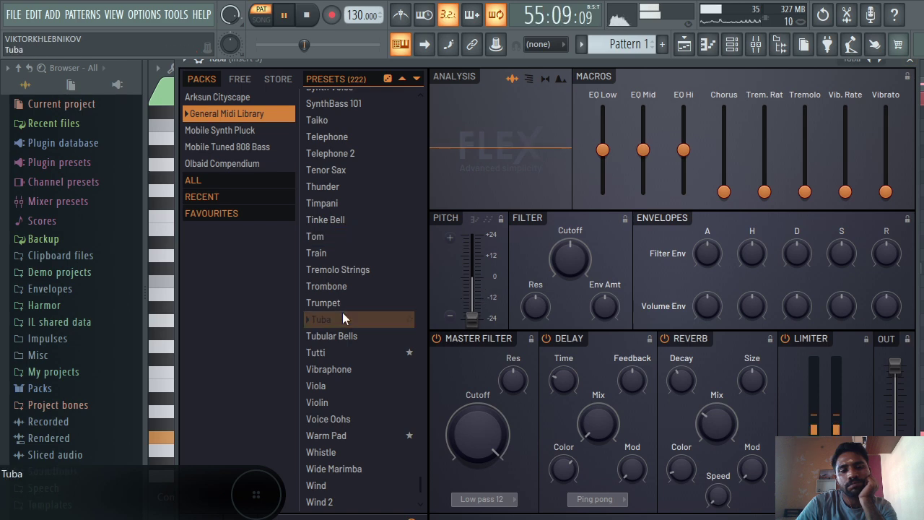
drag(476, 283, 477, 325)
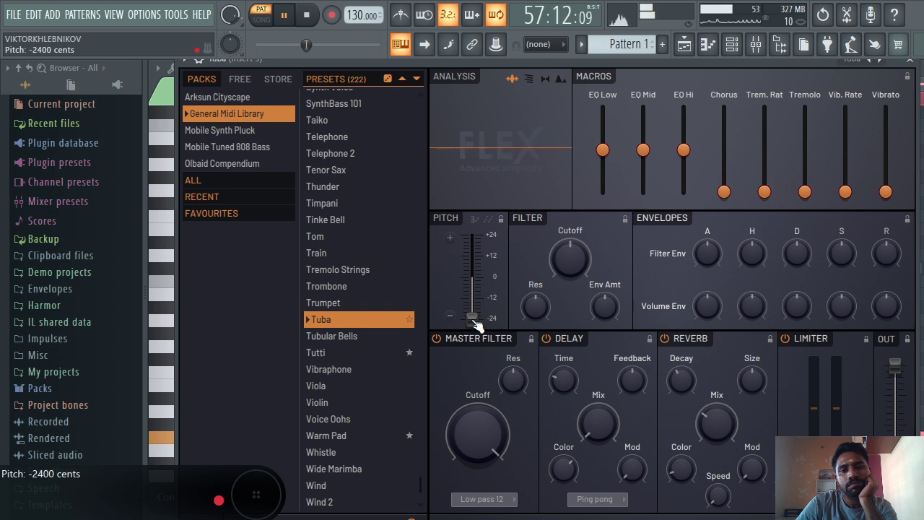
drag(603, 150, 603, 182)
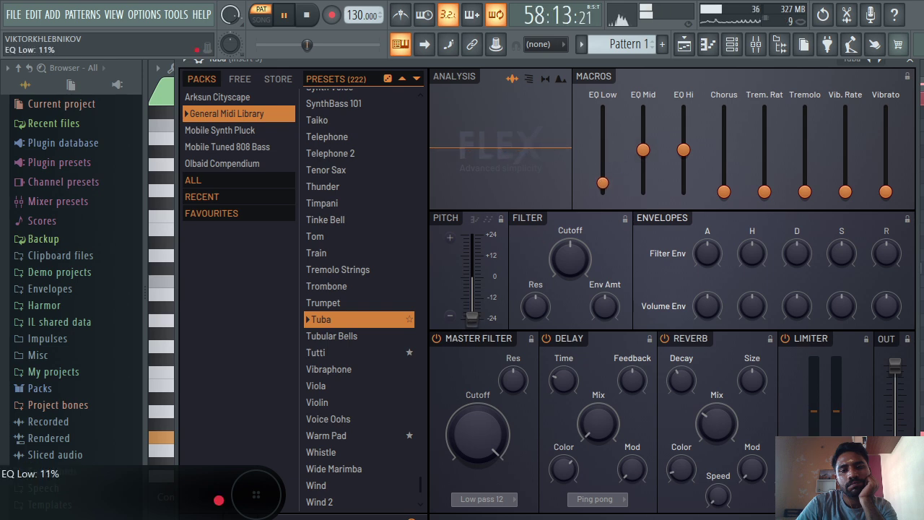
drag(643, 150, 642, 122)
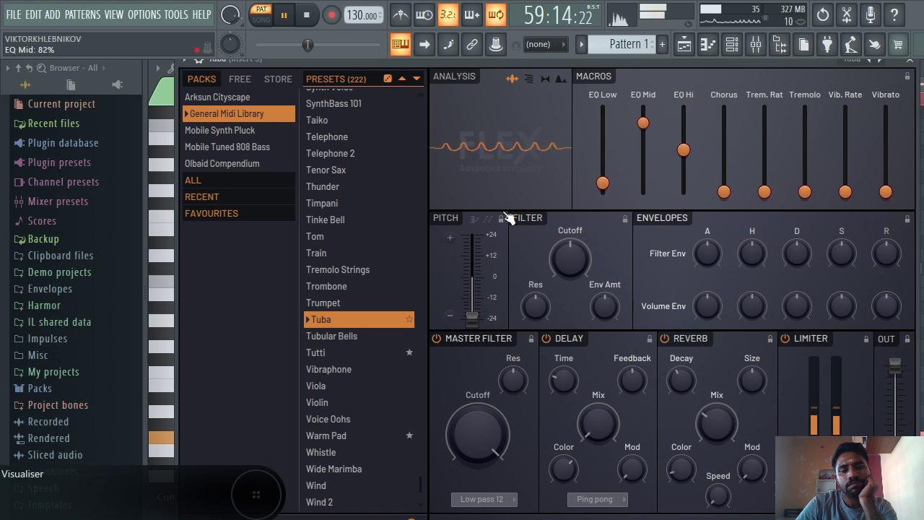
- Try the Tutti preset with filter cutoff and envelope amount at minimum and reshaped filter and volume envelopes
click(329, 357)
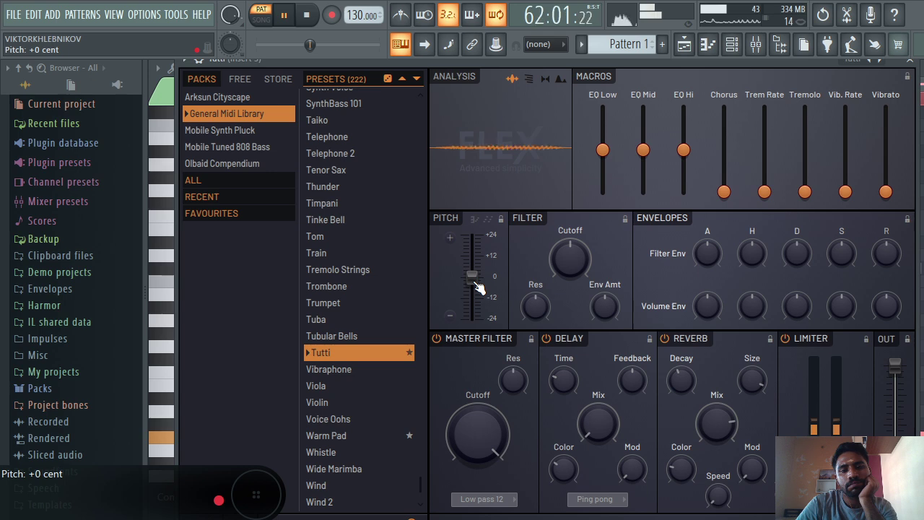
drag(577, 245, 578, 267)
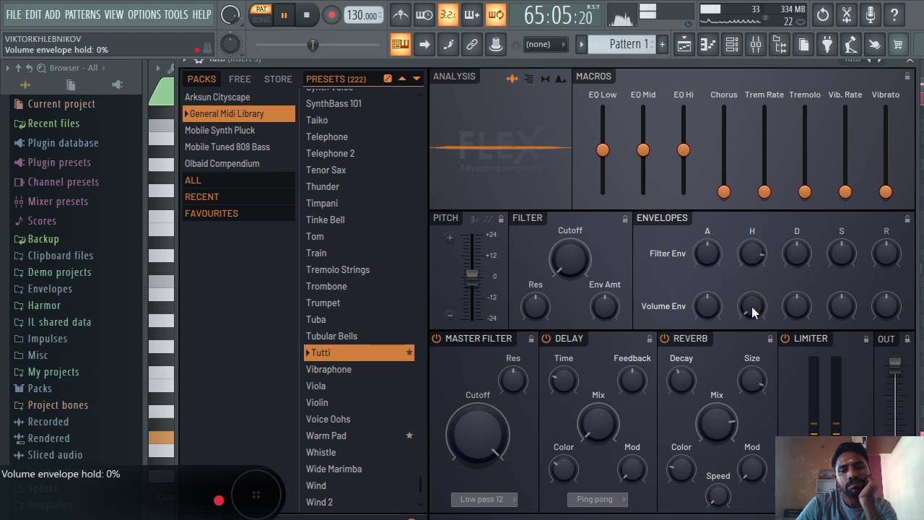
drag(784, 250, 785, 268)
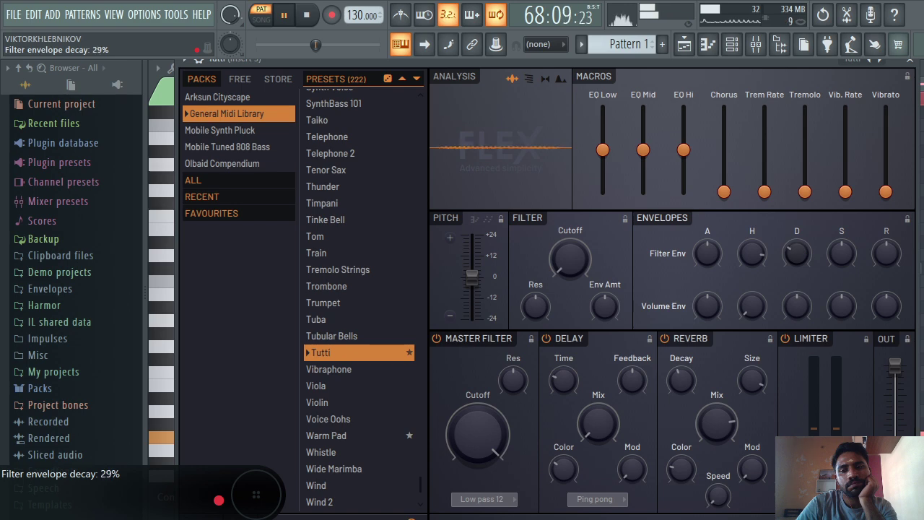
drag(806, 254, 806, 254)
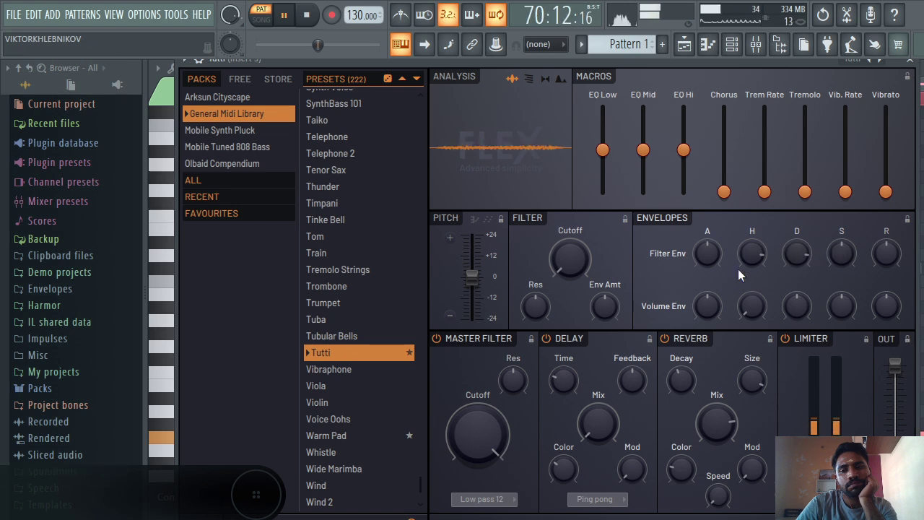
click(716, 258)
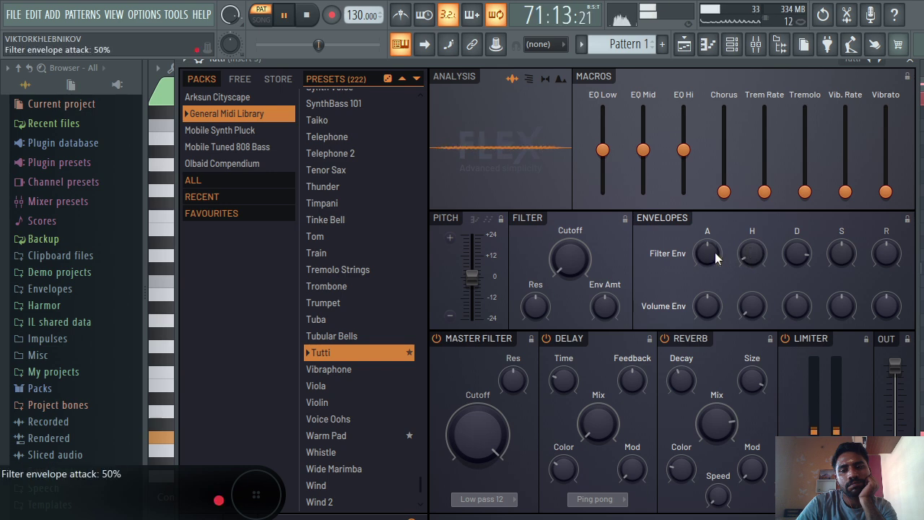
drag(715, 252, 714, 252)
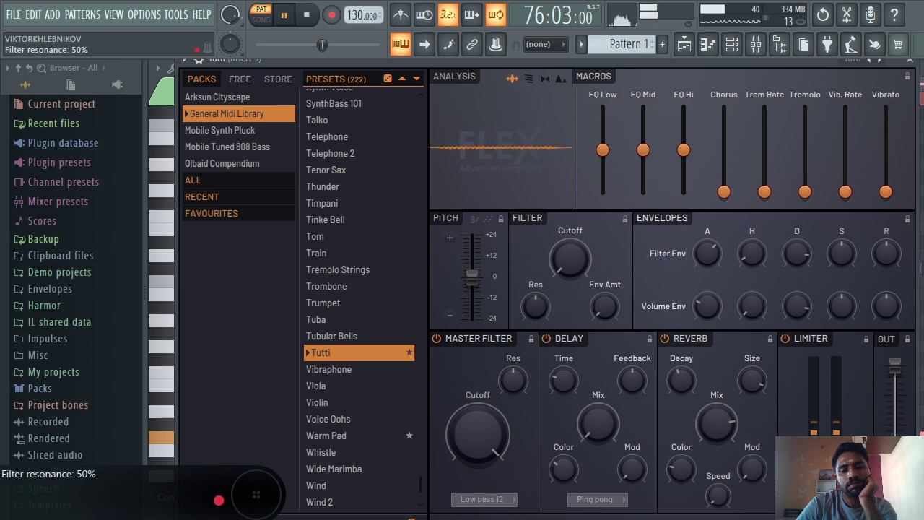
click(909, 60)
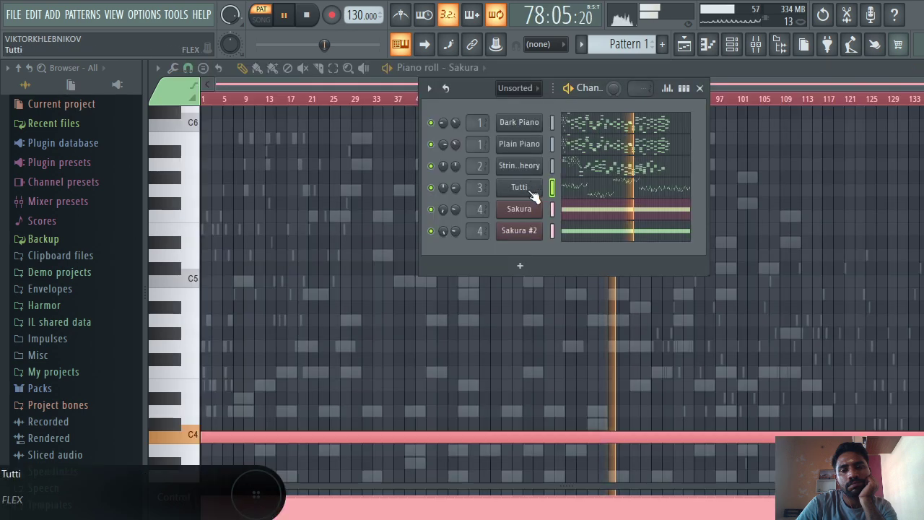
- Mute the Tutti channel, and in String Theory lower Stability, drop the pitch slightly and reduce the filter cutoff
click(431, 188)
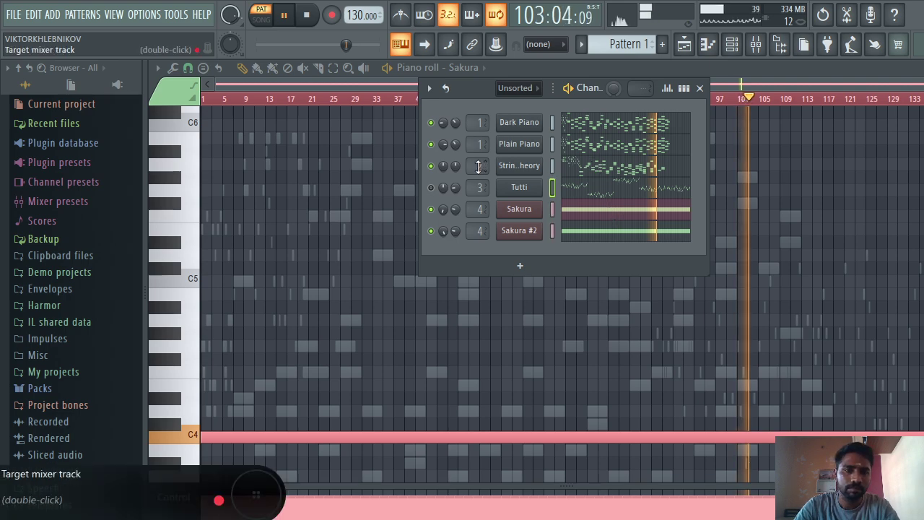
click(525, 166)
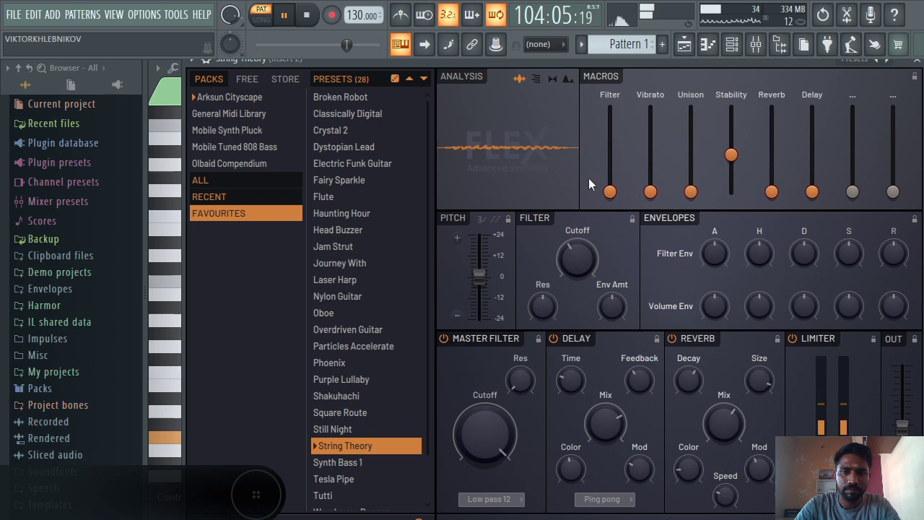
click(732, 155)
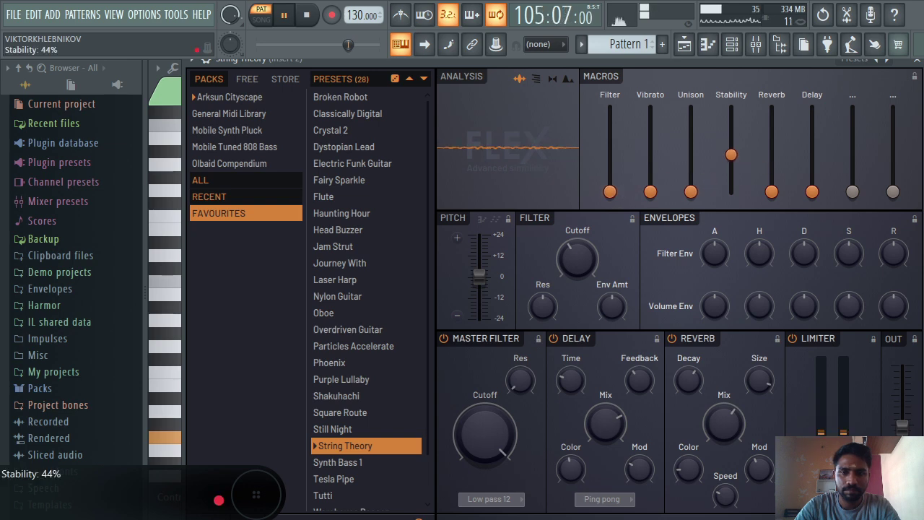
drag(732, 174, 732, 174)
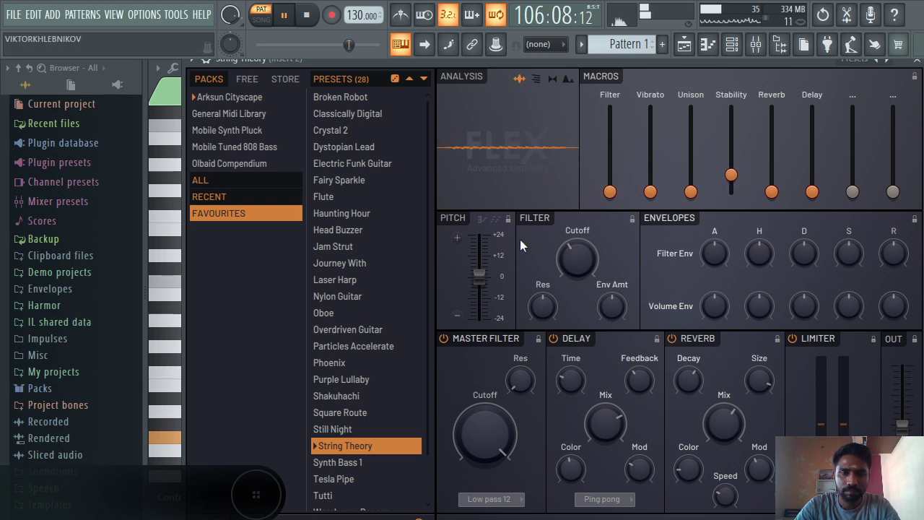
drag(475, 281, 477, 289)
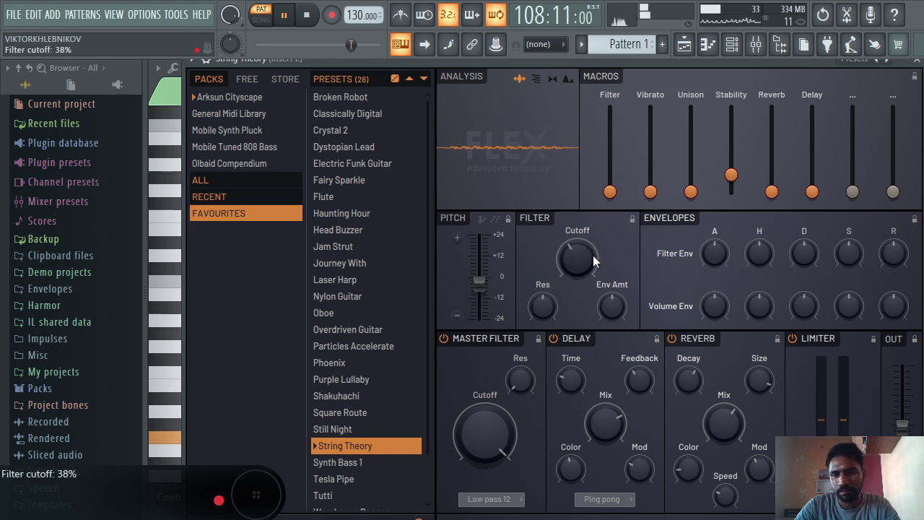
drag(593, 255, 593, 289)
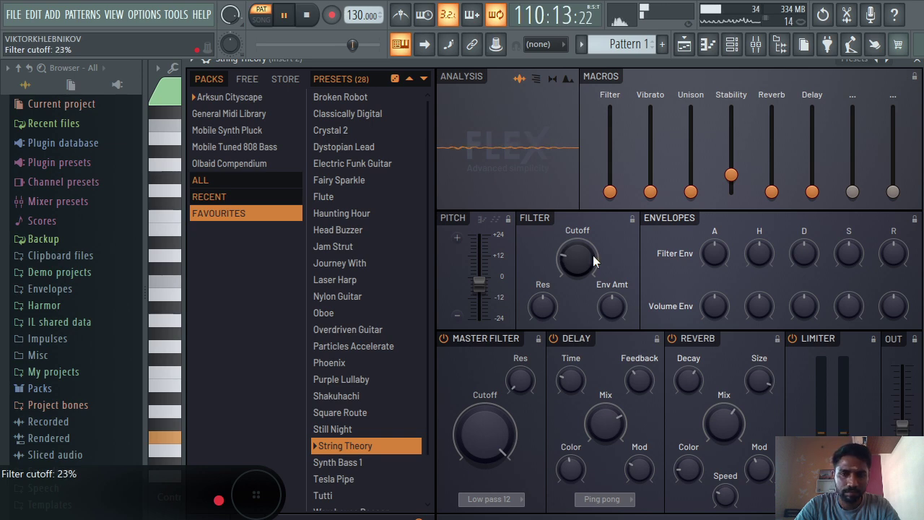
drag(593, 255, 593, 255)
click(917, 62)
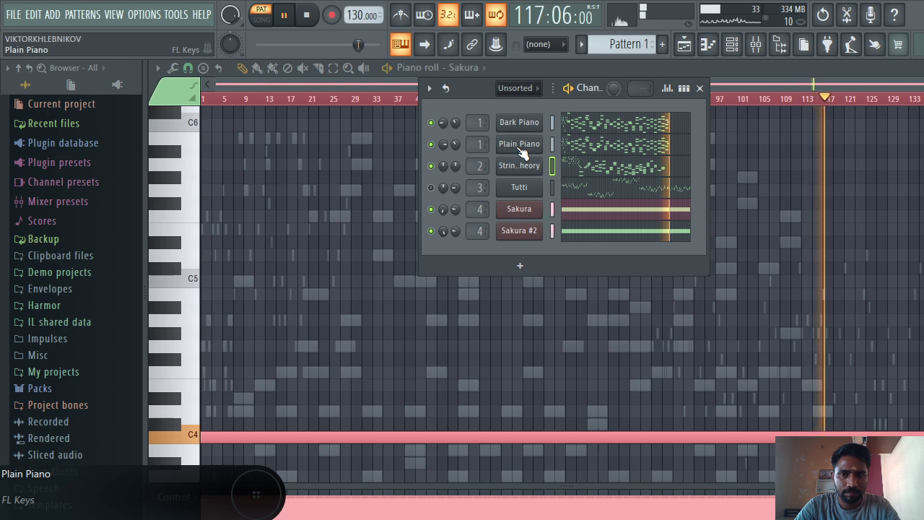
- Stop playback and replace the Tutti channel's instrument with Transistor Bass
click(589, 213)
click(589, 213)
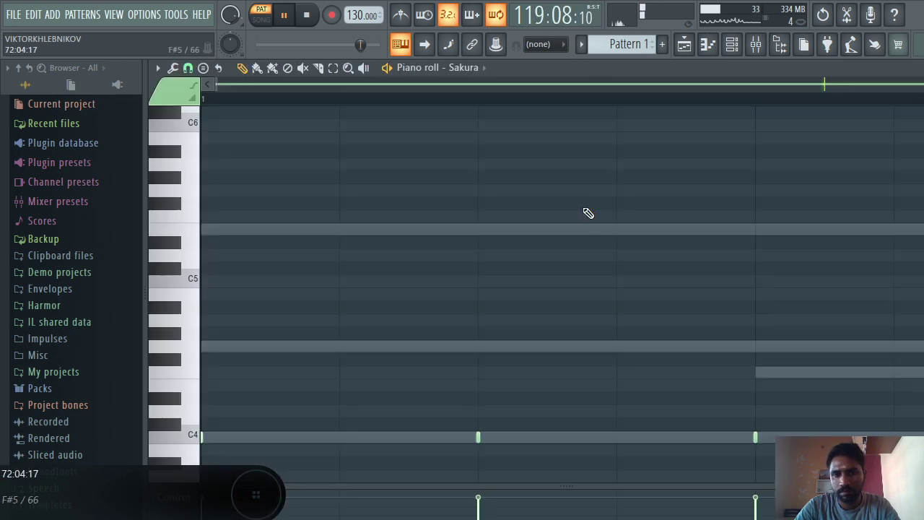
key(space)
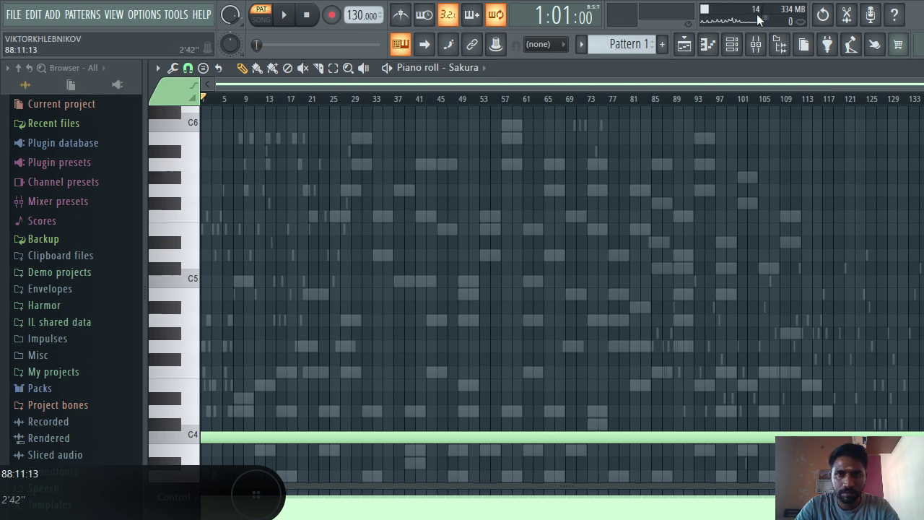
click(731, 44)
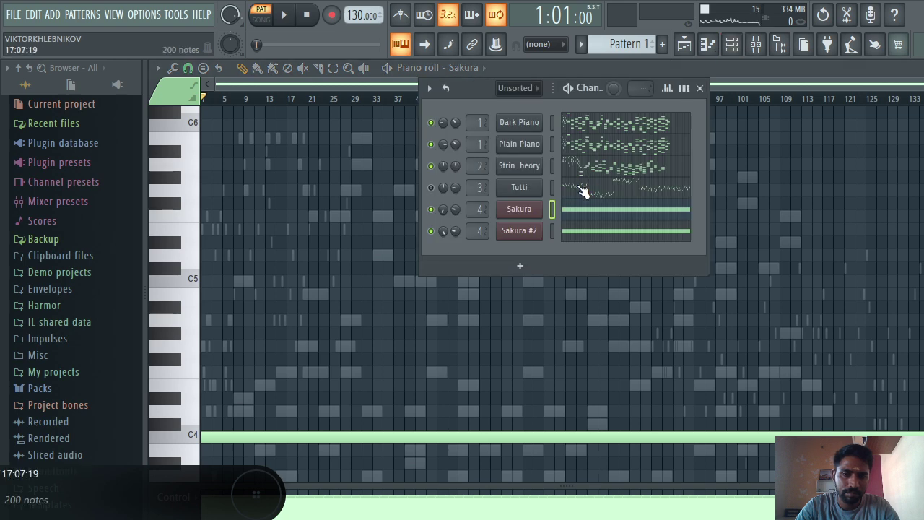
right_click(513, 188)
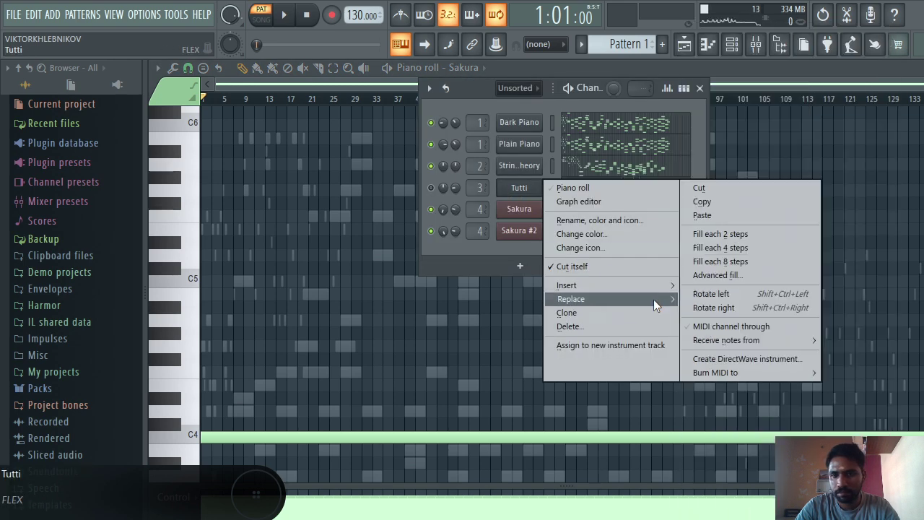
mouse_move(679, 298)
click(836, 272)
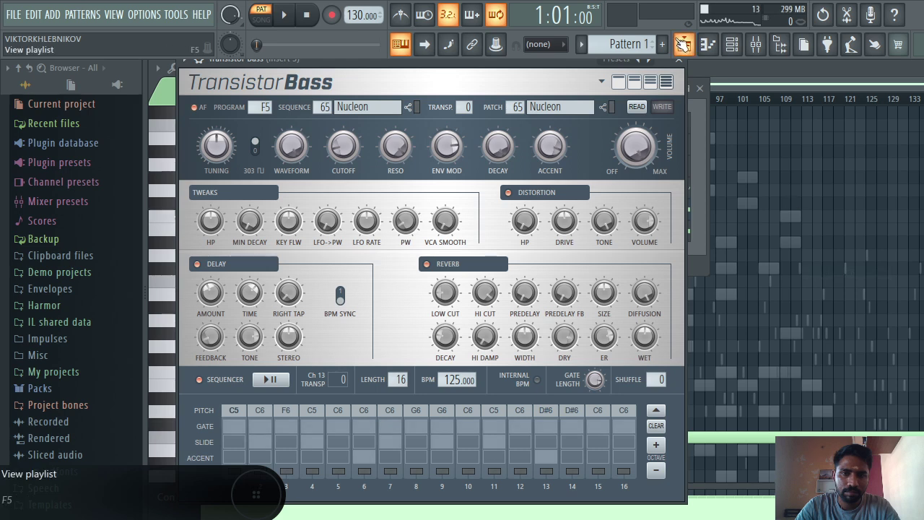
click(676, 65)
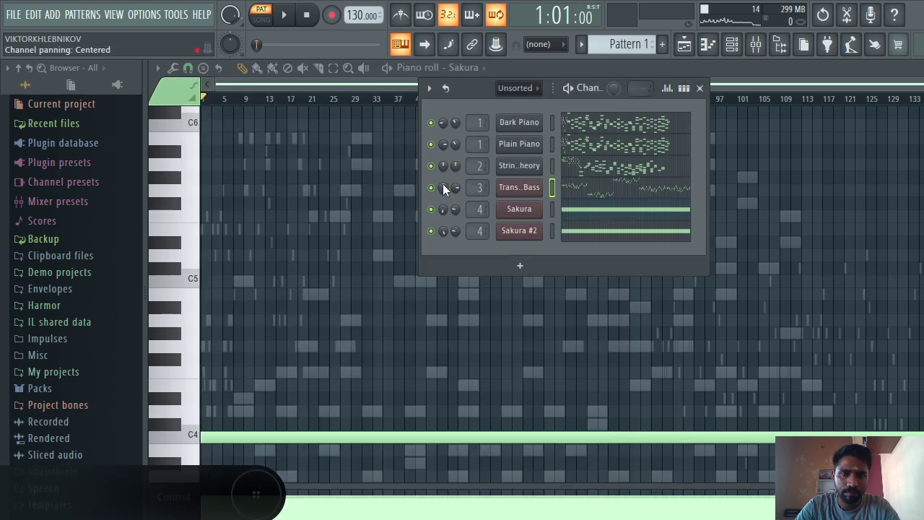
- Play the pattern and turn the Transistor Bass channel's volume down to near zero
key(space)
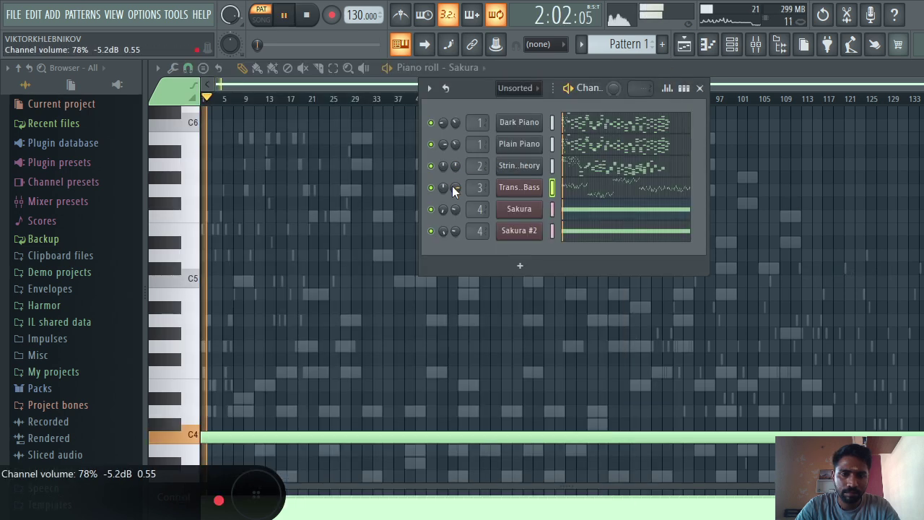
drag(453, 186, 454, 246)
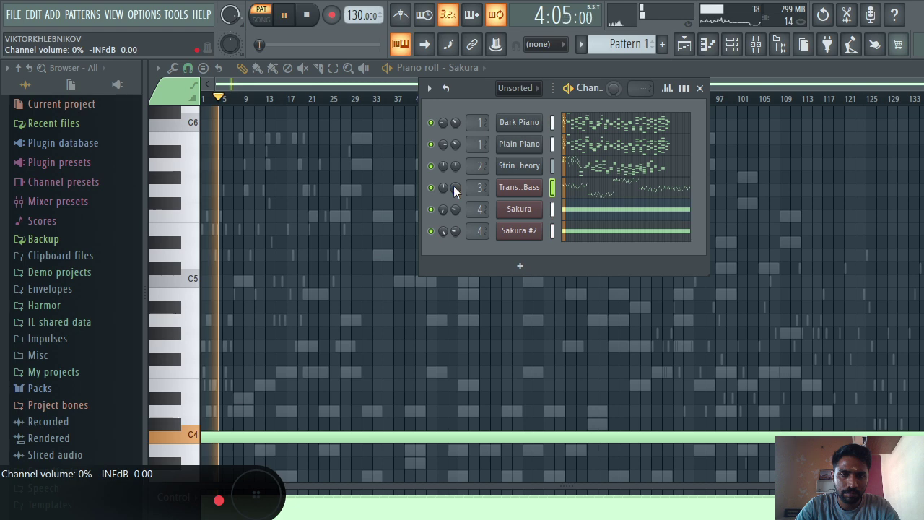
mouse_move(455, 187)
mouse_down()
mouse_move(455, 166)
mouse_move(454, 186)
mouse_up()
- Replace the Transistor Bass channel's instrument with Harmor
right_click(513, 187)
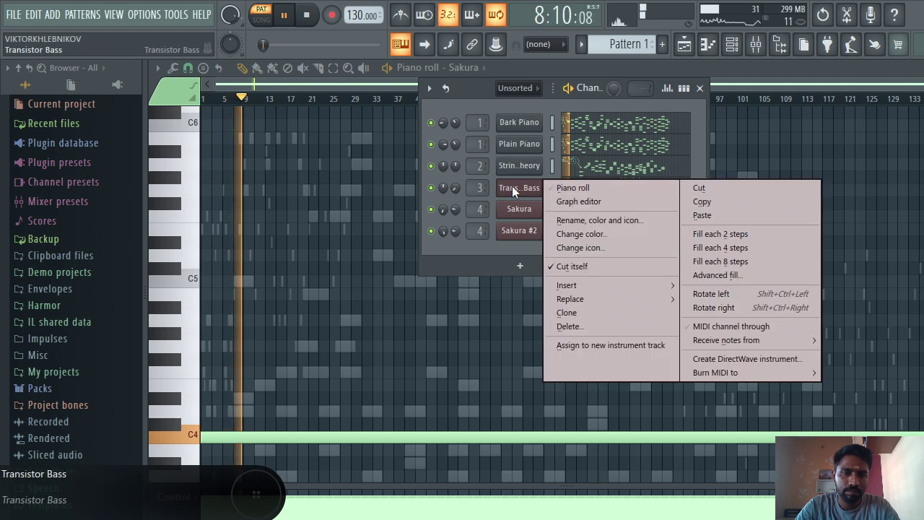
mouse_move(617, 297)
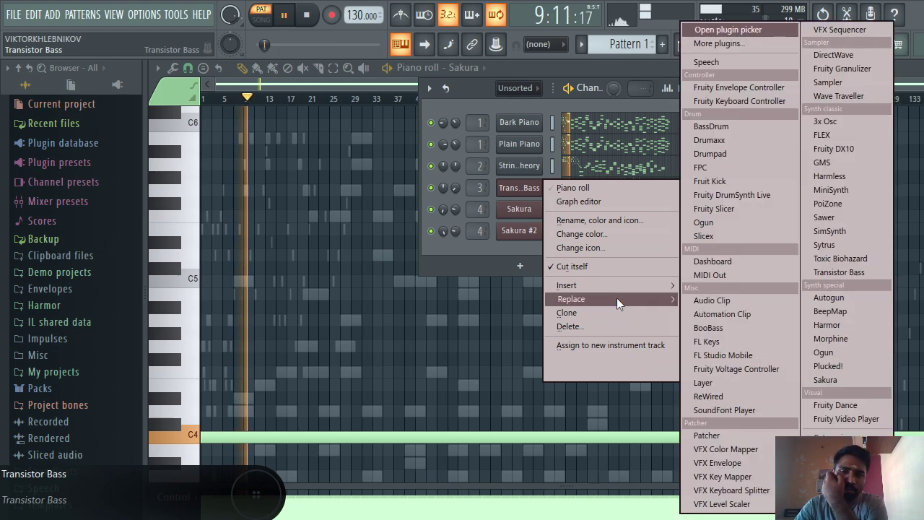
click(814, 325)
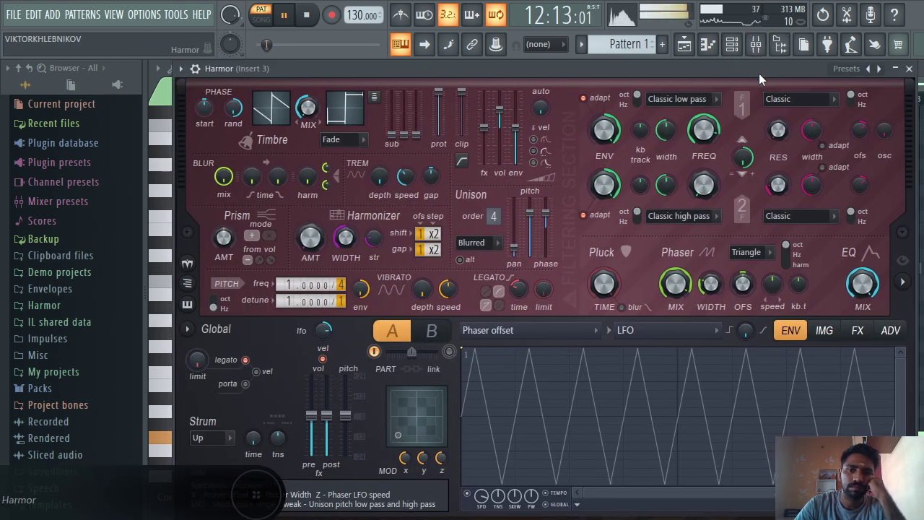
- Audition Harmor's Piano 4 preset on the melody and load the Voice synth preset
click(840, 66)
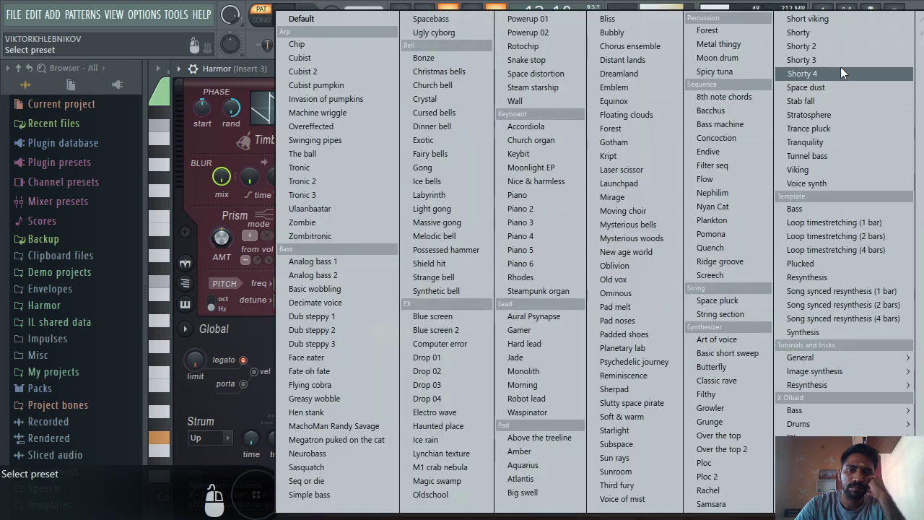
click(565, 232)
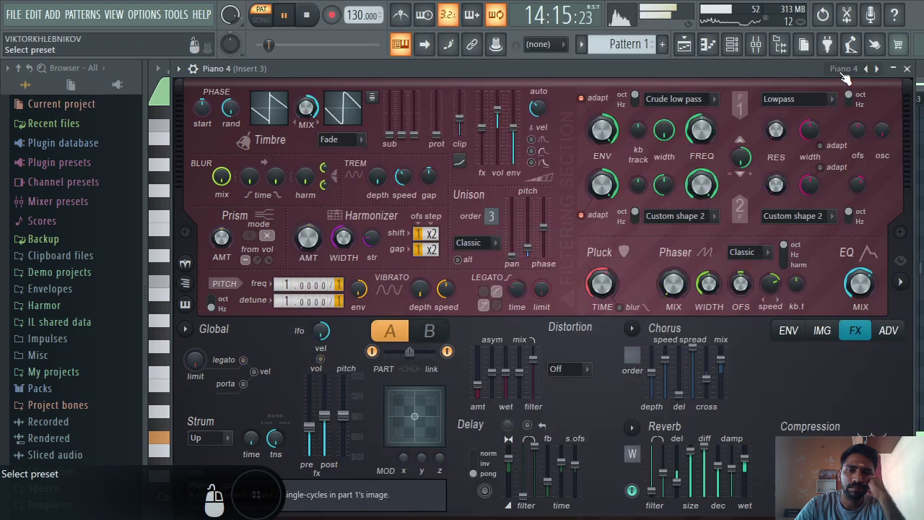
click(843, 71)
click(841, 186)
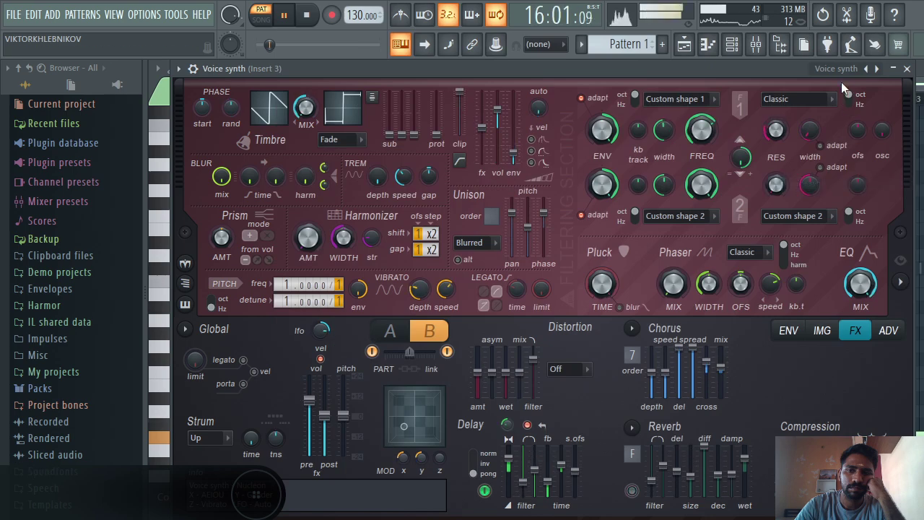
- Try the Crude band stop and Crude high pass shapes on filter 1 of the Voice synth preset, and show part A's settings
click(710, 100)
click(675, 205)
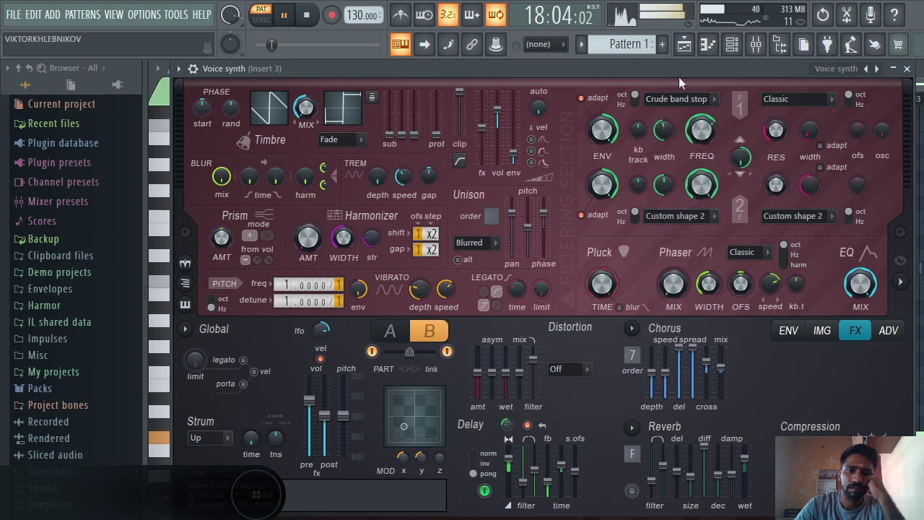
click(683, 99)
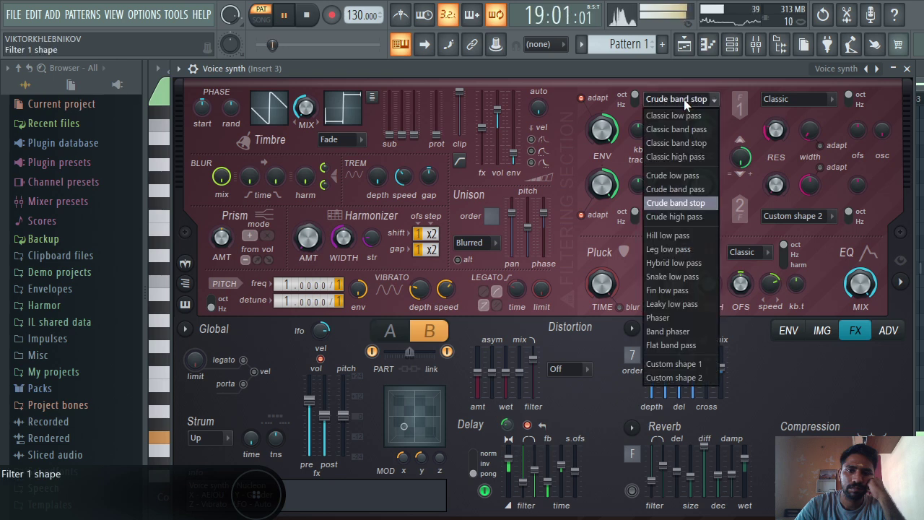
click(685, 220)
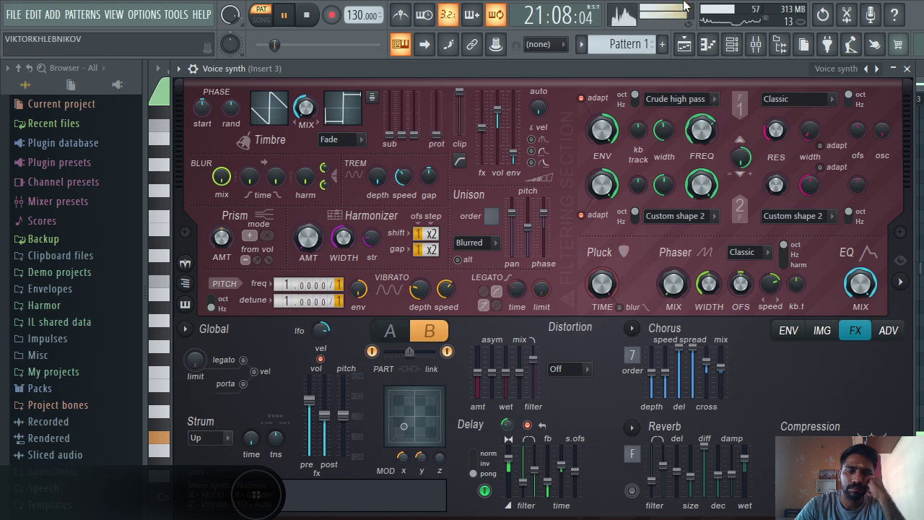
drag(650, 67, 648, 25)
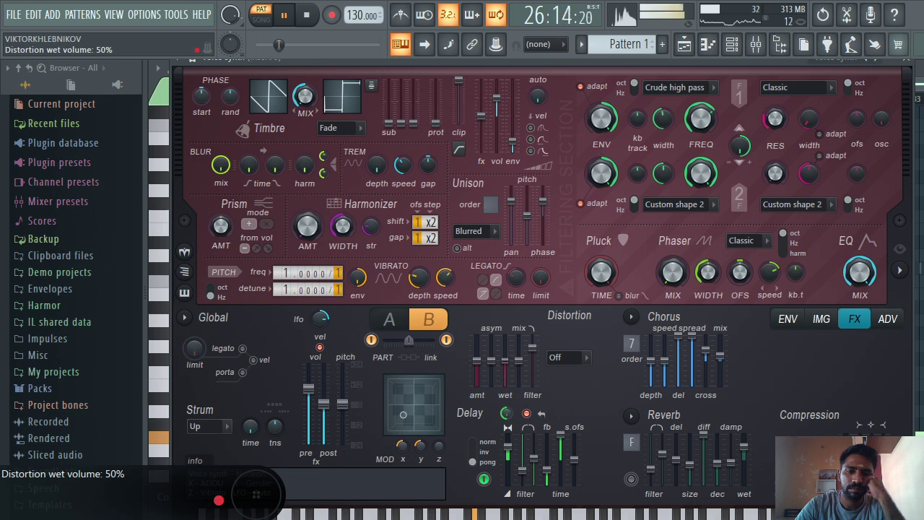
click(396, 322)
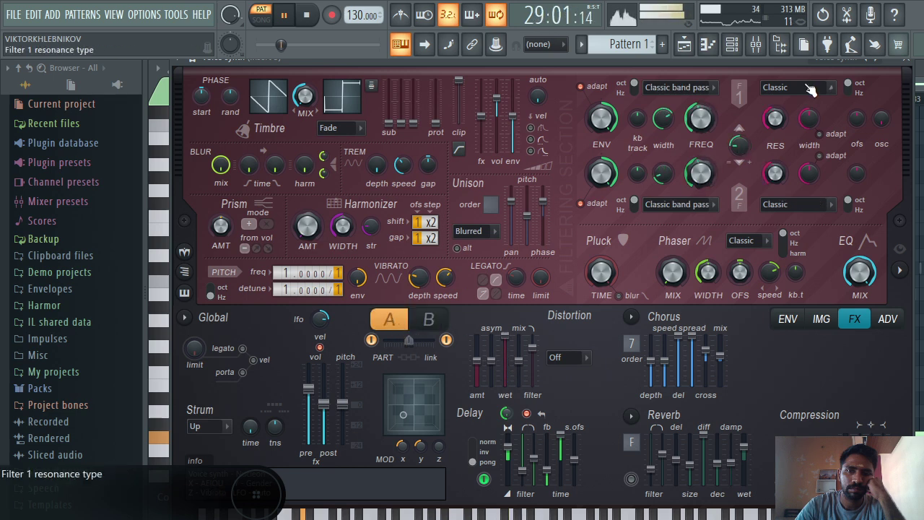
- Audition Harmor's Mysterious bells, Labyrinth and Bajo Pluck presets on the melody
click(840, 62)
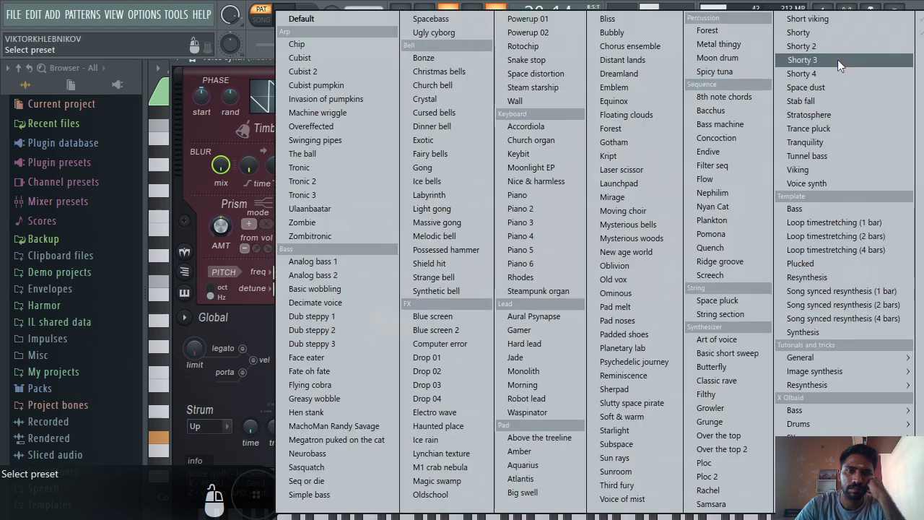
click(619, 224)
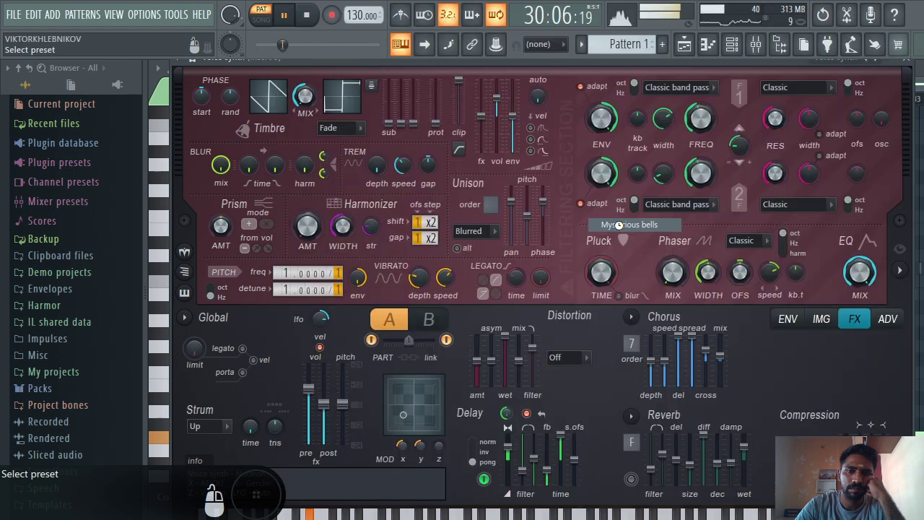
click(813, 61)
click(451, 194)
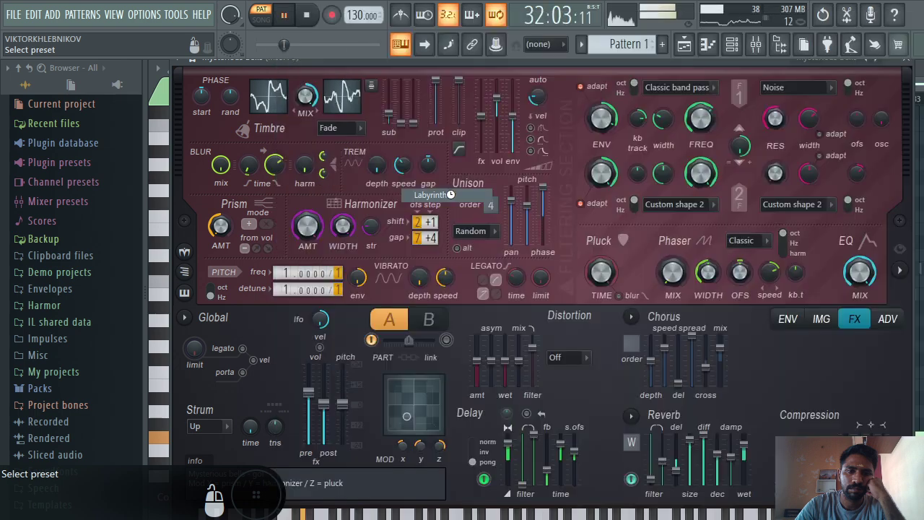
click(835, 59)
mouse_move(827, 409)
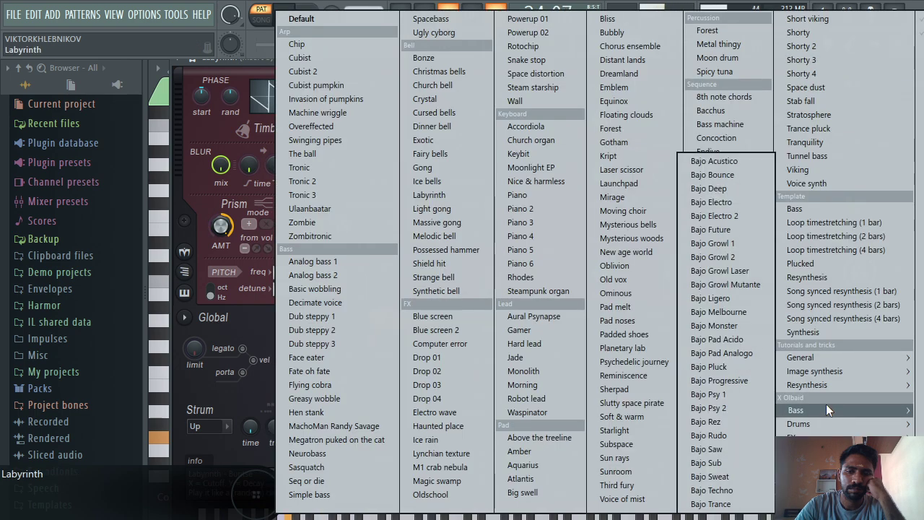
click(713, 369)
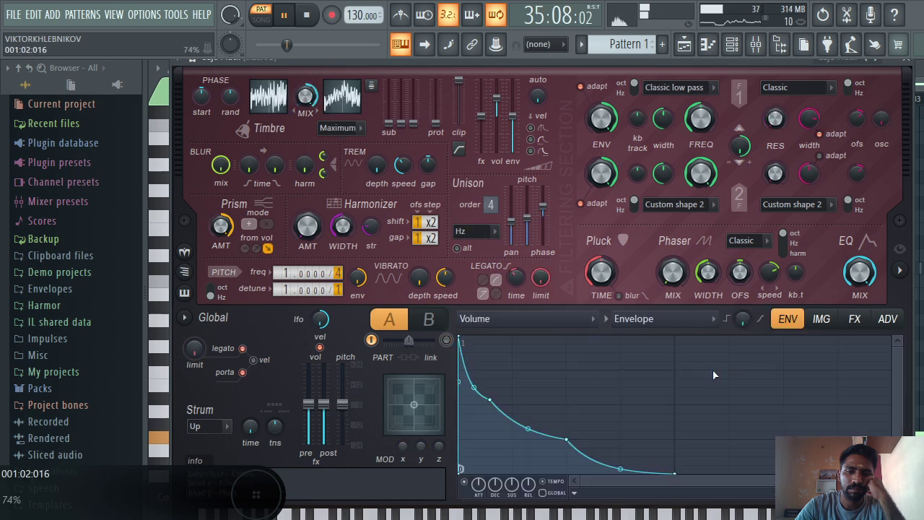
- Audition Harmor's Shorty 3 preset with its original and randomized settings, followed by the Tronic 3 preset
click(837, 58)
click(845, 59)
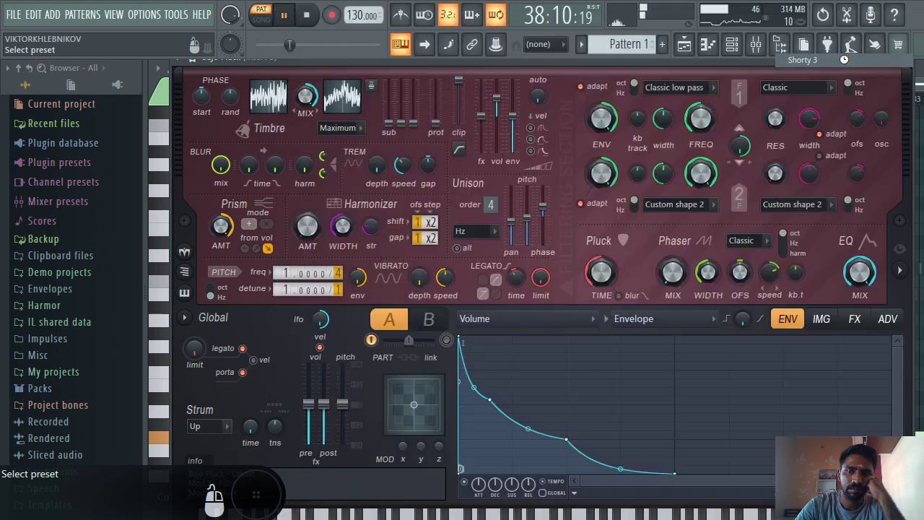
drag(749, 60, 741, 82)
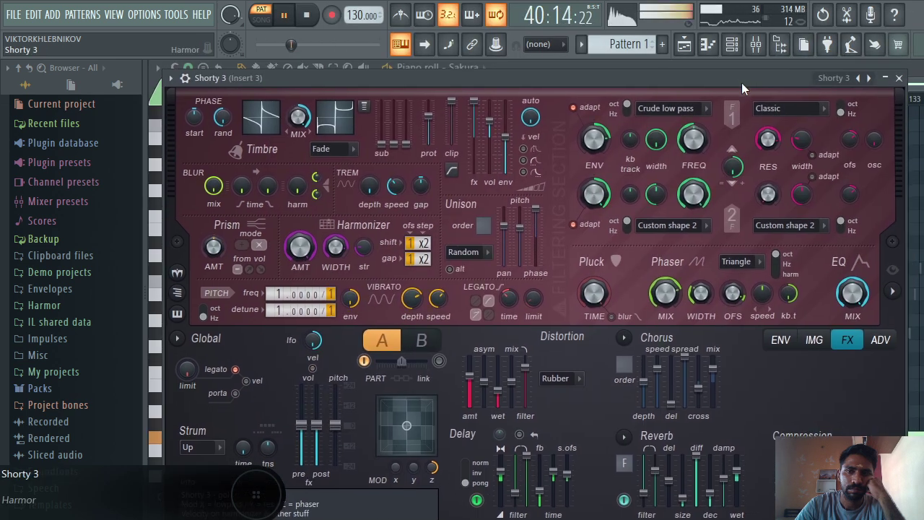
click(833, 82)
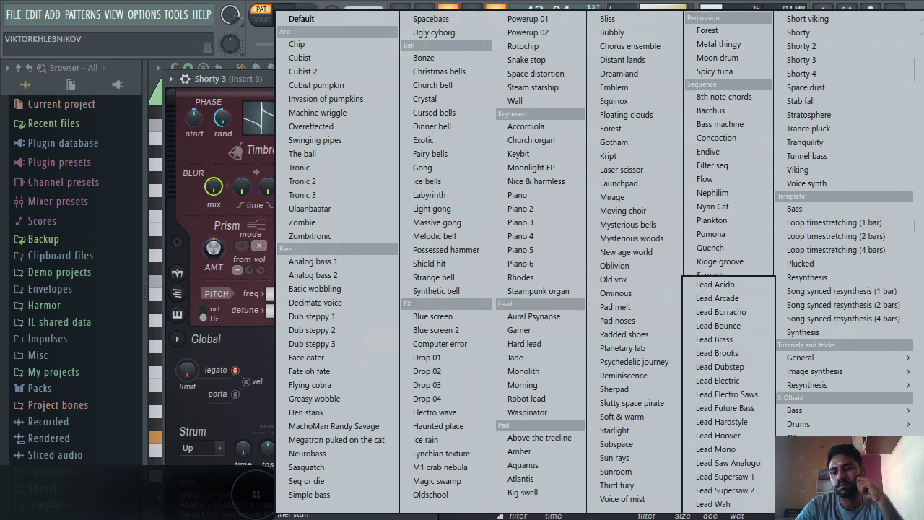
click(801, 491)
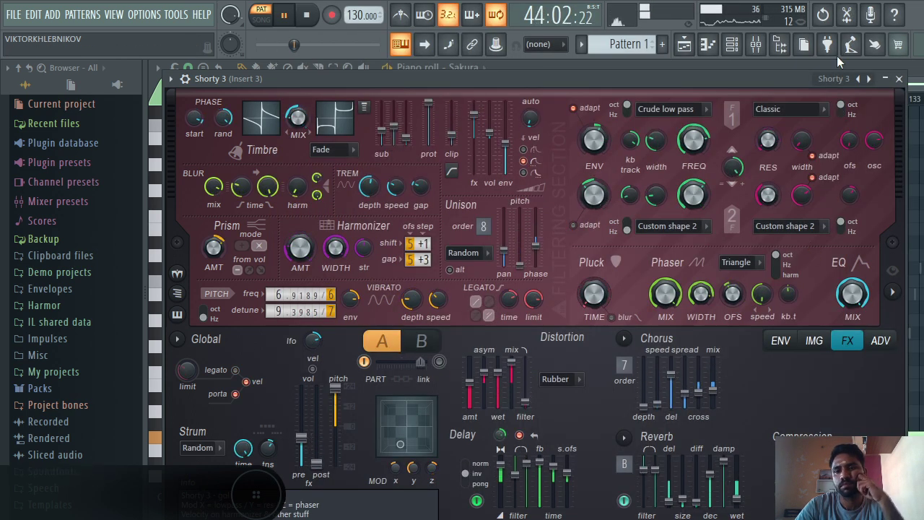
click(842, 80)
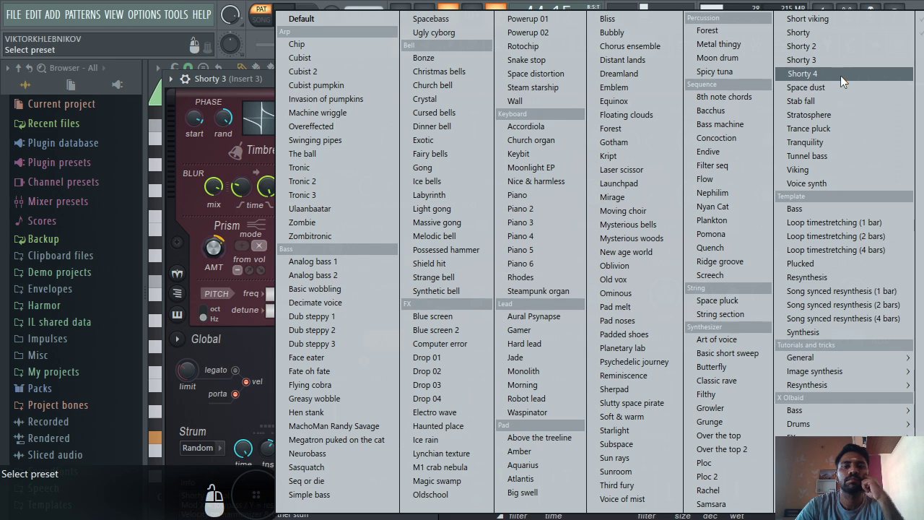
click(372, 198)
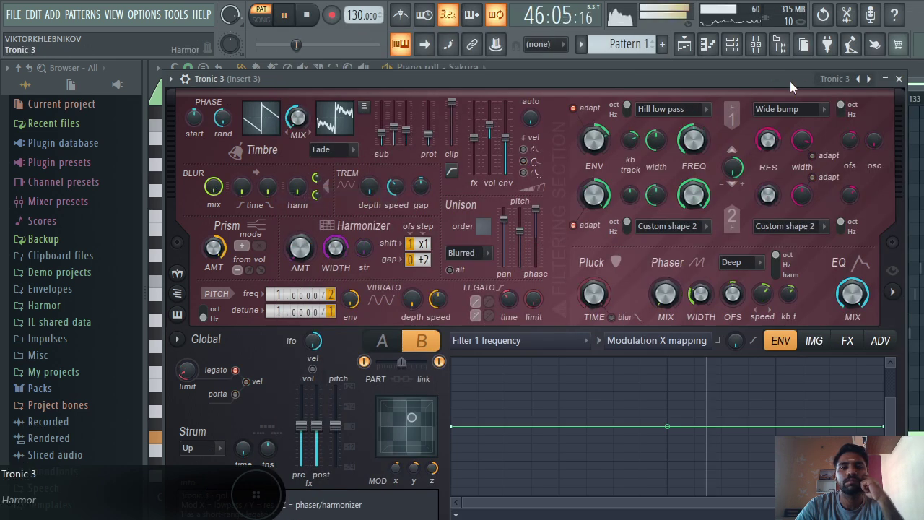
- Load Harmor's Electro wave preset on the melody channel, randomize its settings and close the synth
click(834, 80)
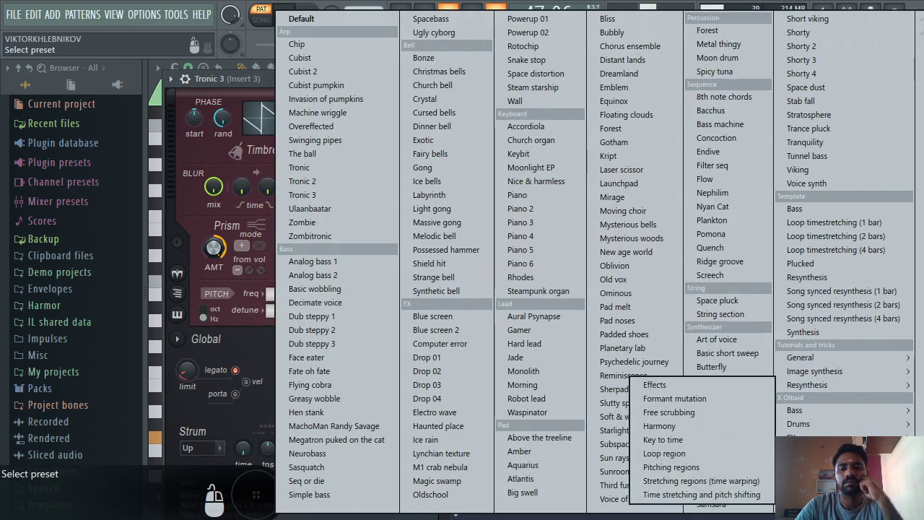
click(470, 411)
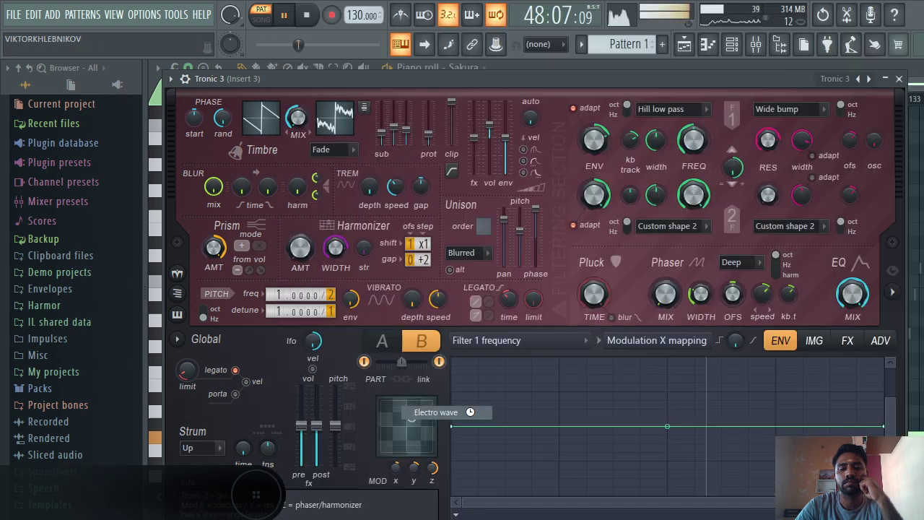
click(831, 78)
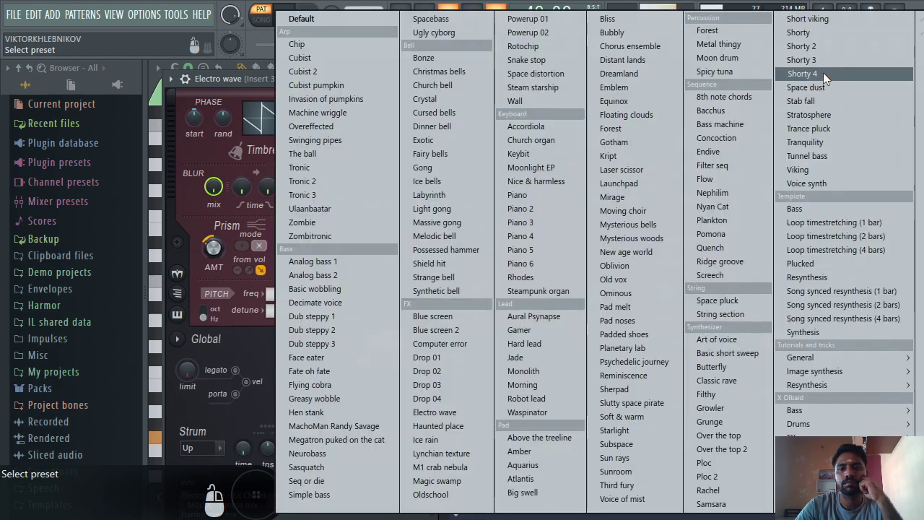
click(801, 451)
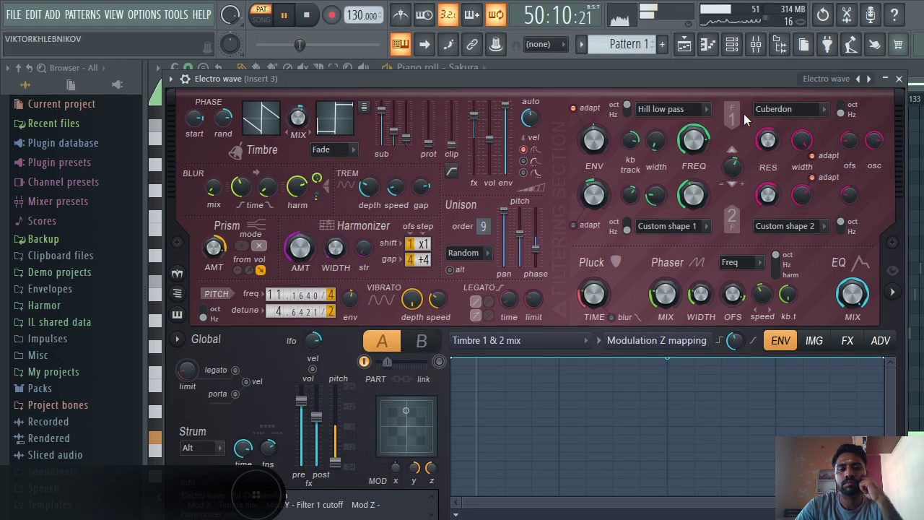
click(824, 80)
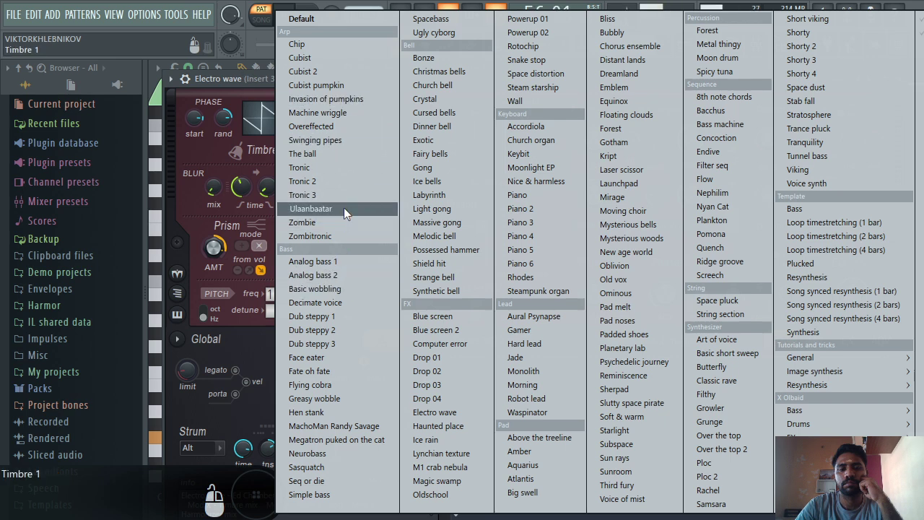
click(218, 94)
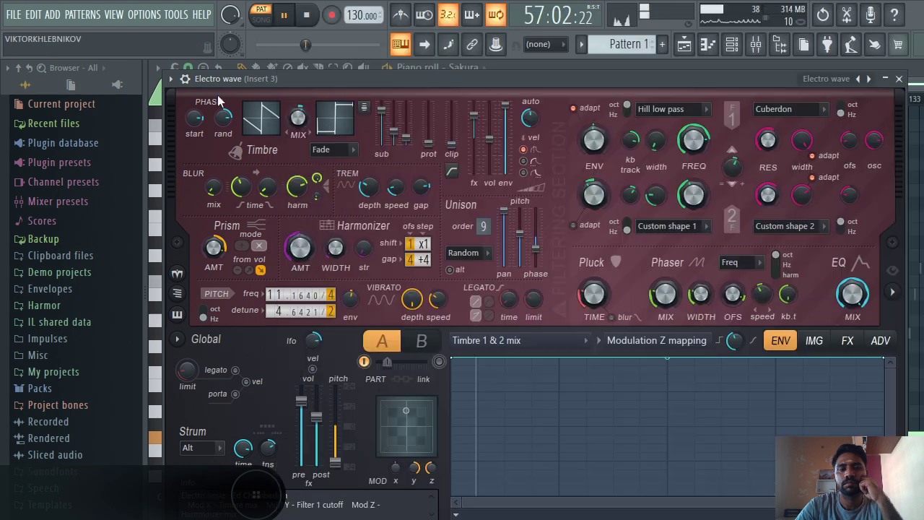
mouse_move(402, 81)
mouse_down()
mouse_move(405, 47)
mouse_move(434, 46)
mouse_move(396, 60)
mouse_move(410, 77)
mouse_move(397, 82)
mouse_move(397, 65)
mouse_up()
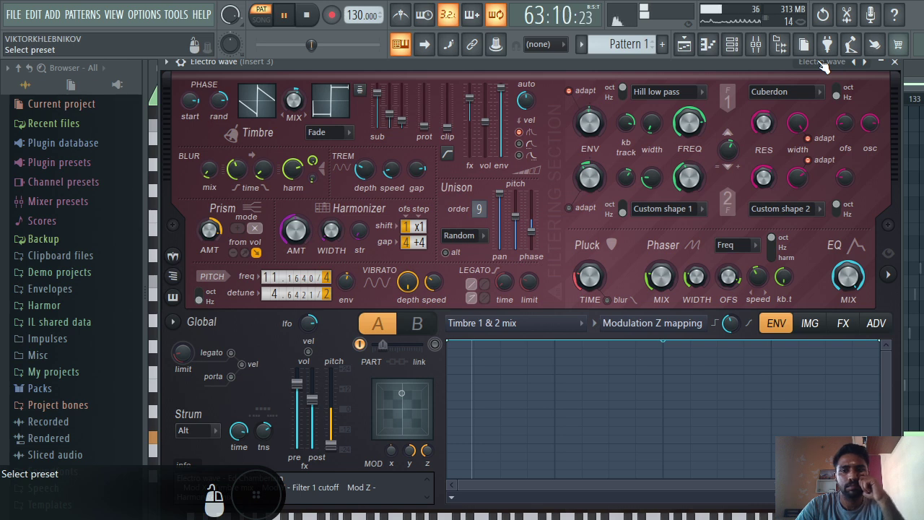
click(895, 64)
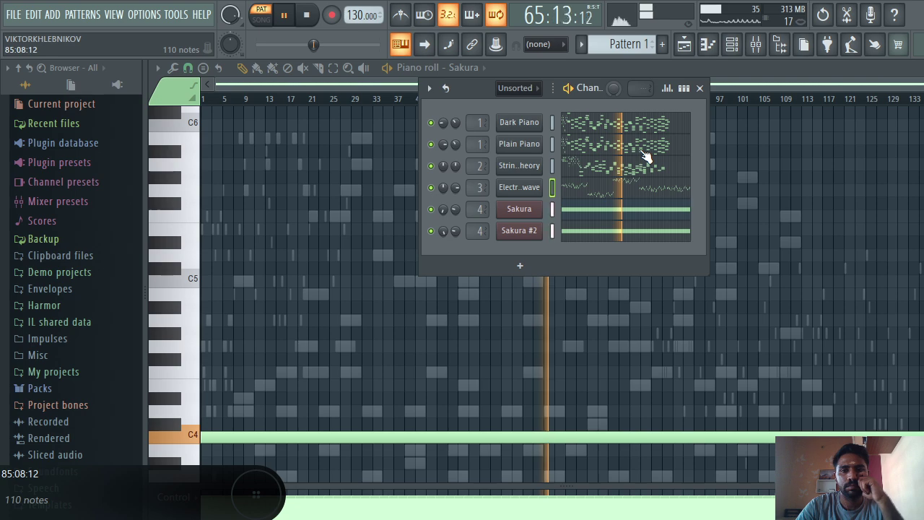
- Add an Ogun channel to the pattern, load its Cymbal 2 preset and play an F4 test note
click(518, 263)
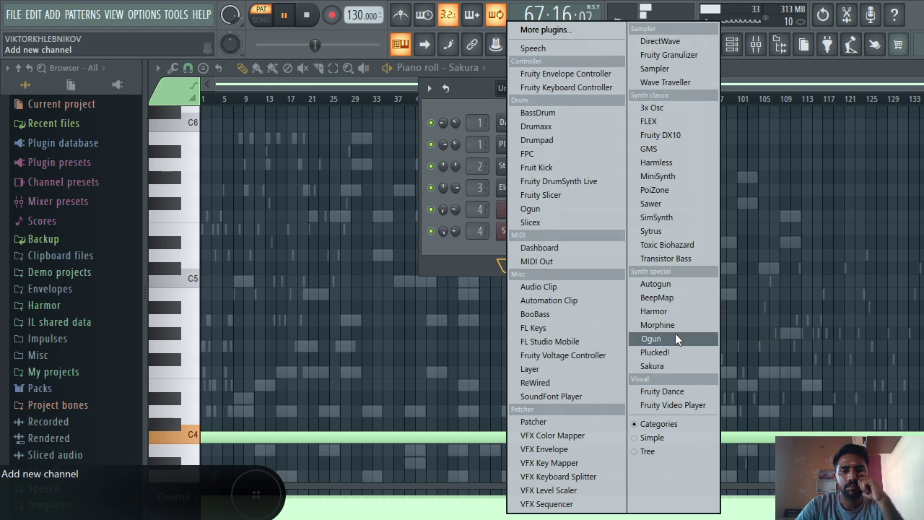
click(675, 336)
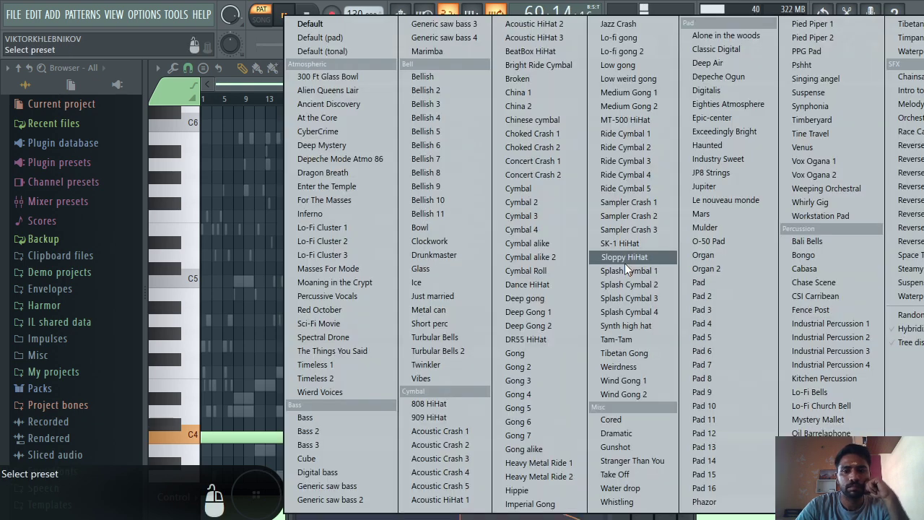
click(555, 205)
key(v)
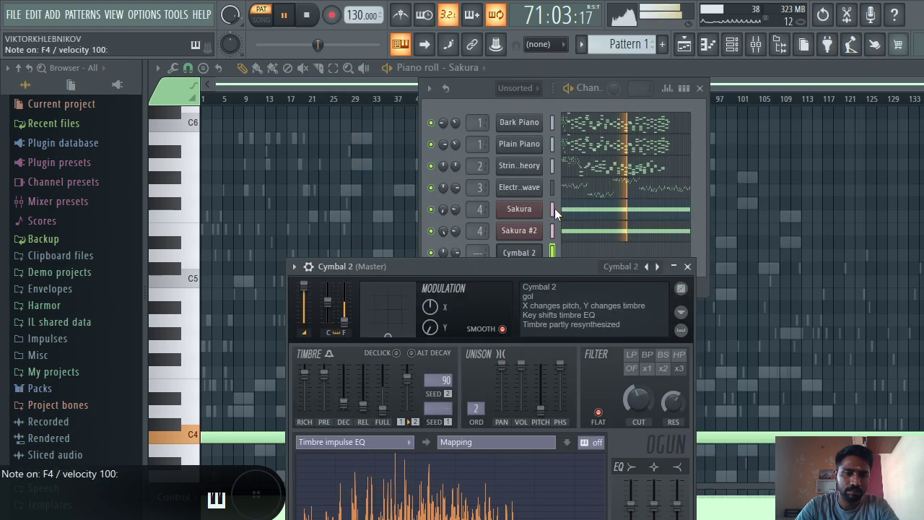
key(v)
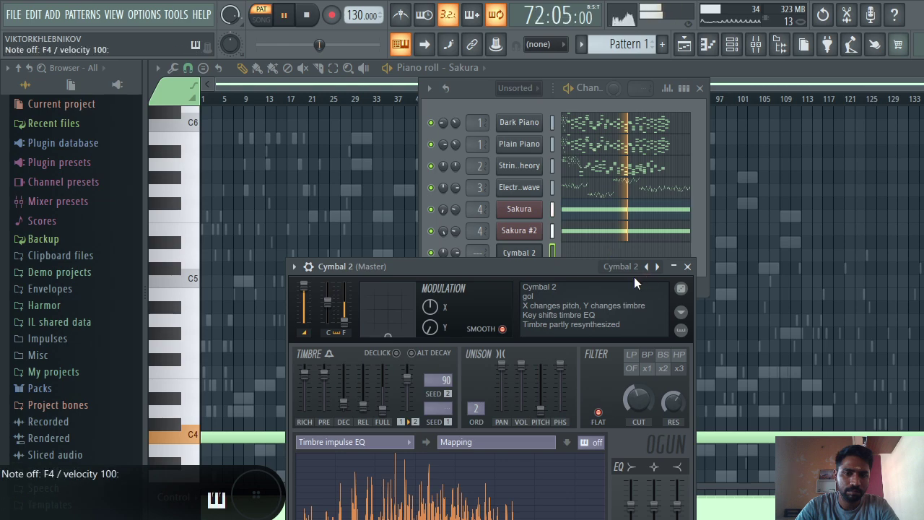
- Load Ogun's Whirly Gig preset and play test notes around D#5 and E5
click(619, 267)
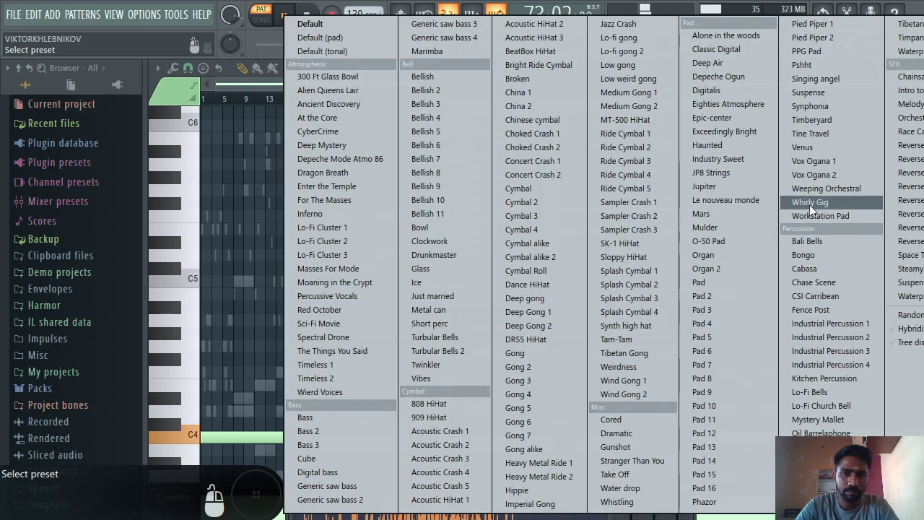
click(848, 202)
key(3)
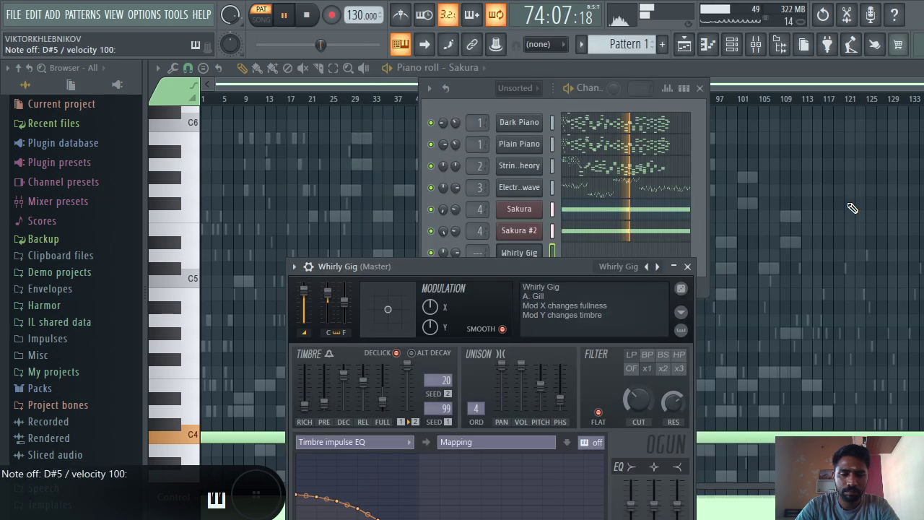
key(e)
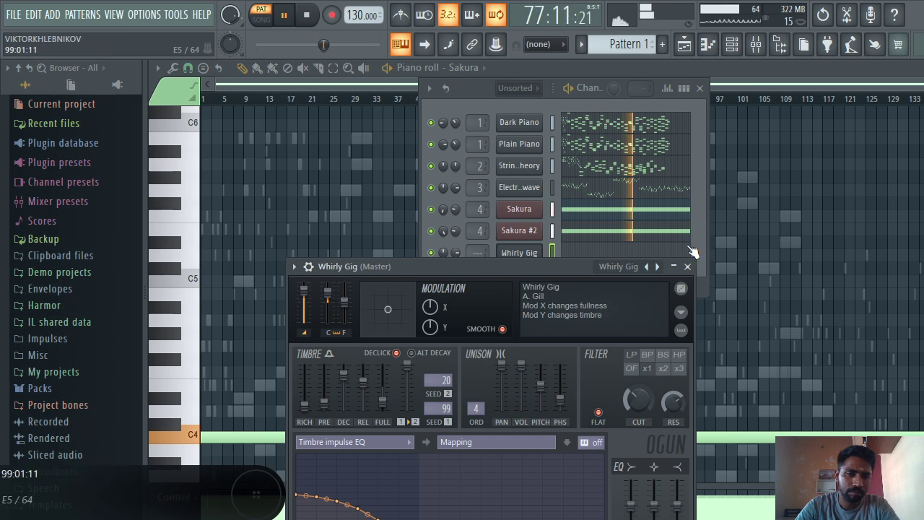
- Randomize the Whirly Gig sound in Ogun and reselect the original Whirly Gig preset
drag(553, 266, 549, 109)
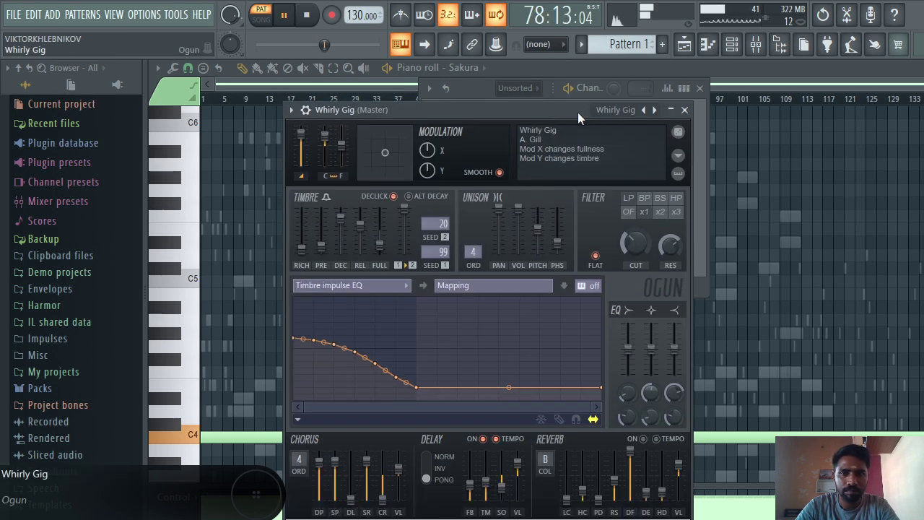
click(679, 132)
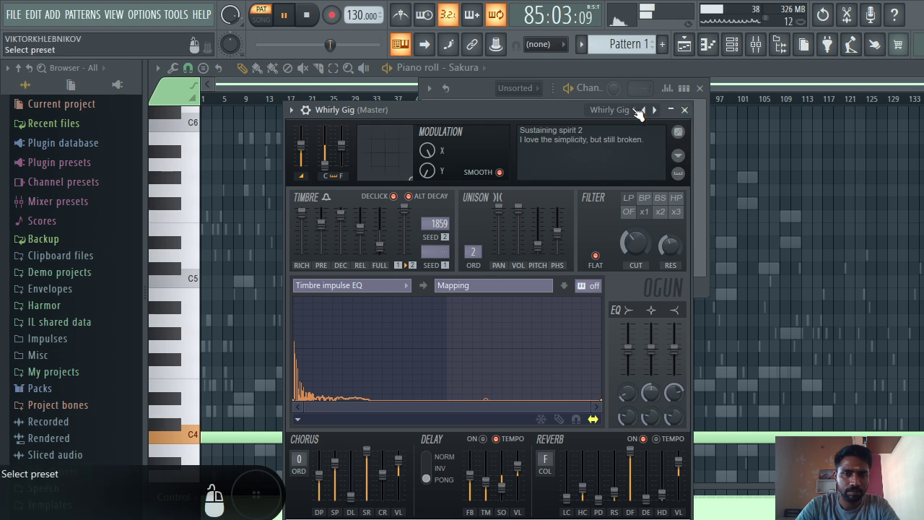
click(633, 110)
click(858, 206)
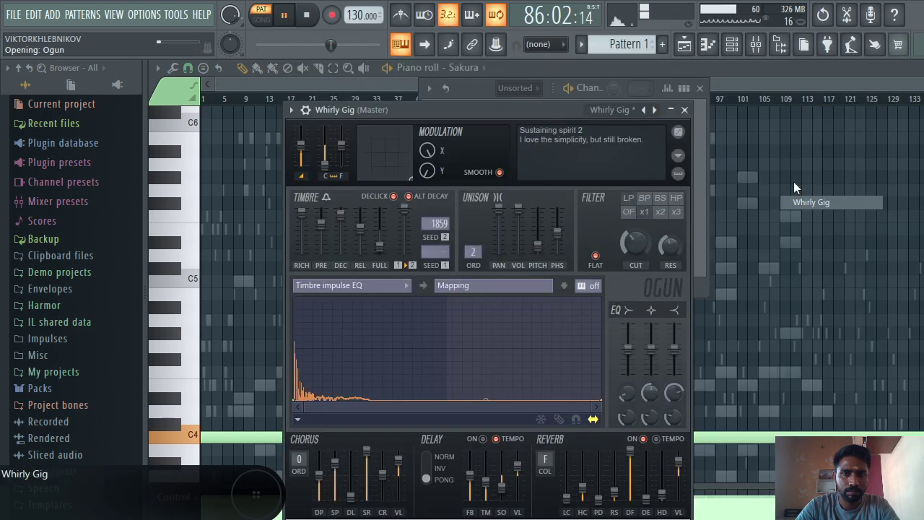
- Load Ogun's Bowl preset, close the synth and restart playback of the pattern
click(609, 109)
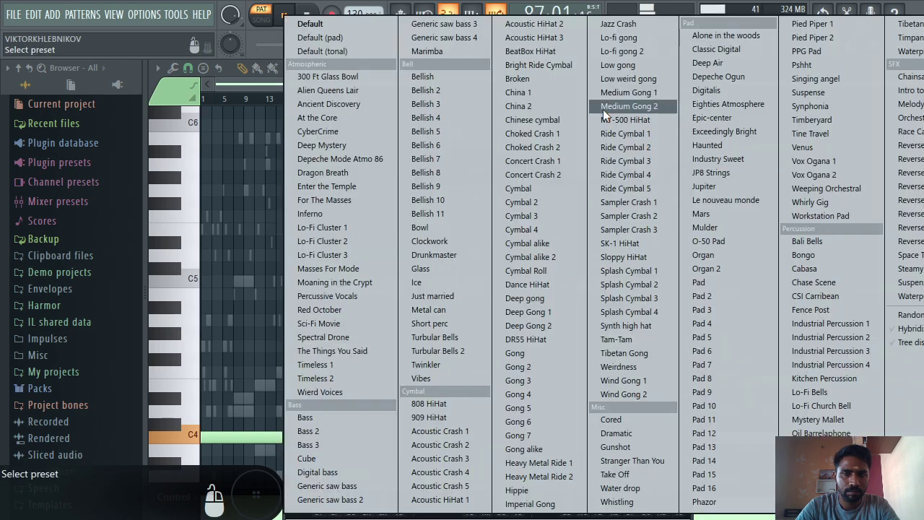
click(448, 233)
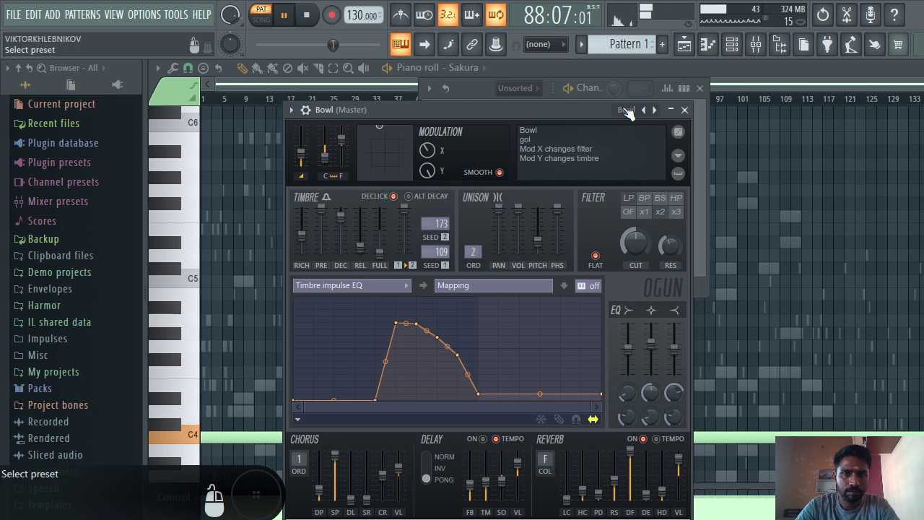
key(ctrl+s)
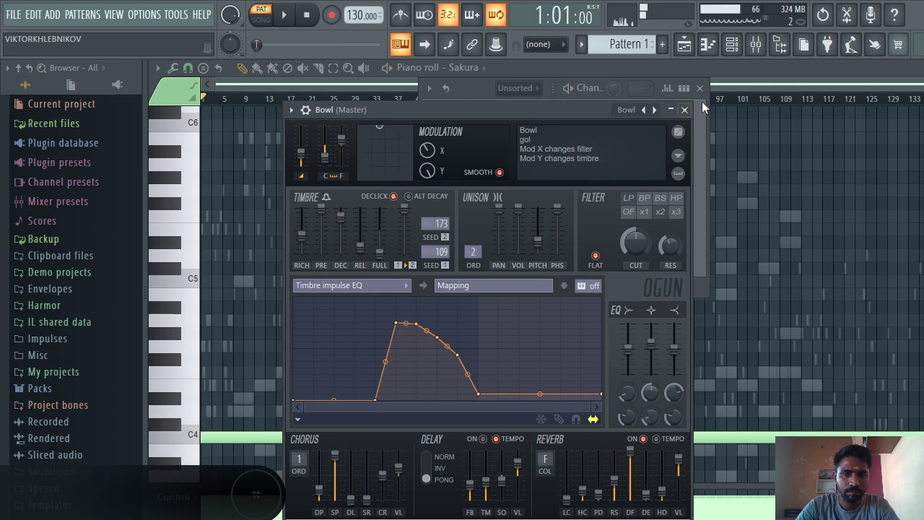
click(684, 110)
key(space)
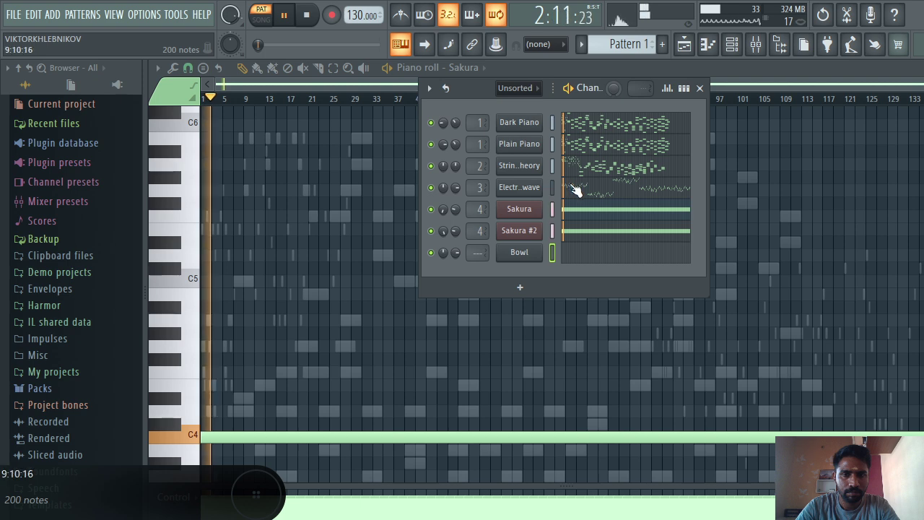
- Reopen the Bowl channel's Ogun, load the Vox Ogana 1 preset and audition three randomized variations of it
click(527, 259)
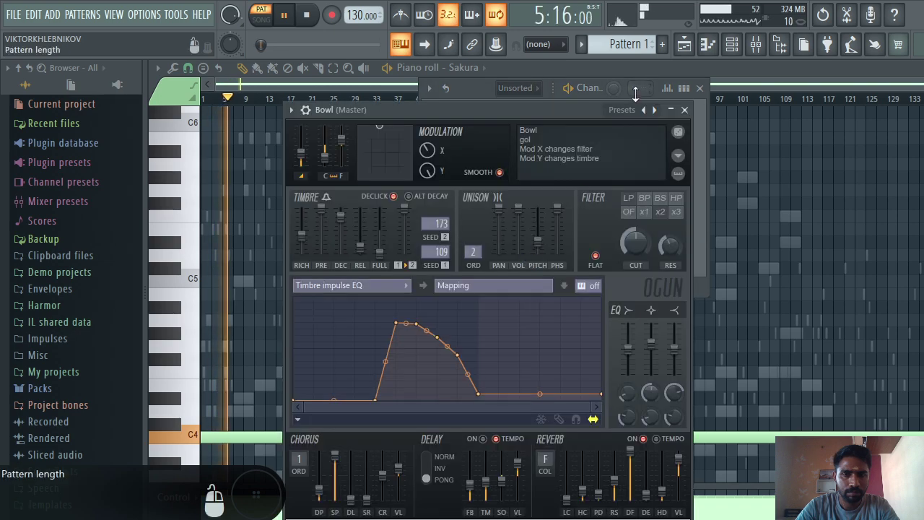
click(627, 120)
click(800, 162)
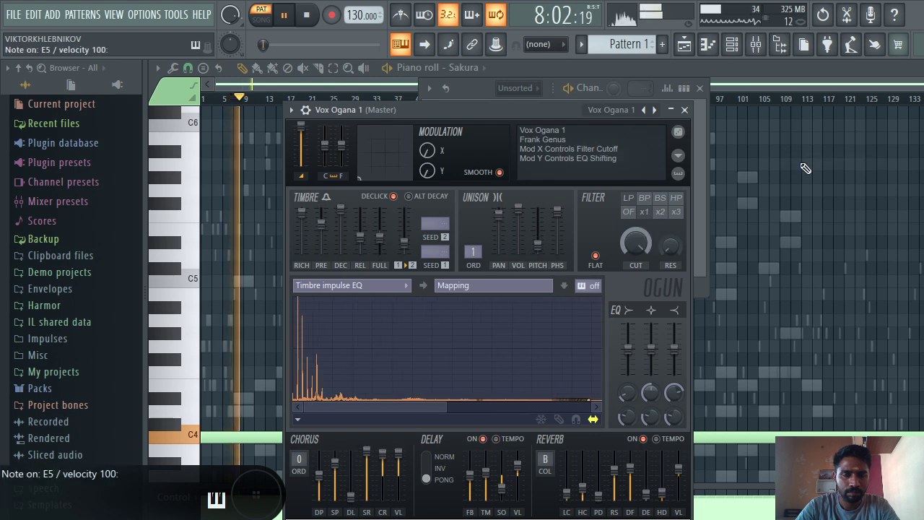
click(679, 132)
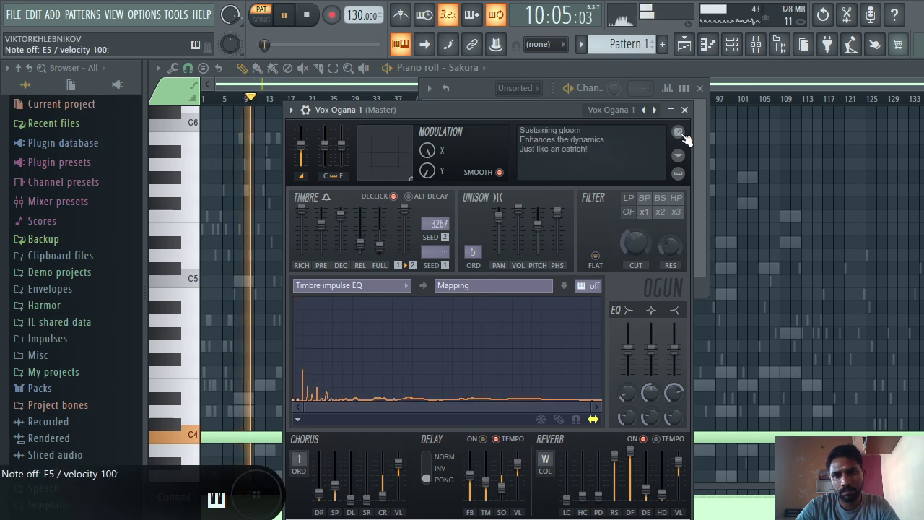
click(678, 133)
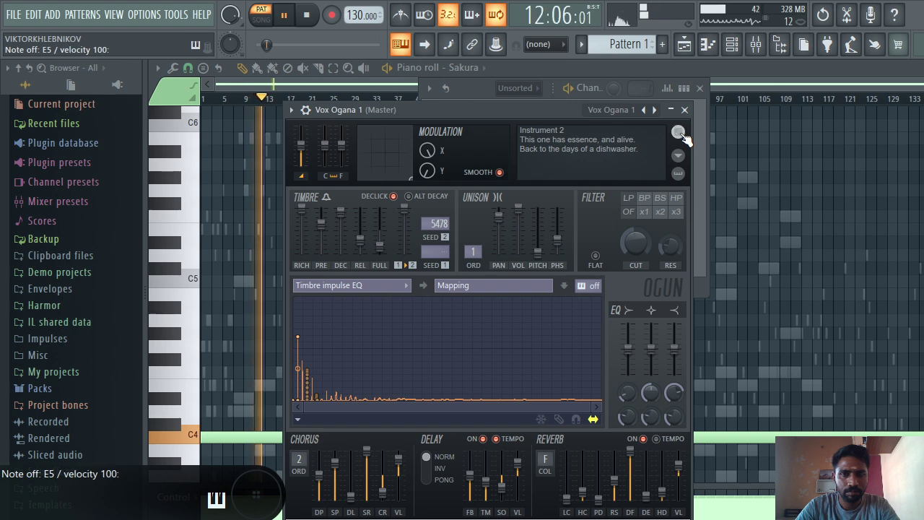
click(679, 133)
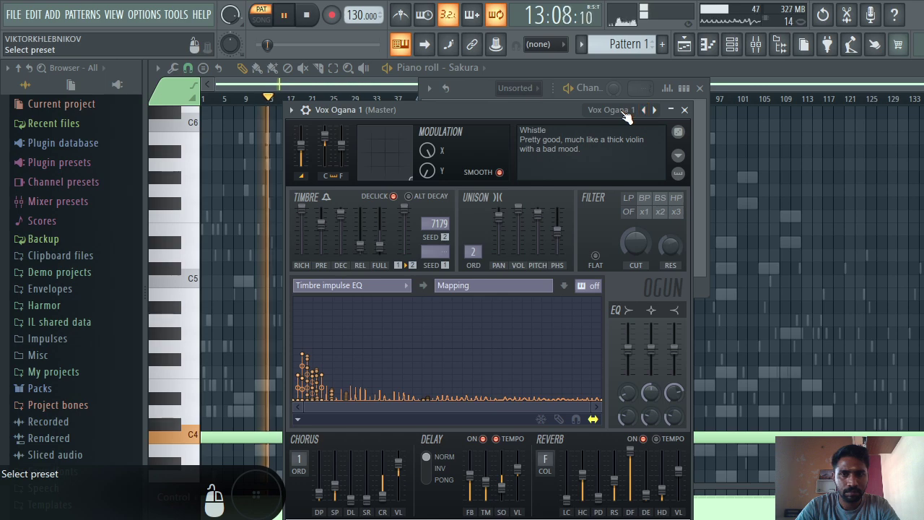
- Load Ogun's Vox Ogana 2 preset, stop playback, play test notes including E5, F4 and D5, and close the synth
click(627, 110)
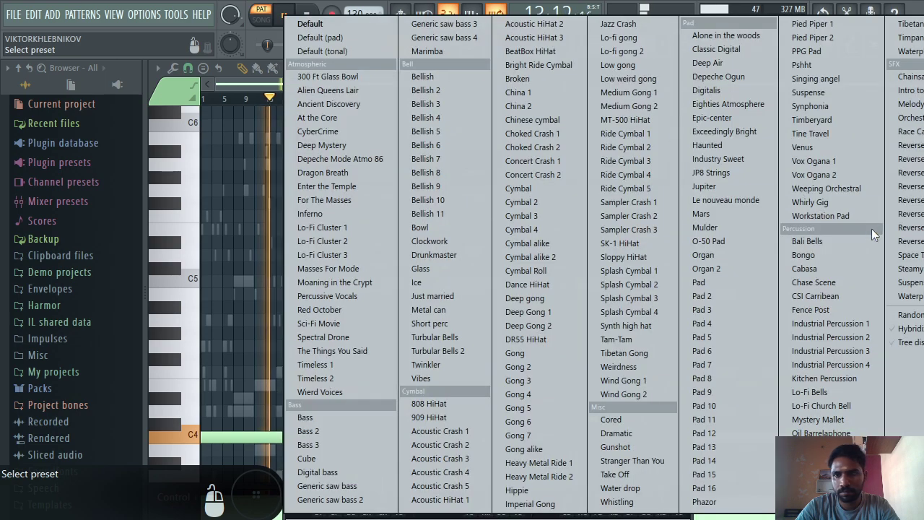
click(839, 176)
key(space)
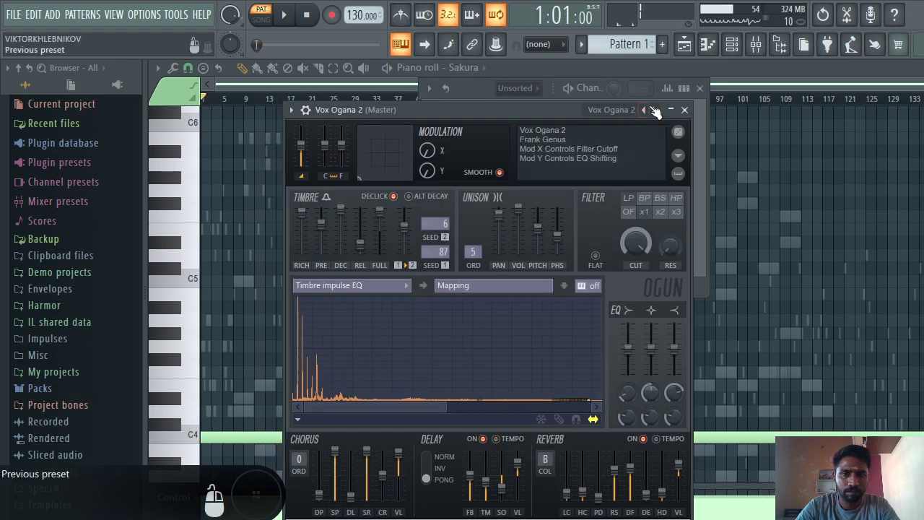
key(e)
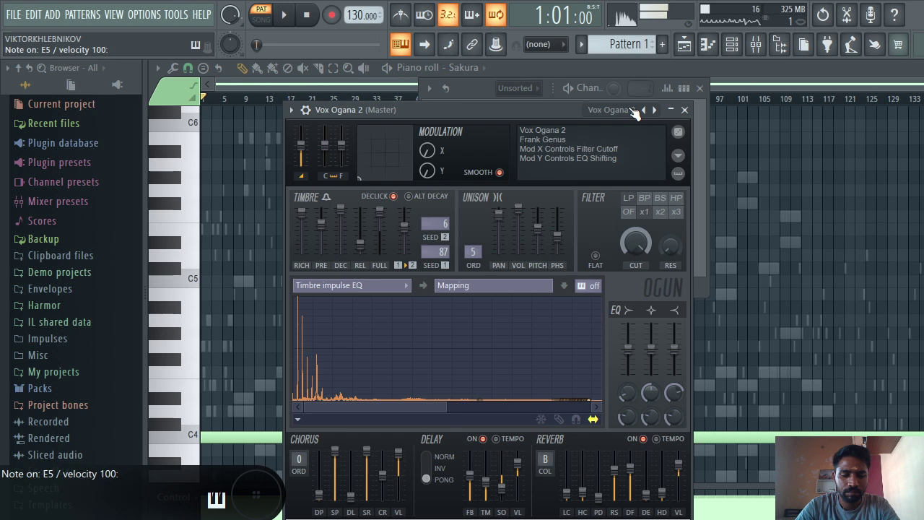
key(v)
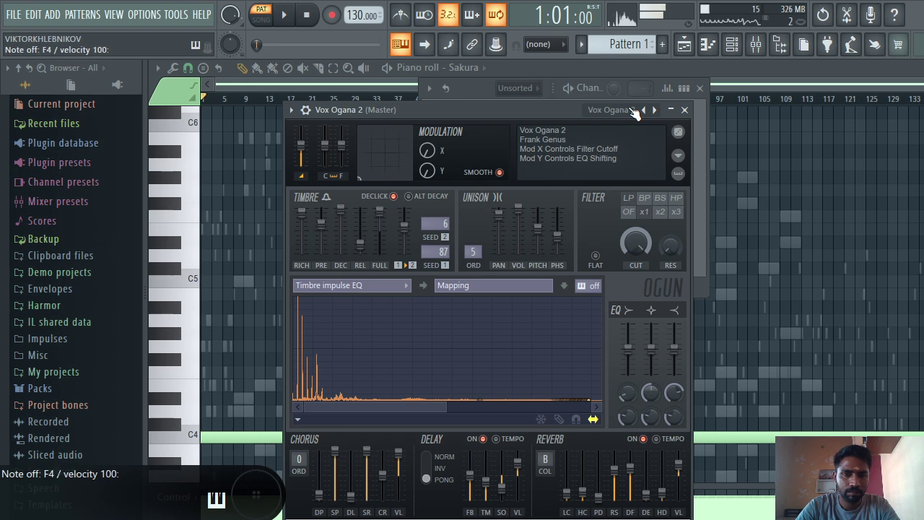
key(t)
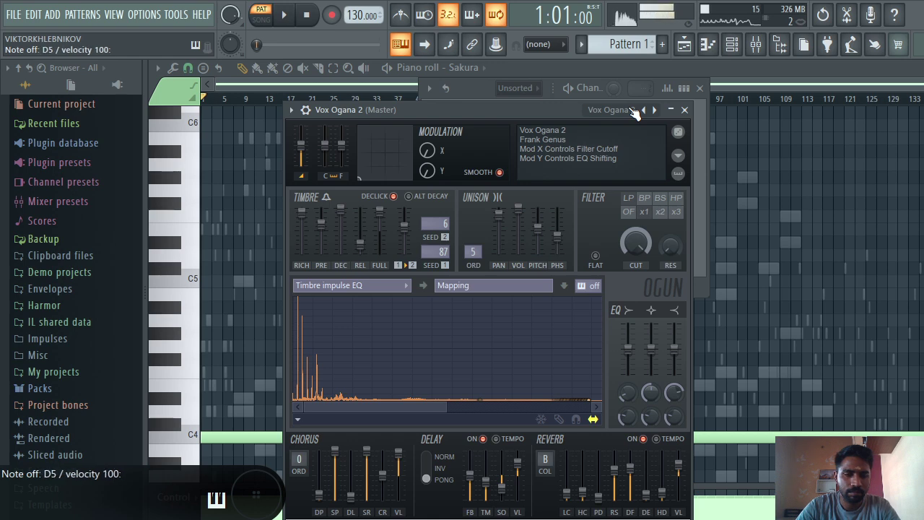
click(684, 110)
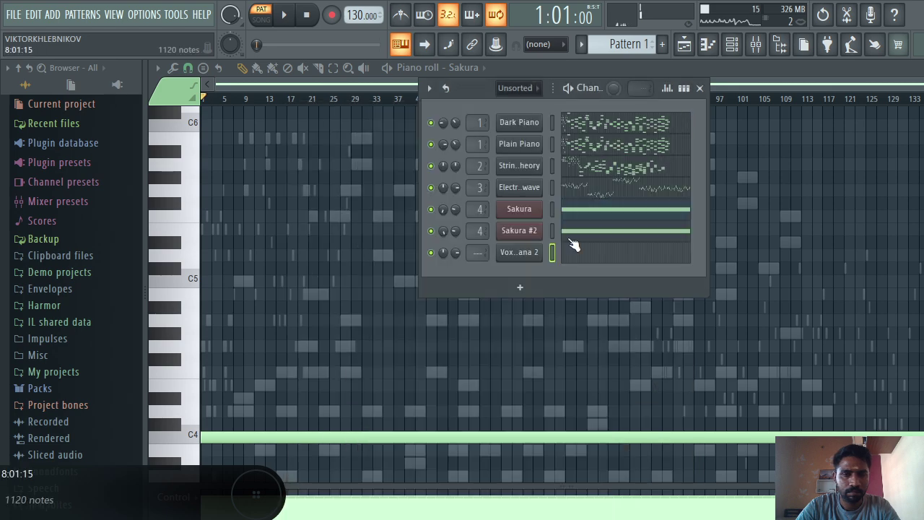
- Play the pattern from the start while checking the Electro wave channel's Harmor, stopping playback and closing the synth when done
key(space)
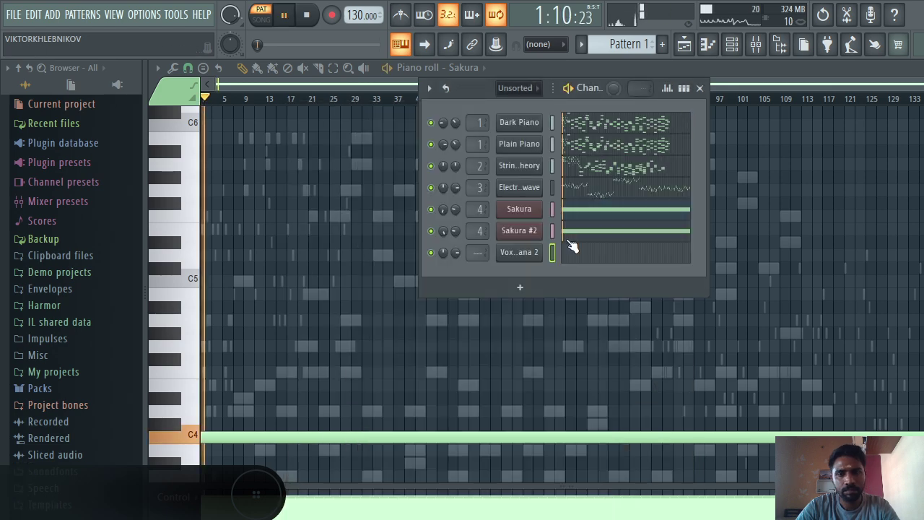
click(517, 188)
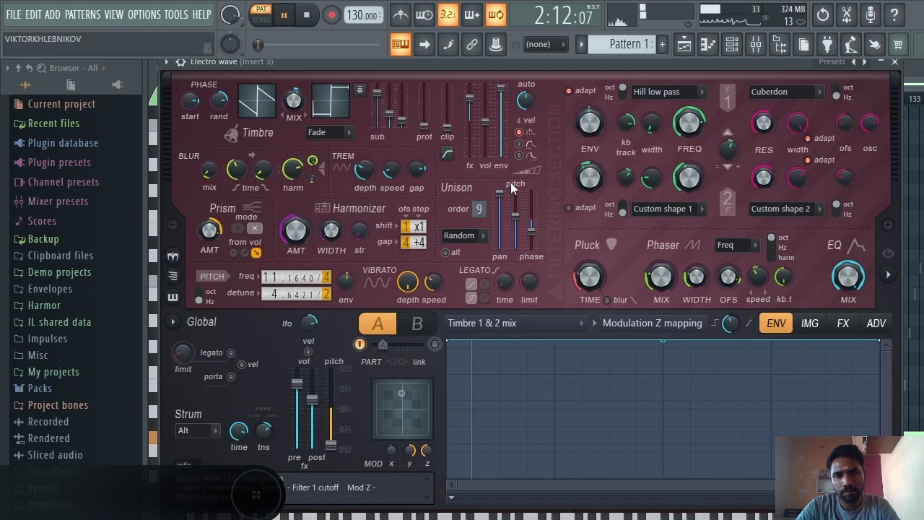
key(space)
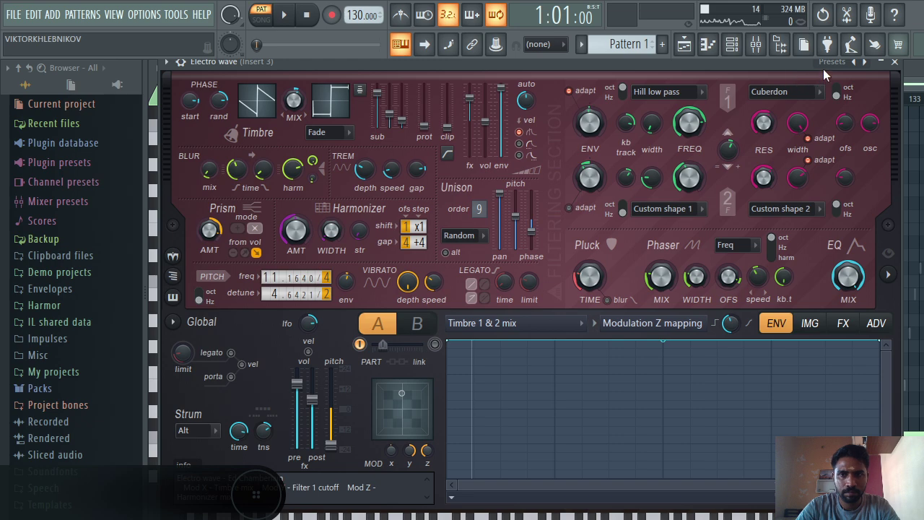
click(895, 63)
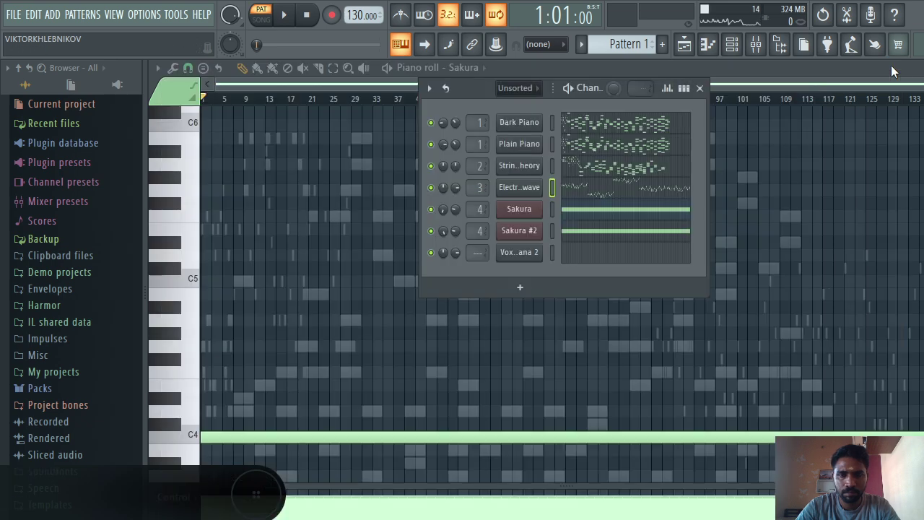
- Reopen the Electro wave channel's Harmor, play an F4 test note and load the Endive sequence preset
click(519, 188)
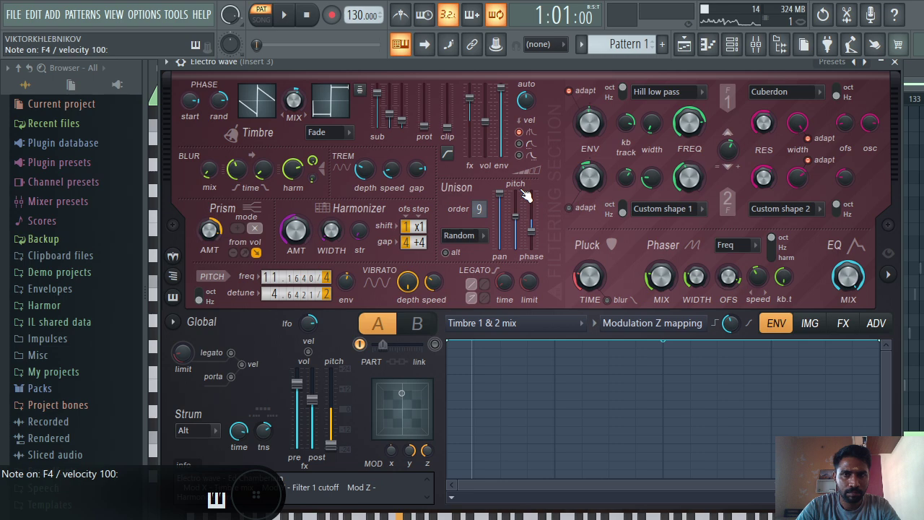
click(839, 64)
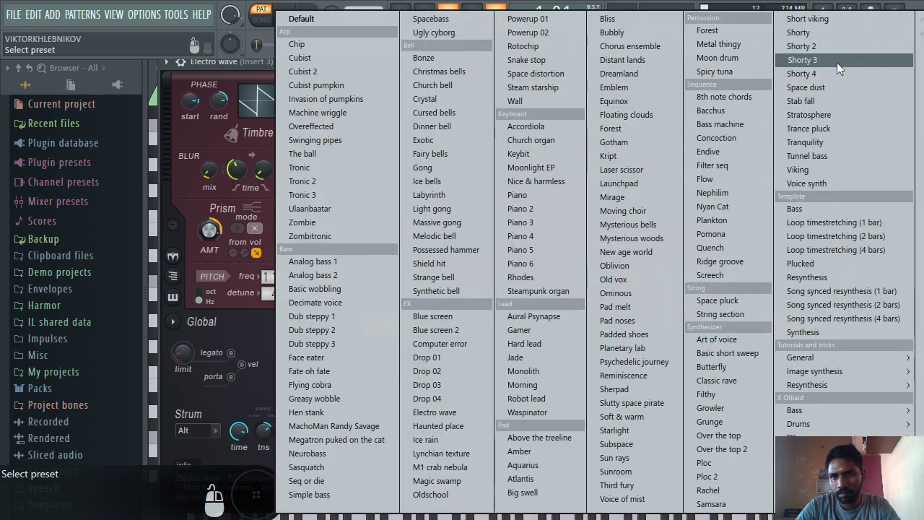
click(711, 152)
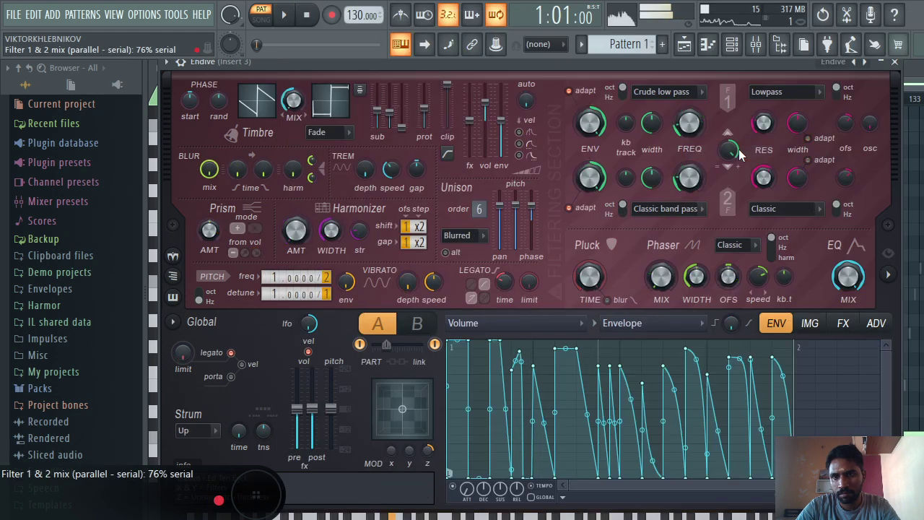
- Load Harmor's Keybit keyboard preset on the melody channel and randomize all its parameters
click(827, 64)
click(537, 148)
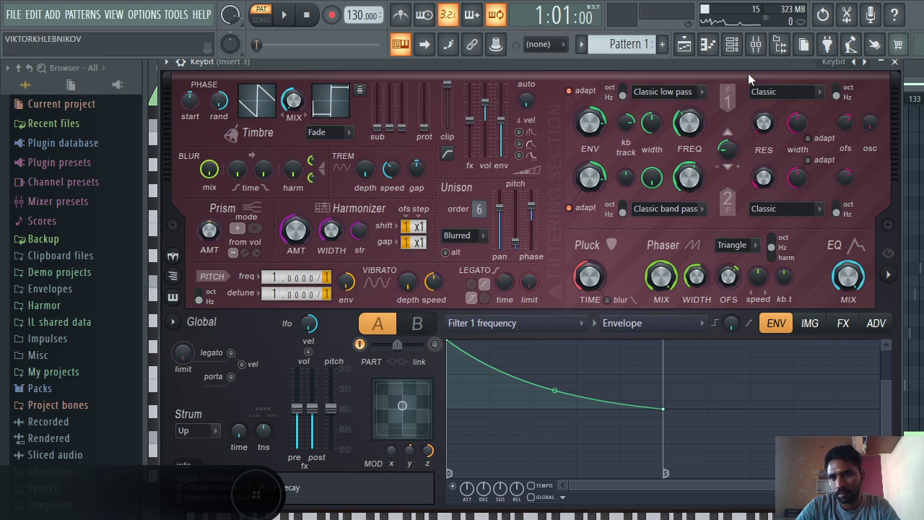
click(835, 63)
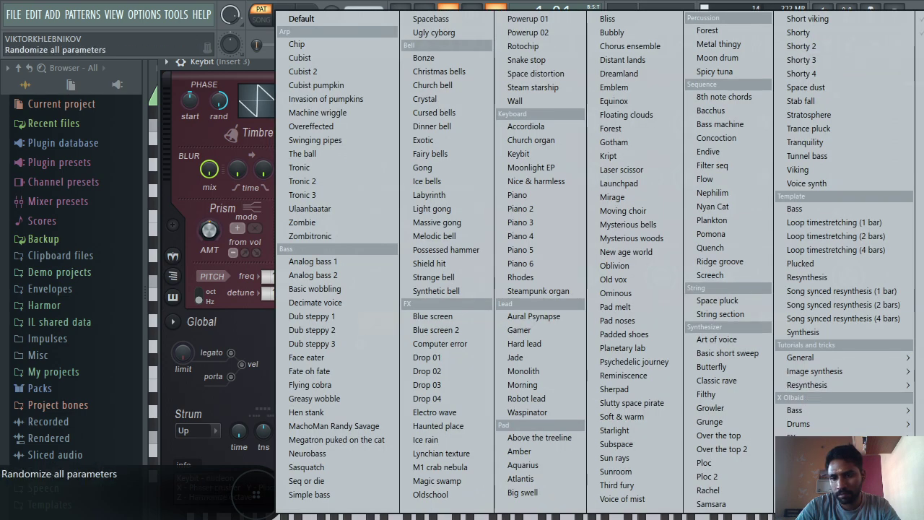
key(Return)
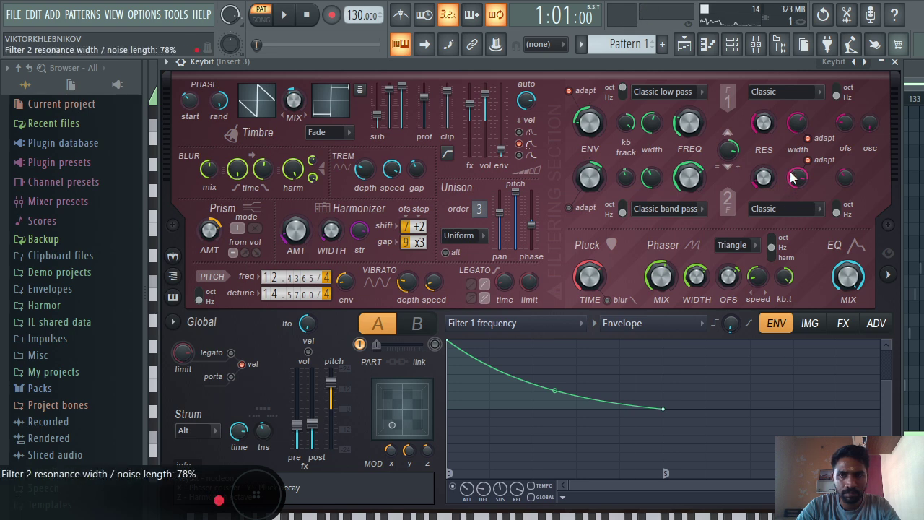
- Open Harmor's preset choices to pick another sound for the melody channel
click(838, 64)
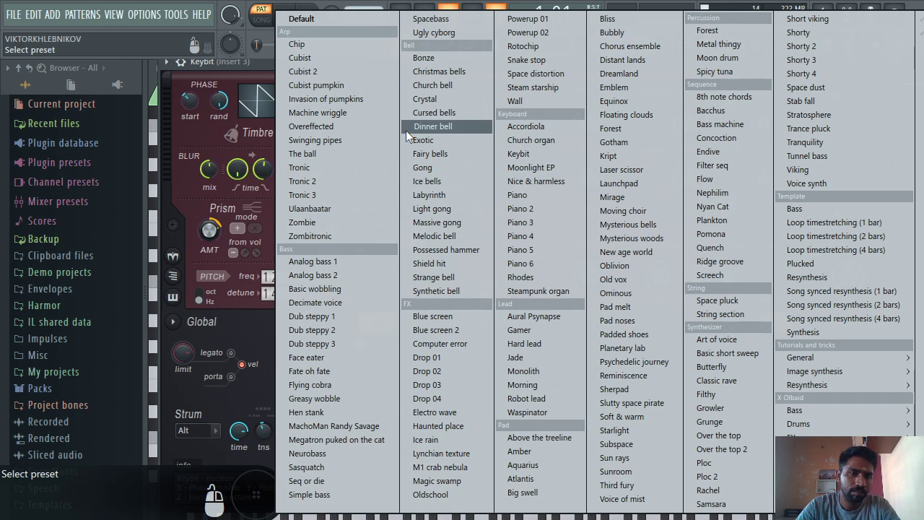
- Try the Dinner bell preset in the Harmor synth and replace it with the Swinging pipes arp preset
click(340, 180)
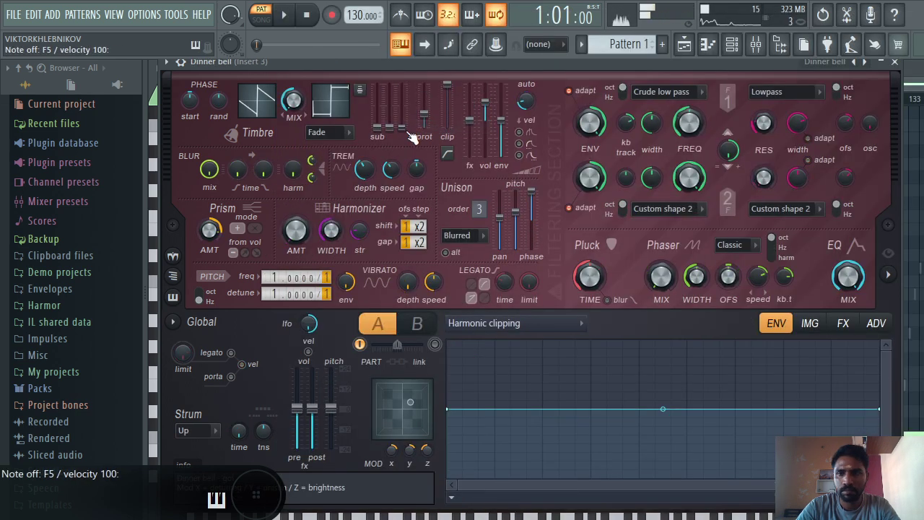
click(822, 64)
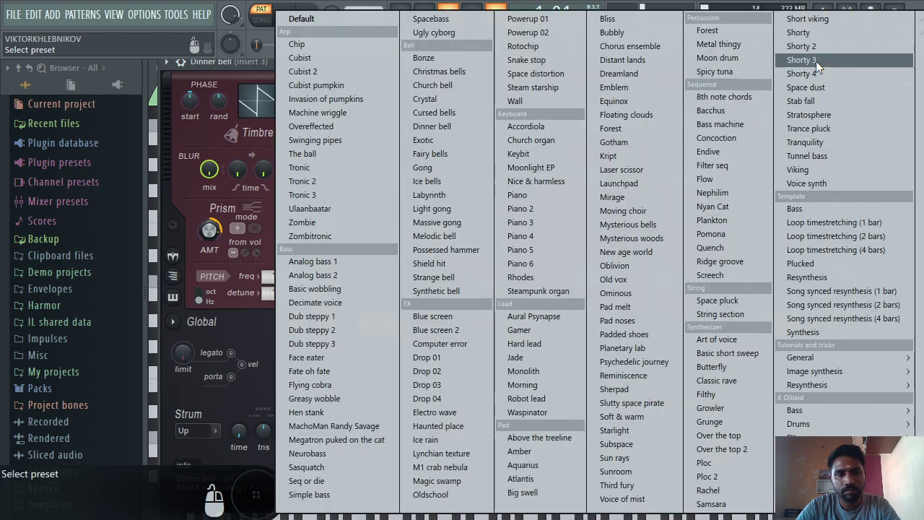
click(330, 142)
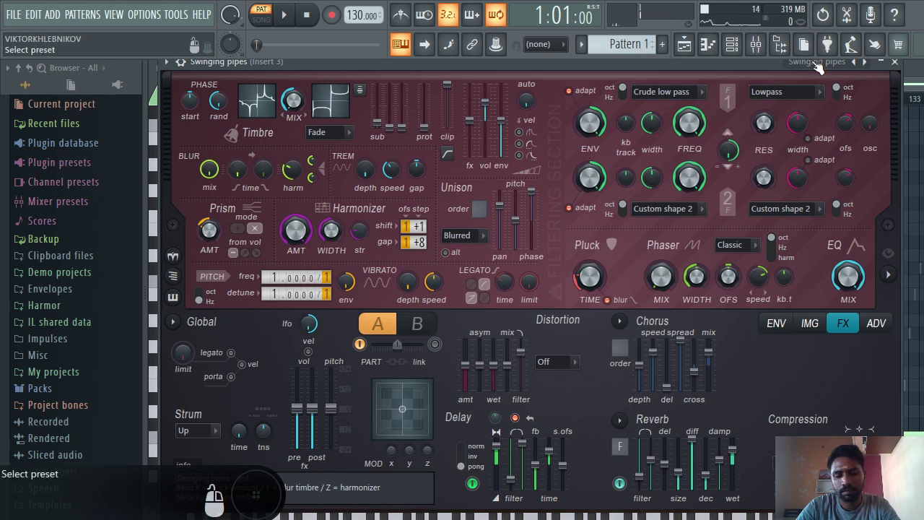
- Audition the Swinging pipes preset by playing and layering various notes between D4 and D6
key(v)
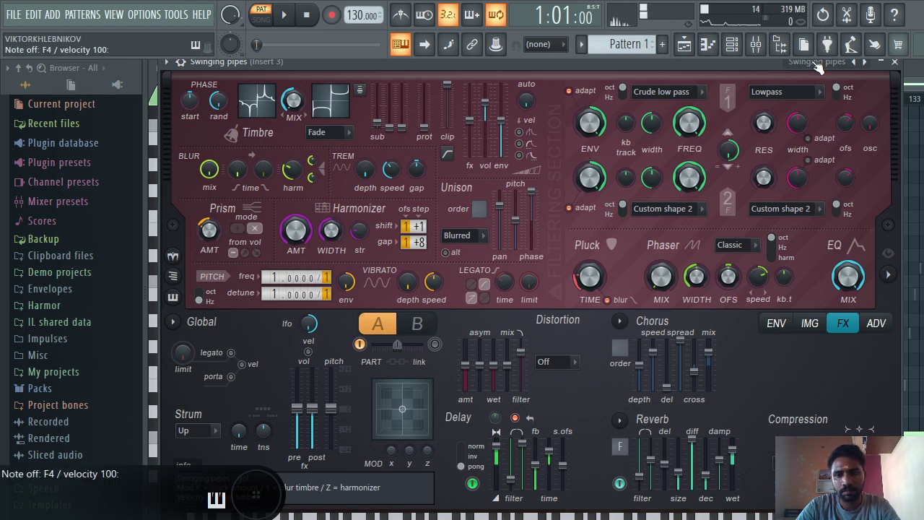
key(x)
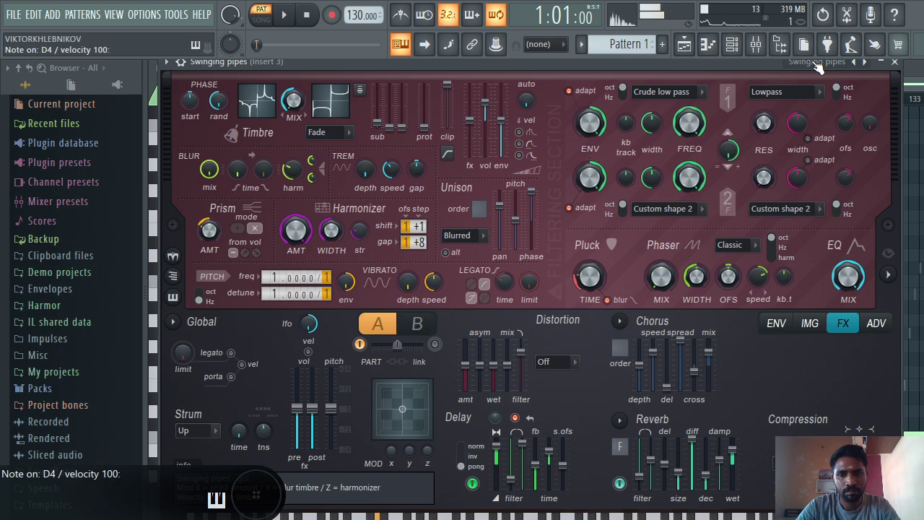
key(v)
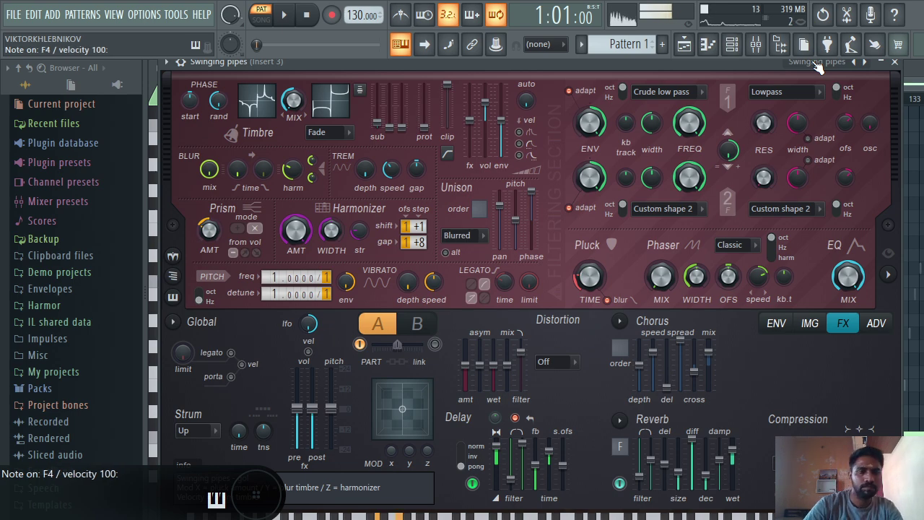
key(x)
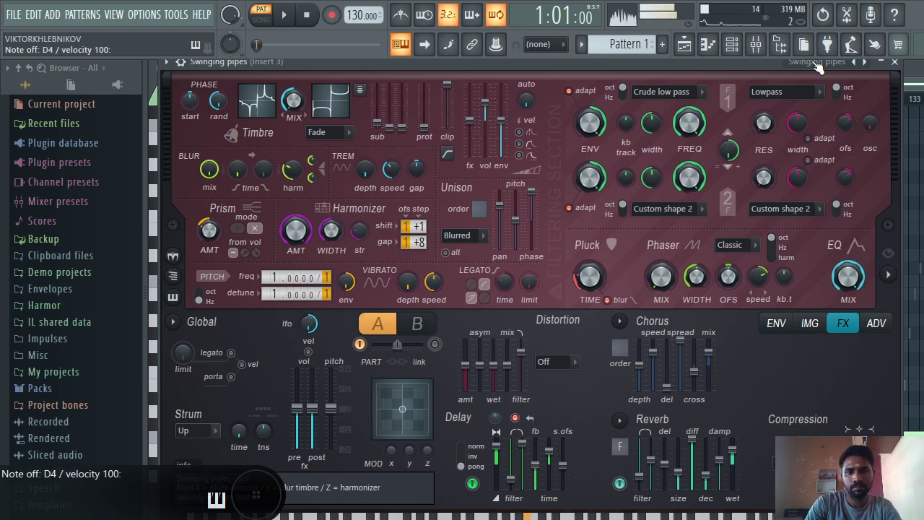
key(b)
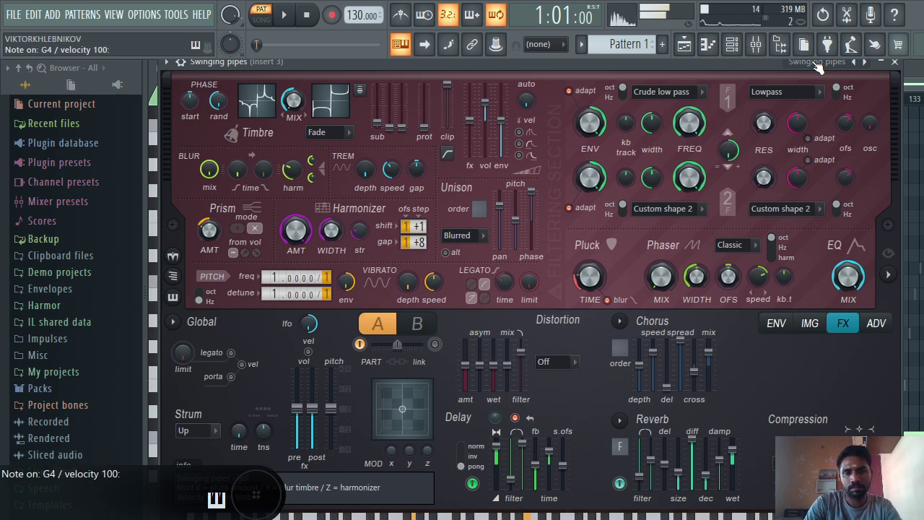
key(e)
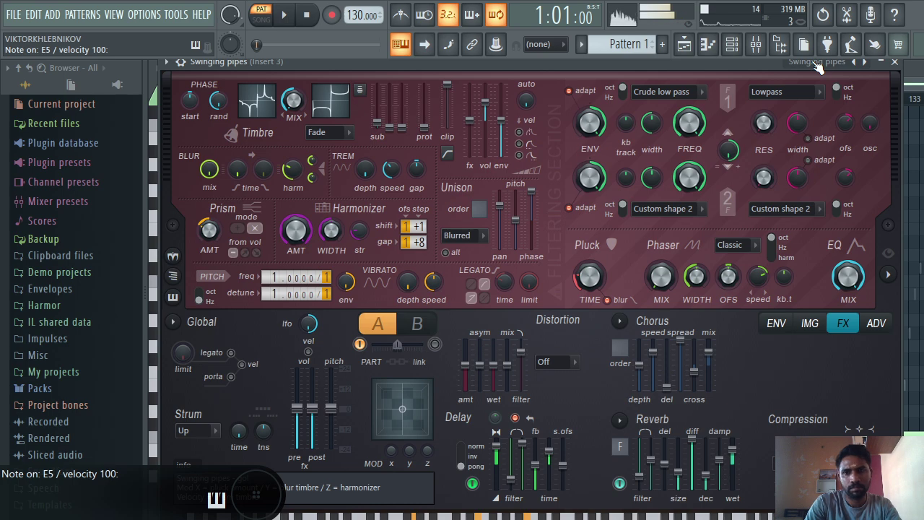
key(b)
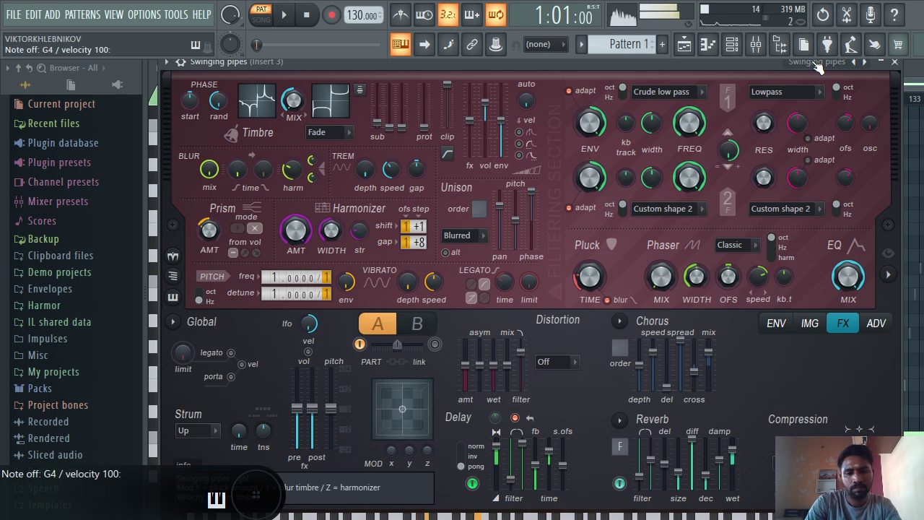
key(o)
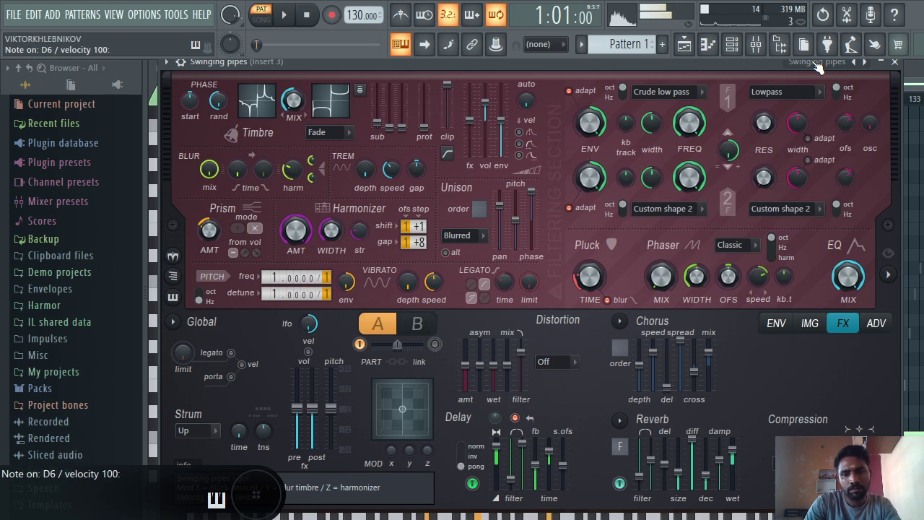
key(e)
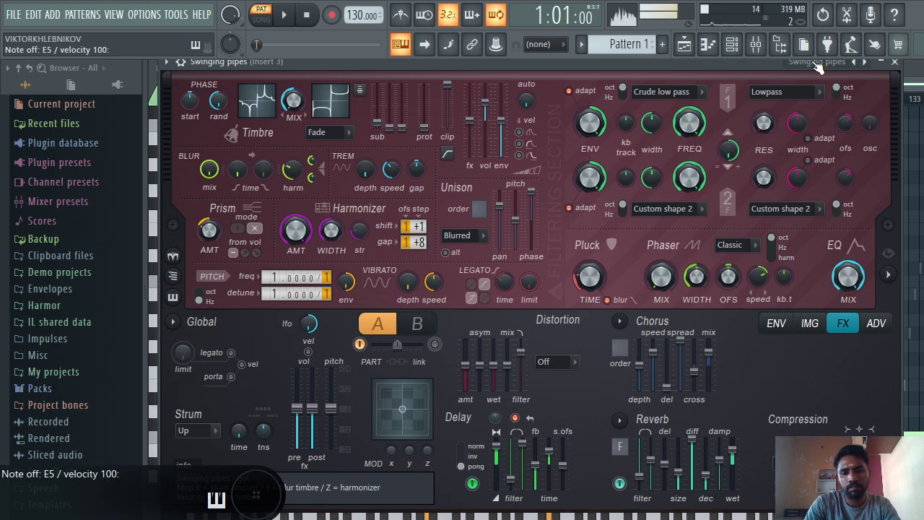
key(u)
key(v)
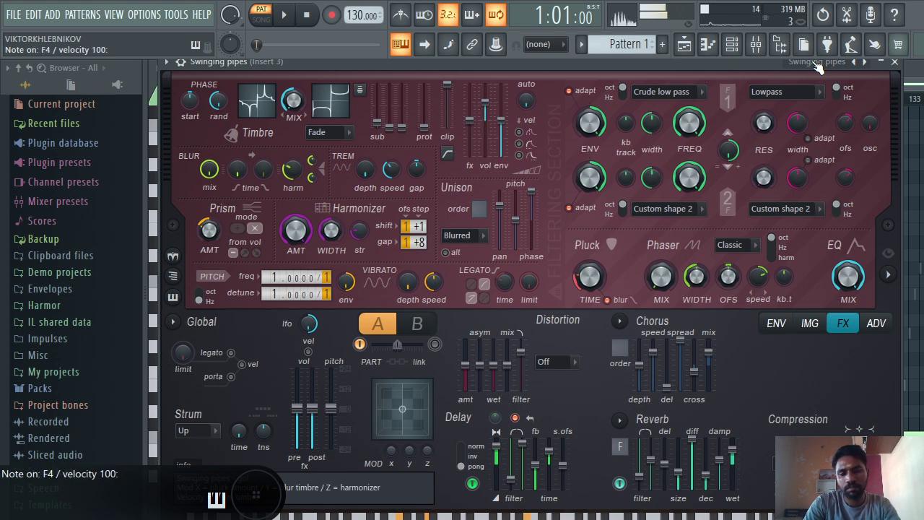
key(n)
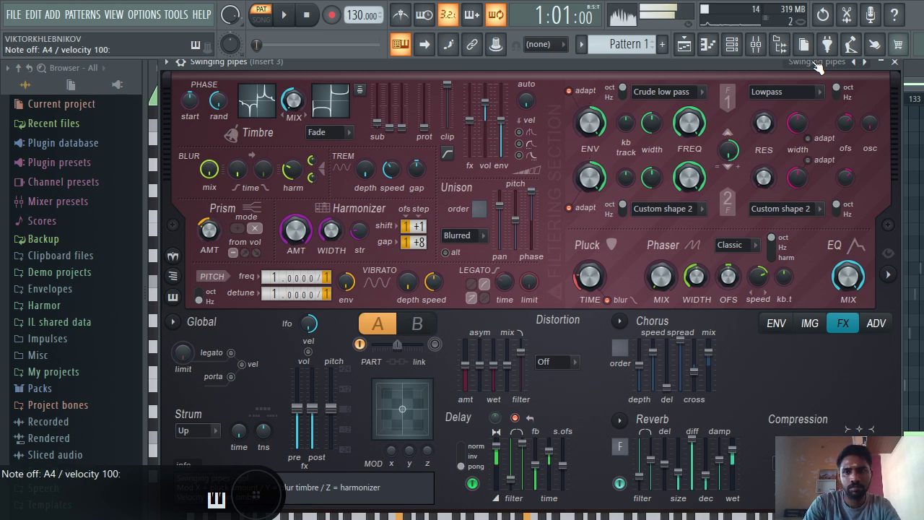
key(w)
key(u)
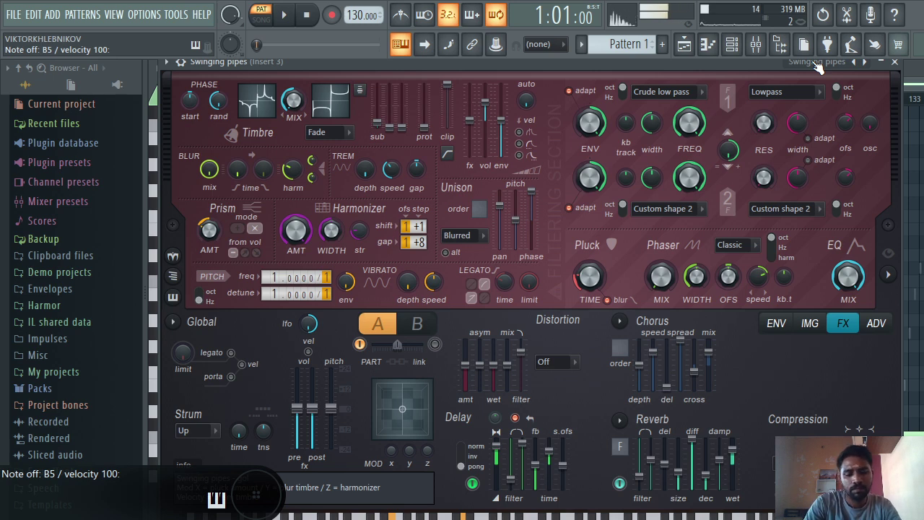
key(c)
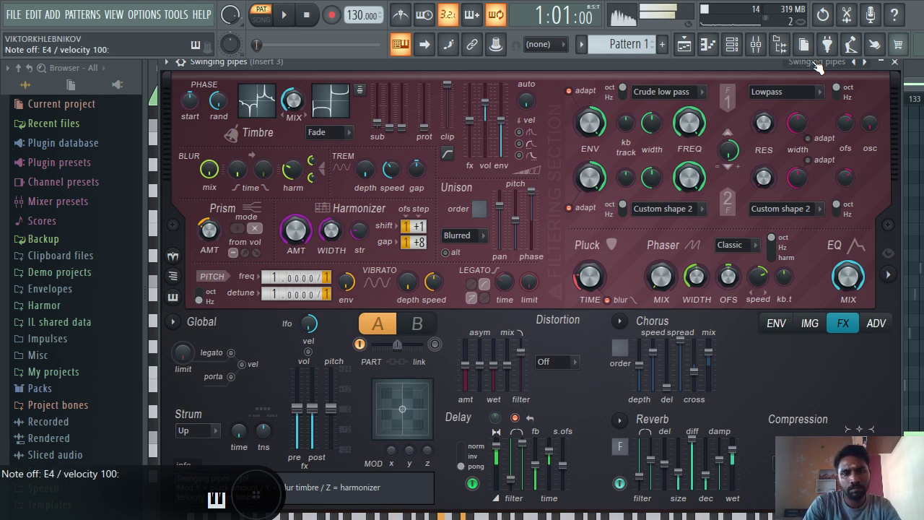
key(v)
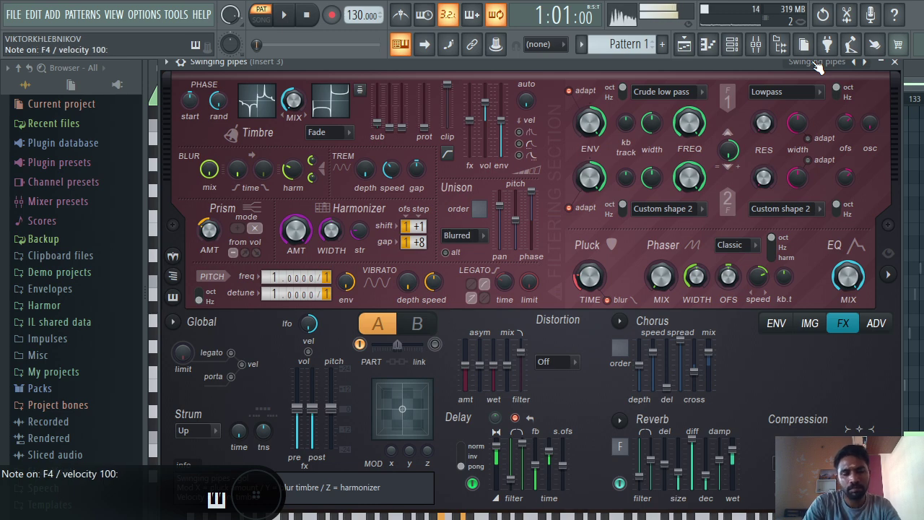
key(w)
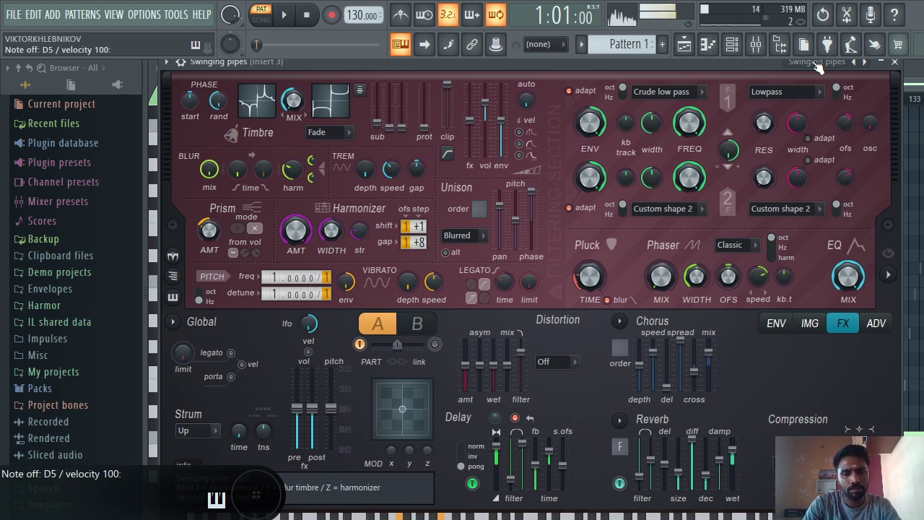
key(o)
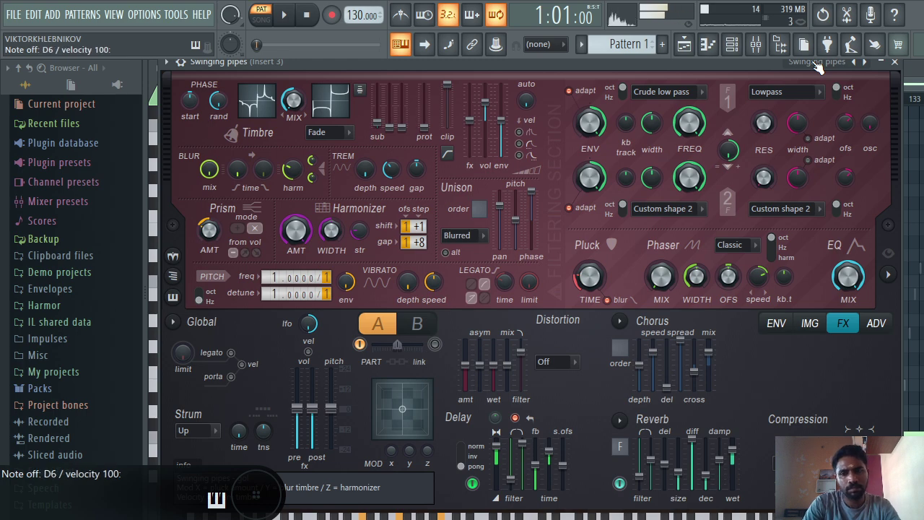
key(v)
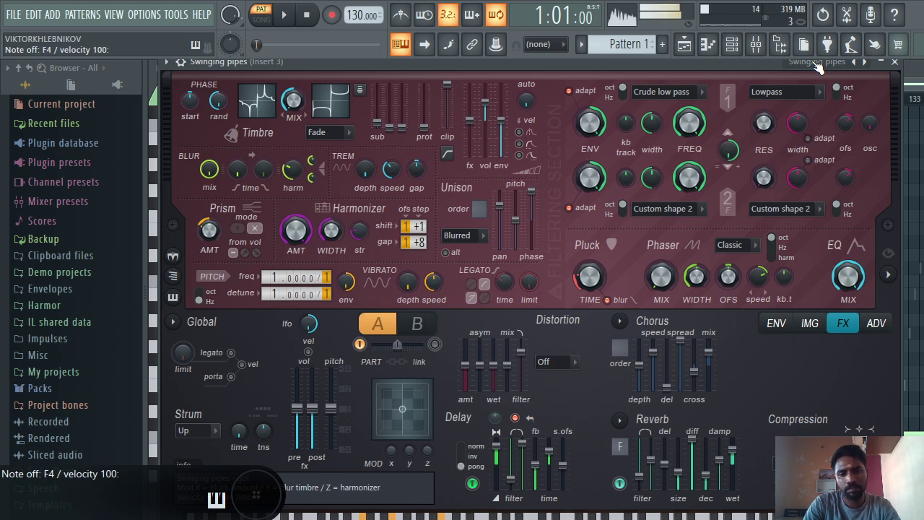
key(b)
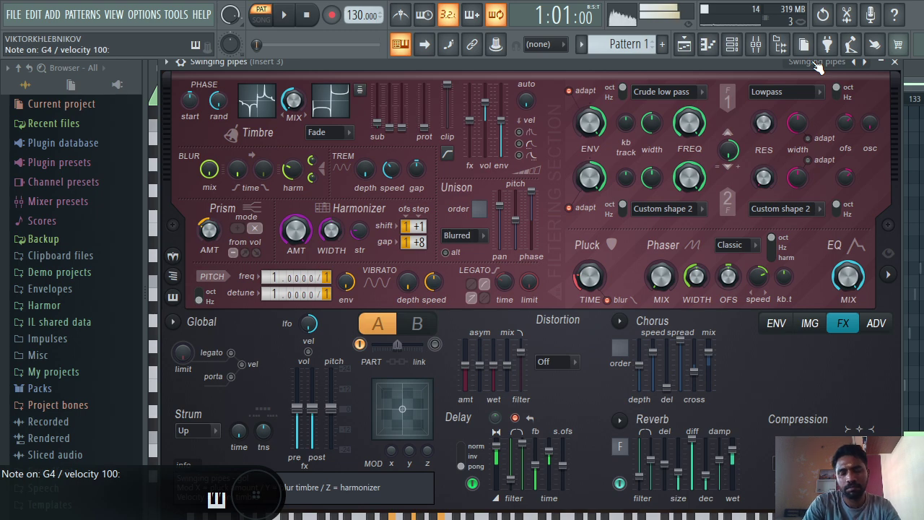
key(n)
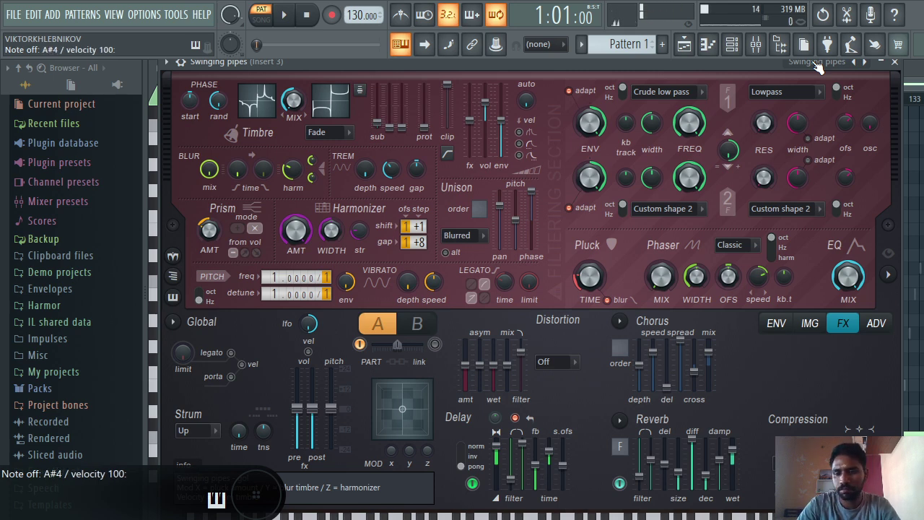
- Try randomizing all of the synth's parameters and return to the Swinging pipes preset by way of The ball
click(817, 64)
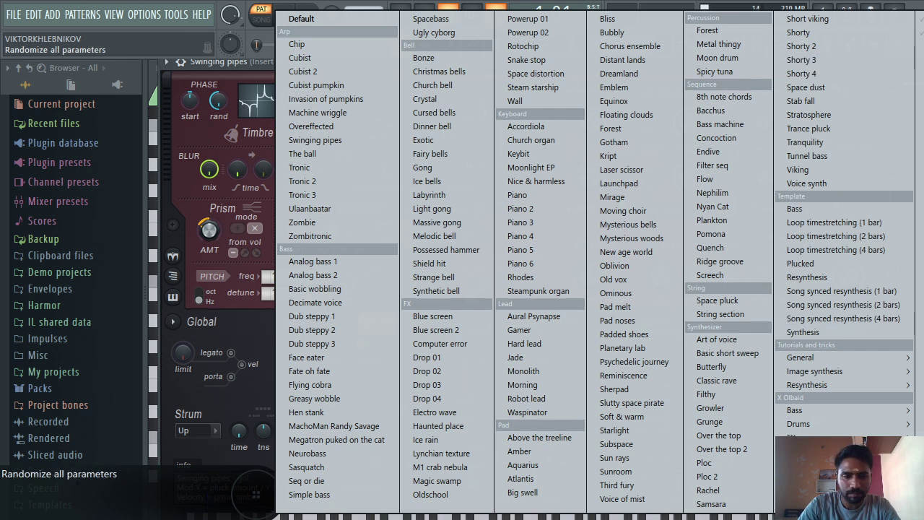
click(315, 140)
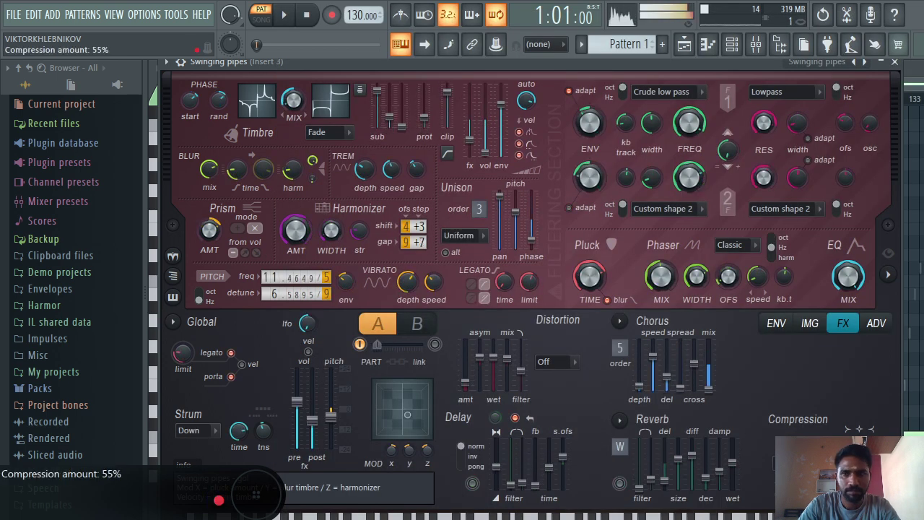
click(864, 62)
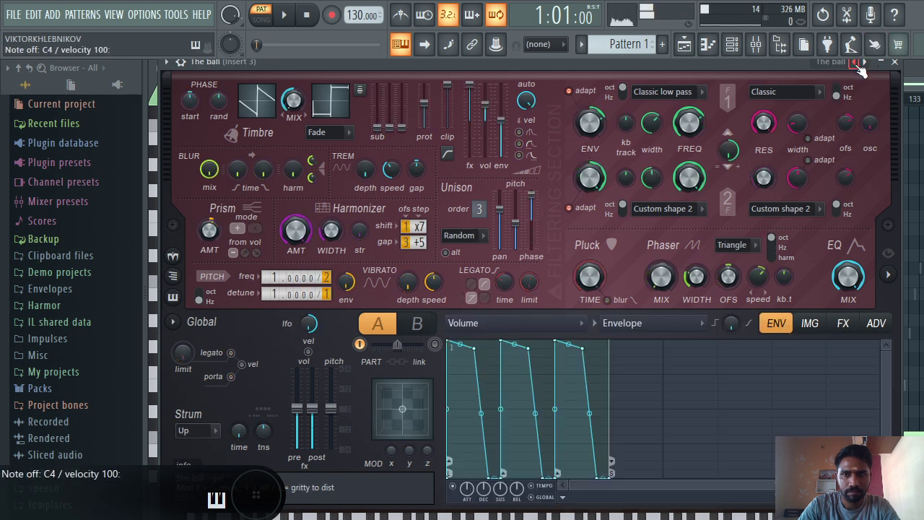
click(855, 62)
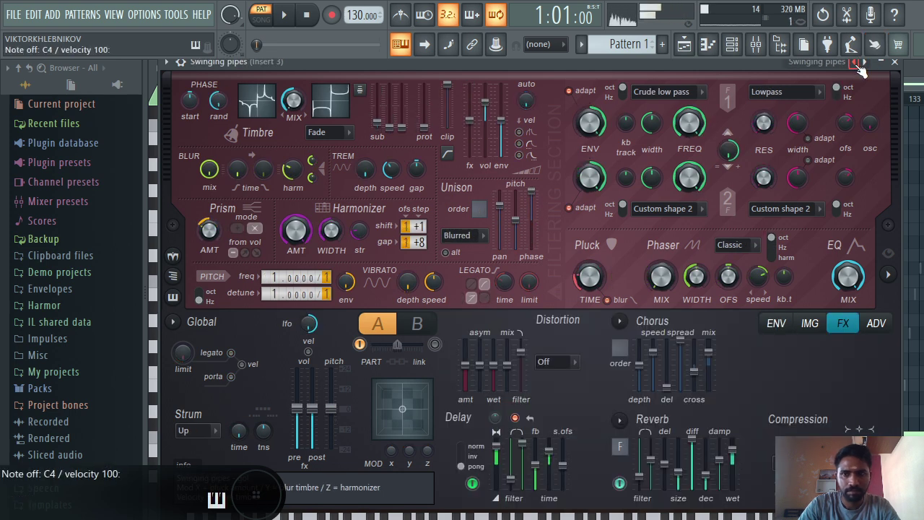
- Play the pattern with the synth window closed and turn down the Swinging pipes channel's volume
click(895, 62)
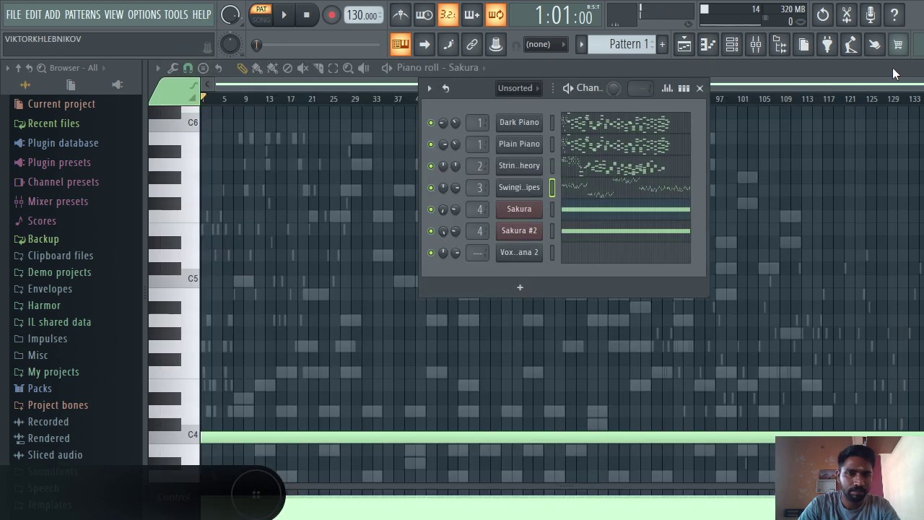
key(space)
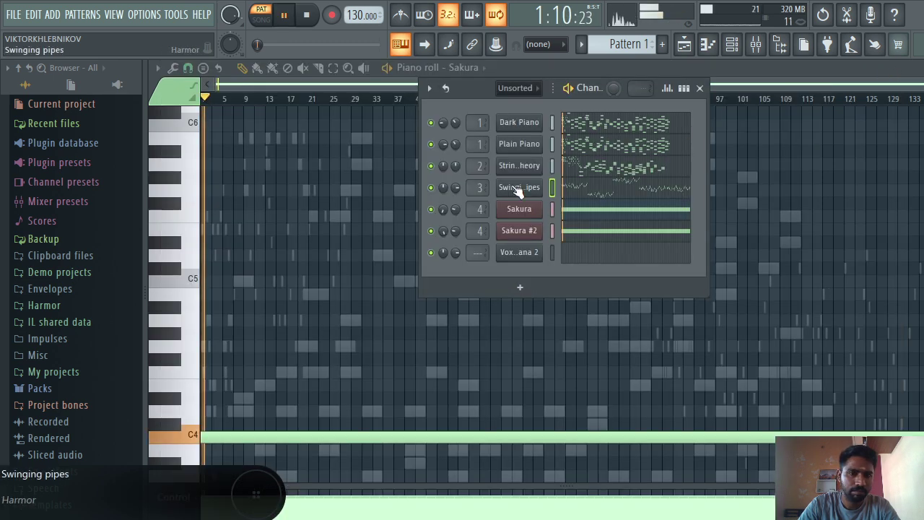
drag(455, 187, 455, 216)
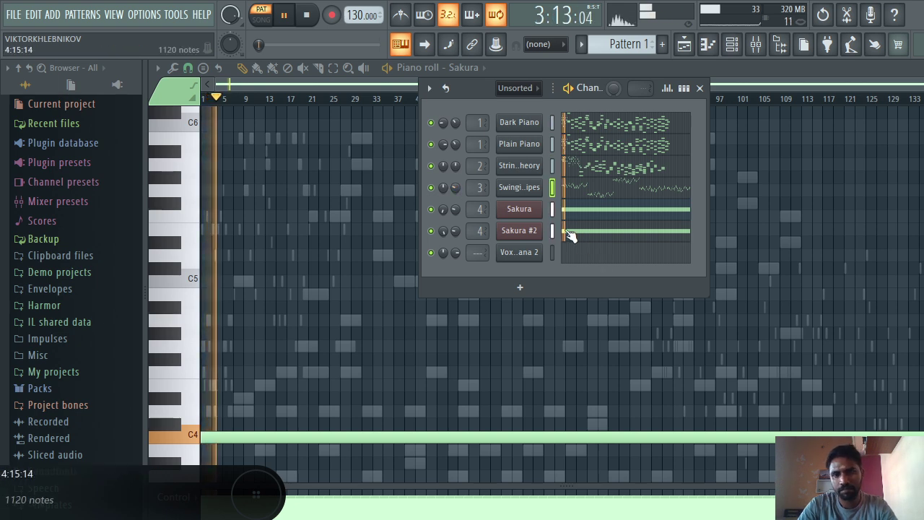
- Draw a D5 note from bar 1 to about bar 109 on the Vox Ogana 2 channel and duplicate it onto F5
click(586, 263)
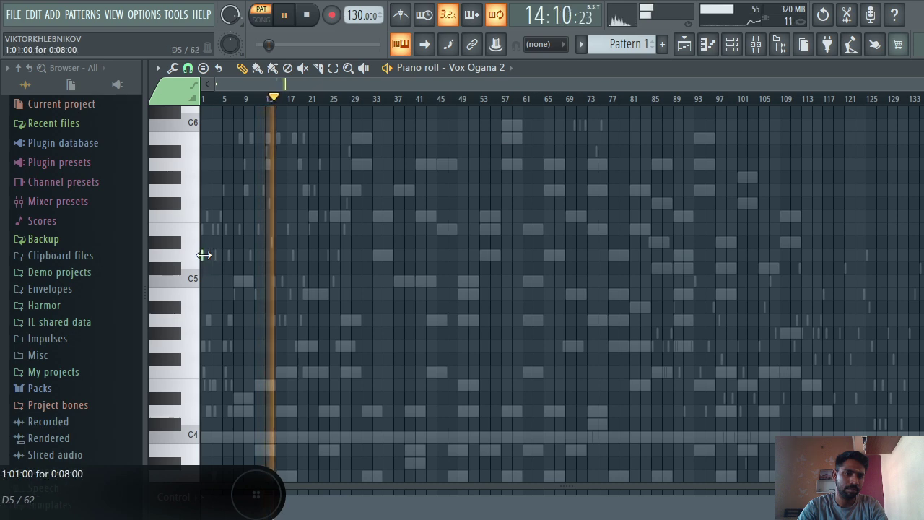
drag(203, 255, 783, 271)
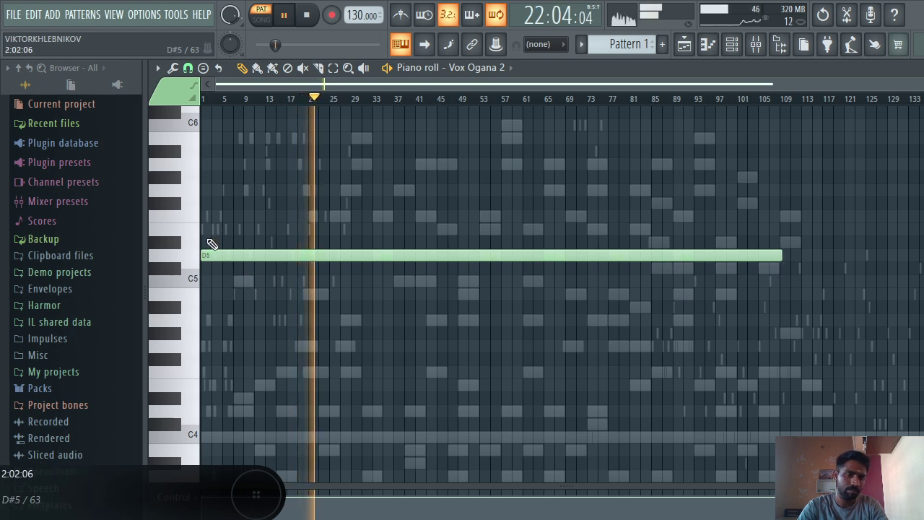
shift+drag(210, 241, 217, 208)
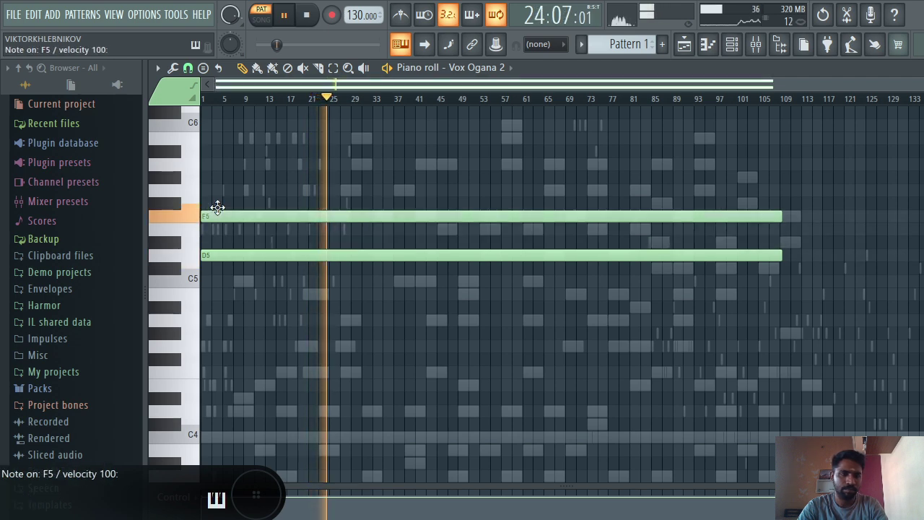
- Restart playback of the pattern and lower the Swinging pipes channel's volume to 18% in the channel rack
key(space)
key(space)
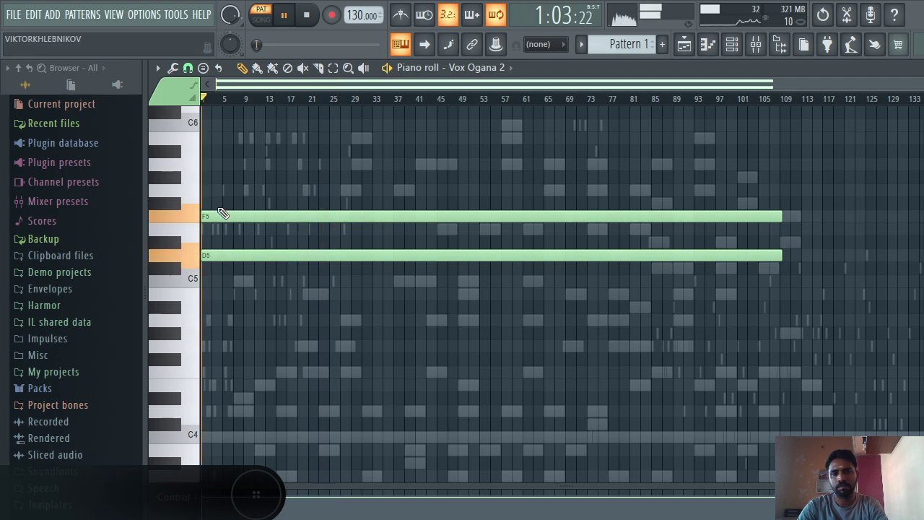
click(731, 44)
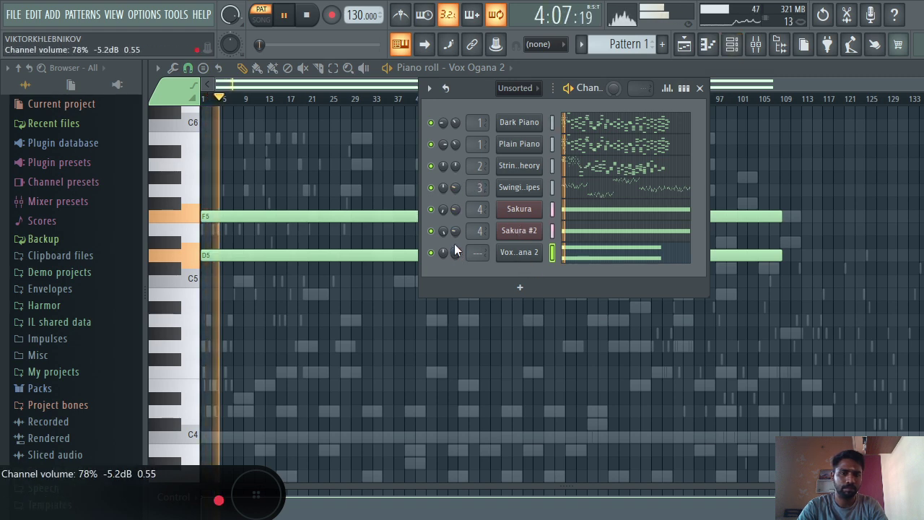
scroll(455, 249, down, 5)
scroll(455, 188, down, 4)
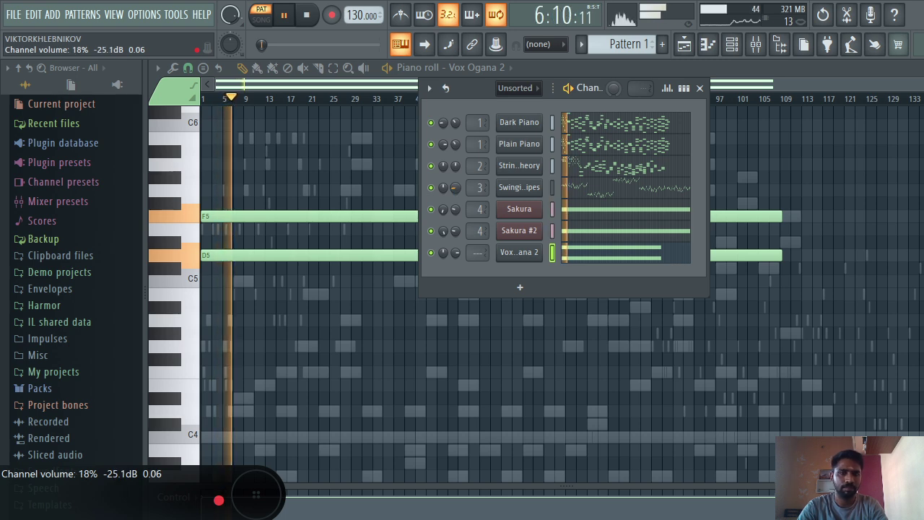
- Fine-tune the Swinging pipes channel's volume to 17% and return to the Vox Ogana 2 piano roll
scroll(454, 188, down, 3)
scroll(455, 188, up, 3)
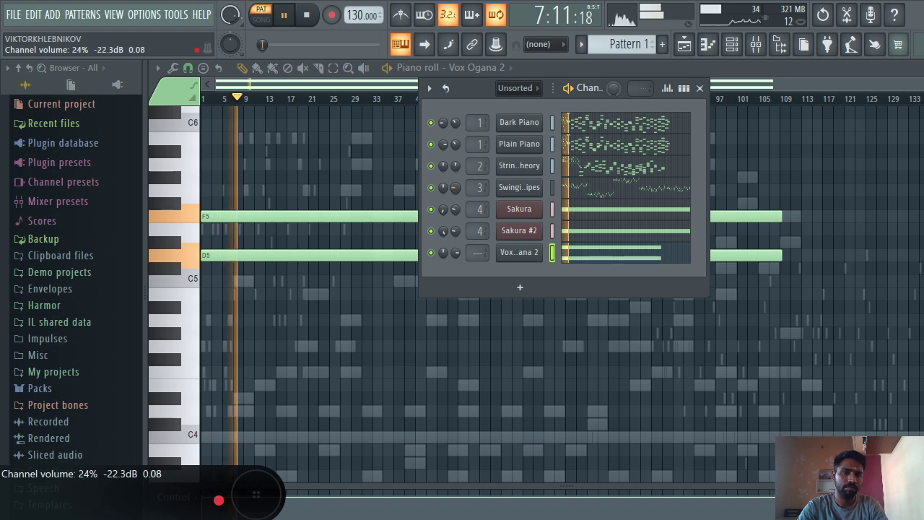
scroll(455, 188, down, 3)
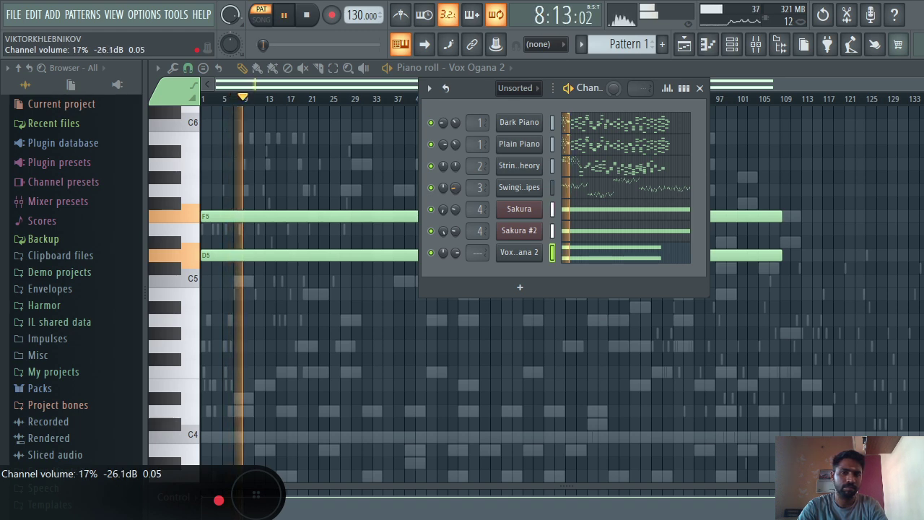
click(646, 259)
click(647, 259)
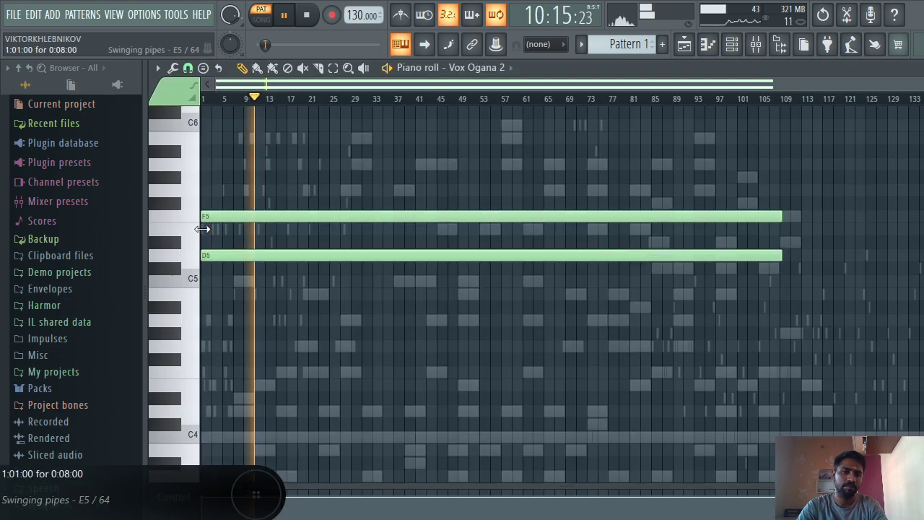
- Try a G5 note starting at bar 19 and shorten it to about four and a half bars
click(252, 241)
drag(305, 238, 322, 188)
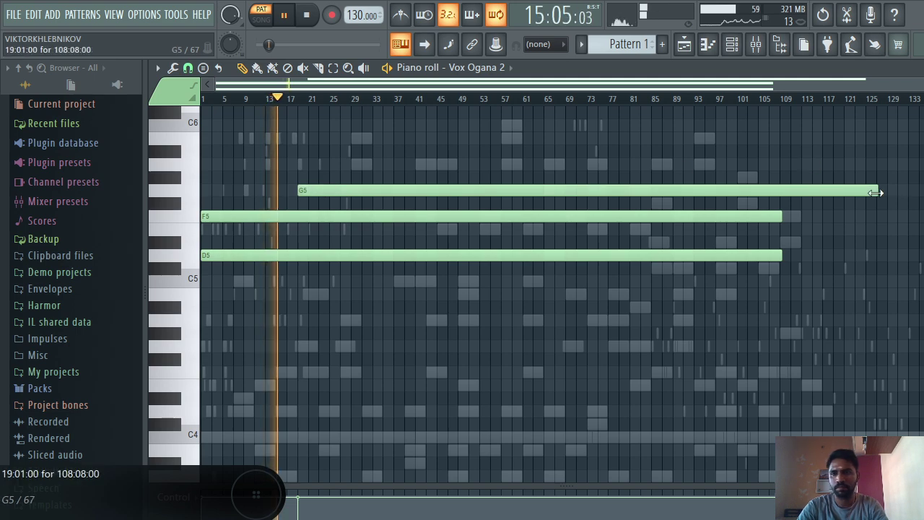
drag(877, 190, 396, 190)
drag(386, 248, 340, 256)
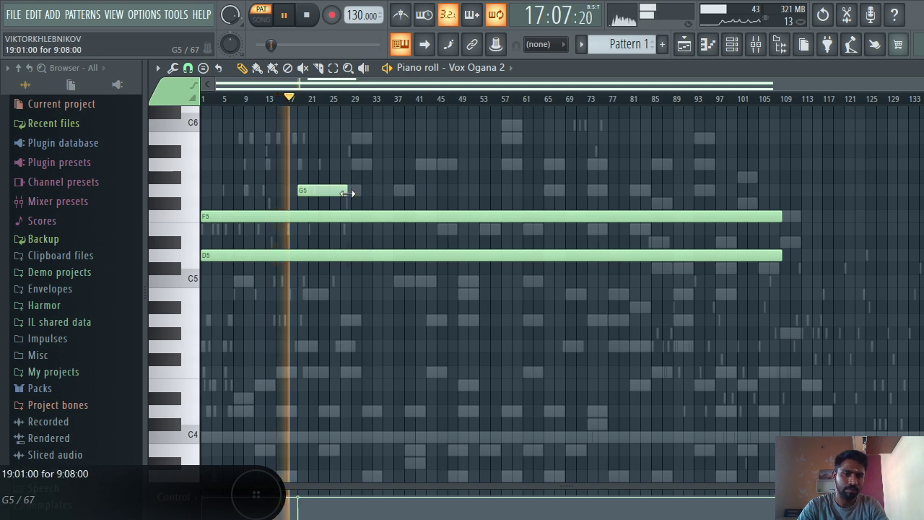
drag(347, 194, 321, 194)
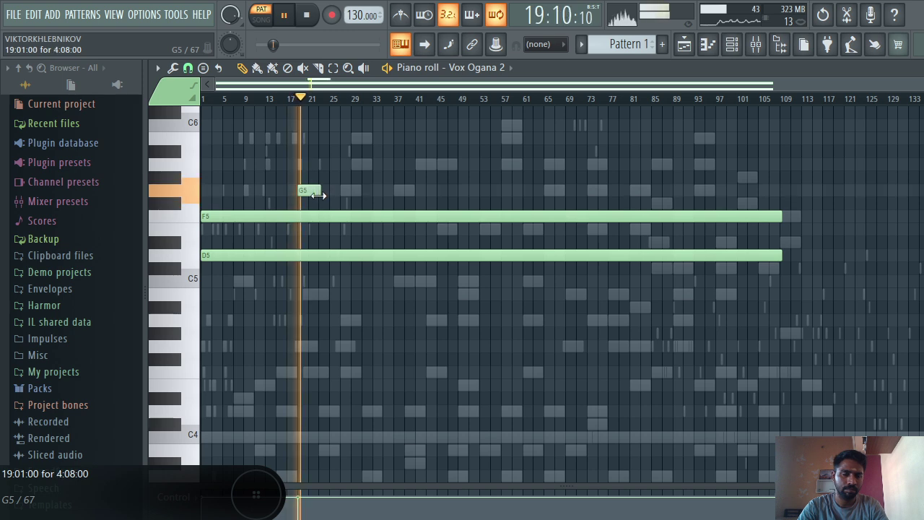
- Add an A#4 note, lengthen it to about 48 bars and move its start to bar 1
click(331, 307)
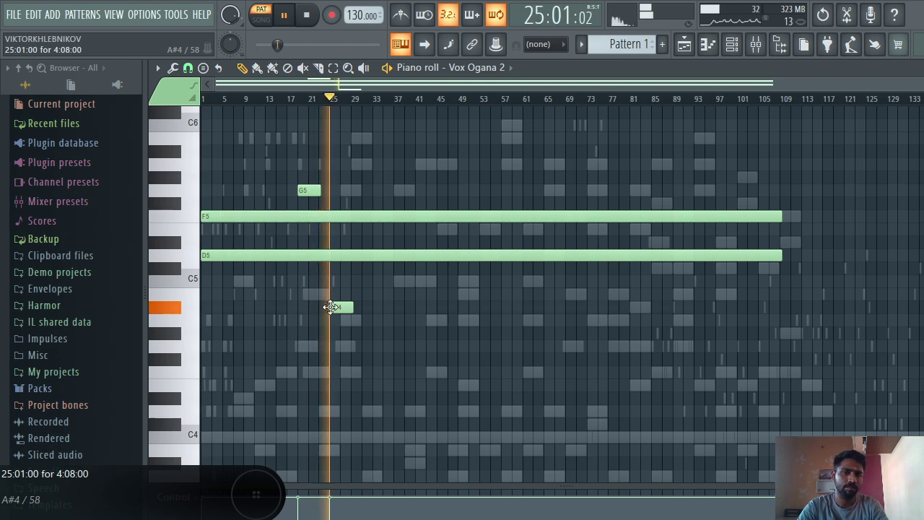
drag(354, 309, 589, 310)
drag(450, 309, 298, 309)
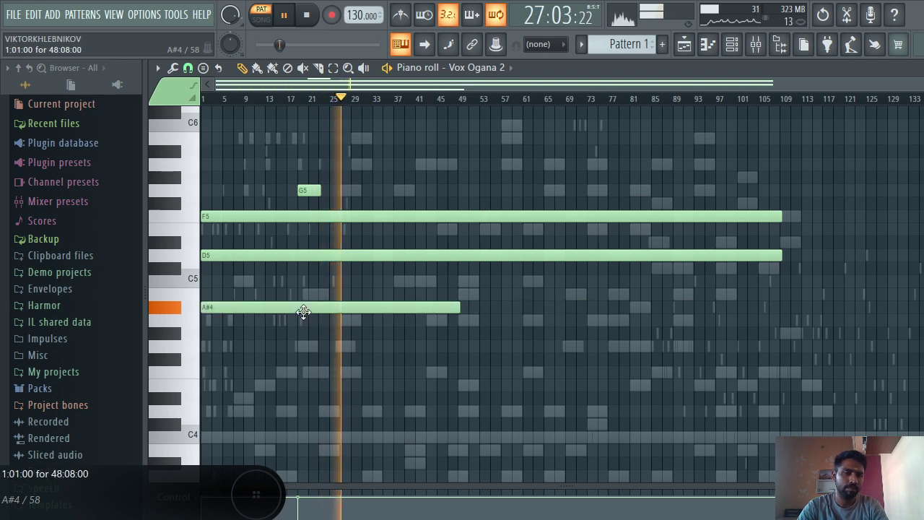
- Delete the short G5 note and extend the A#4 note to end with the F5 and D5 notes
key(space)
right_click(307, 190)
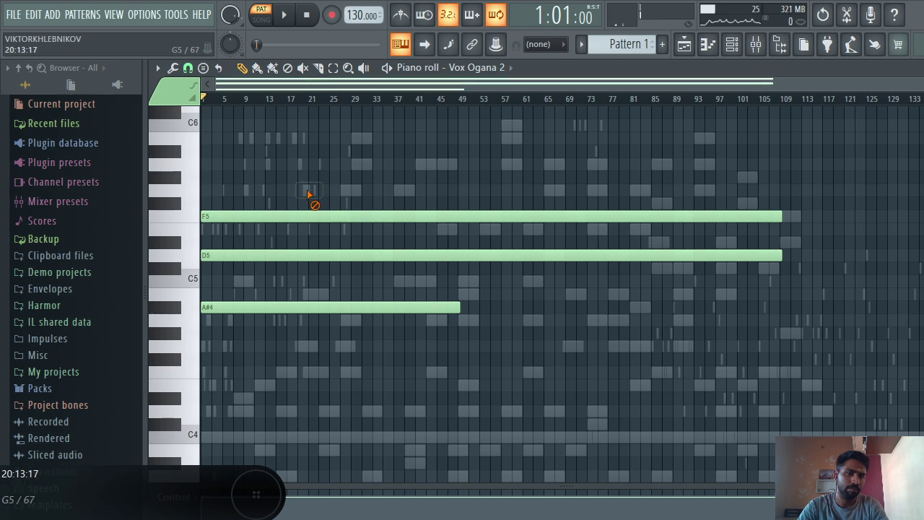
key(space)
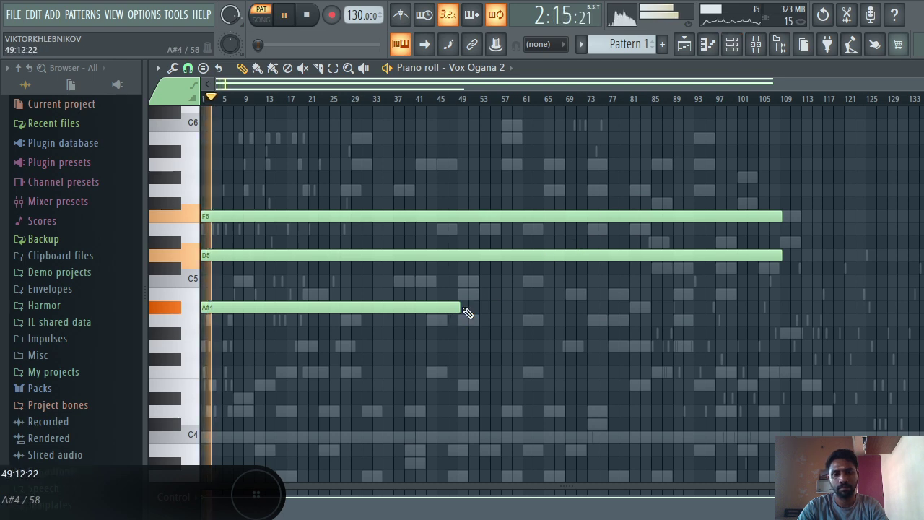
drag(459, 308, 771, 289)
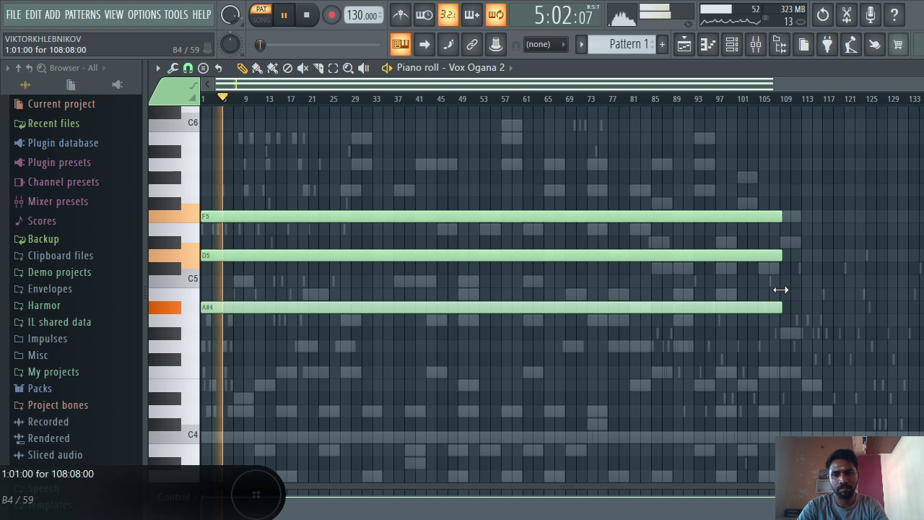
- Add G#4, B4 and D#5 notes starting at bar 15, each as long as the existing sustained notes
click(733, 45)
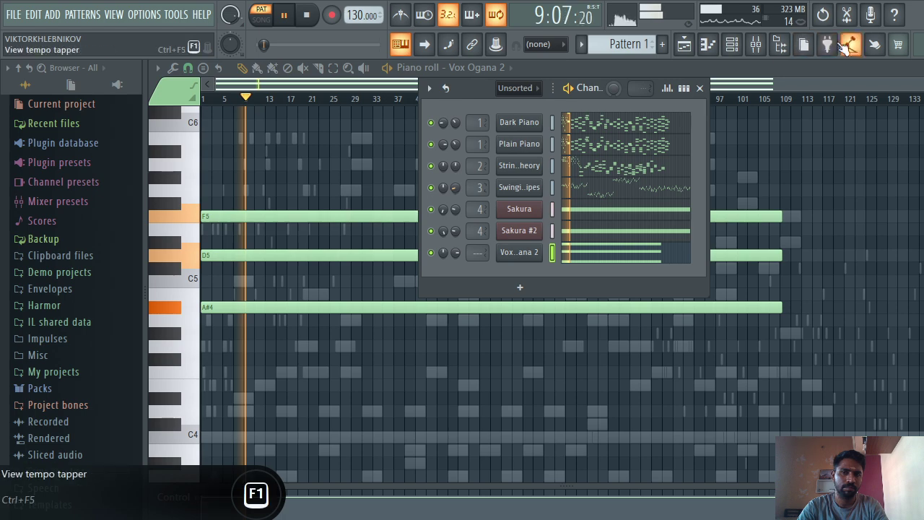
click(702, 89)
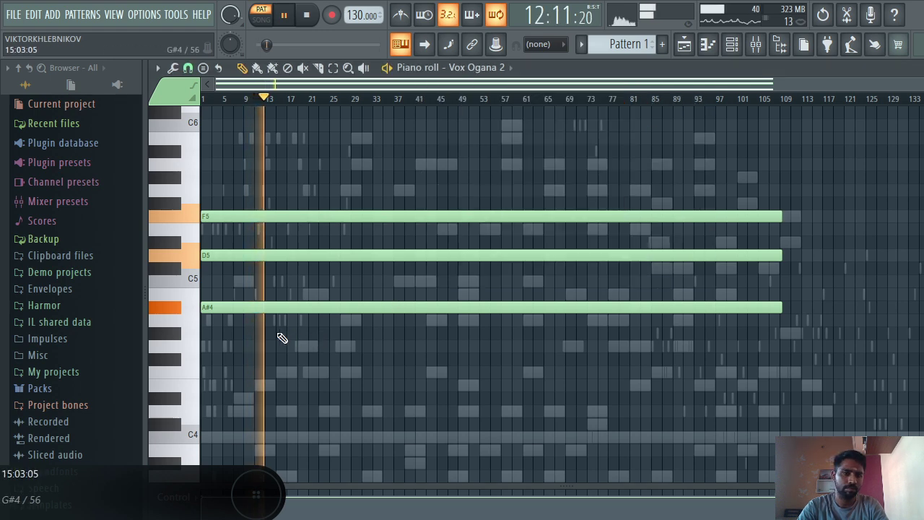
click(279, 333)
click(279, 293)
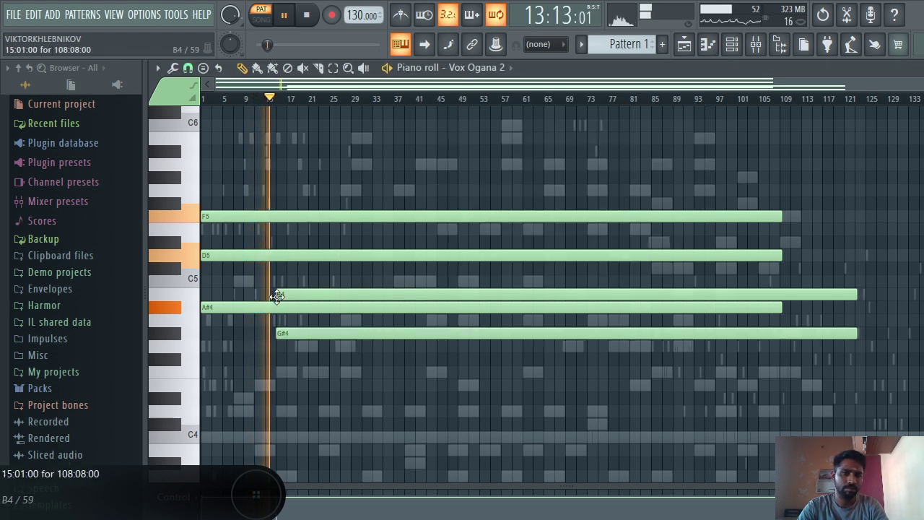
click(280, 242)
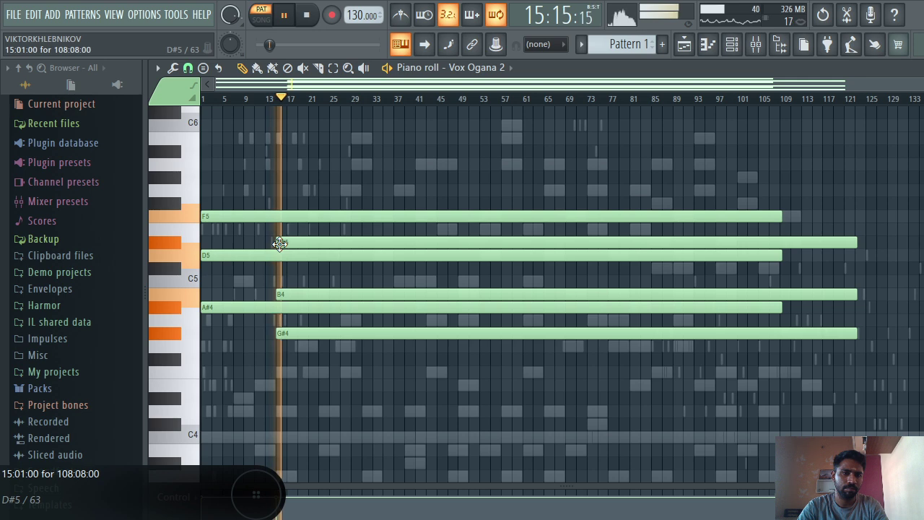
- Try the Vox Ogana 1 preset on the Ogun channel and close the synth window
click(732, 45)
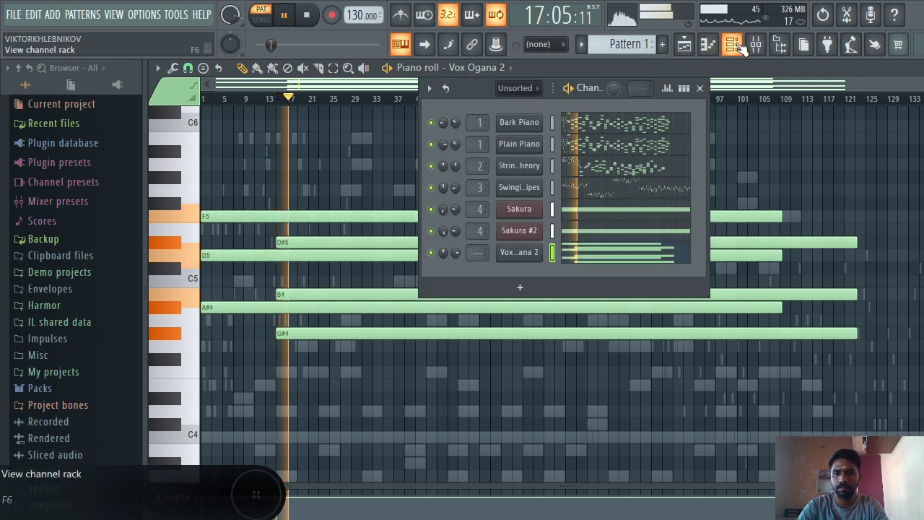
click(526, 255)
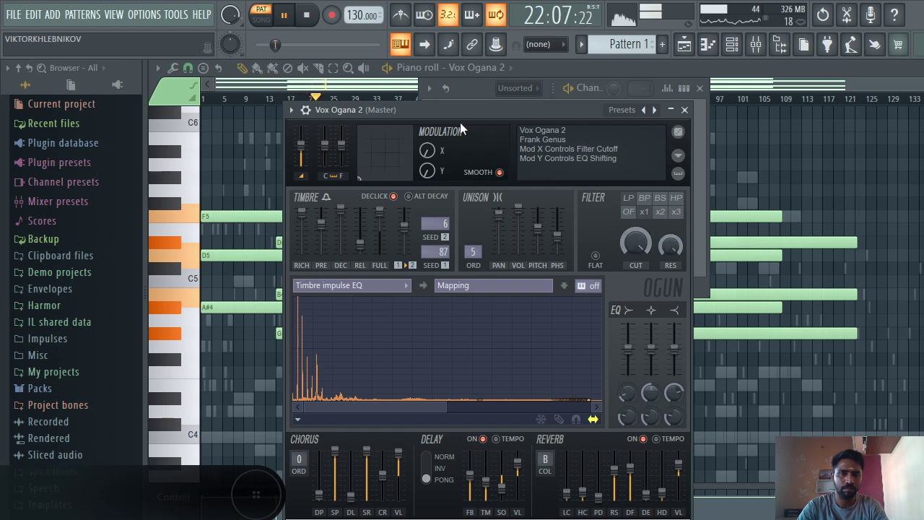
drag(468, 111, 474, 84)
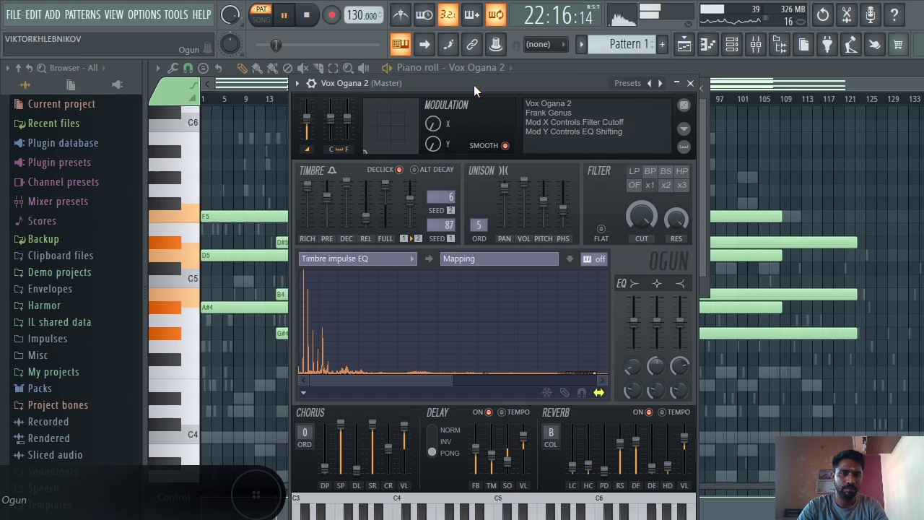
click(650, 82)
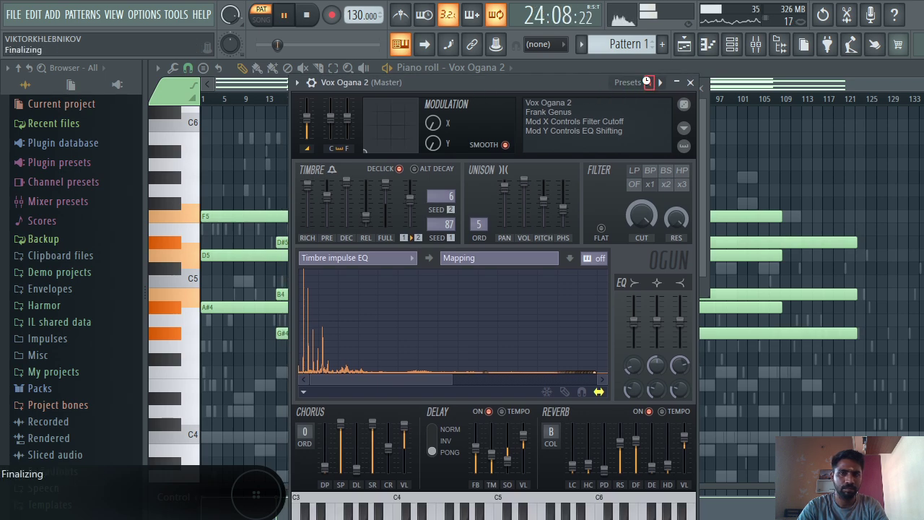
click(691, 83)
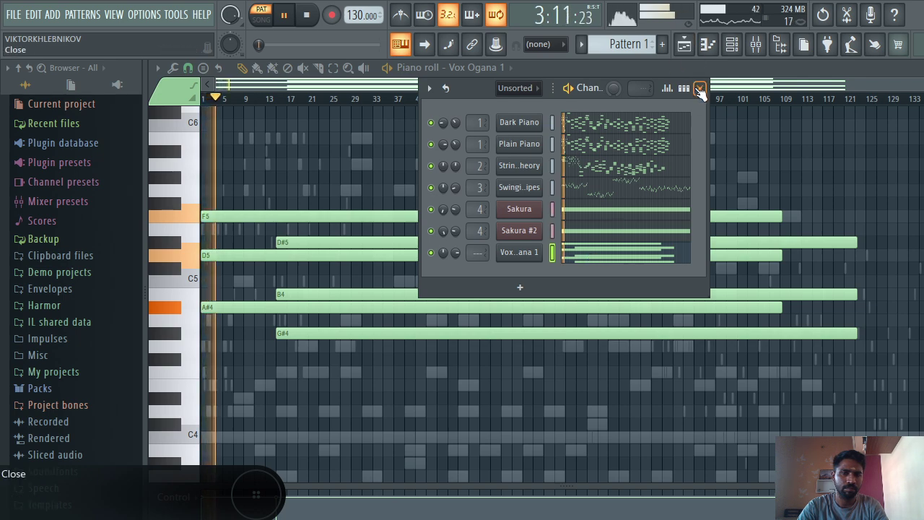
- Try shaping the Vox Ogana 1 sound by raising the middle EQ band, setting Modulation X to 56% and lowering the synth's volume
click(524, 256)
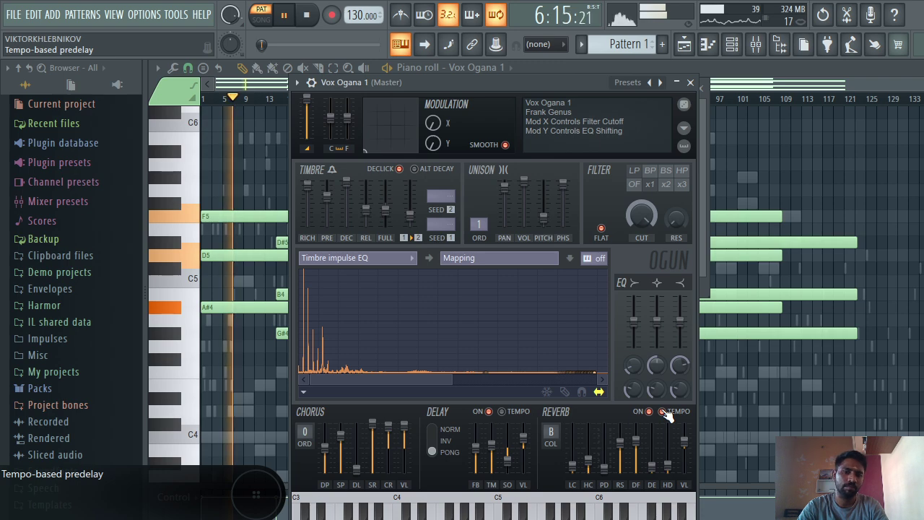
drag(657, 318, 657, 295)
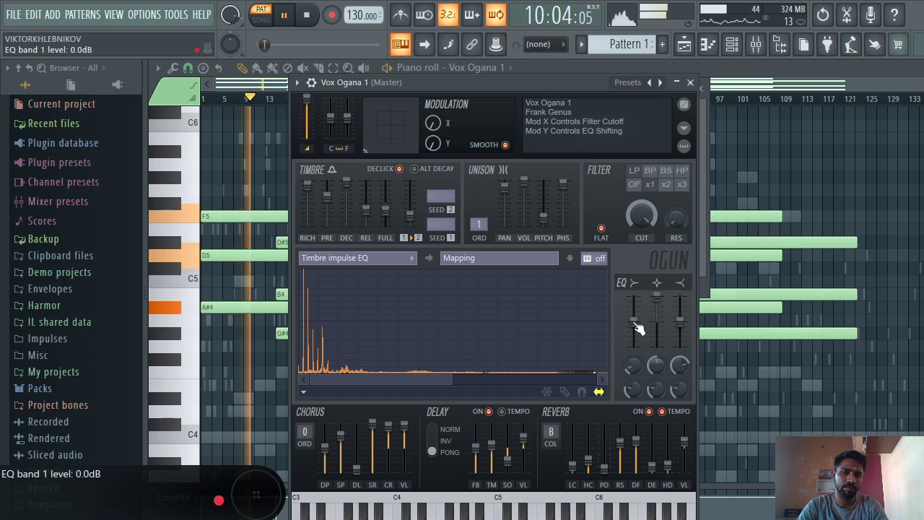
mouse_move(592, 261)
mouse_down()
mouse_move(592, 275)
mouse_move(593, 262)
mouse_up()
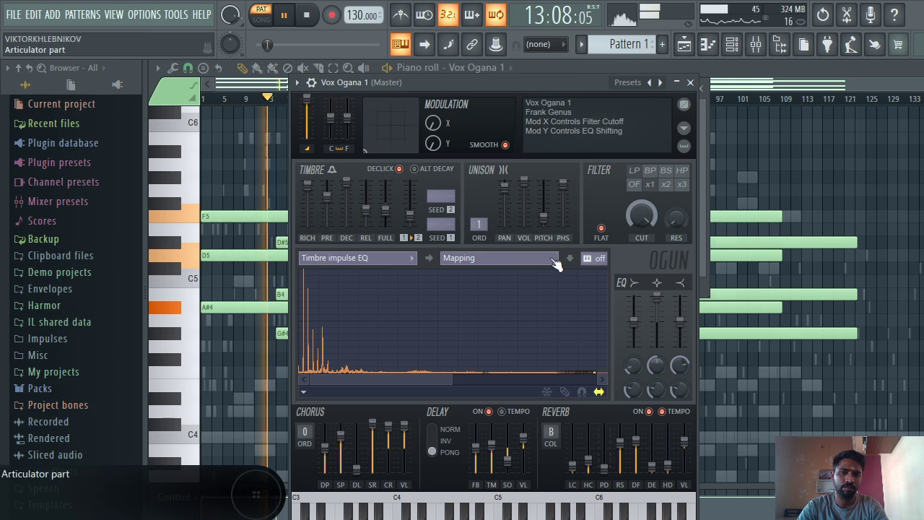
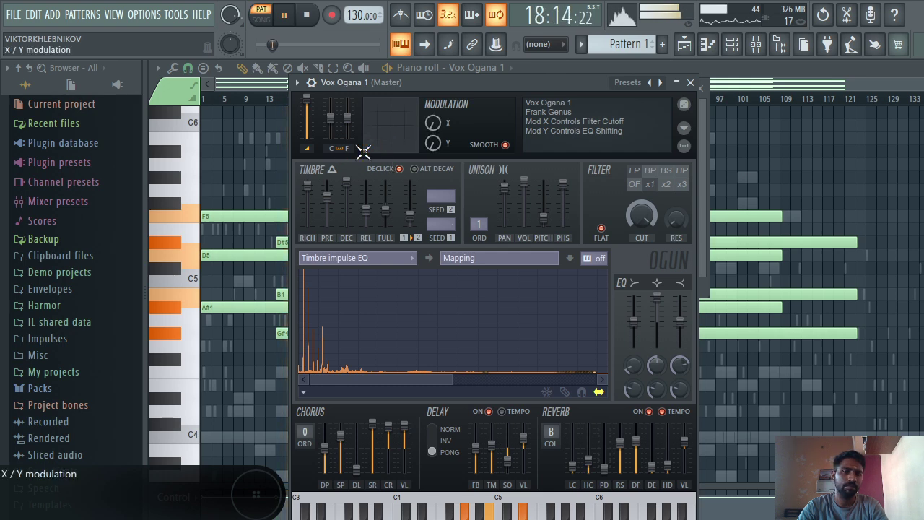
drag(363, 151, 383, 129)
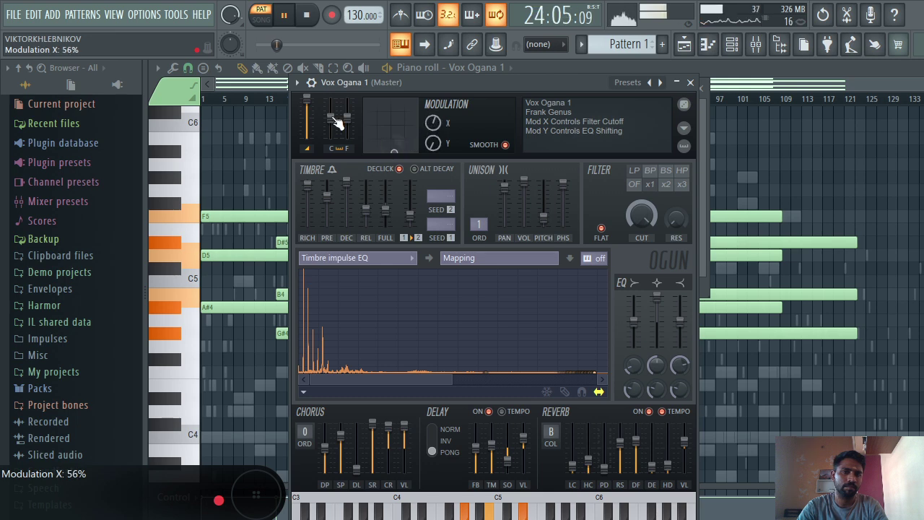
drag(306, 96, 306, 122)
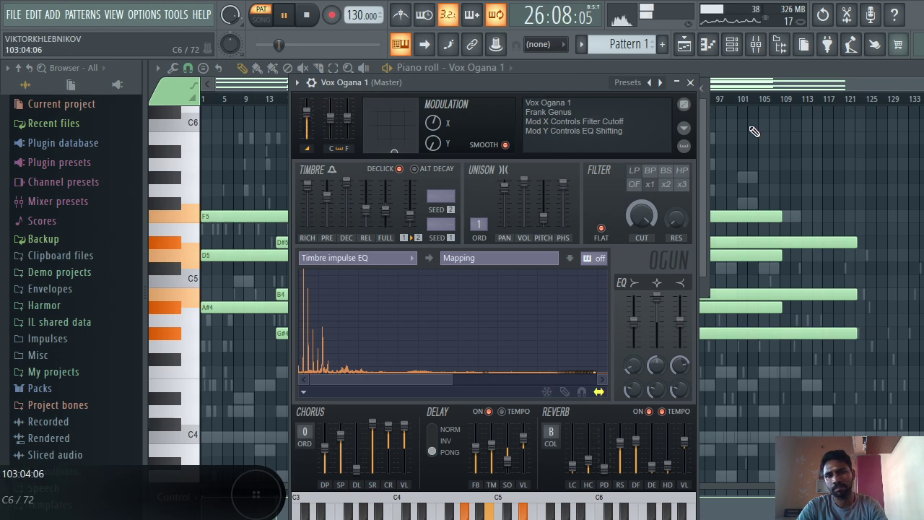
- Try the Stereoized chorus preset on the Vox Ogana 1 synth and close its window
click(684, 129)
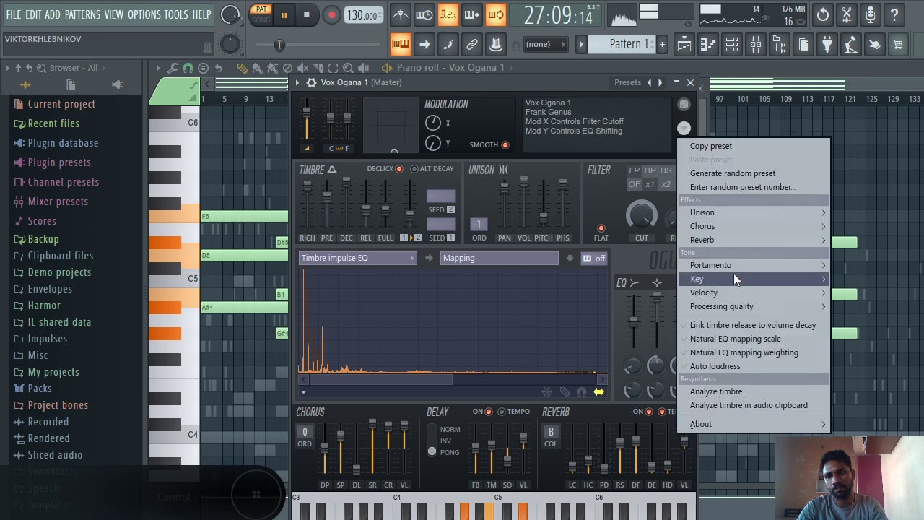
mouse_move(735, 227)
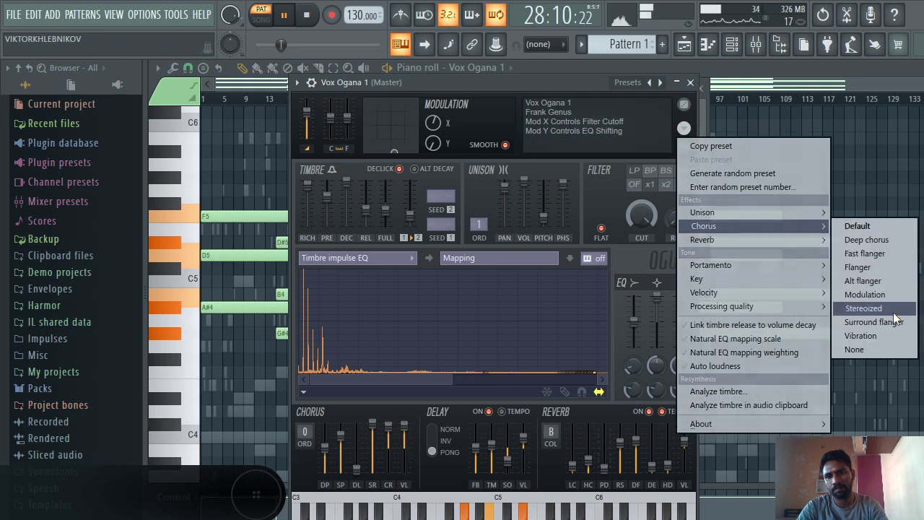
click(884, 298)
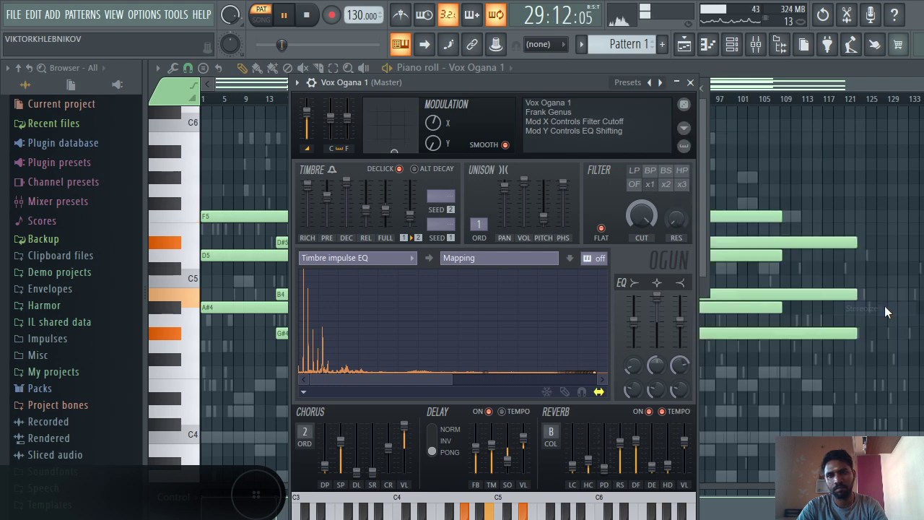
click(690, 82)
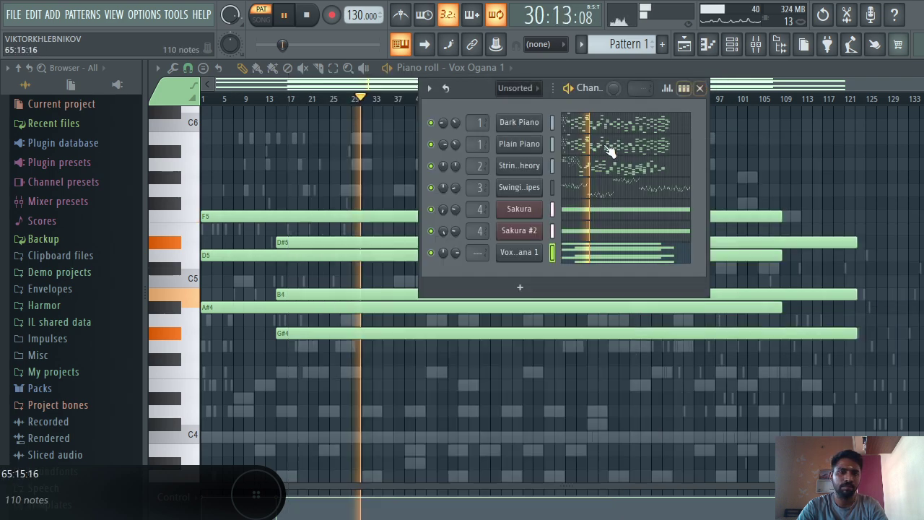
- Switch the Ogun channel back to the Vox Ogana 2 preset and close the synth window
click(520, 253)
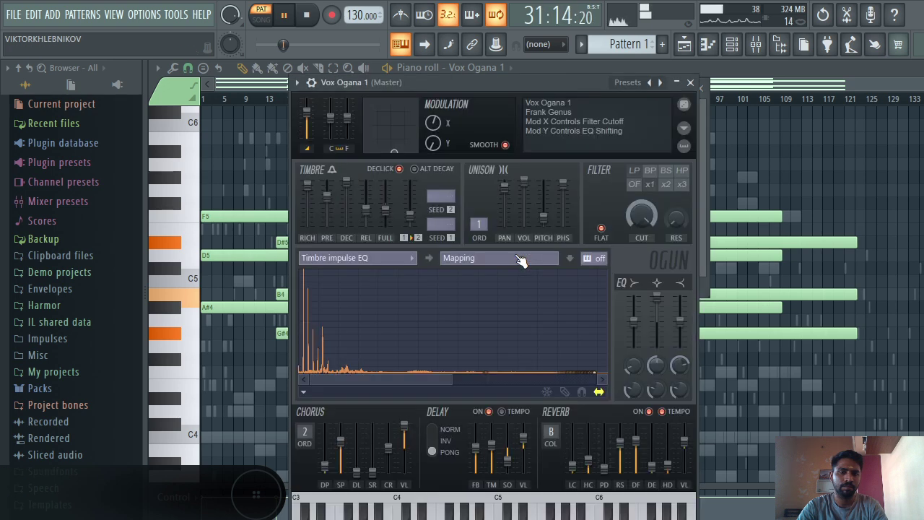
click(660, 84)
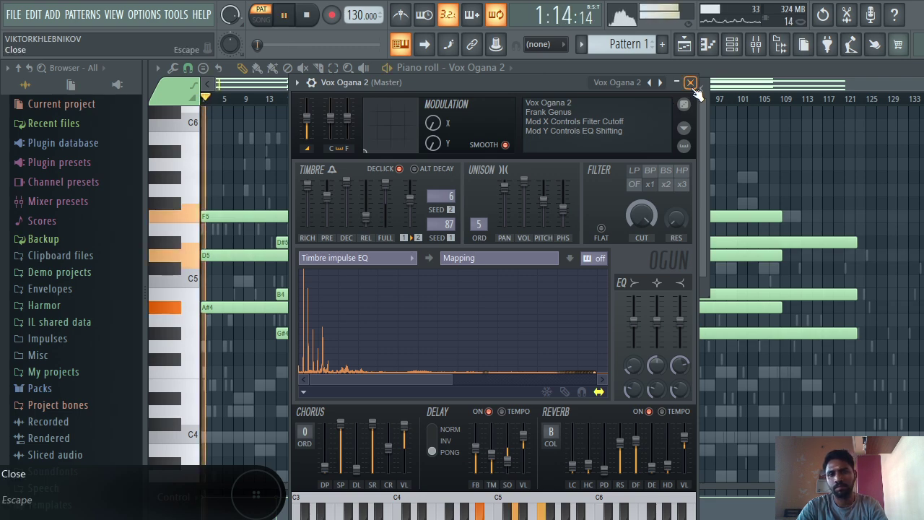
click(690, 83)
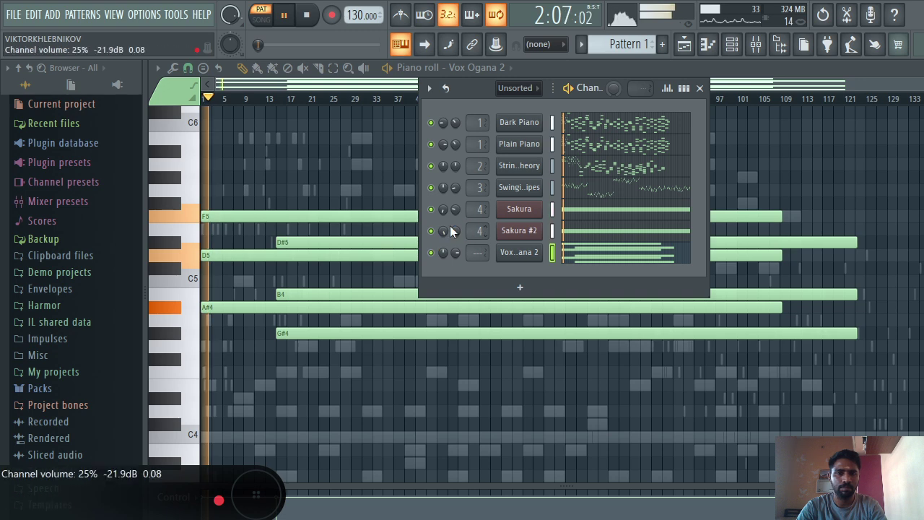
- Mute the Swinging pipes channel and close the channel rack
click(431, 188)
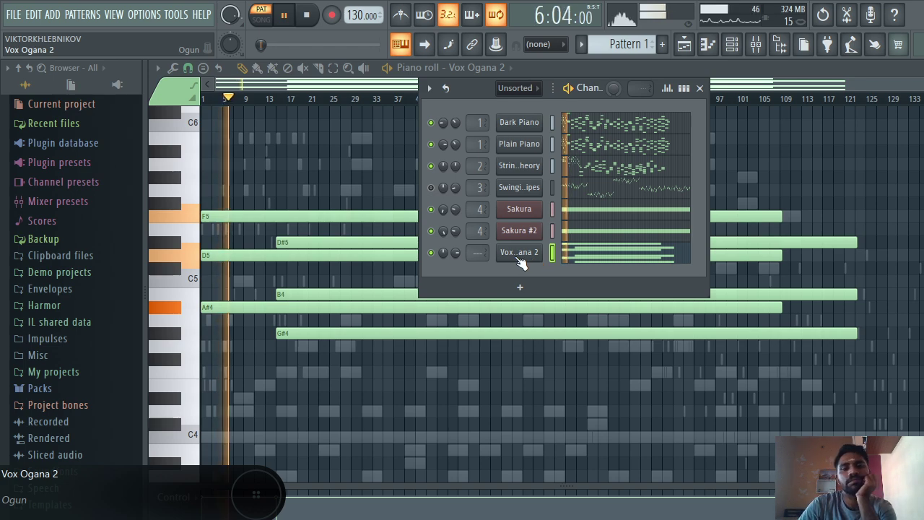
click(700, 88)
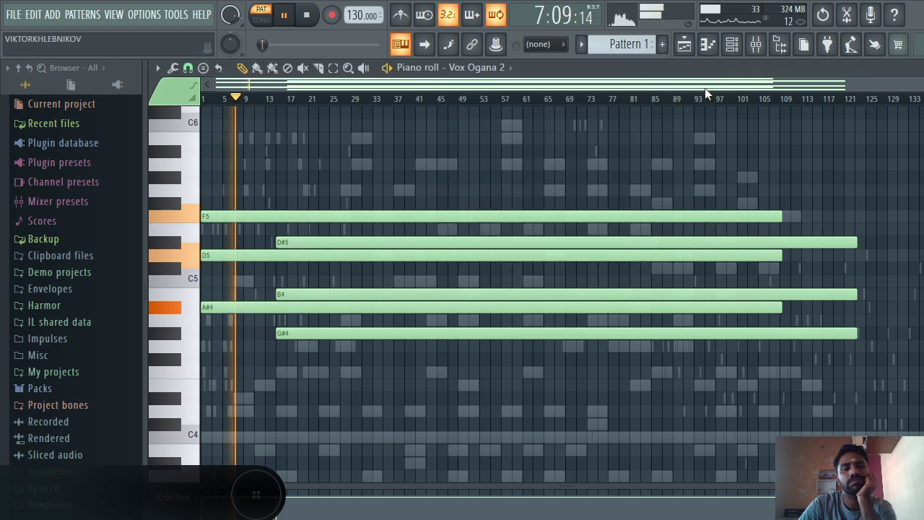
- Add a C#5 note at bar 11 shortened to 4:08:00, and matching E5 and C5 notes at bar 19
click(258, 268)
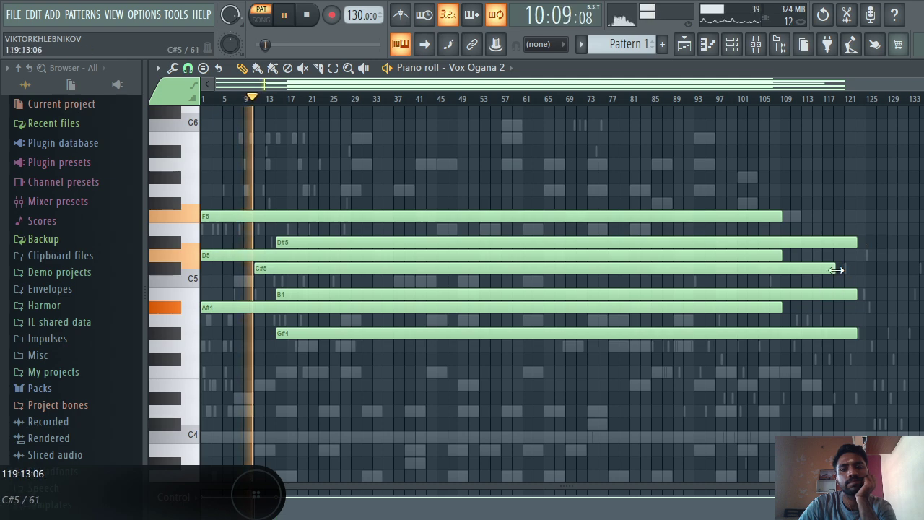
drag(834, 268, 316, 315)
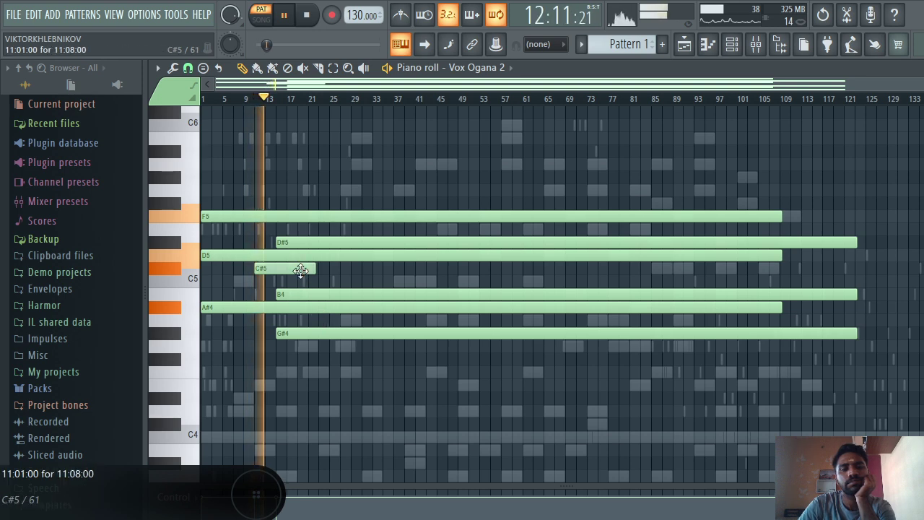
drag(316, 268, 272, 270)
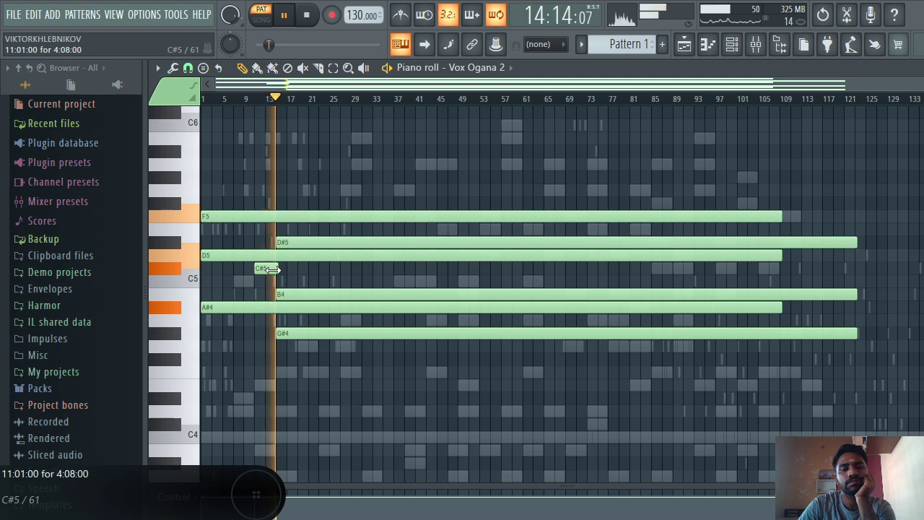
click(303, 229)
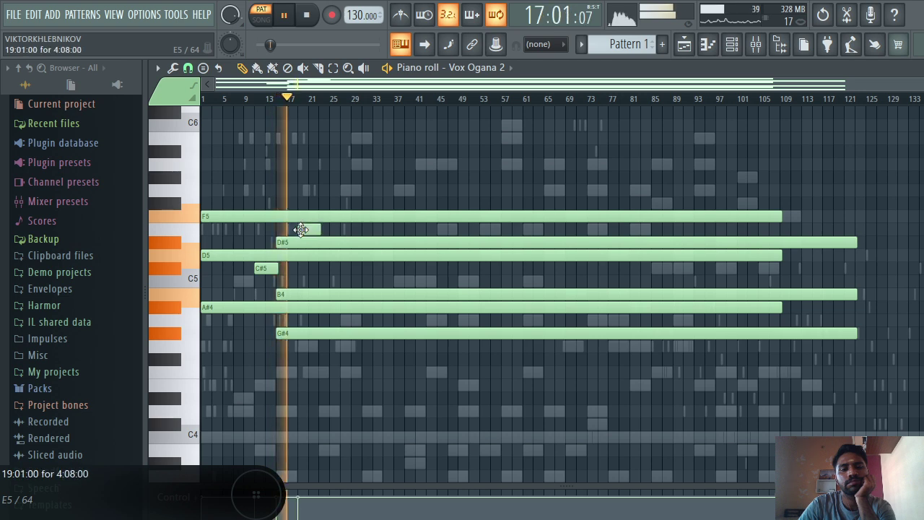
click(301, 280)
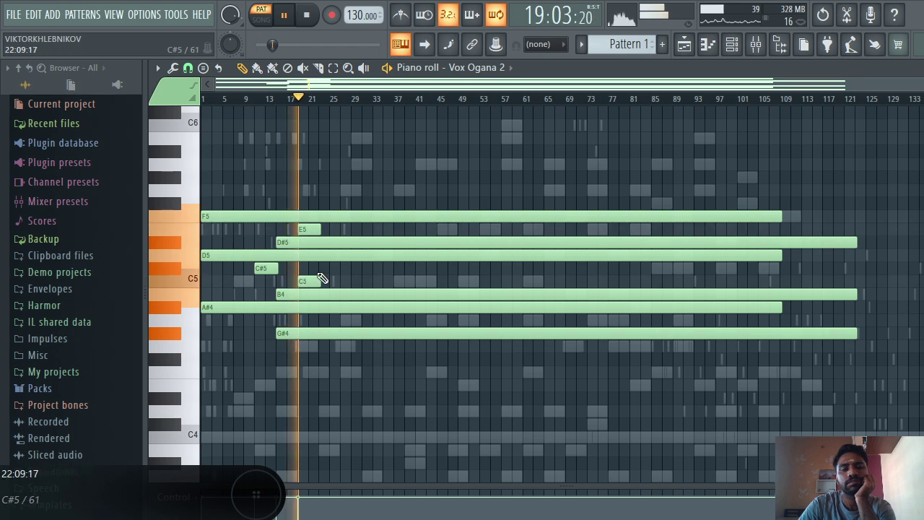
- Add short C#5 and E4 notes at bar 25, aligning the E4 with the start of the C#5
click(335, 270)
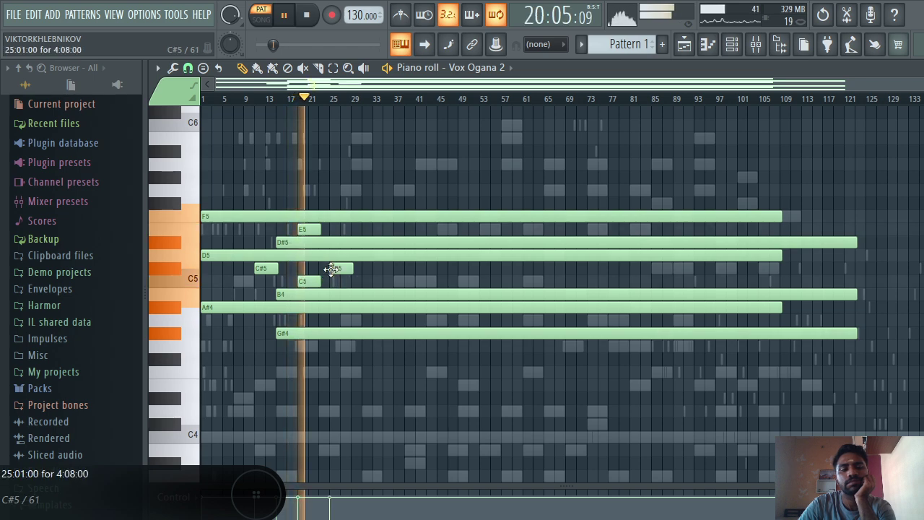
click(342, 385)
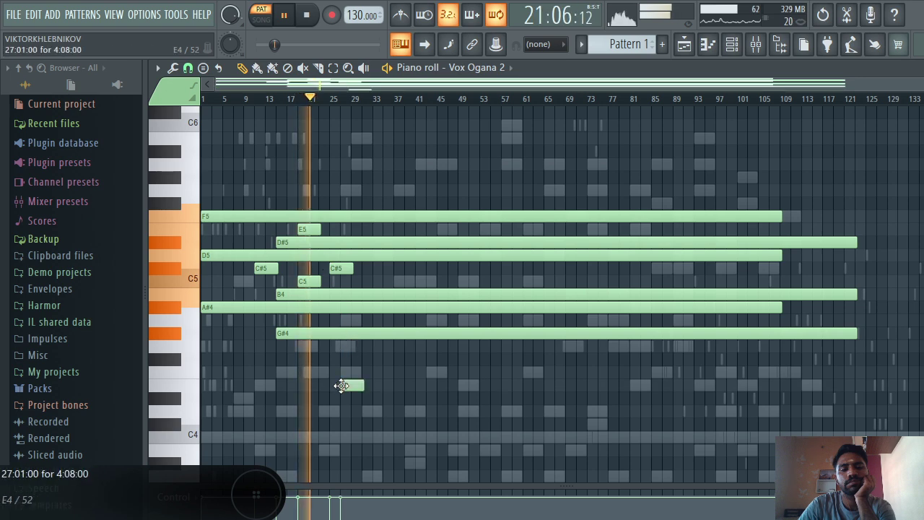
drag(349, 386, 337, 387)
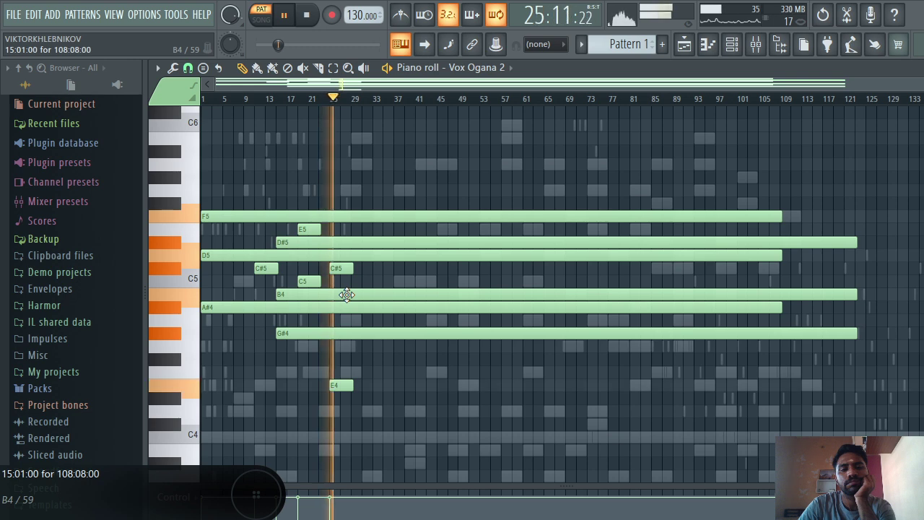
- Add two short three-note chords: G5, E5 and C5 at bar 33, and F#5, C#5 and A4 at bar 41
click(374, 190)
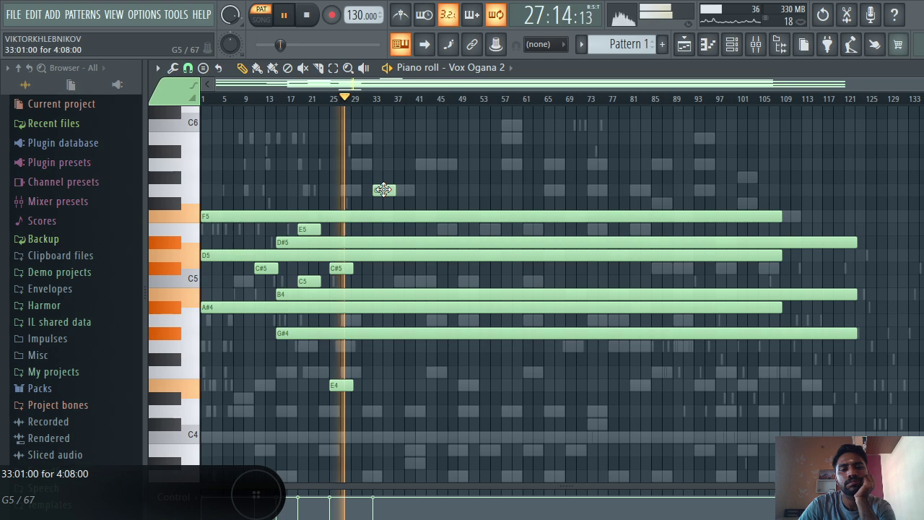
click(376, 230)
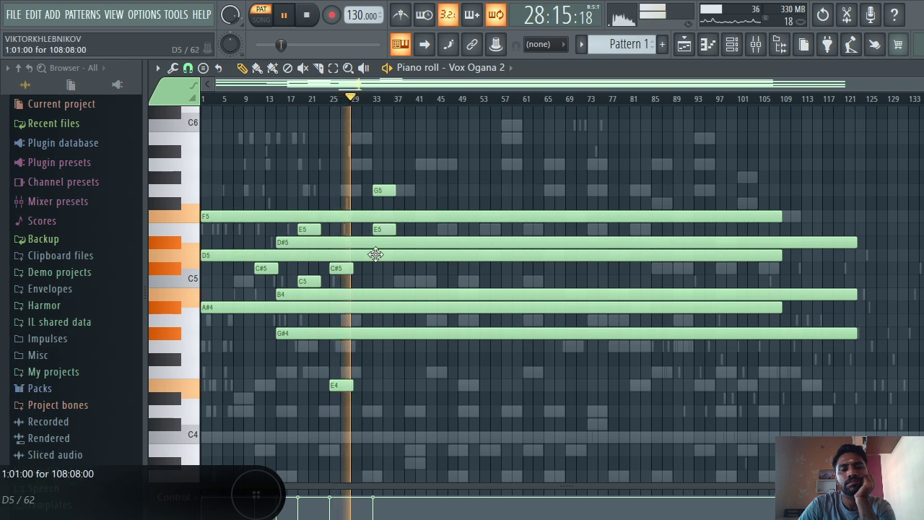
click(375, 282)
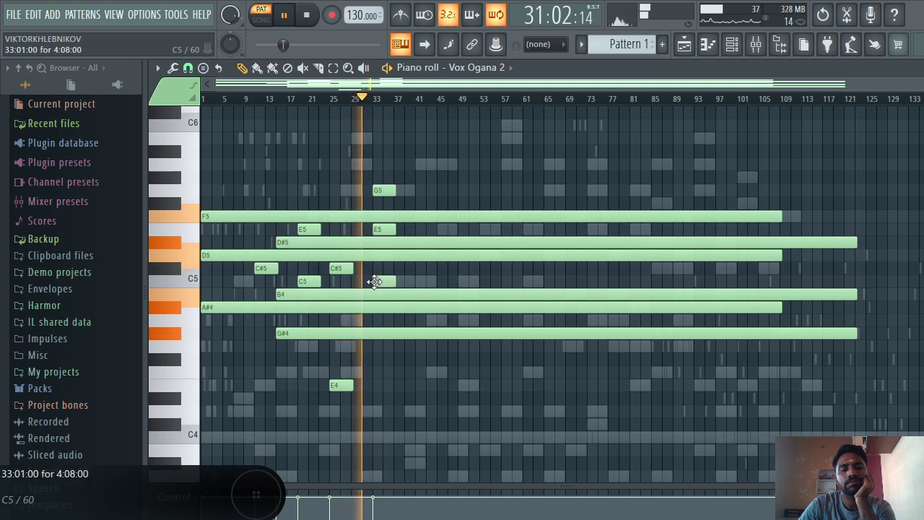
click(418, 204)
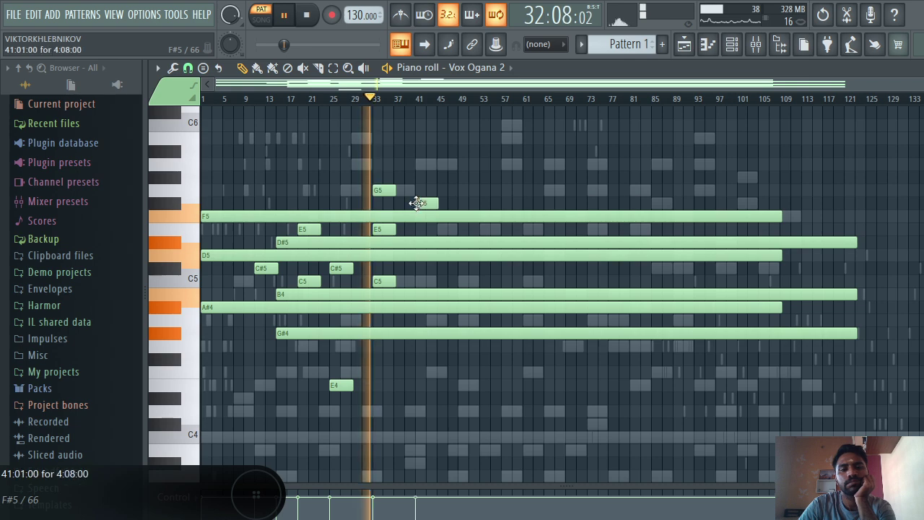
click(419, 268)
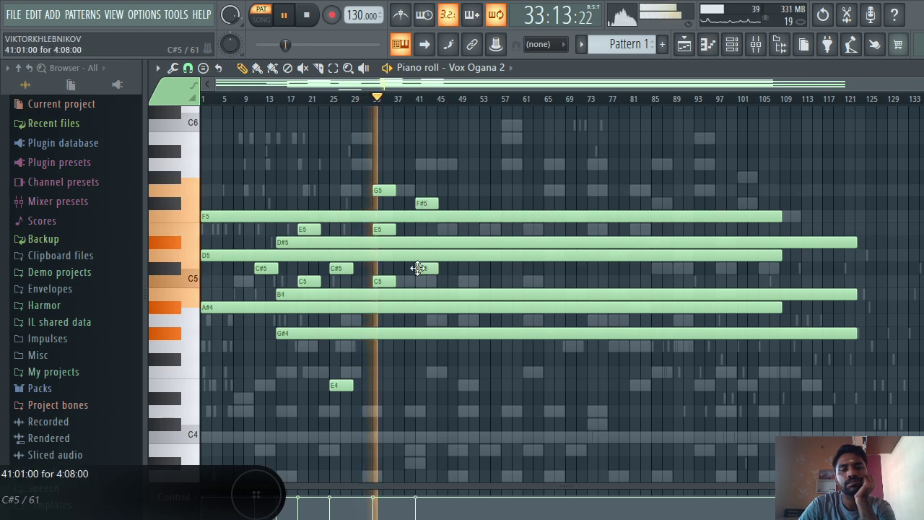
click(418, 322)
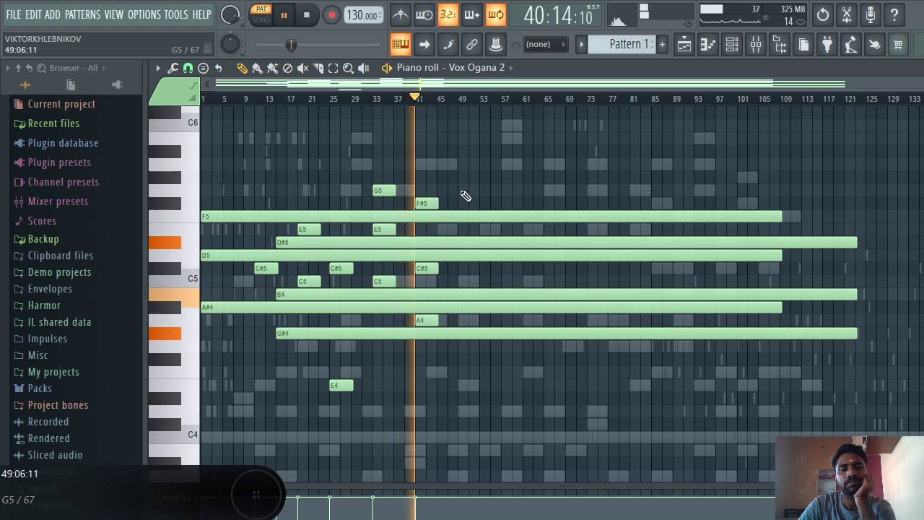
- Add a G5, C#5 and G4 chord at bar 49 with each note 7:08:00 long
click(466, 190)
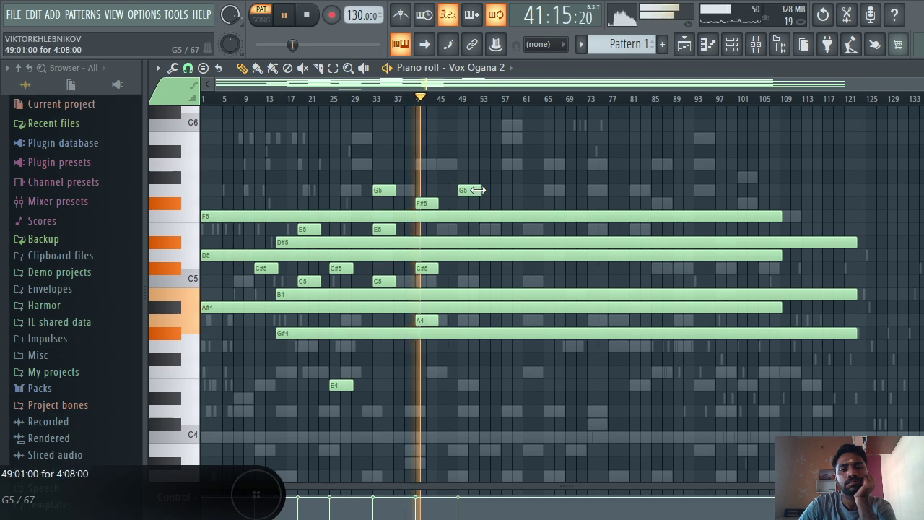
drag(478, 190, 496, 191)
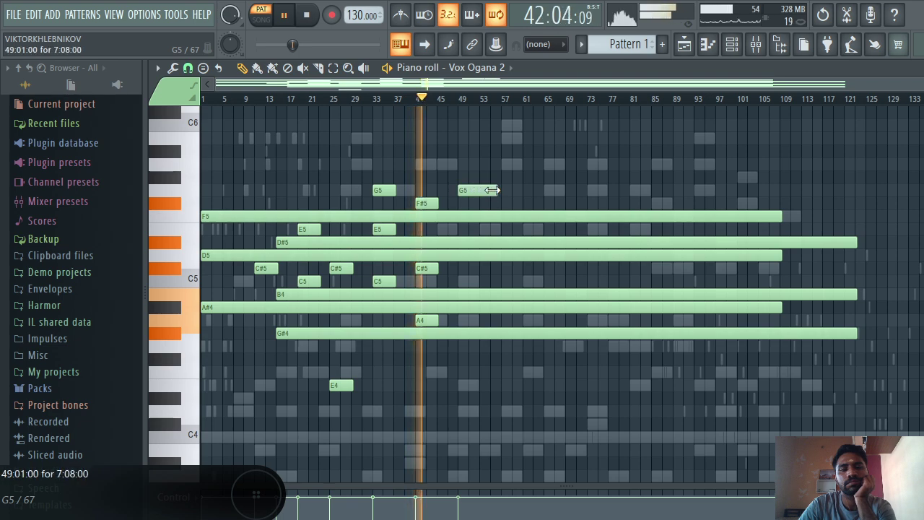
click(465, 269)
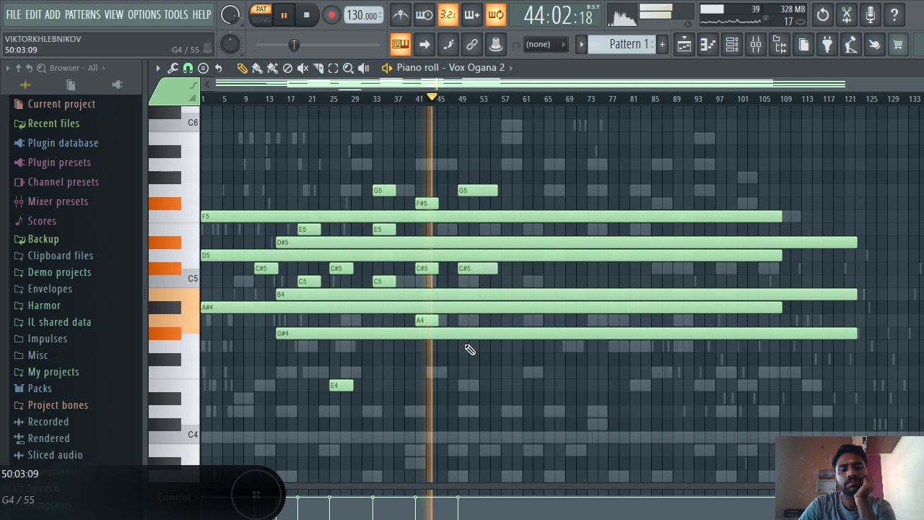
click(460, 347)
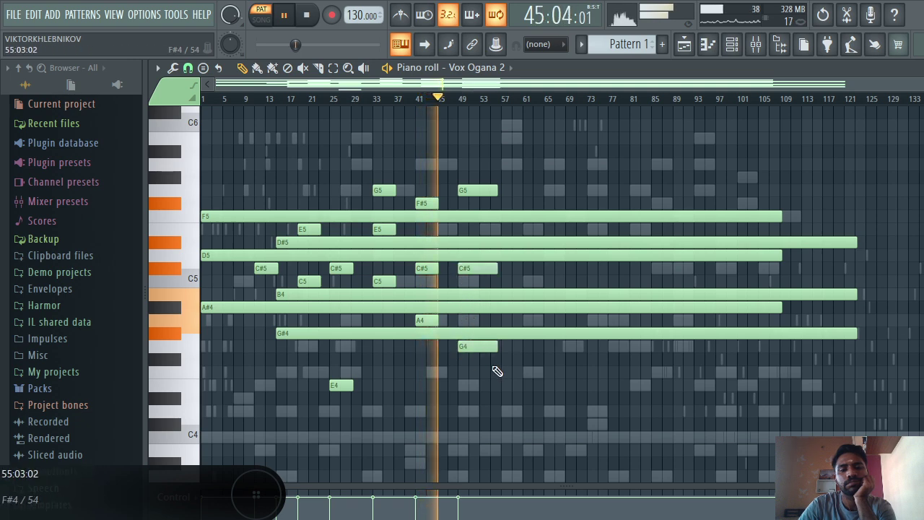
- Add a four-note chord of C5, E5, A5 and F4 at bar 57, each note 7:08:00 long
click(503, 281)
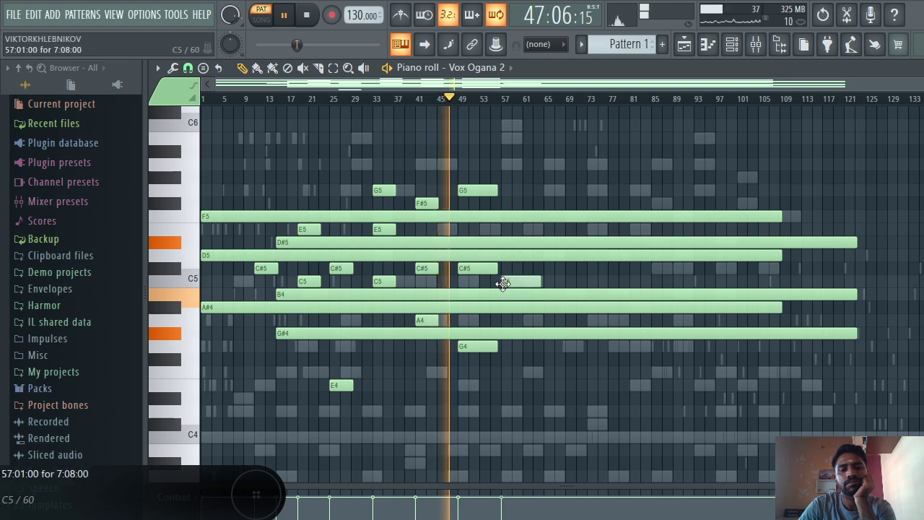
click(510, 229)
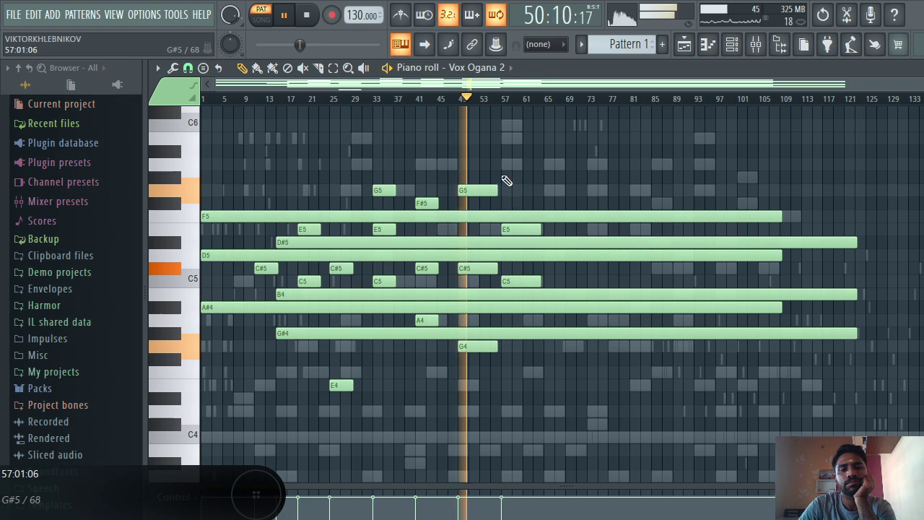
click(503, 152)
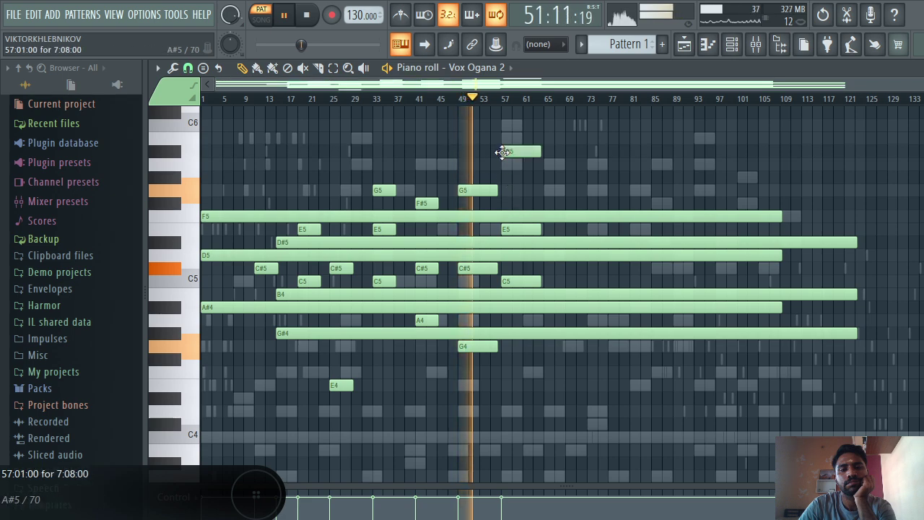
drag(513, 152, 512, 169)
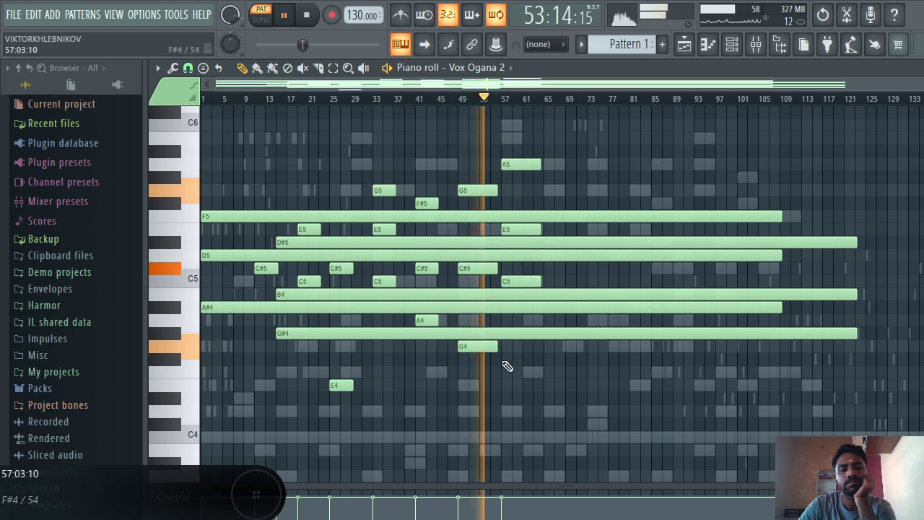
click(504, 373)
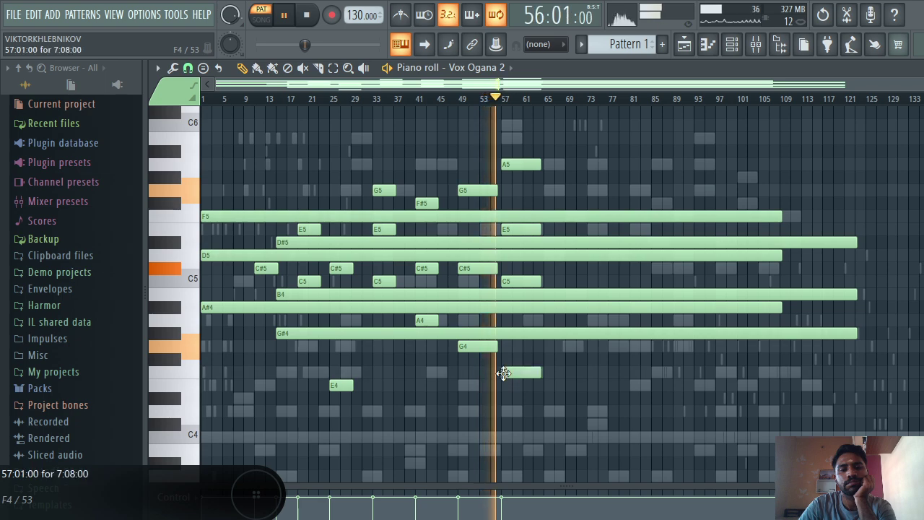
- Add 10-bar F4, A4 and C5 notes at bar 67, followed by staggered C#5 at bar 69 and F#5 at bar 71
click(556, 373)
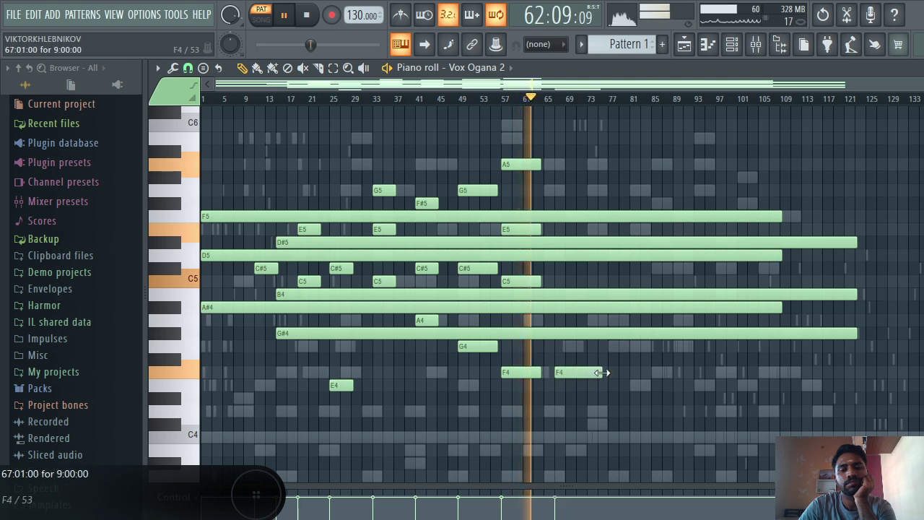
drag(603, 372, 607, 373)
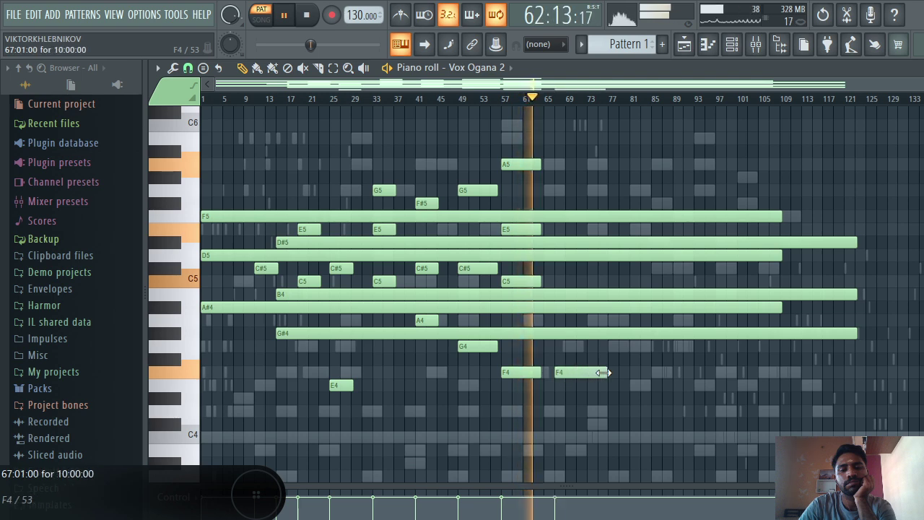
click(559, 322)
click(558, 282)
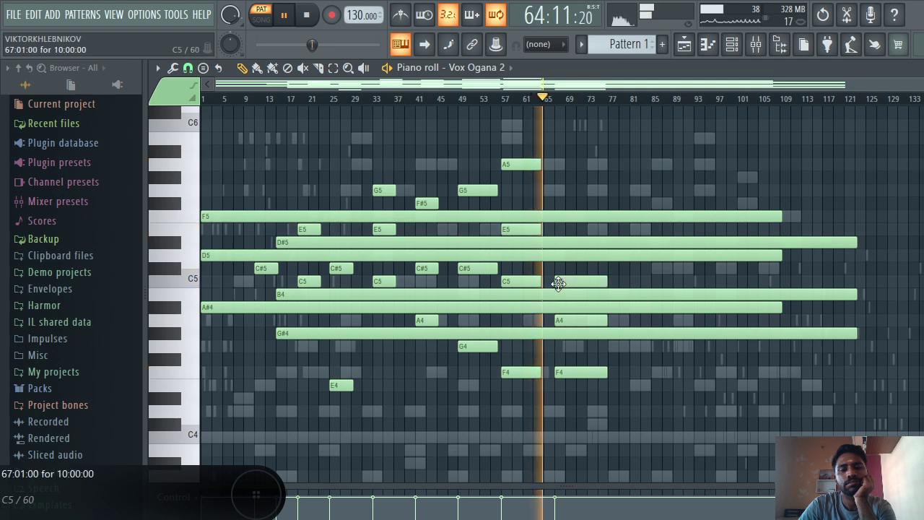
click(571, 268)
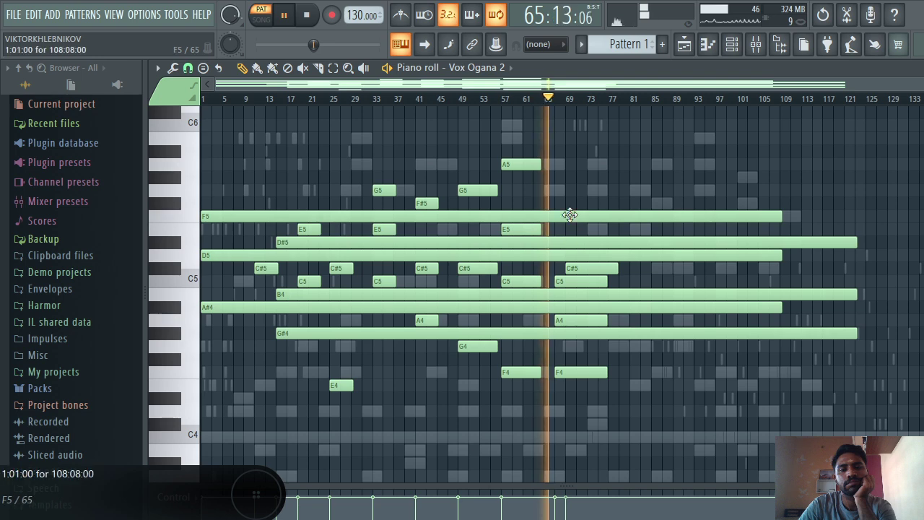
click(583, 204)
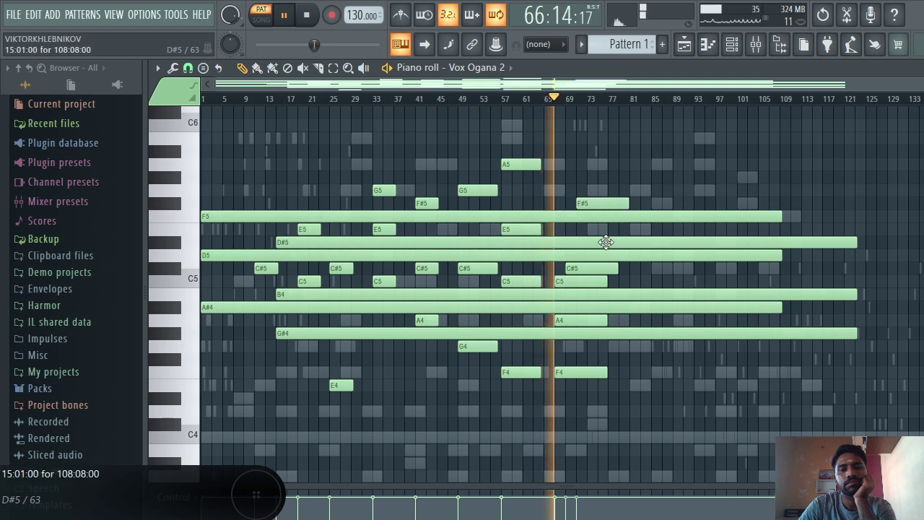
- Add 10-bar note pairs D#4 and F#4 at bar 77 and C5 and E5 at bar 85, plus a C#4 at bar 87
click(611, 398)
click(608, 360)
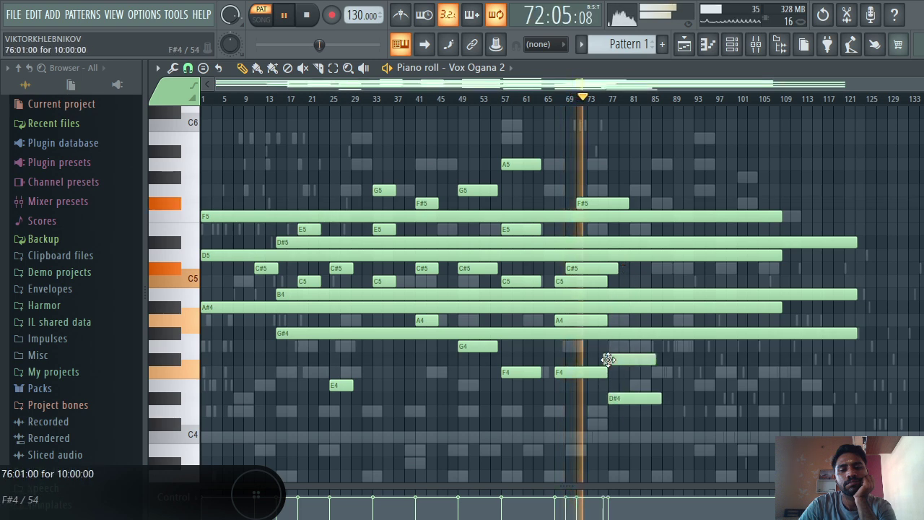
click(653, 281)
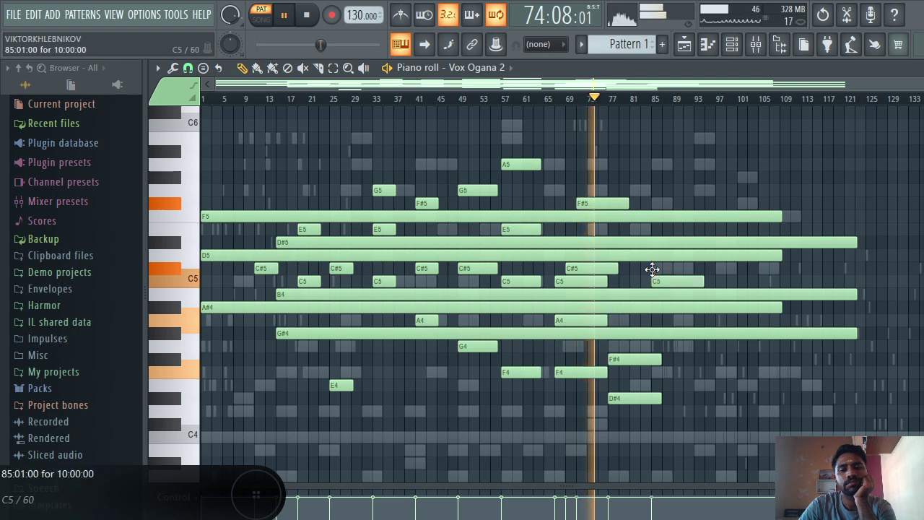
click(653, 229)
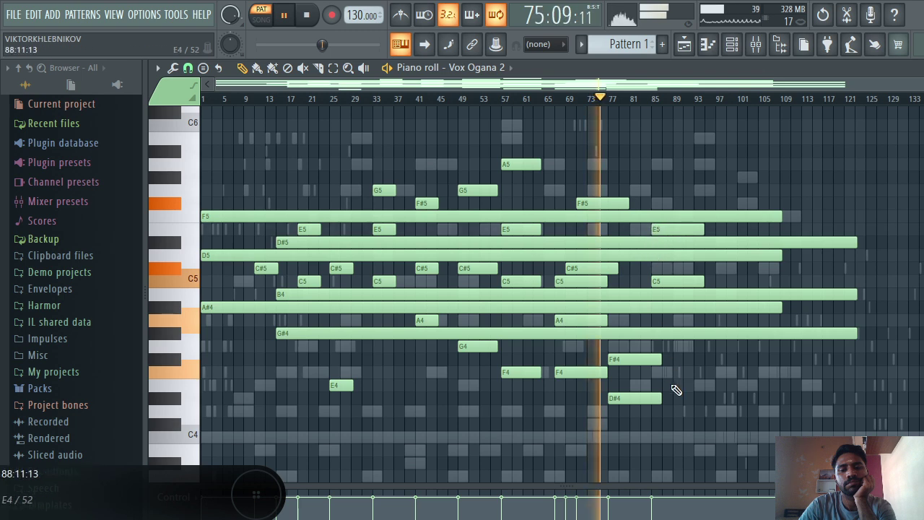
click(664, 426)
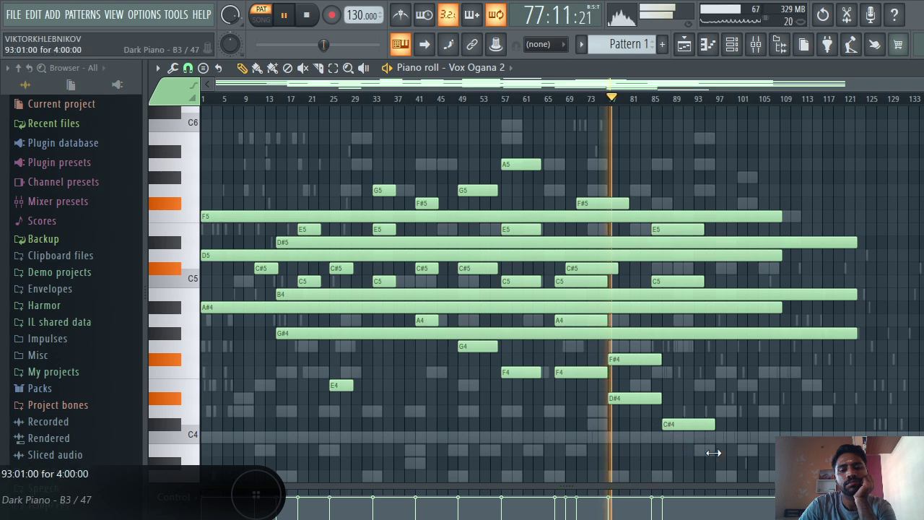
- Add a 10-bar A#3 note at bar 105 and a 10-bar G5 note at bar 106
click(763, 463)
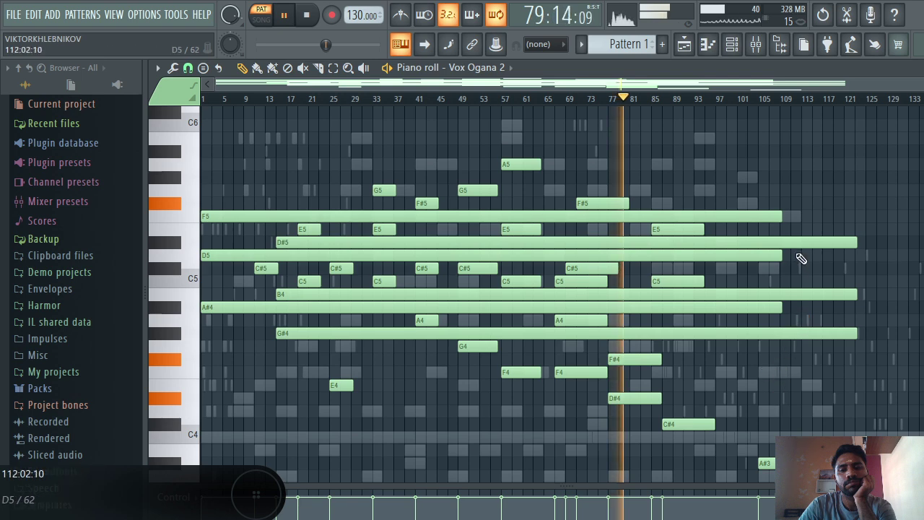
click(770, 190)
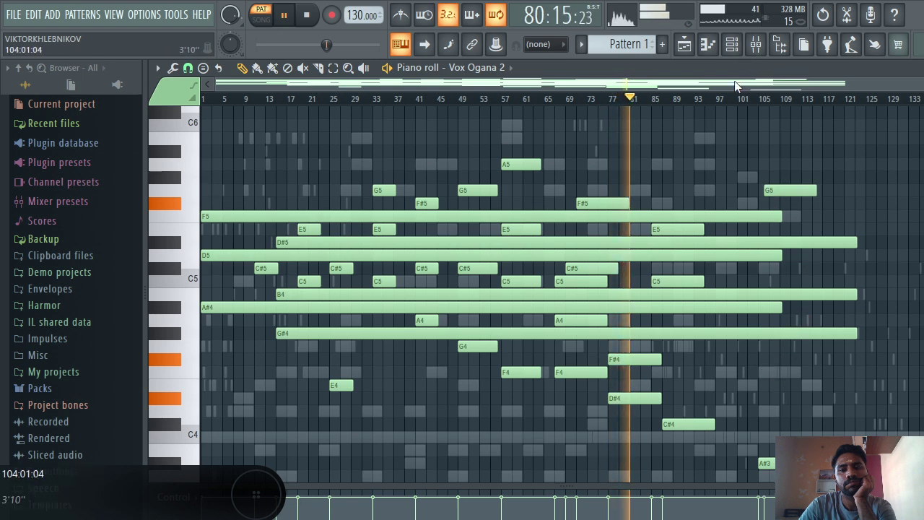
drag(737, 85, 895, 85)
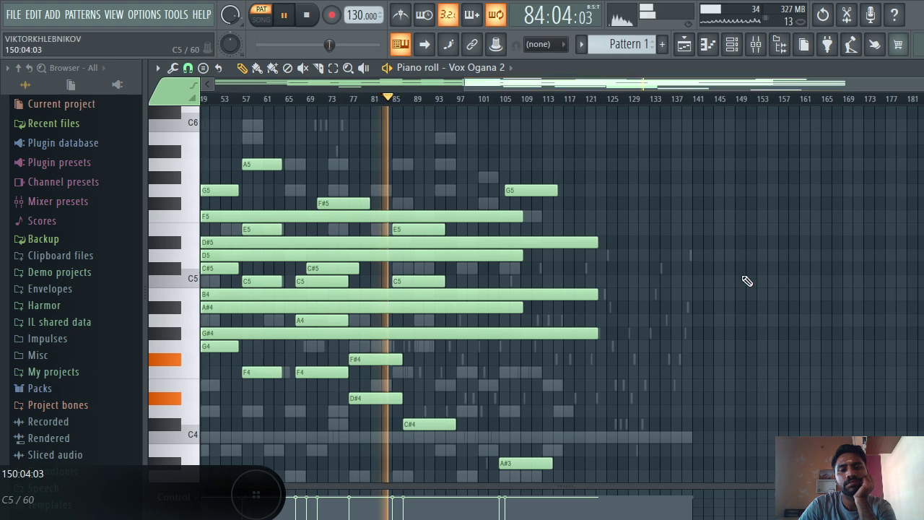
- Add 10-bar F#4, G4 and A4 notes at bar 141, plus 10-bar E5 at bar 127 and A#4 at bar 128
click(697, 358)
click(695, 346)
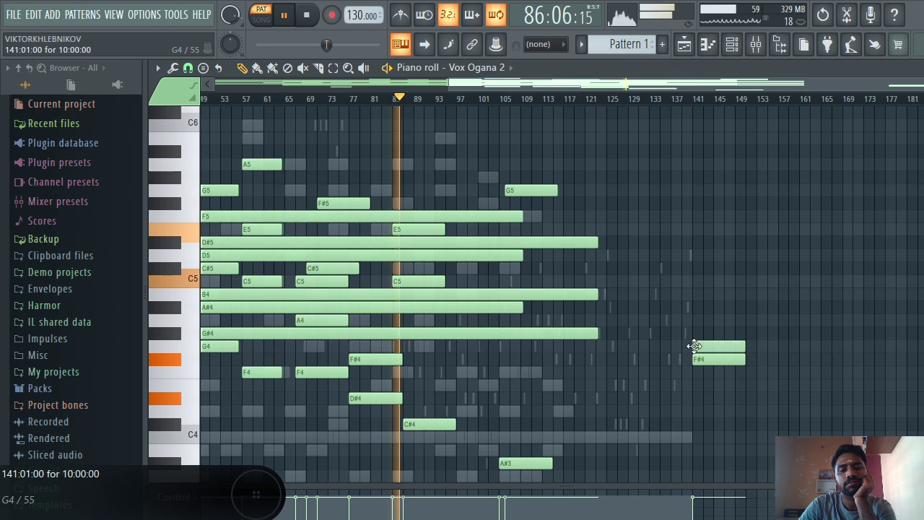
click(695, 320)
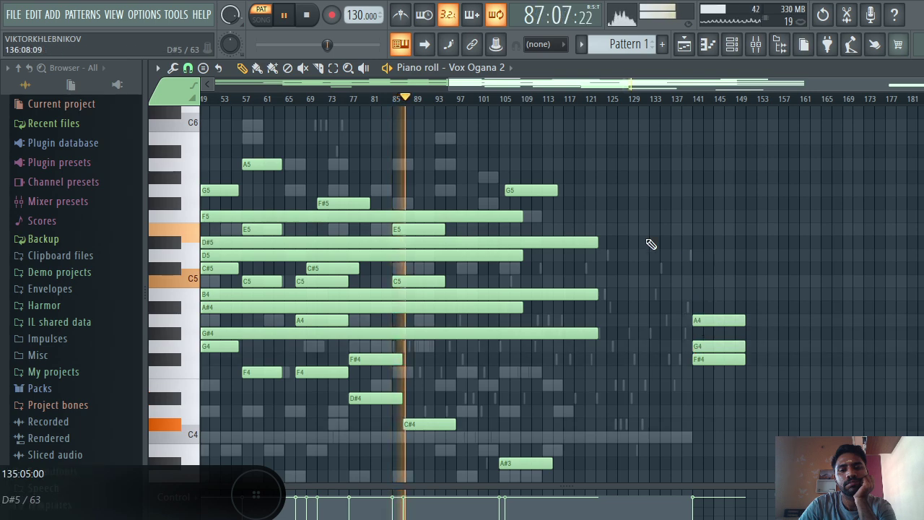
click(624, 229)
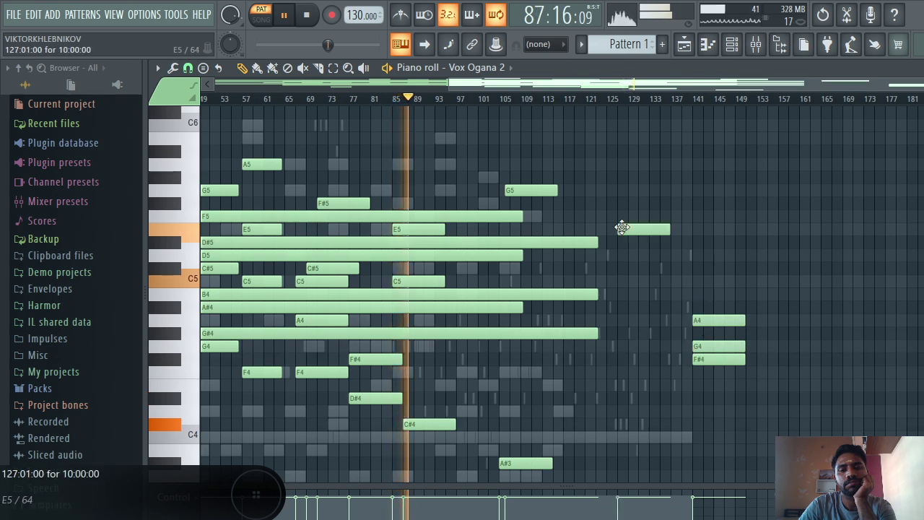
click(627, 307)
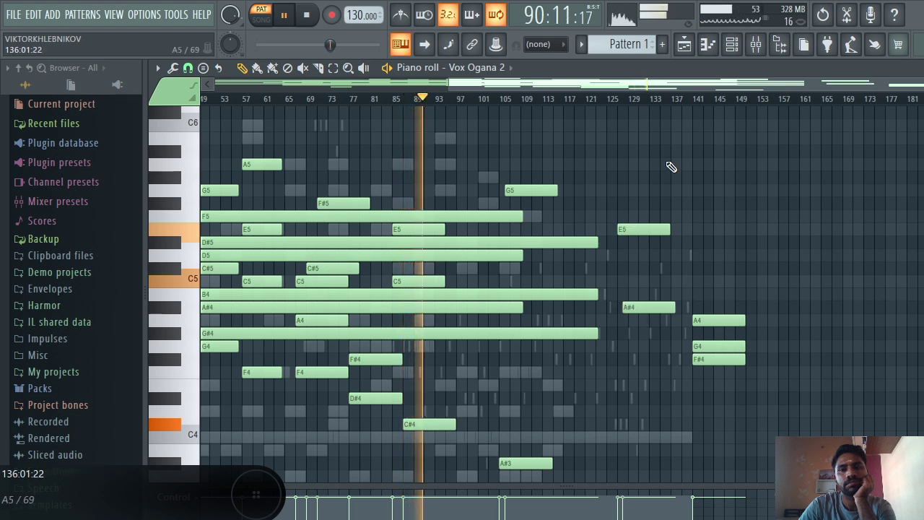
- Delete the Swinging pipes channel from the channel rack
click(732, 45)
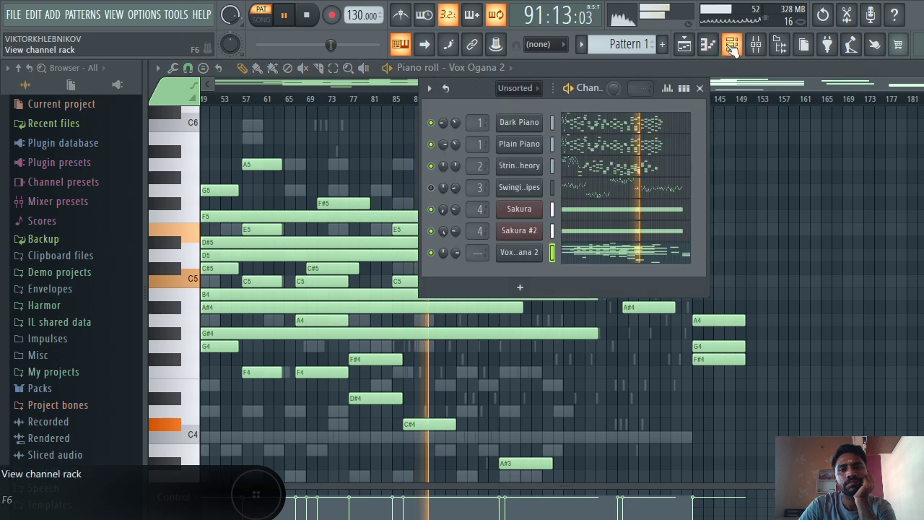
right_click(509, 186)
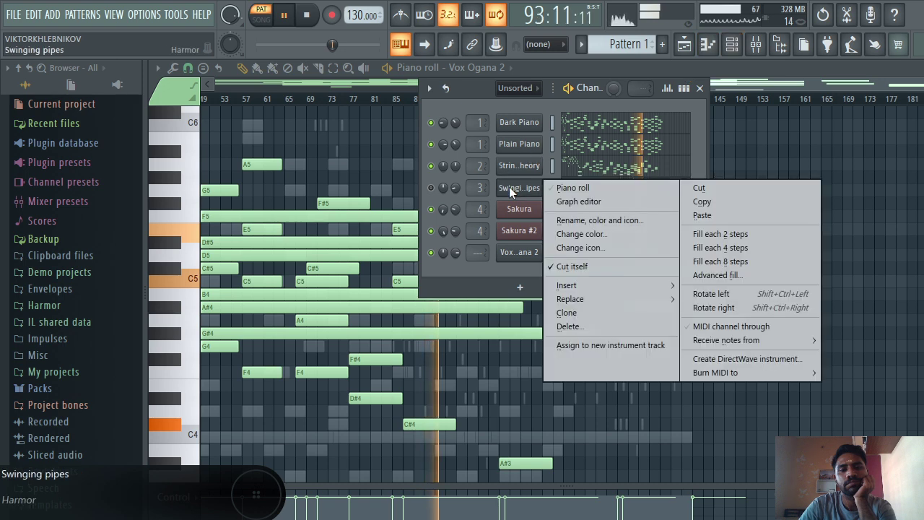
click(572, 328)
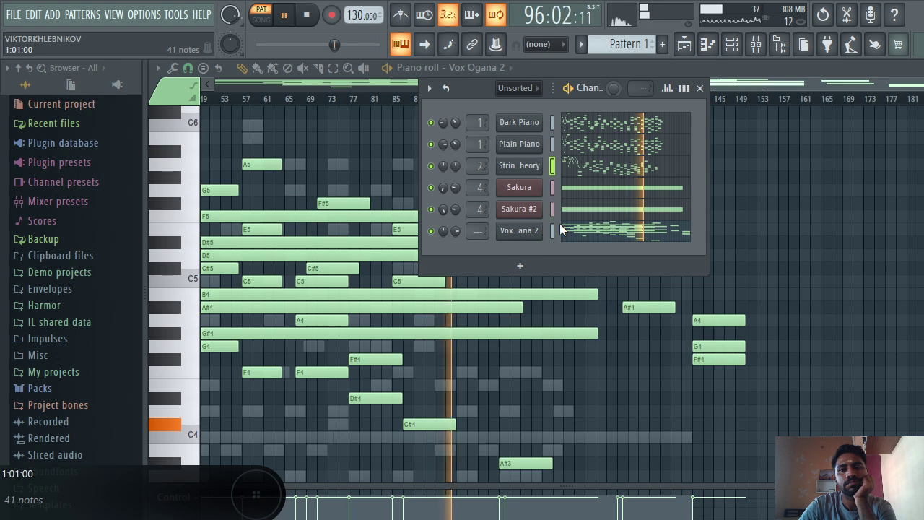
click(700, 88)
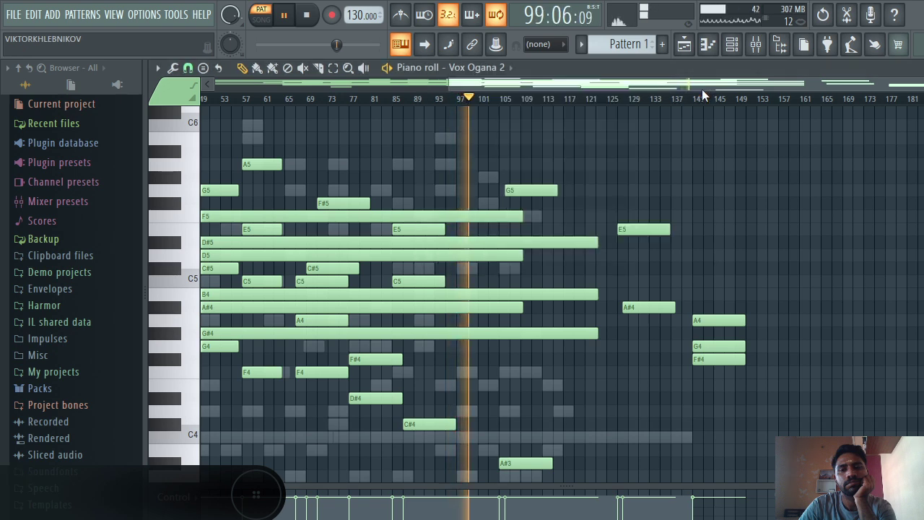
- Add 6-bar C5 and D5 notes at bar 135 and a 6-bar G4 note at bar 131
click(660, 282)
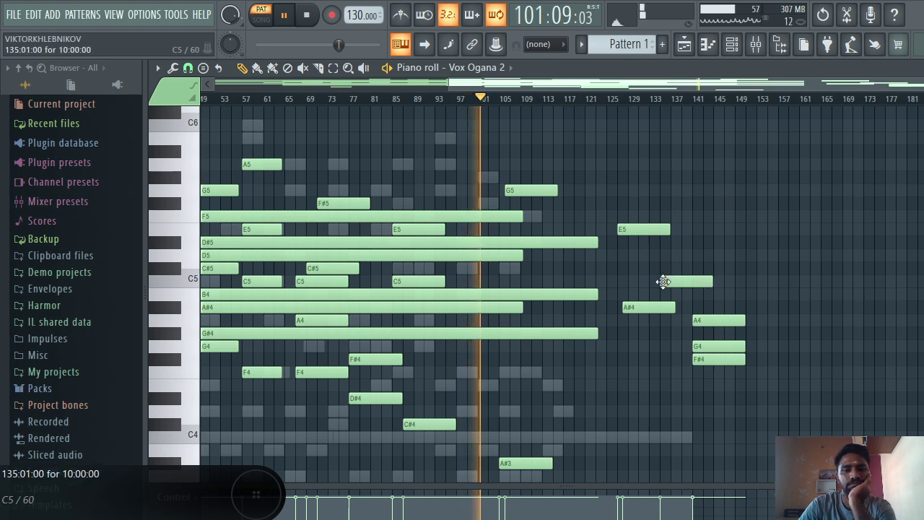
drag(711, 281, 695, 281)
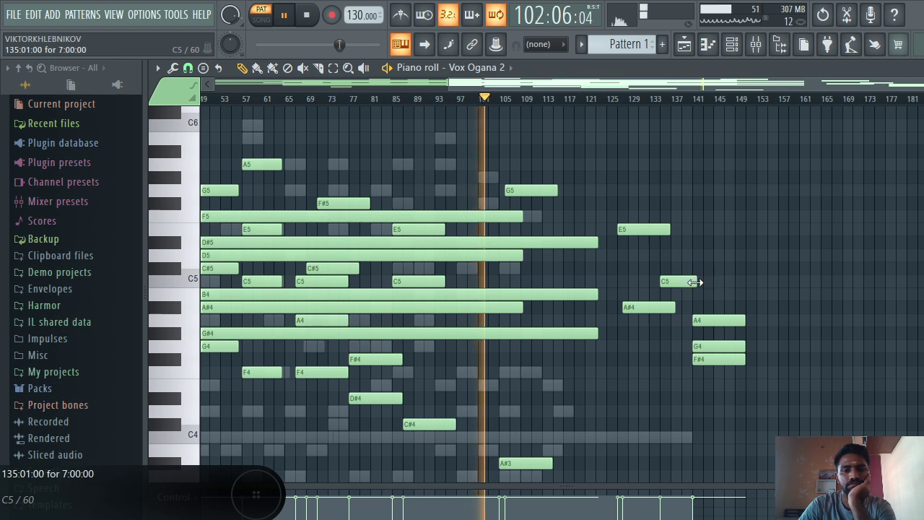
click(666, 255)
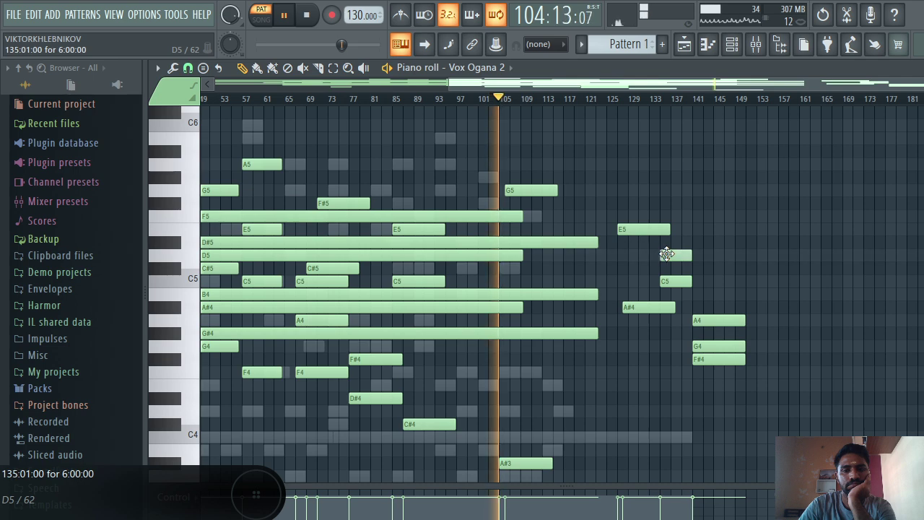
click(640, 347)
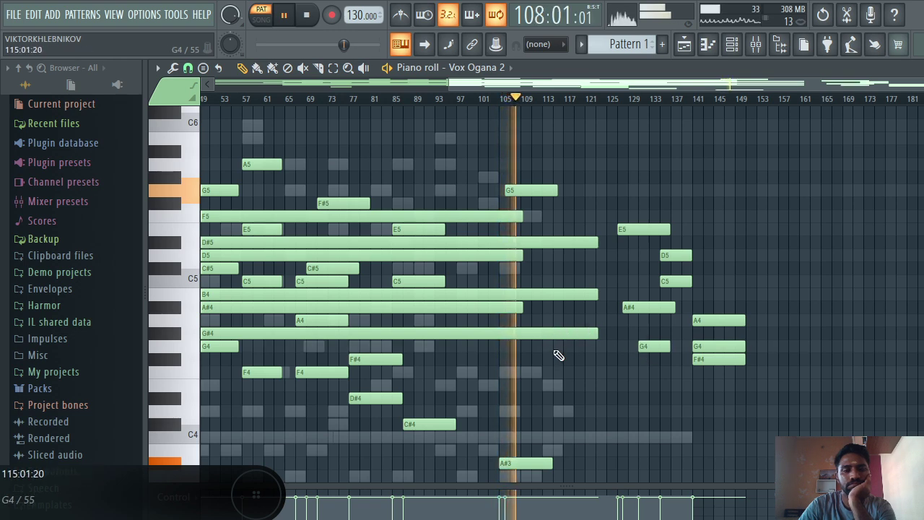
- Add staggered 6-bar notes: F#4 at bar 113, A#4 at bar 115, C#5 at bar 117 and E5 at bar 119
click(544, 359)
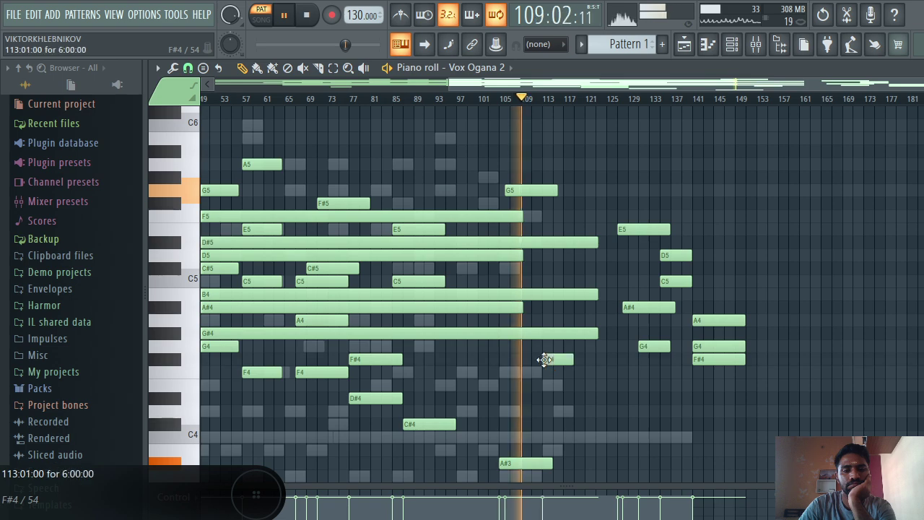
click(559, 308)
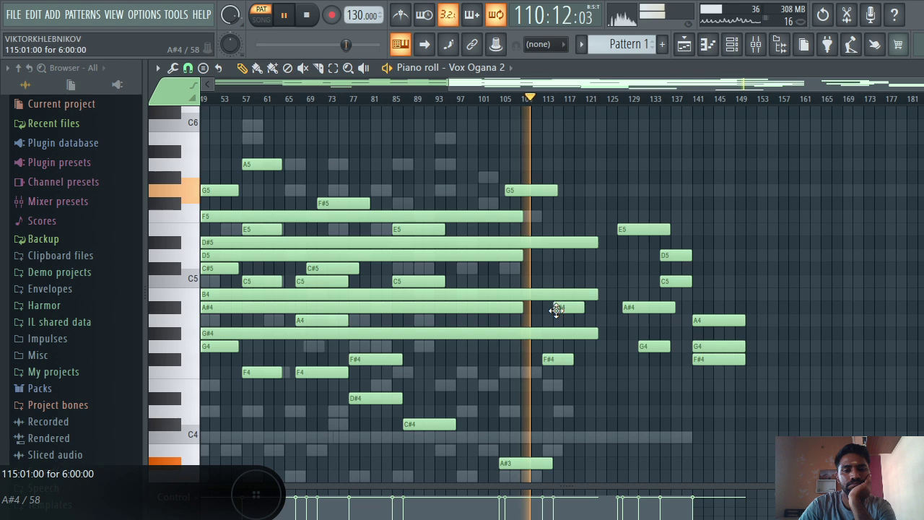
click(571, 268)
right_click(574, 269)
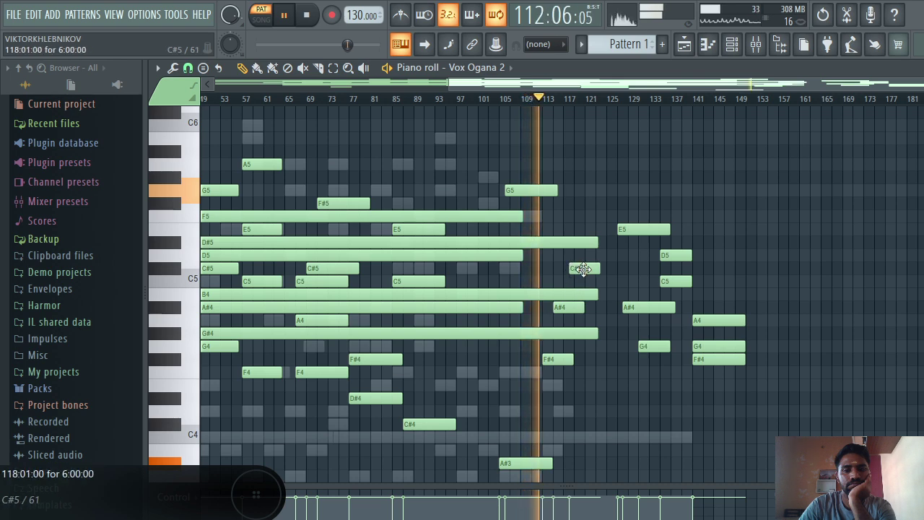
click(577, 270)
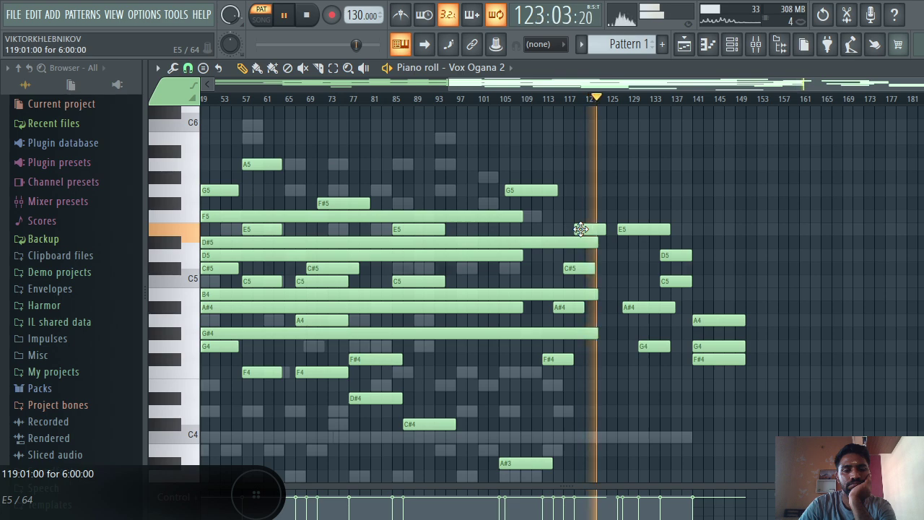
click(612, 284)
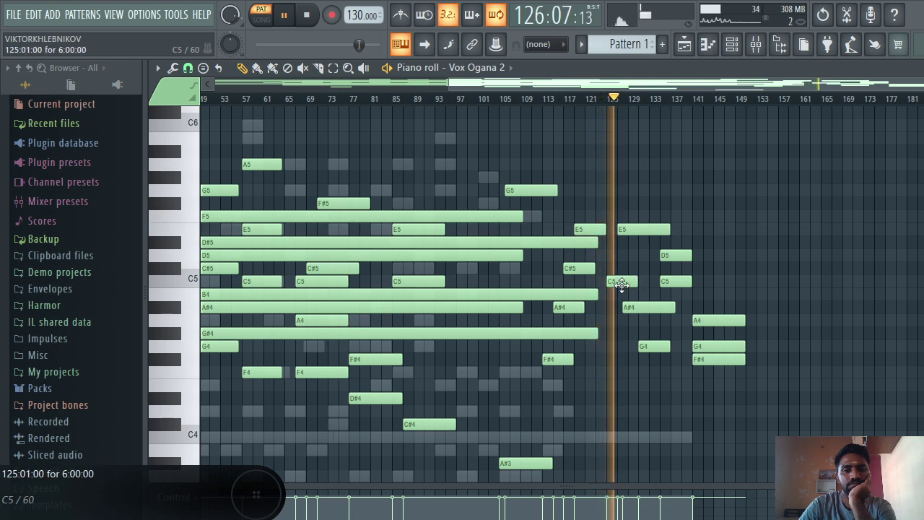
right_click(628, 283)
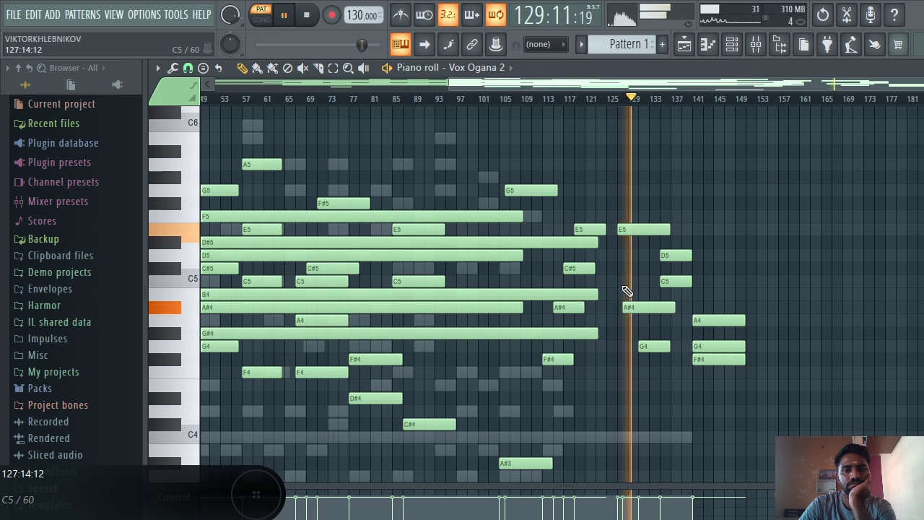
click(739, 47)
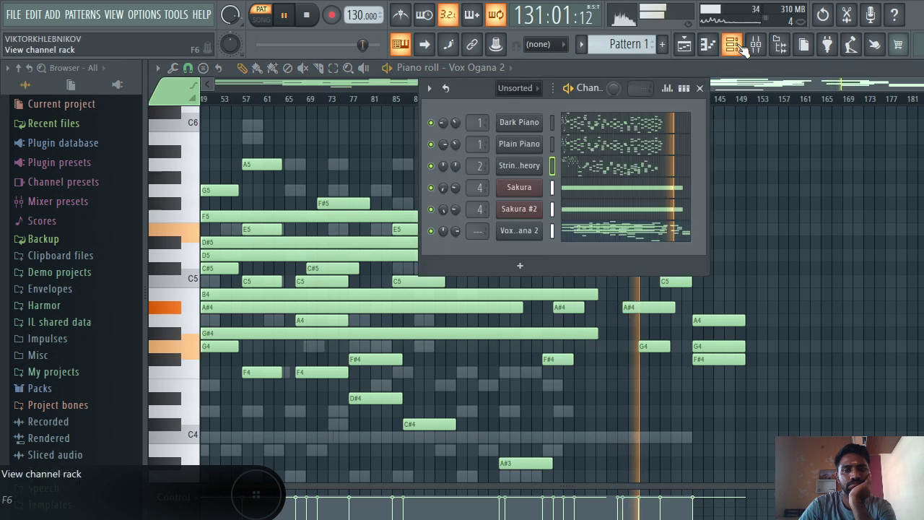
click(588, 244)
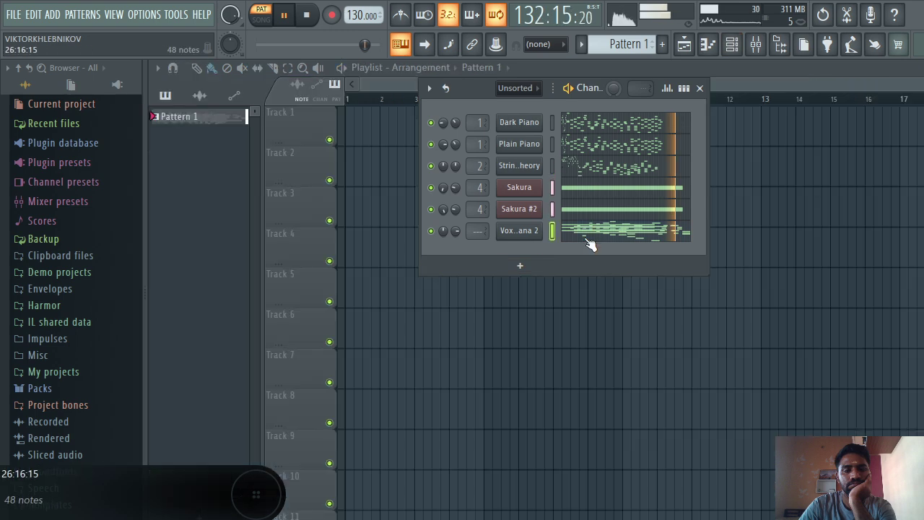
click(587, 241)
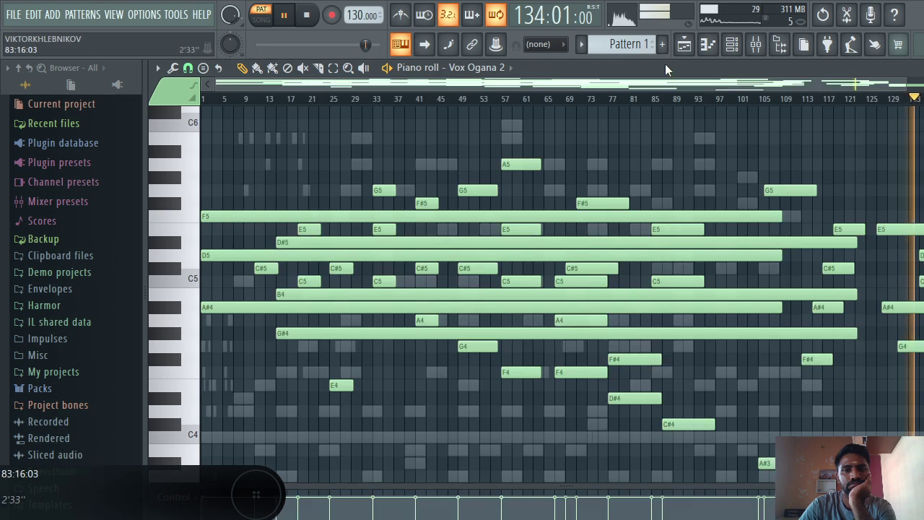
drag(667, 85, 860, 86)
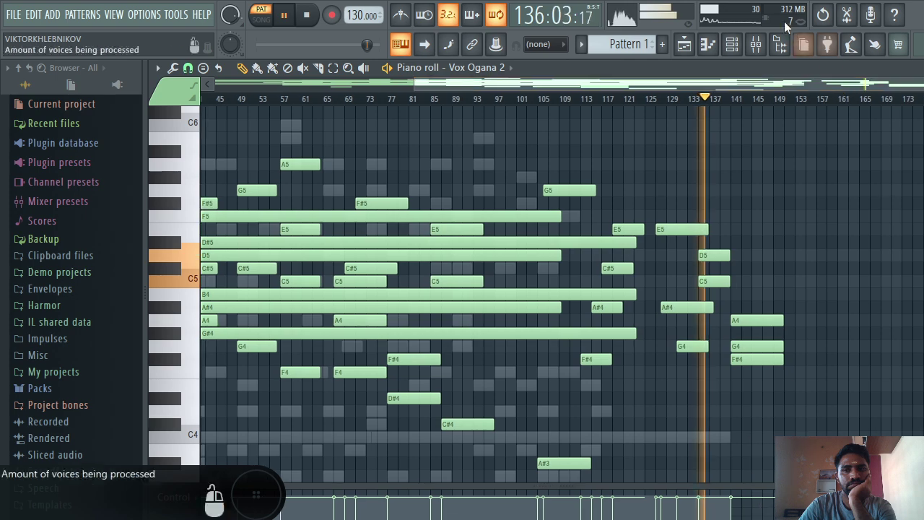
- Open the Vox Ogana 2 instrument's settings and apply the Flanged unison preset
click(733, 45)
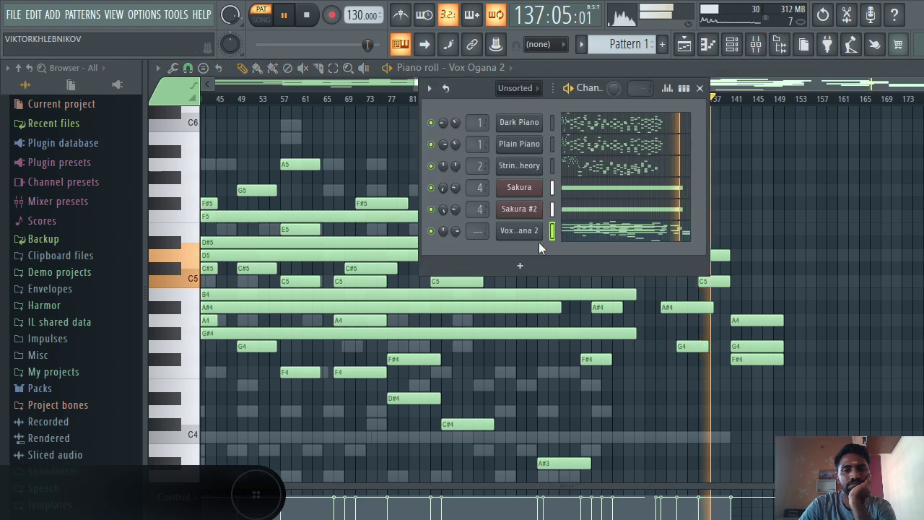
right_click(538, 230)
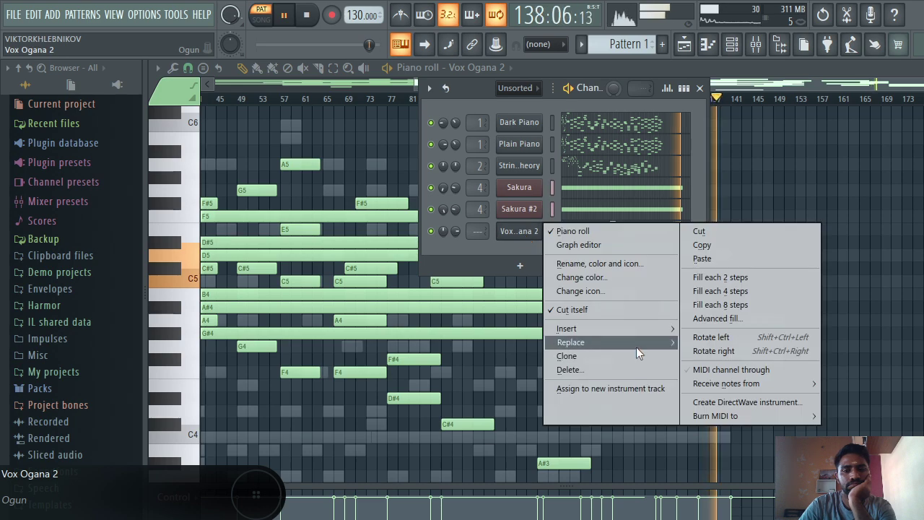
click(524, 235)
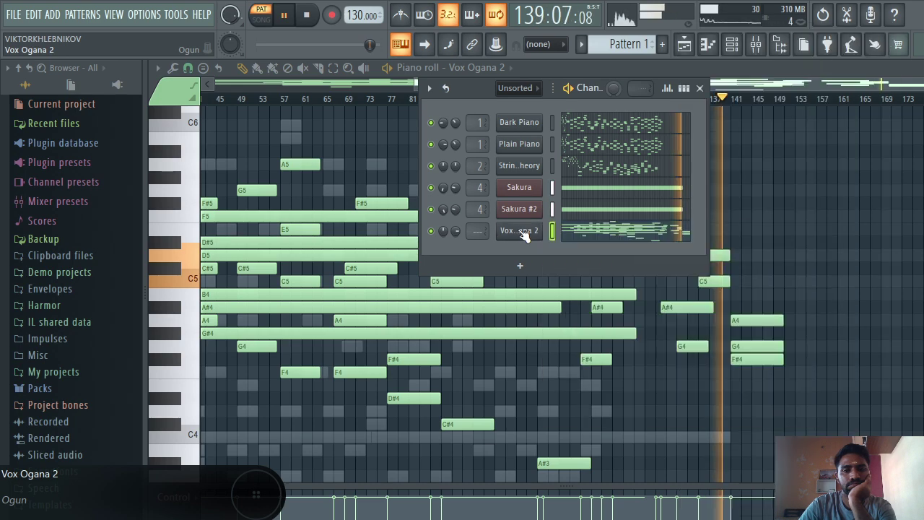
click(524, 235)
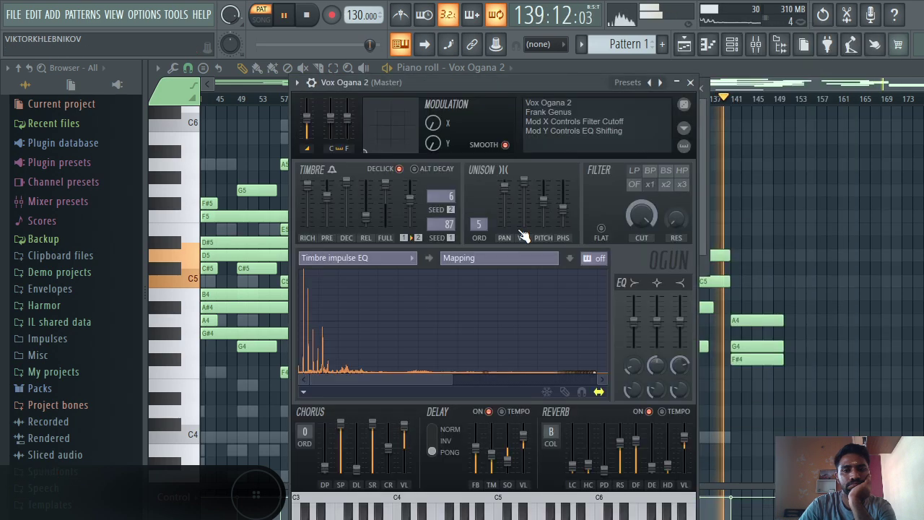
click(684, 128)
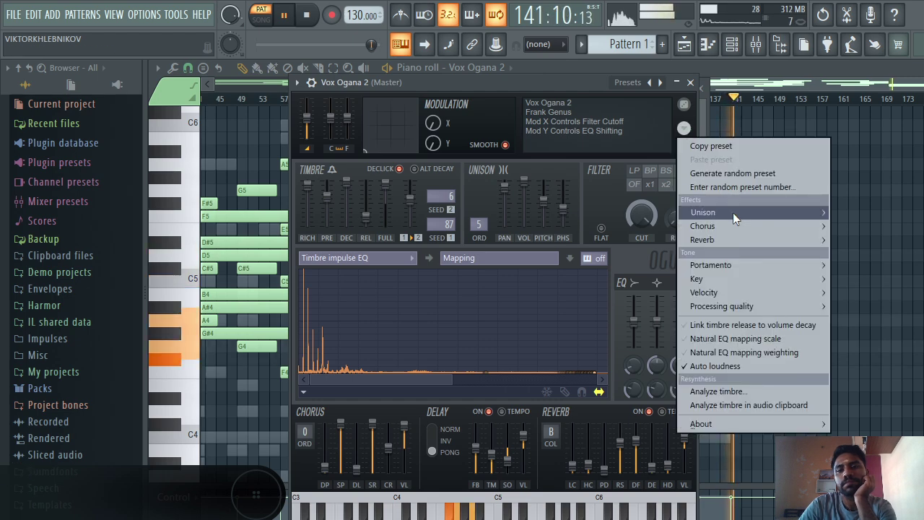
mouse_move(733, 213)
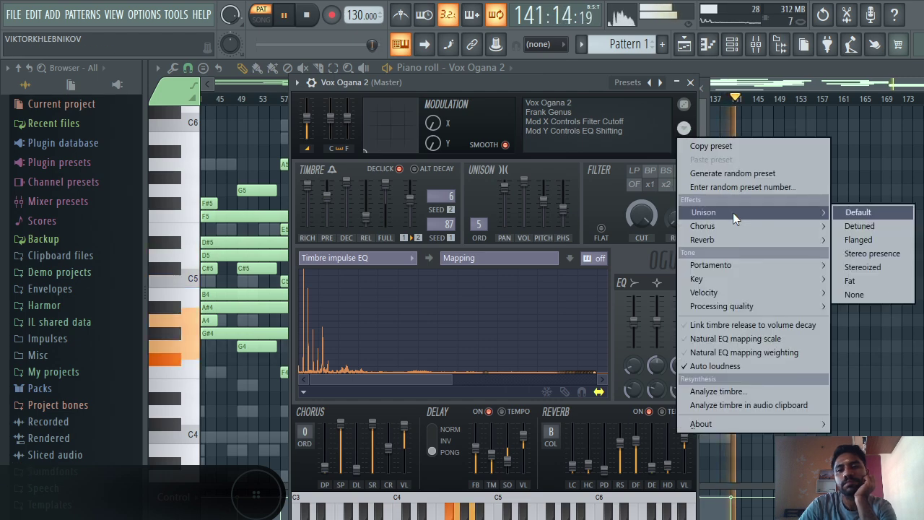
click(865, 240)
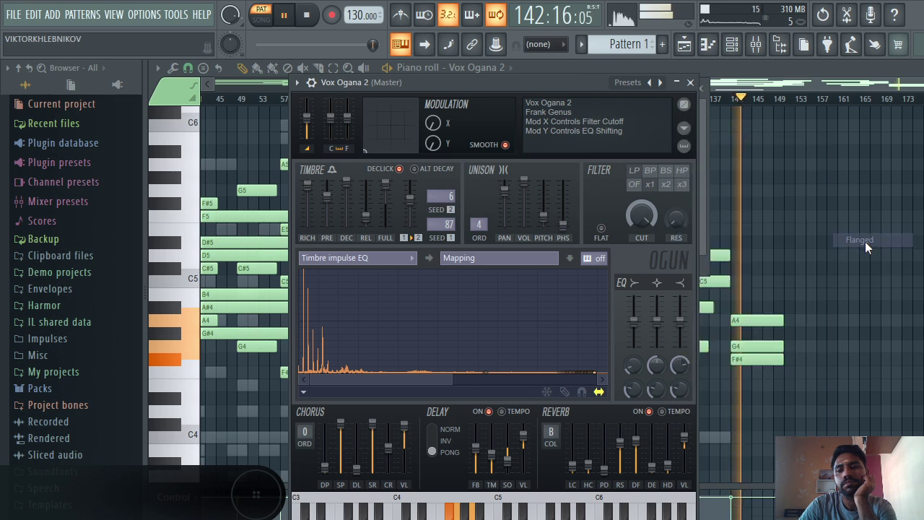
- Apply the Modulation chorus preset to the Vox Ogana 2 instrument
click(684, 128)
mouse_move(724, 220)
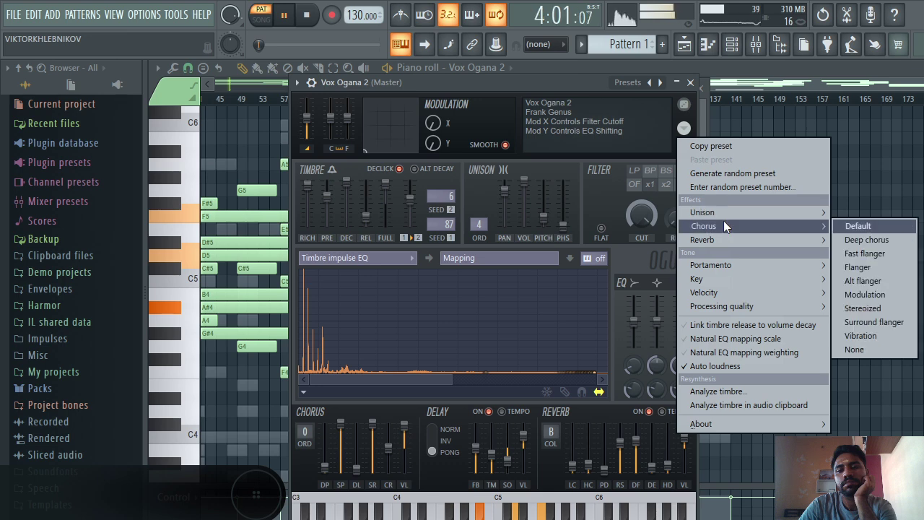
click(875, 296)
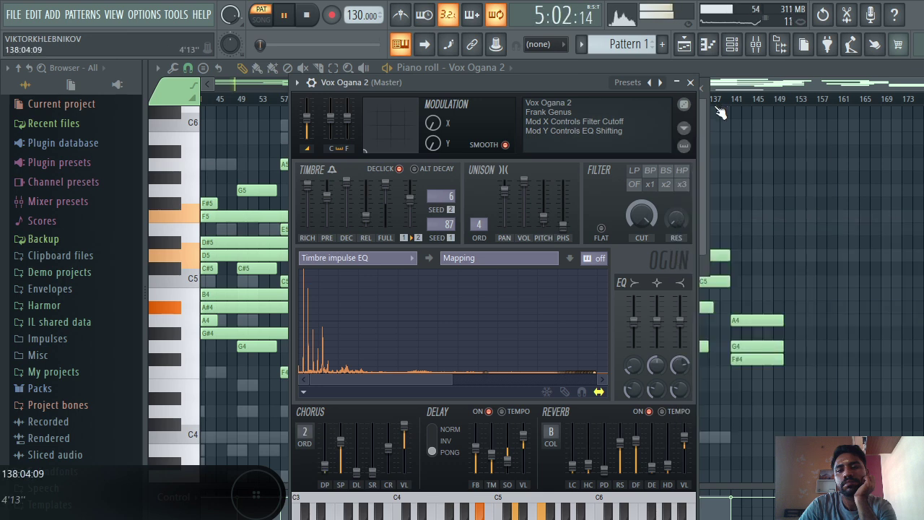
- Try The venue reverb preset on the Vox Ogana 2 instrument
click(688, 137)
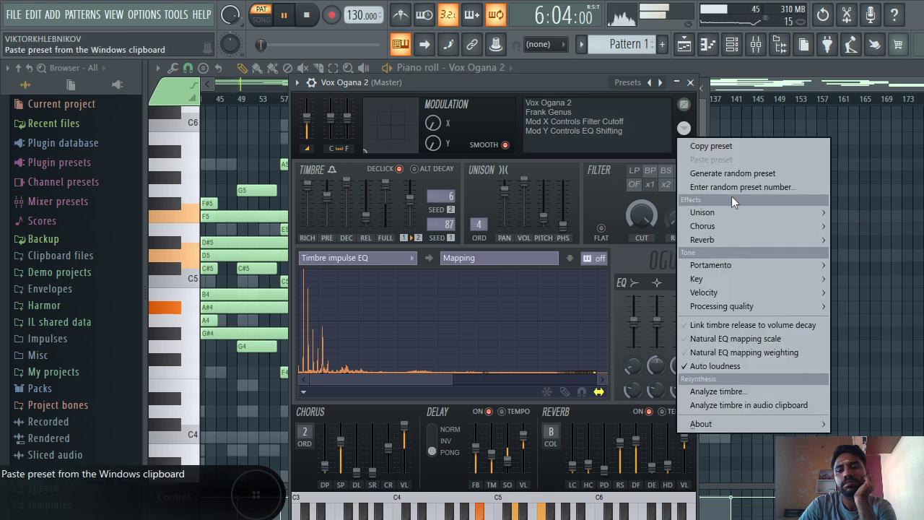
mouse_move(785, 296)
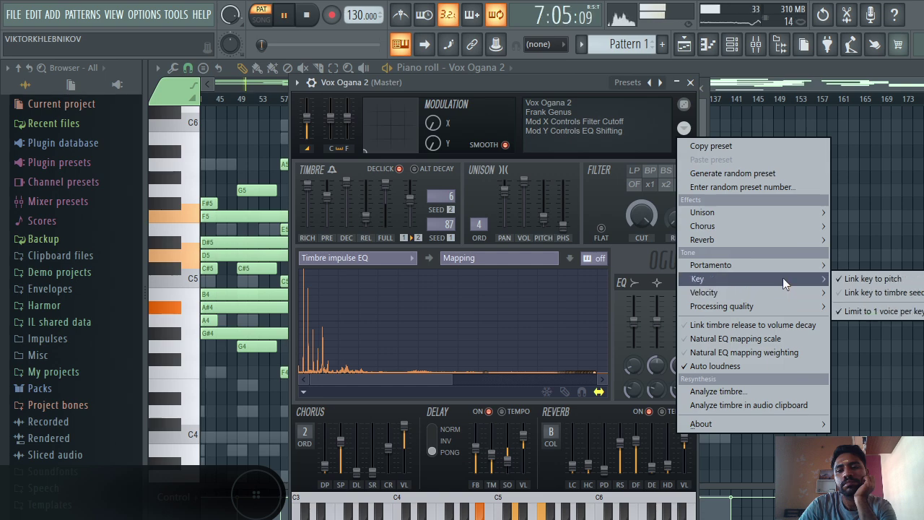
mouse_move(794, 264)
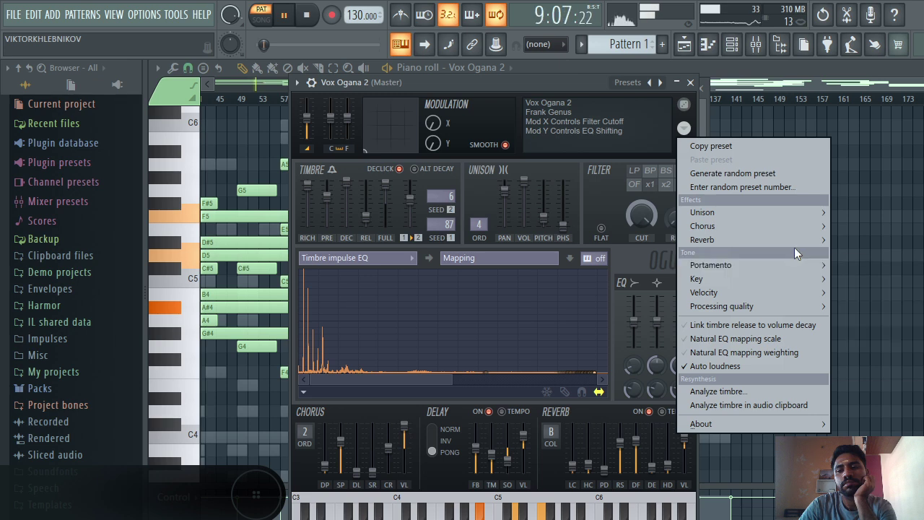
mouse_move(795, 247)
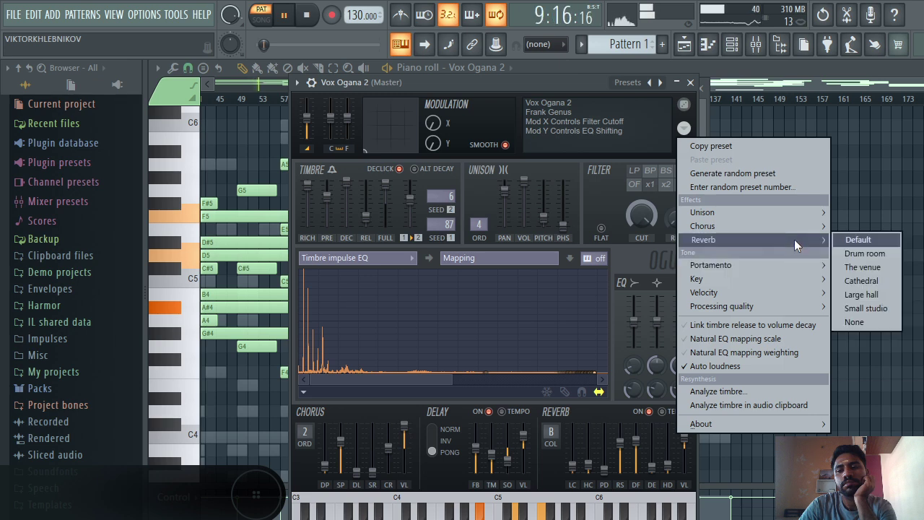
click(841, 267)
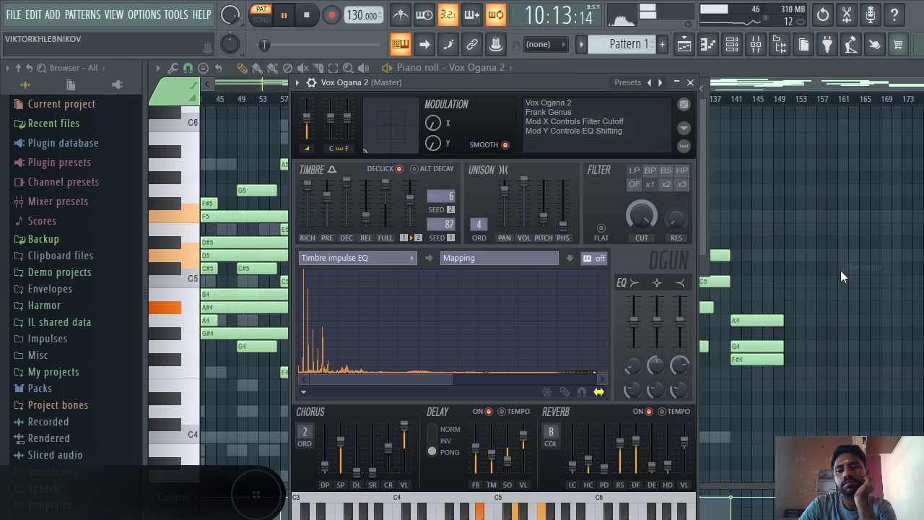
- Try the Drum room reverb preset on the Vox Ogana 2 instrument and replace it with None
click(684, 129)
mouse_move(715, 240)
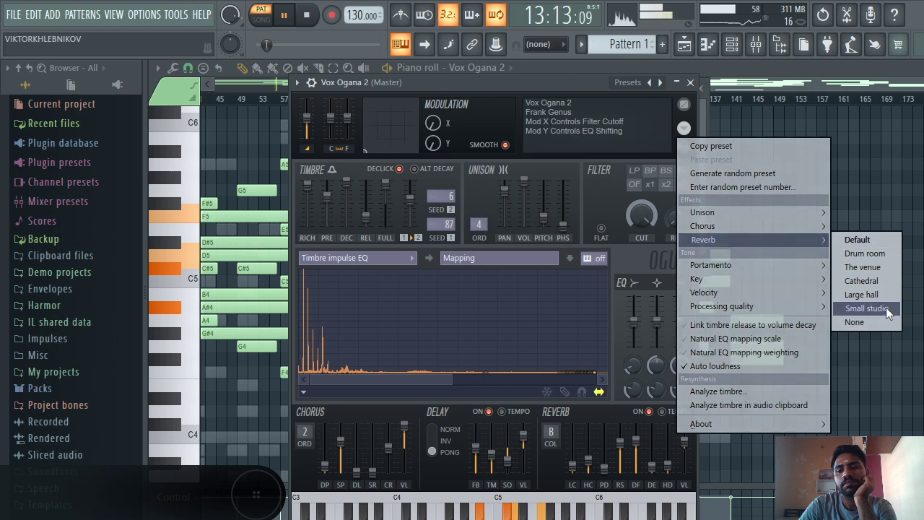
click(869, 253)
click(684, 129)
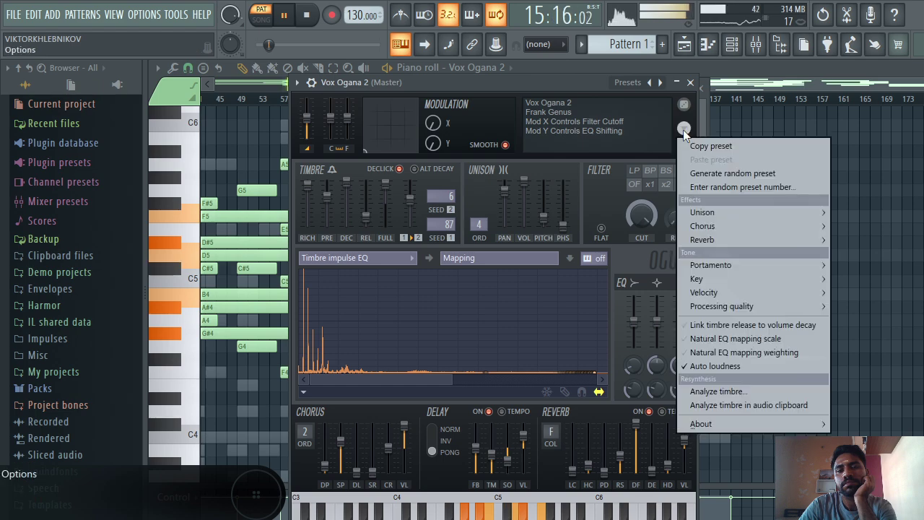
mouse_move(726, 240)
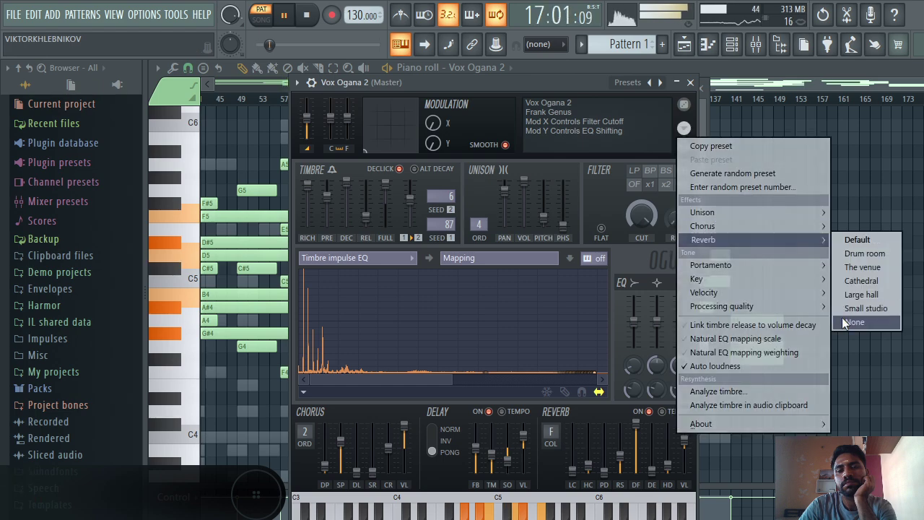
click(846, 323)
- Try the Deep chorus preset on the Vox Ogana 2 instrument, followed by the Surround flanger chorus preset
click(685, 133)
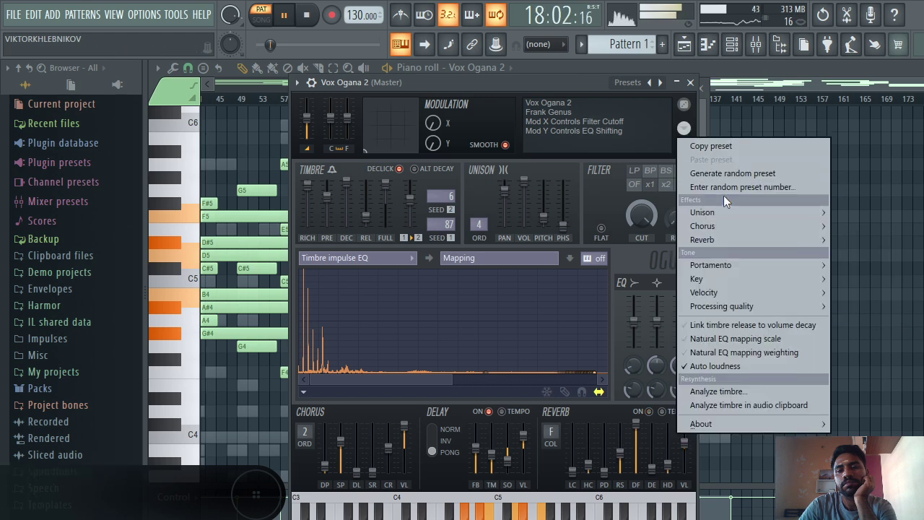
mouse_move(731, 221)
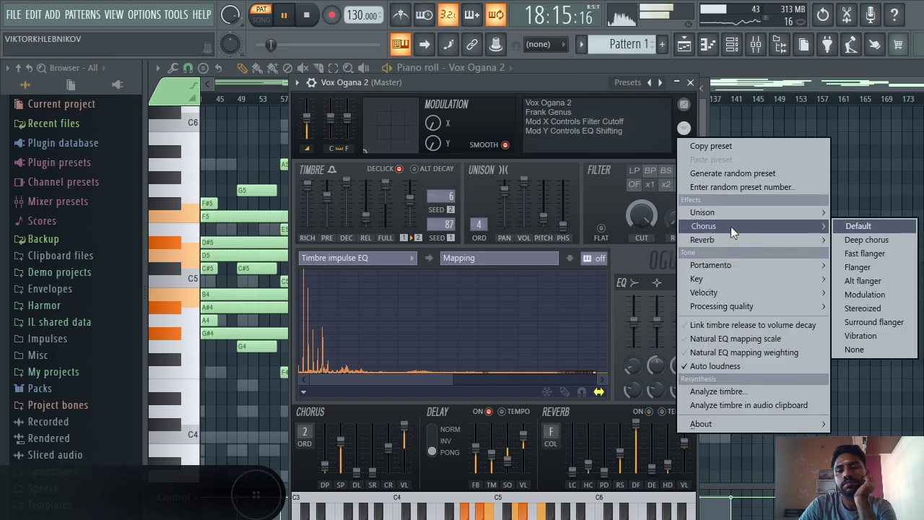
click(850, 242)
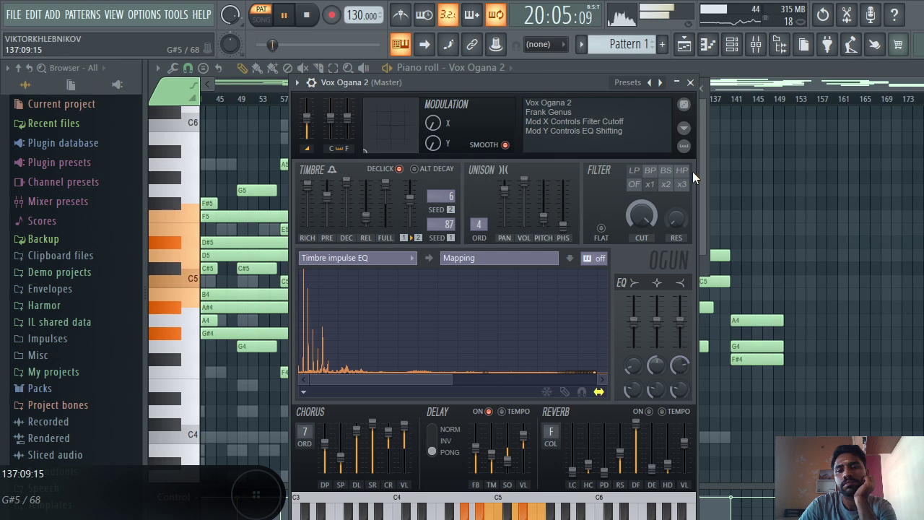
click(685, 133)
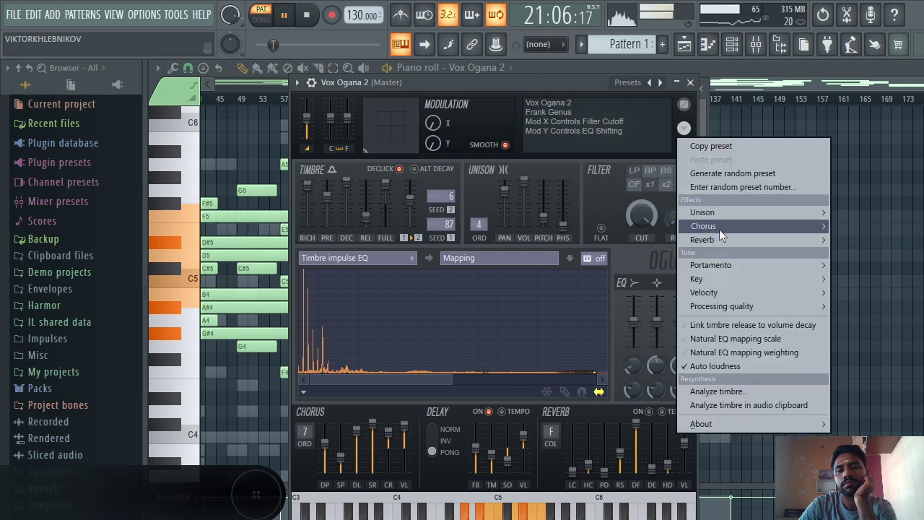
mouse_move(719, 229)
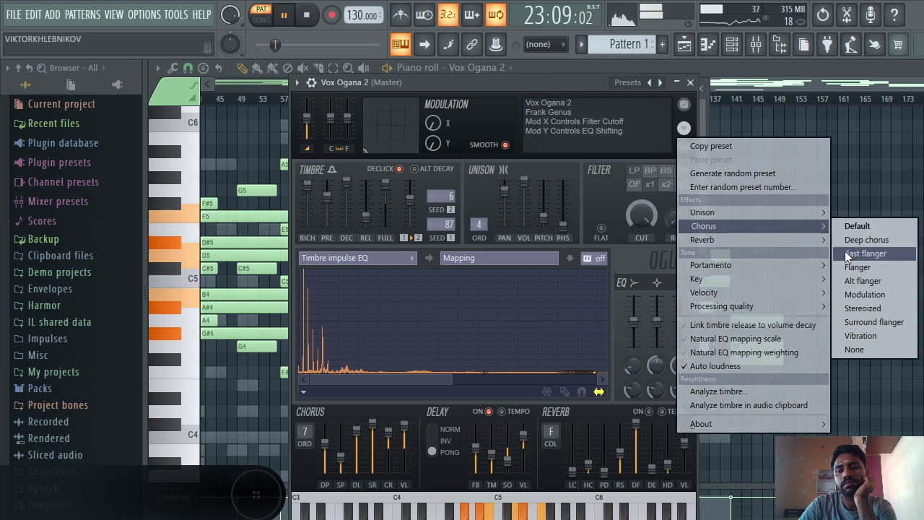
click(860, 319)
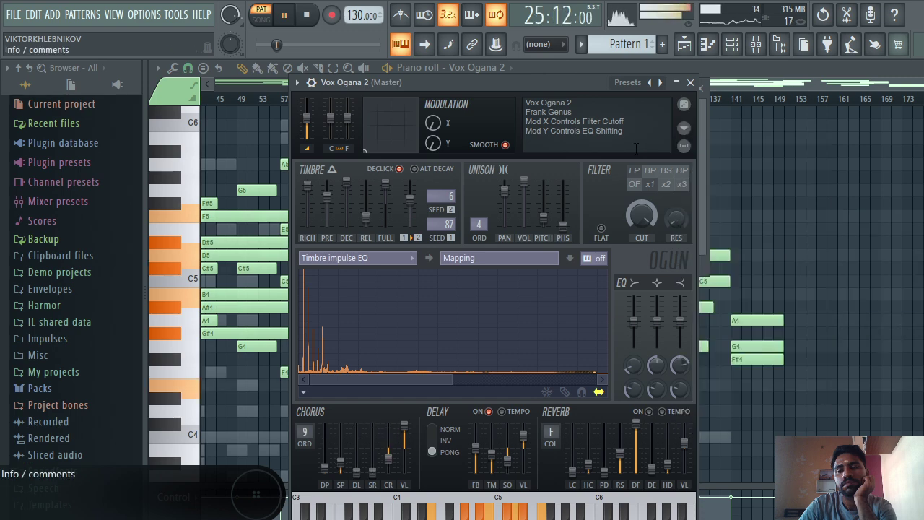
- Try the Stereoized unison preset on the Vox Ogana 2 instrument, followed by the Fat unison preset
click(684, 130)
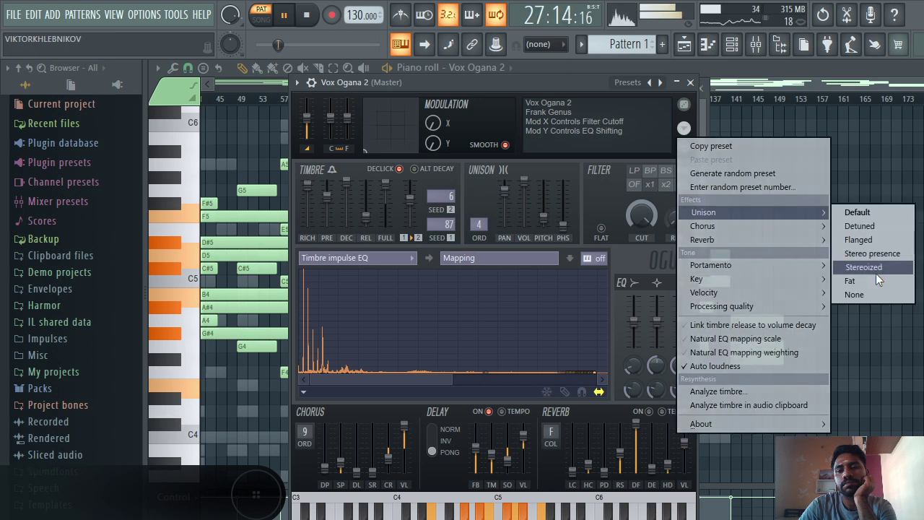
click(876, 271)
click(684, 130)
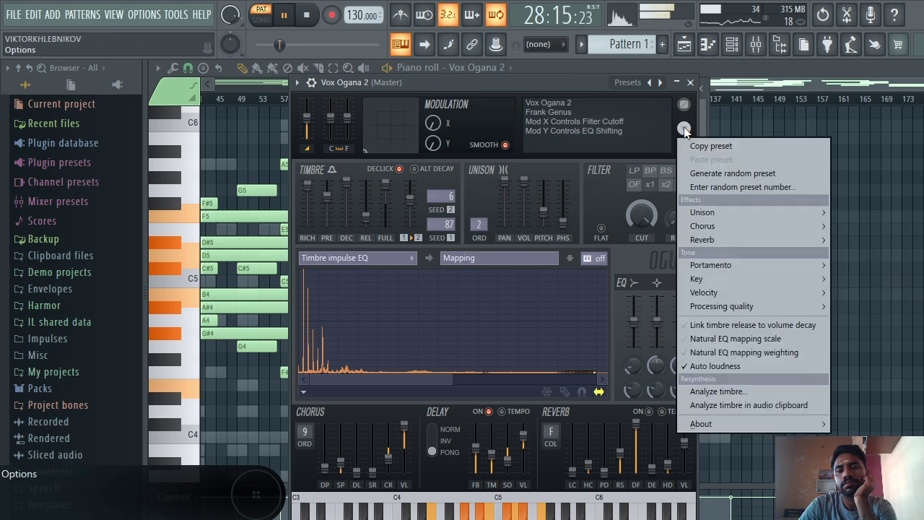
mouse_move(798, 214)
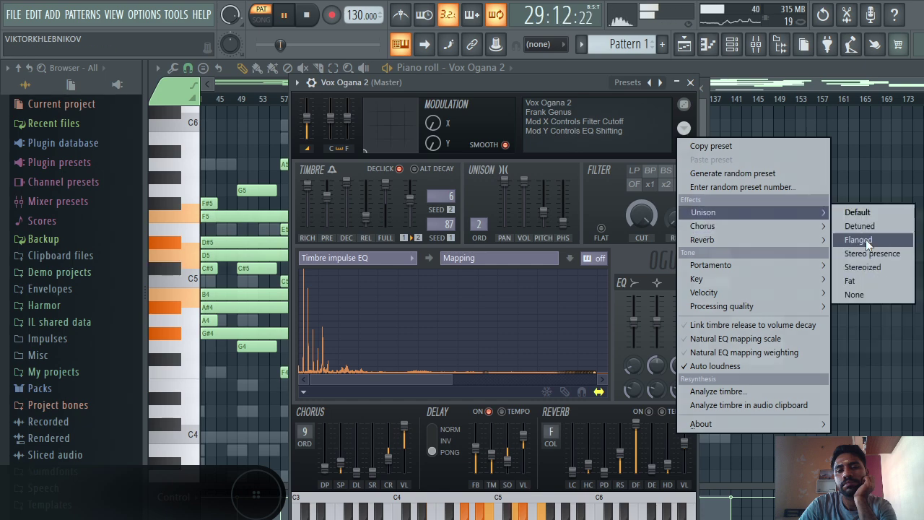
click(874, 280)
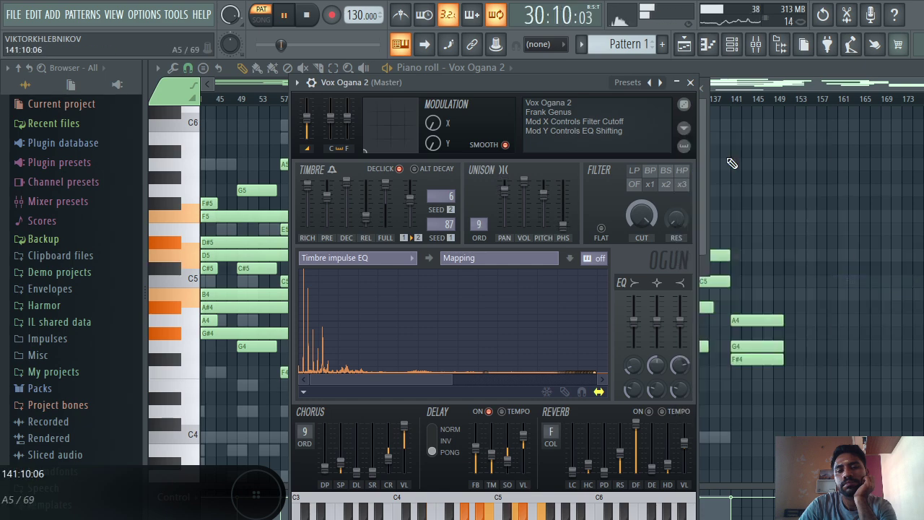
- Try the Stereo presence unison preset on the Vox Ogana 2 instrument
click(681, 128)
mouse_move(720, 214)
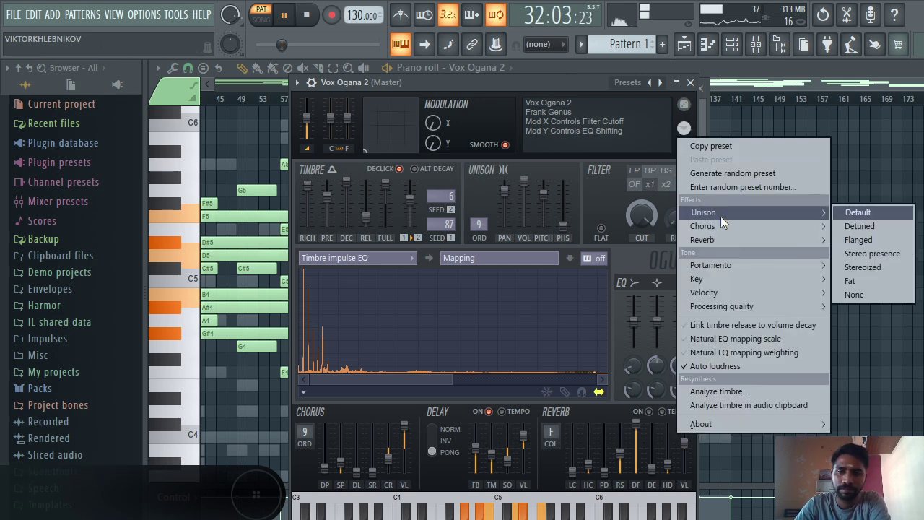
click(867, 256)
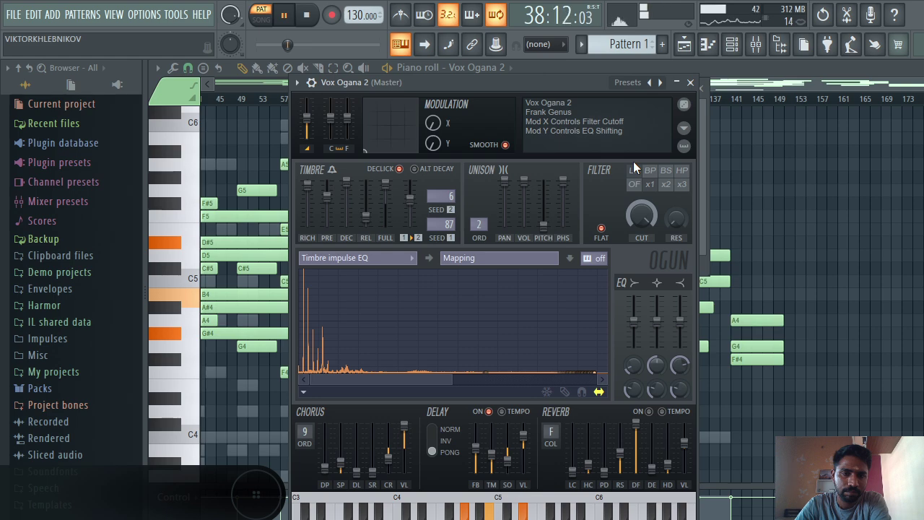
- Apply the Flanged unison preset to the Vox Ogana 2 instrument
click(685, 128)
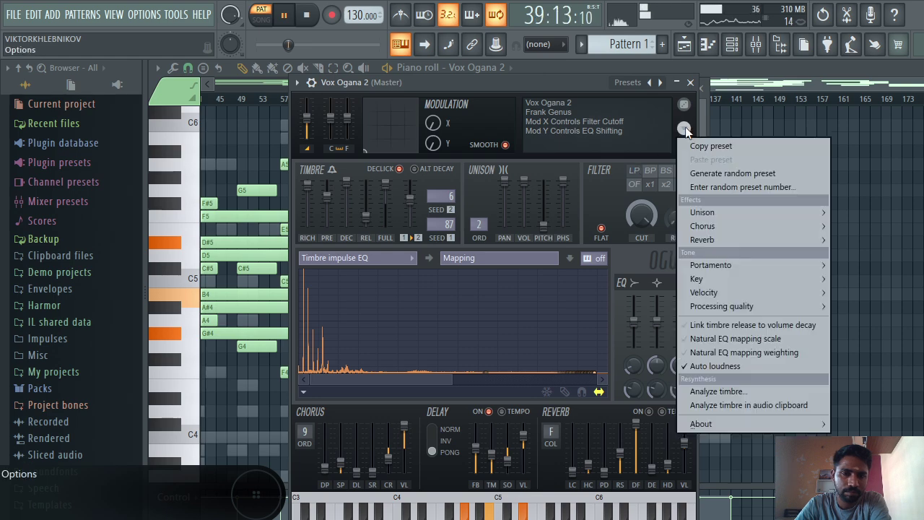
mouse_move(734, 215)
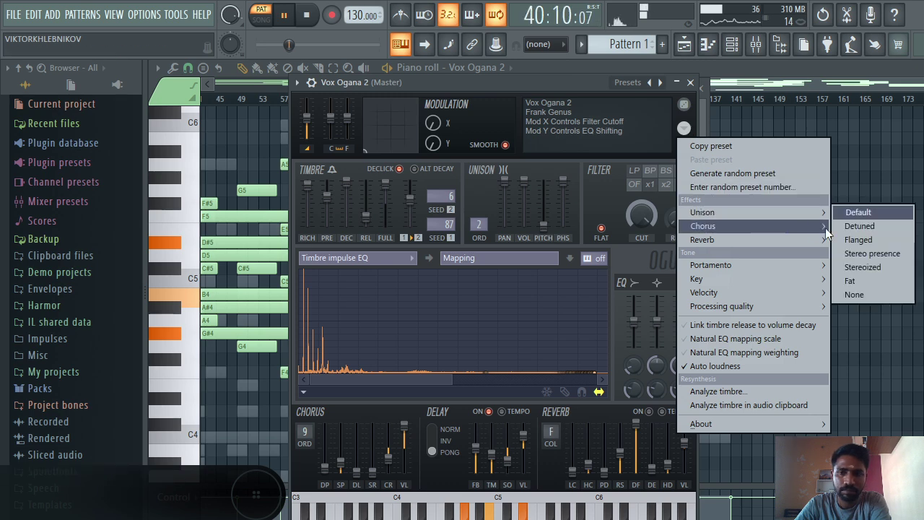
click(864, 235)
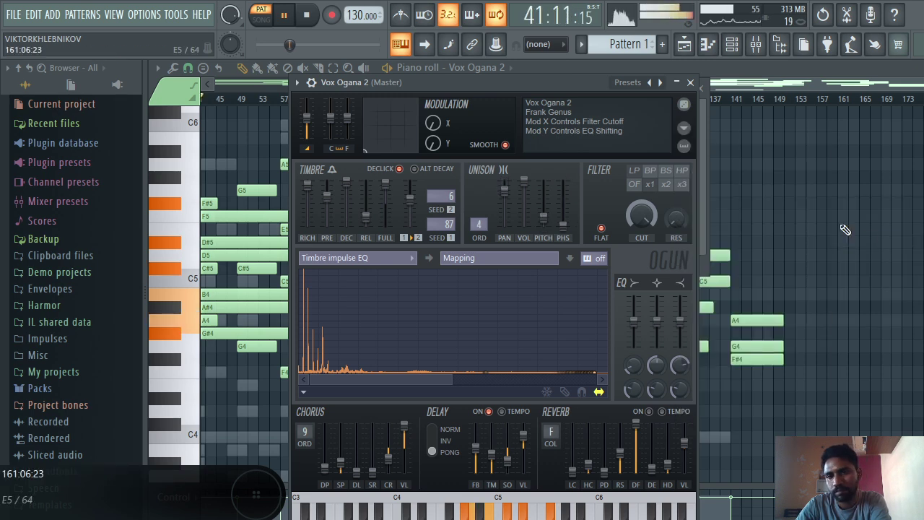
- Try the Deep chorus preset on the Vox Ogana 2 instrument with the Flanged unison
click(684, 129)
mouse_move(723, 210)
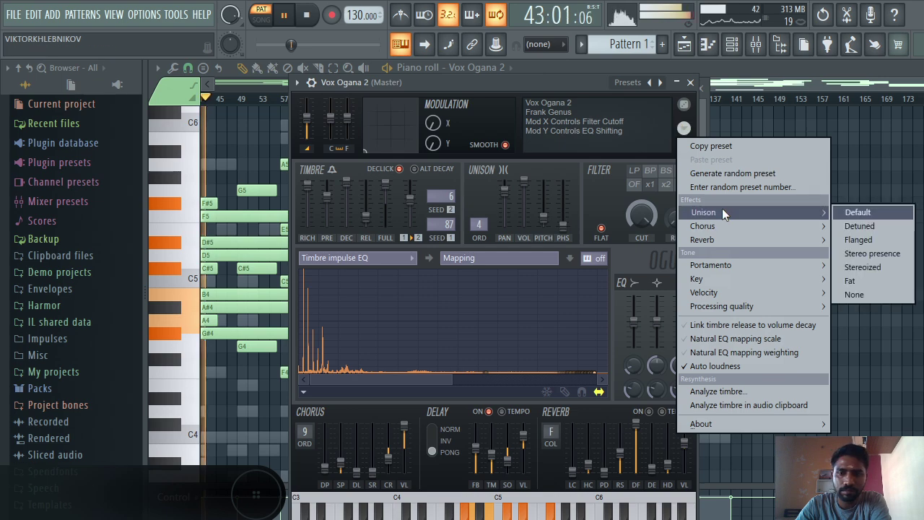
mouse_move(724, 226)
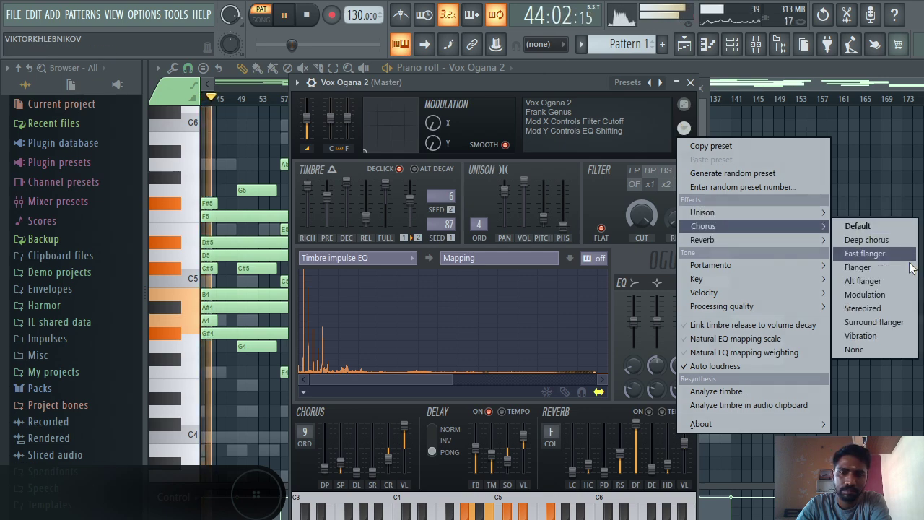
click(893, 239)
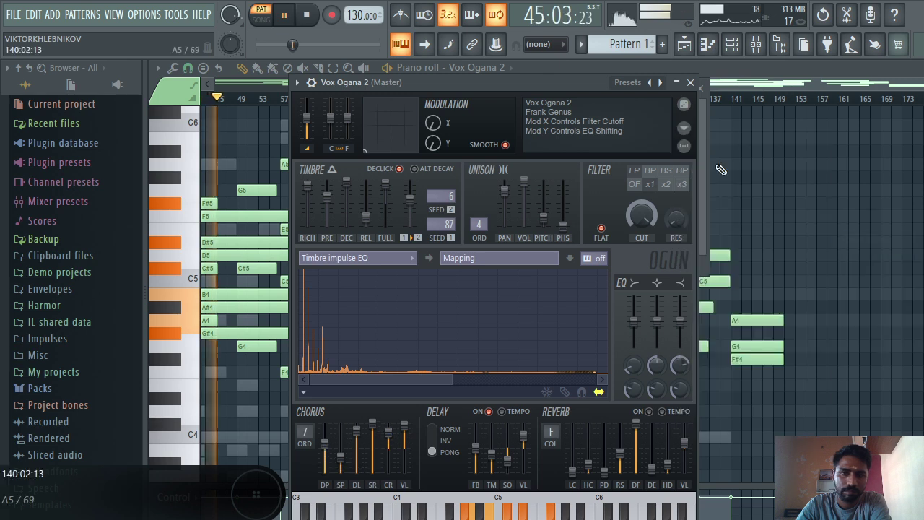
- Apply the Alt flanger chorus preset to the Vox Ogana 2 instrument
click(685, 129)
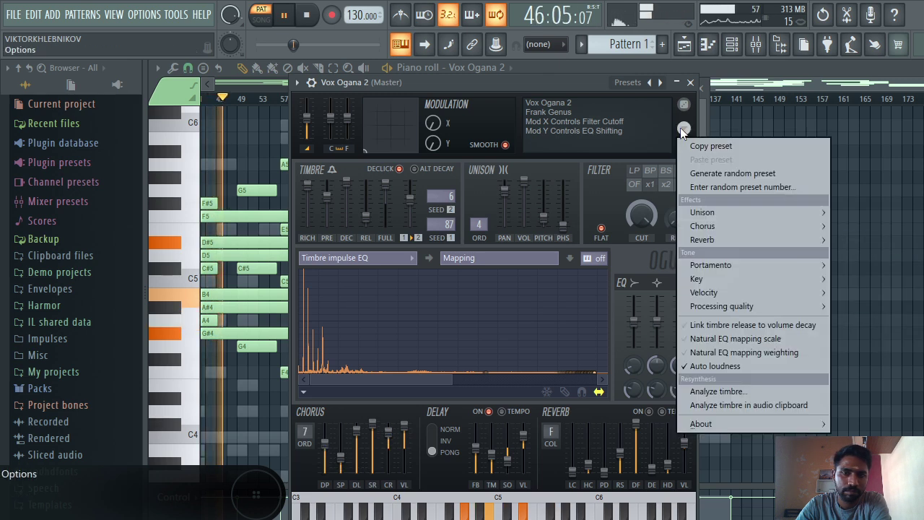
mouse_move(702, 228)
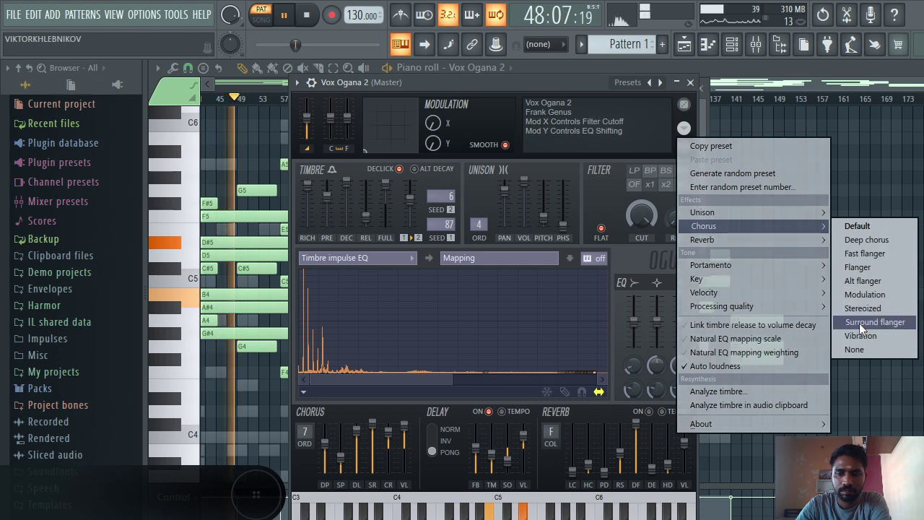
click(857, 282)
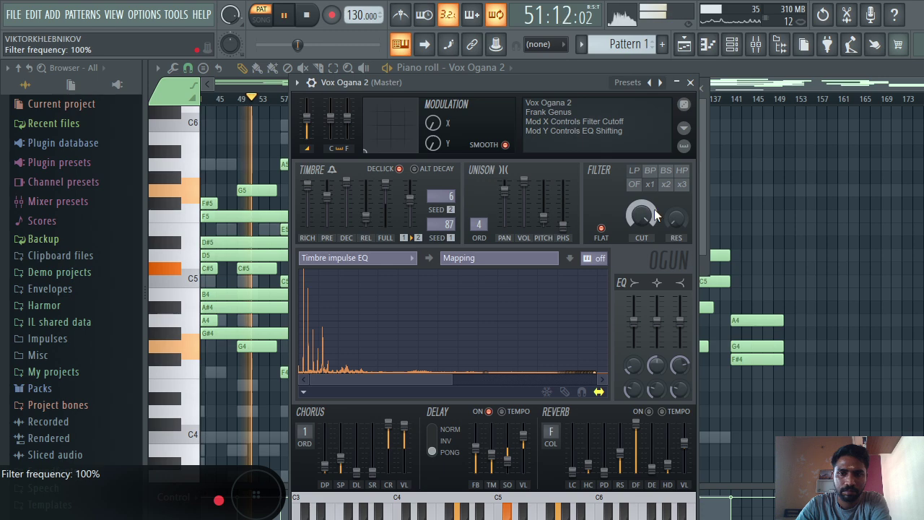
- Try The venue reverb preset on the Vox Ogana 2 instrument with the Alt flanger chorus
click(684, 130)
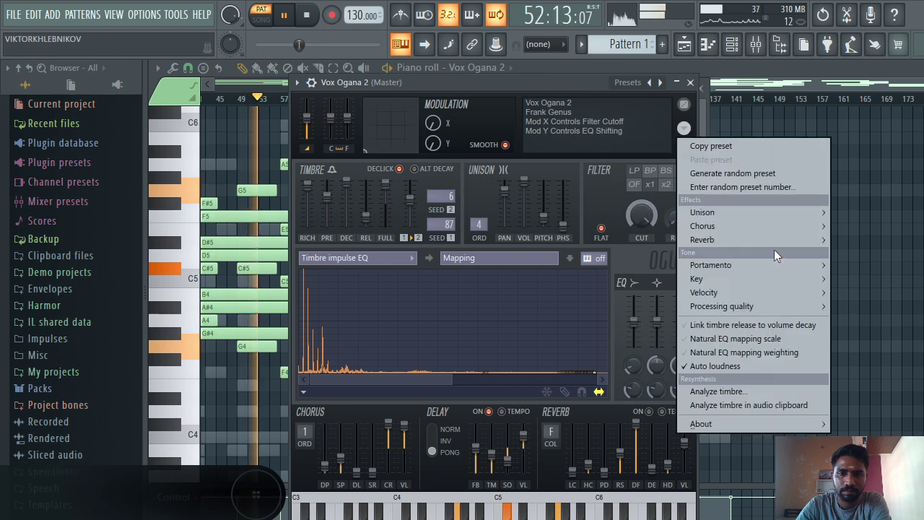
mouse_move(771, 241)
click(865, 270)
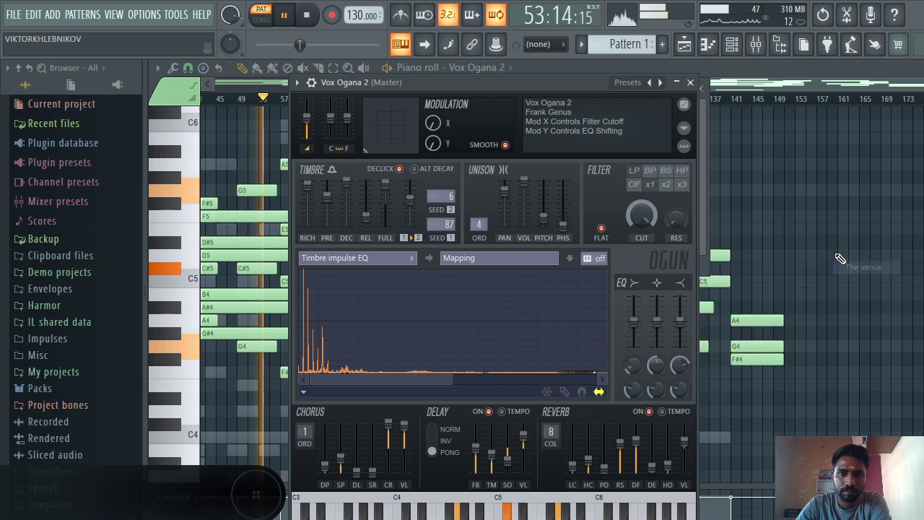
- Apply the Cathedral reverb preset to the Vox Ogana 2 instrument
click(684, 128)
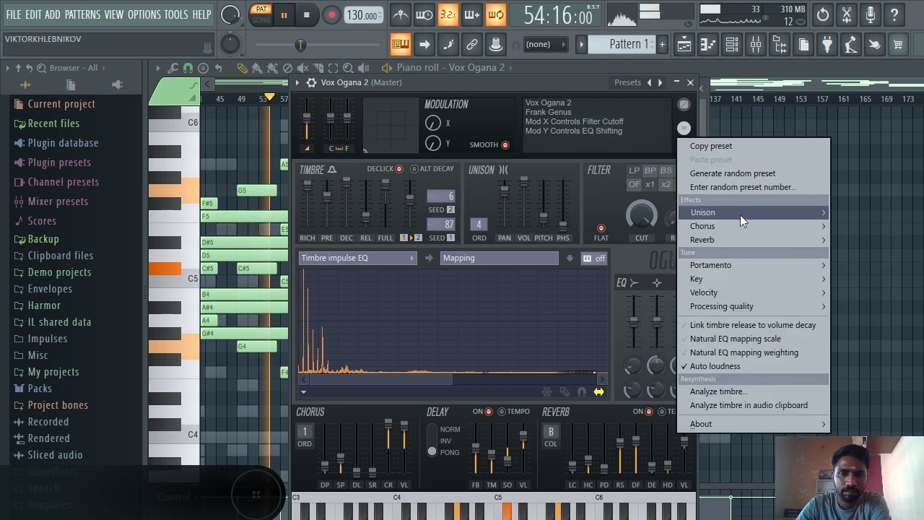
mouse_move(741, 228)
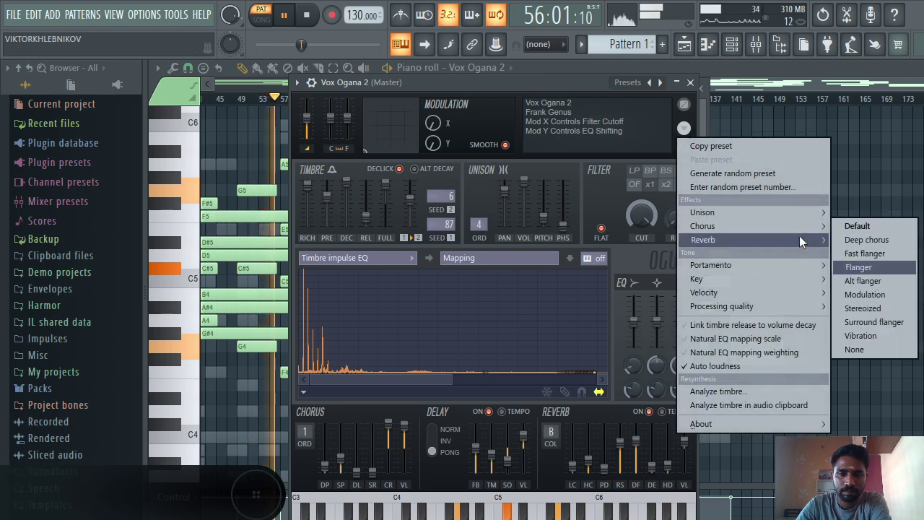
mouse_move(798, 240)
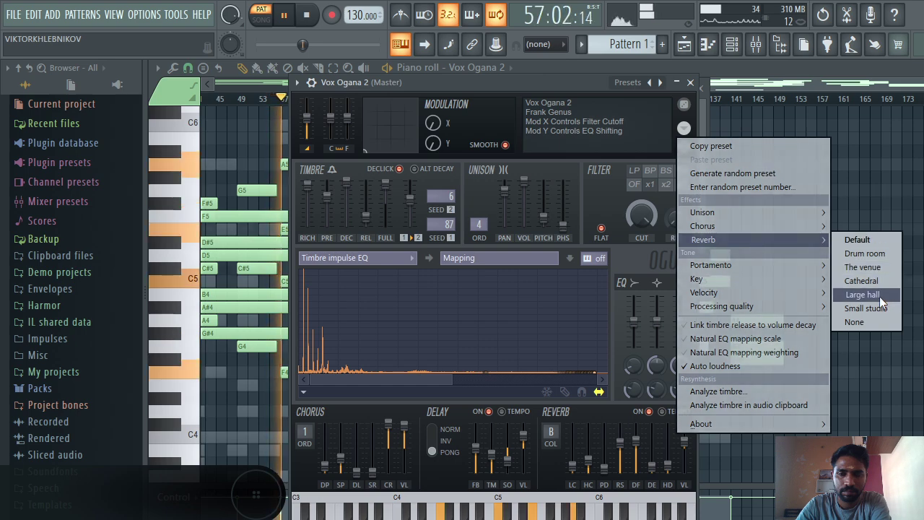
click(871, 279)
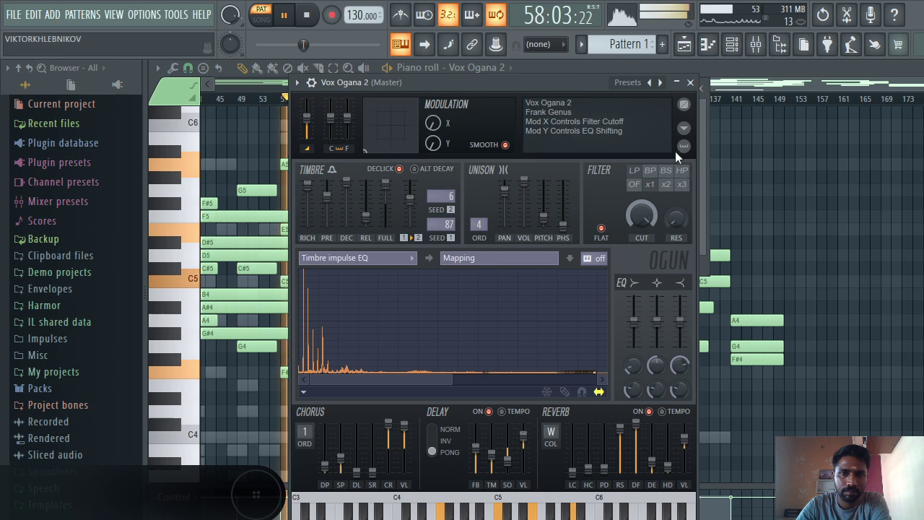
- Try the Stereoized chorus preset on the Vox Ogana 2 instrument with the Cathedral reverb
click(684, 129)
mouse_move(717, 231)
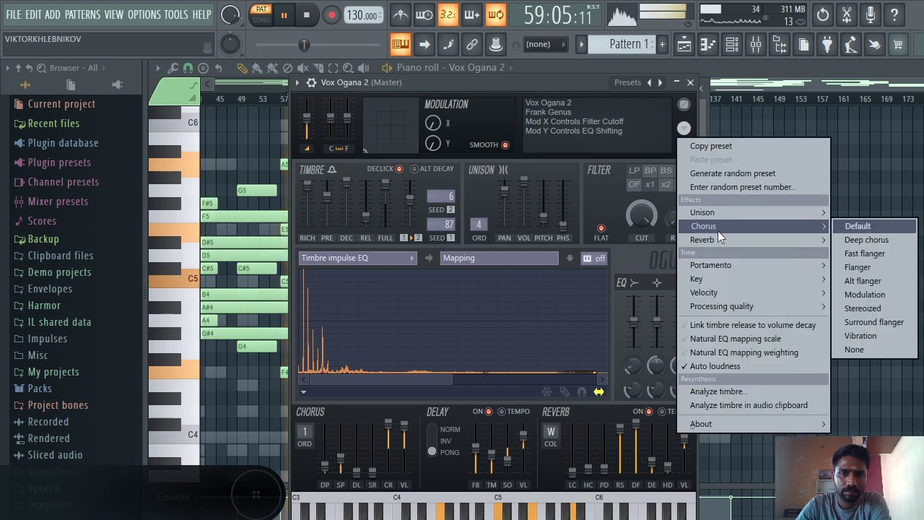
click(869, 306)
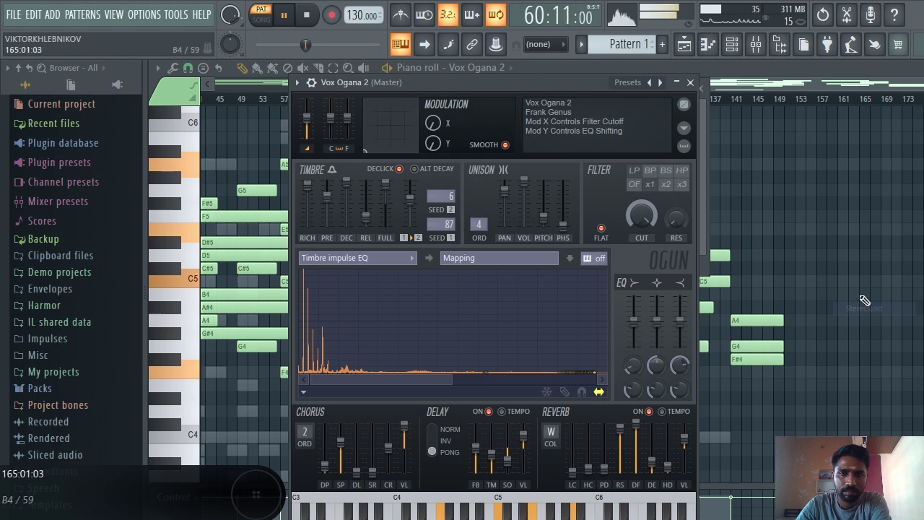
- Apply the Stereoized unison preset to the Vox Ogana 2 instrument
click(686, 130)
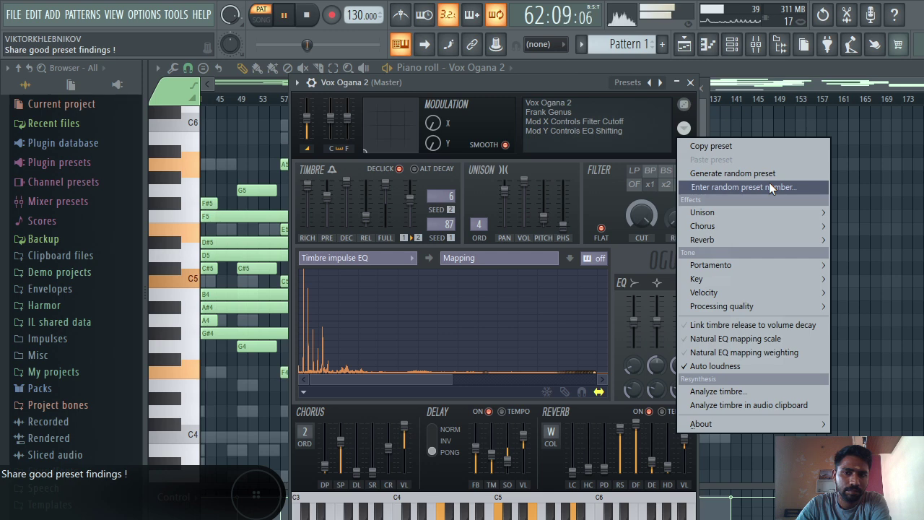
mouse_move(765, 207)
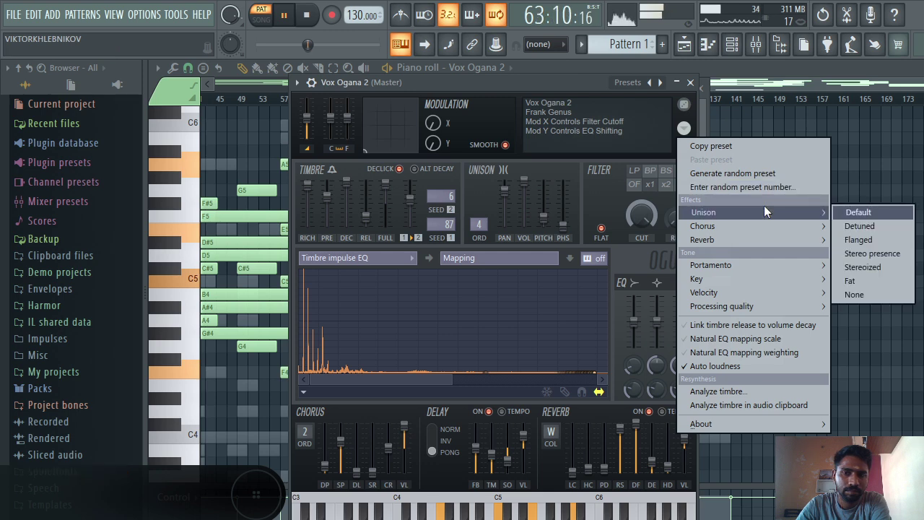
click(863, 268)
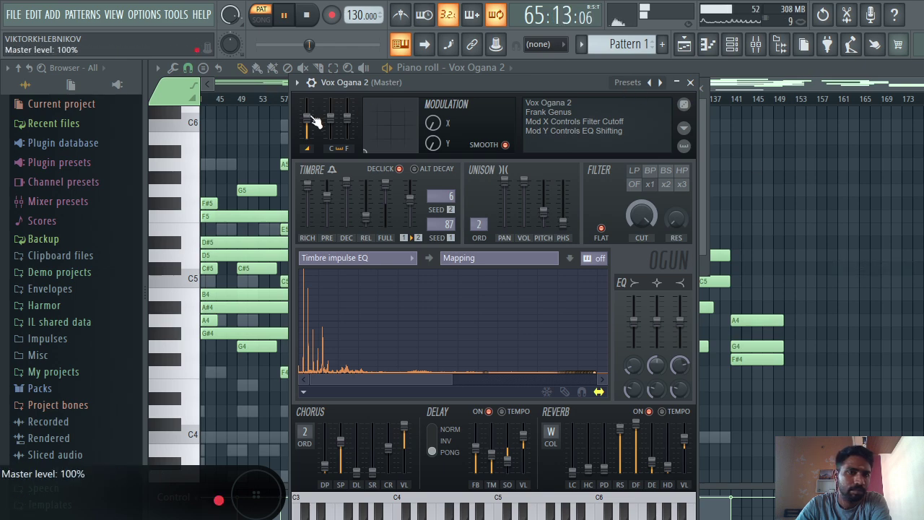
- Try the Vox Ogana 2 master level at 200% and test the coarse and fine sliders beside it
drag(309, 118, 308, 94)
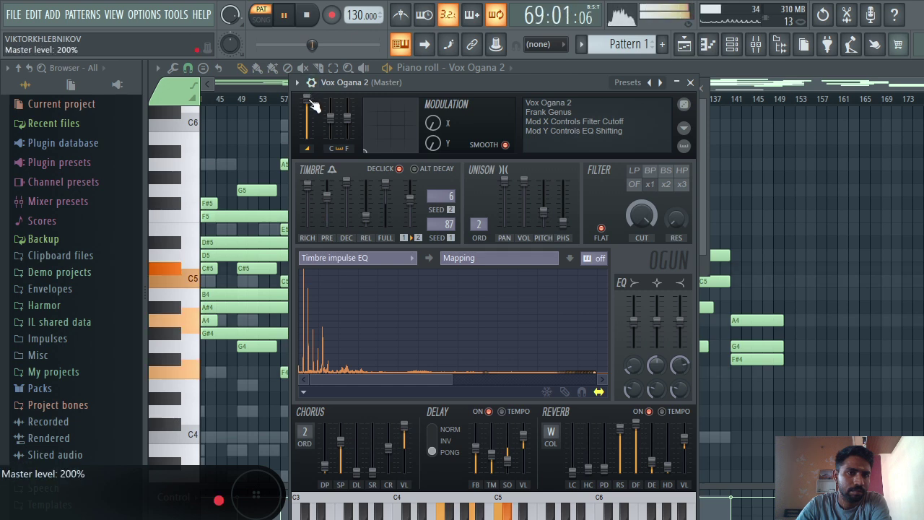
drag(311, 101, 346, 113)
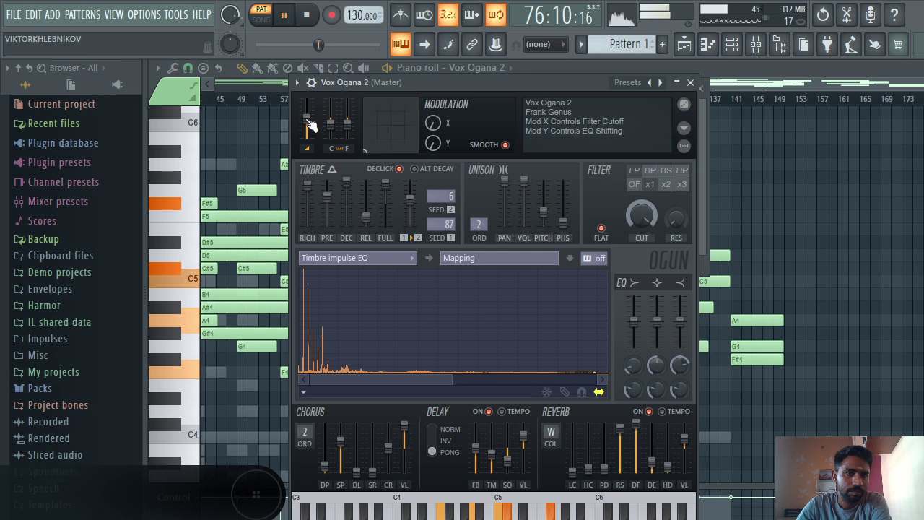
drag(330, 123, 347, 120)
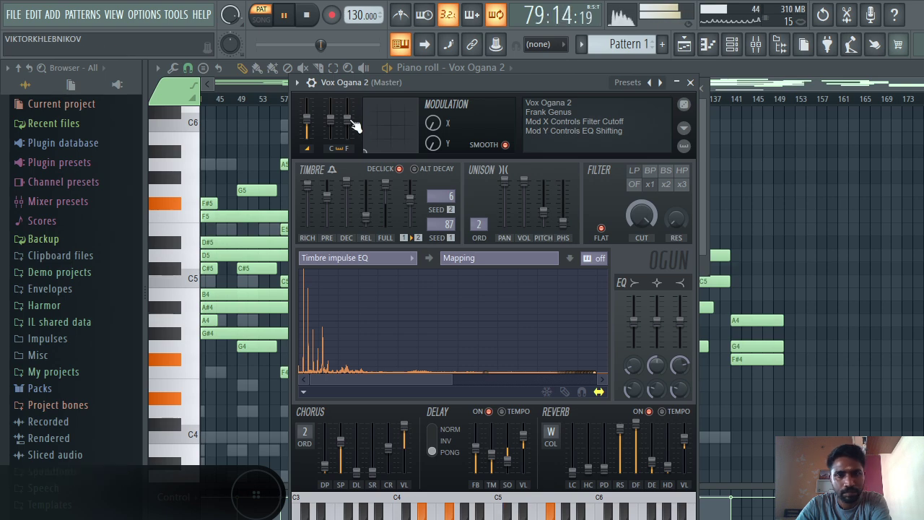
- Try the alternate decay mode in the timbre settings of the Vox Ogana 2 instrument
click(404, 169)
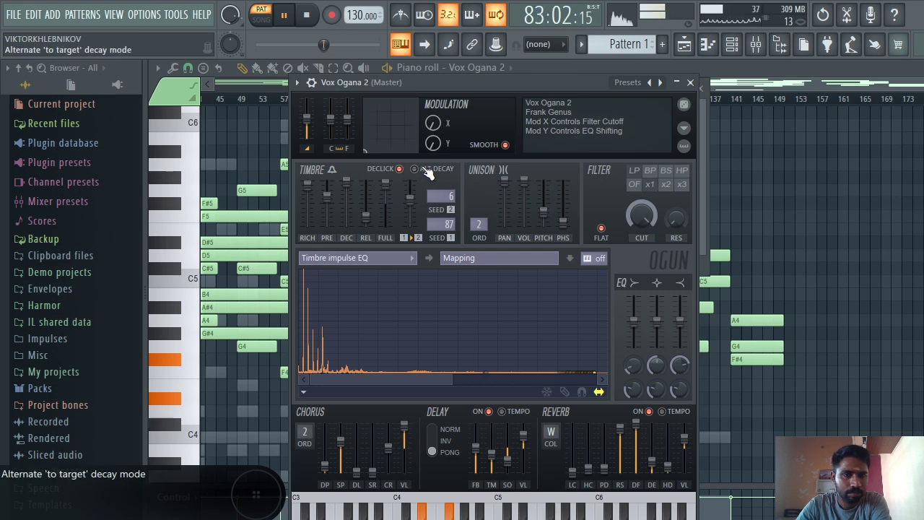
click(427, 170)
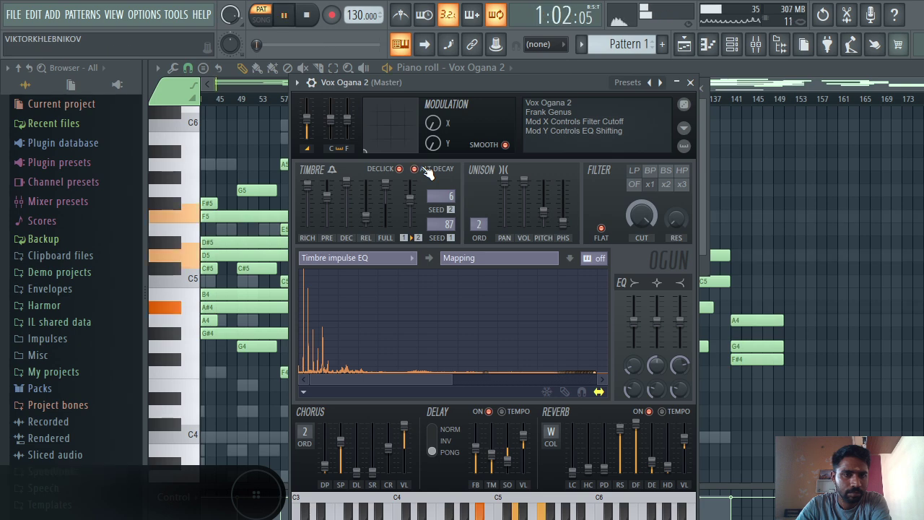
click(427, 172)
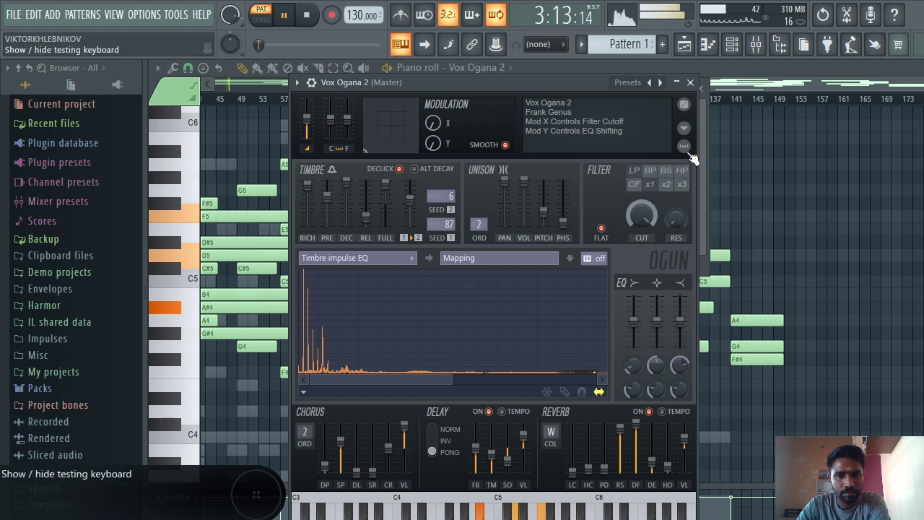
- Apply the Deep chorus preset to Vox Ogana 2 and lower the instrument's channel volume
click(685, 128)
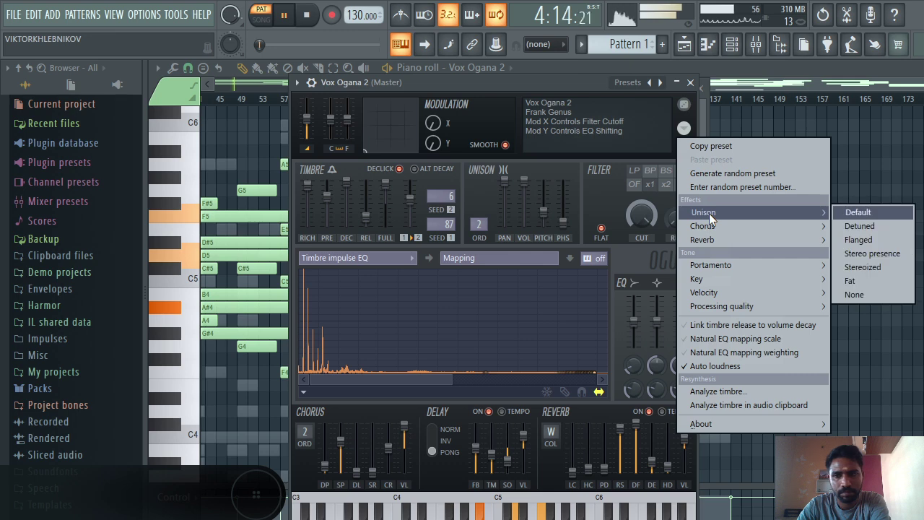
mouse_move(743, 226)
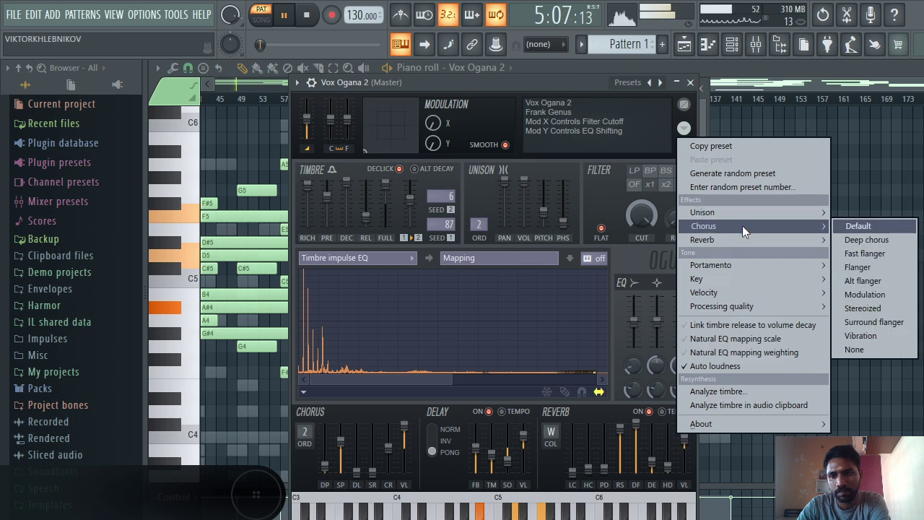
click(862, 237)
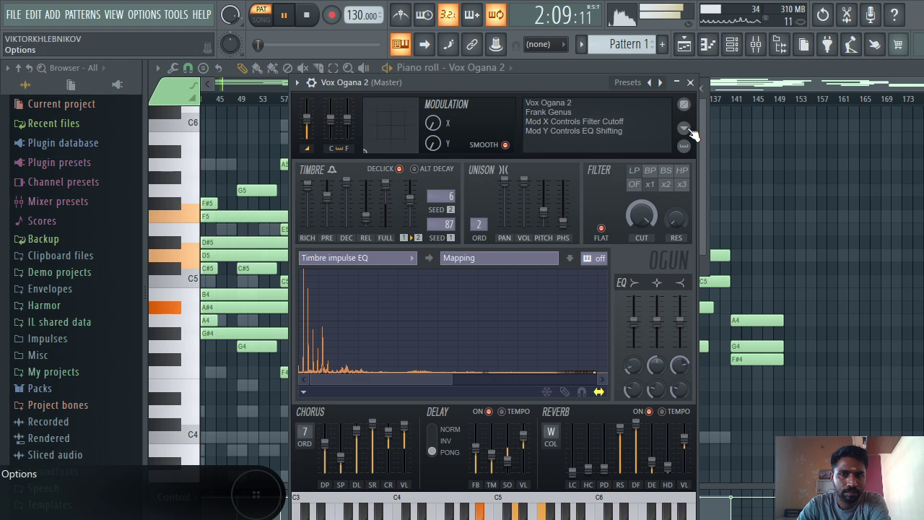
click(690, 82)
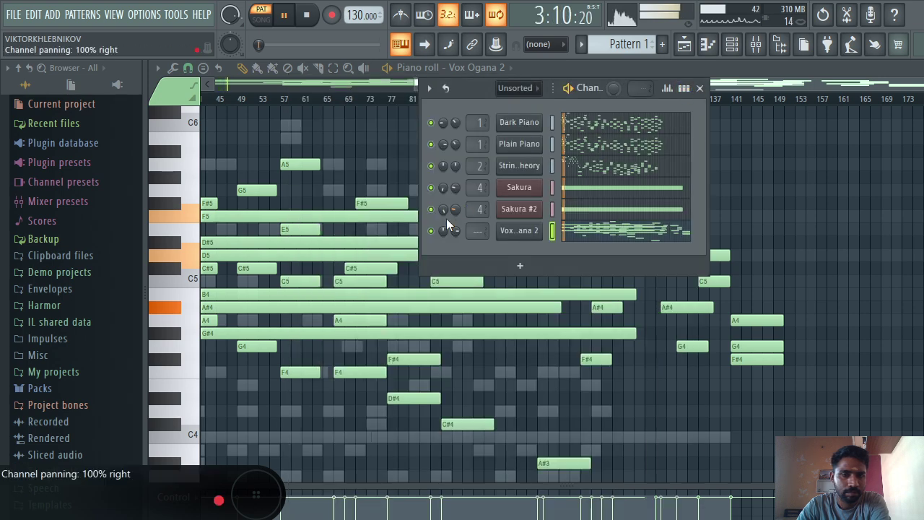
mouse_move(456, 229)
mouse_down()
mouse_move(456, 249)
mouse_move(456, 235)
mouse_up()
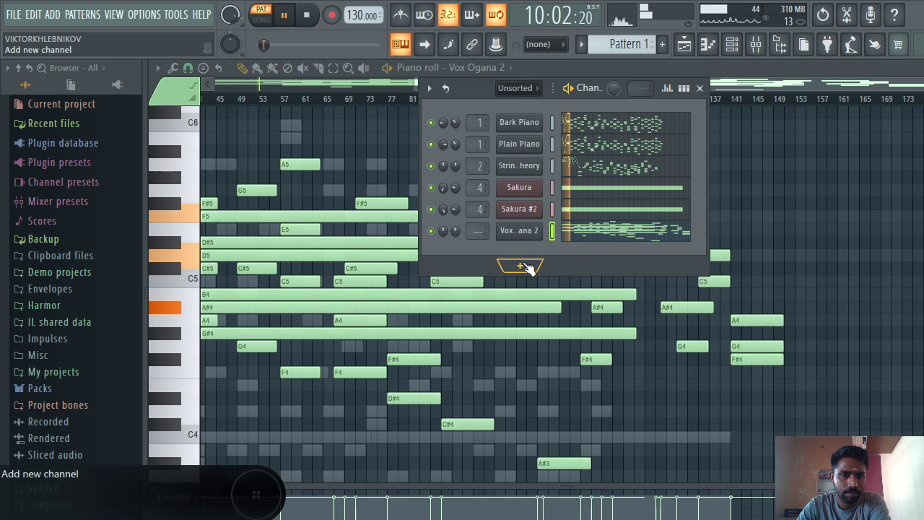
- Add a Drumaxx channel to the pattern and open its presets library
click(526, 267)
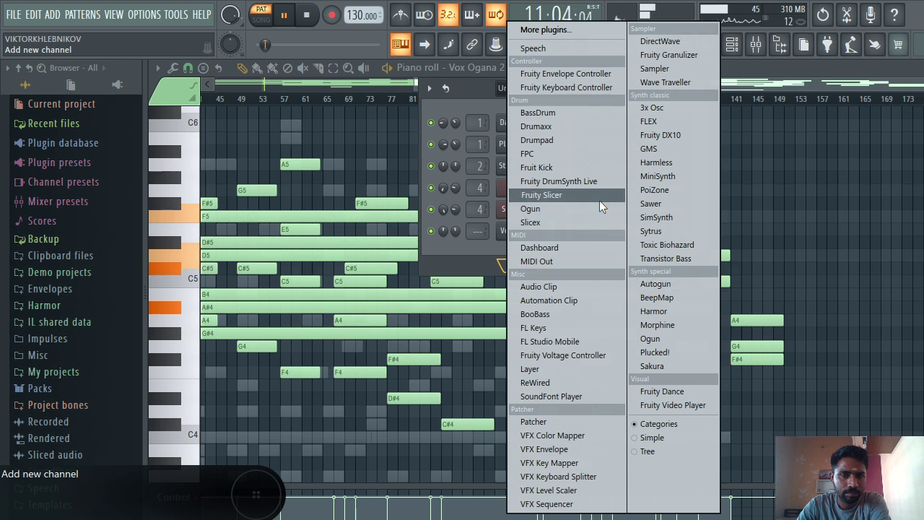
click(585, 122)
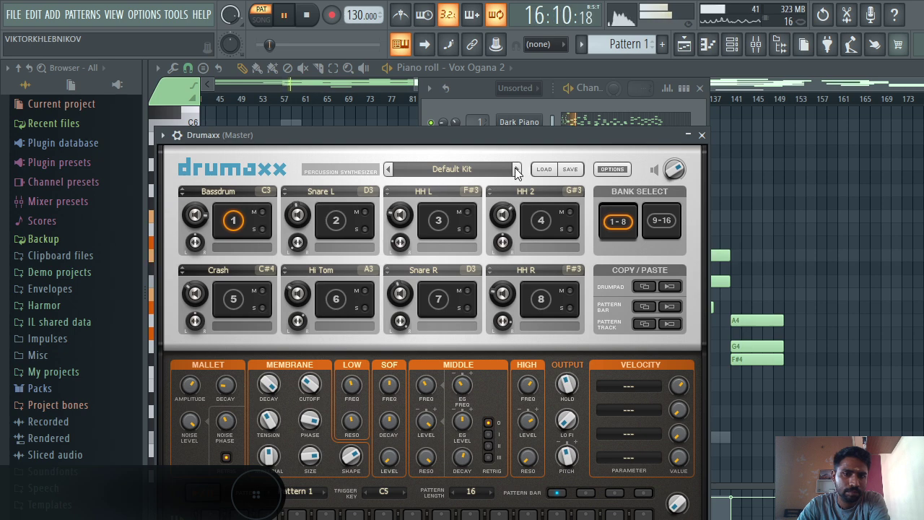
click(490, 168)
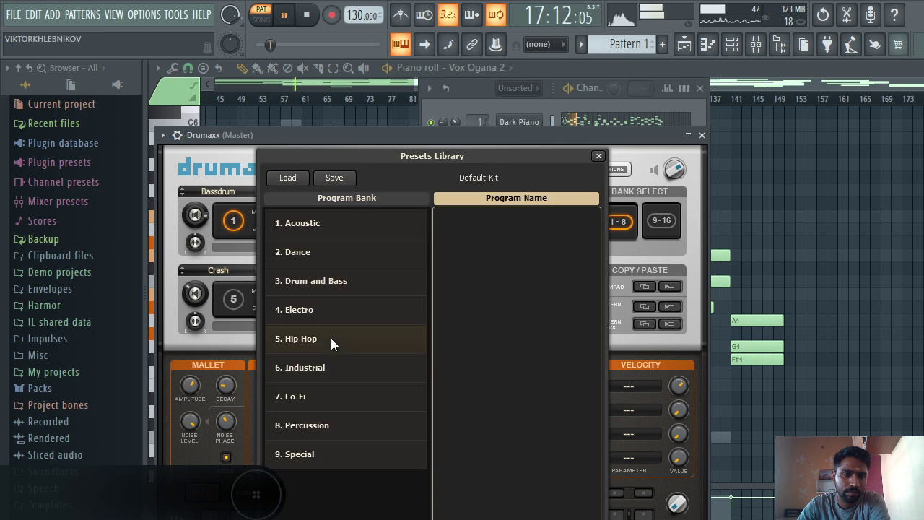
- Stop playback and audition the Two-Bit Chump FG kit from Drumaxx's Lo-Fi bank with several notes
click(320, 388)
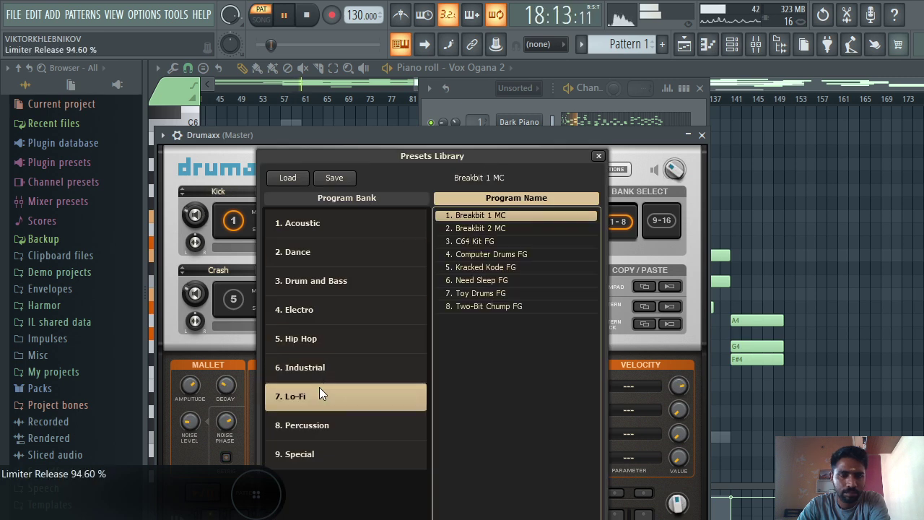
click(484, 306)
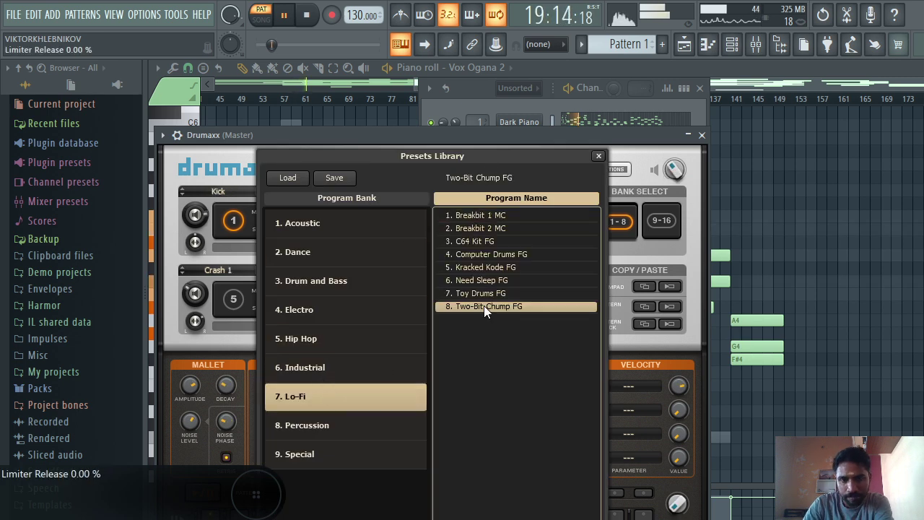
key(space)
key(b)
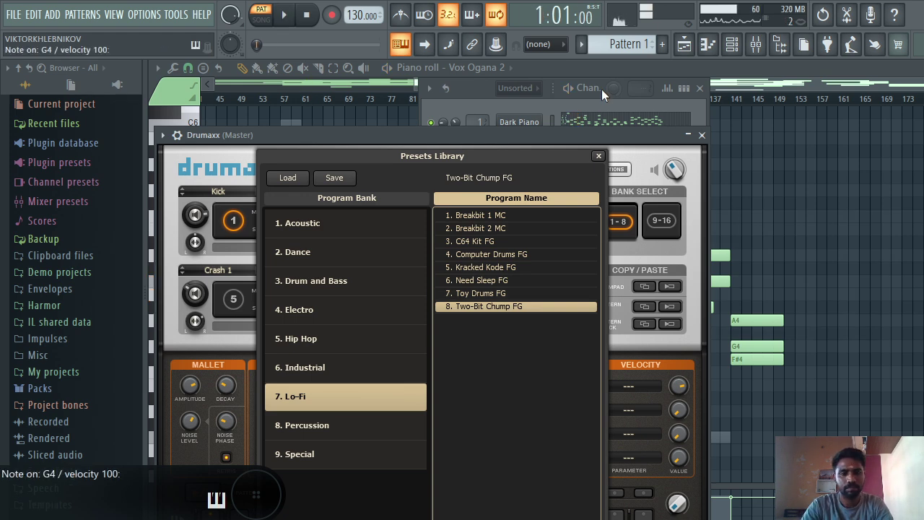
key(e)
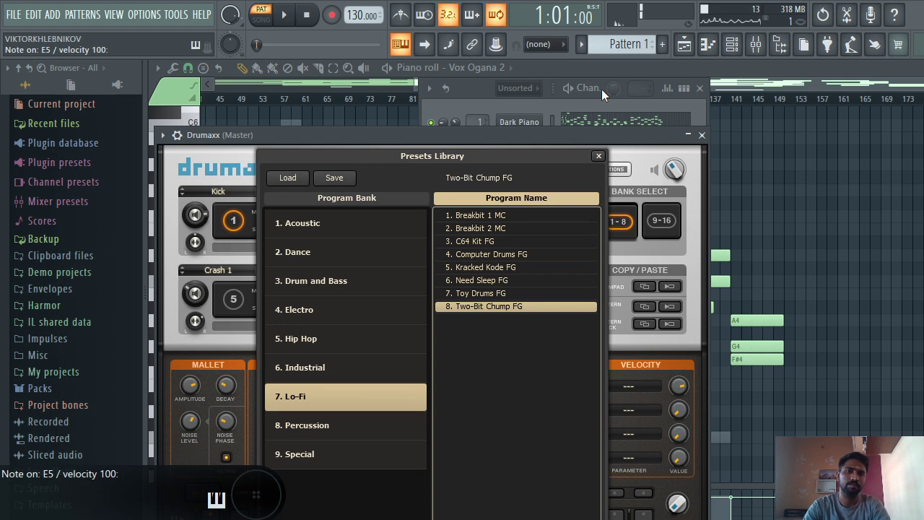
key(n)
key(n)
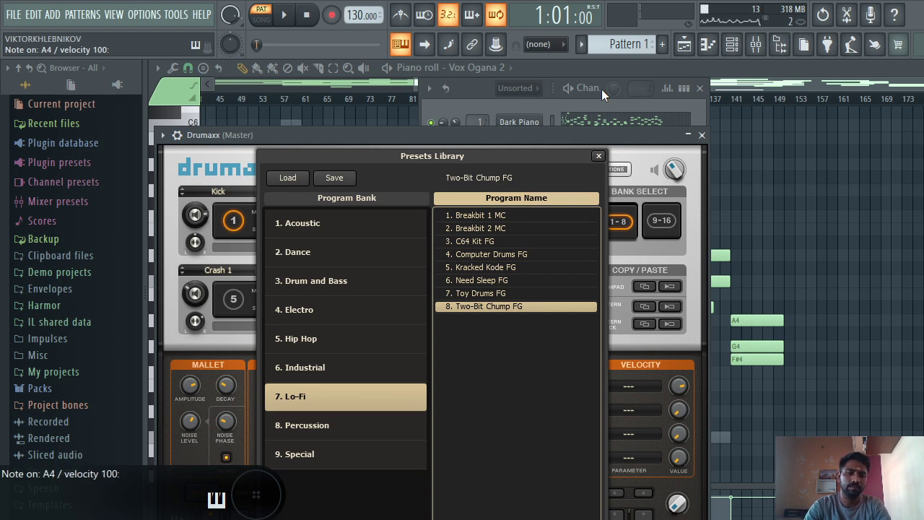
- Load the Breakbit 1 MC kit from the Lo-Fi bank and audition its drum sounds across the keyboard
click(531, 213)
key(x)
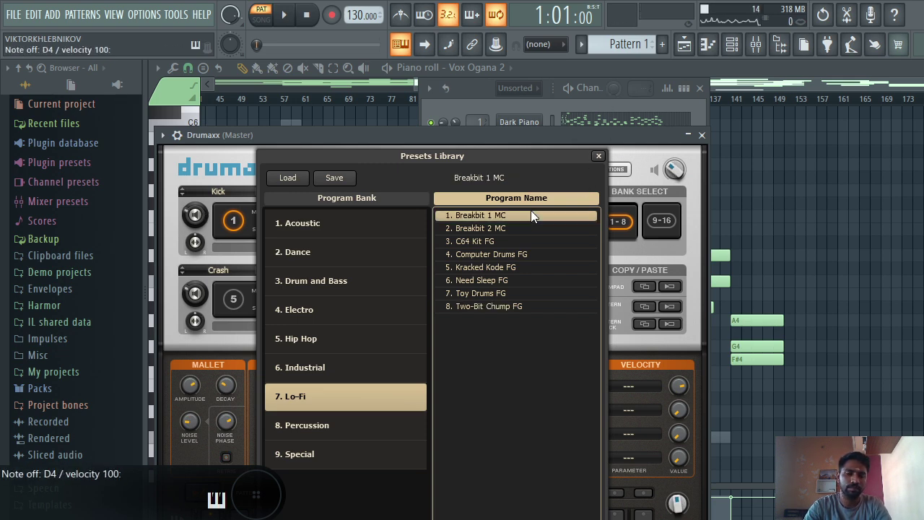
key(g)
key(r)
key(r)
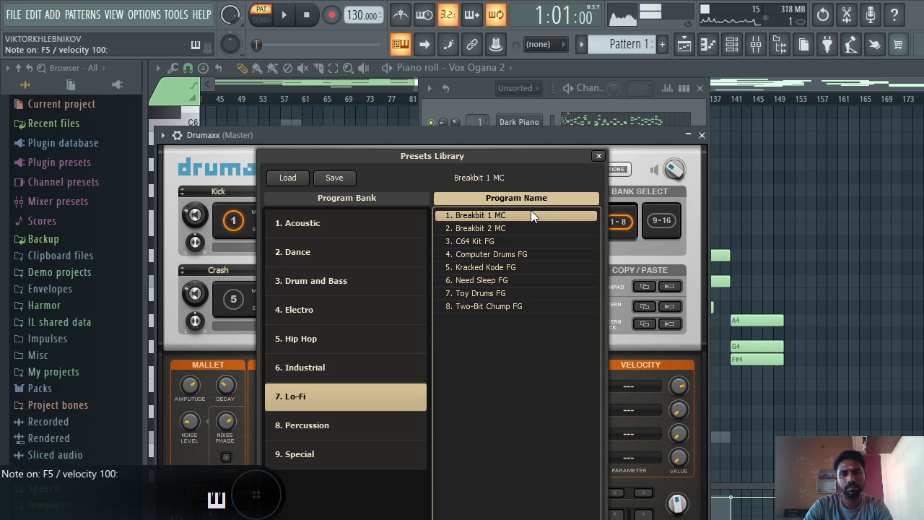
key(i)
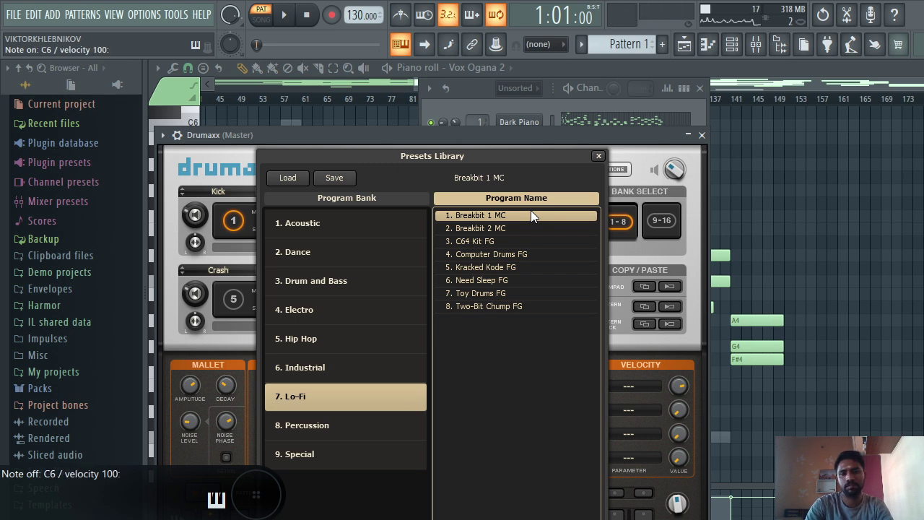
key(r)
key(t)
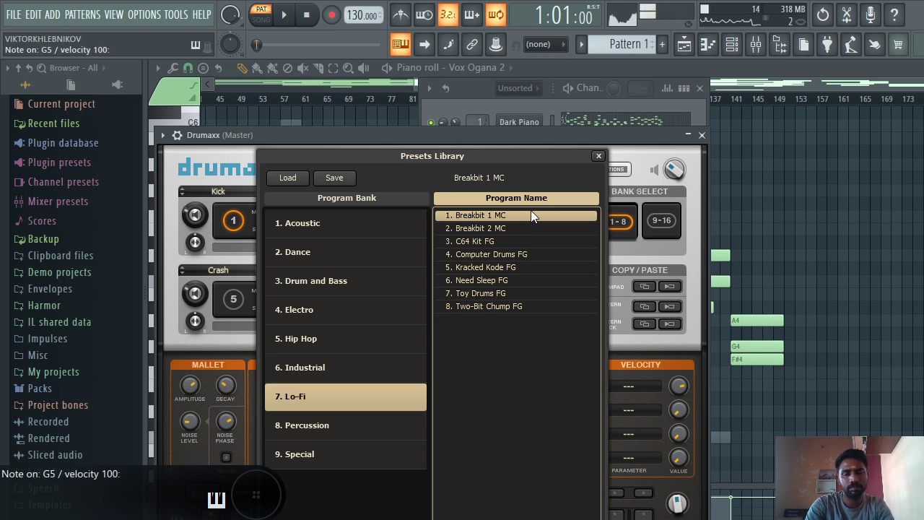
key(r)
key(y)
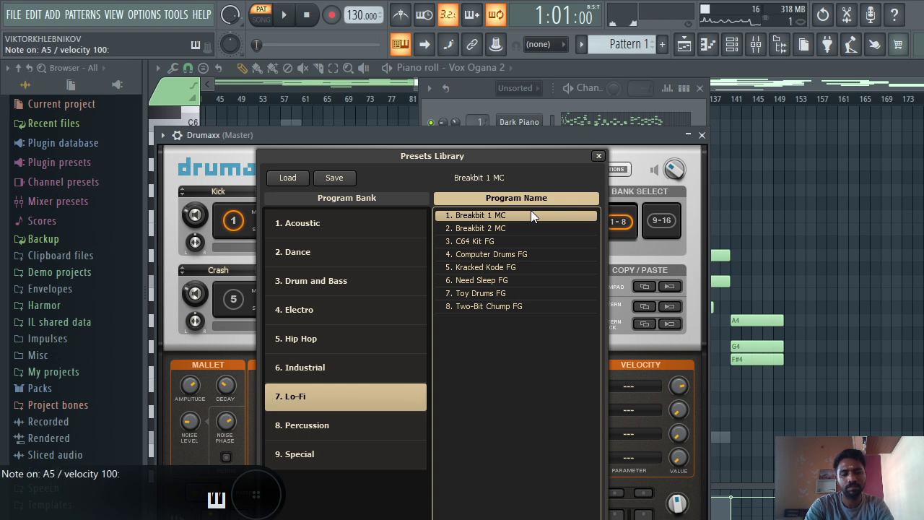
key(w)
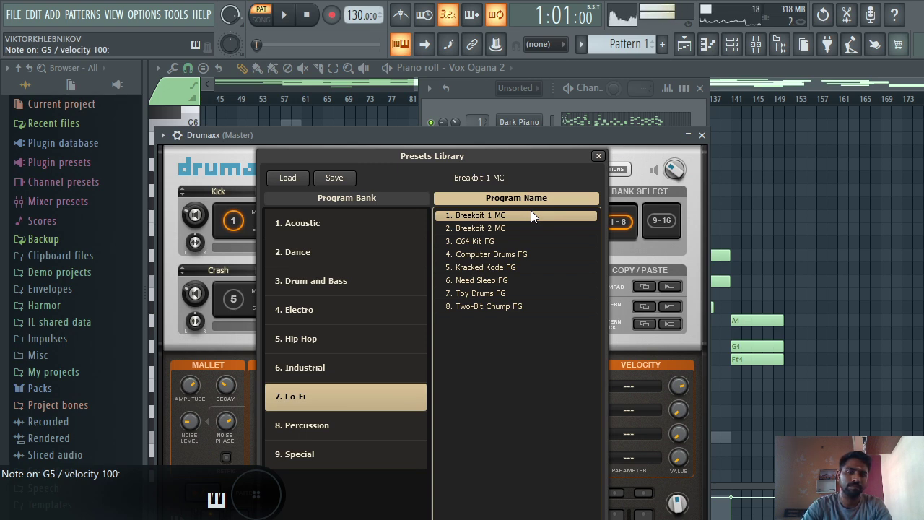
key(w)
- Load the Africana 1 FG kit from the Percussion bank and audition its drum sounds
click(369, 423)
key(w)
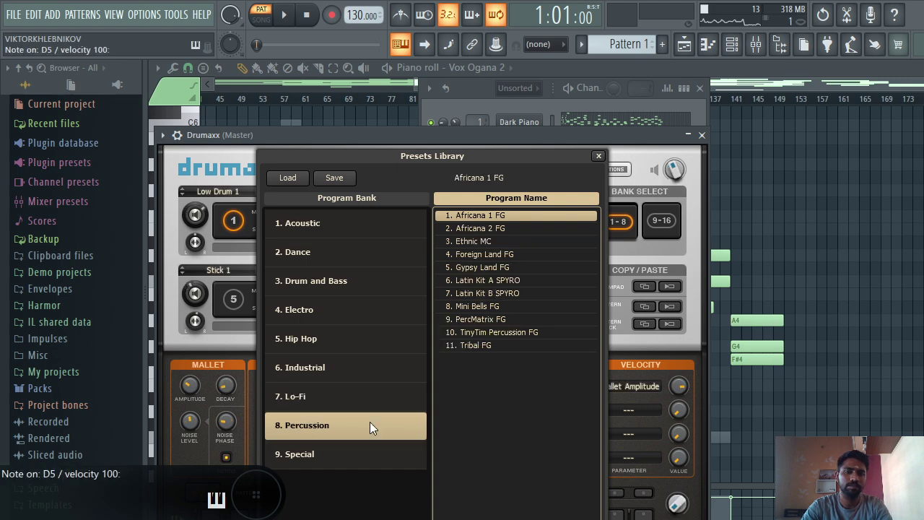
key(r)
key(e)
key(b)
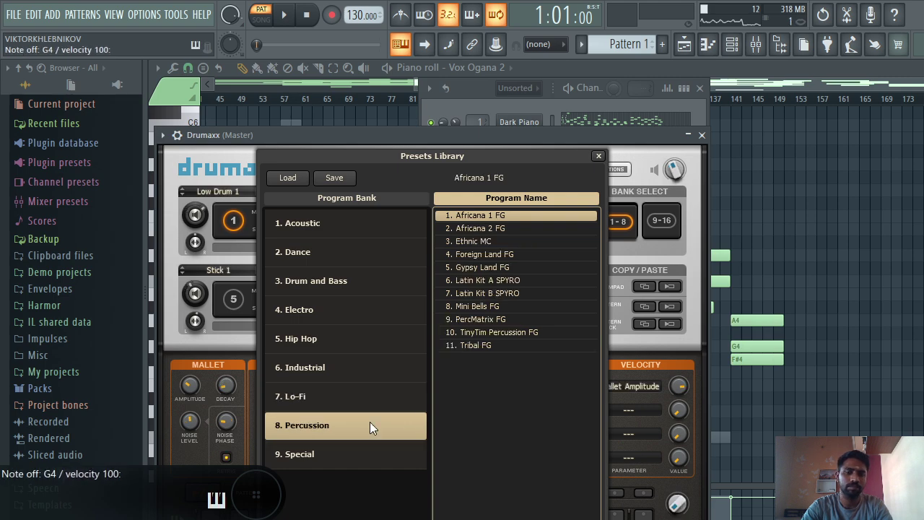
key(e)
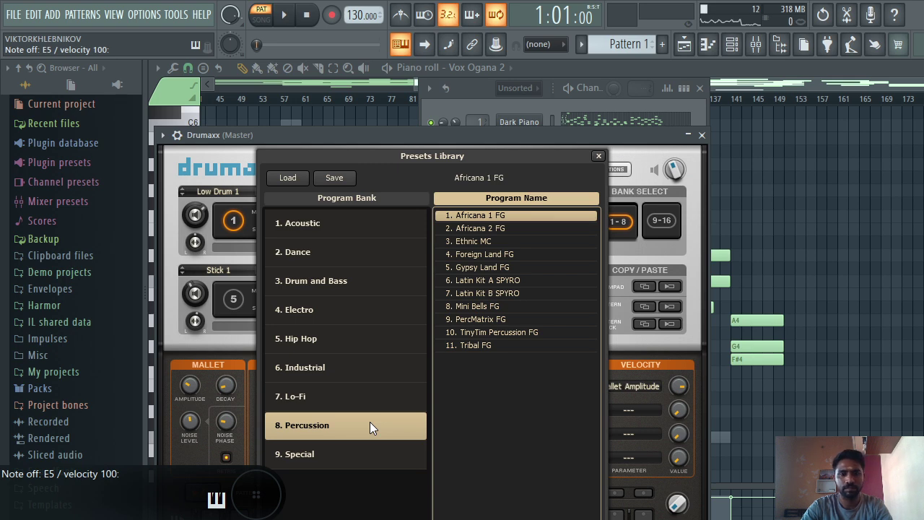
key(q)
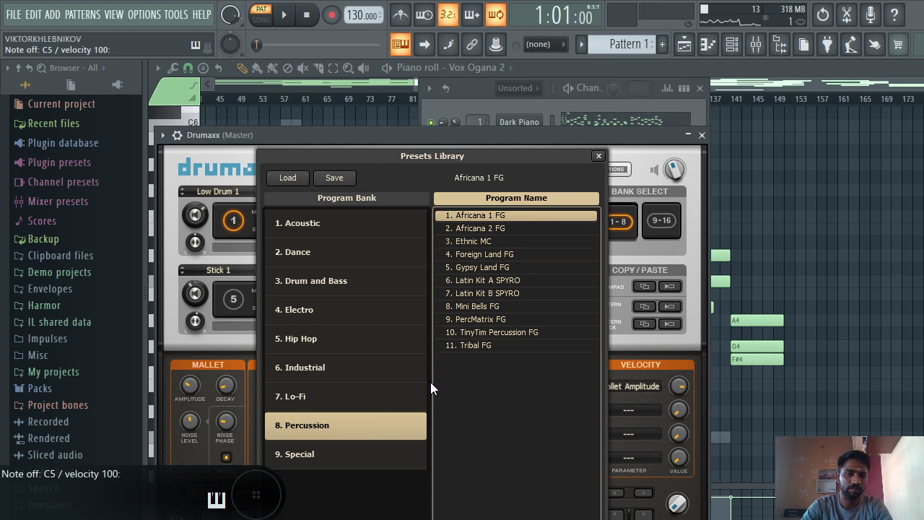
- Audition the TinyTim Percussion FG and Tribal FG kits, plus Bossa SPYRO and SFX Collection FG from the Special bank
click(468, 333)
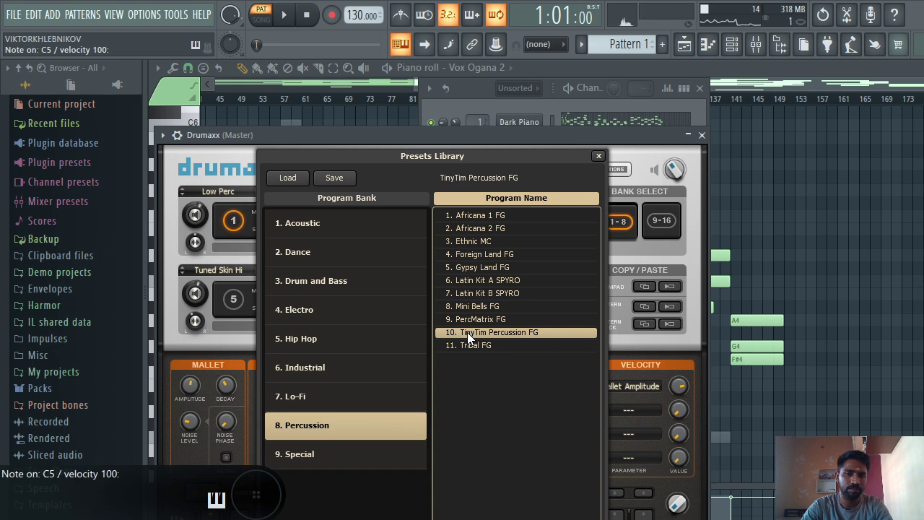
click(476, 345)
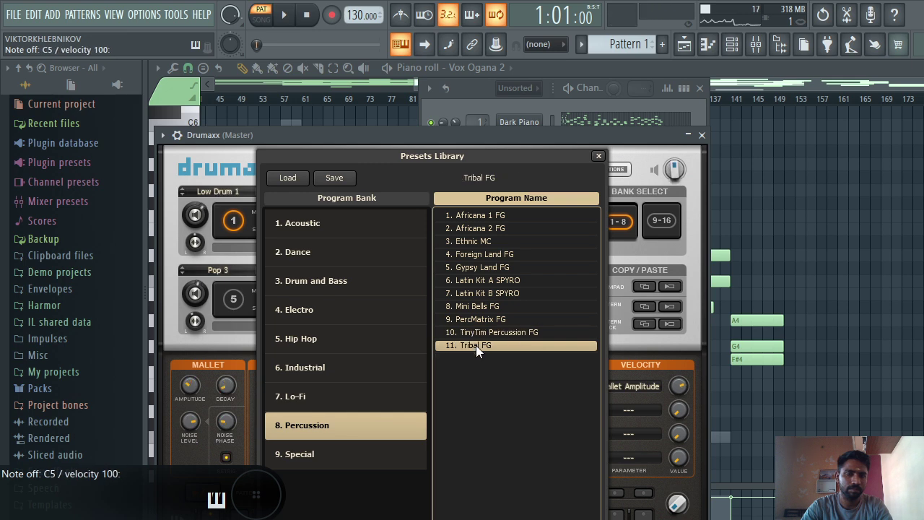
click(309, 453)
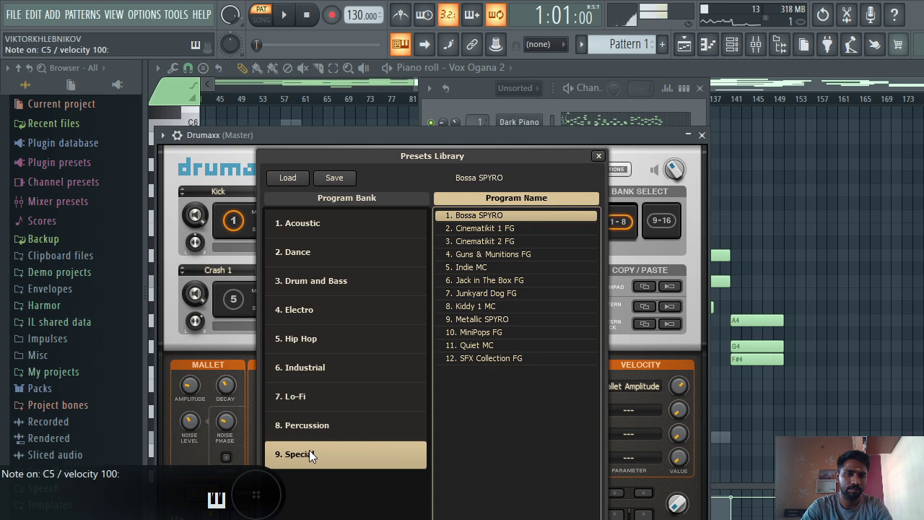
click(495, 358)
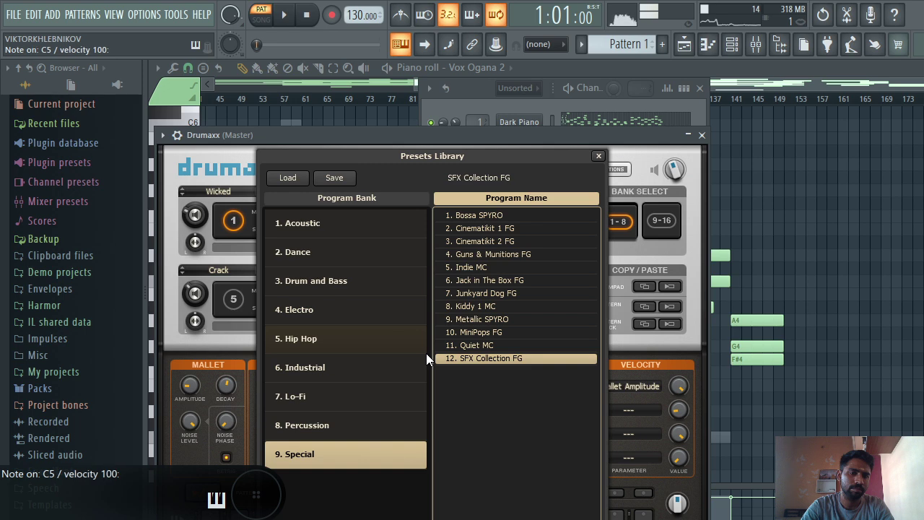
- Audition Acoustic bank kits up to Vinyl Days FG, load Dance 01 MC, and close the presets library with the pattern playing
click(351, 219)
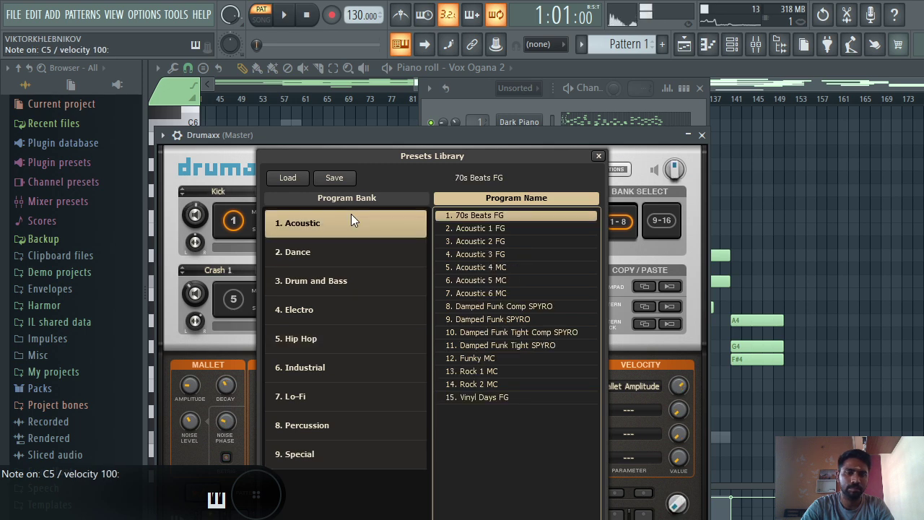
click(504, 396)
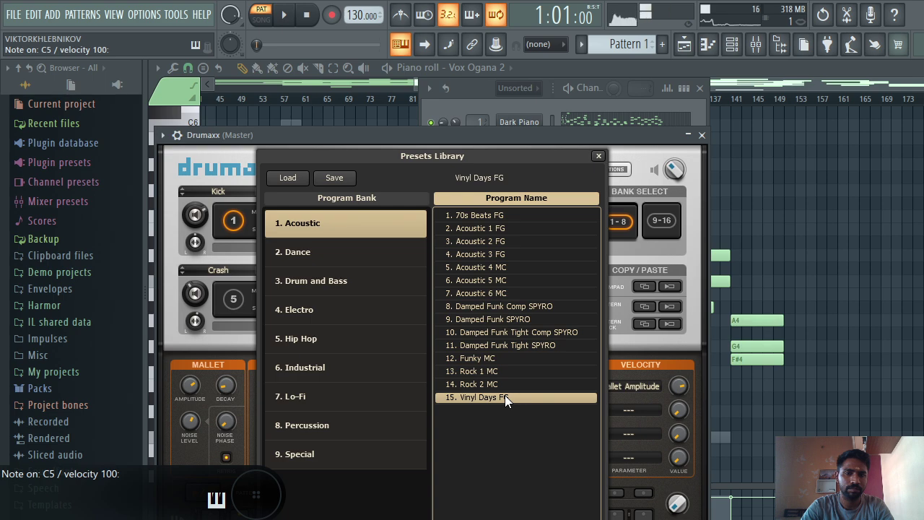
click(336, 264)
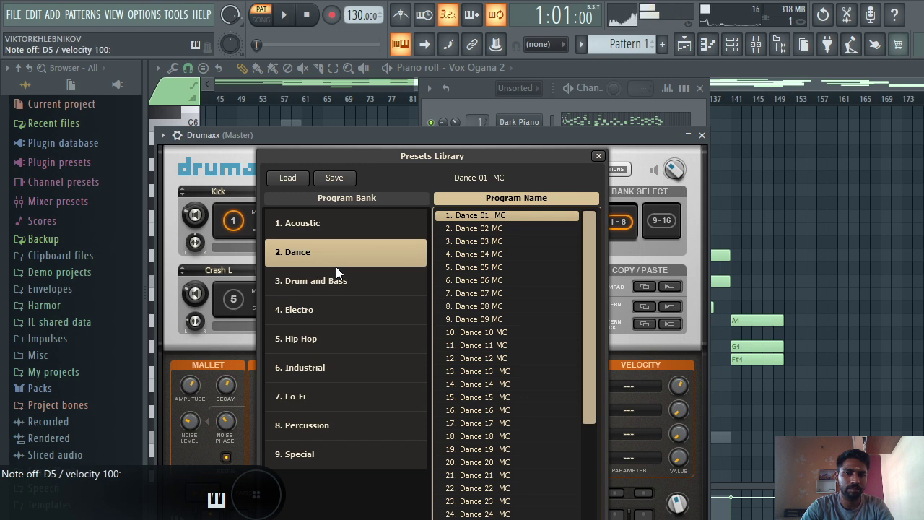
key(space)
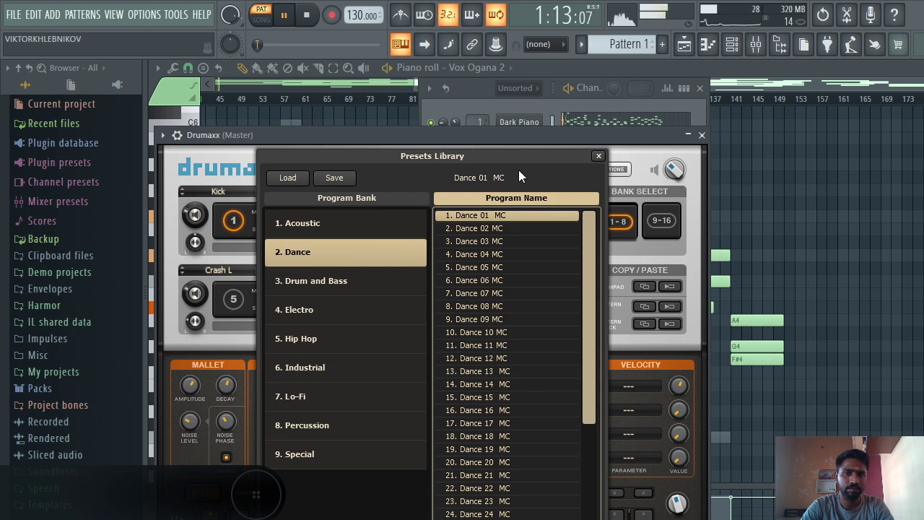
click(599, 155)
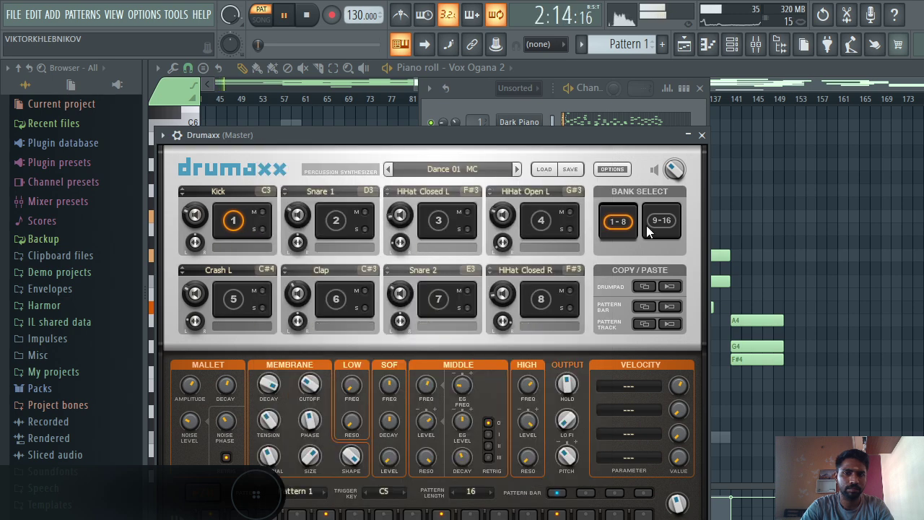
- Show Drumaxx pads 9-16, switch its internal sequencer to Pattern 13, and close the plugin window
click(647, 225)
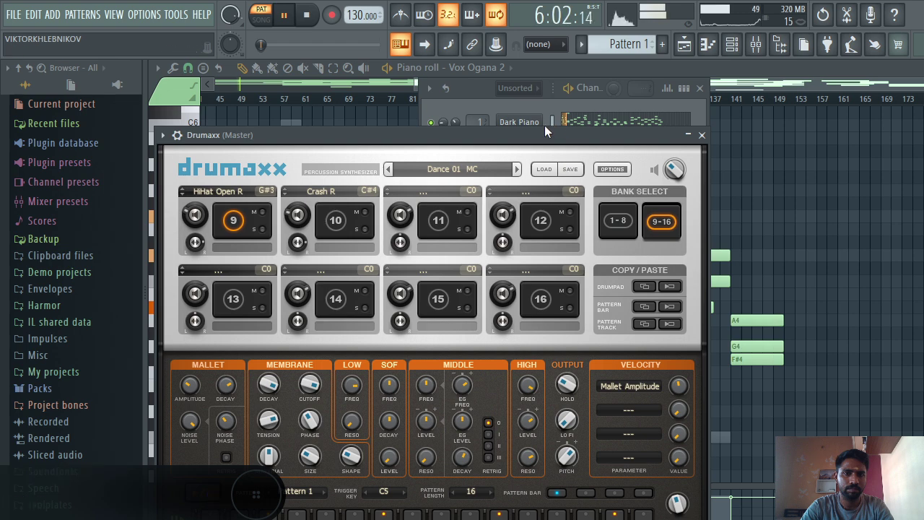
drag(543, 135, 553, 58)
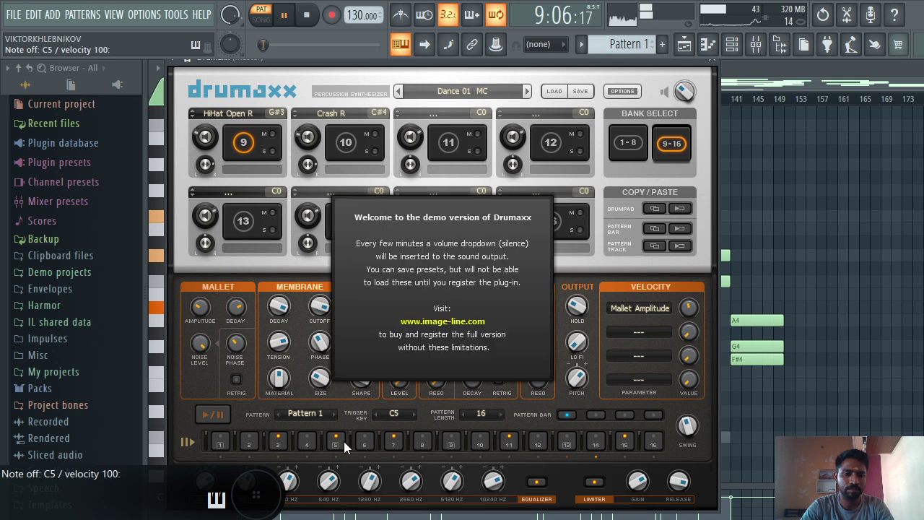
click(304, 413)
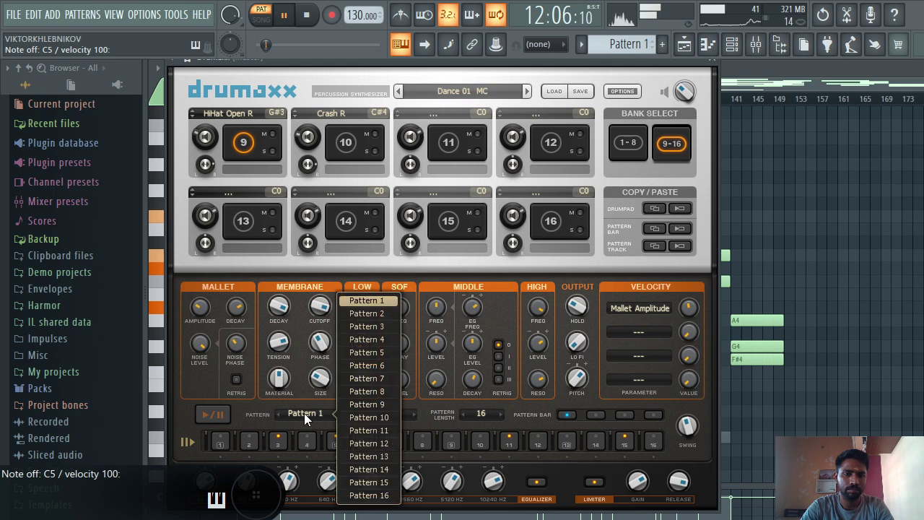
click(390, 460)
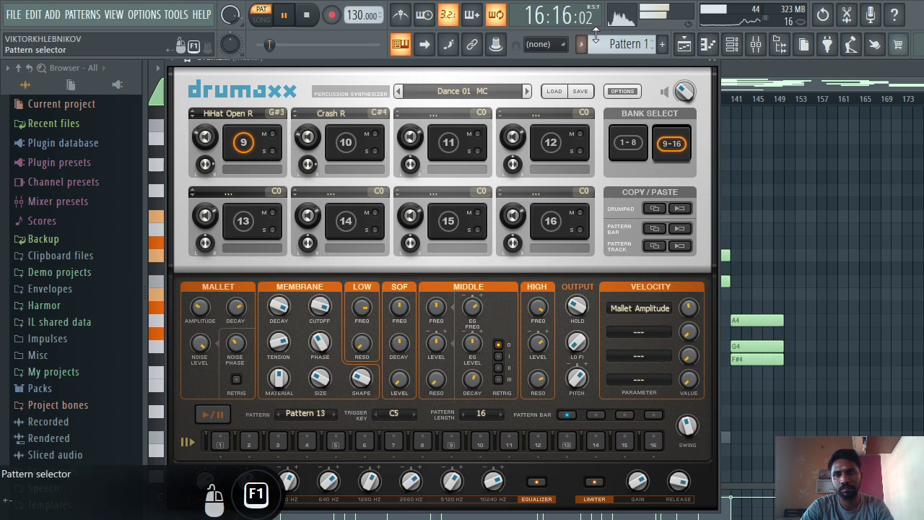
click(711, 60)
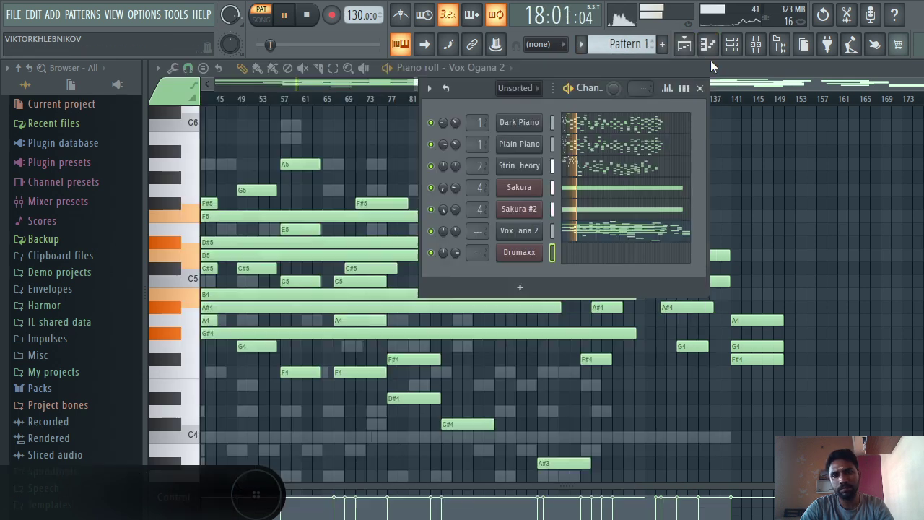
- Replace the Drumaxx channel with Drumpad and load its Techno Hat Cl 01 preset
right_click(525, 253)
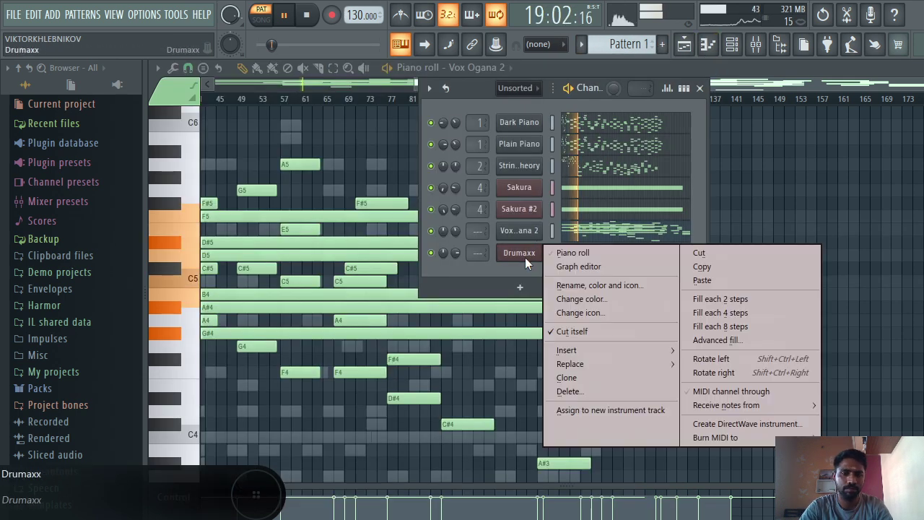
mouse_move(596, 362)
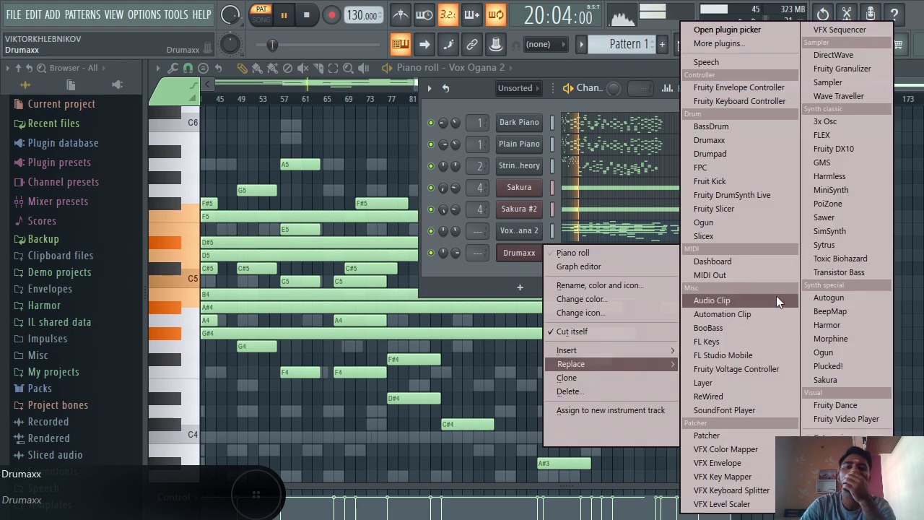
click(761, 156)
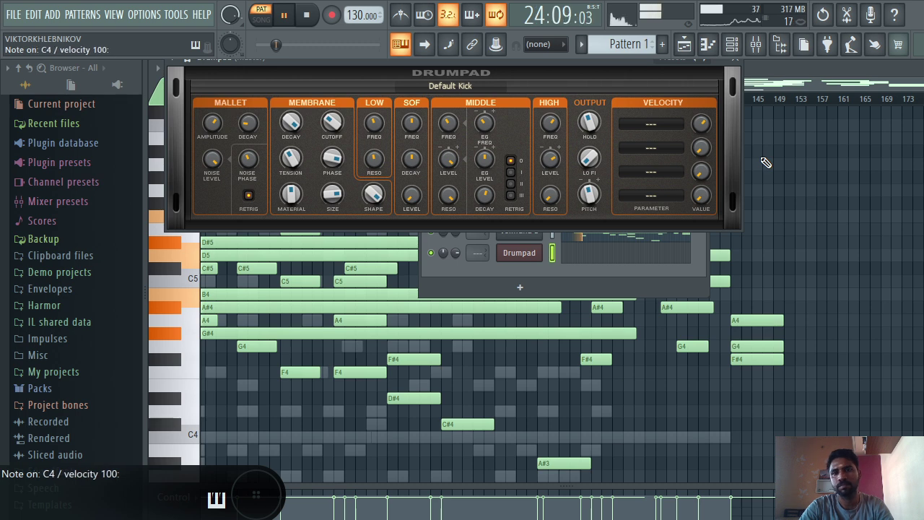
drag(558, 64, 556, 91)
click(660, 82)
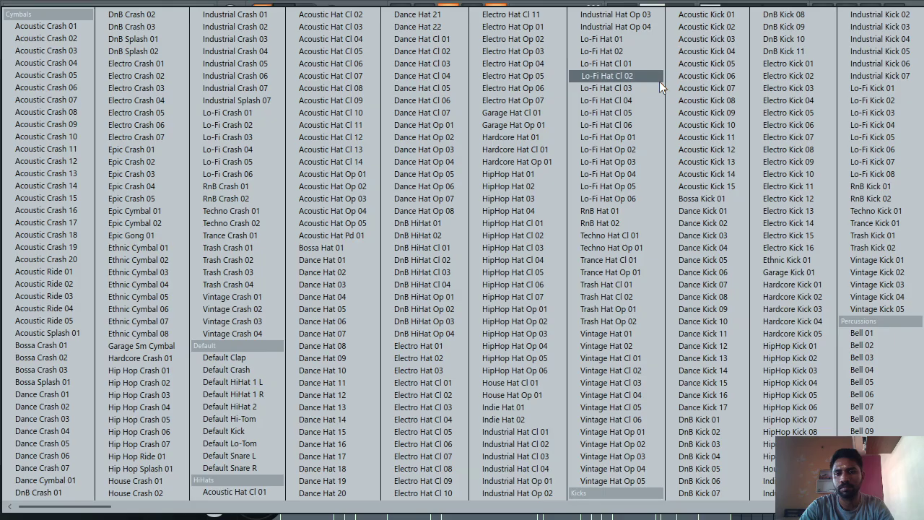
click(638, 235)
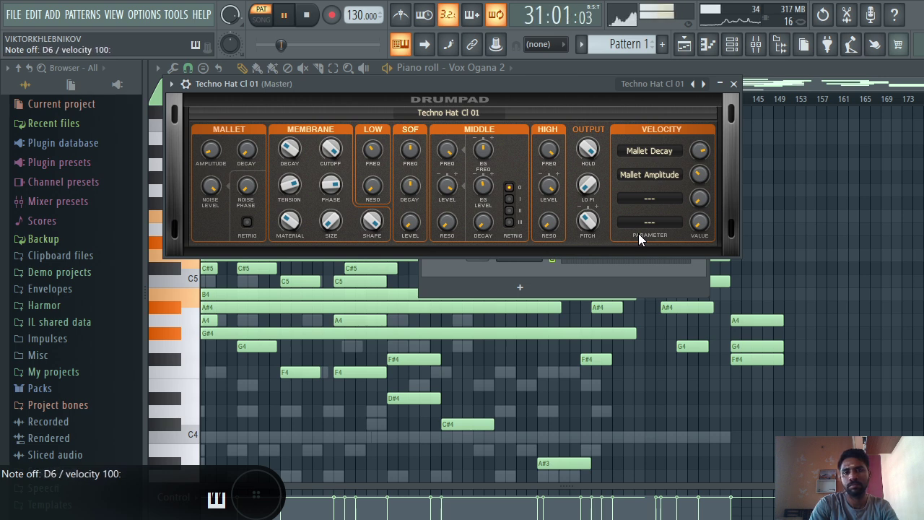
- Switch Drumpad to the Trash Kick 02 preset, audition it, and close the plugin window
click(652, 84)
click(881, 245)
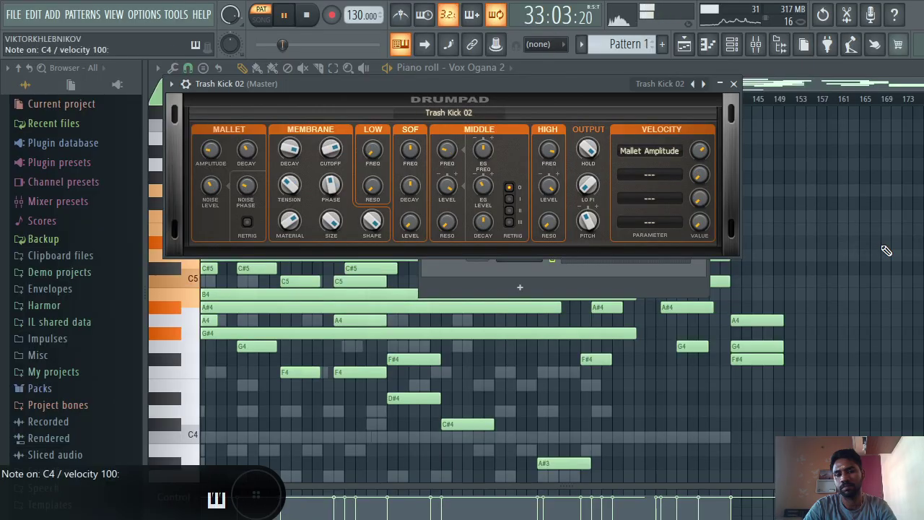
click(733, 83)
- Replace the Trash Kick 02 channel with 3x Osc and randomize its parameters twice, auditioning the sound
right_click(518, 253)
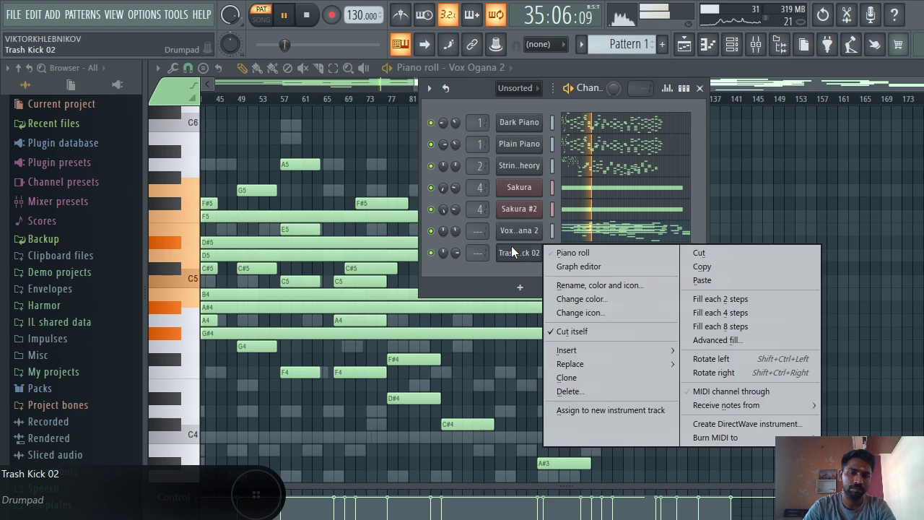
mouse_move(630, 364)
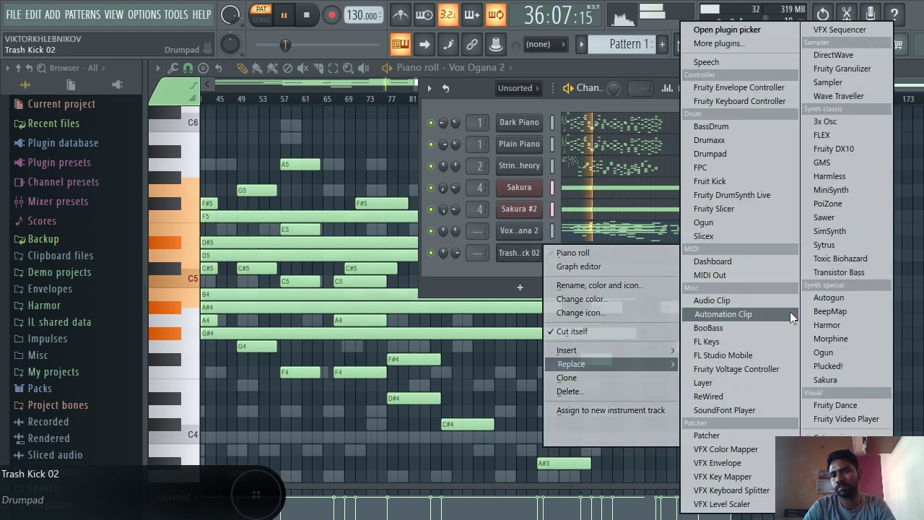
click(855, 127)
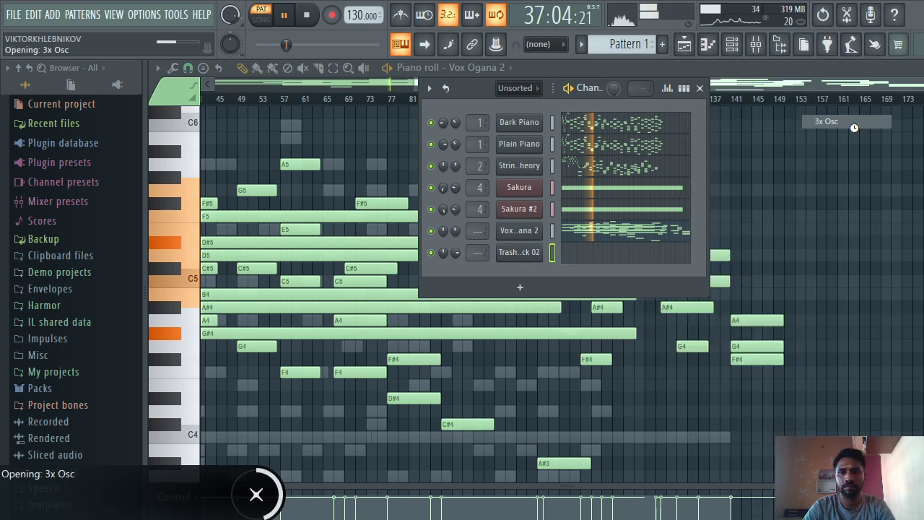
key(F1)
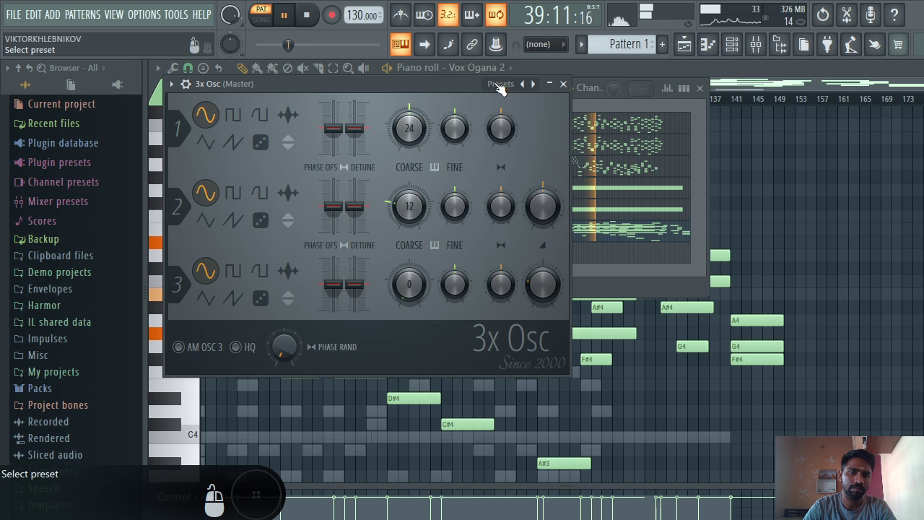
click(498, 94)
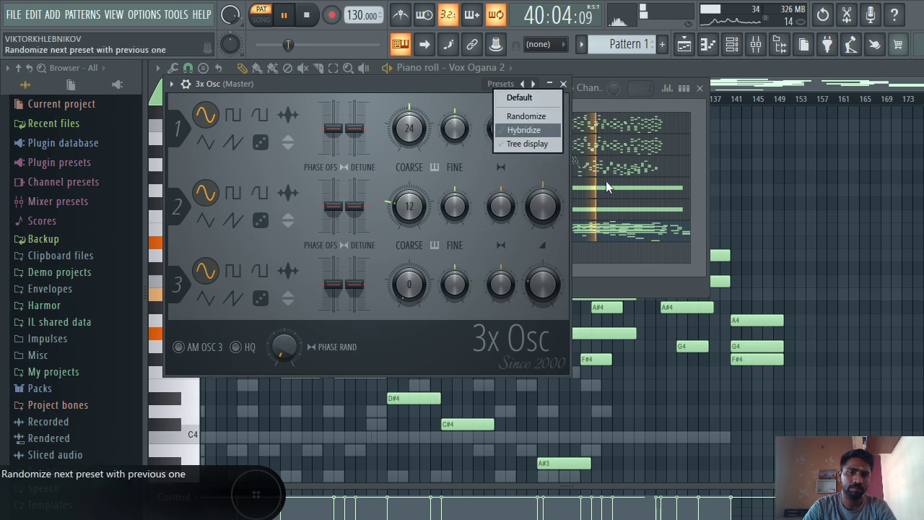
click(539, 118)
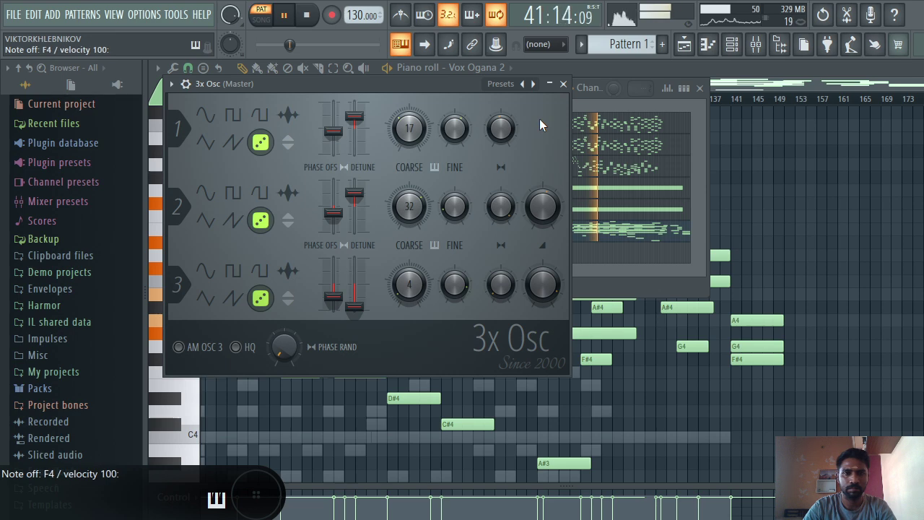
click(498, 84)
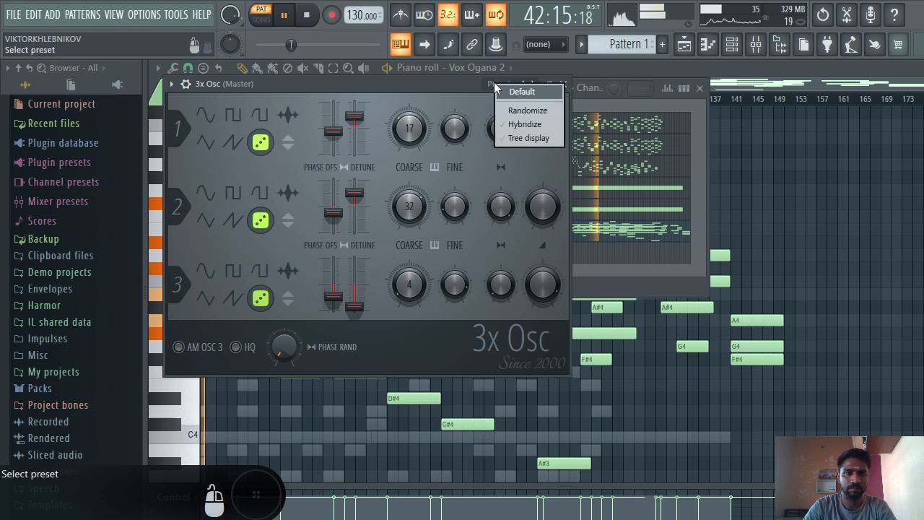
click(524, 110)
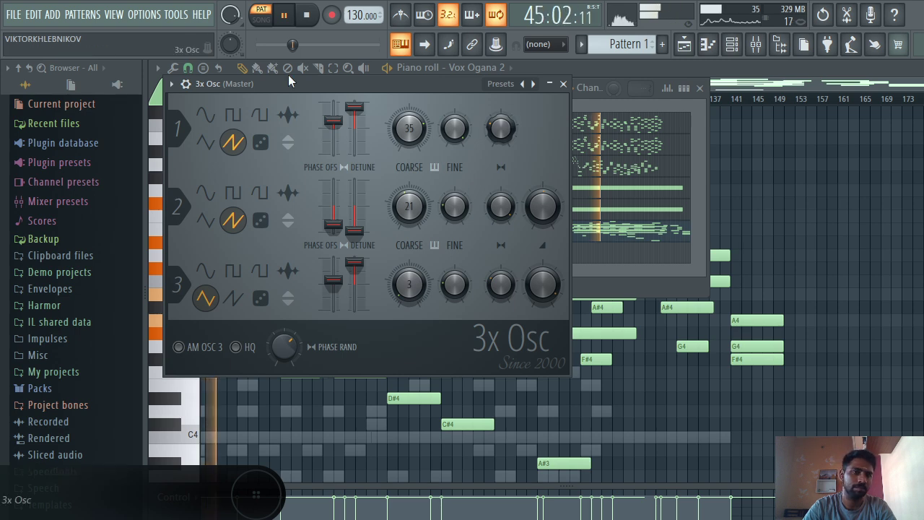
- Show the 3x Osc channel settings and randomize all its parameters once more through the plugin options
click(185, 84)
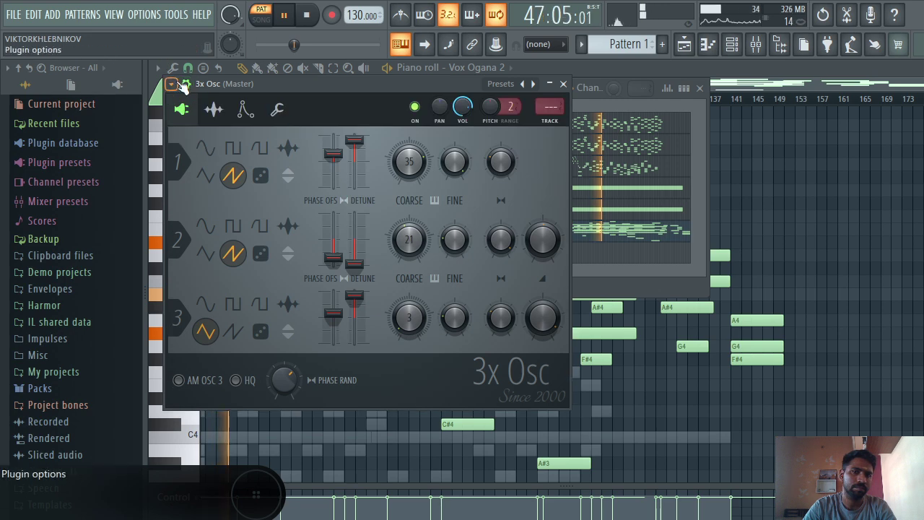
click(178, 84)
mouse_move(216, 126)
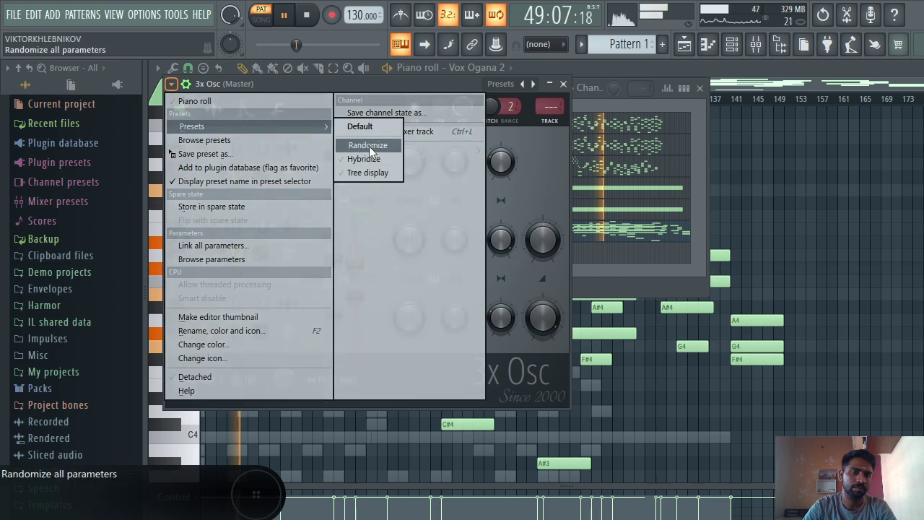
click(369, 146)
key(F1)
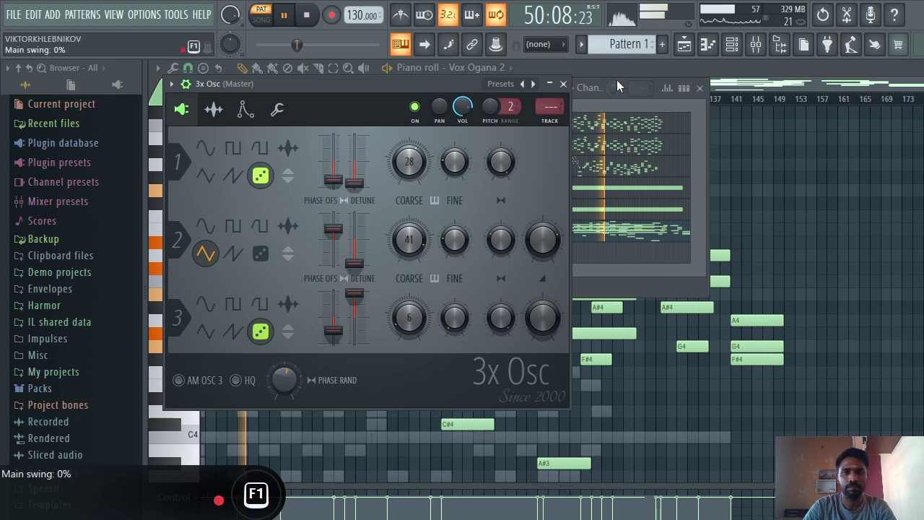
- Close 3x Osc and delete its channel, and mute the Sakura channel while the pattern plays
click(563, 83)
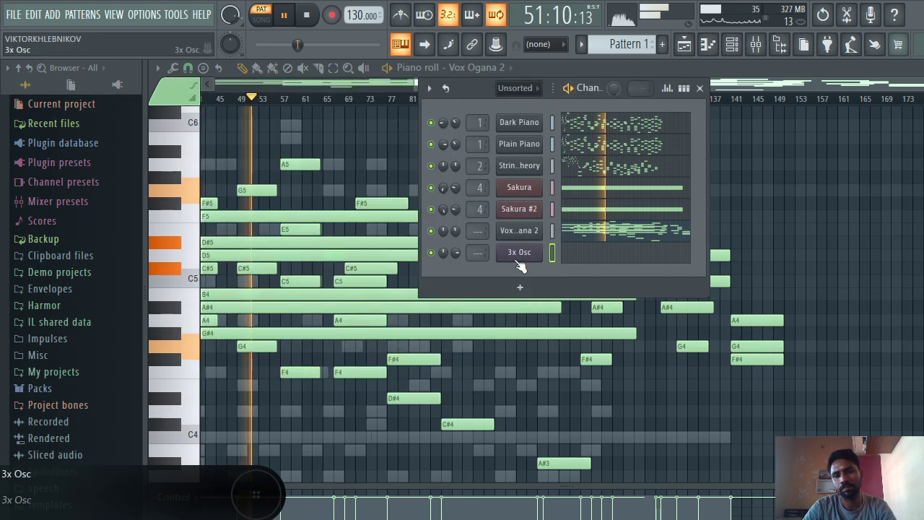
right_click(517, 257)
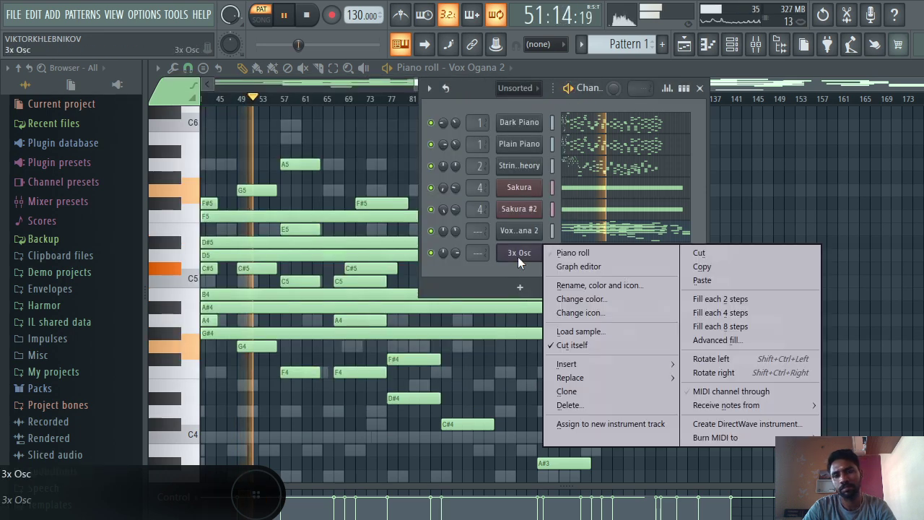
click(606, 406)
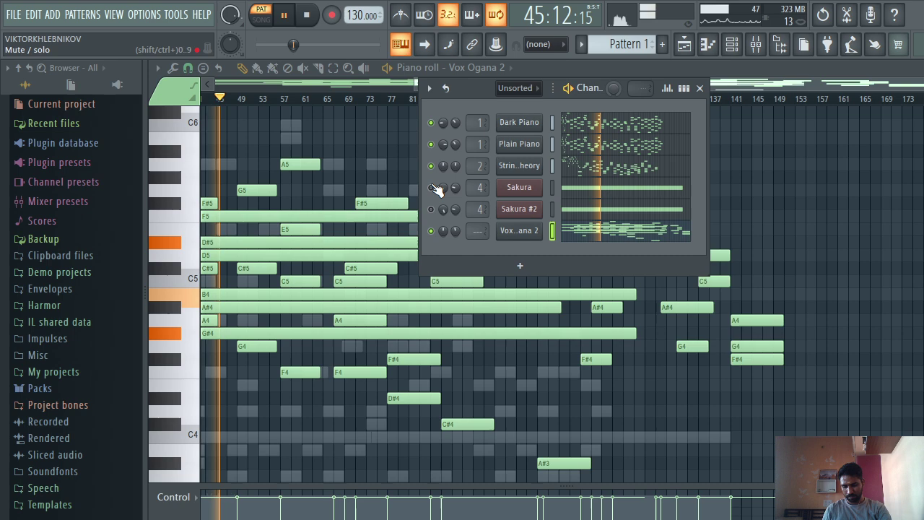
click(432, 187)
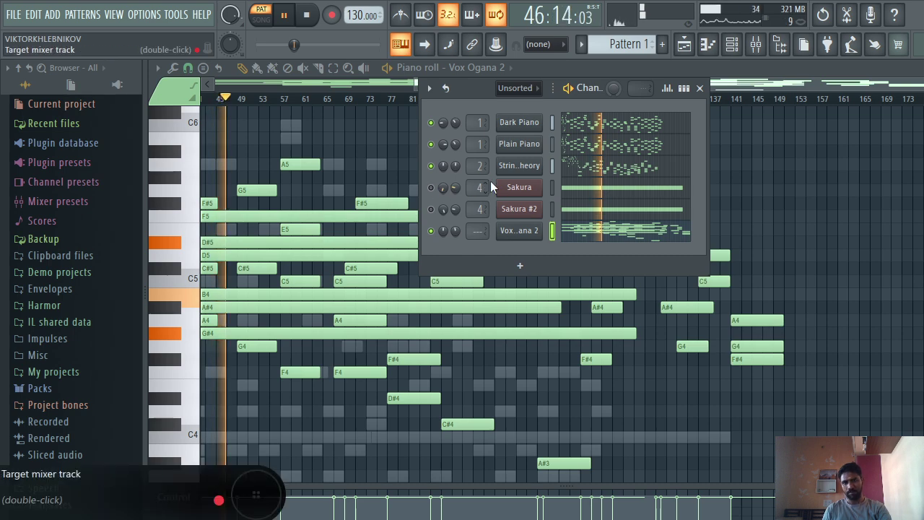
- Open Sakura's preset library and audition LD Old Skool, plus Alaska, Custom and Drama Keys from the Default bank, with playback stopped
click(532, 193)
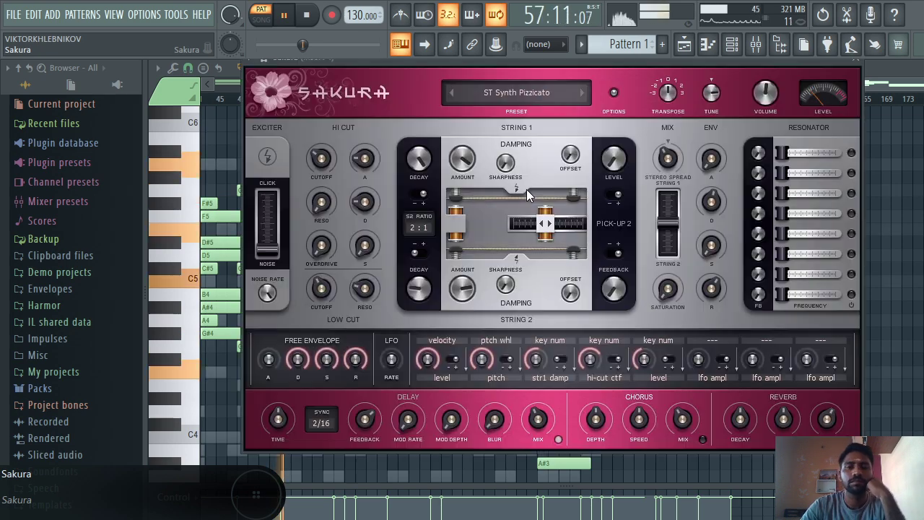
click(533, 90)
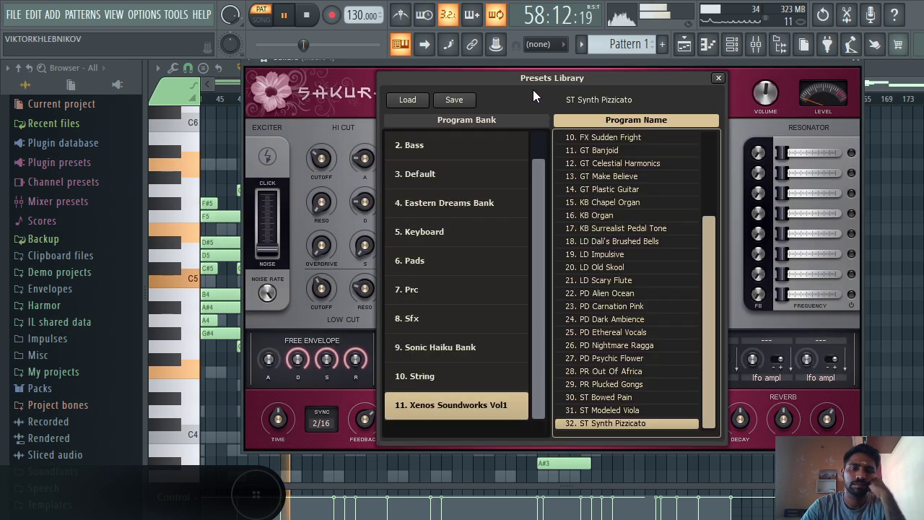
key(space)
click(646, 267)
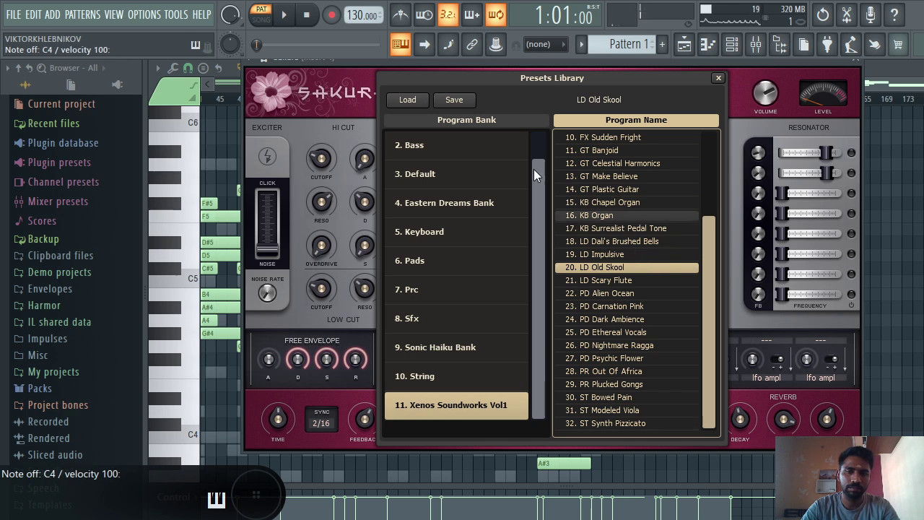
click(473, 182)
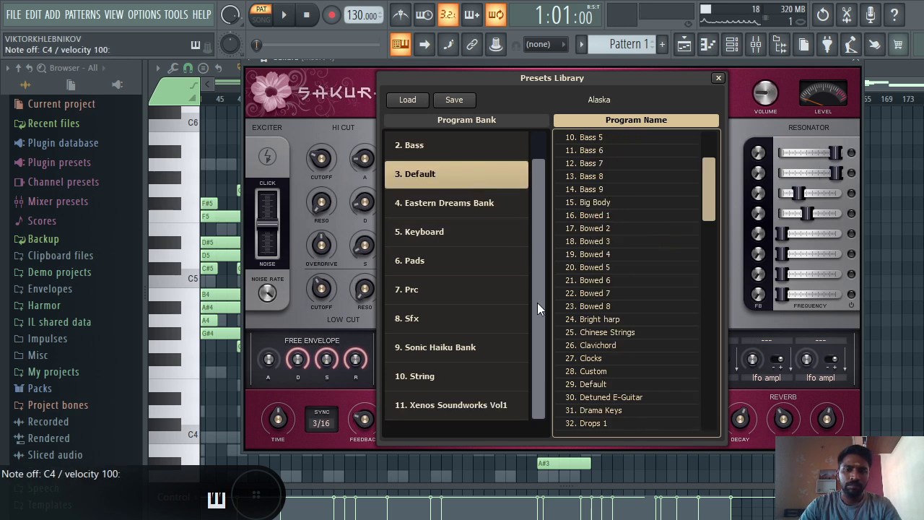
click(593, 371)
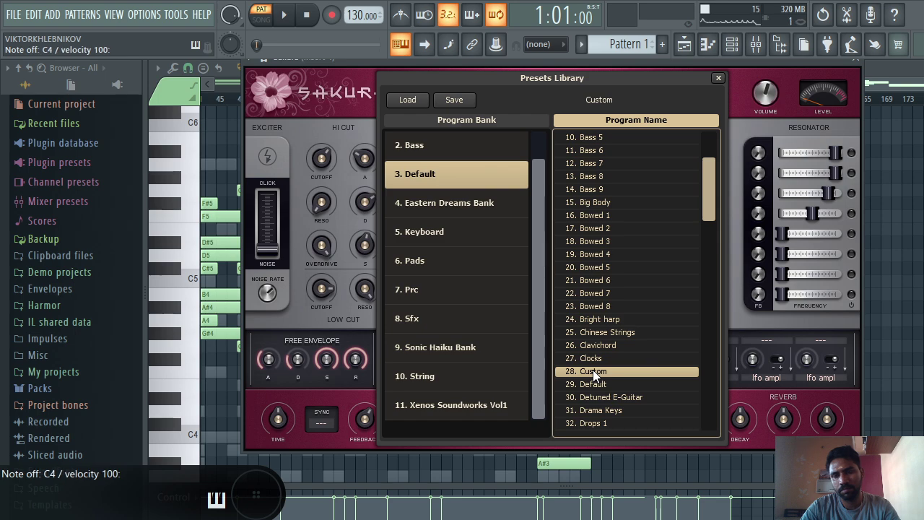
click(592, 409)
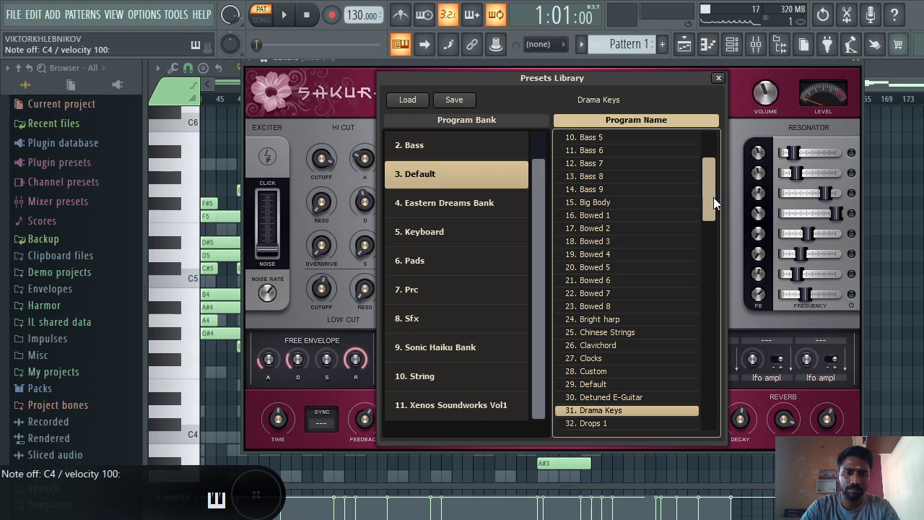
- Audition Wired Keys, load Violin 7 into Sakura, and close the plugin with the pattern playing and the channel unmuted
drag(713, 198, 729, 434)
click(673, 410)
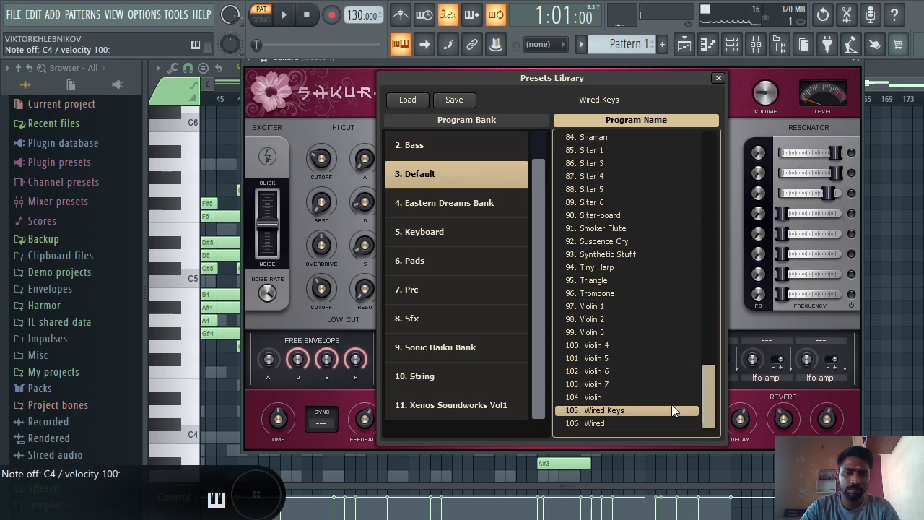
click(660, 387)
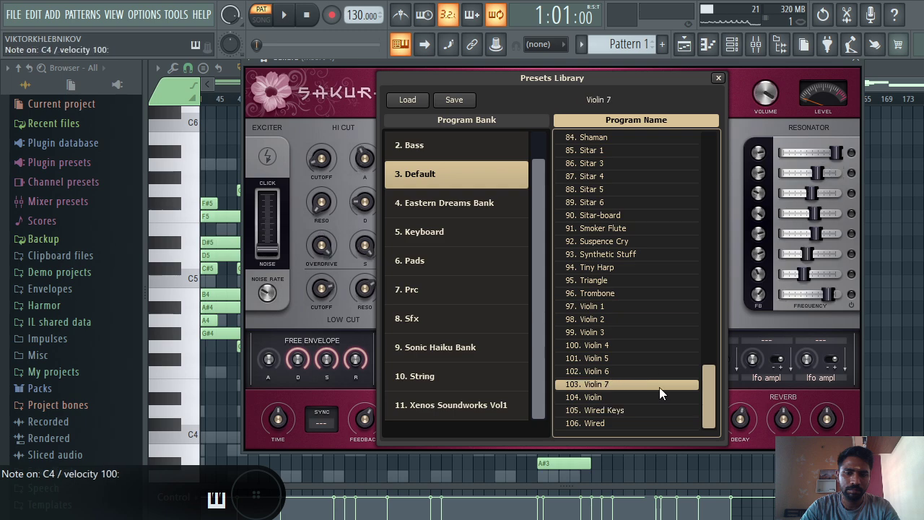
key(space)
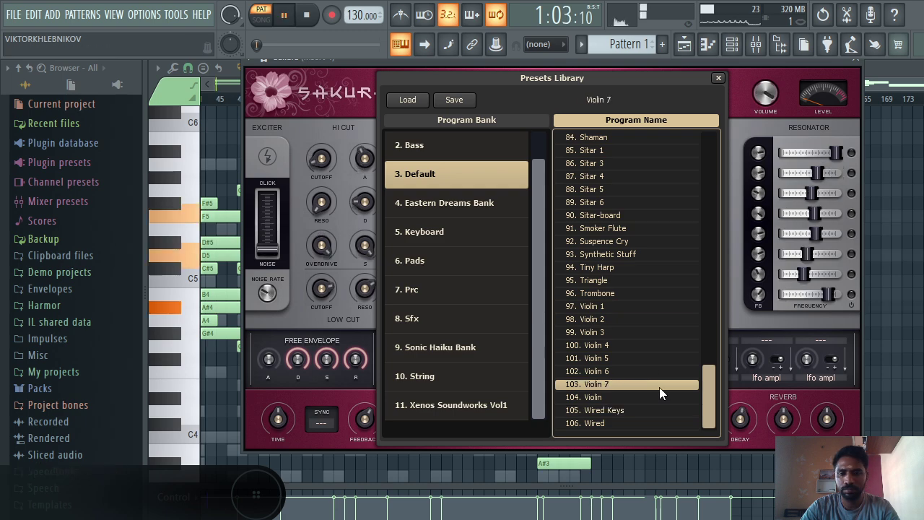
click(718, 78)
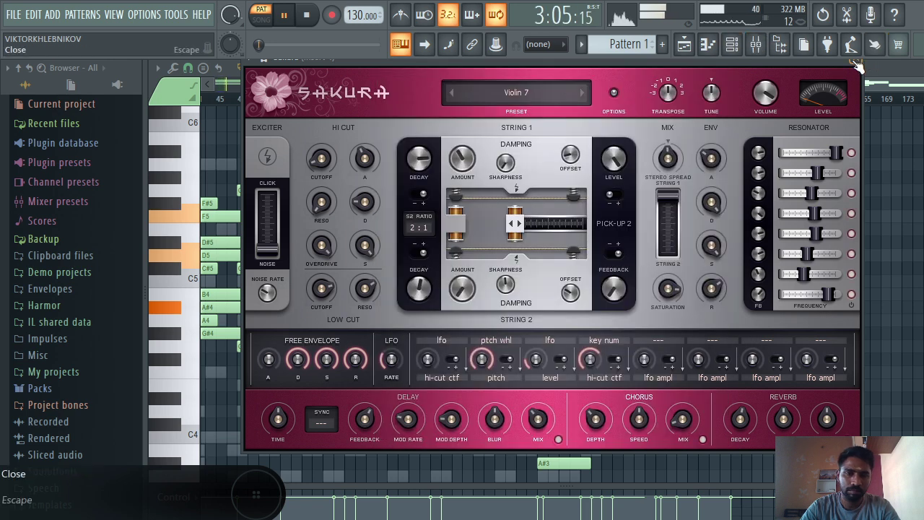
click(857, 65)
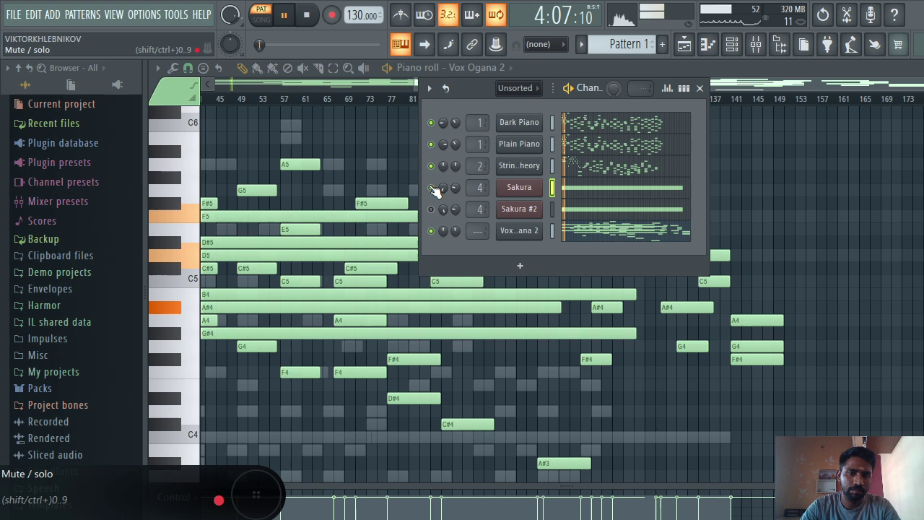
- Open the Sakura channel's piano roll and look through its note-editing tools
click(578, 193)
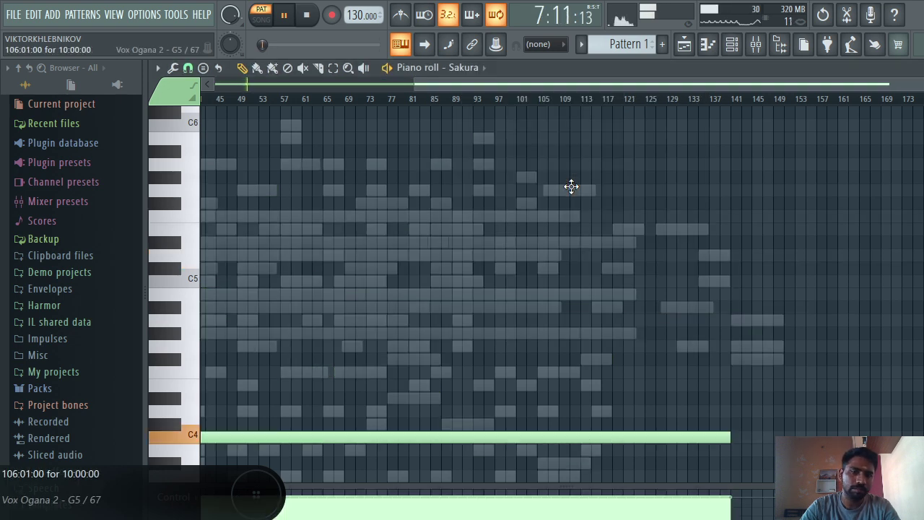
click(177, 67)
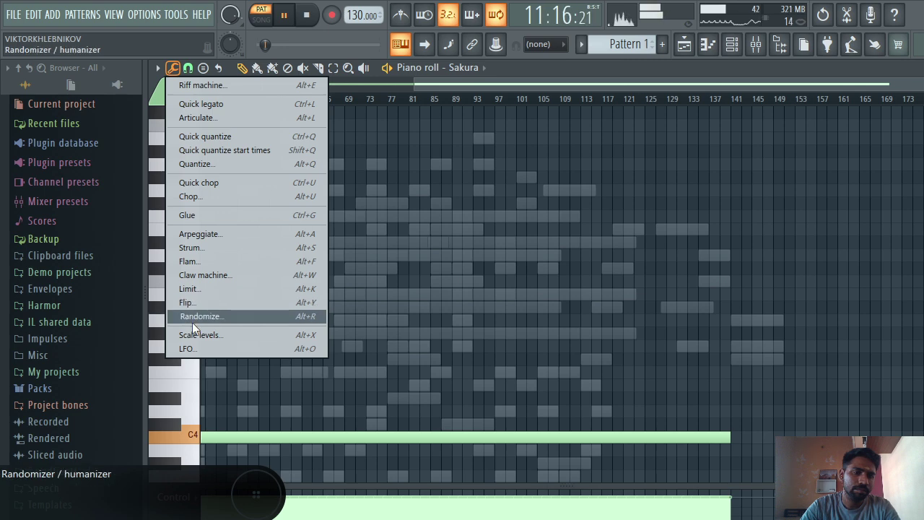
click(172, 68)
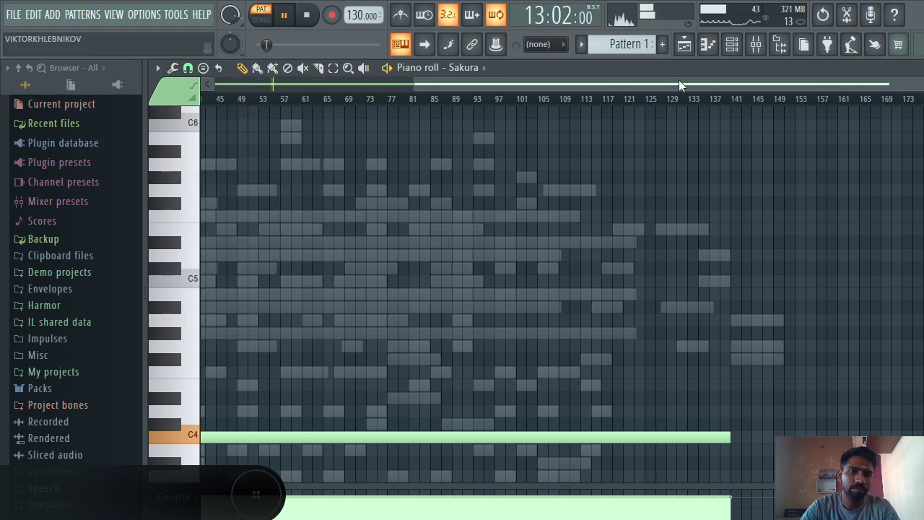
- Bring up the channel rack and lower the Vox Ogana 2 channel volume to 23%
click(733, 44)
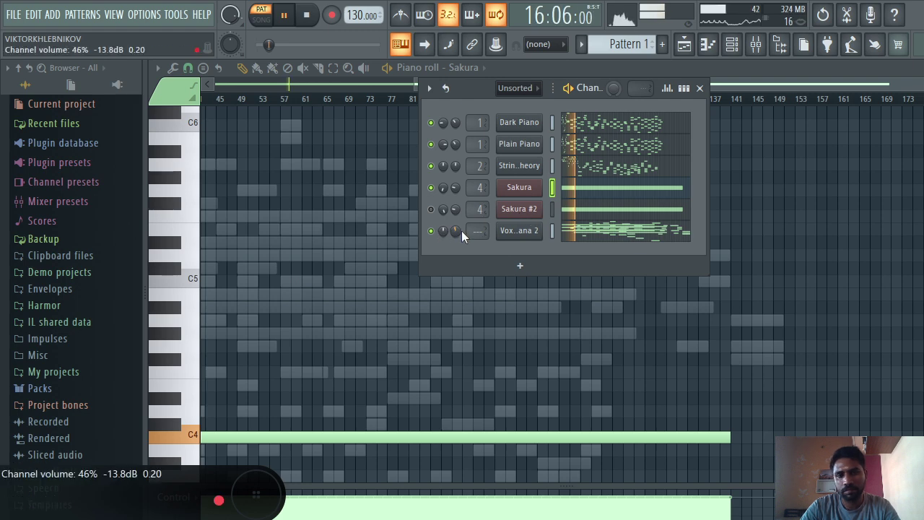
drag(462, 230, 461, 252)
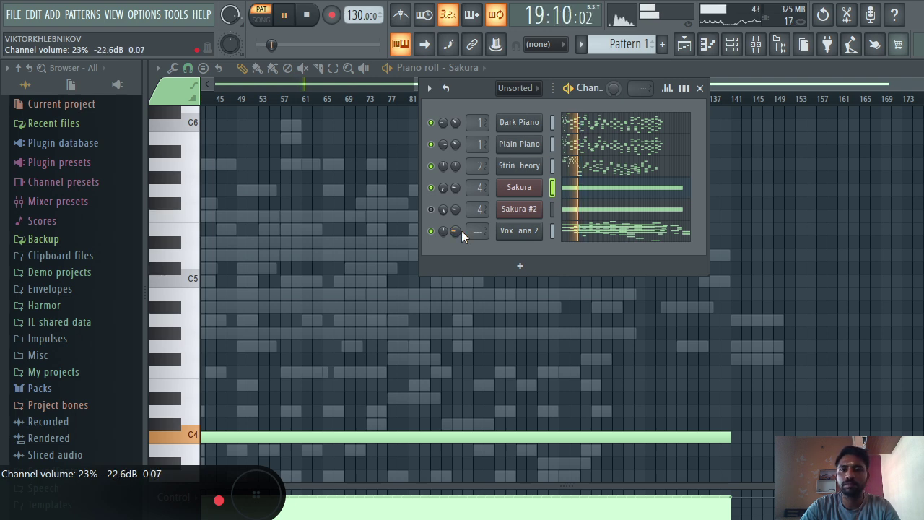
- Open Sakura #2's preset library, load BAS Sloppy Picked FG from the Bass bank, stop playback, and audition it with C4 and F4
click(536, 210)
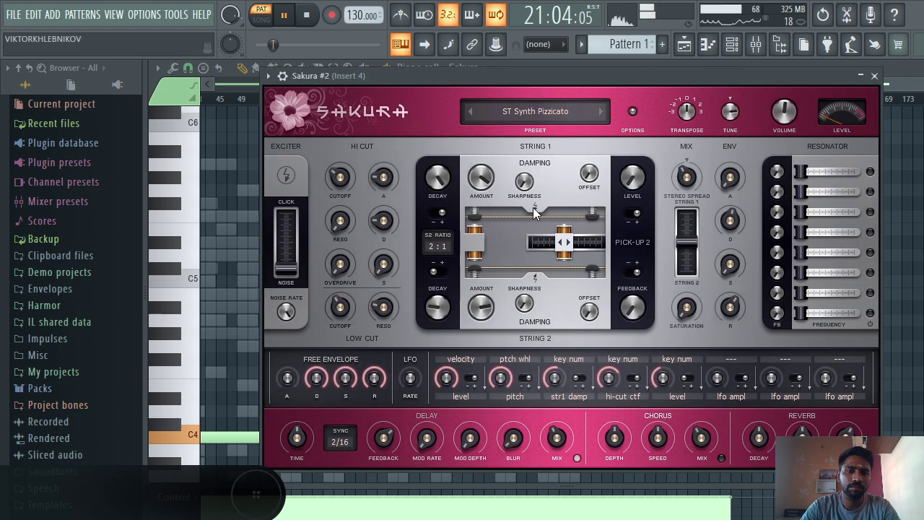
click(538, 112)
click(469, 160)
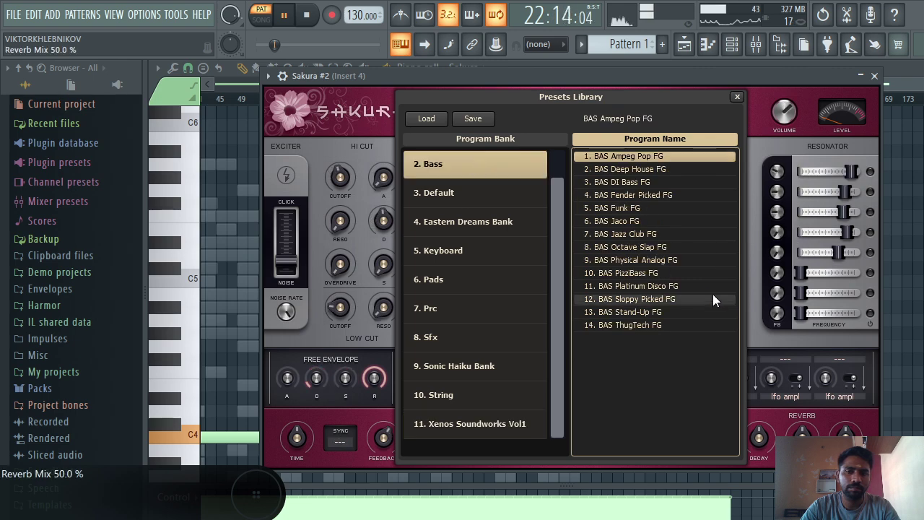
click(707, 296)
key(space)
key(z)
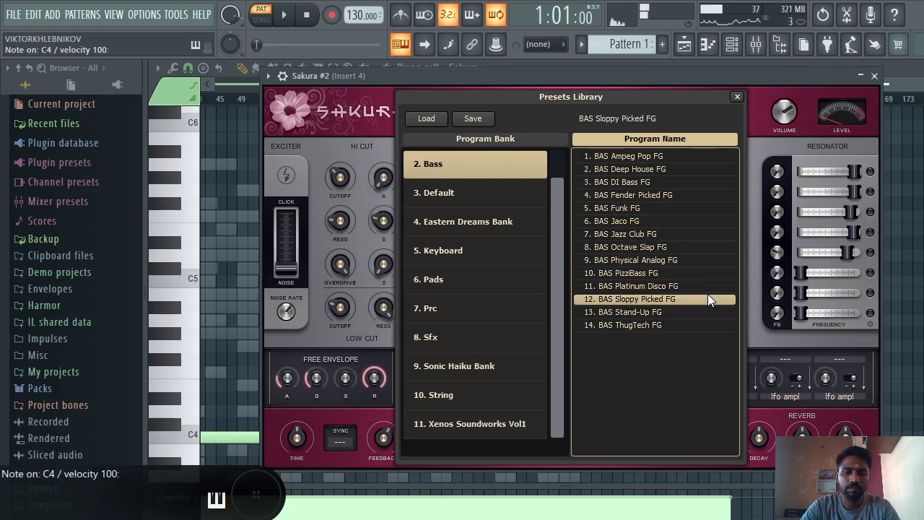
key(v)
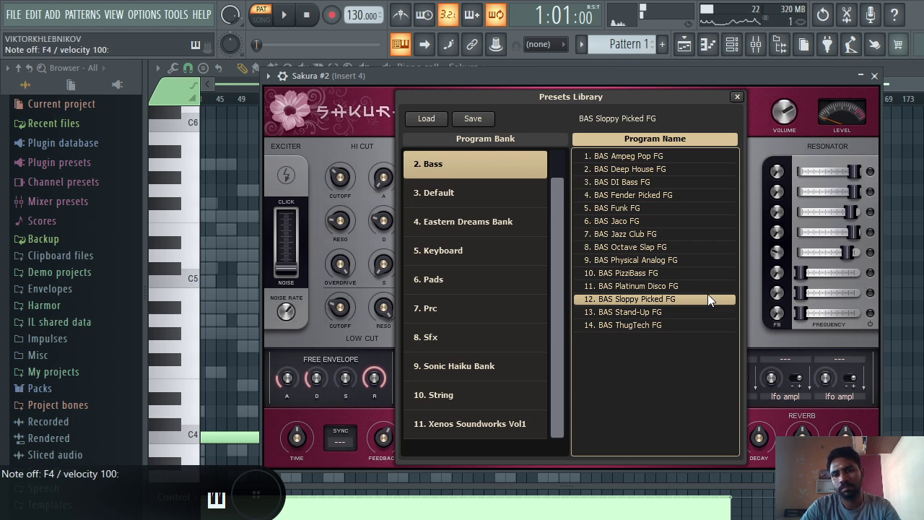
- Audition BASS Careless DS and BELL Wooden Tubular DS from the Eastern Dreams Bank in Sakura #2, and close the preset library
click(506, 225)
key(z)
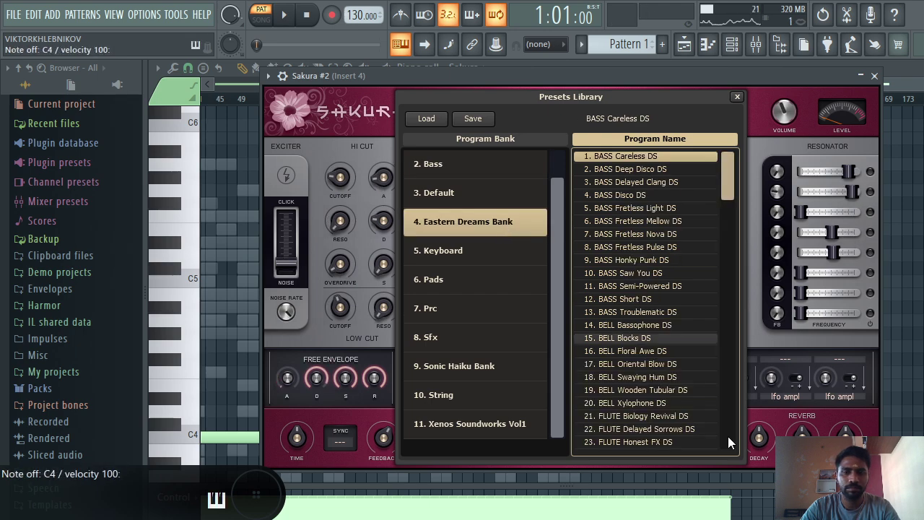
click(657, 390)
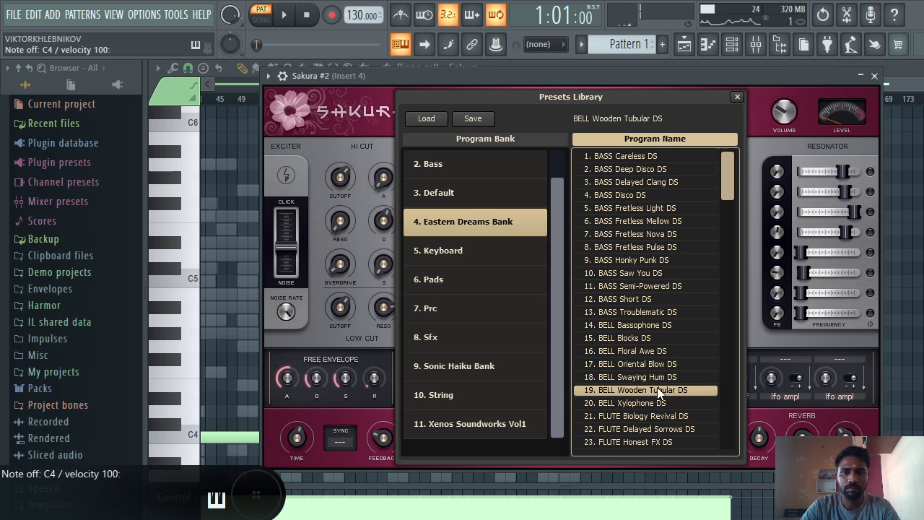
key(Escape)
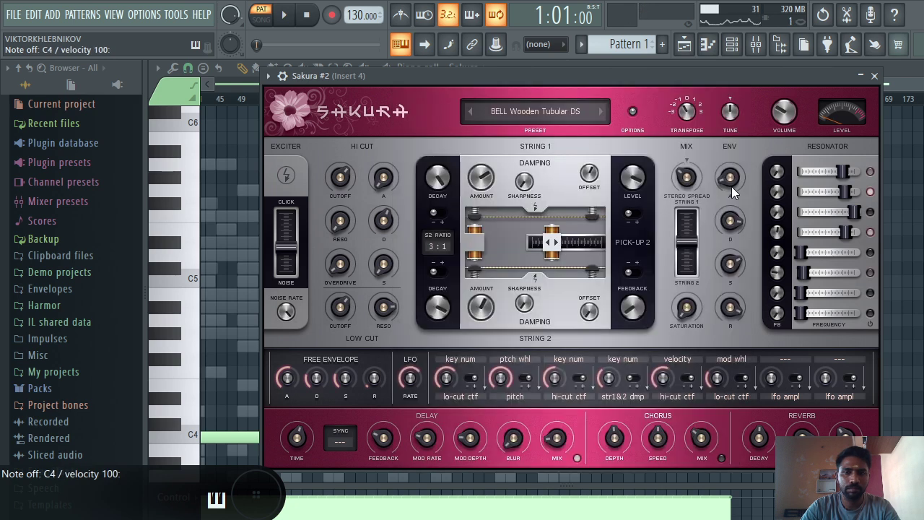
- Reopen the preset library and audition SYNTH Other Side DS, SYNTH Vintage Short DS, and the Keyboard bank's KBD Clavikura FG
click(567, 111)
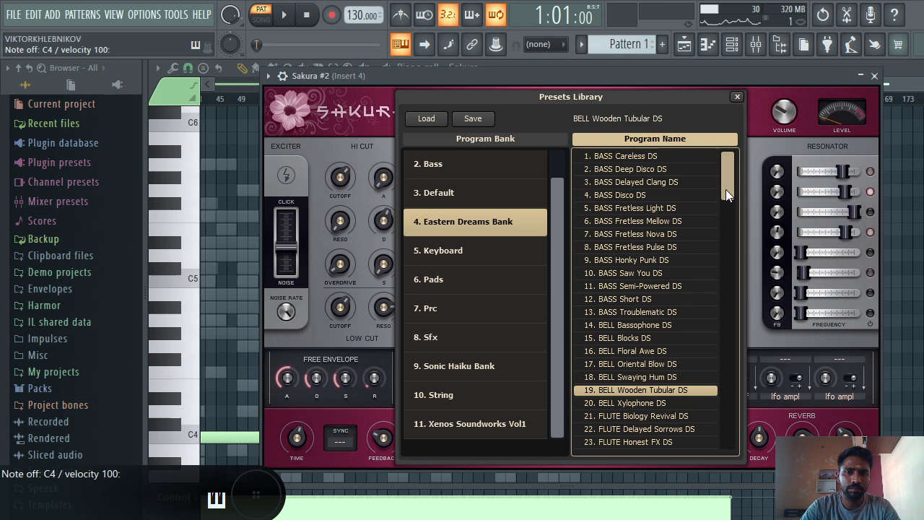
drag(726, 189, 717, 415)
click(678, 372)
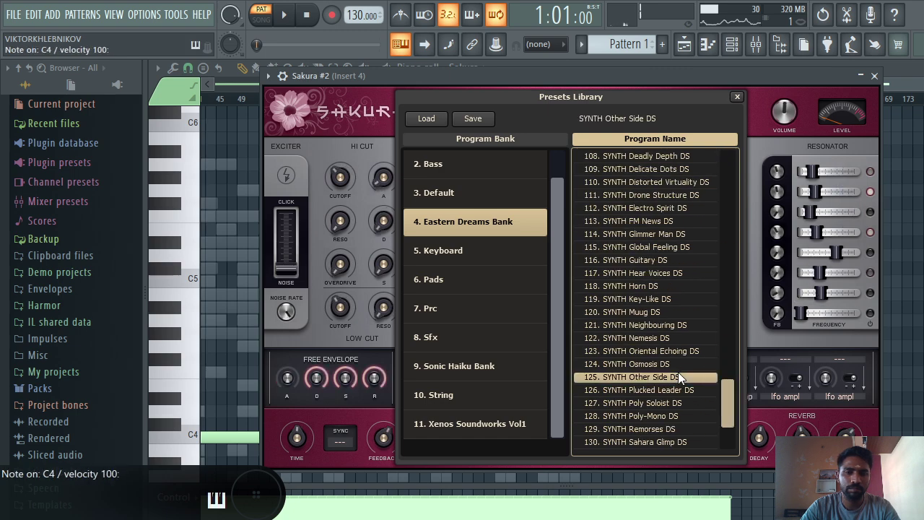
drag(733, 400, 728, 441)
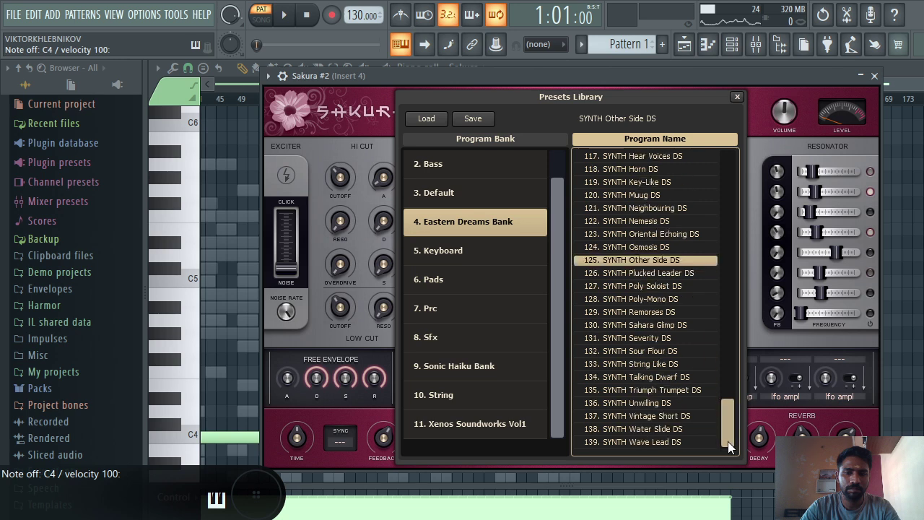
click(676, 417)
key(z)
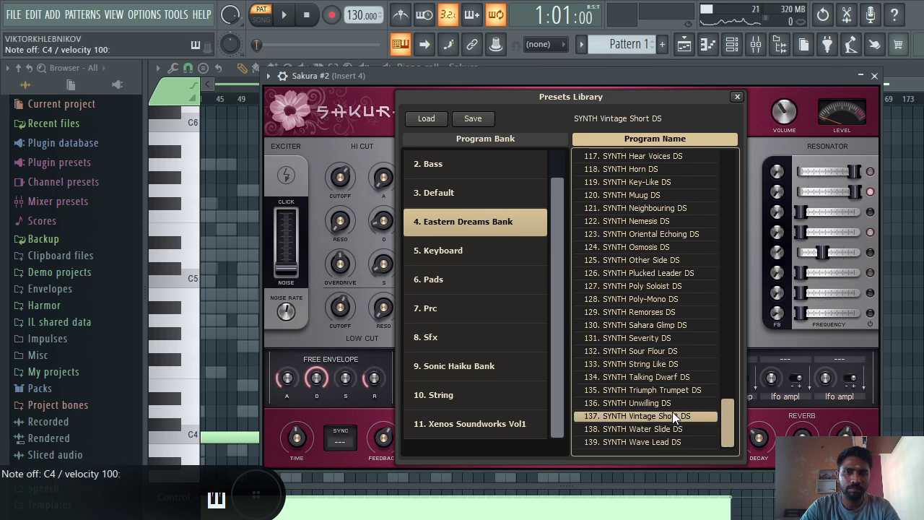
key(b)
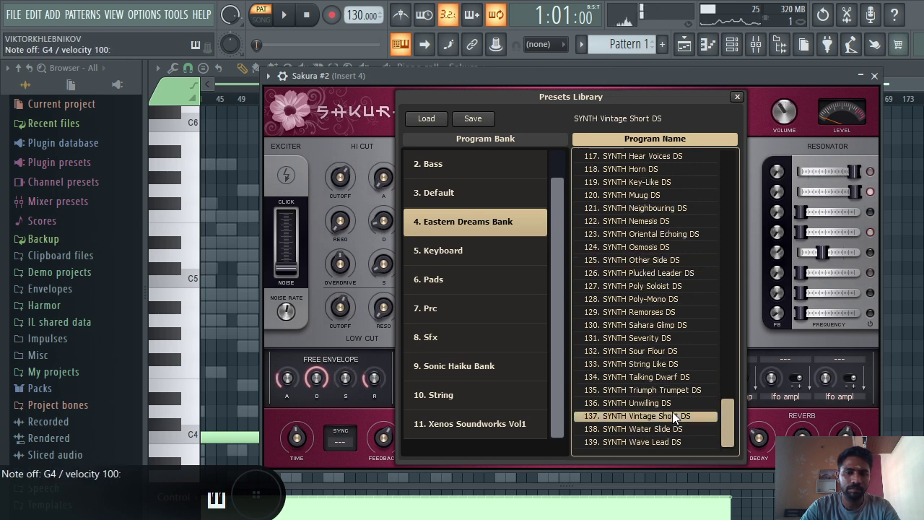
click(474, 248)
key(z)
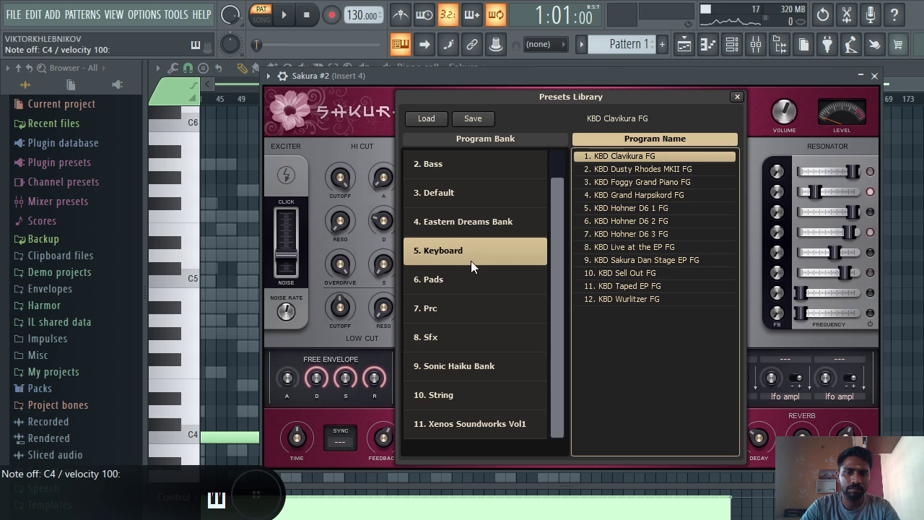
- Audition PAD A Kind of Pipe FG, load PAD Northern Wind FG from the Pads bank, test it with C4, D4 and G4, and close the library
click(467, 281)
key(z)
key(z)
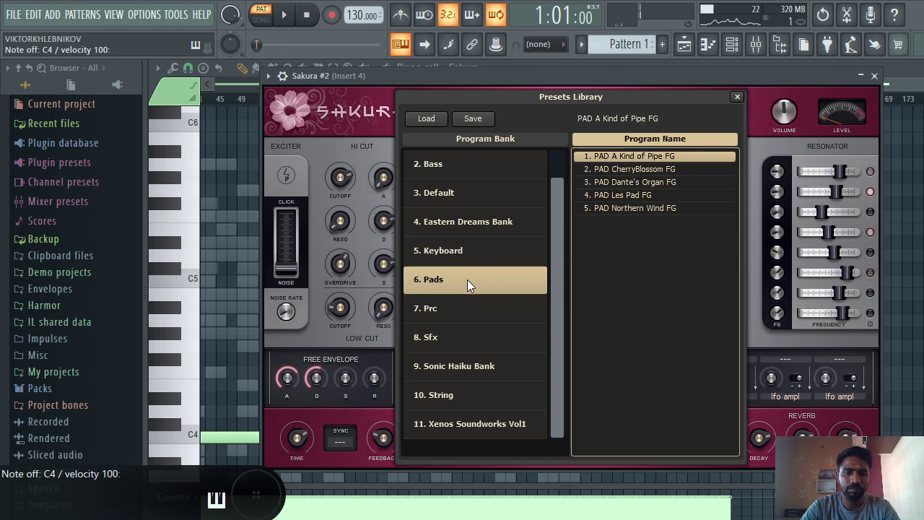
click(637, 208)
key(z)
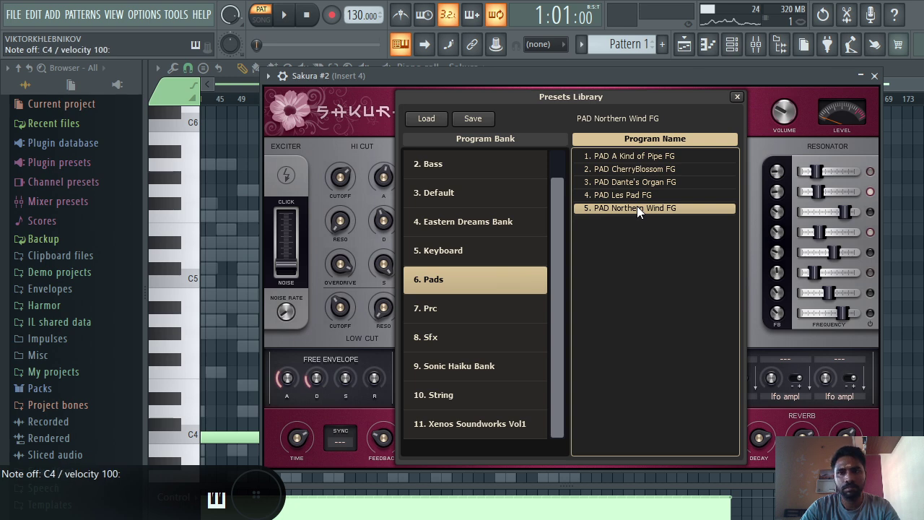
key(x)
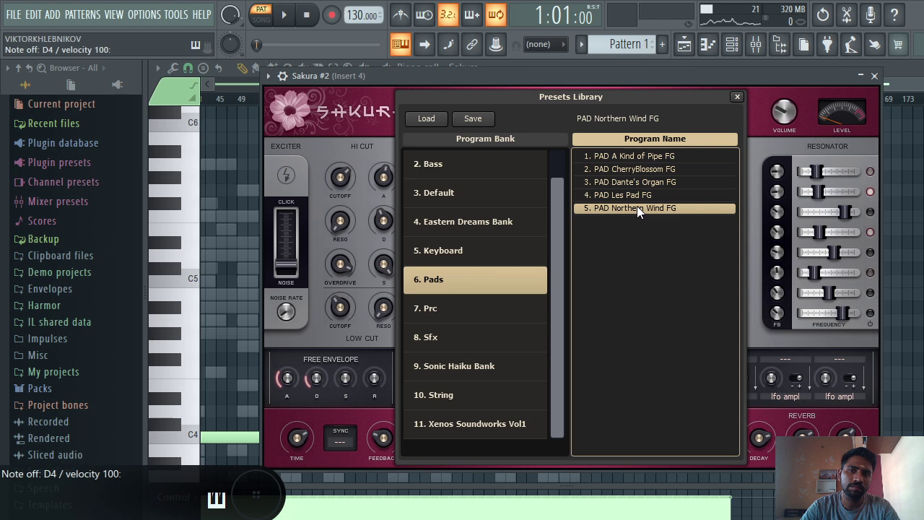
key(x)
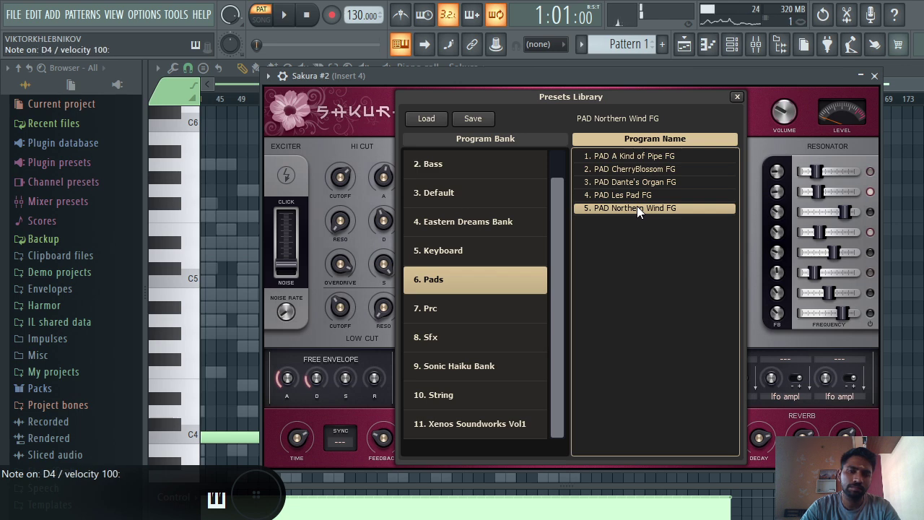
key(b)
key(x)
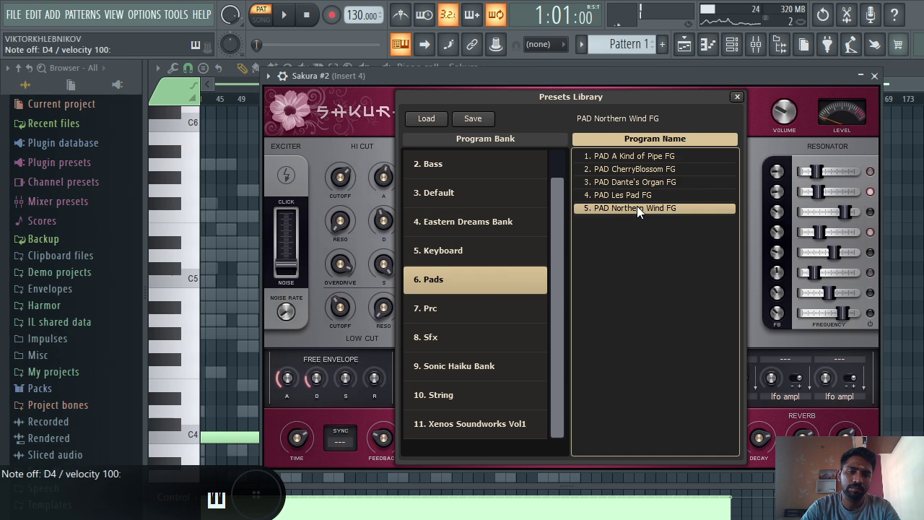
click(737, 96)
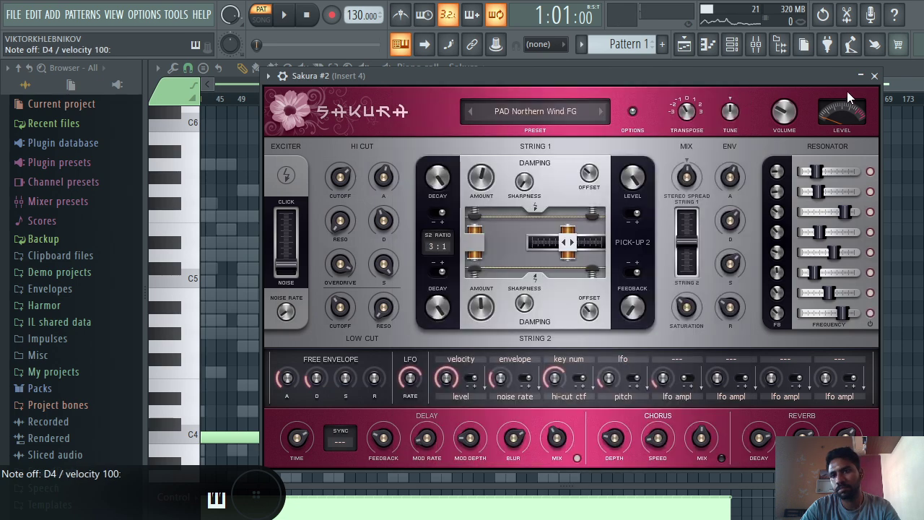
- Close the Sakura #2 plugin, turn its channel back on, and play the whole pattern with every layer
click(874, 76)
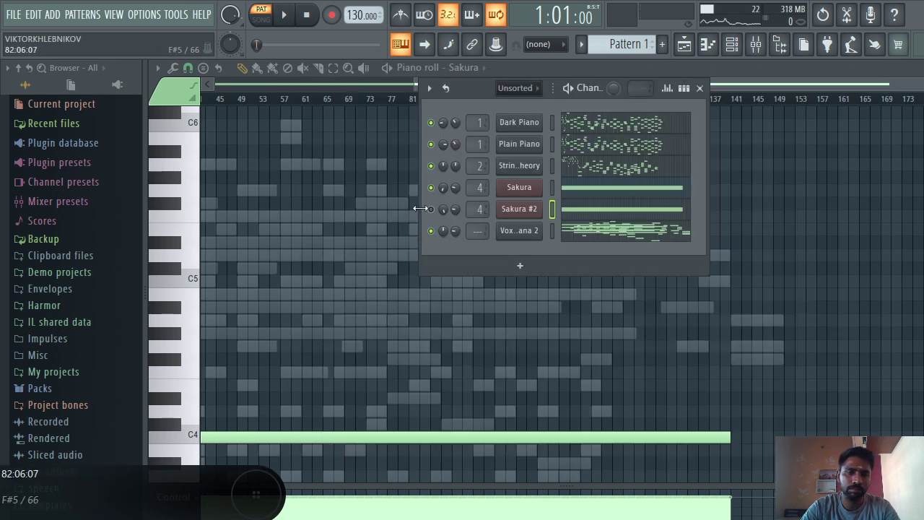
click(431, 209)
key(space)
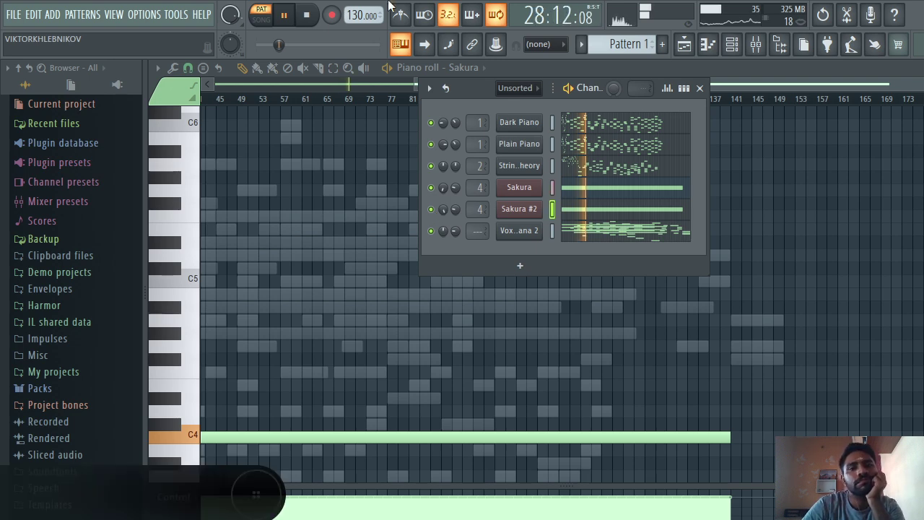
drag(364, 16, 363, 0)
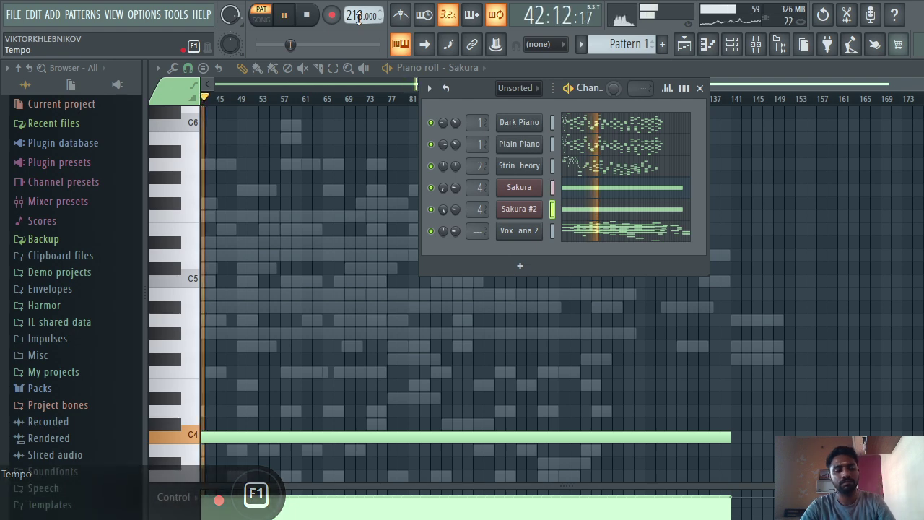
key(ctrl+z)
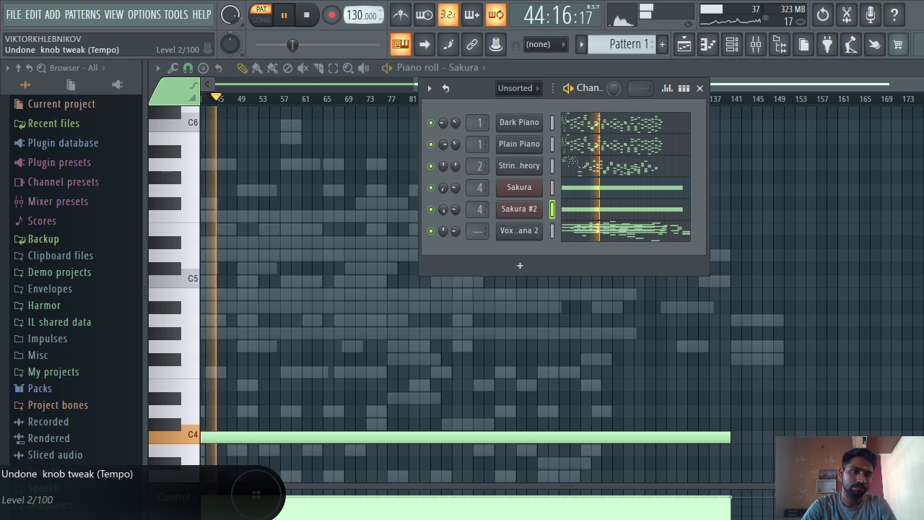
drag(359, 17, 359, 0)
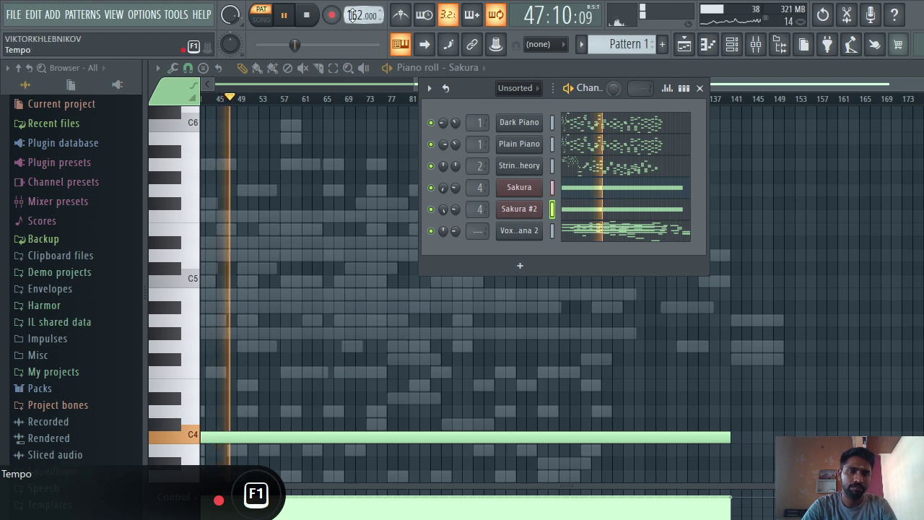
key(ctrl+z)
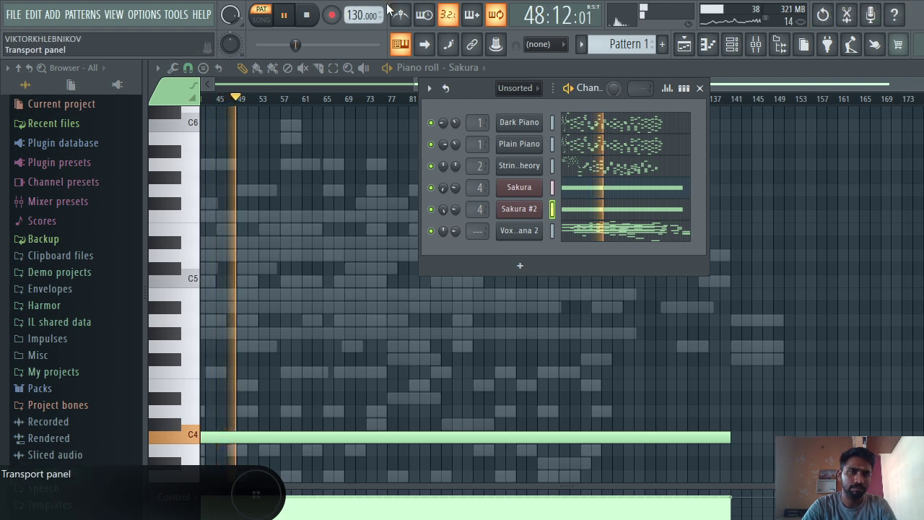
- Raise the project tempo to 251 BPM while the pattern plays
key(F1)
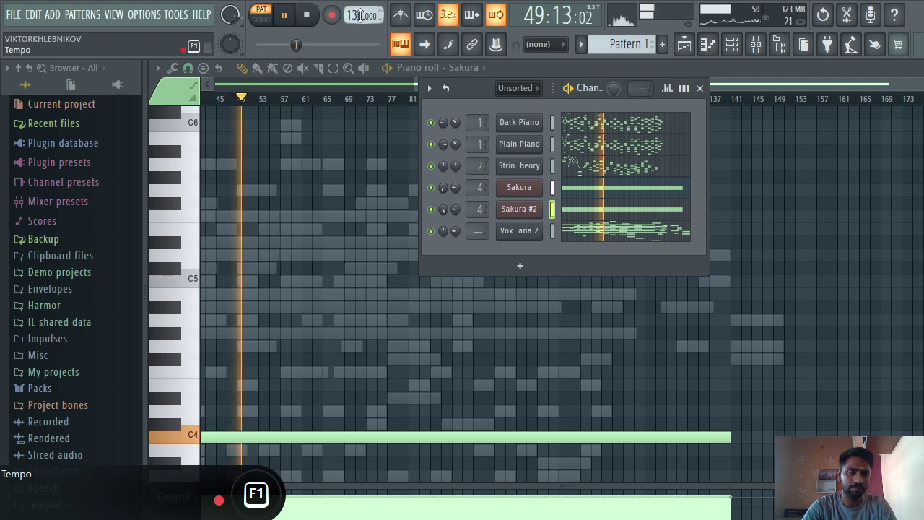
mouse_move(361, 16)
mouse_down()
mouse_move(361, 0)
mouse_move(361, 16)
mouse_up()
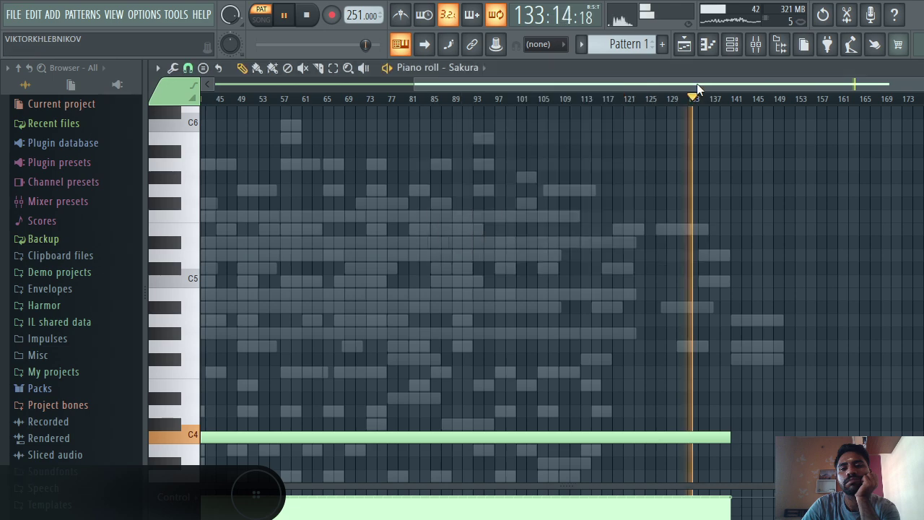
- Open Vox Ogana 2's notes and delete the D5 at bar 135 and the F#4, G4 and A4 chord at bar 141
click(702, 88)
click(732, 46)
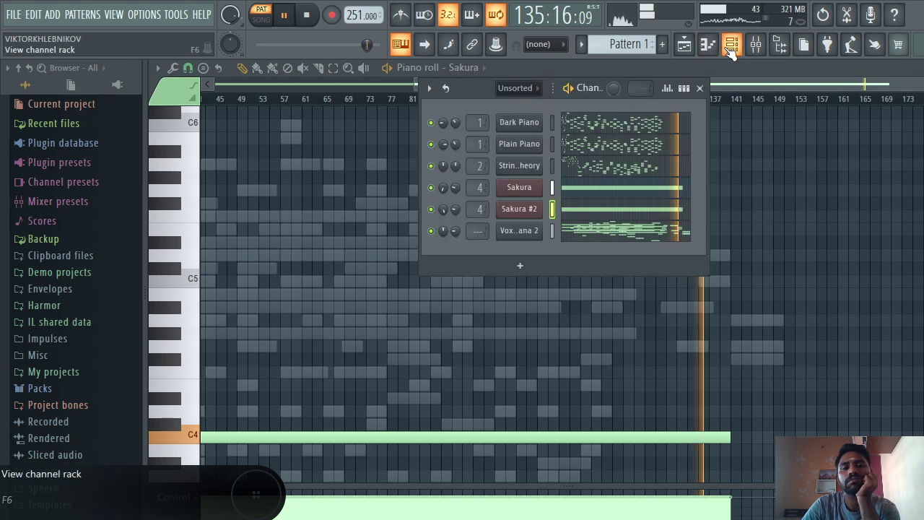
click(731, 47)
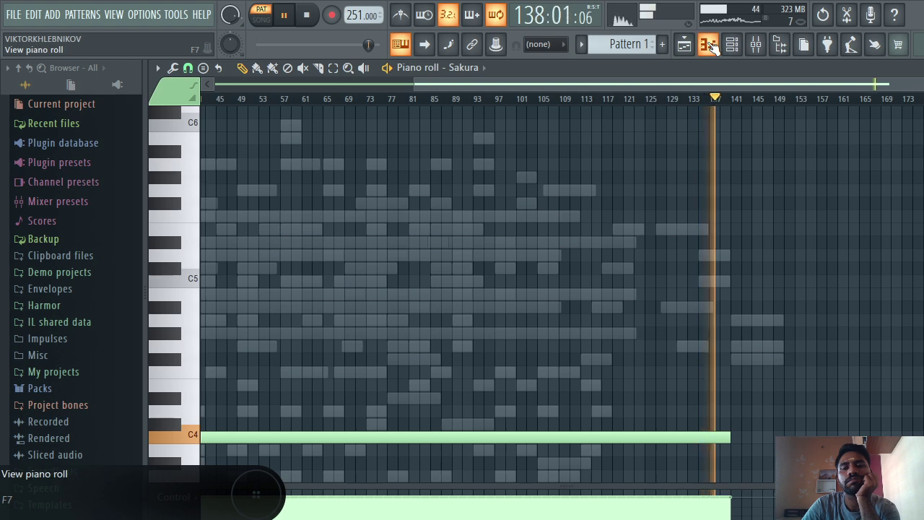
click(731, 45)
click(686, 231)
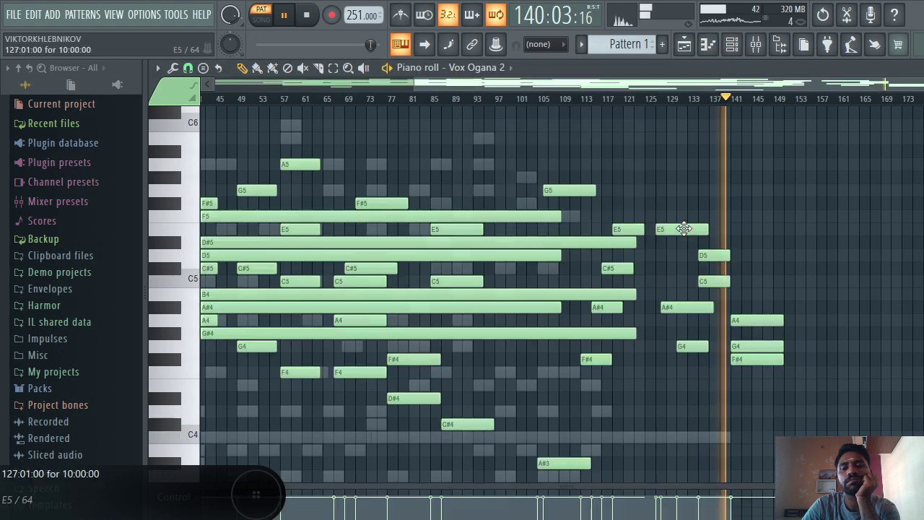
right_click(711, 256)
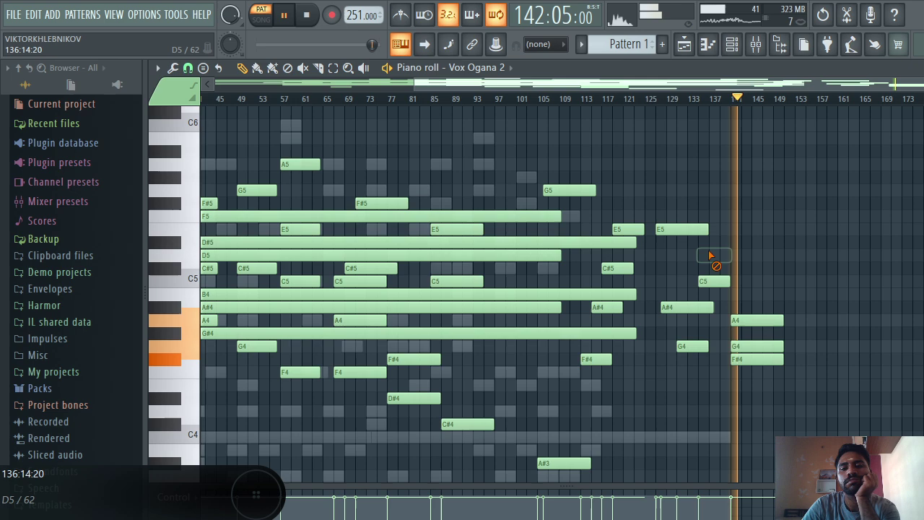
right_click(758, 359)
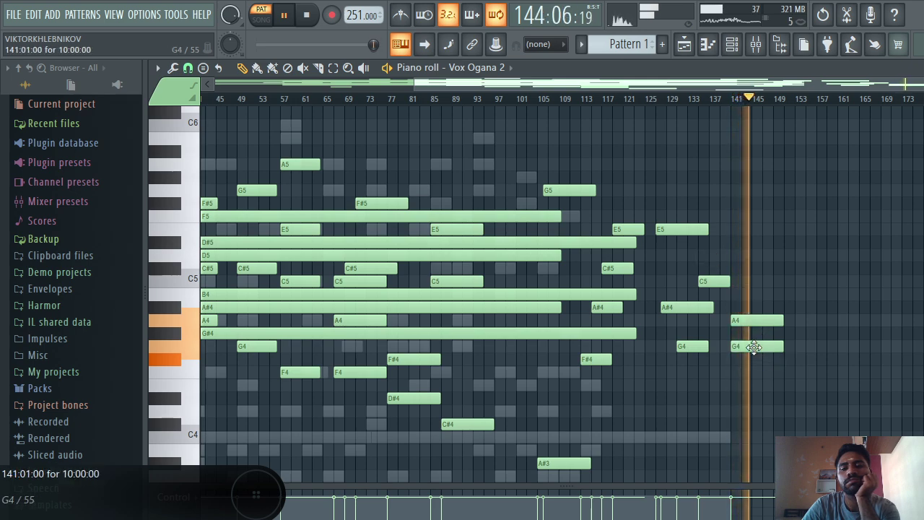
right_click(751, 345)
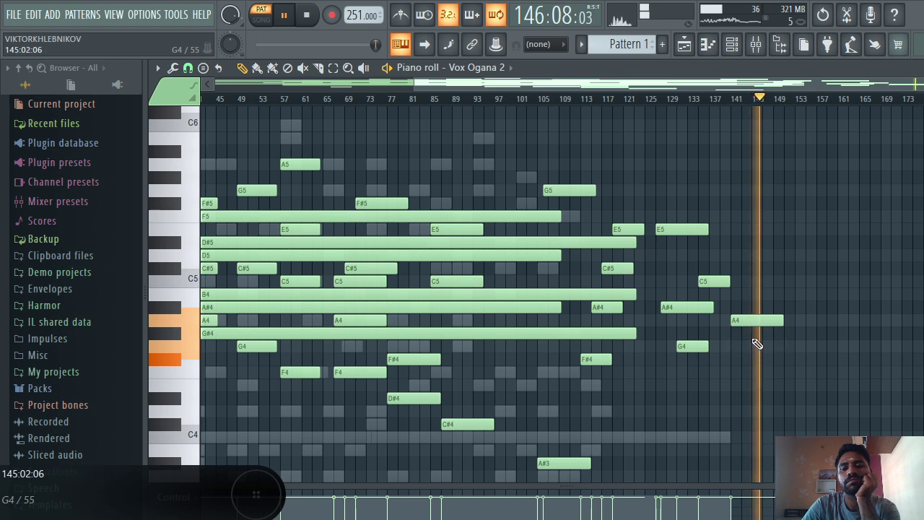
right_click(750, 322)
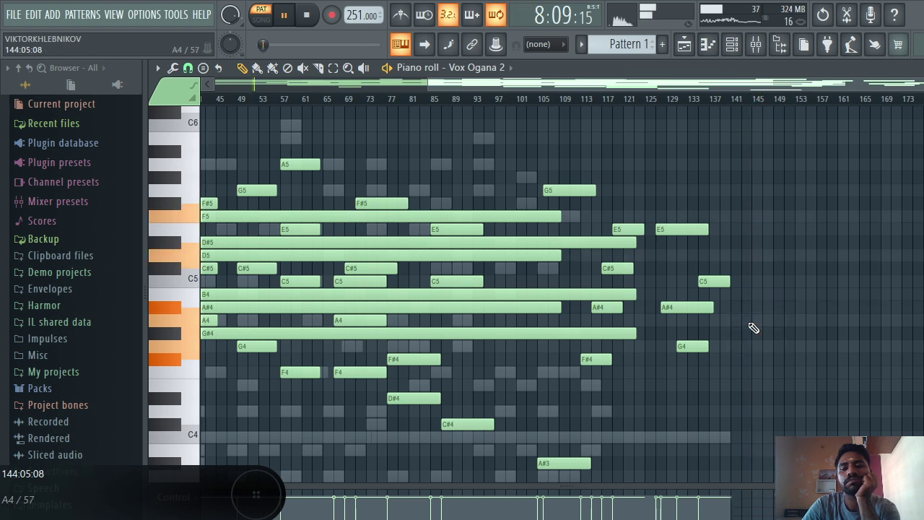
- In Vox Ogana 2, try a D5 at bar 125, replace it with two-bar B6, G6 and C6 notes there, and save the project
click(646, 255)
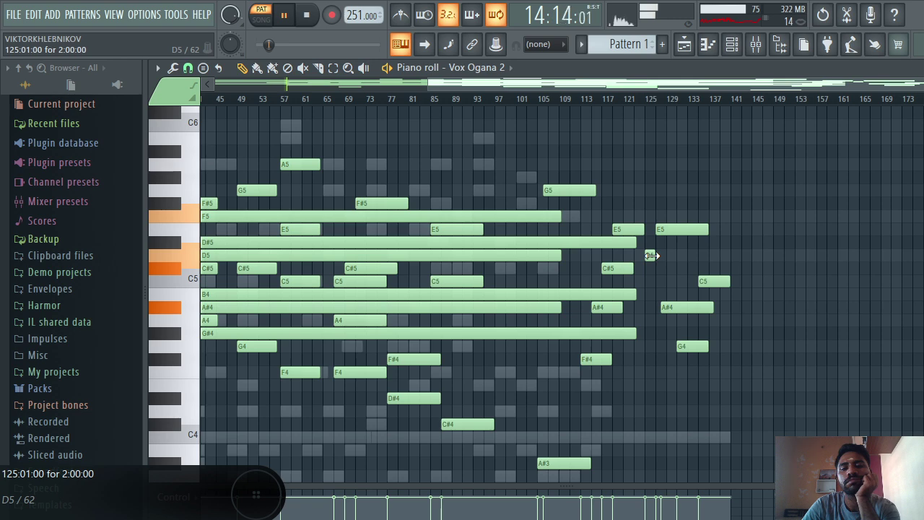
right_click(649, 255)
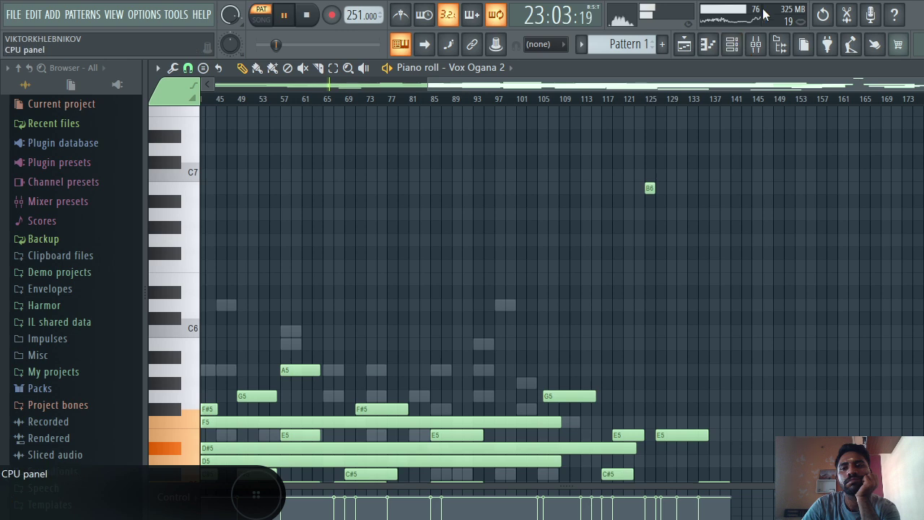
click(742, 44)
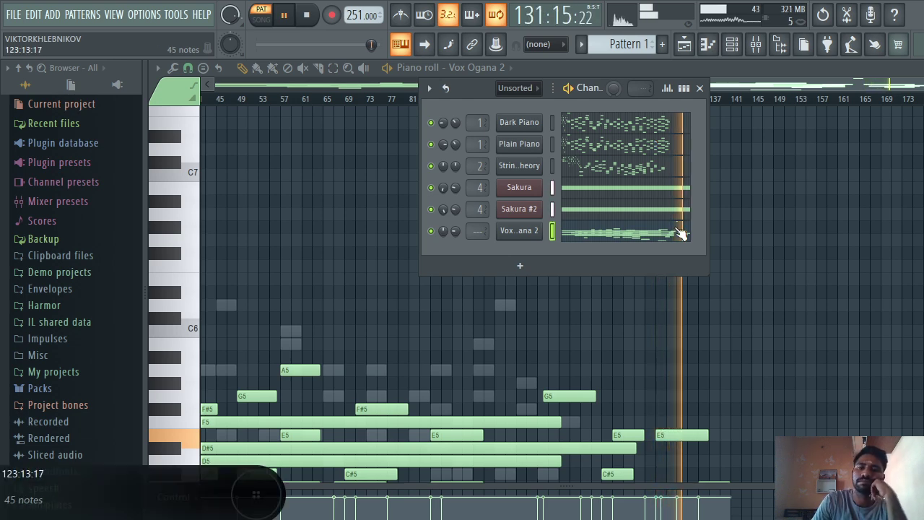
key(F5)
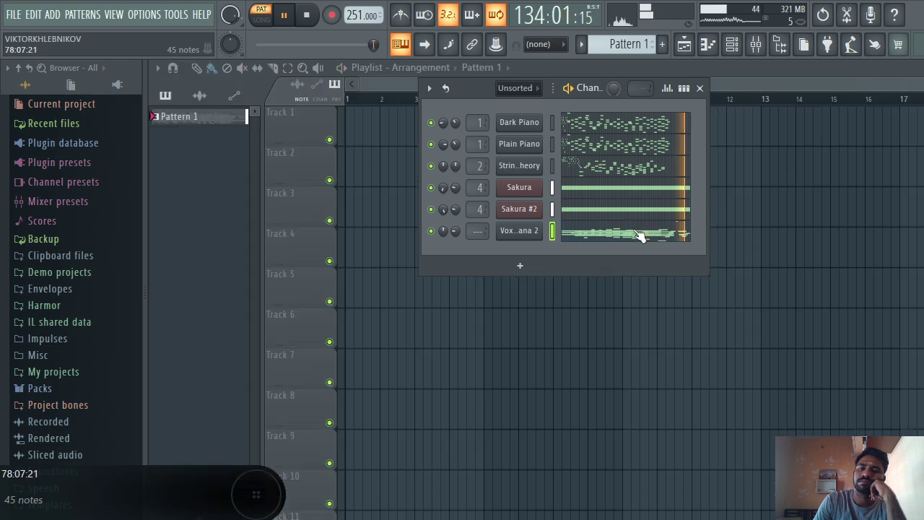
click(639, 237)
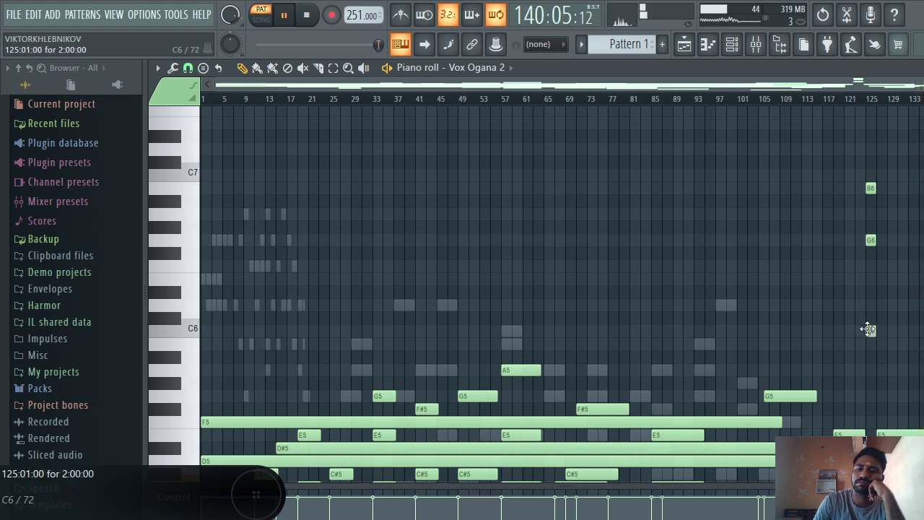
key(ctrl+s)
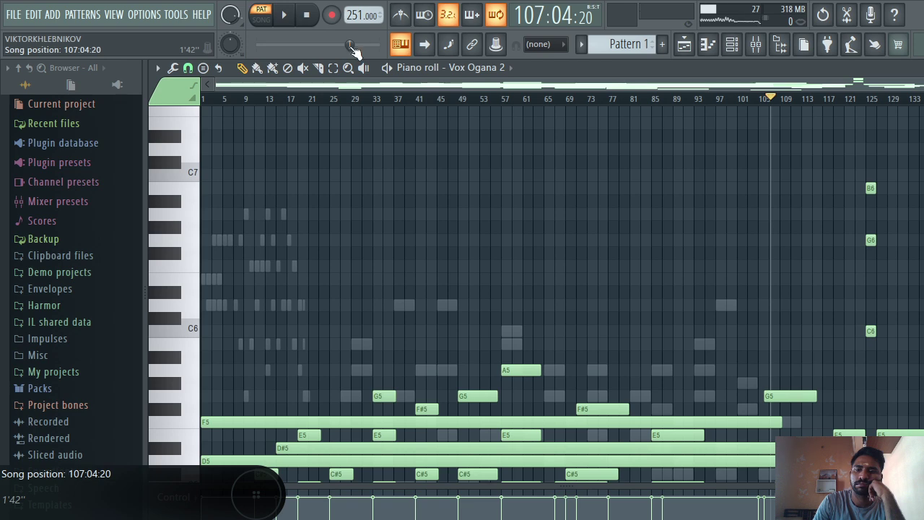
- Play the pattern from shortly before bar 119 and draw a C5 note at bar 119, extended to eight bars
mouse_move(350, 45)
mouse_down()
mouse_move(368, 45)
mouse_move(357, 44)
mouse_up()
key(space)
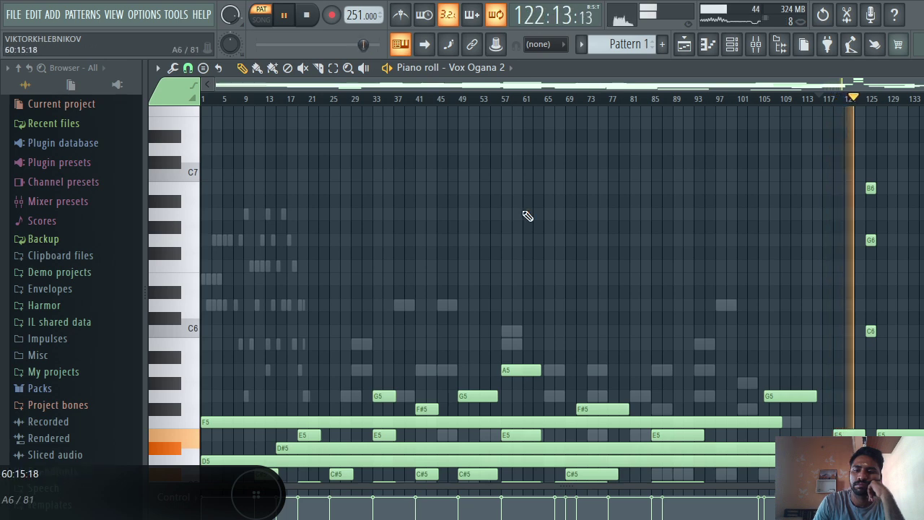
scroll(525, 213, down, 3)
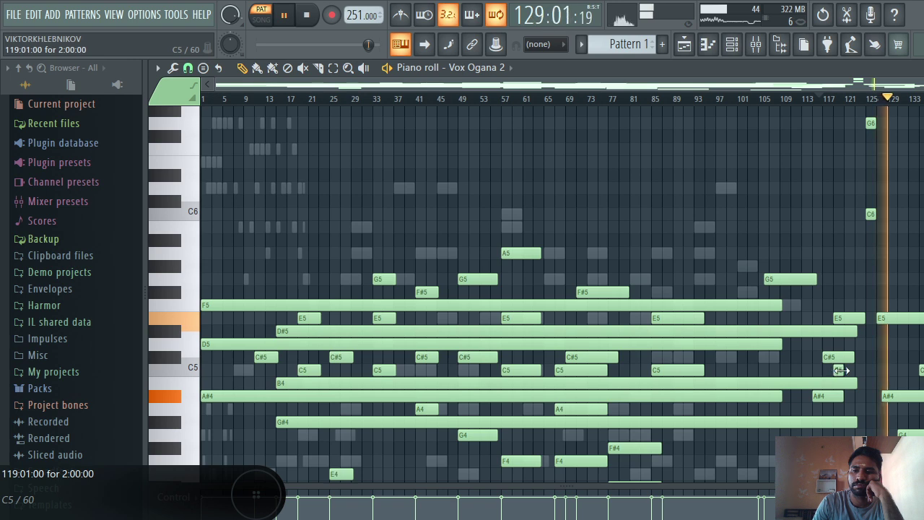
click(835, 369)
drag(866, 369, 878, 369)
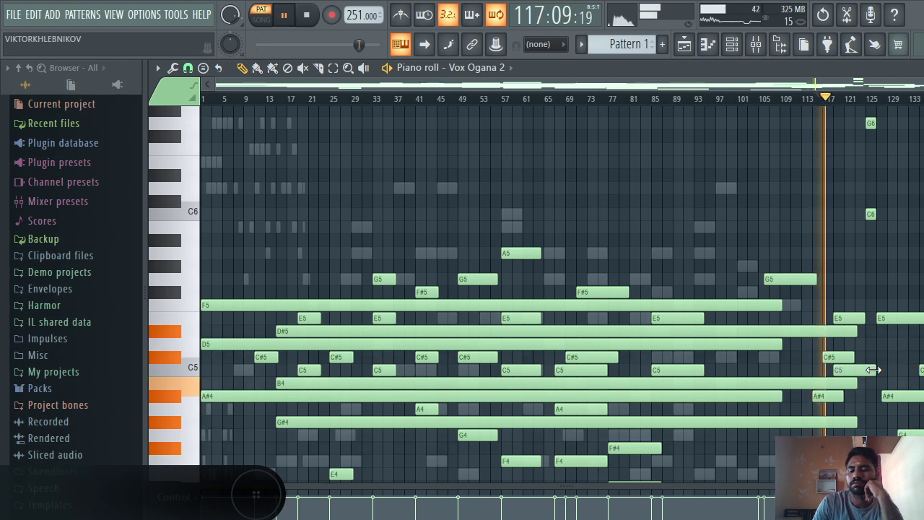
- Delete the C#5 and E5 notes around bars 117 to 119 and place an eight-bar D5 at bar 119
right_click(845, 357)
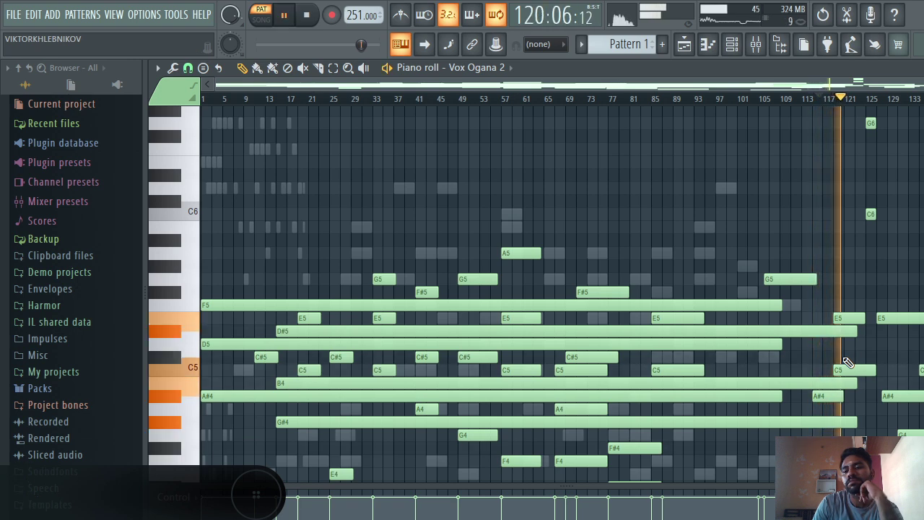
right_click(842, 317)
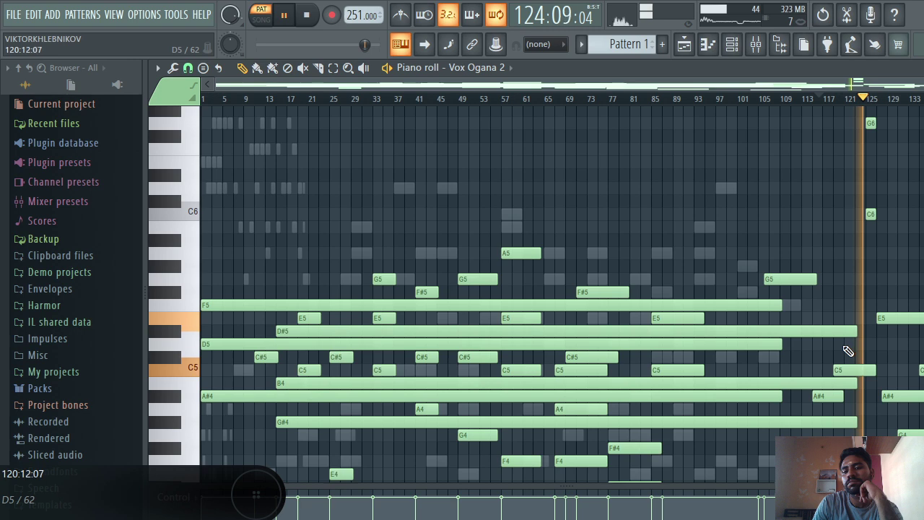
click(845, 345)
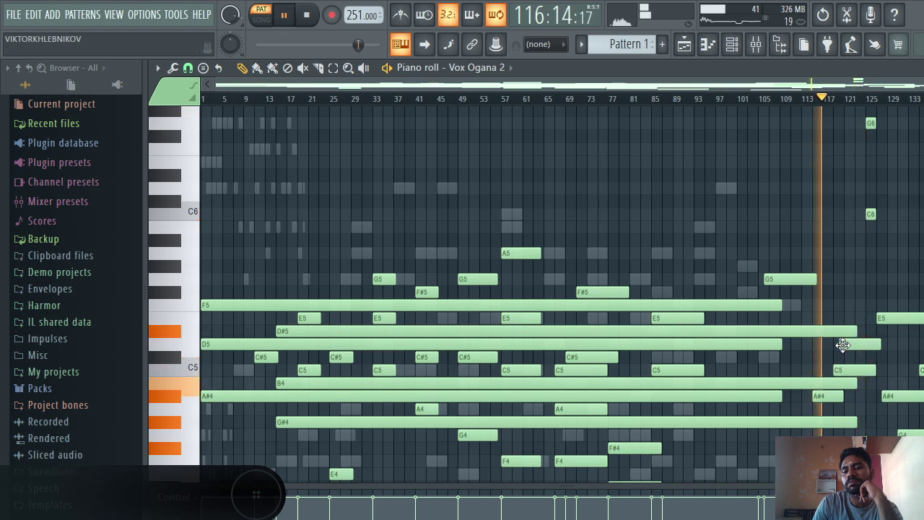
drag(852, 345, 843, 344)
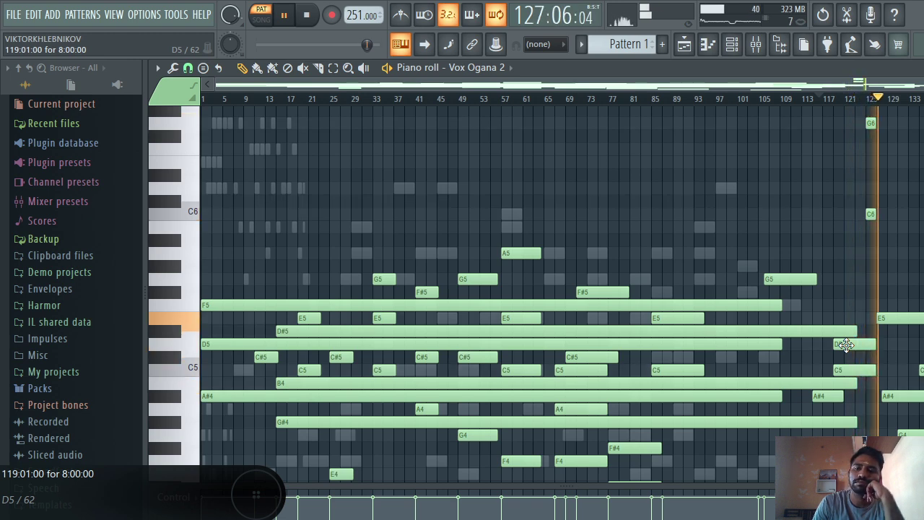
- Add an eight-bar G5 at bar 125 and replace the D5 and C5 at bar 119 with an eight-bar C#5
click(867, 280)
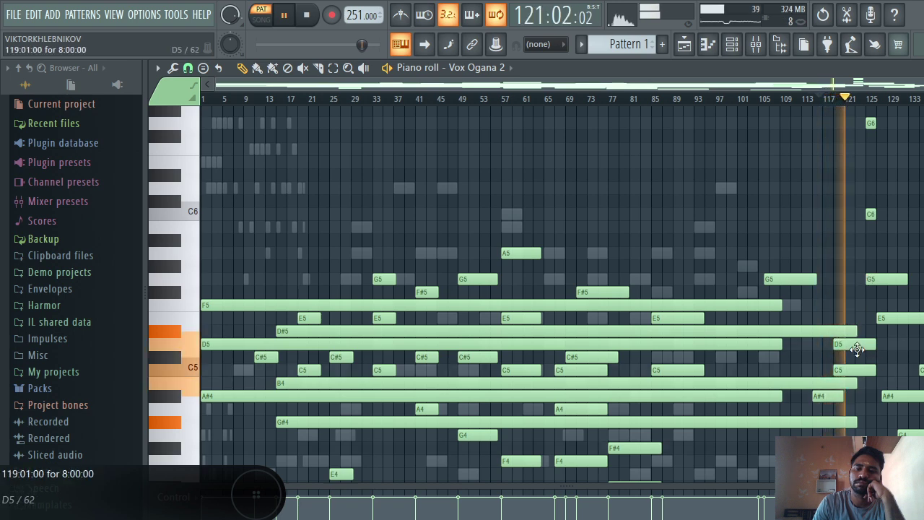
right_click(856, 345)
right_click(847, 370)
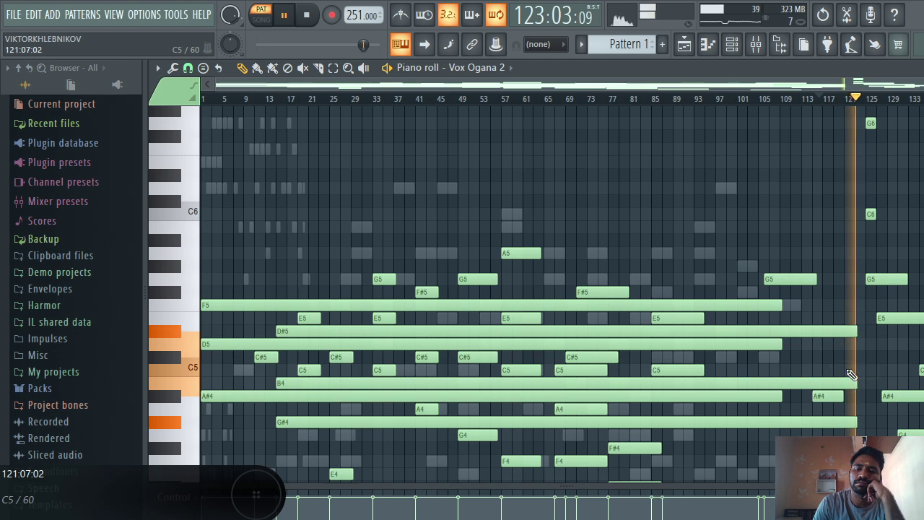
click(838, 356)
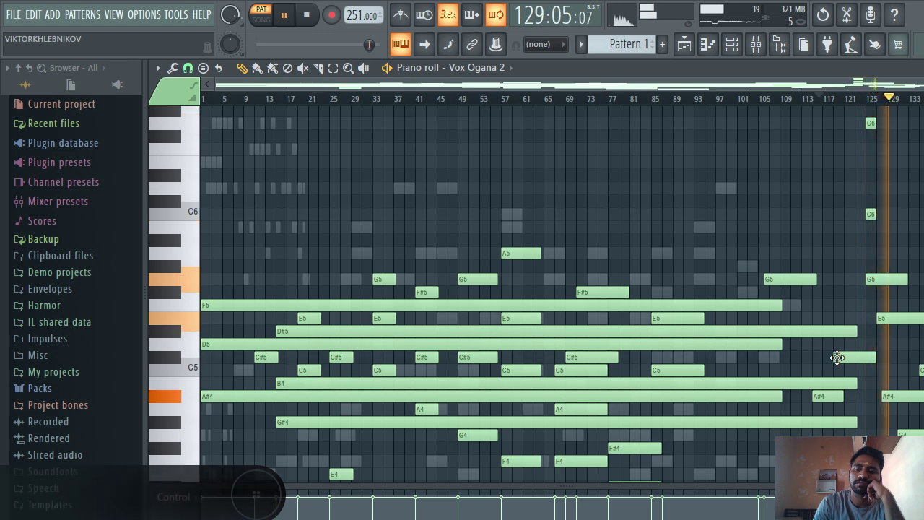
- Replace the A#4 at bar 128 with an eight-bar C5 at bar 127, and resume playback from a different song position
right_click(903, 397)
key(space)
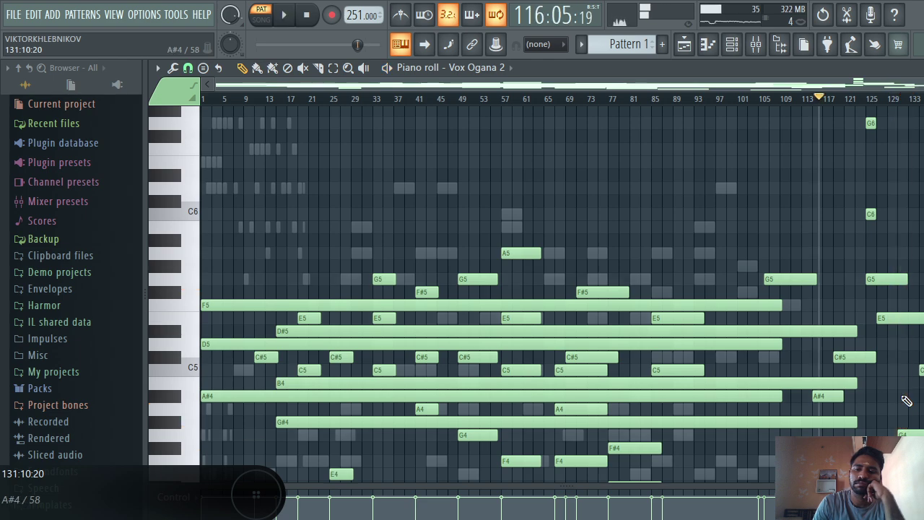
click(880, 370)
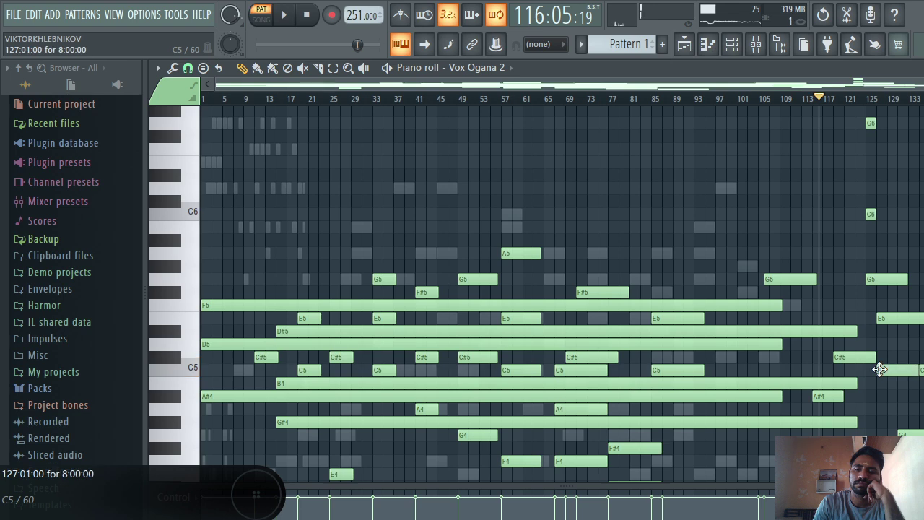
key(space)
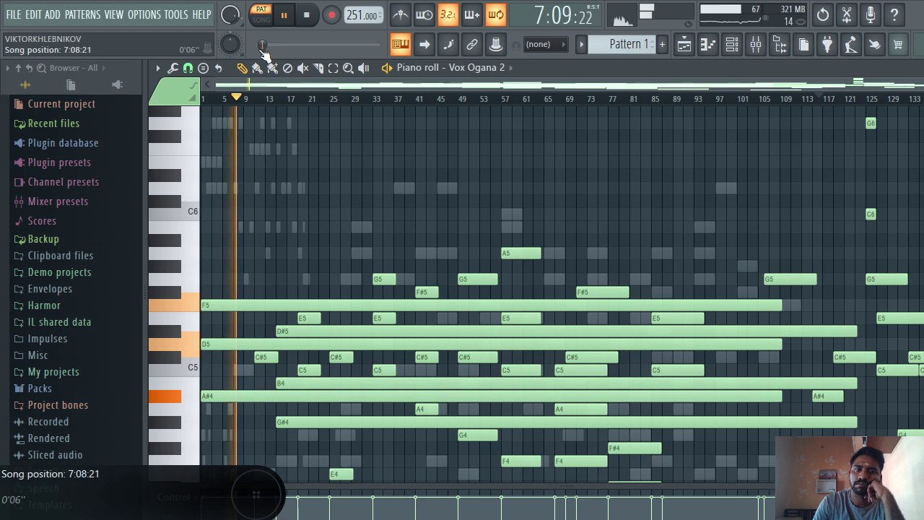
mouse_move(365, 45)
mouse_down()
mouse_move(350, 45)
mouse_move(361, 44)
mouse_up()
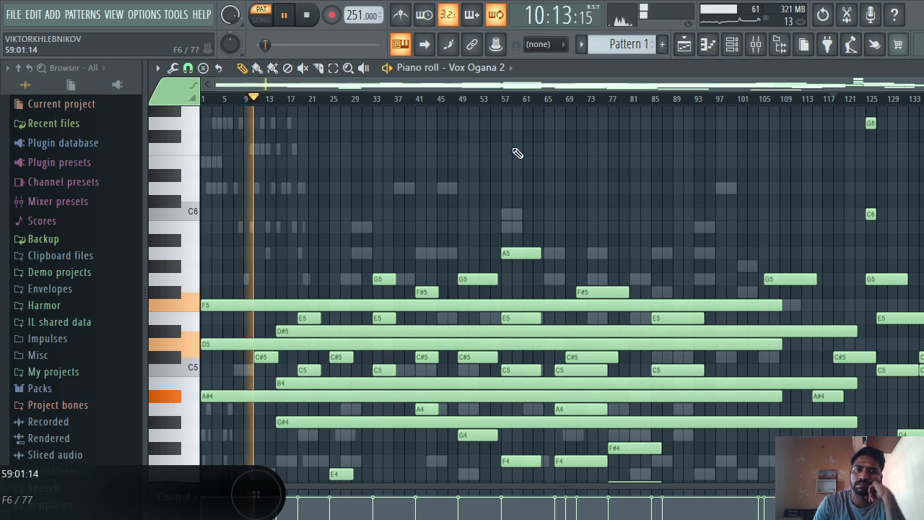
- Move playback close to the pattern's end, stop it, and place Pattern 1 on playlist Track 1 at bar 1
drag(266, 45, 362, 45)
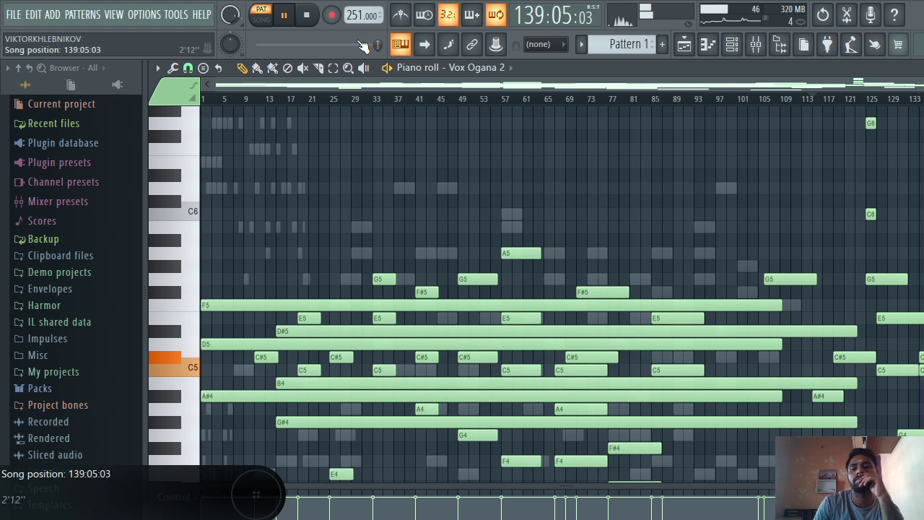
key(space)
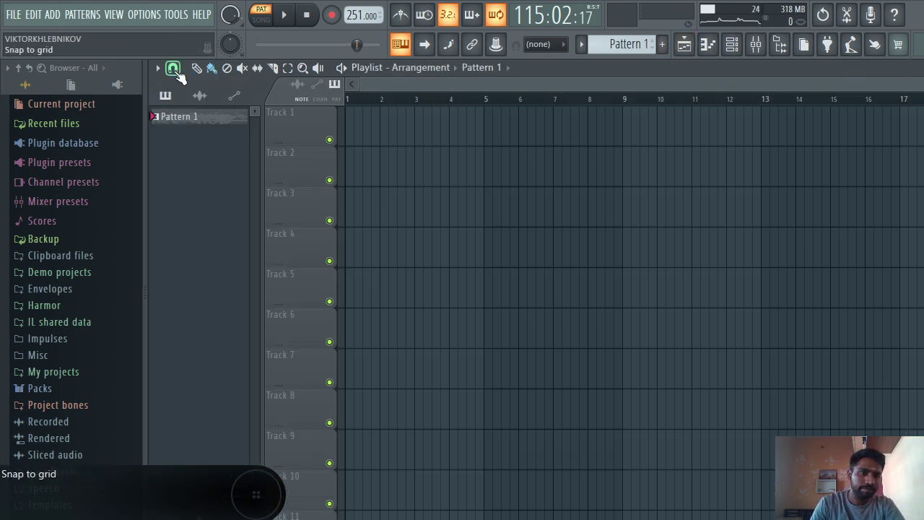
drag(185, 117, 308, 125)
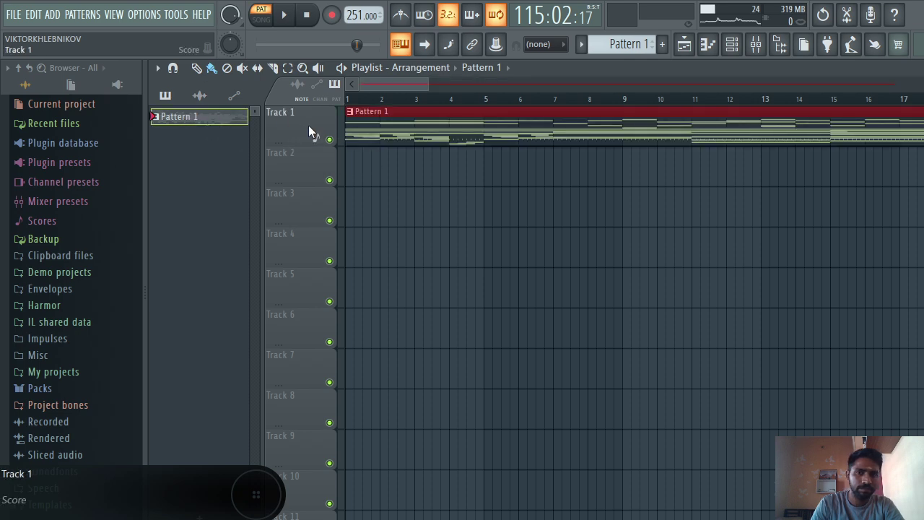
- Save the project under the new file name "the alovn lift" in the Projects folder
click(14, 15)
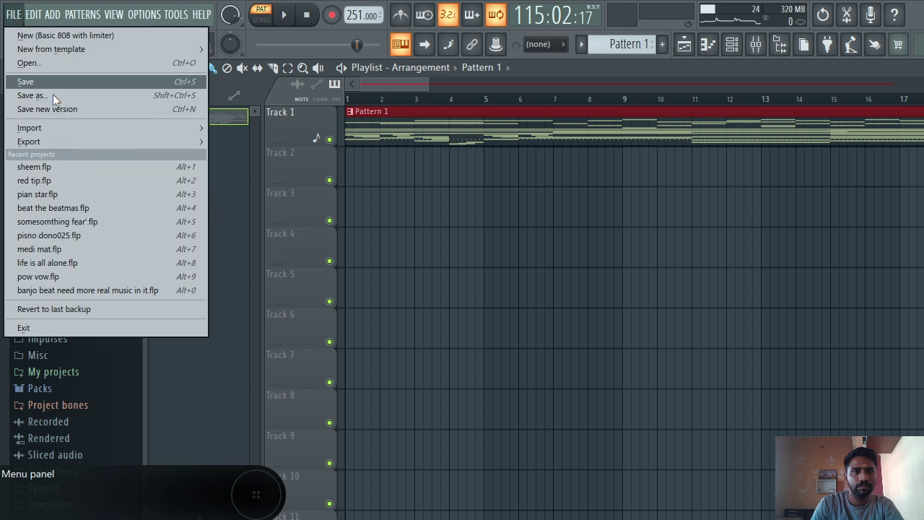
click(68, 93)
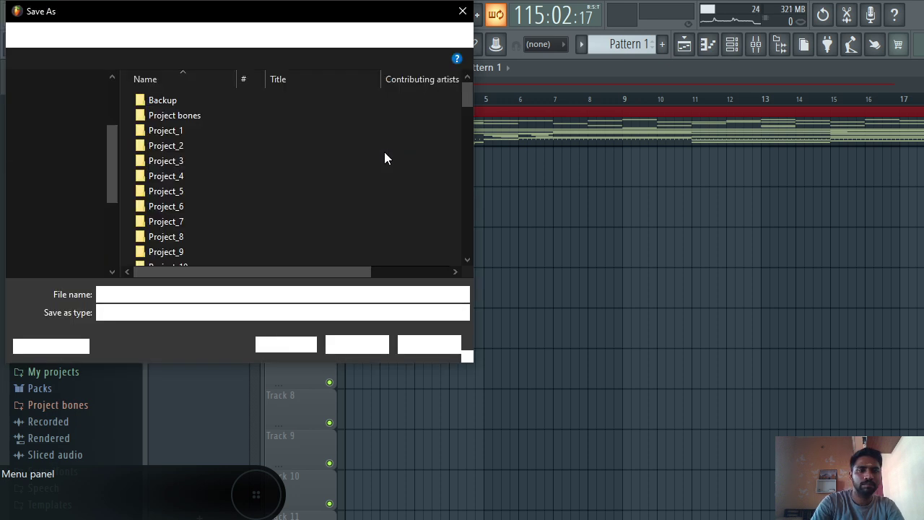
key(BackSpace)
text(the)
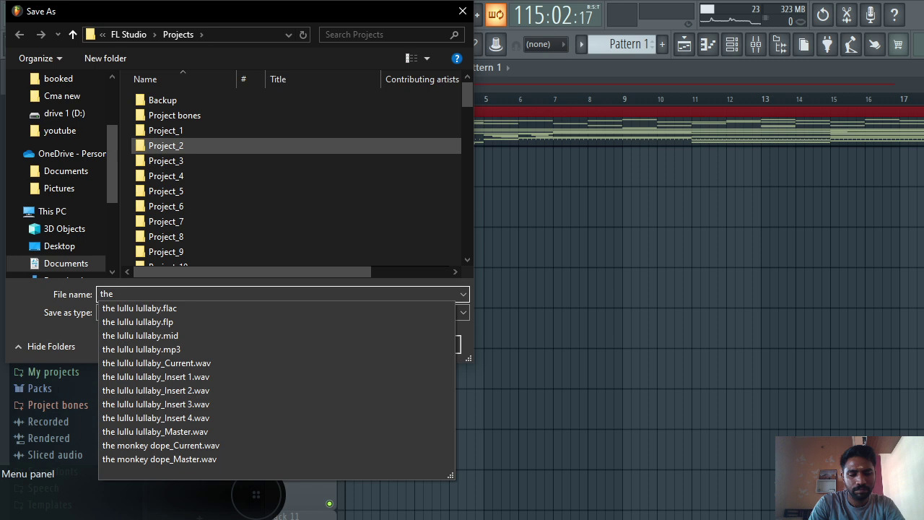
text( aaaah)
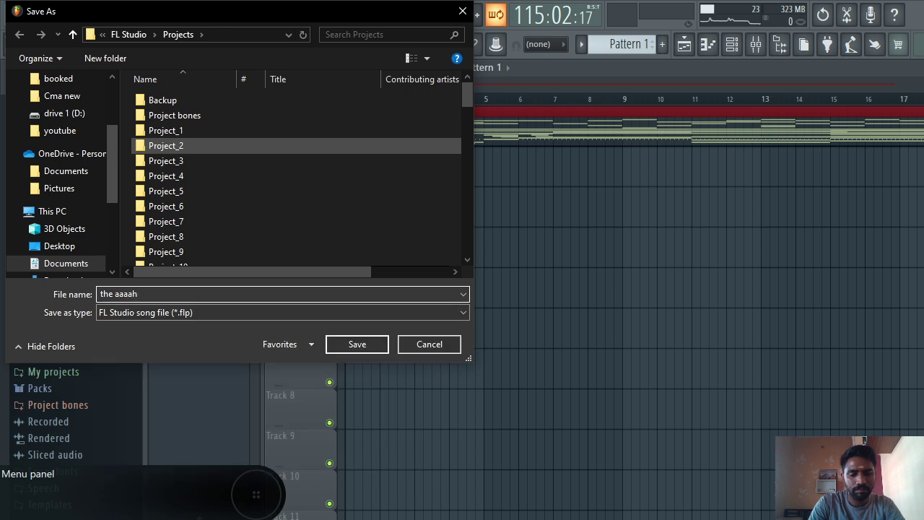
key(BackSpace)
key(BackSpace)
key(BackSpace)
key(BackSpace)
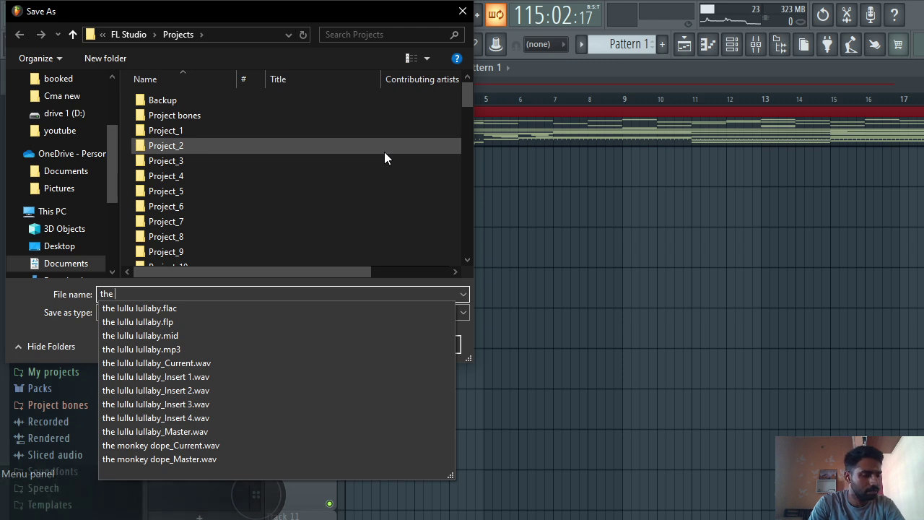
text(a)
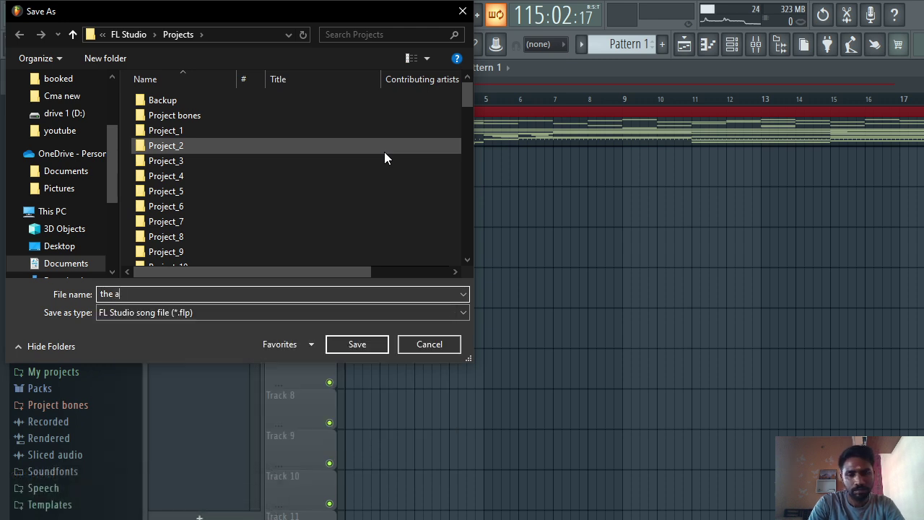
text(lovn lifr)
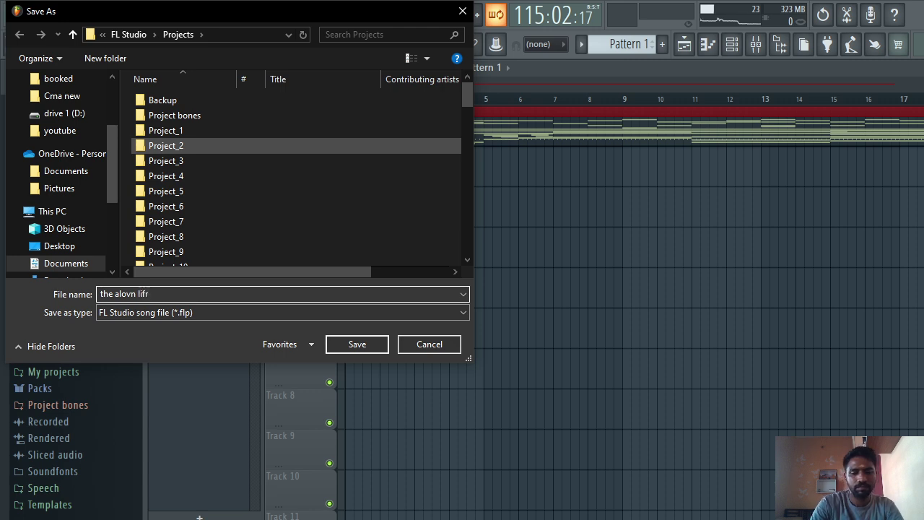
key(BackSpace)
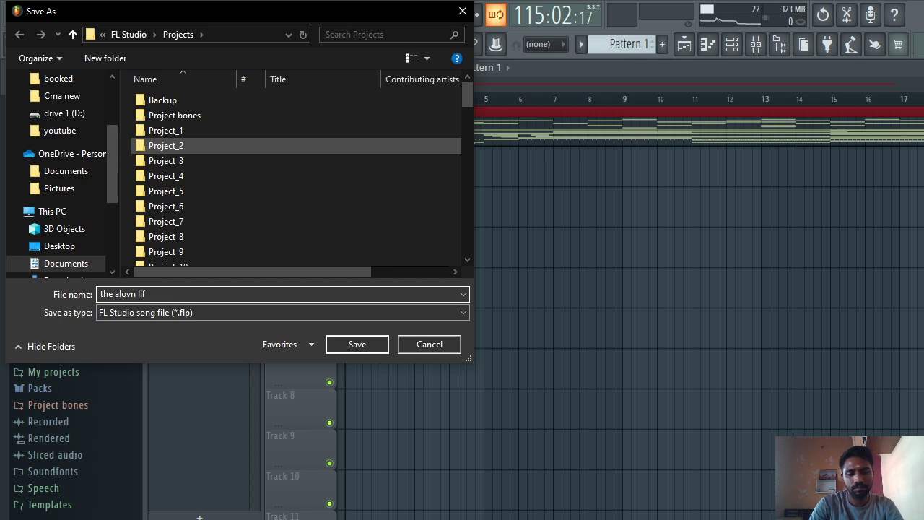
key(BackSpace)
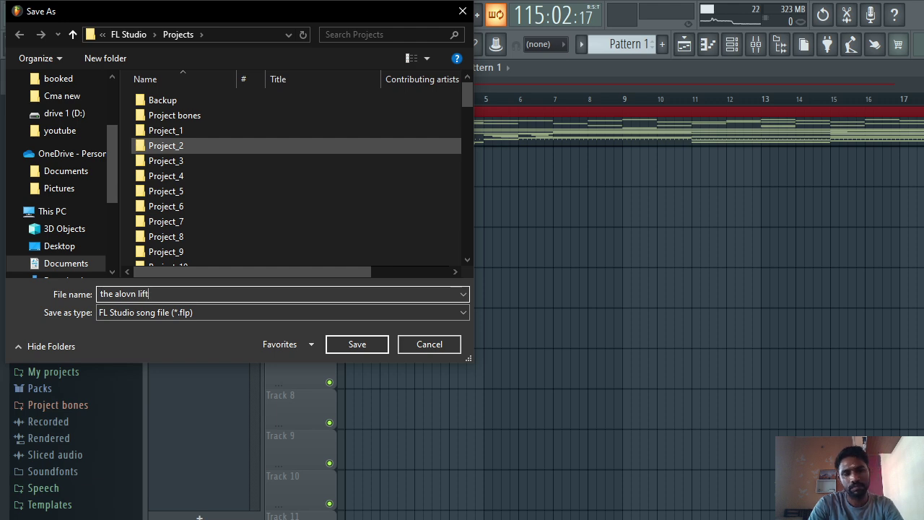
text(t)
key(Return)
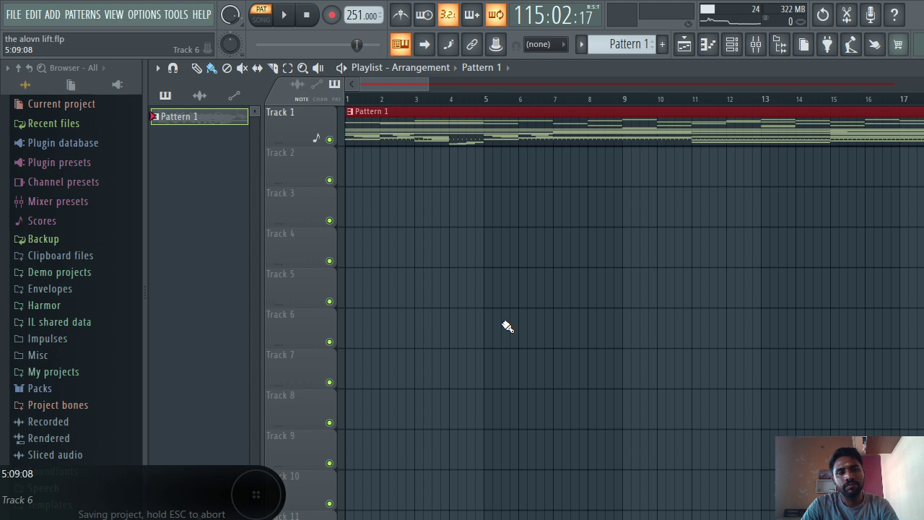
- Export the pattern in both WAV and MP3 formats under the name "the alovn lift" and start rendering
click(10, 14)
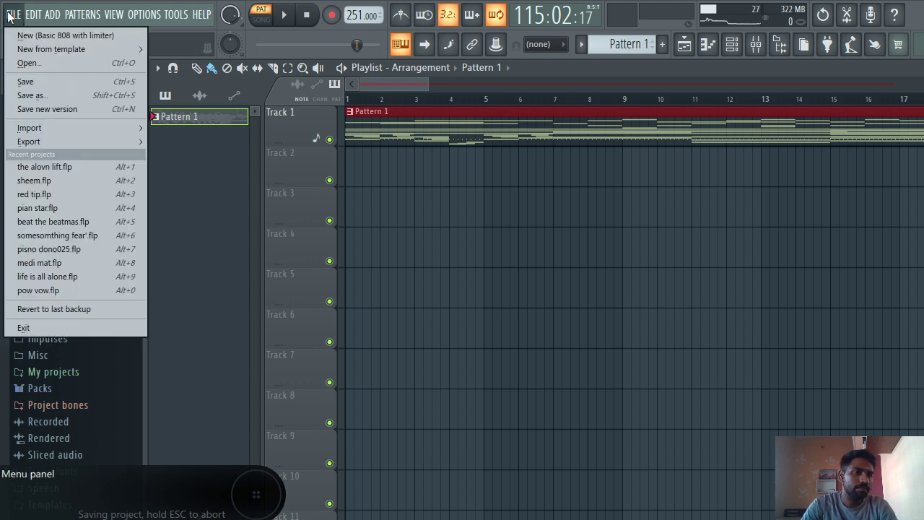
mouse_move(58, 141)
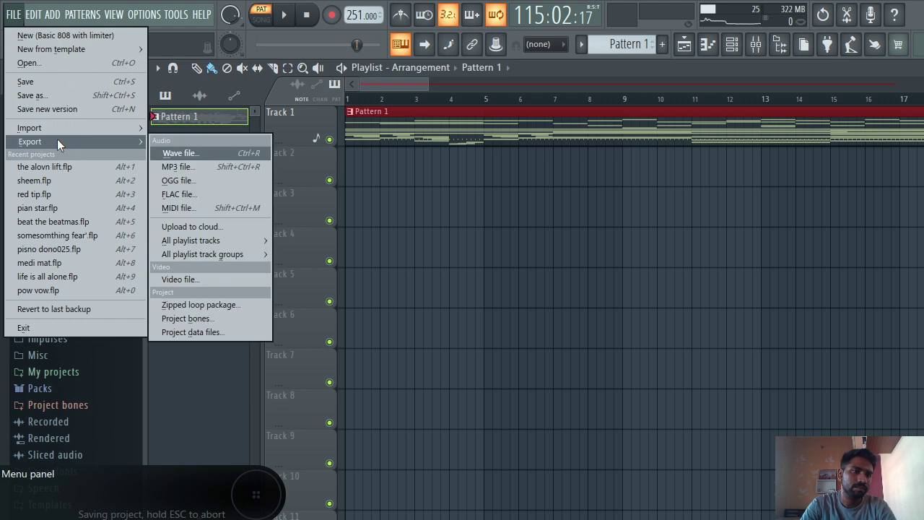
click(171, 154)
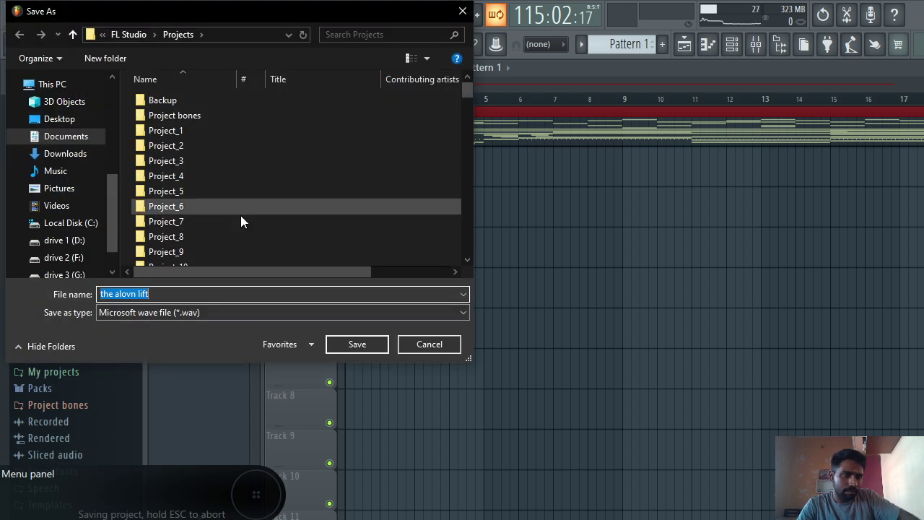
click(360, 339)
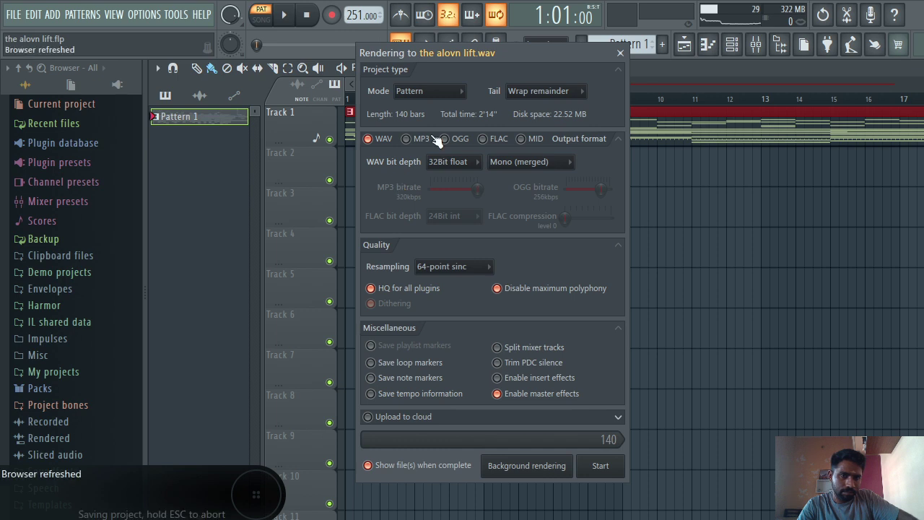
click(419, 139)
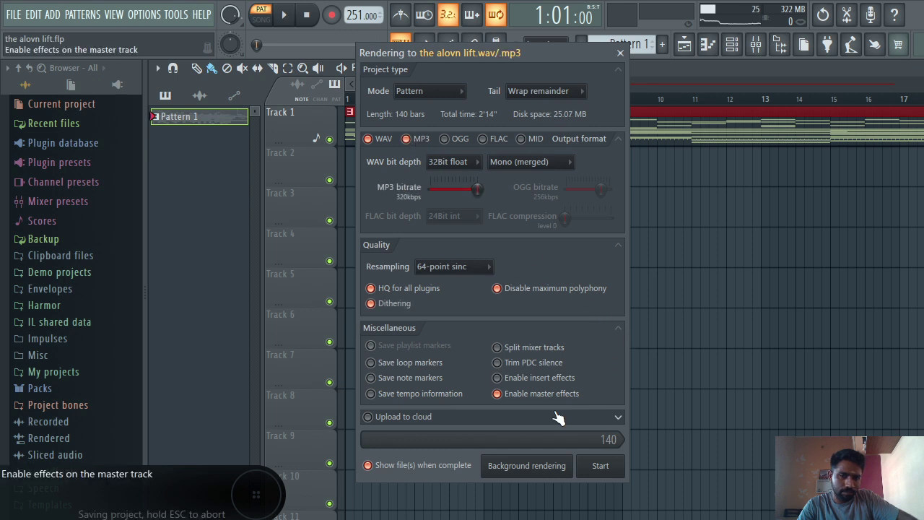
click(602, 466)
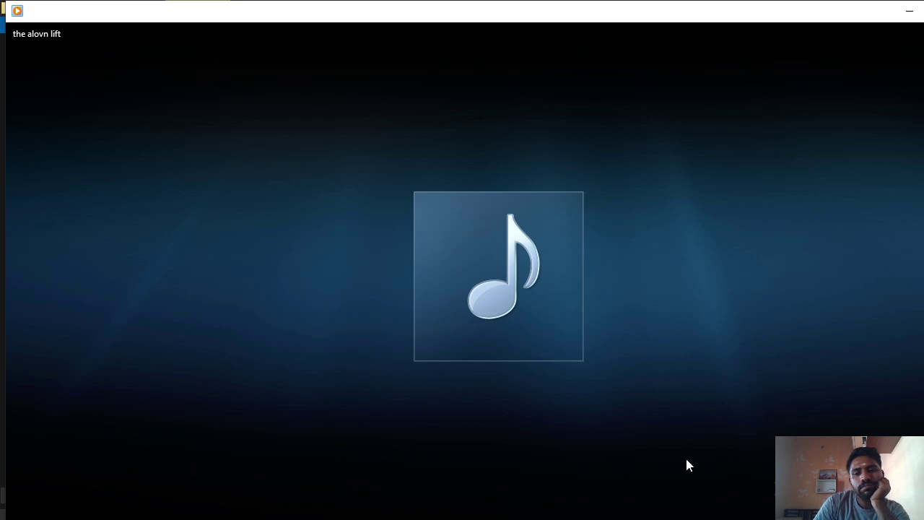
- Listen to the rendered "the alovn lift" file in the media player with the system volume raised
mouse_move(758, 467)
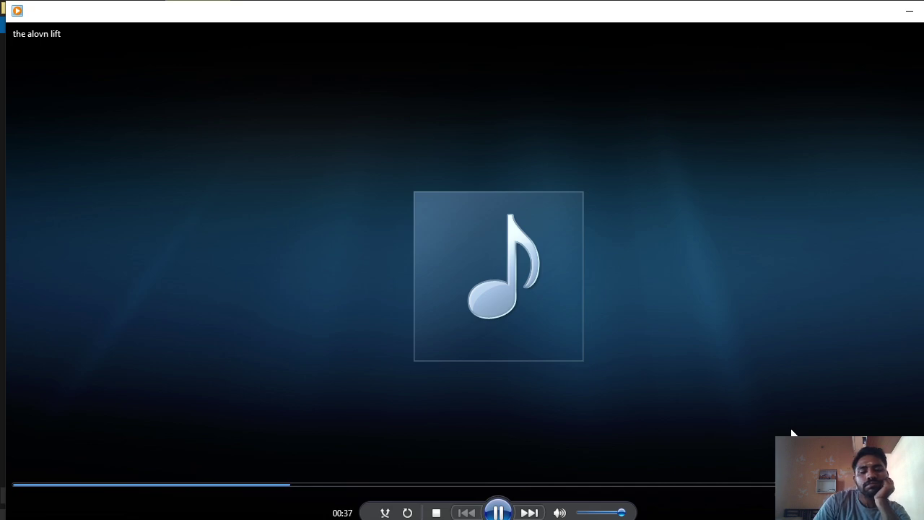
key(XF86AudioRaiseVolume)
key(XF86AudioRaiseVolume)
key(XF86AudioRaiseVolume)
key(XF86AudioRaiseVolume)
key(XF86AudioRaiseVolume)
key(XF86AudioRaiseVolume)
key(XF86AudioRaiseVolume)
key(XF86AudioRaiseVolume)
key(XF86AudioRaiseVolume)
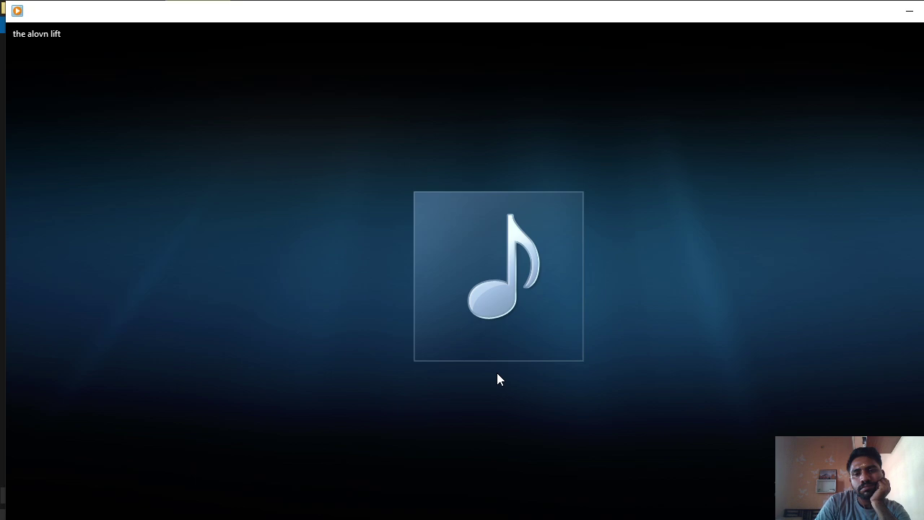
mouse_move(534, 302)
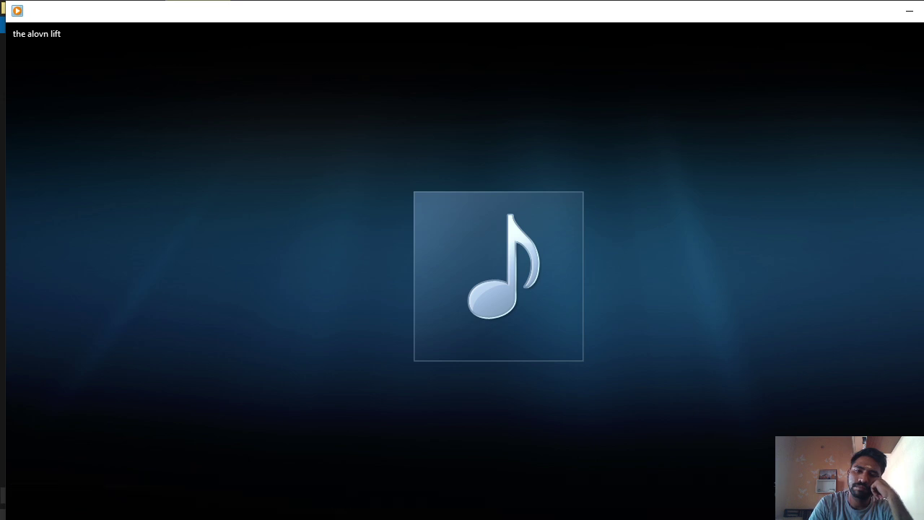
- Switch back to FL Studio, slice the Track 1 clip at about bars 15 and 114, and delete the middle section
key(alt+Tab)
key(alt+Tab)
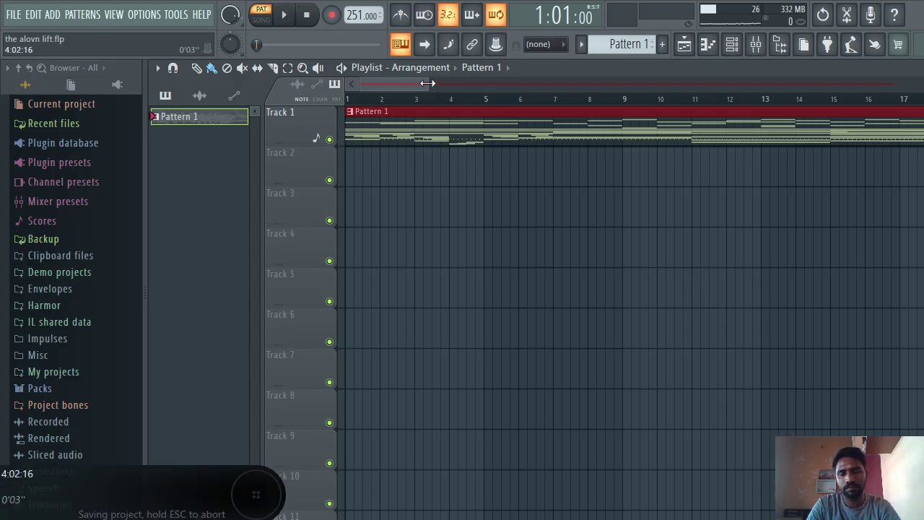
drag(433, 85, 917, 85)
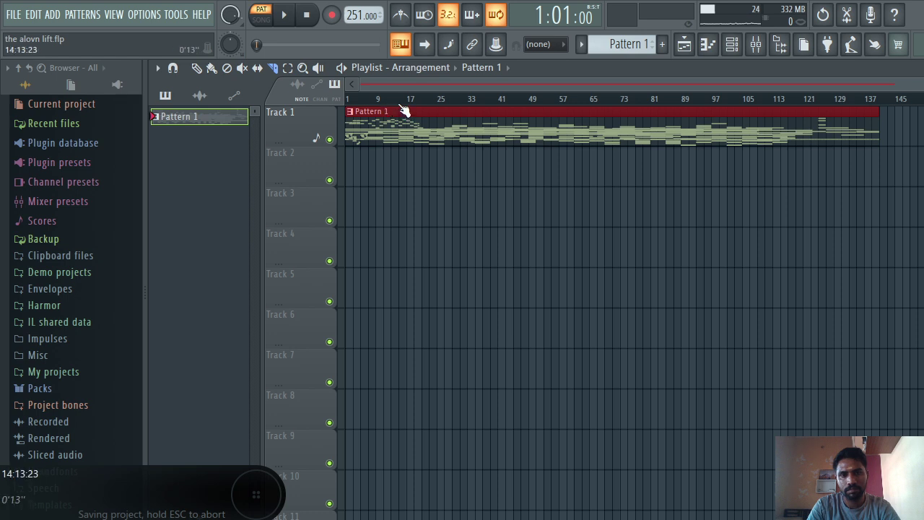
drag(400, 111, 405, 155)
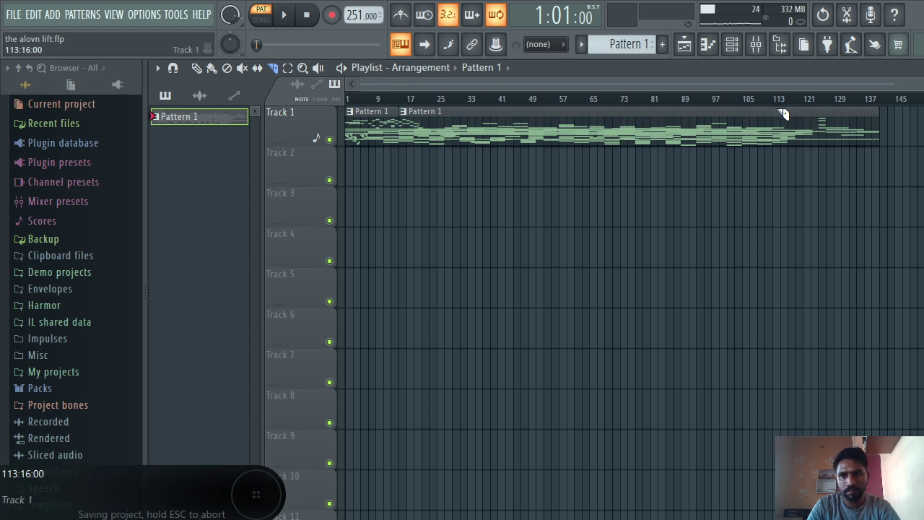
drag(780, 112, 778, 160)
drag(780, 163, 781, 162)
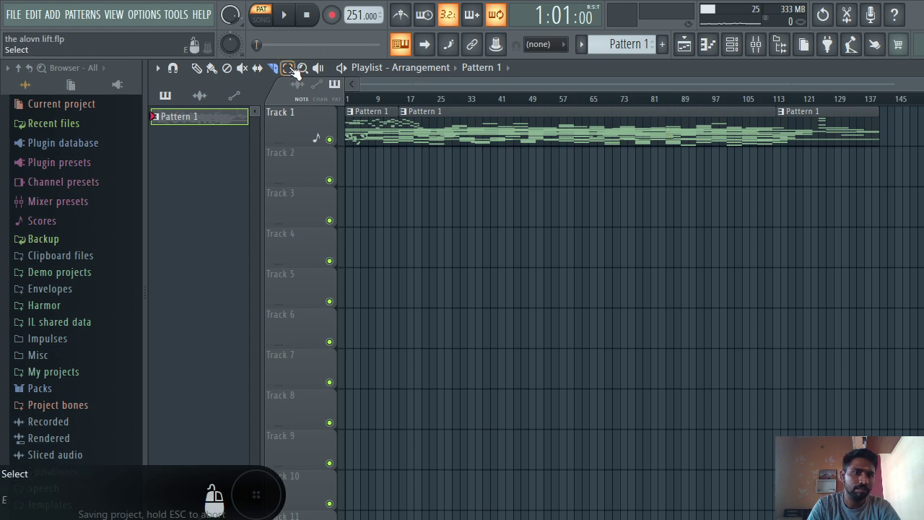
click(227, 67)
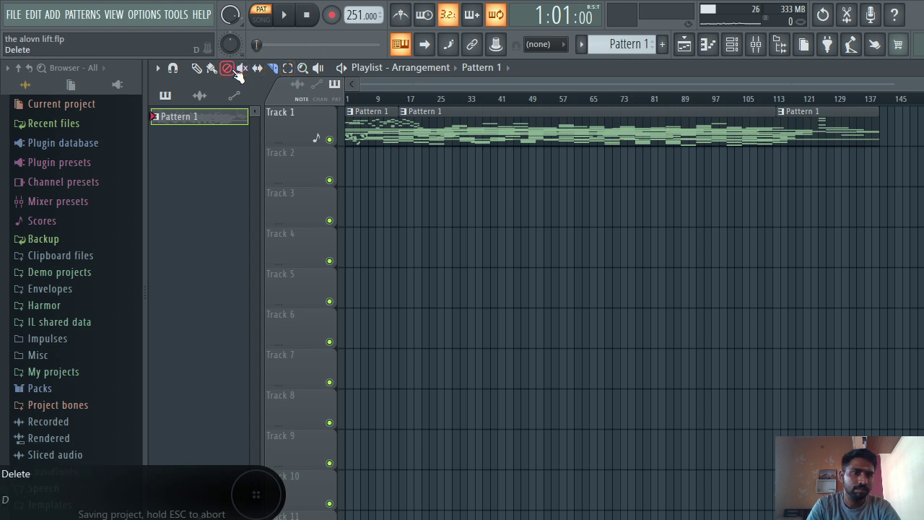
click(540, 130)
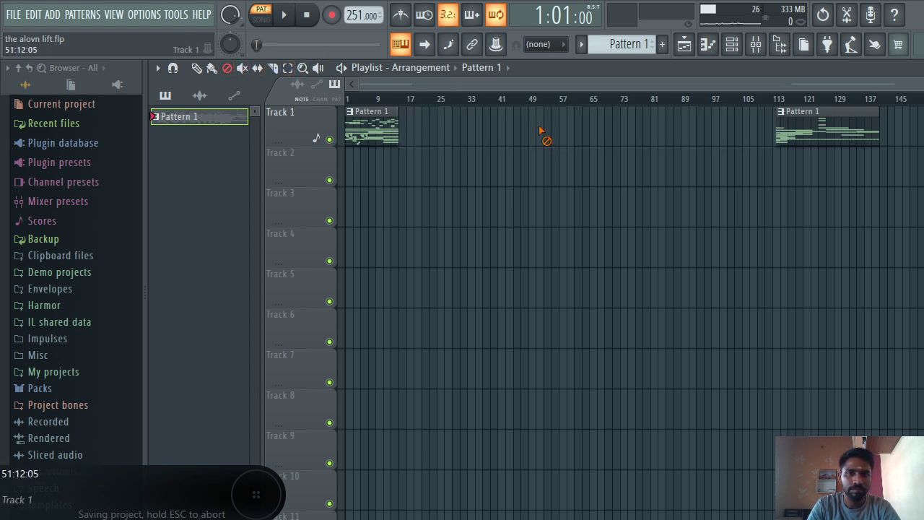
- Move the closing clip on Track 1 directly after the opening clip at about bar 15 and play the arrangement in Song mode
click(197, 67)
drag(812, 134, 431, 134)
key(space)
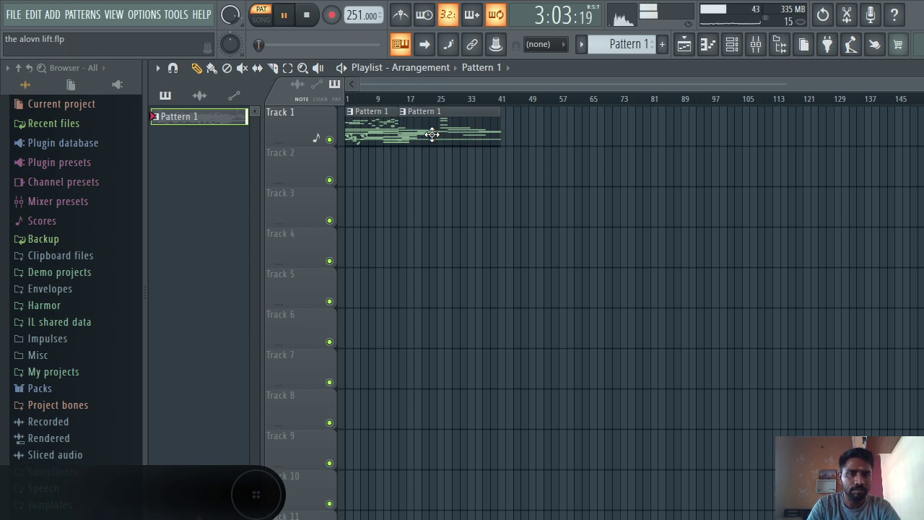
click(261, 19)
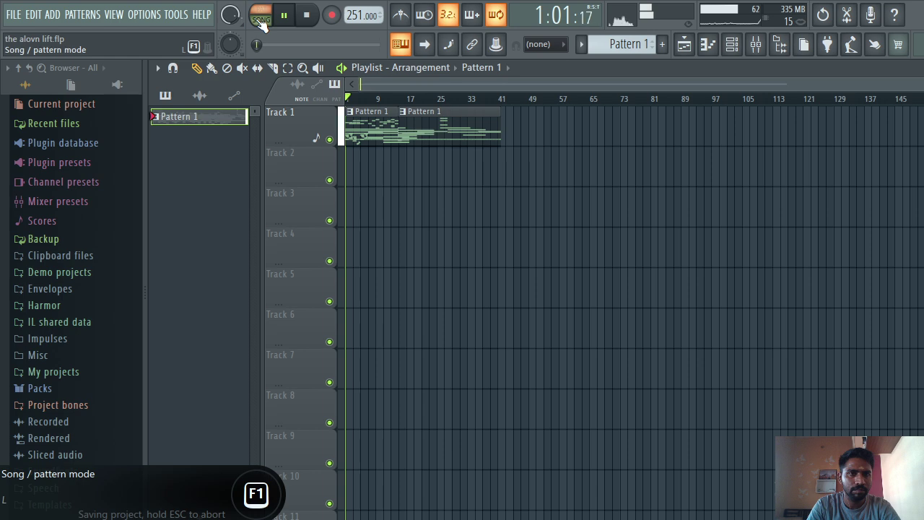
key(space)
key(space)
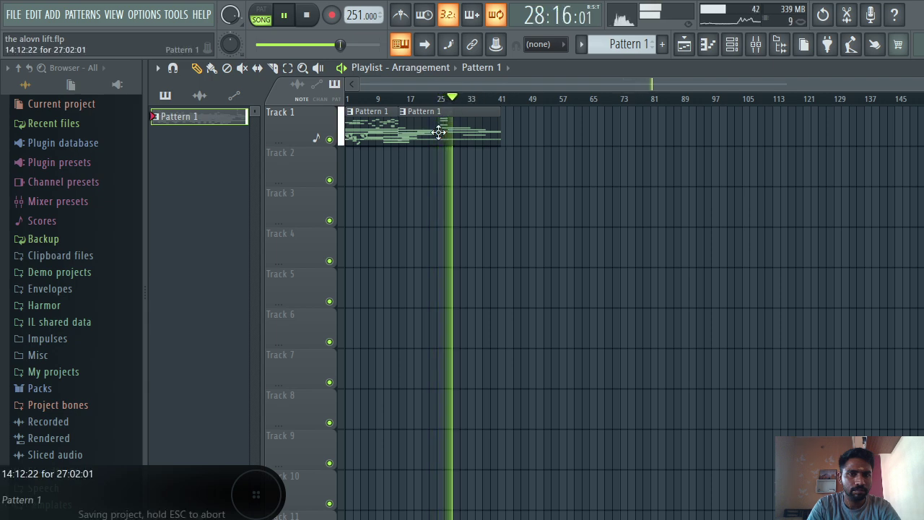
- Slice the second Track 1 clip at about bars 25 and 28, and delete the short section between the cuts
click(272, 67)
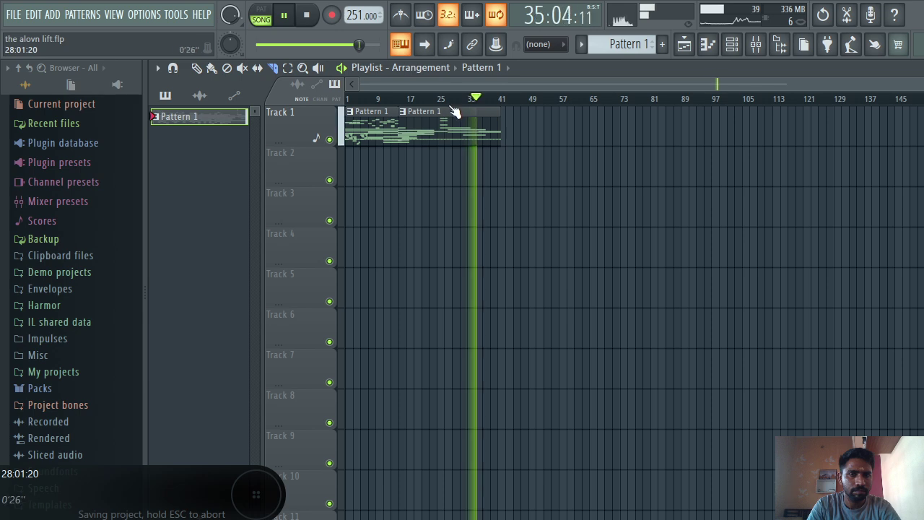
drag(454, 115, 455, 148)
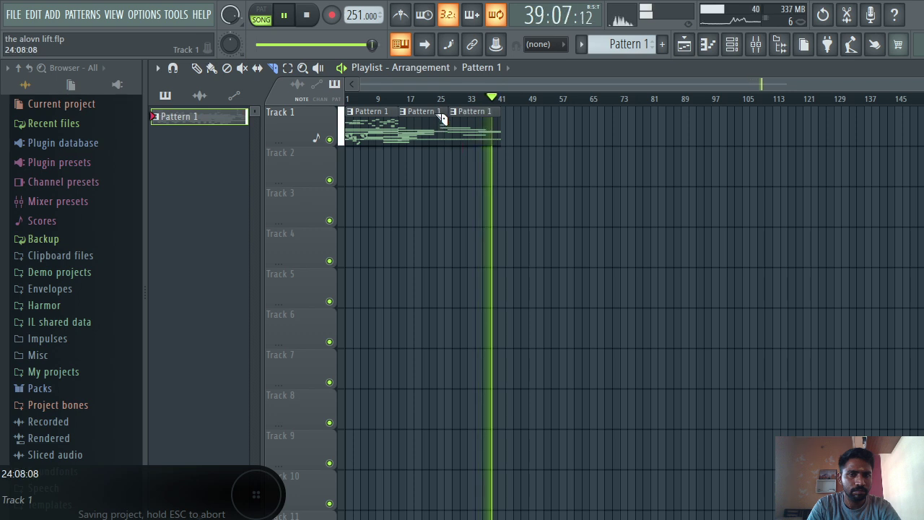
drag(443, 113, 444, 149)
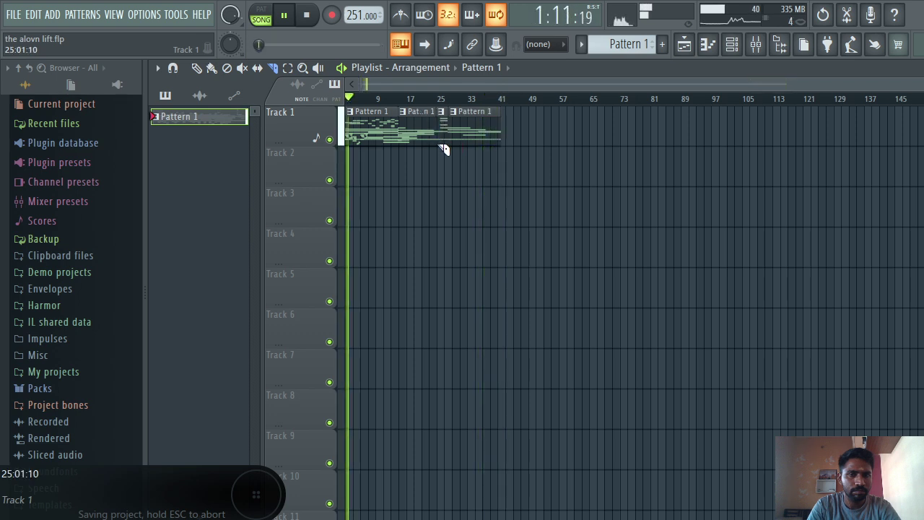
click(229, 67)
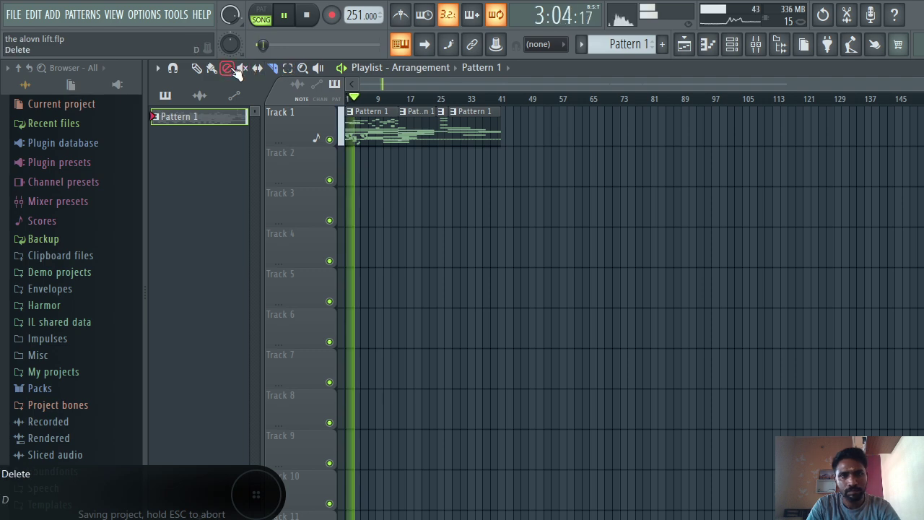
click(443, 128)
- Move the last Track 1 clip back to about bar 25 to close the gap, and save the project
click(195, 67)
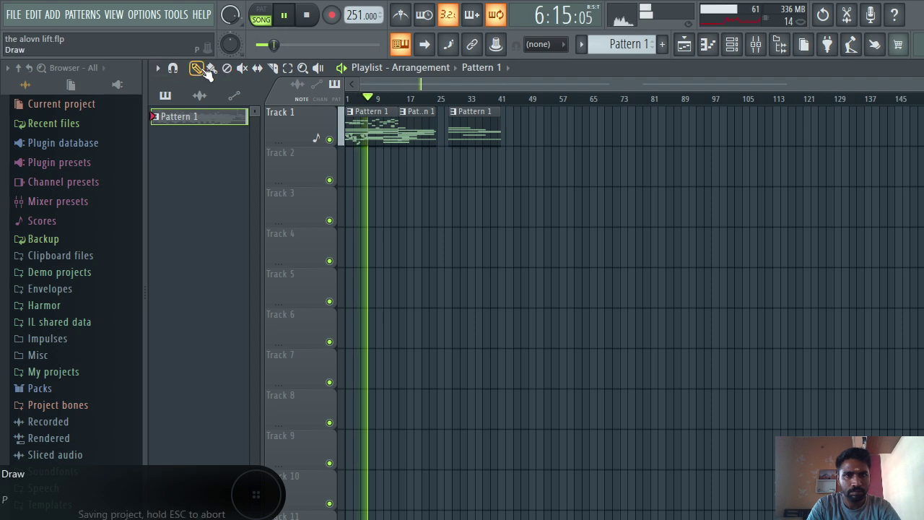
drag(474, 115, 462, 115)
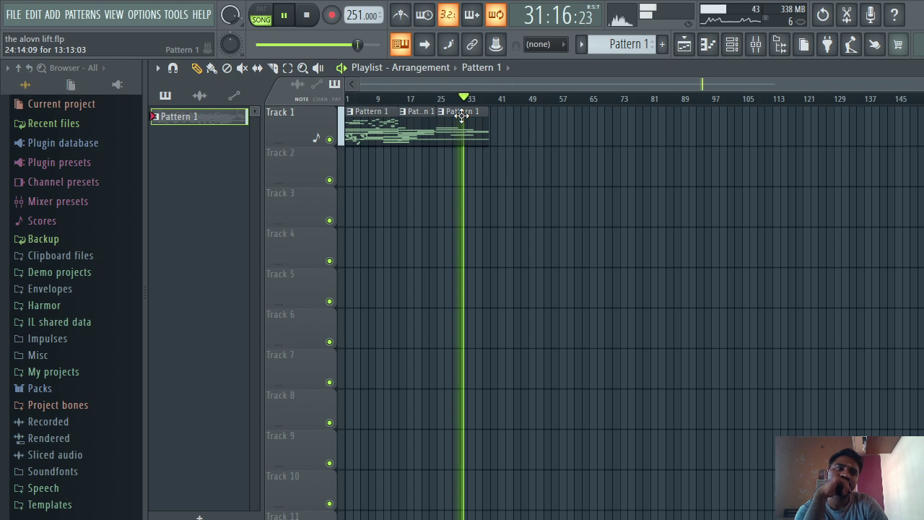
key(ctrl+s)
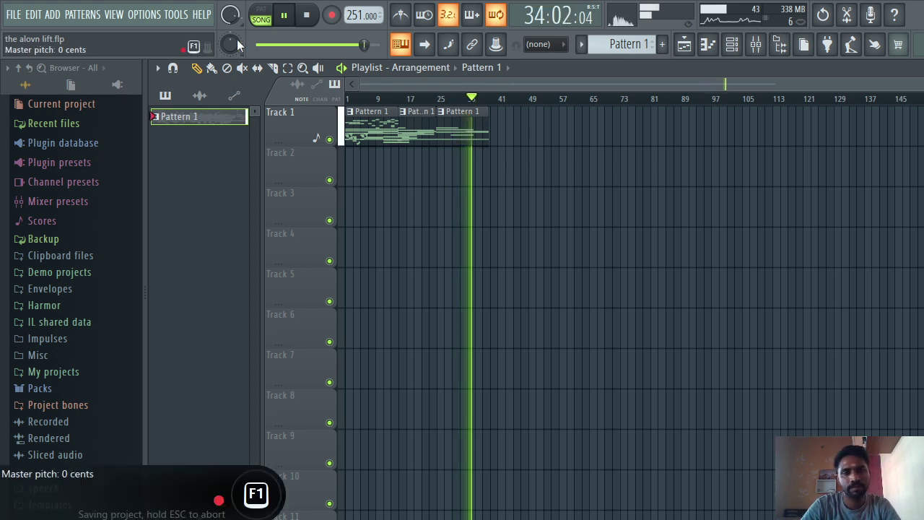
click(7, 11)
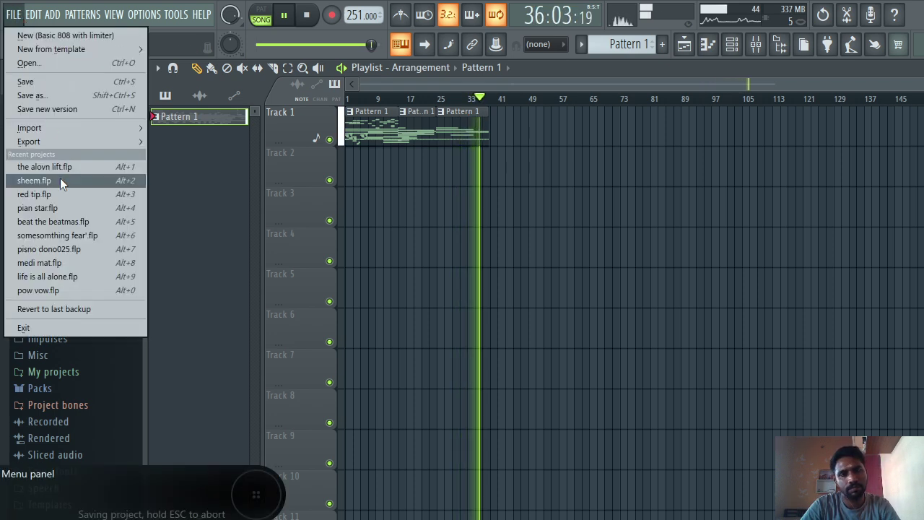
mouse_move(53, 141)
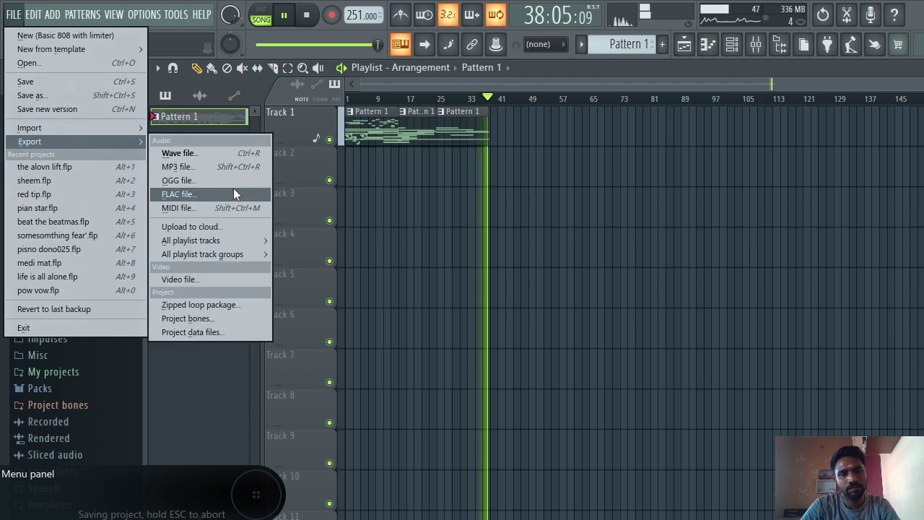
click(230, 158)
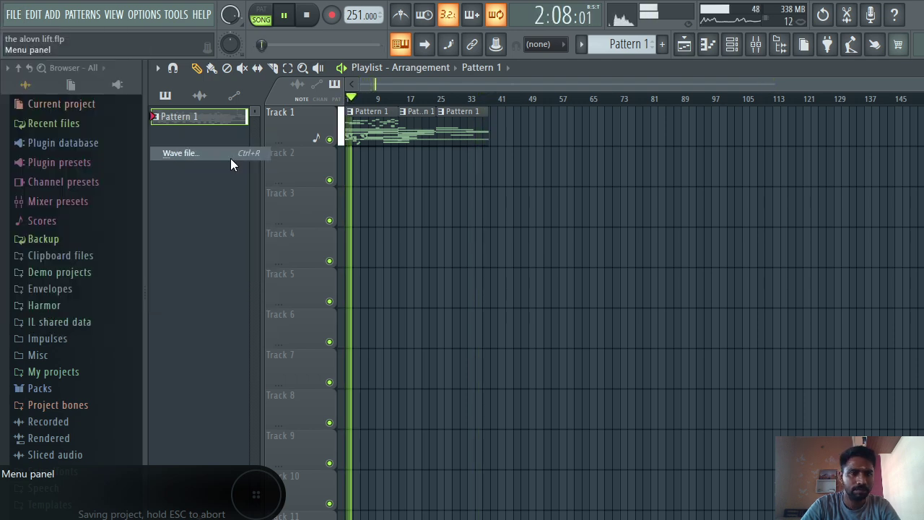
key(End)
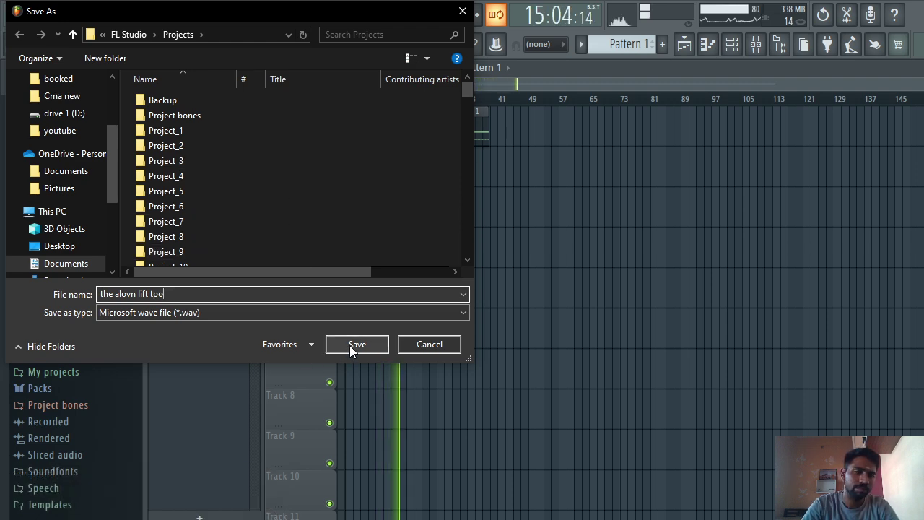
click(408, 343)
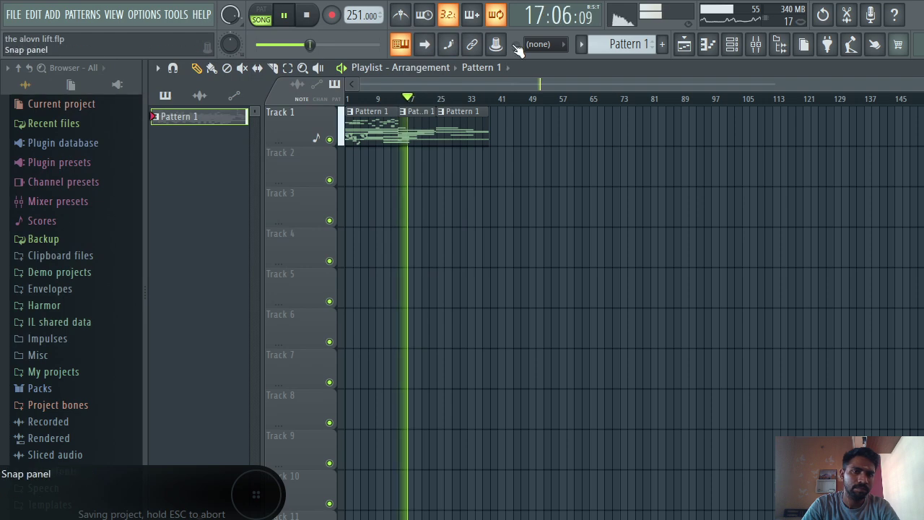
- Stop playback and save the project
key(ctrl+s)
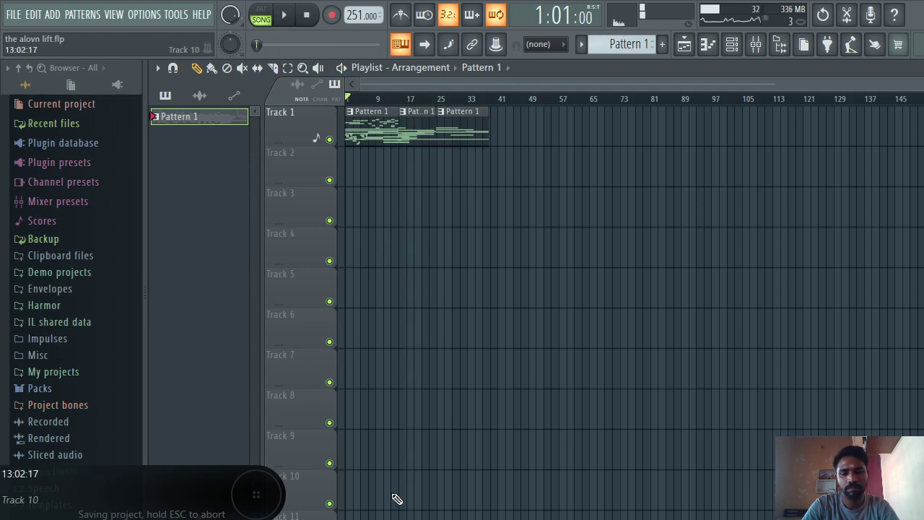